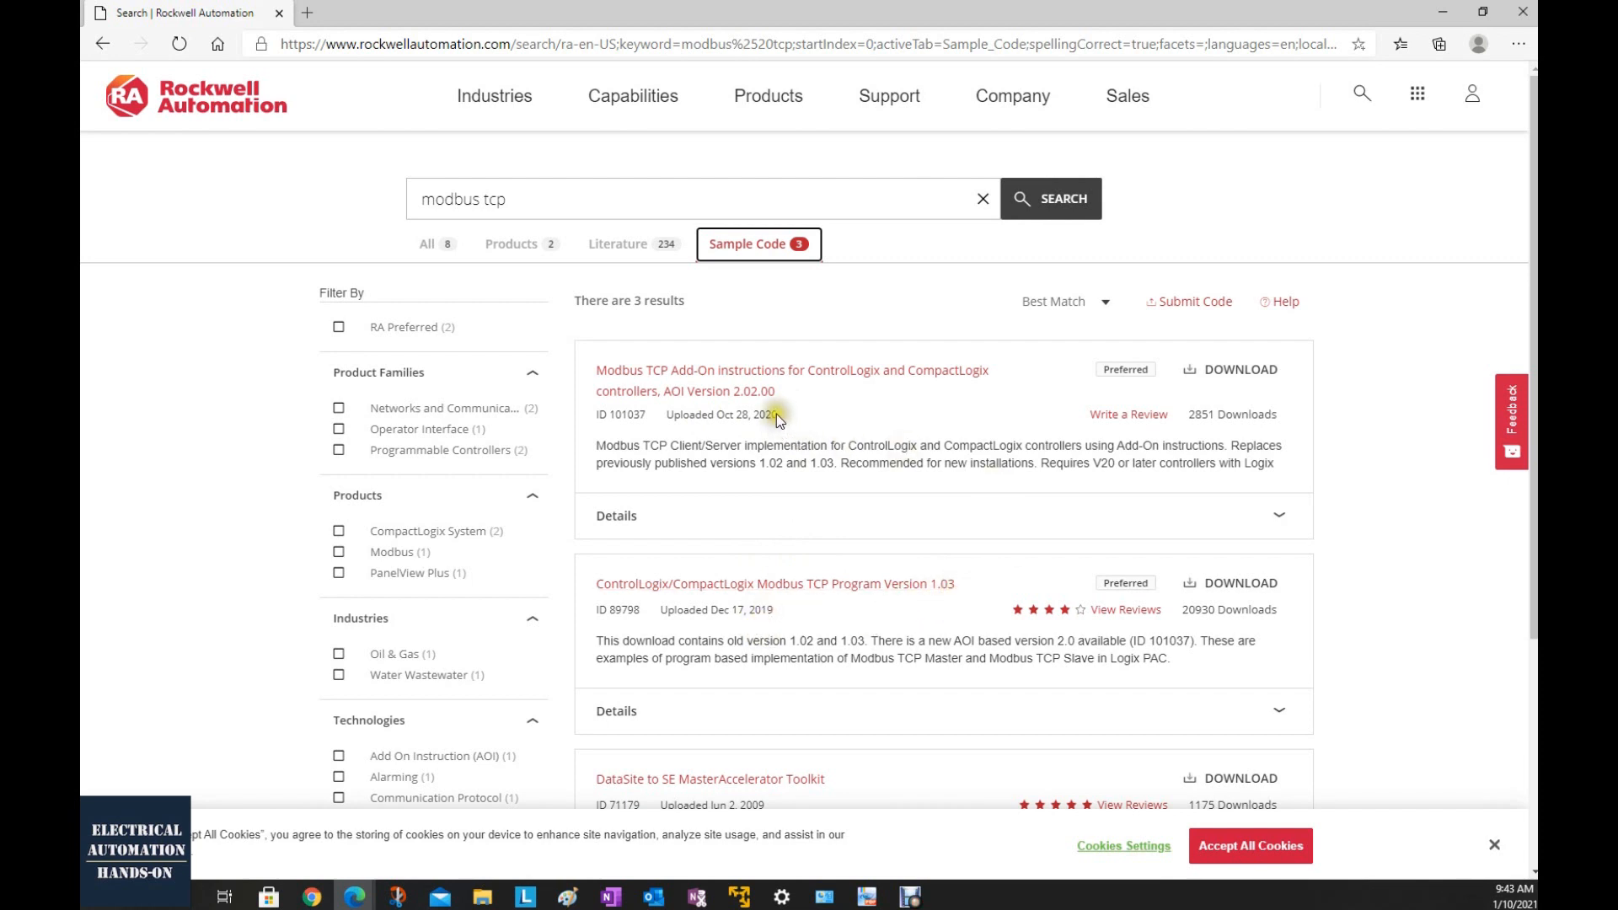
Download the Modbus TCP Add-On Instructions sample code, version 2.02.00, and open its Modbus TCP Client PDF guide from the Compactlogix_ModbusTCP_AOI folder.
{"action": "left_click", "coordinate": [1206, 383]}
{"action": "left_click", "coordinate": [910, 403]}
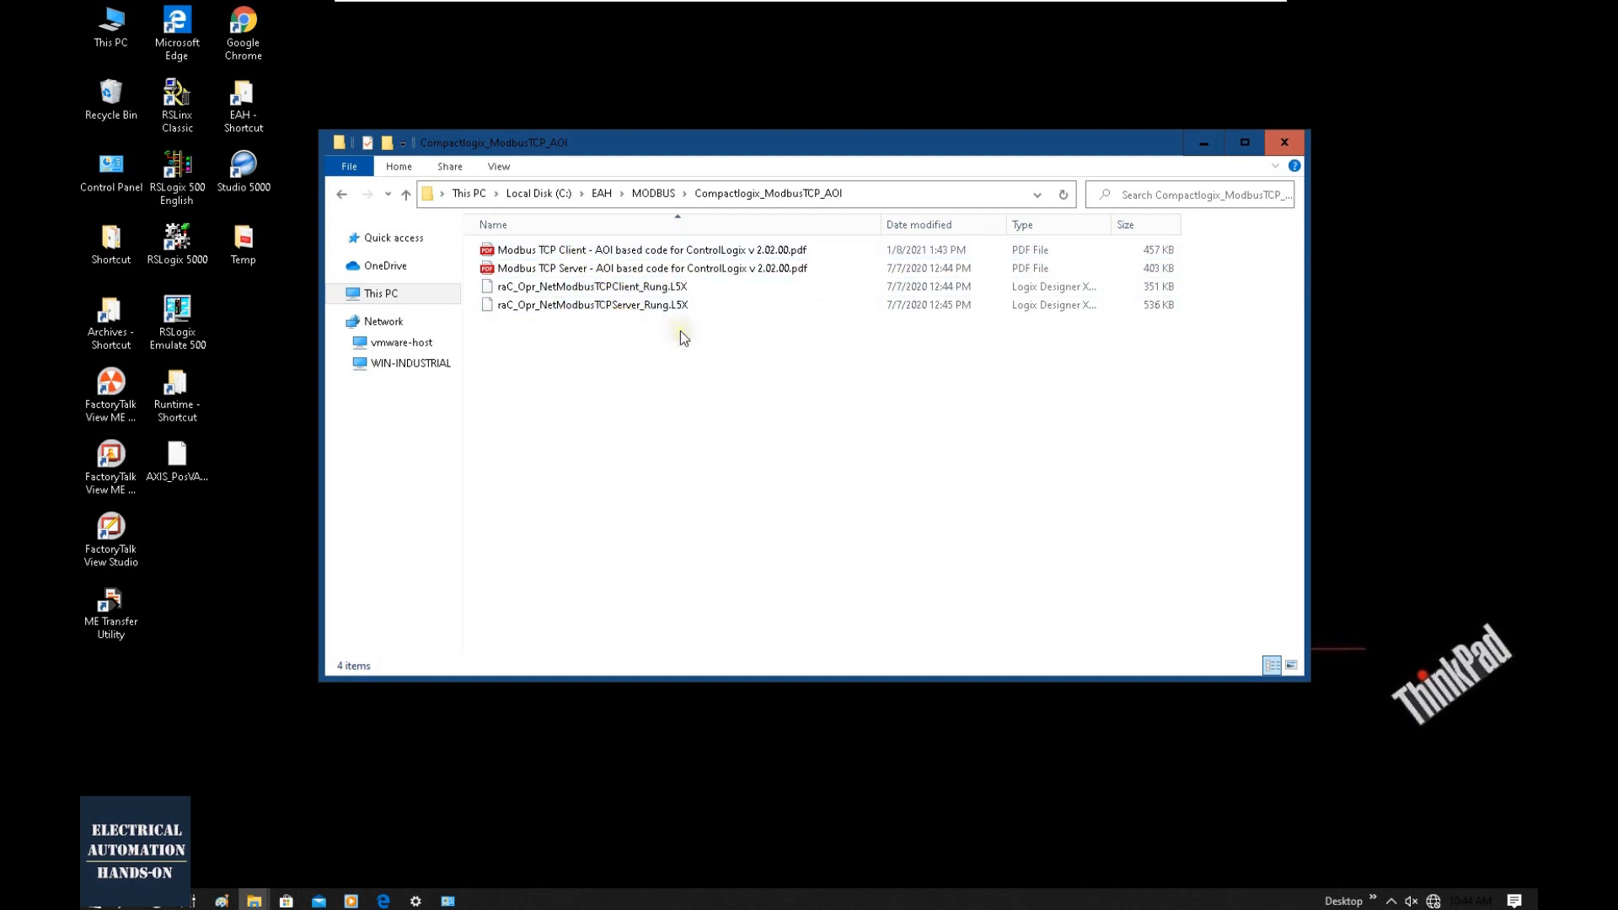
{"action": "left_click", "coordinate": [565, 251]}
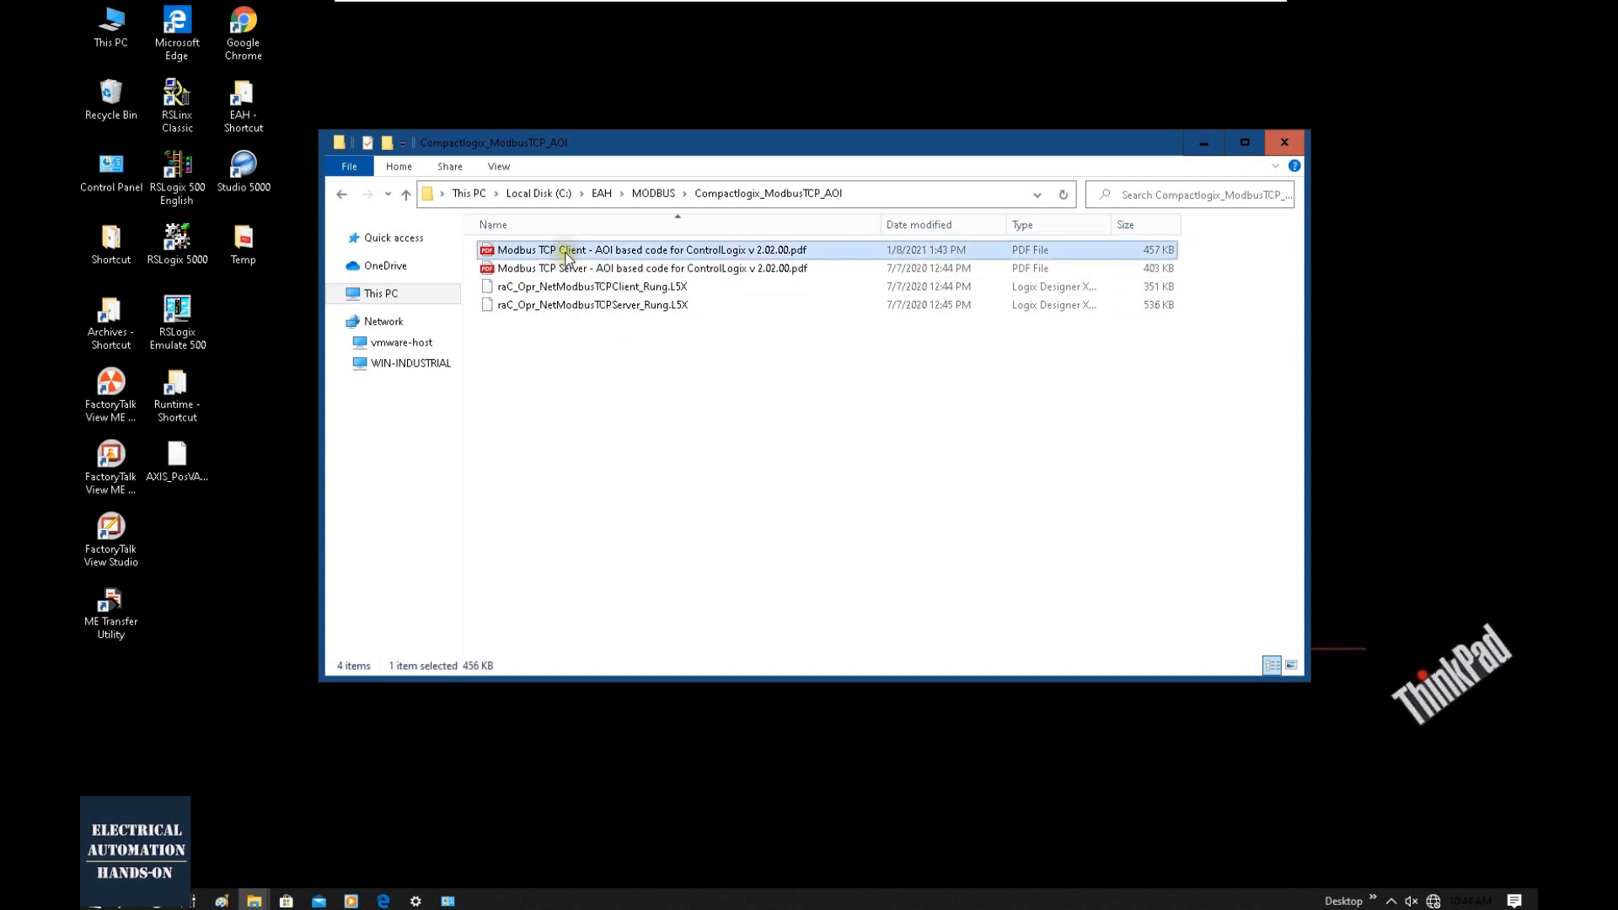
{"action": "double_click", "coordinate": [800, 249]}
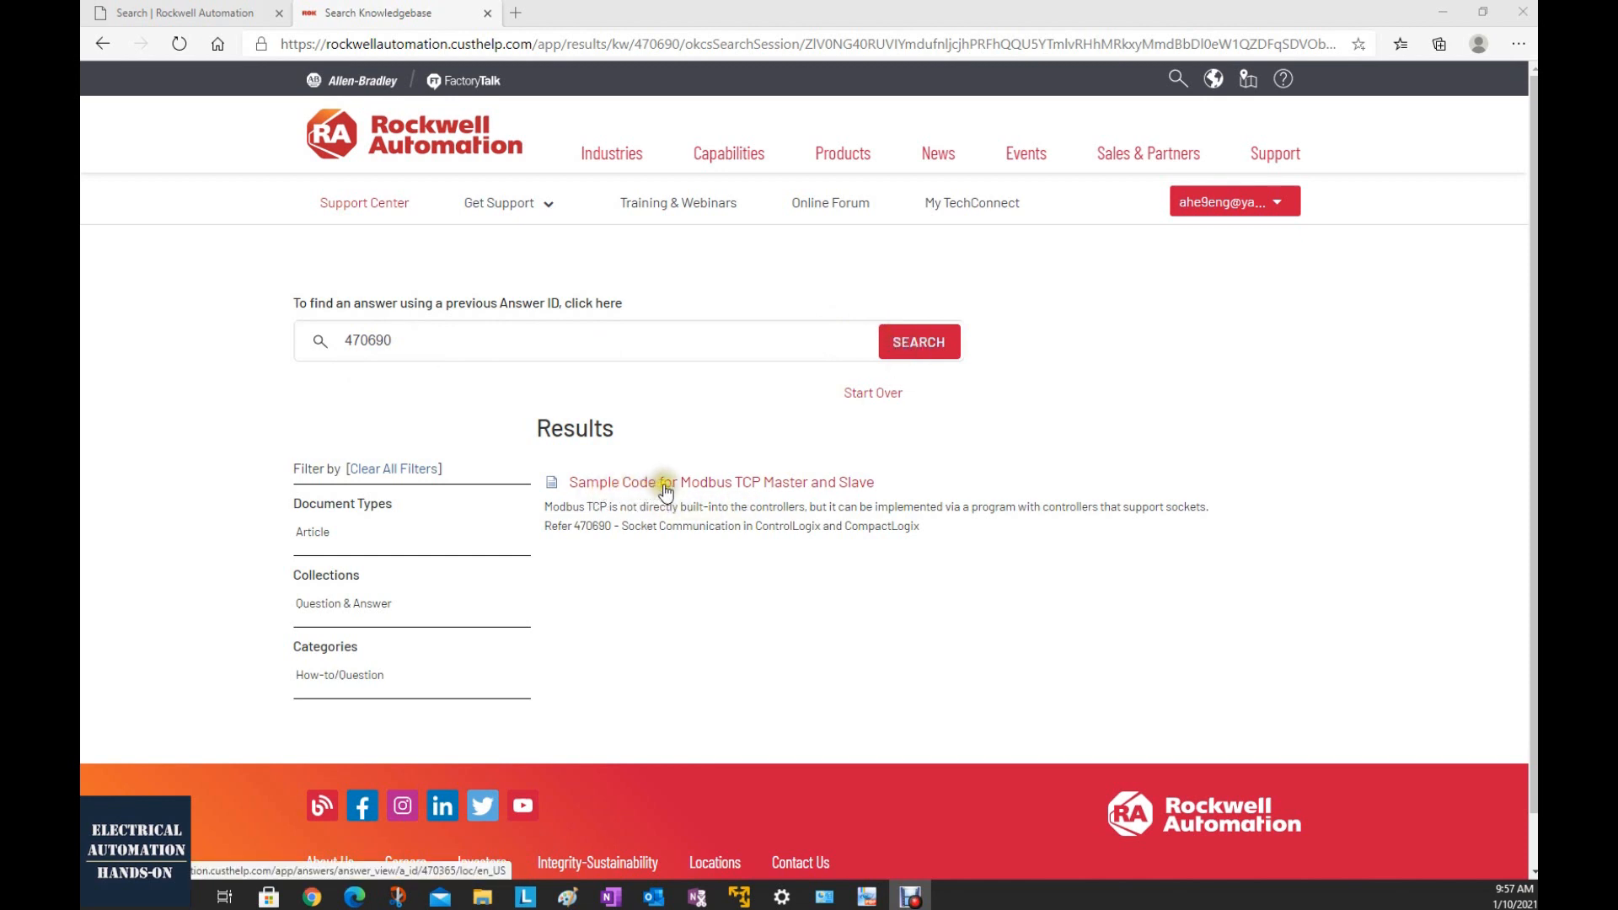
Open the knowledgebase article "Sample Code for Modbus TCP Master and Slave" and read its version notes and list of supported controllers.
{"action": "left_click", "coordinate": [691, 489]}
{"action": "left_click", "coordinate": [856, 487]}
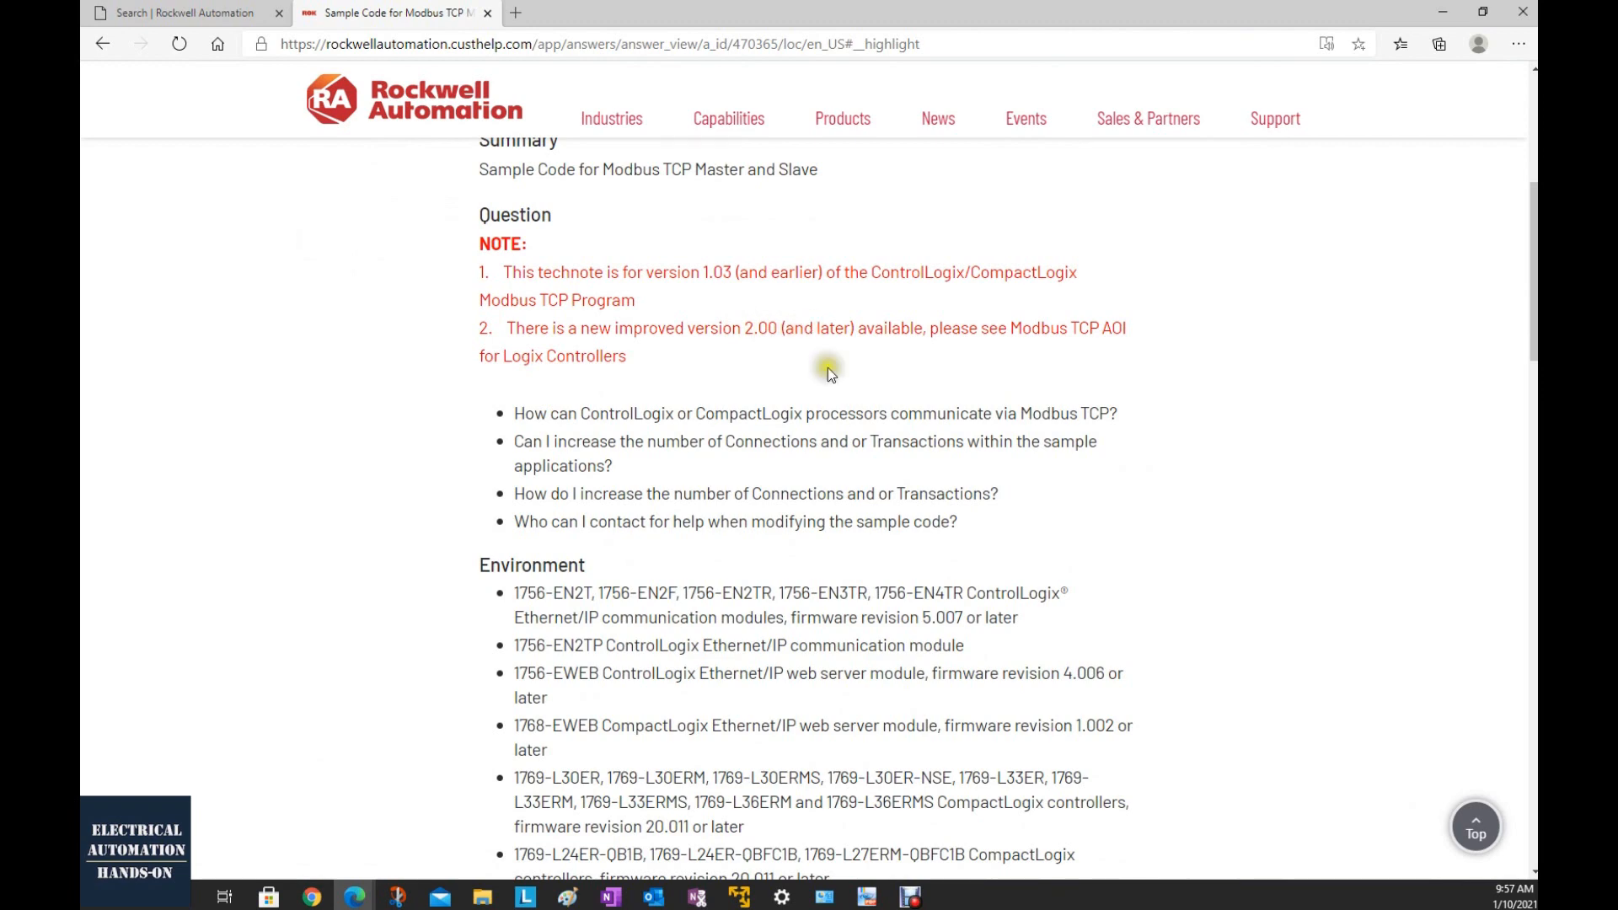
{"action": "scroll", "coordinate": [827, 367], "scroll_direction": "down", "scroll_amount": 5}
{"action": "scroll", "coordinate": [969, 320], "scroll_direction": "up", "scroll_amount": 2}
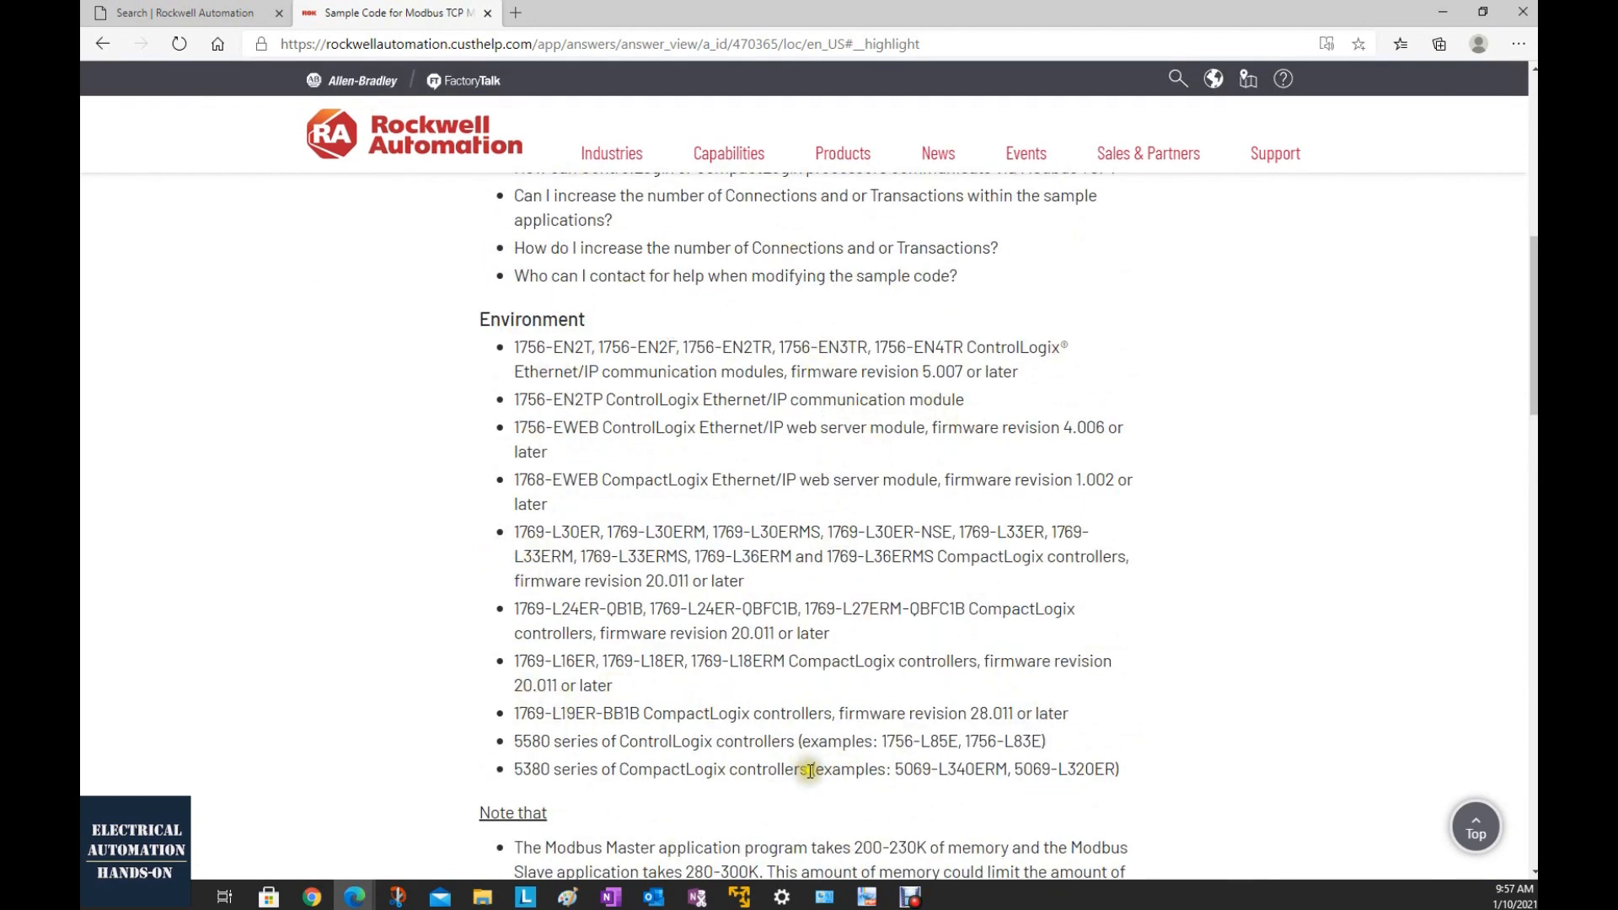
{"action": "scroll", "coordinate": [722, 235], "scroll_direction": "down", "scroll_amount": 1}
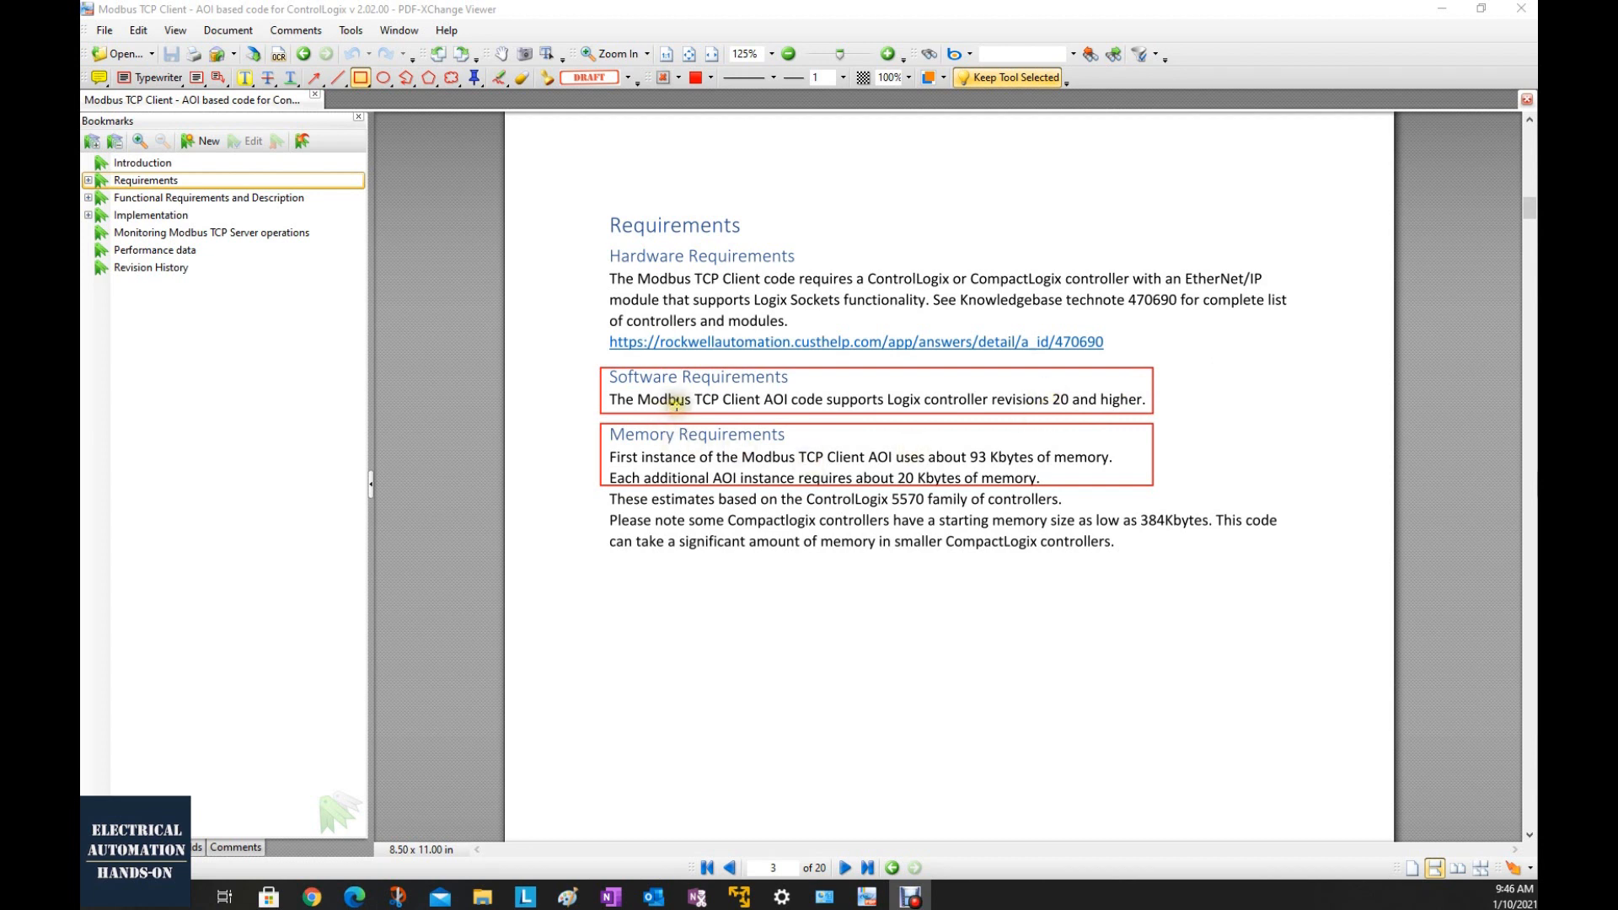
Read the Modbus TCP Client guide's requirements, word-level function codes and rung import instructions.
{"action": "scroll", "coordinate": [940, 723], "scroll_direction": "down", "scroll_amount": 1}
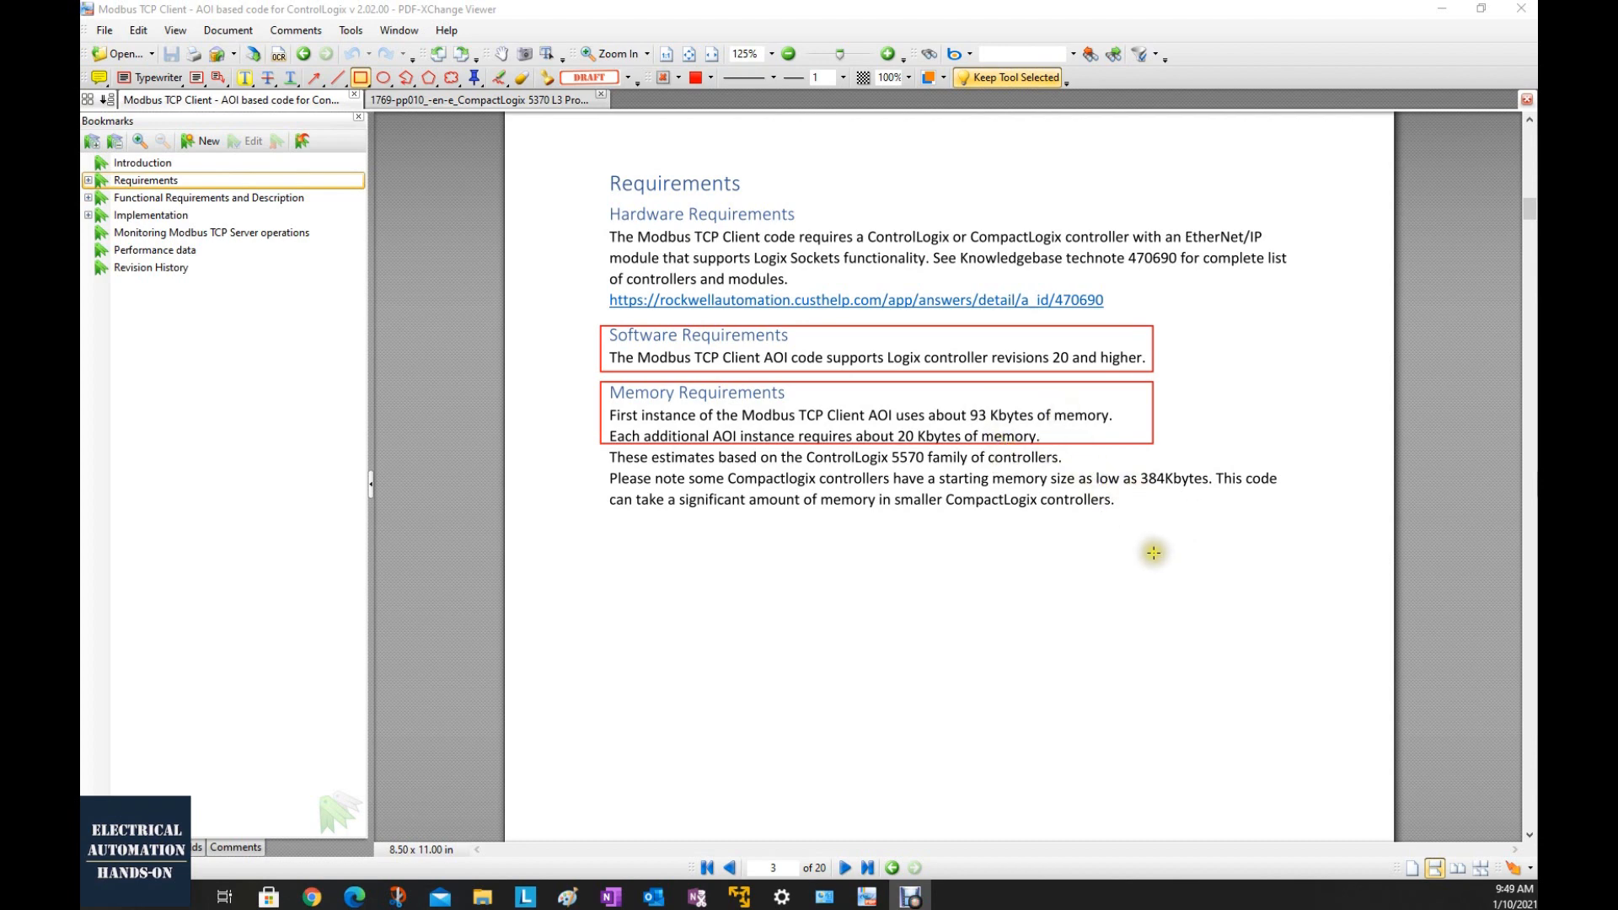
{"action": "scroll", "coordinate": [1154, 552], "scroll_direction": "down", "scroll_amount": 20}
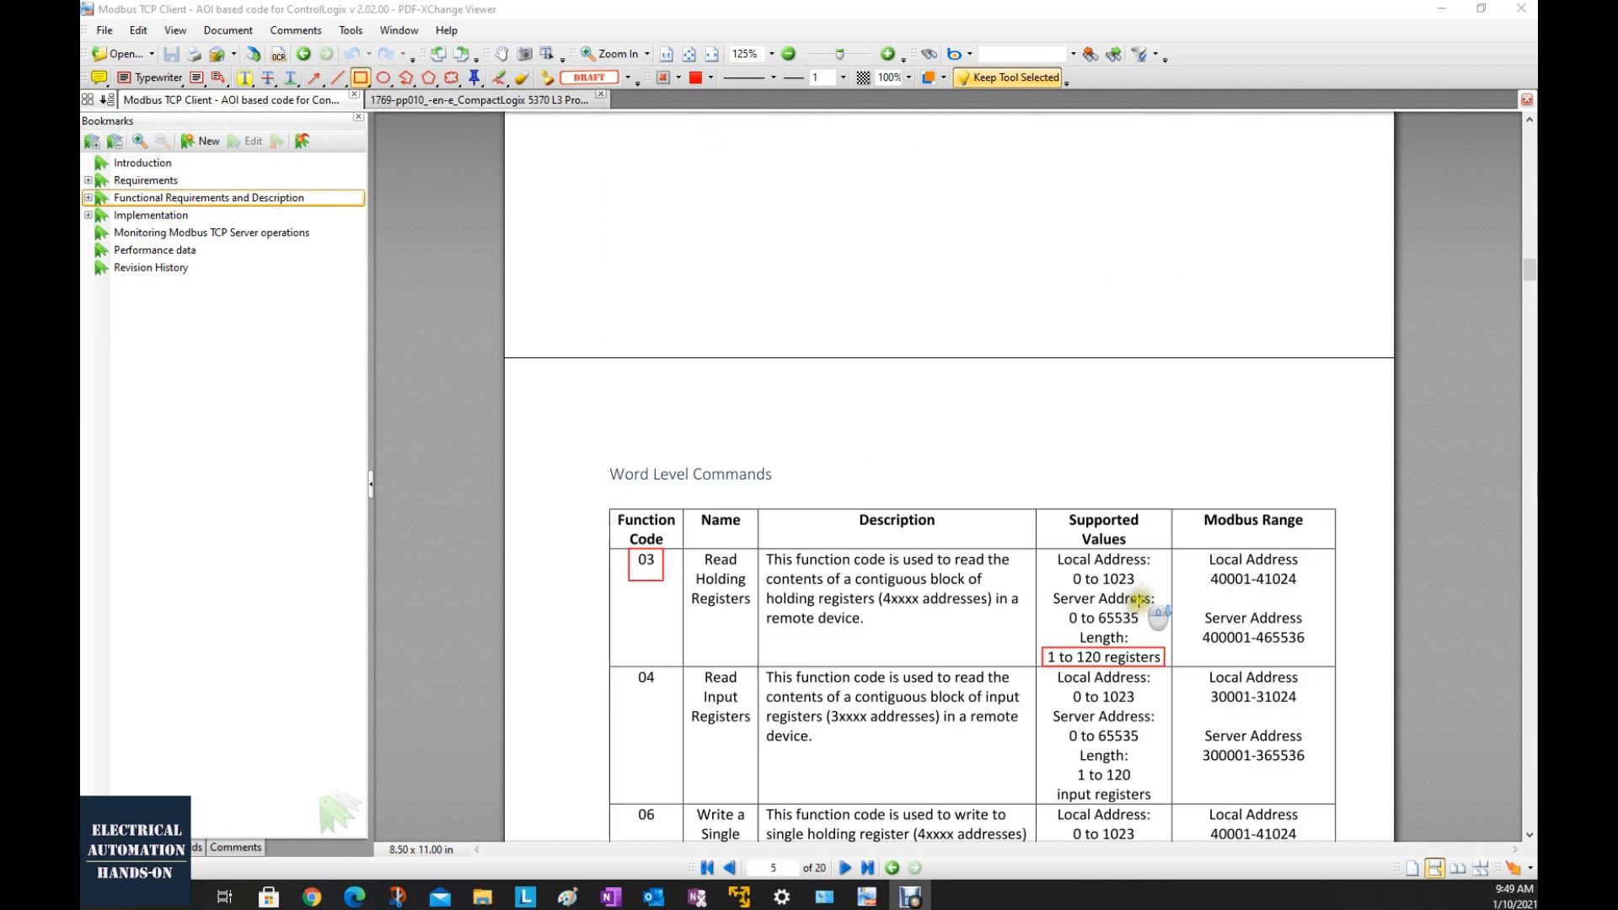
{"action": "scroll", "coordinate": [1138, 599], "scroll_direction": "down", "scroll_amount": 3}
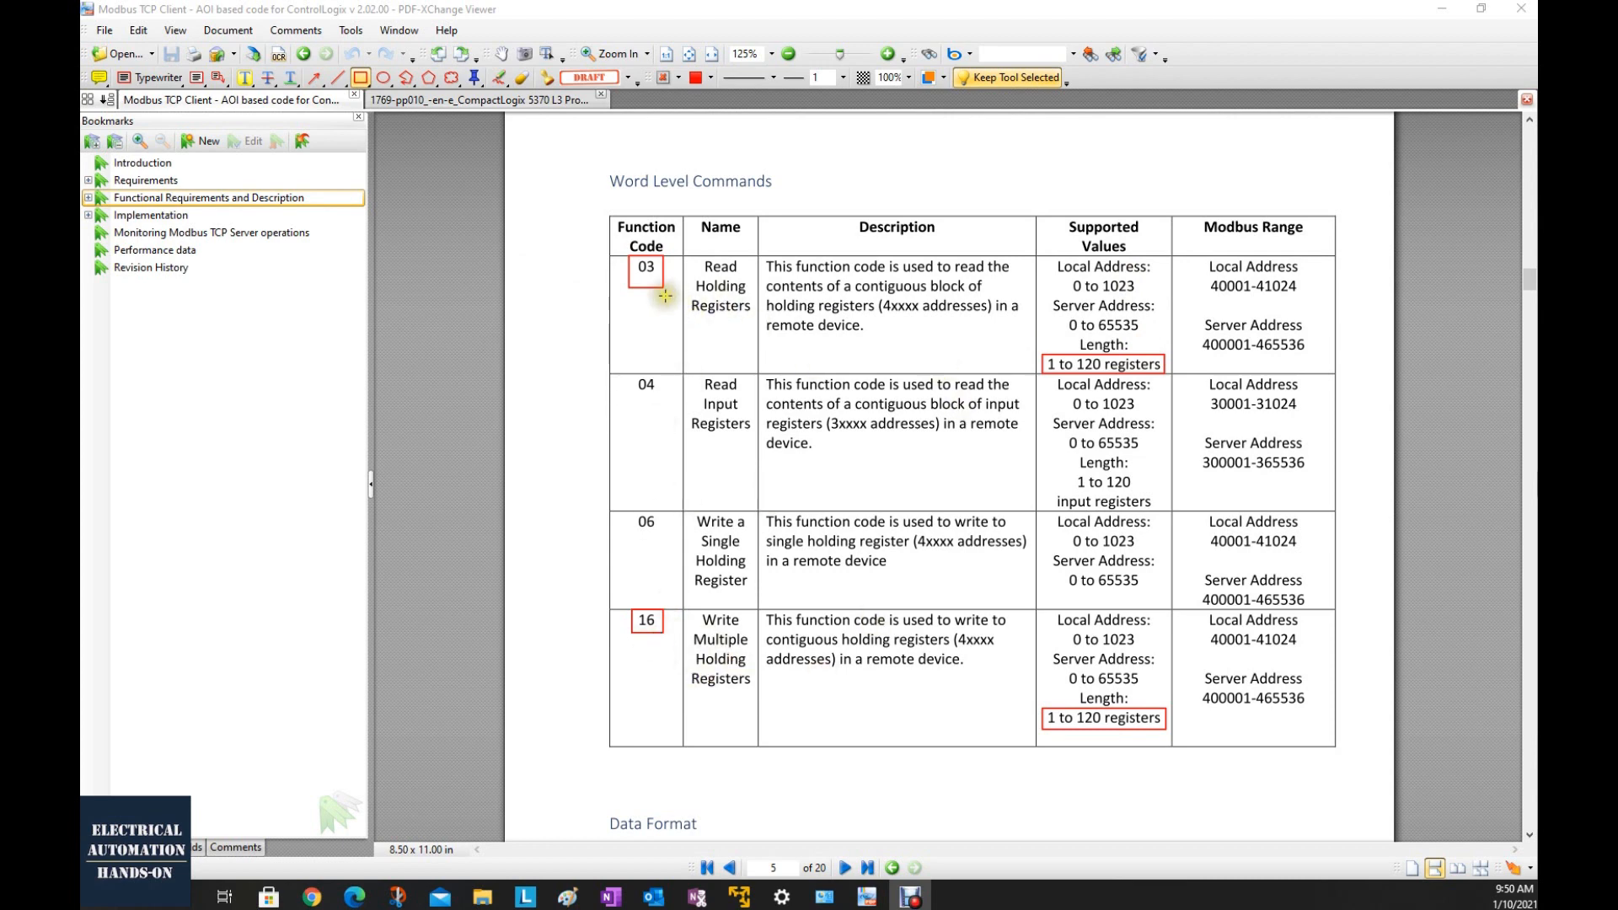
{"action": "scroll", "coordinate": [723, 682], "scroll_direction": "down", "scroll_amount": 10}
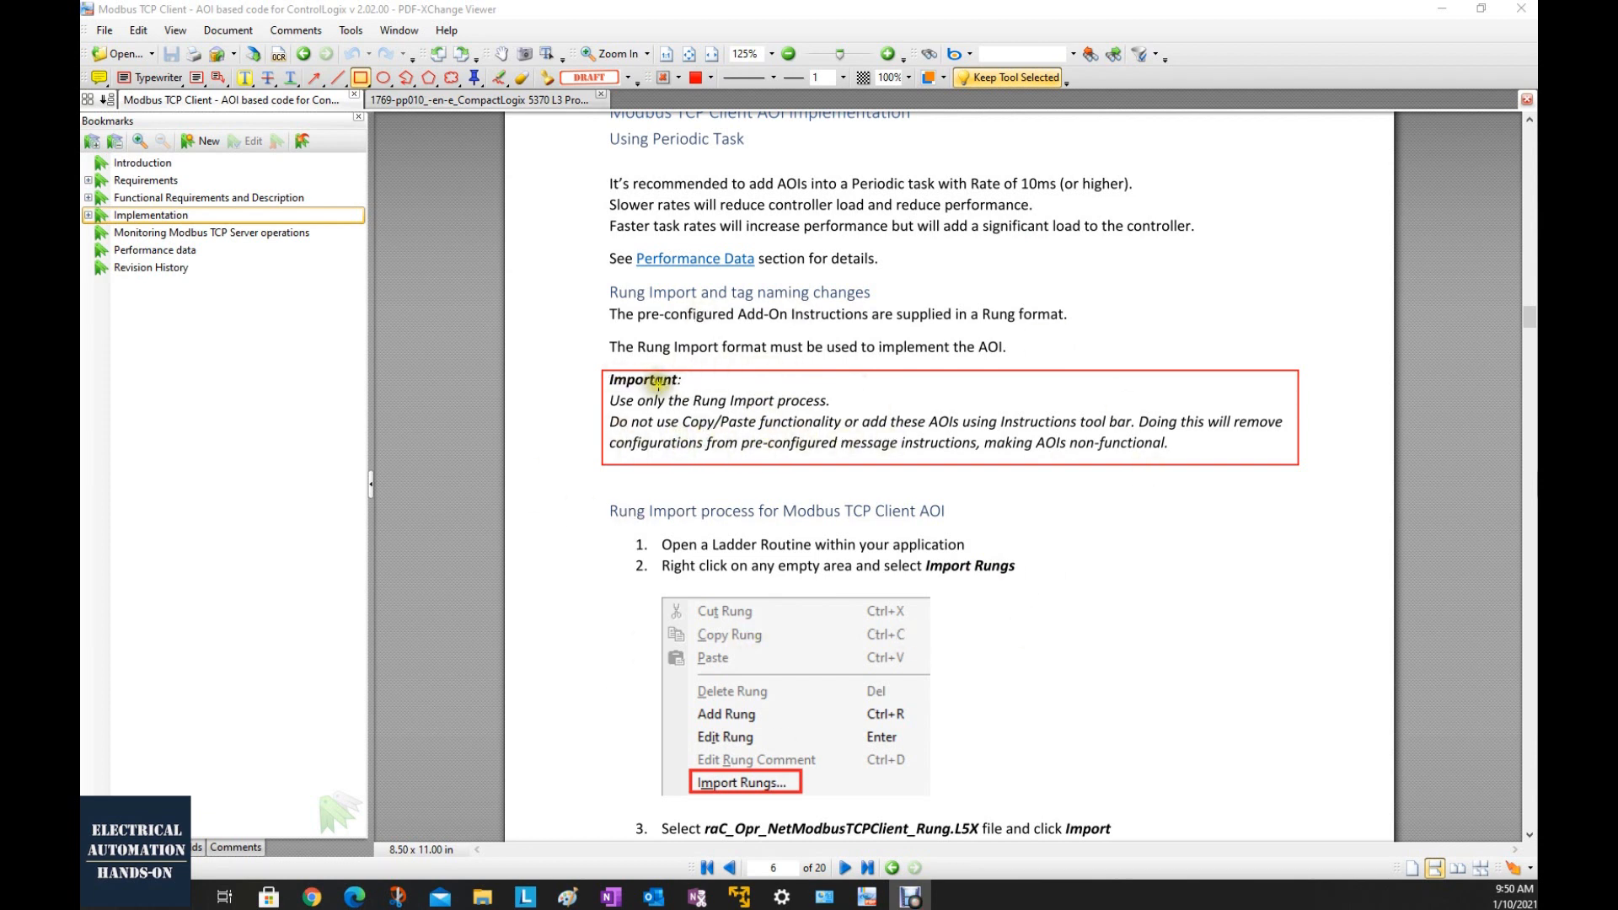
{"action": "scroll", "coordinate": [828, 439], "scroll_direction": "down", "scroll_amount": 1}
{"action": "scroll", "coordinate": [828, 440], "scroll_direction": "down", "scroll_amount": 4}
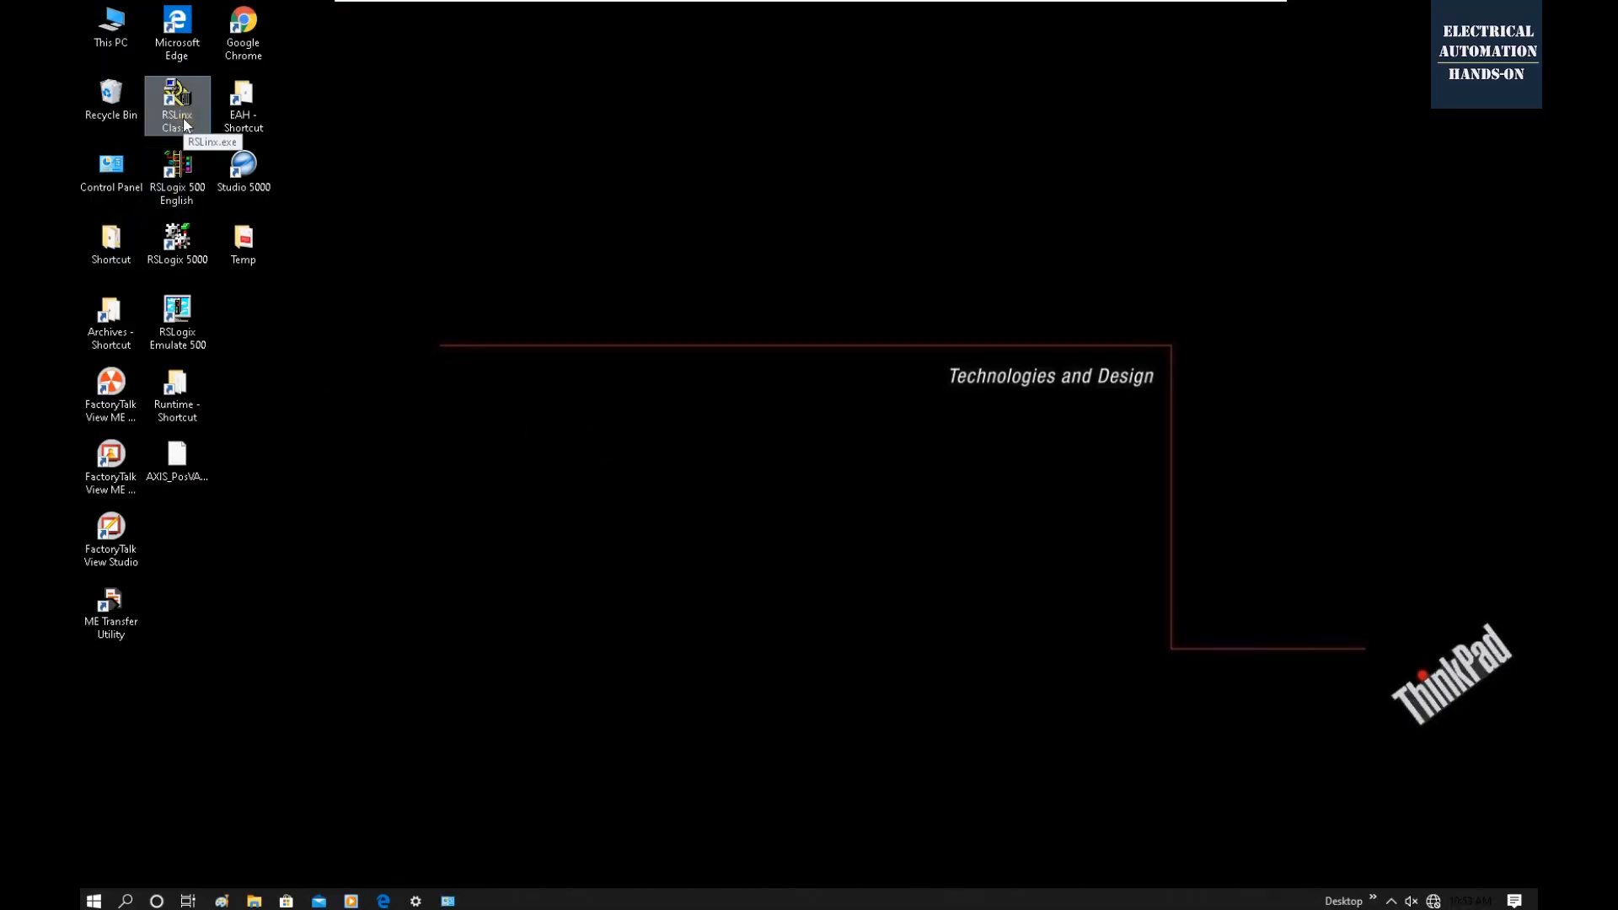
Open RSLinx Classic to check the 1769-L33ERMS controller on the AB_ETHIP-1 Ethernet driver, and minimize it.
{"action": "double_click", "coordinate": [184, 125]}
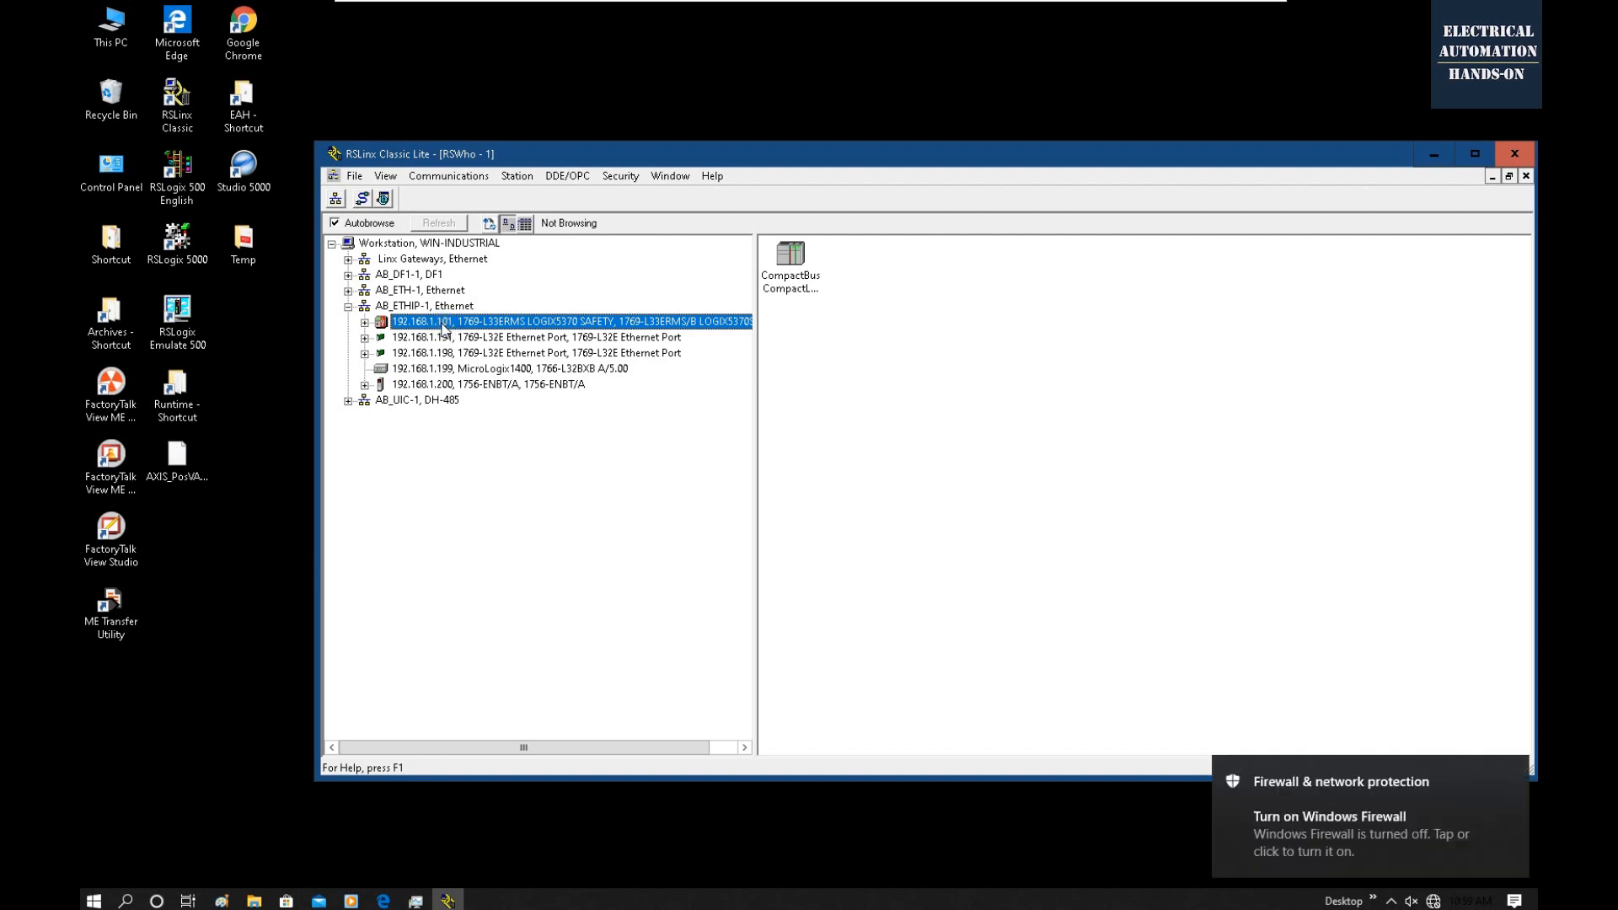
{"action": "left_click", "coordinate": [1509, 771]}
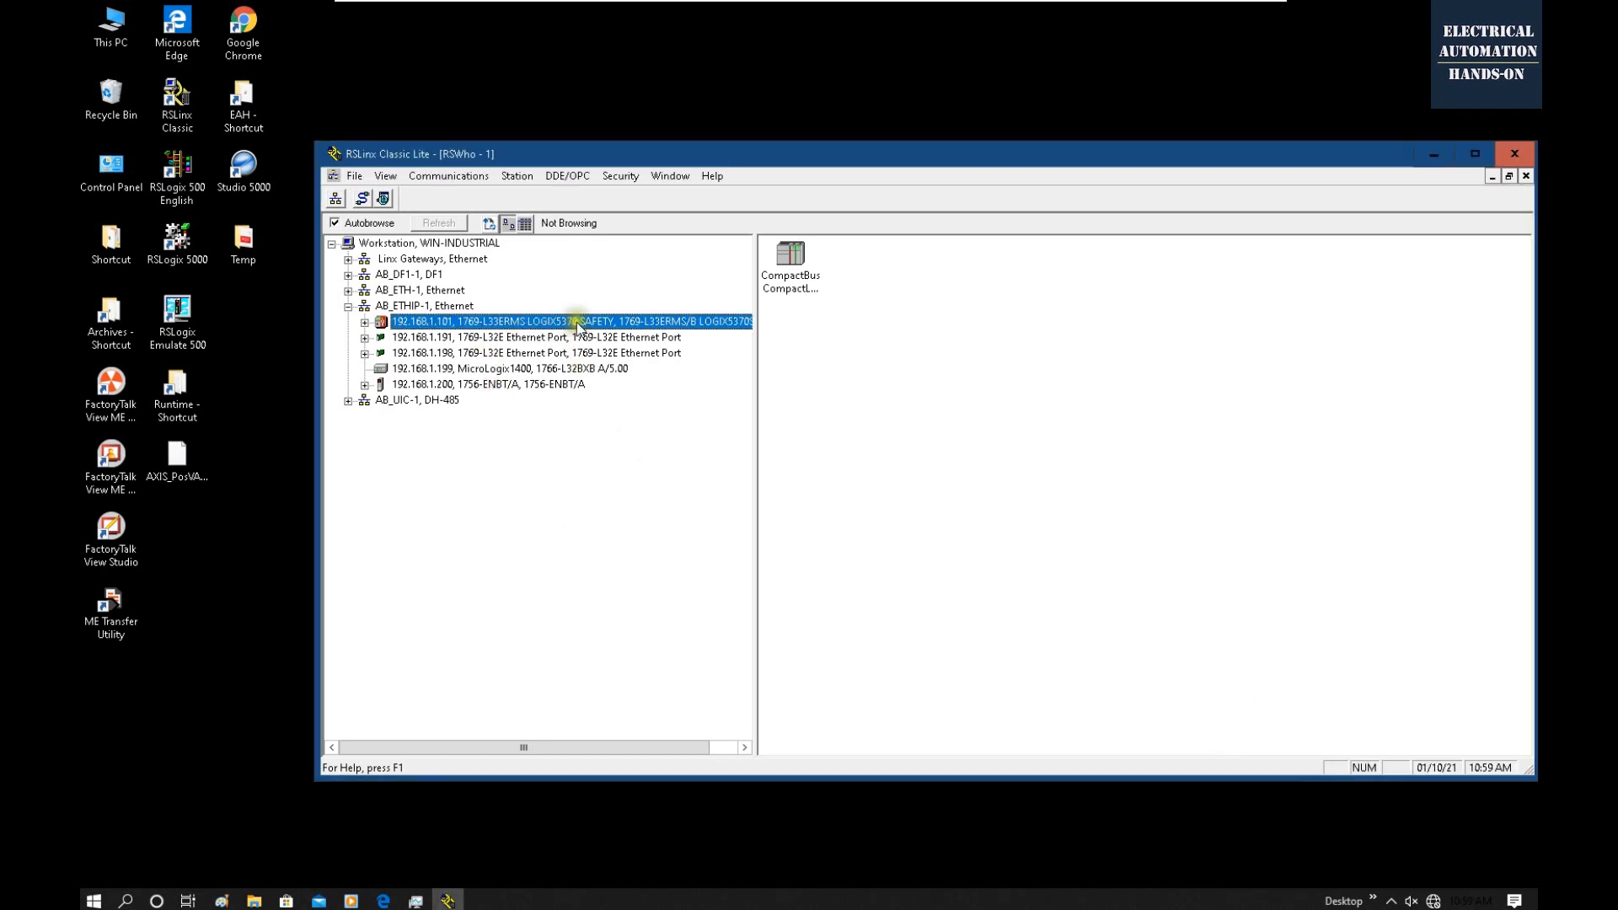
{"action": "left_click", "coordinate": [1433, 155]}
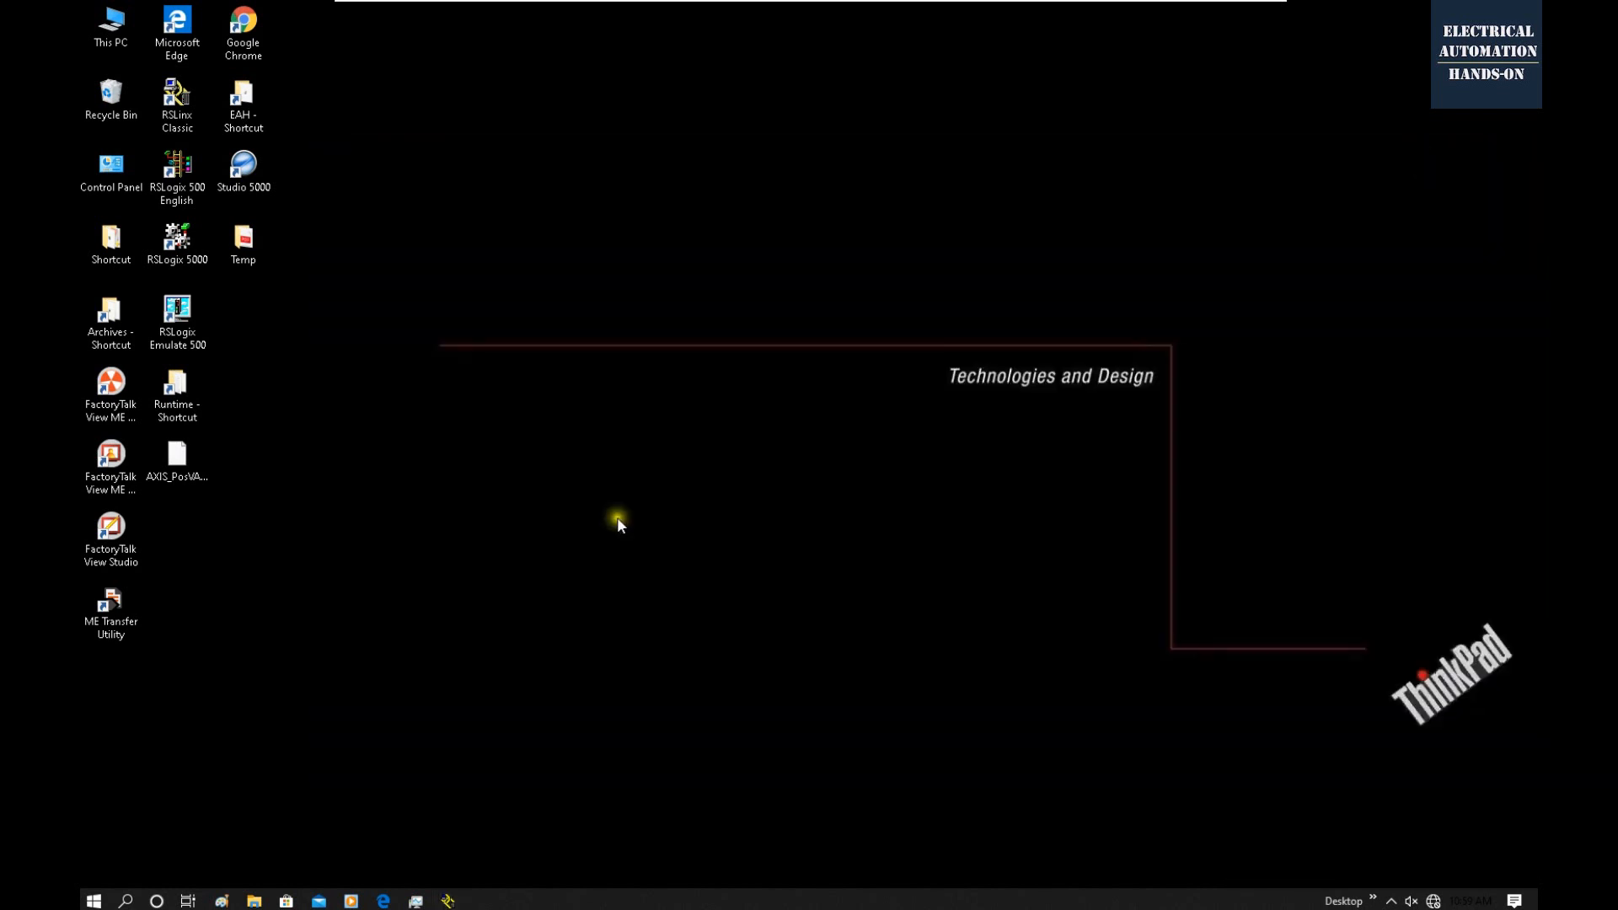
Launch Studio 5000 and start a new Logix project for a 1769-L33ERMS controller, named CPLXModbusTCPClient.
{"action": "double_click", "coordinate": [246, 172]}
{"action": "left_click", "coordinate": [716, 273]}
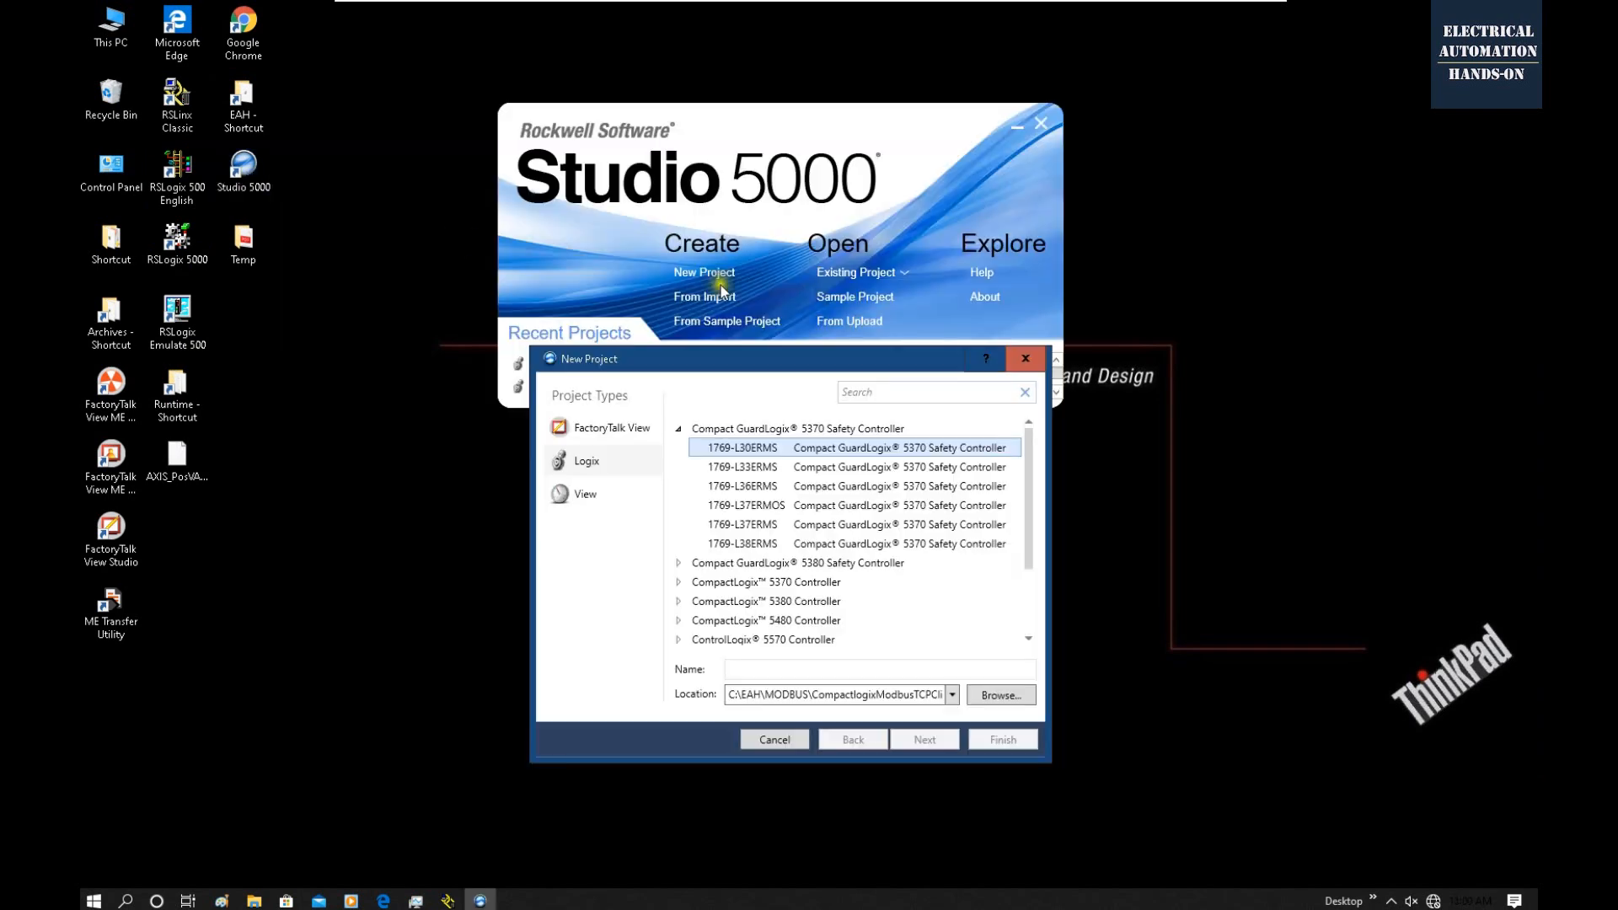
{"action": "left_click", "coordinate": [797, 469]}
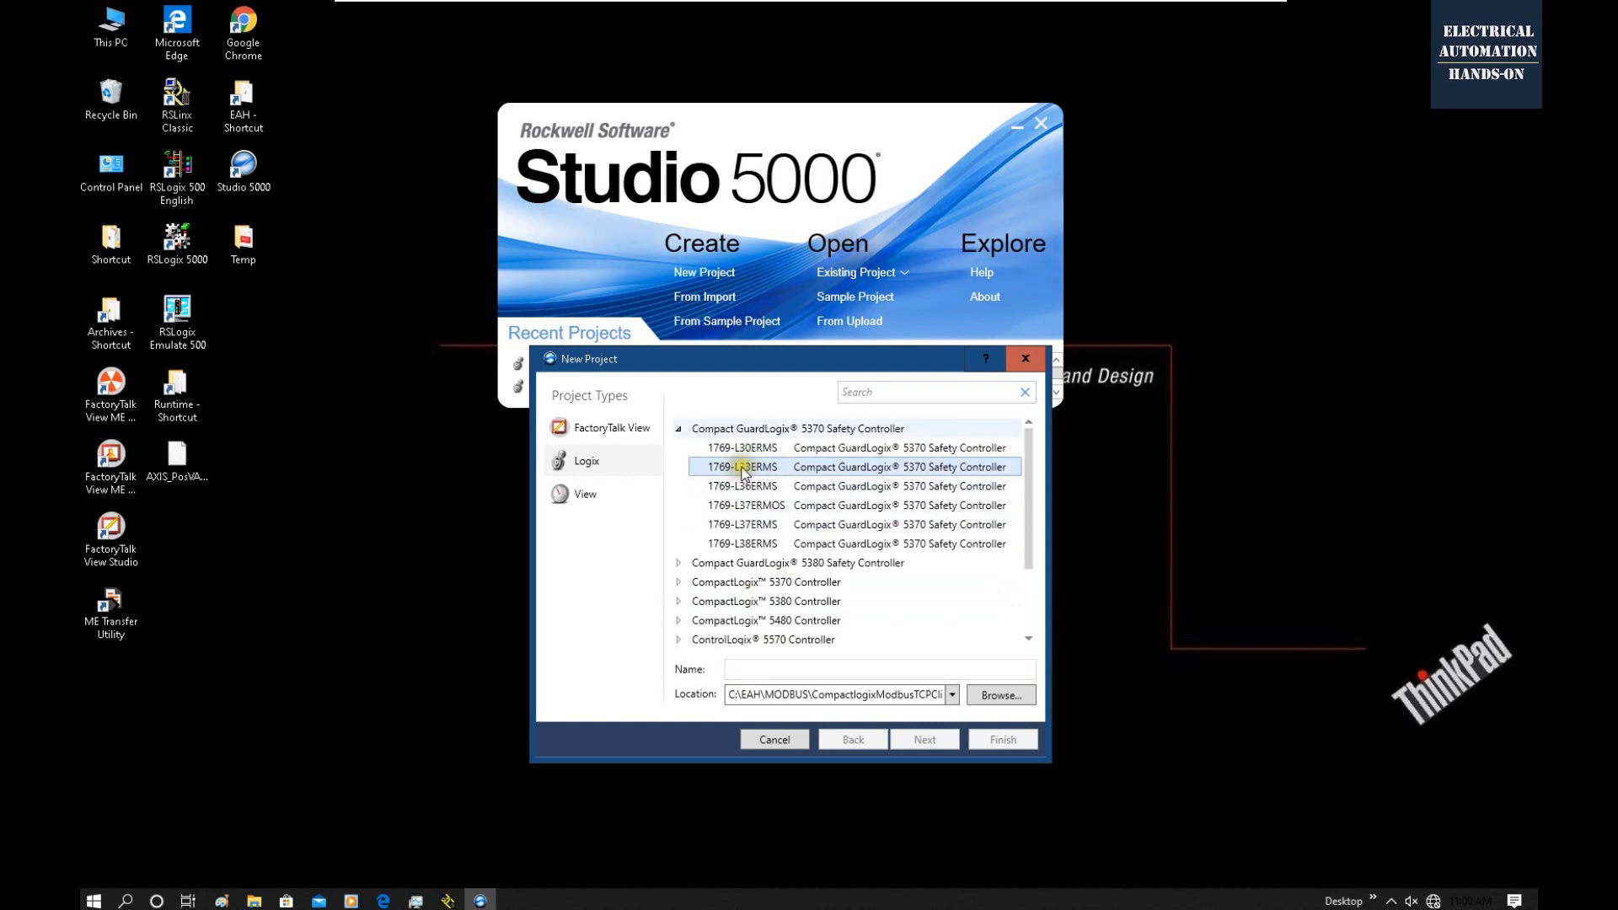
{"action": "left_click", "coordinate": [754, 668]}
{"action": "type", "text": "CPLXModbusTCPClient"}
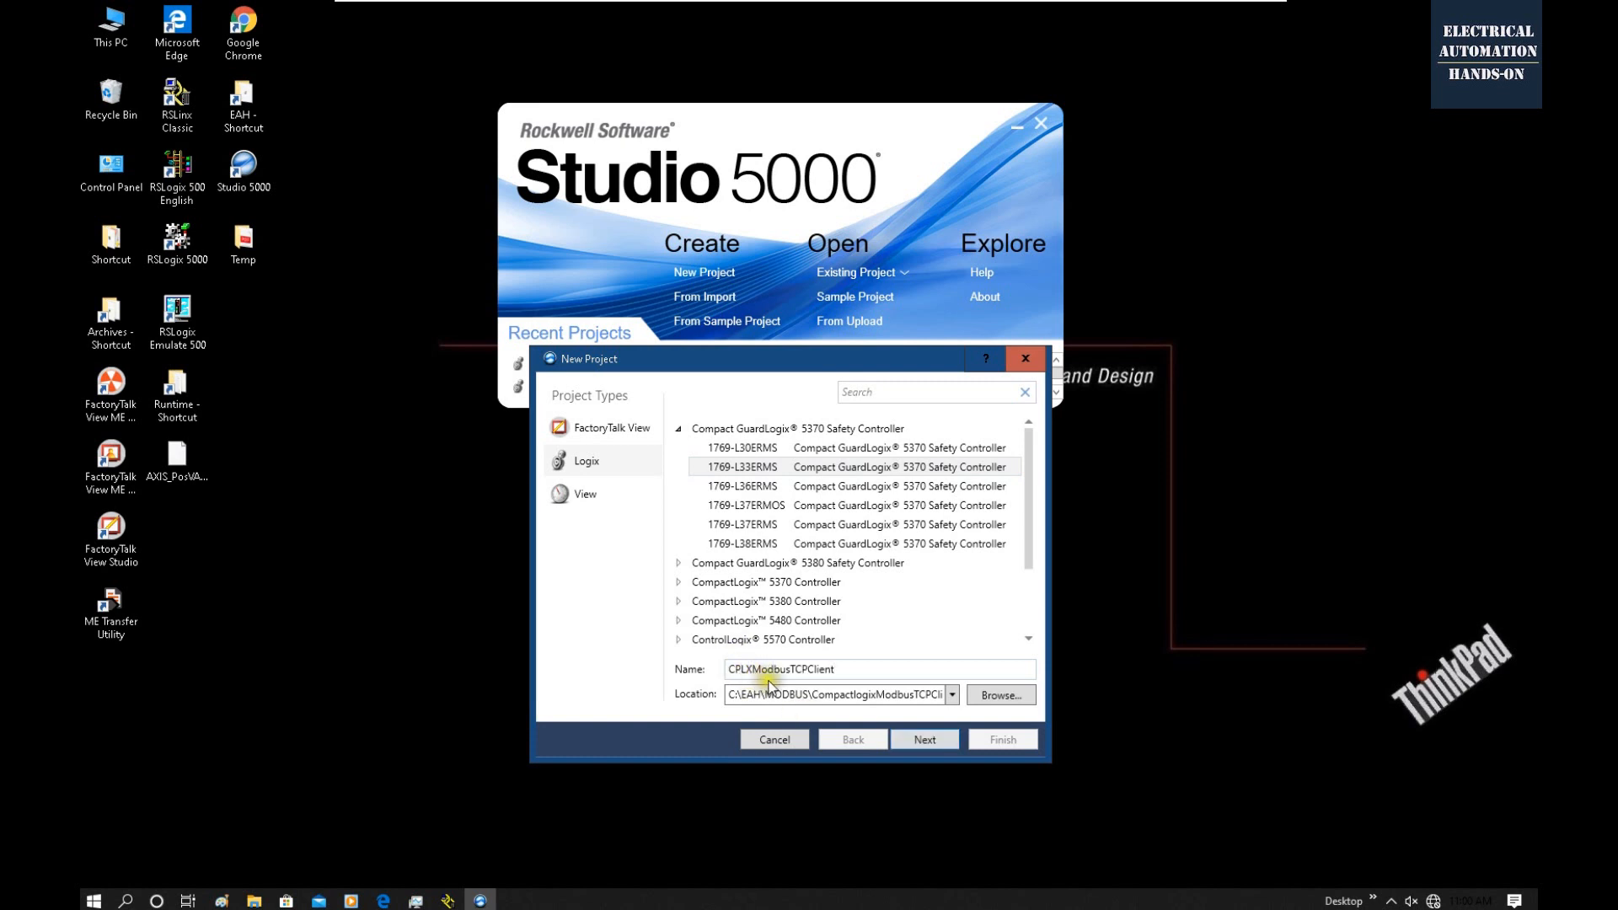
{"action": "left_click", "coordinate": [932, 743]}
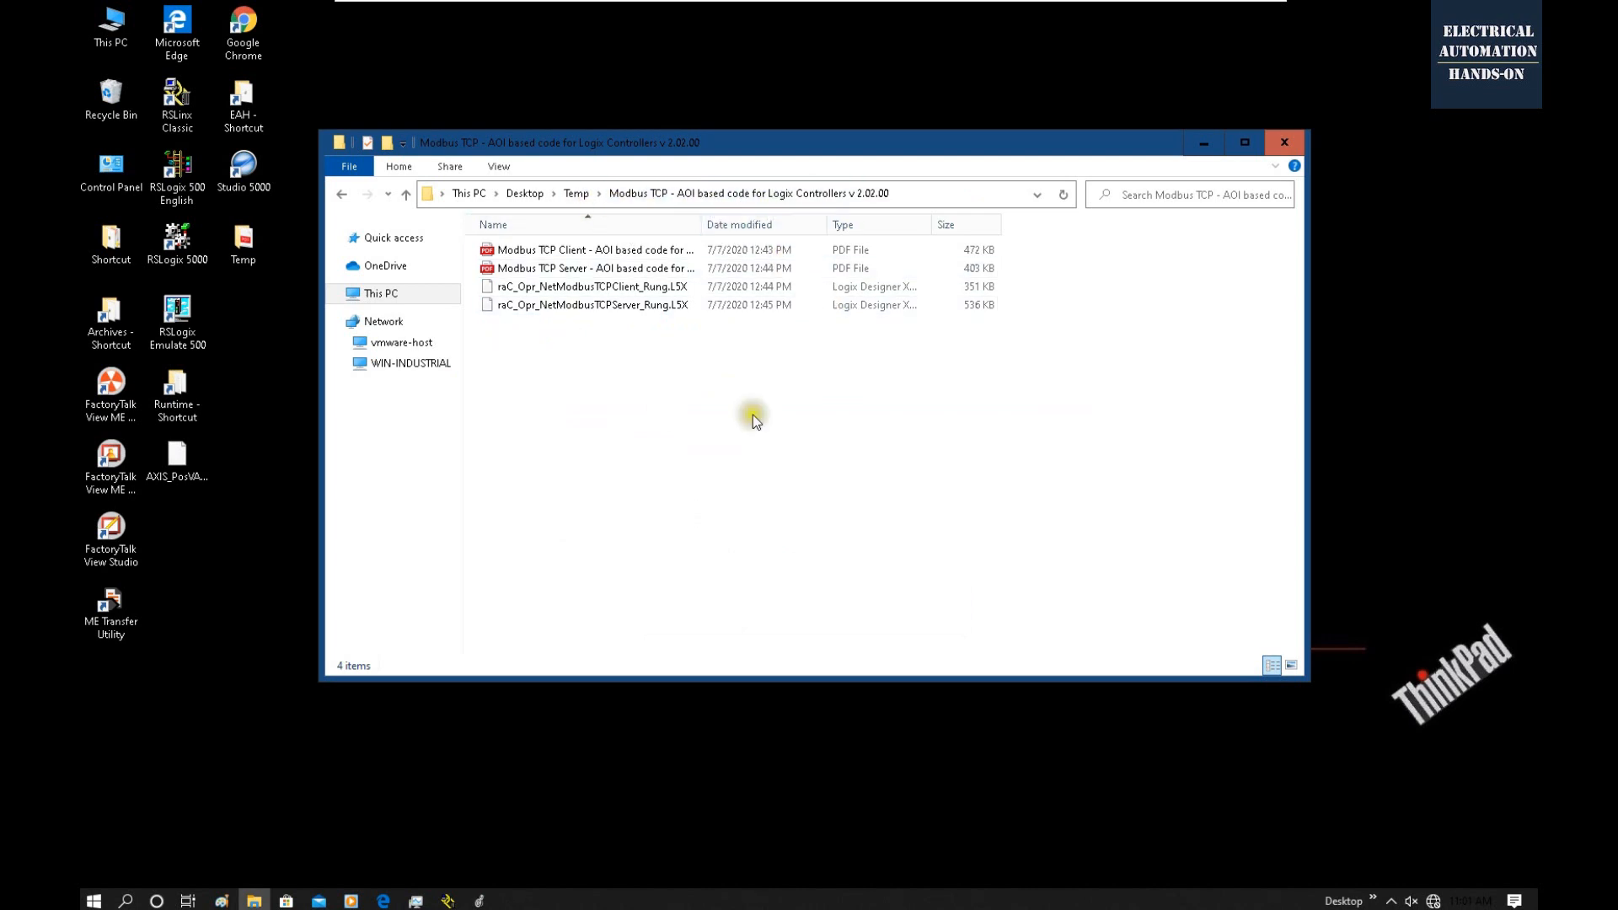
Close the downloaded sample code folder and review the client rung file and client guide in the Compactlogix_ModbusTCP_AOI folder.
{"action": "left_click", "coordinate": [1280, 150]}
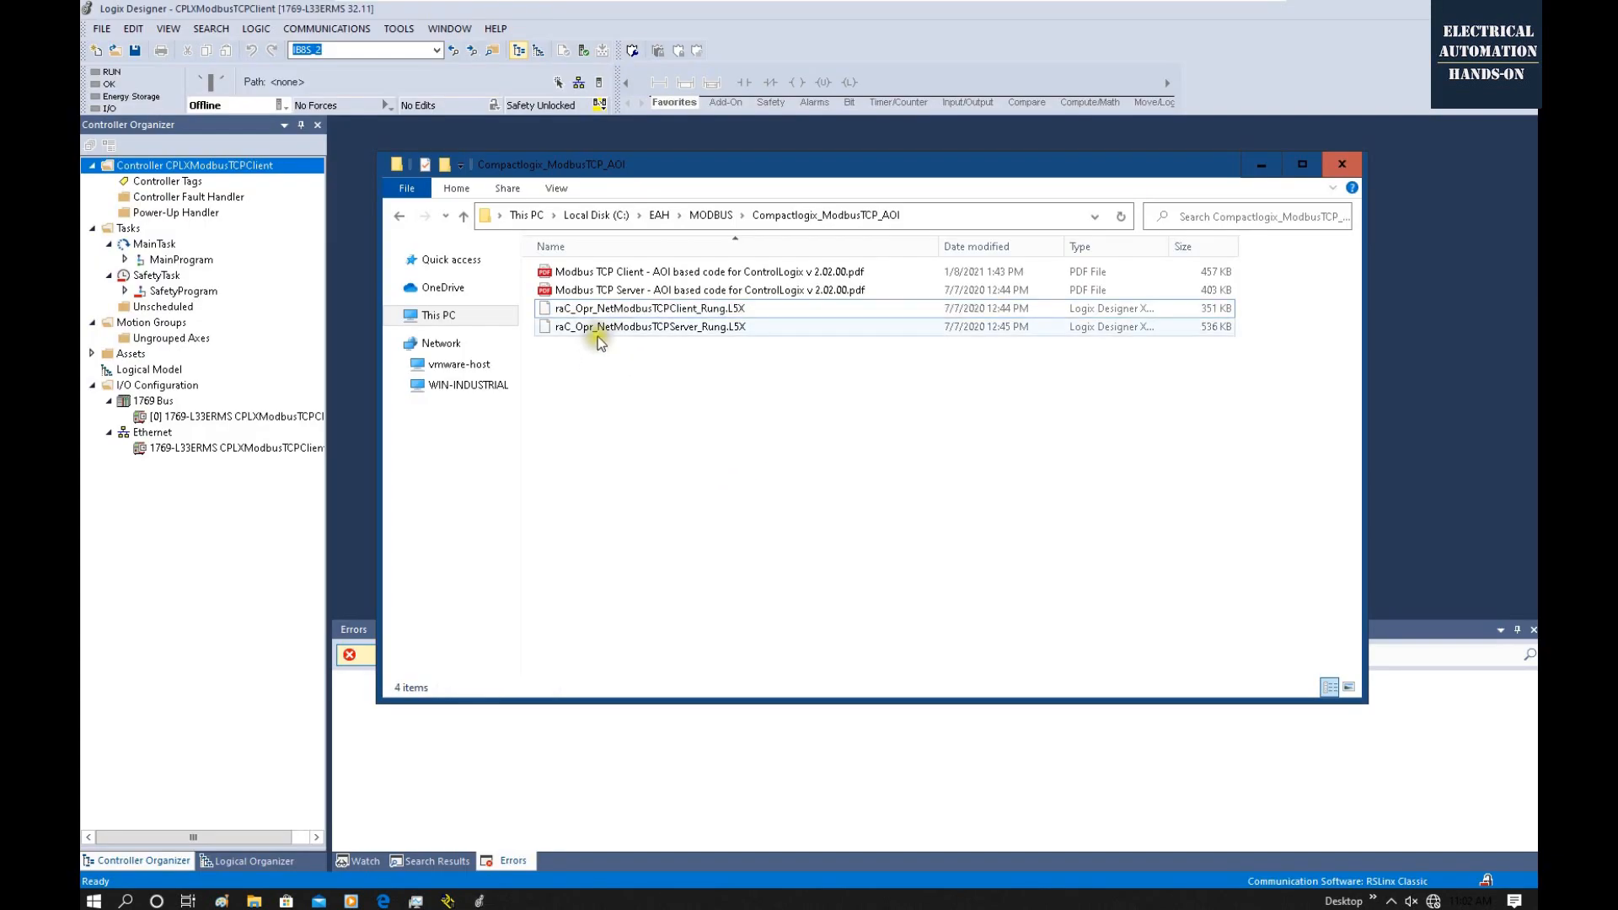
{"action": "left_click", "coordinate": [661, 310]}
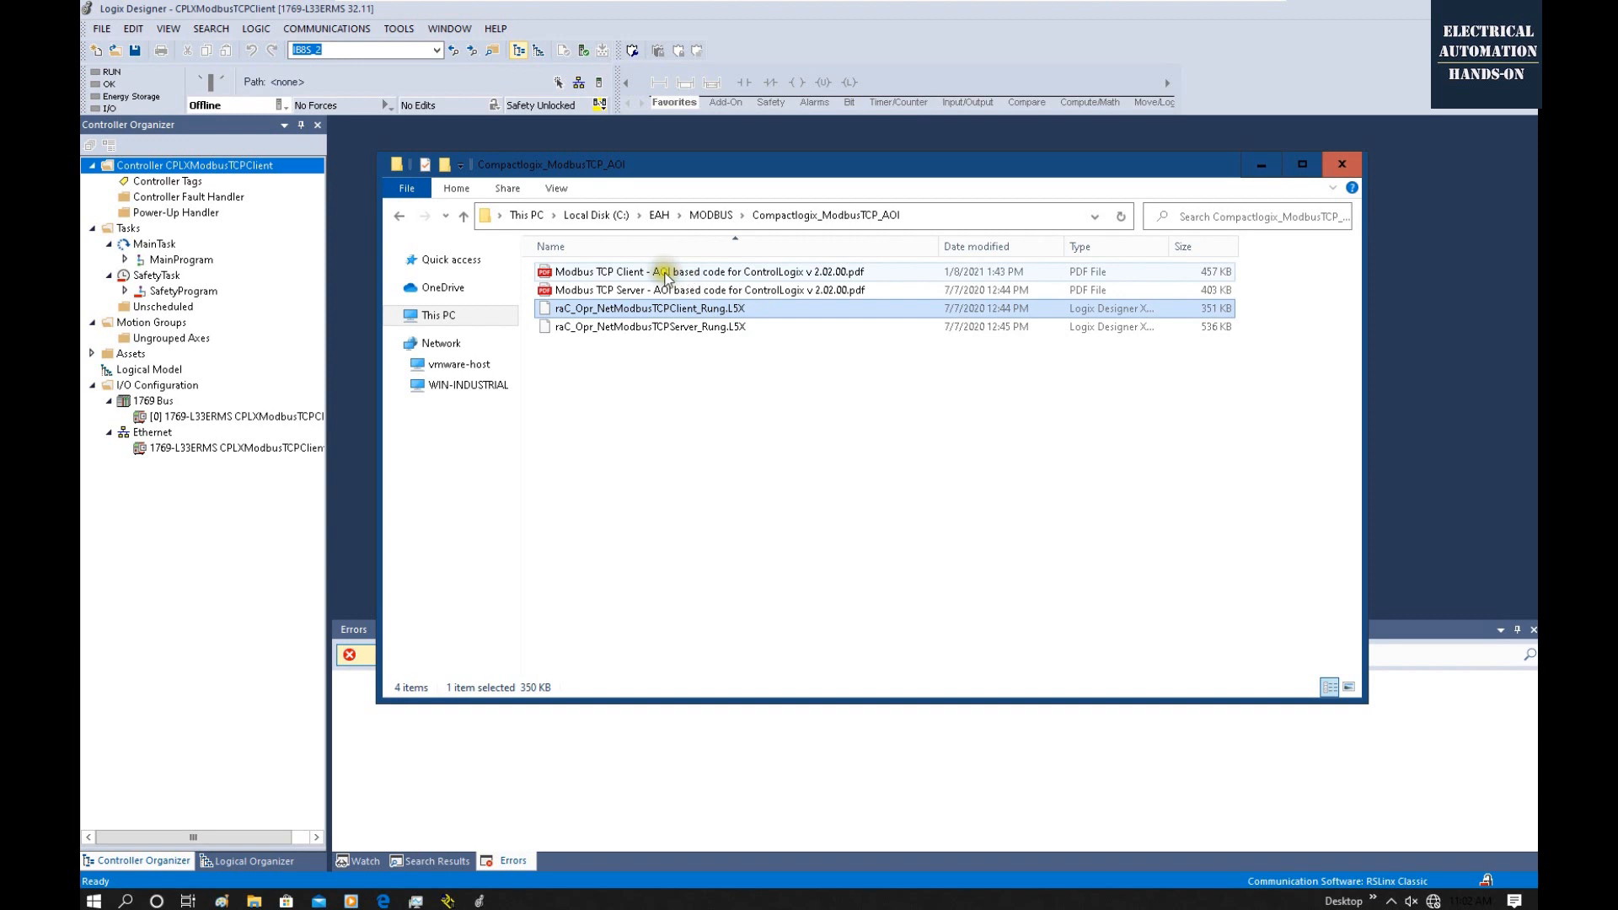
{"action": "left_click", "coordinate": [645, 271]}
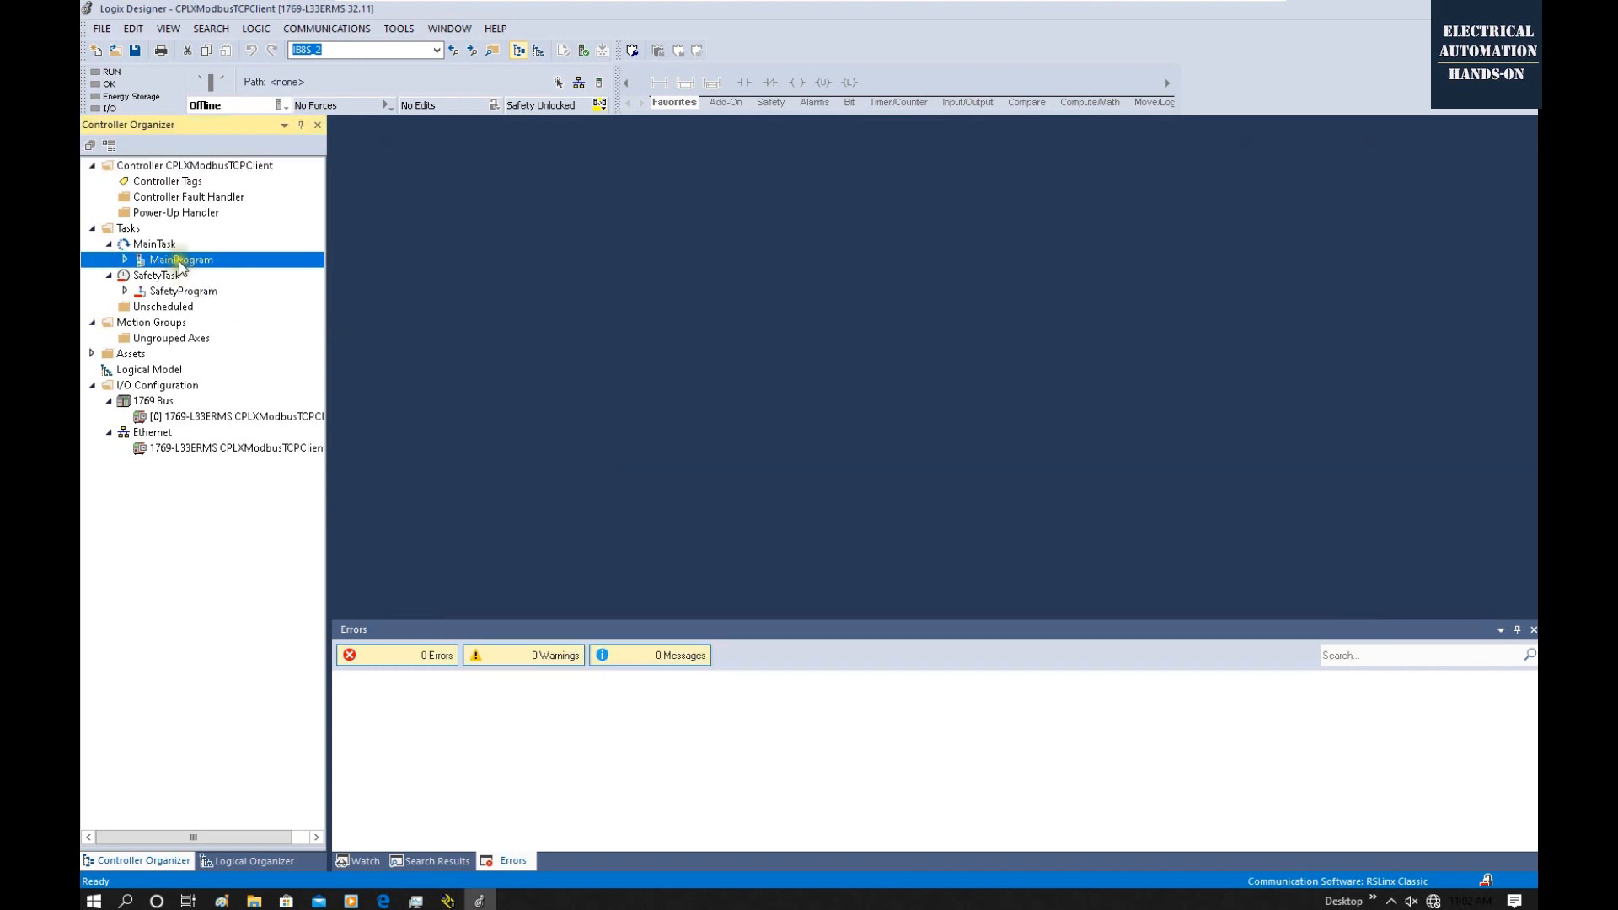
Add a ladder diagram routine named MBTCPCLient to MainProgram.
{"action": "double_click", "coordinate": [179, 262]}
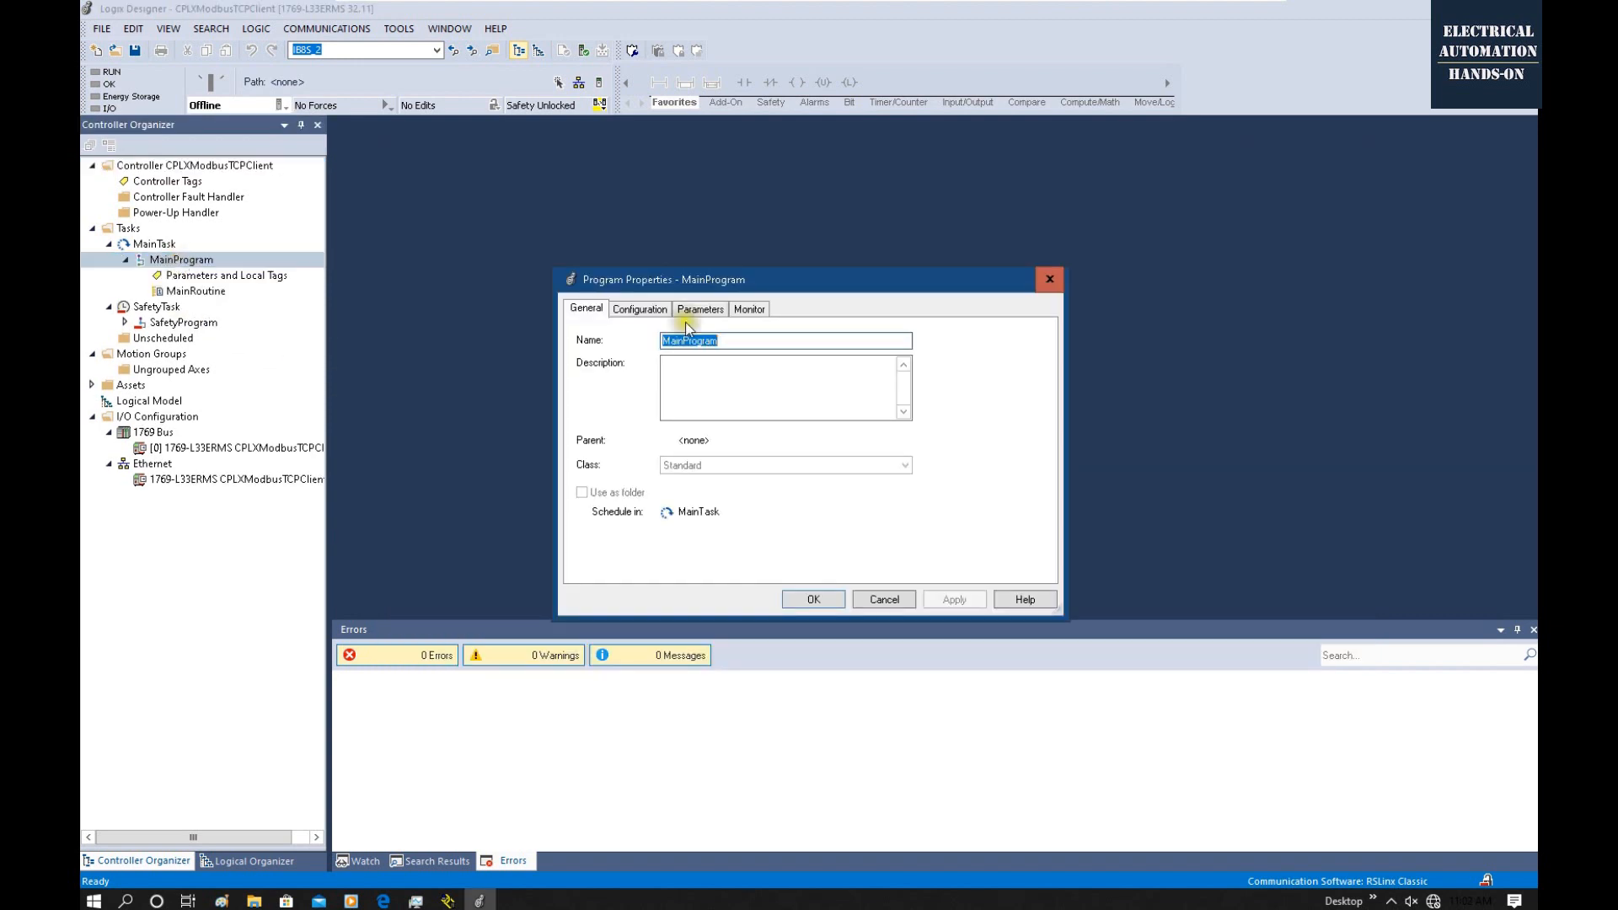
{"action": "left_click", "coordinate": [1051, 276]}
{"action": "right_click", "coordinate": [200, 264]}
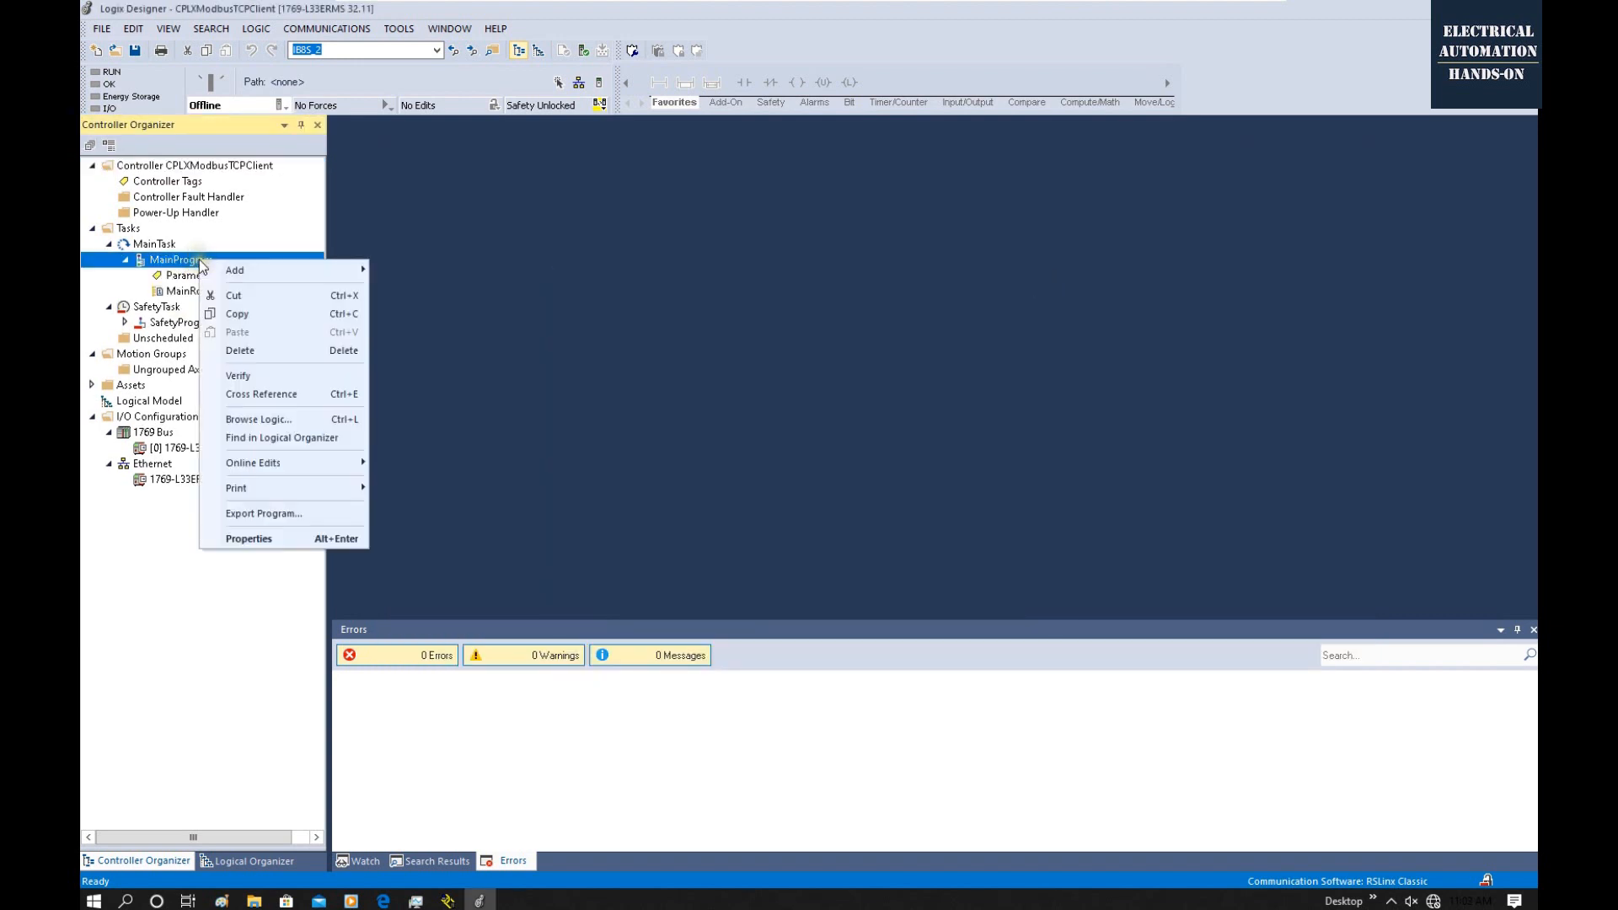
{"action": "mouse_move", "coordinate": [267, 278]}
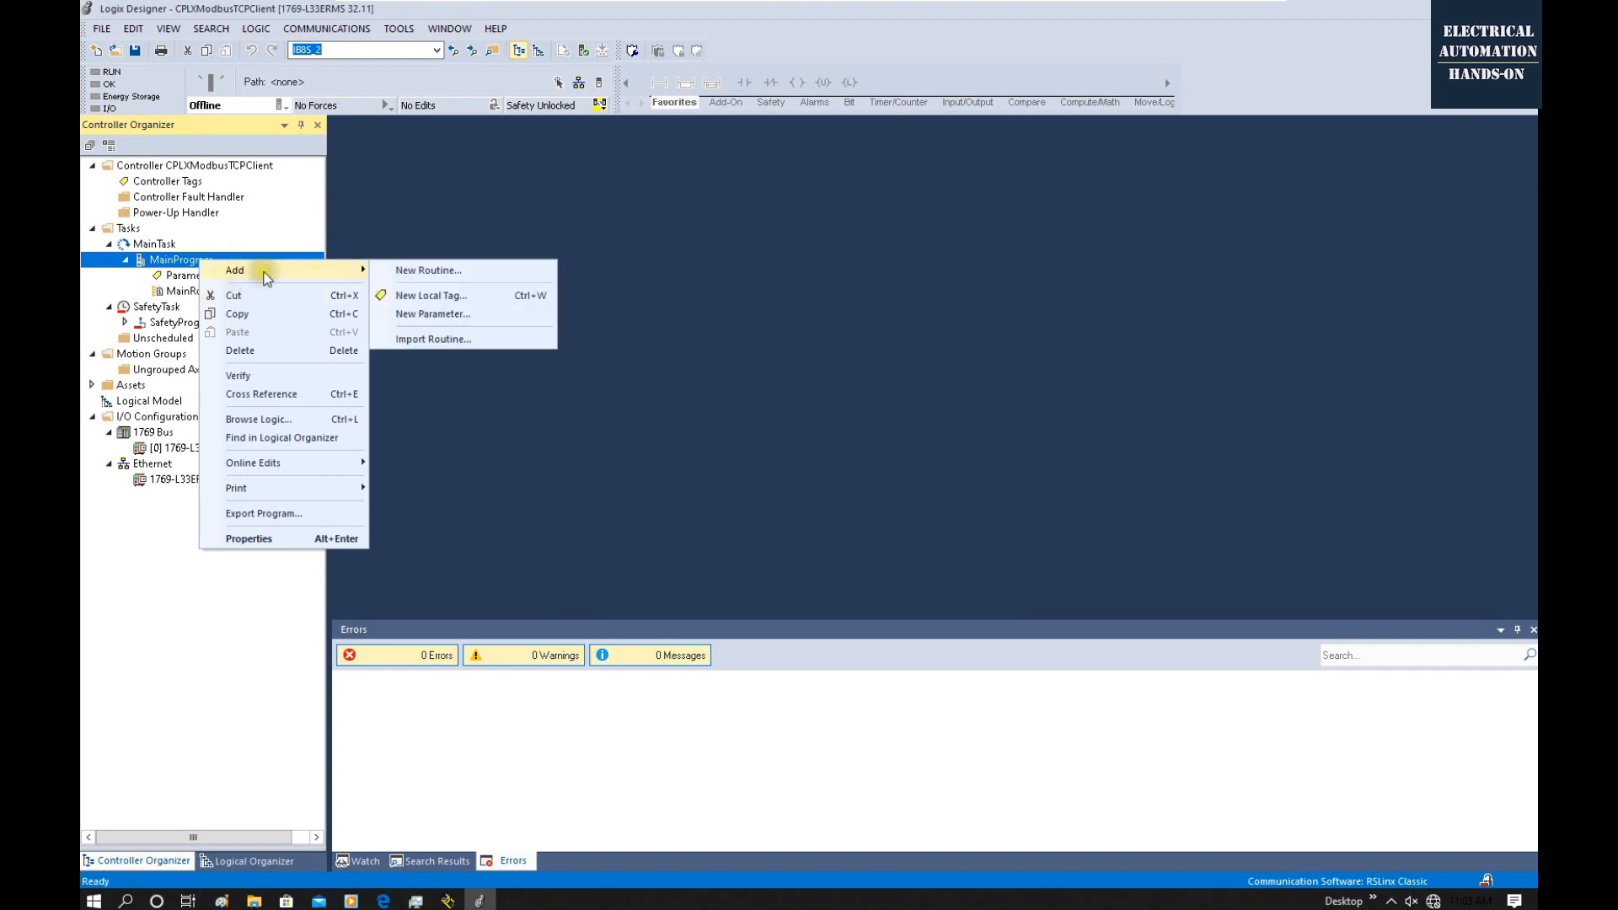
{"action": "left_click", "coordinate": [455, 271]}
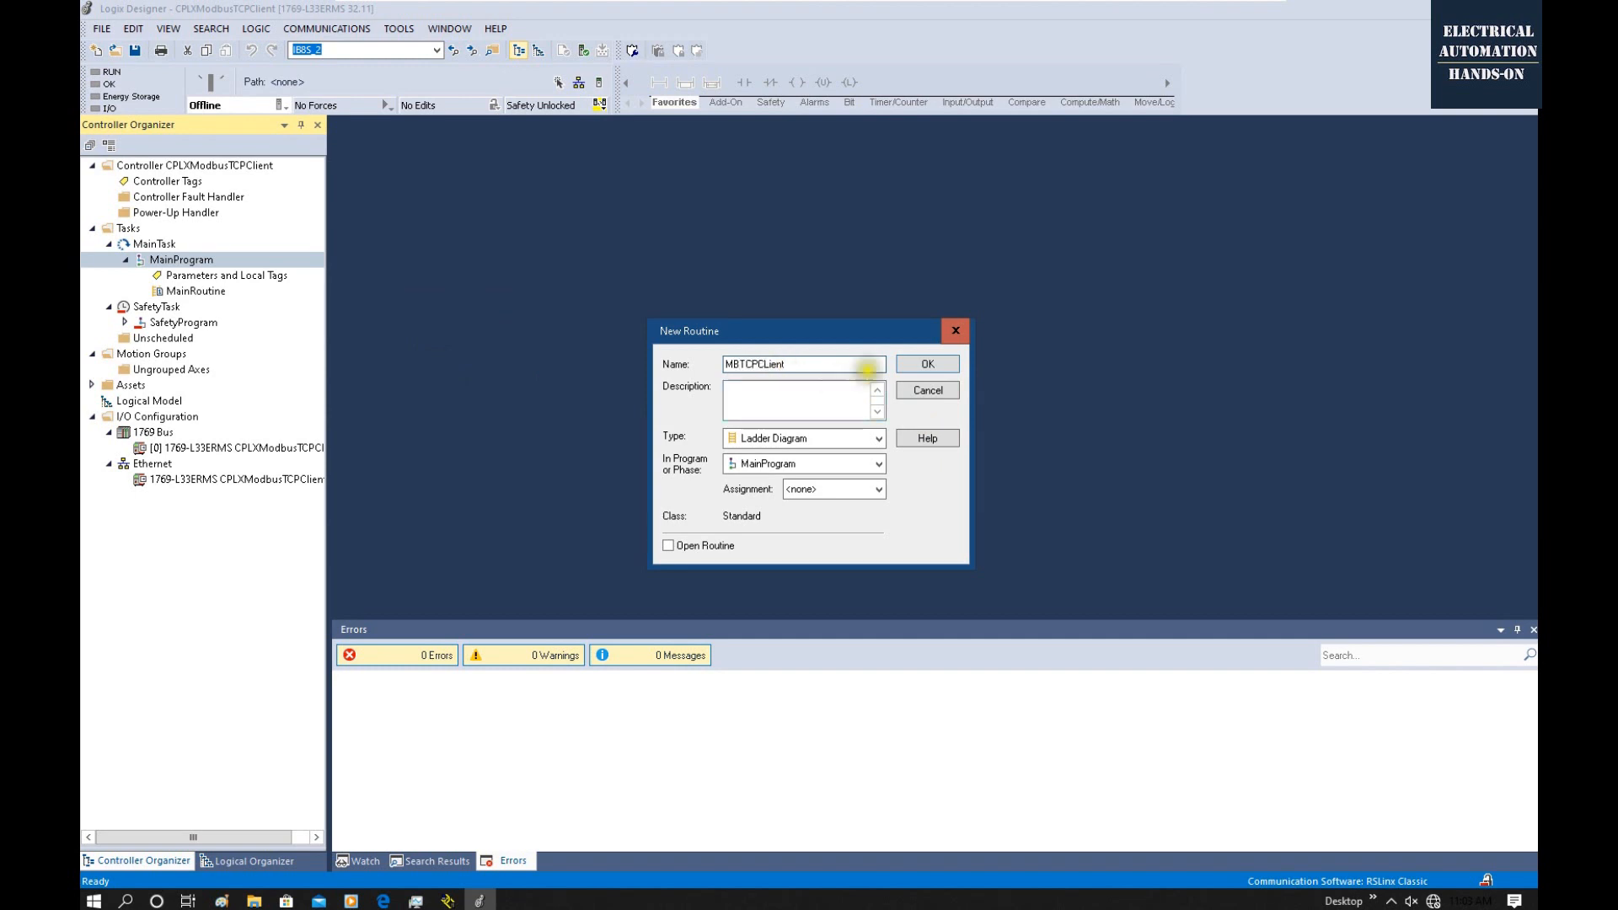
{"action": "left_click", "coordinate": [949, 368]}
Insert a JSR instruction on rung 0 of MainRoutine that calls the MBTCPCLient routine.
{"action": "double_click", "coordinate": [207, 293]}
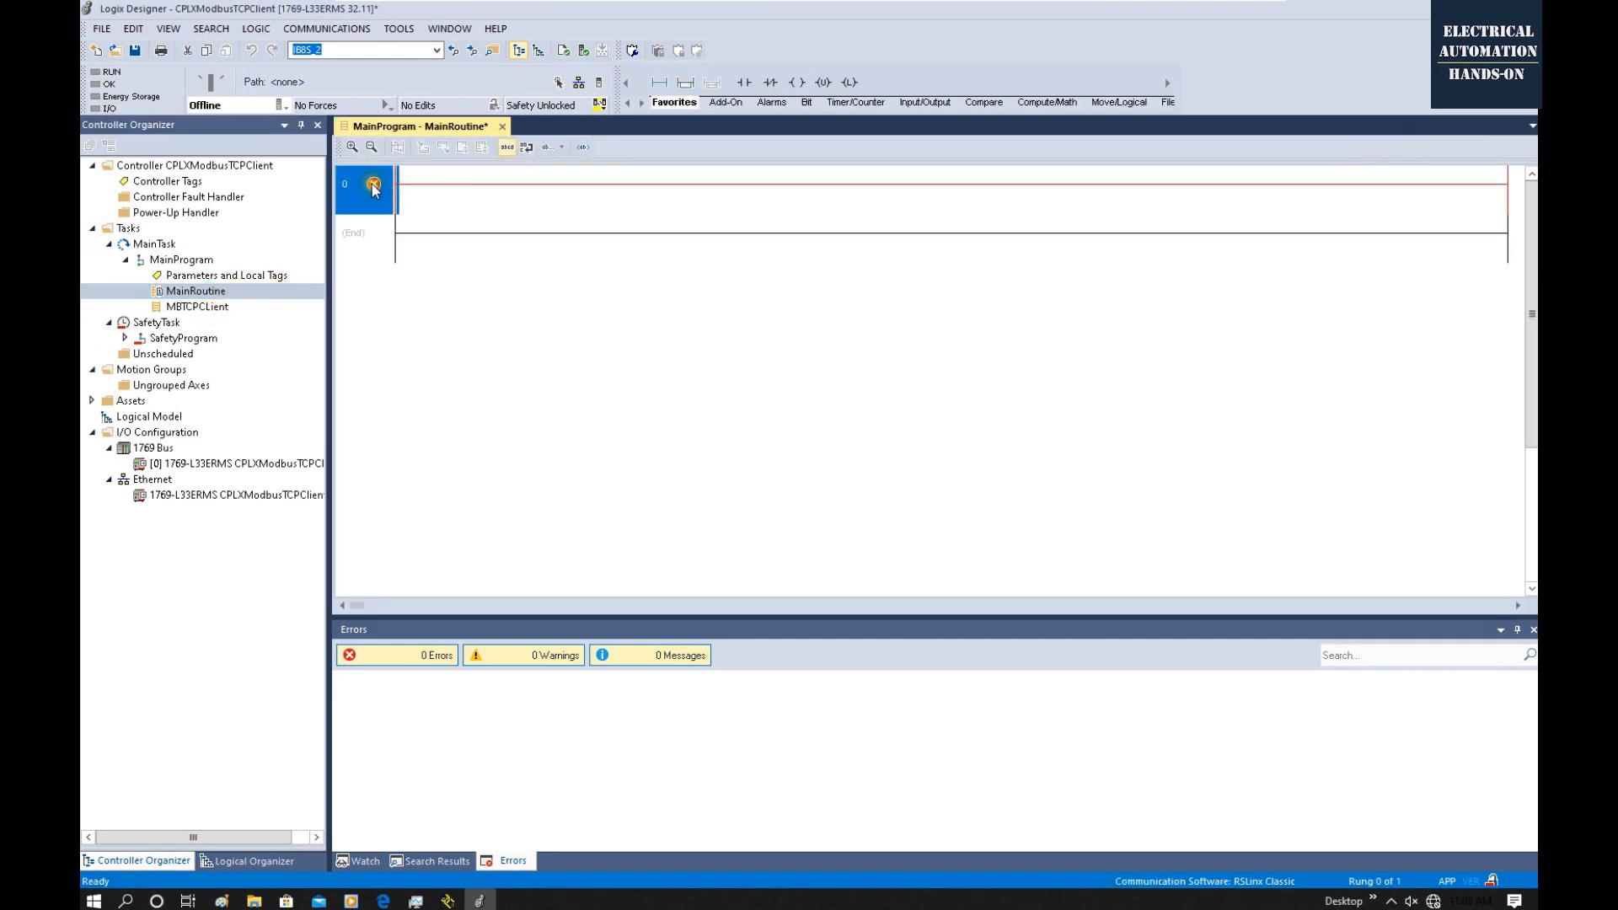
{"action": "double_click", "coordinate": [362, 194]}
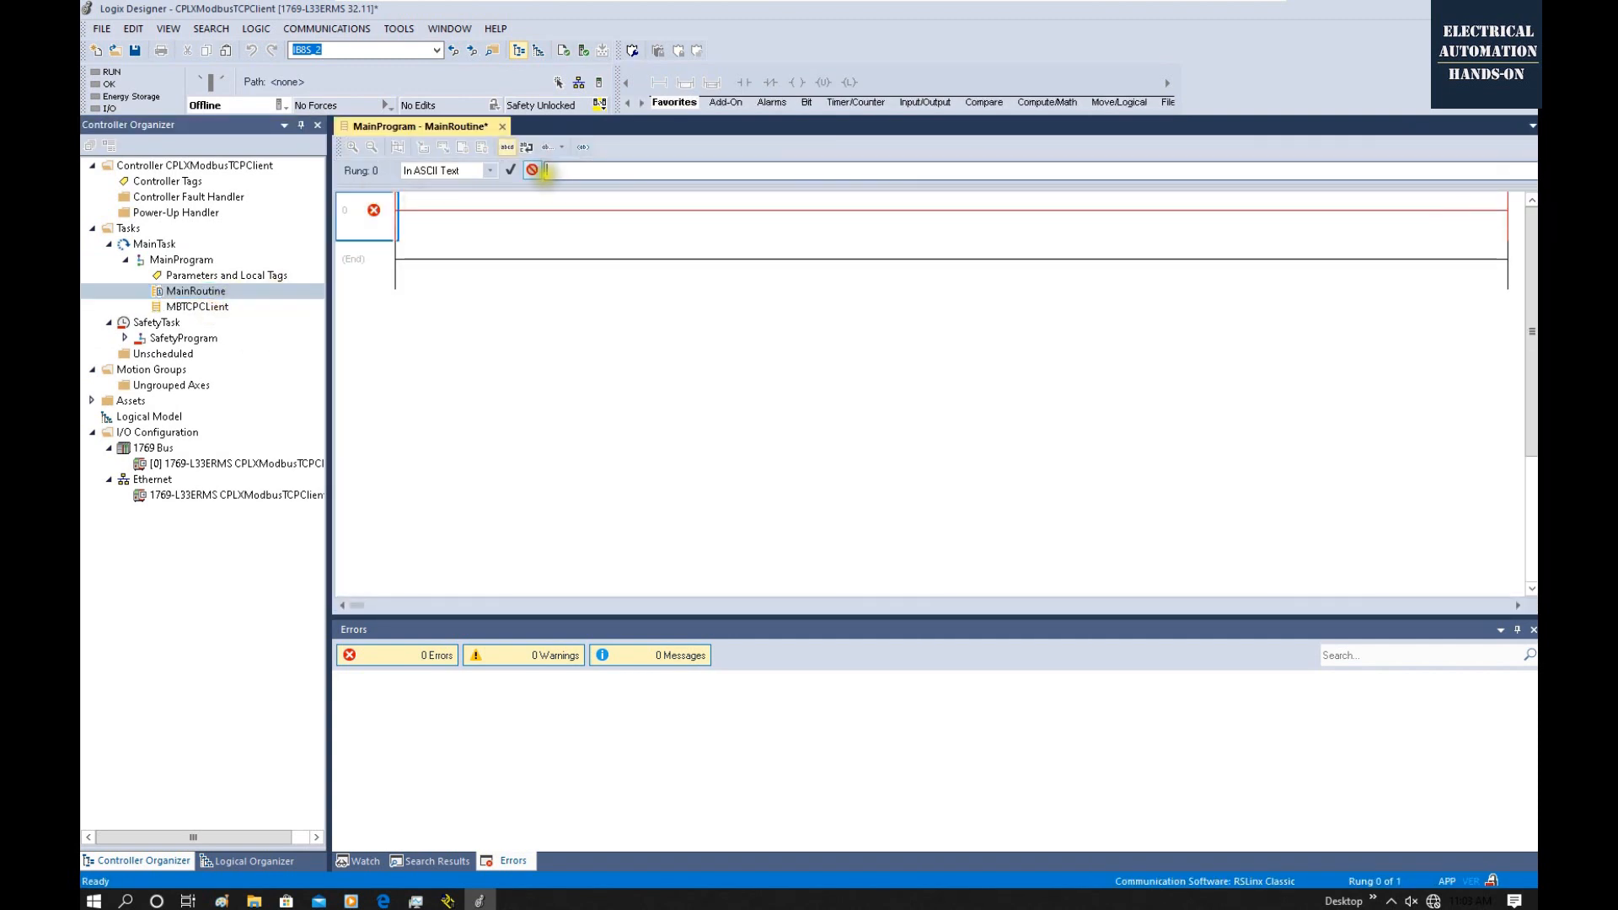
{"action": "type", "text": "JSR"}
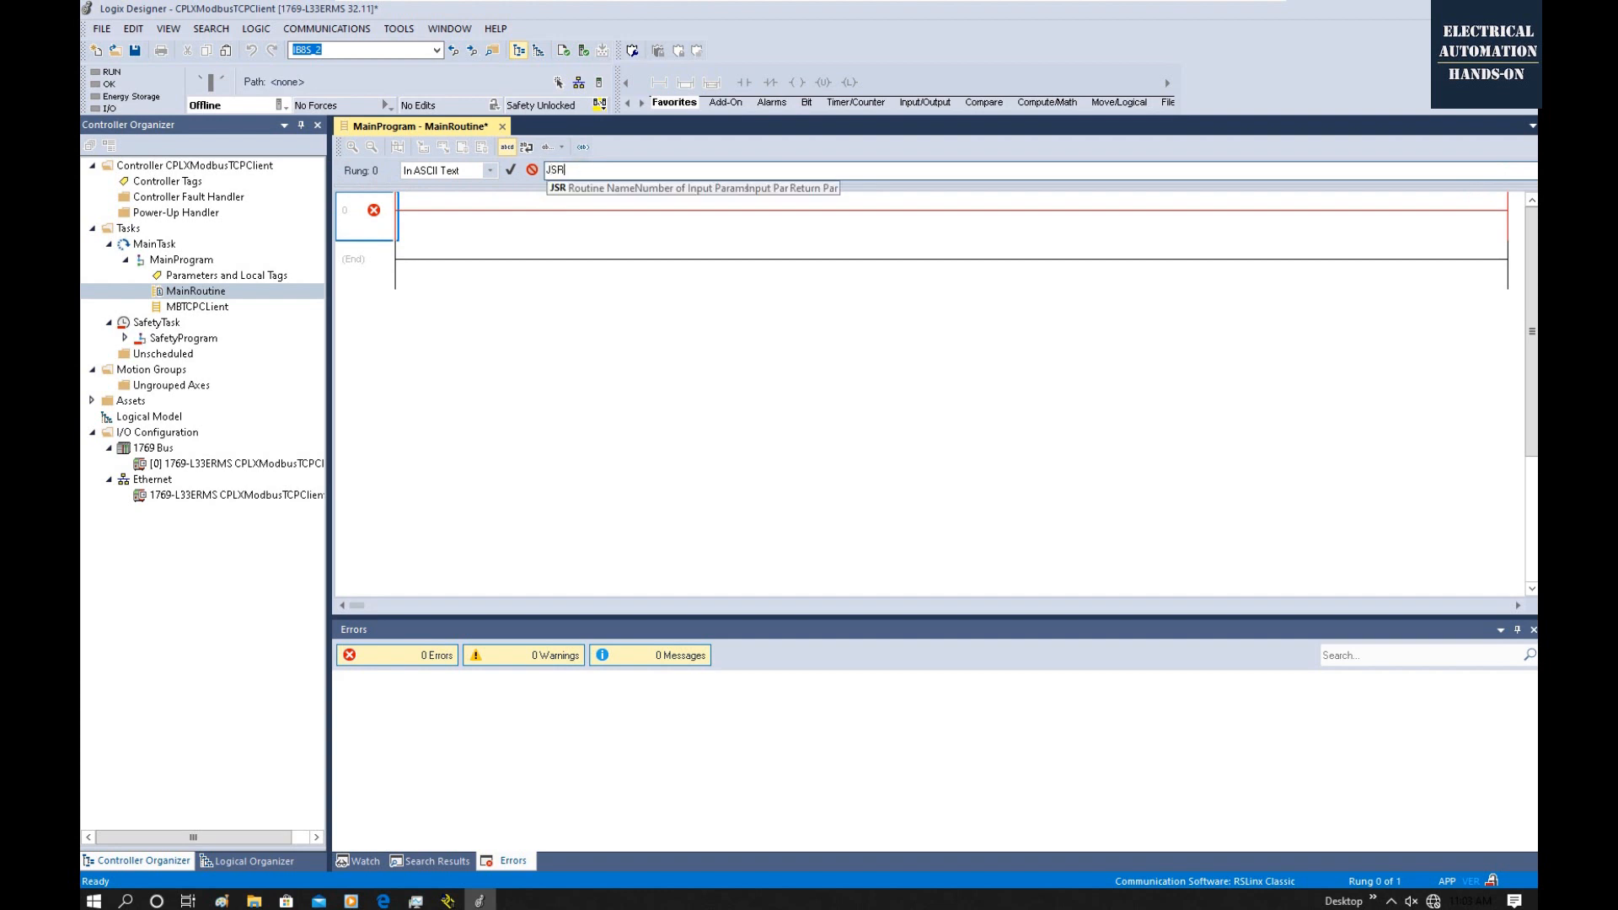
{"action": "key", "text": "Return"}
{"action": "double_click", "coordinate": [1473, 185]}
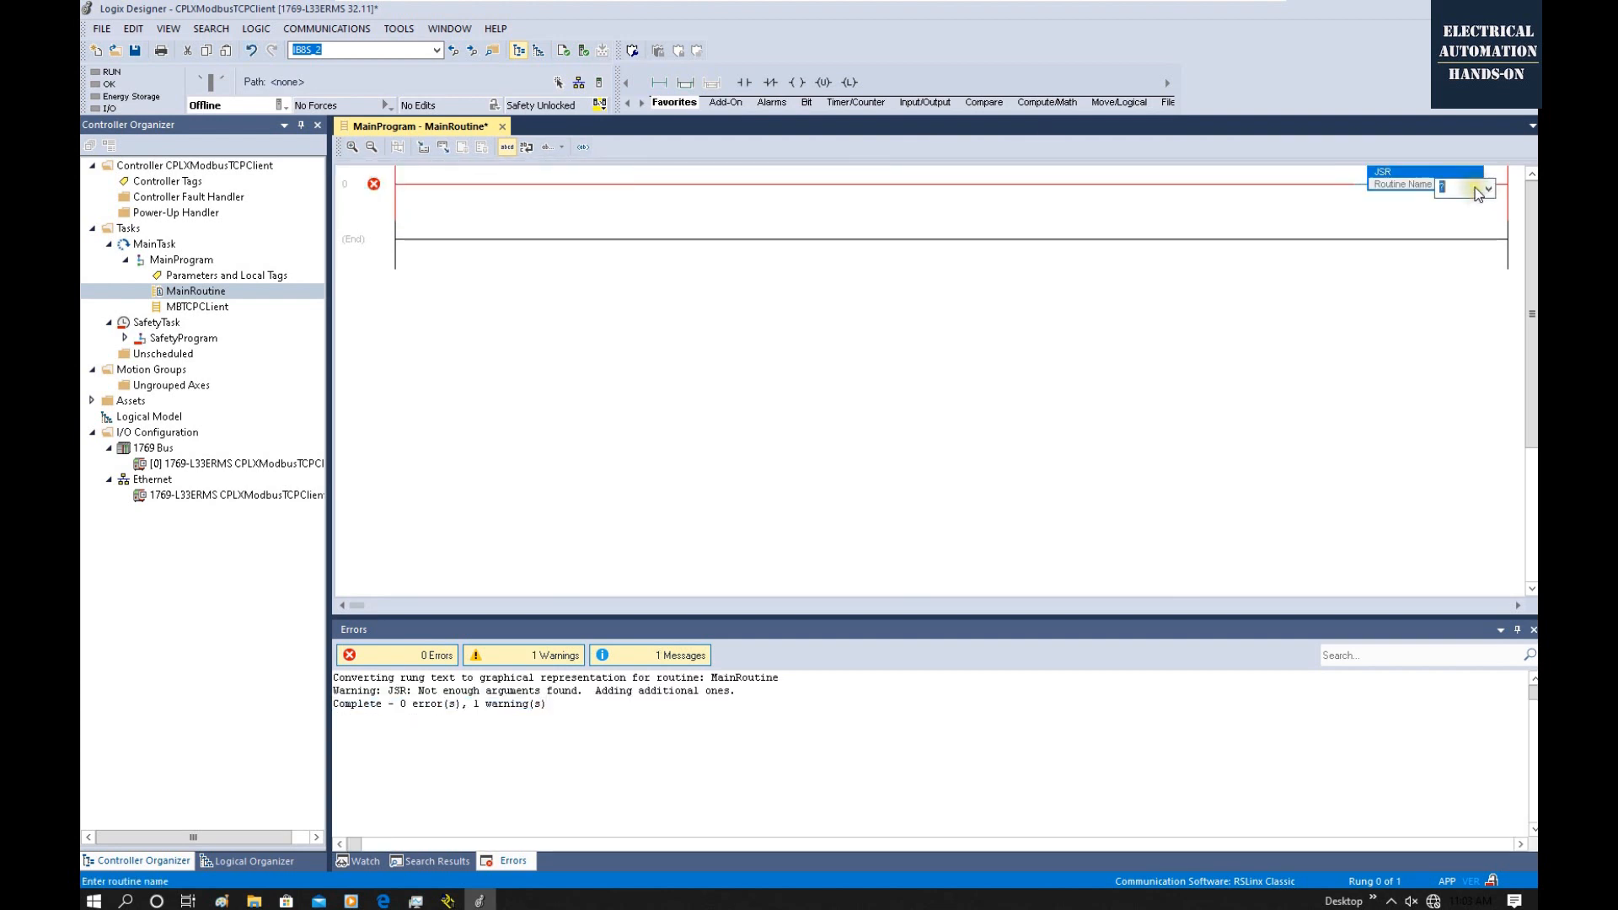
{"action": "left_click", "coordinate": [1488, 188]}
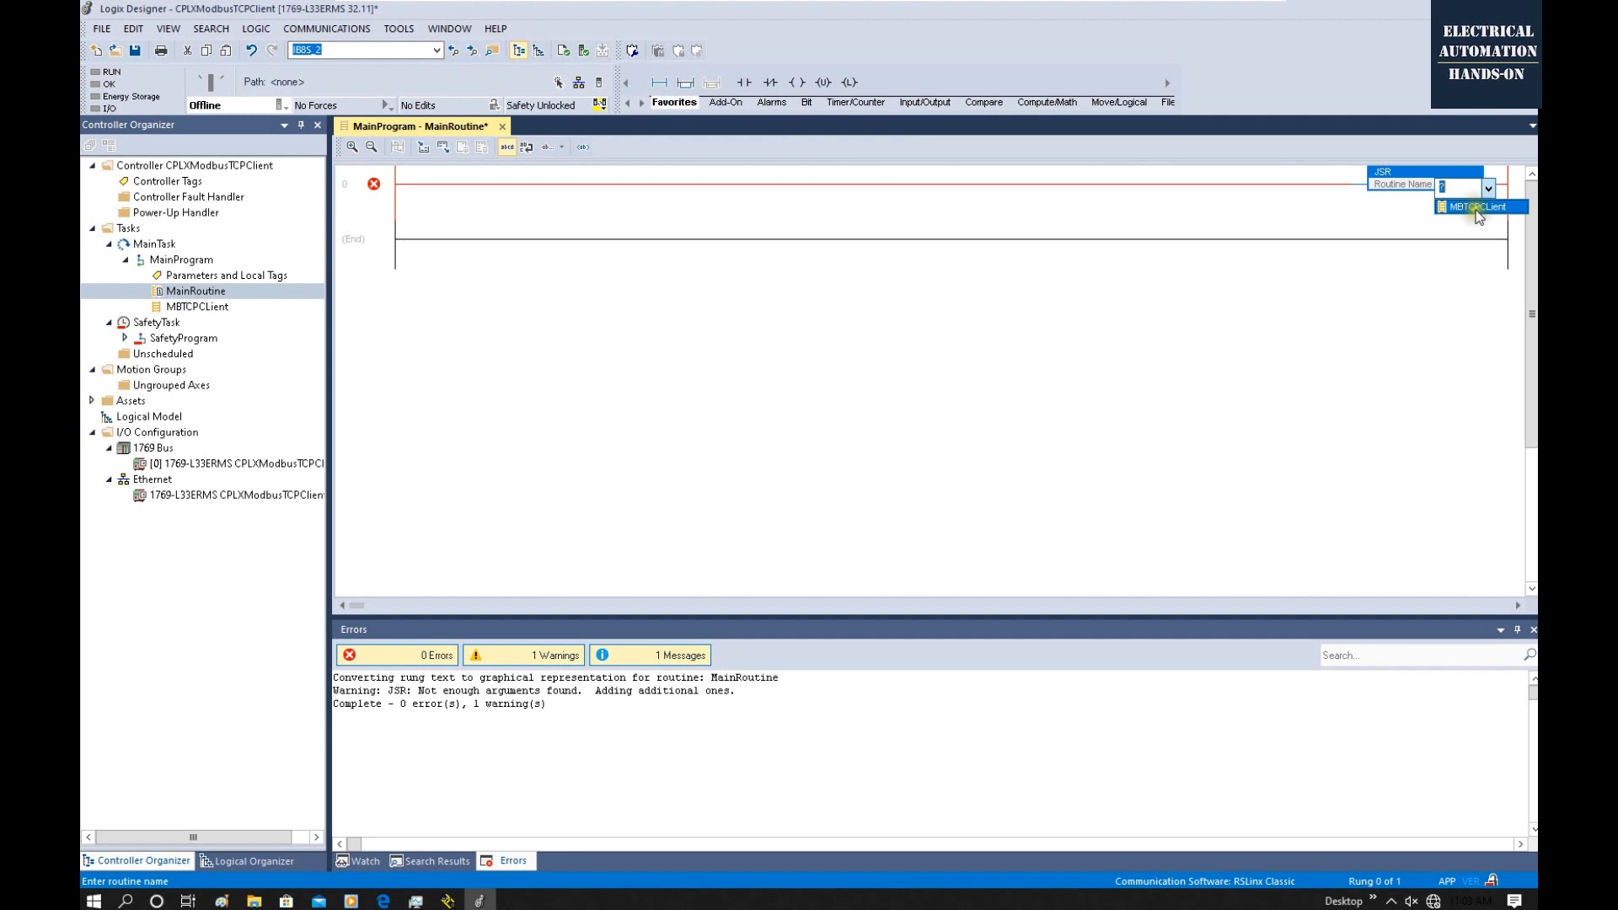
{"action": "left_click", "coordinate": [1481, 209]}
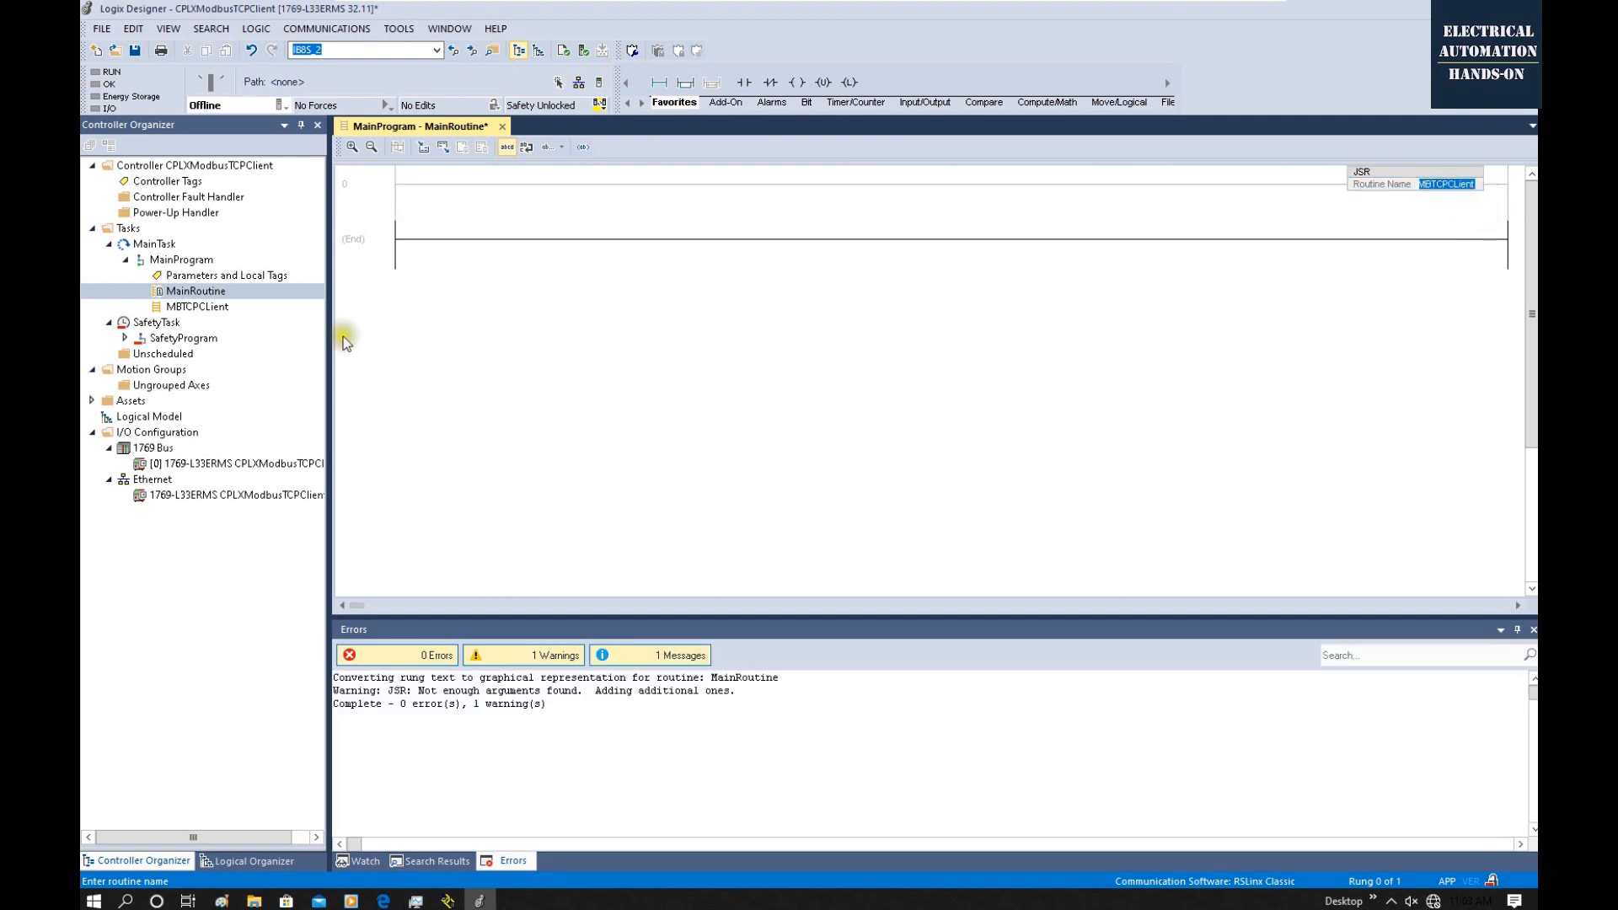
Open the MBTCPCLient routine and load raC_Opr_NetModbusTCPClient_Rung.L5X for a rung import at rung 0.
{"action": "double_click", "coordinate": [195, 306]}
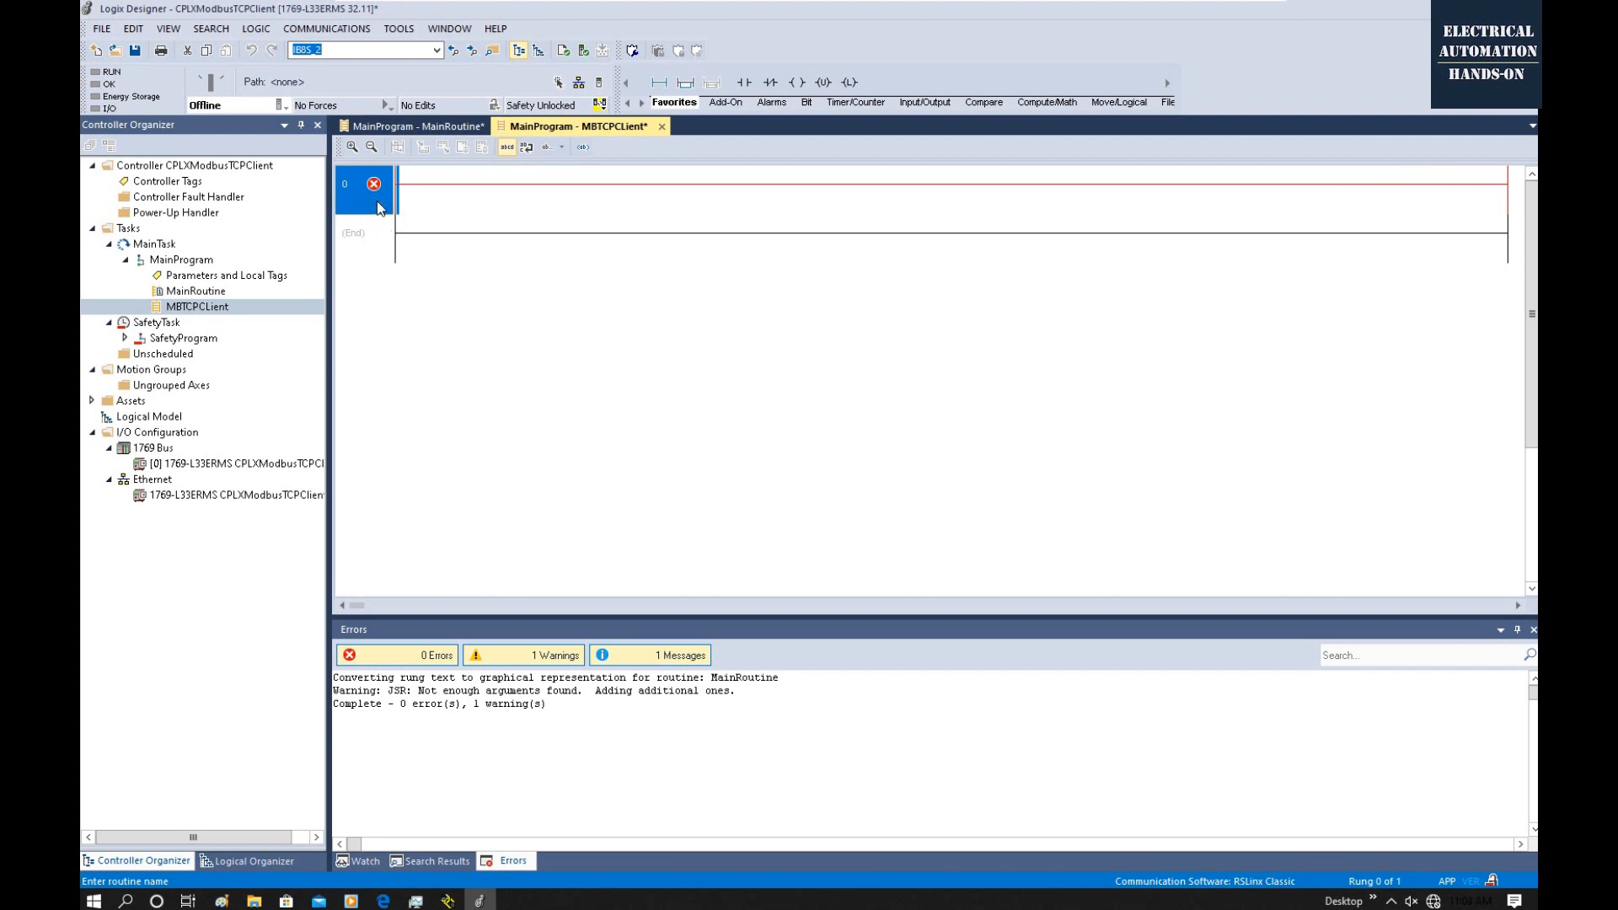
{"action": "right_click", "coordinate": [369, 186]}
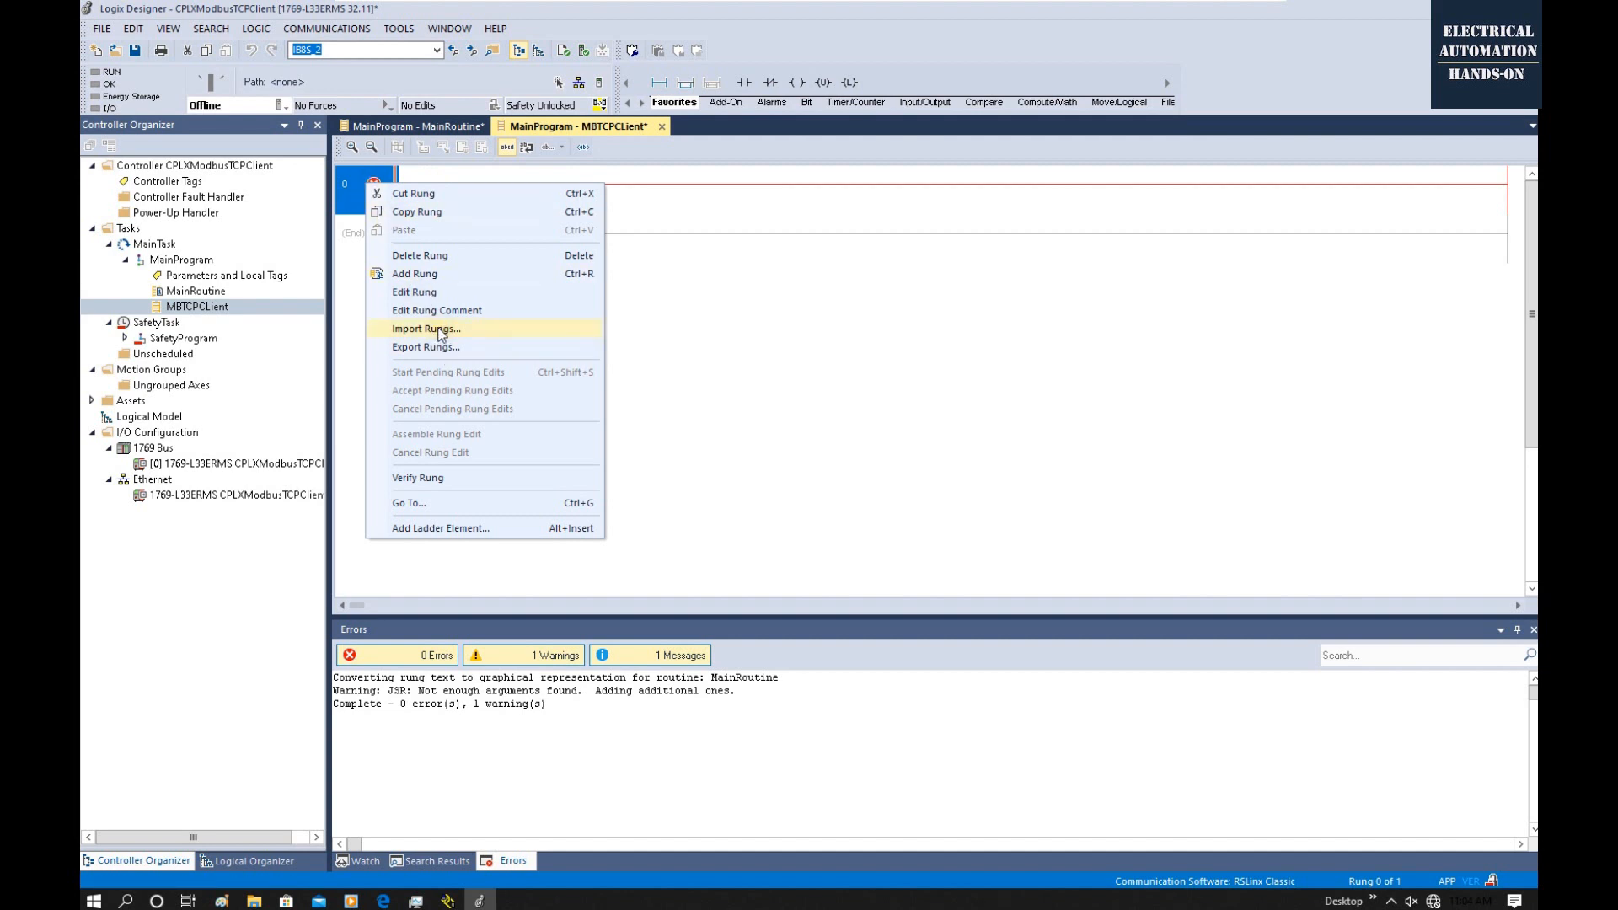
{"action": "left_click", "coordinate": [426, 329]}
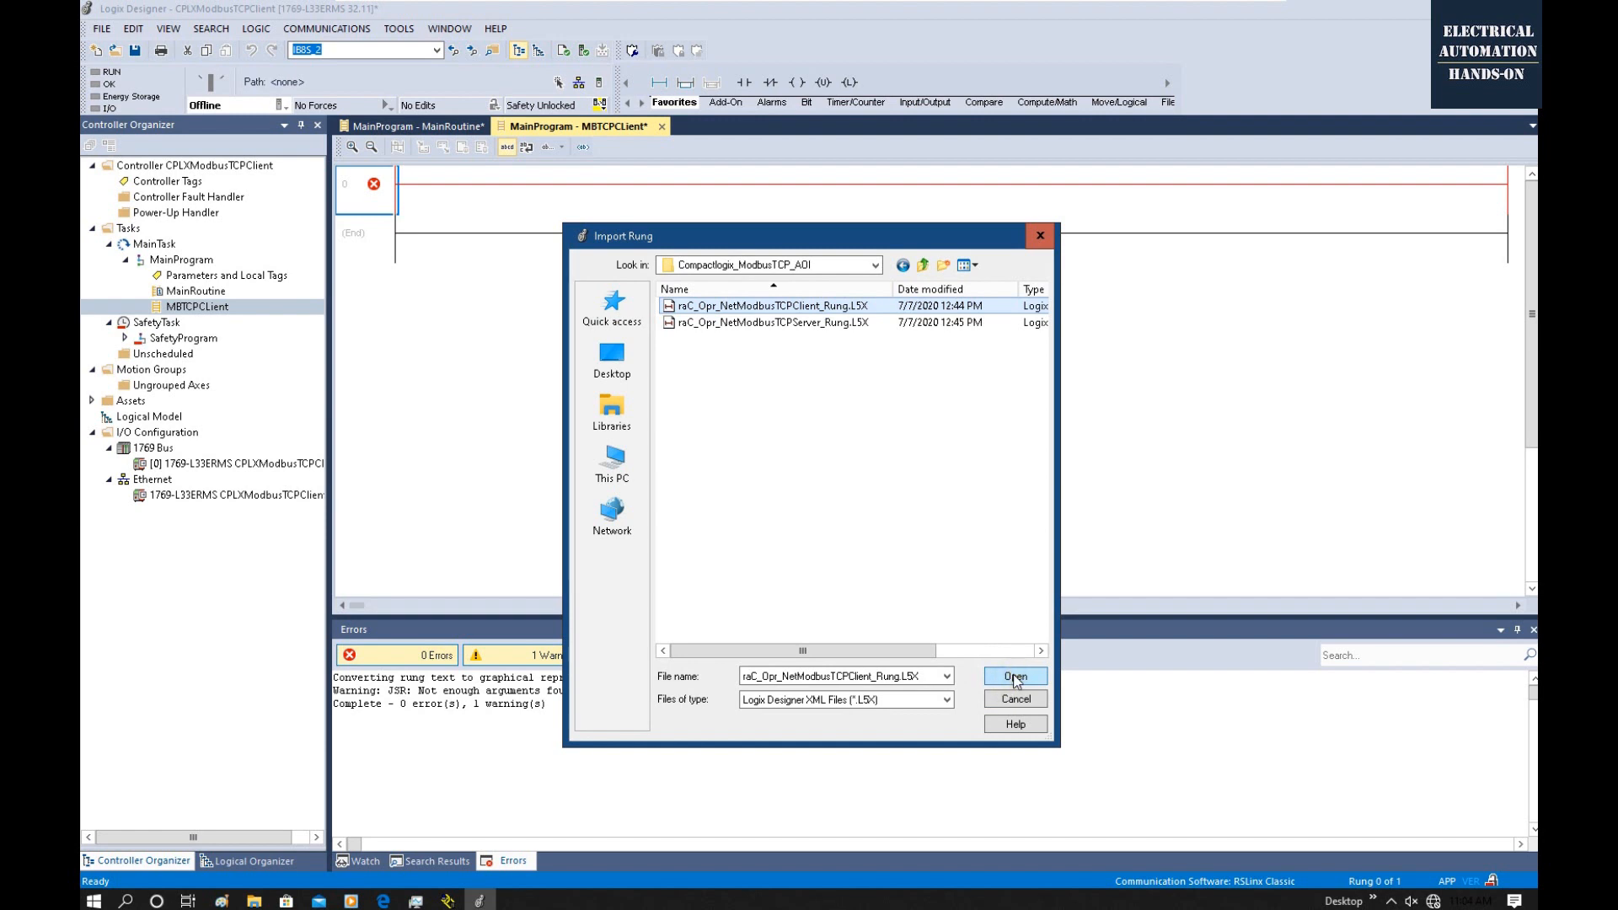
{"action": "left_click", "coordinate": [1015, 677]}
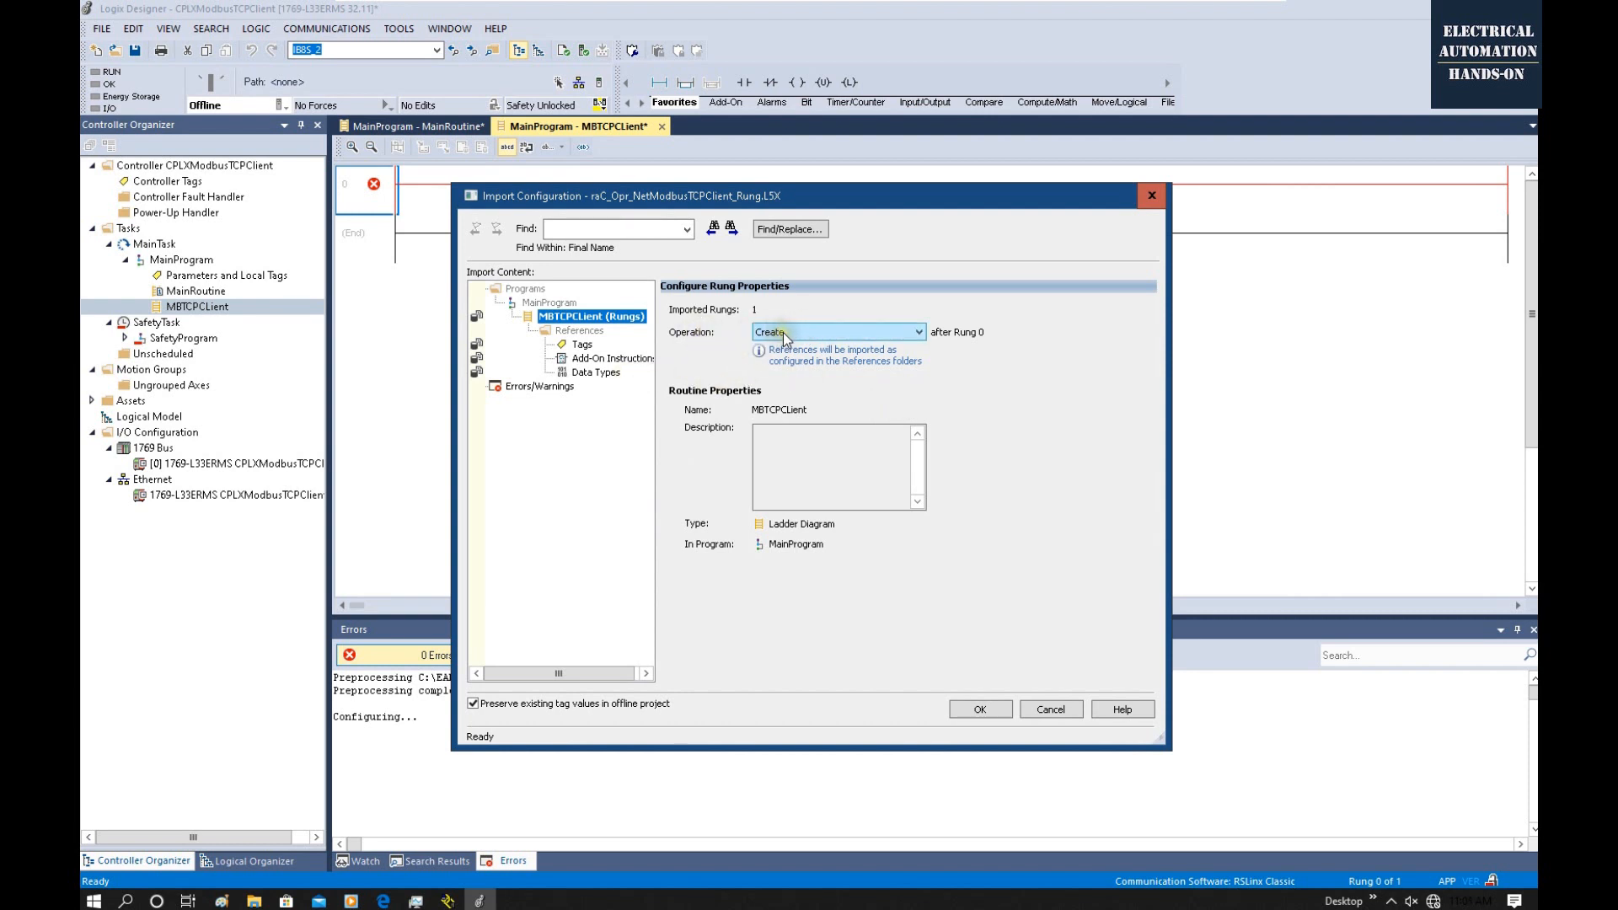
Review the data type and tag references of the import, and import the rung into MBTCPCLient with the Create operation.
{"action": "left_click", "coordinate": [998, 713]}
{"action": "left_click", "coordinate": [600, 360]}
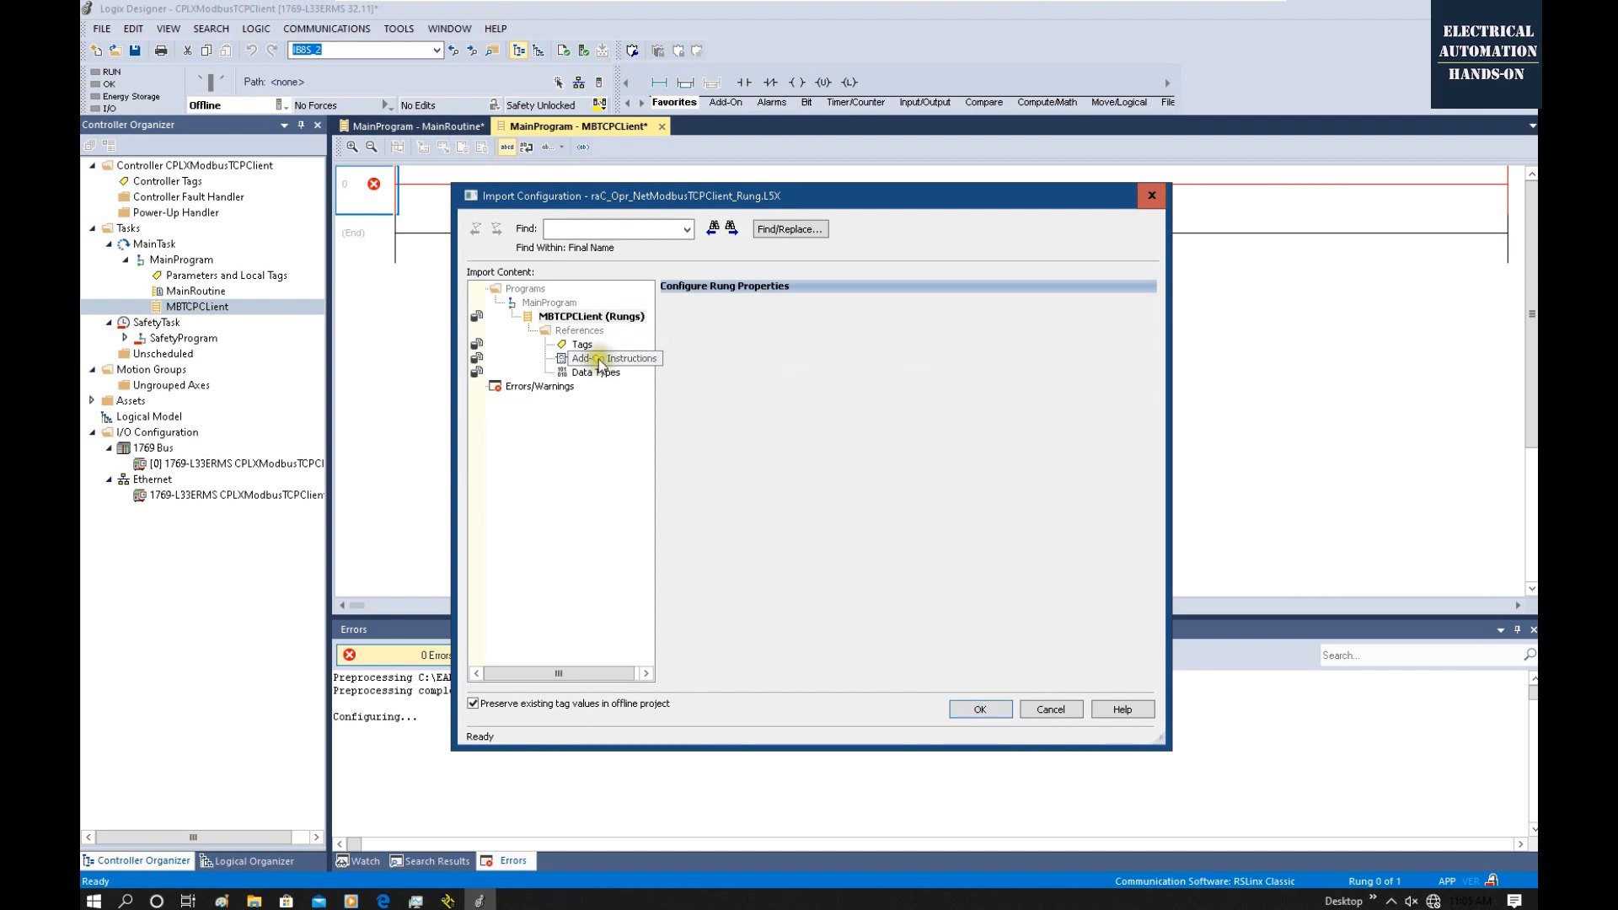
{"action": "left_click", "coordinate": [598, 374]}
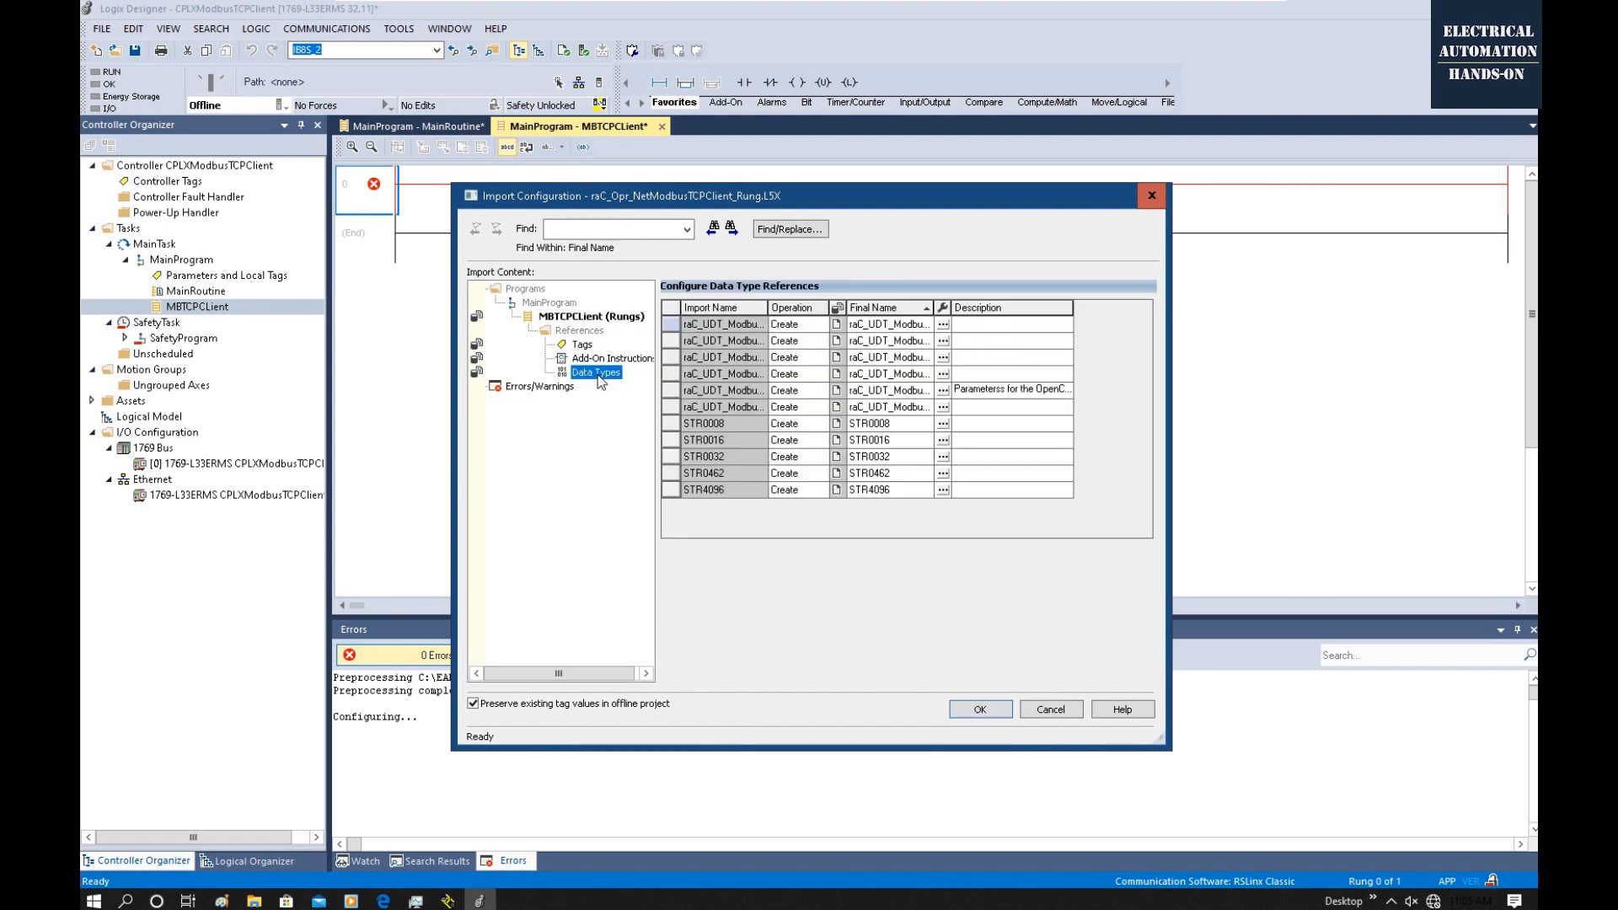
{"action": "left_click", "coordinate": [595, 360]}
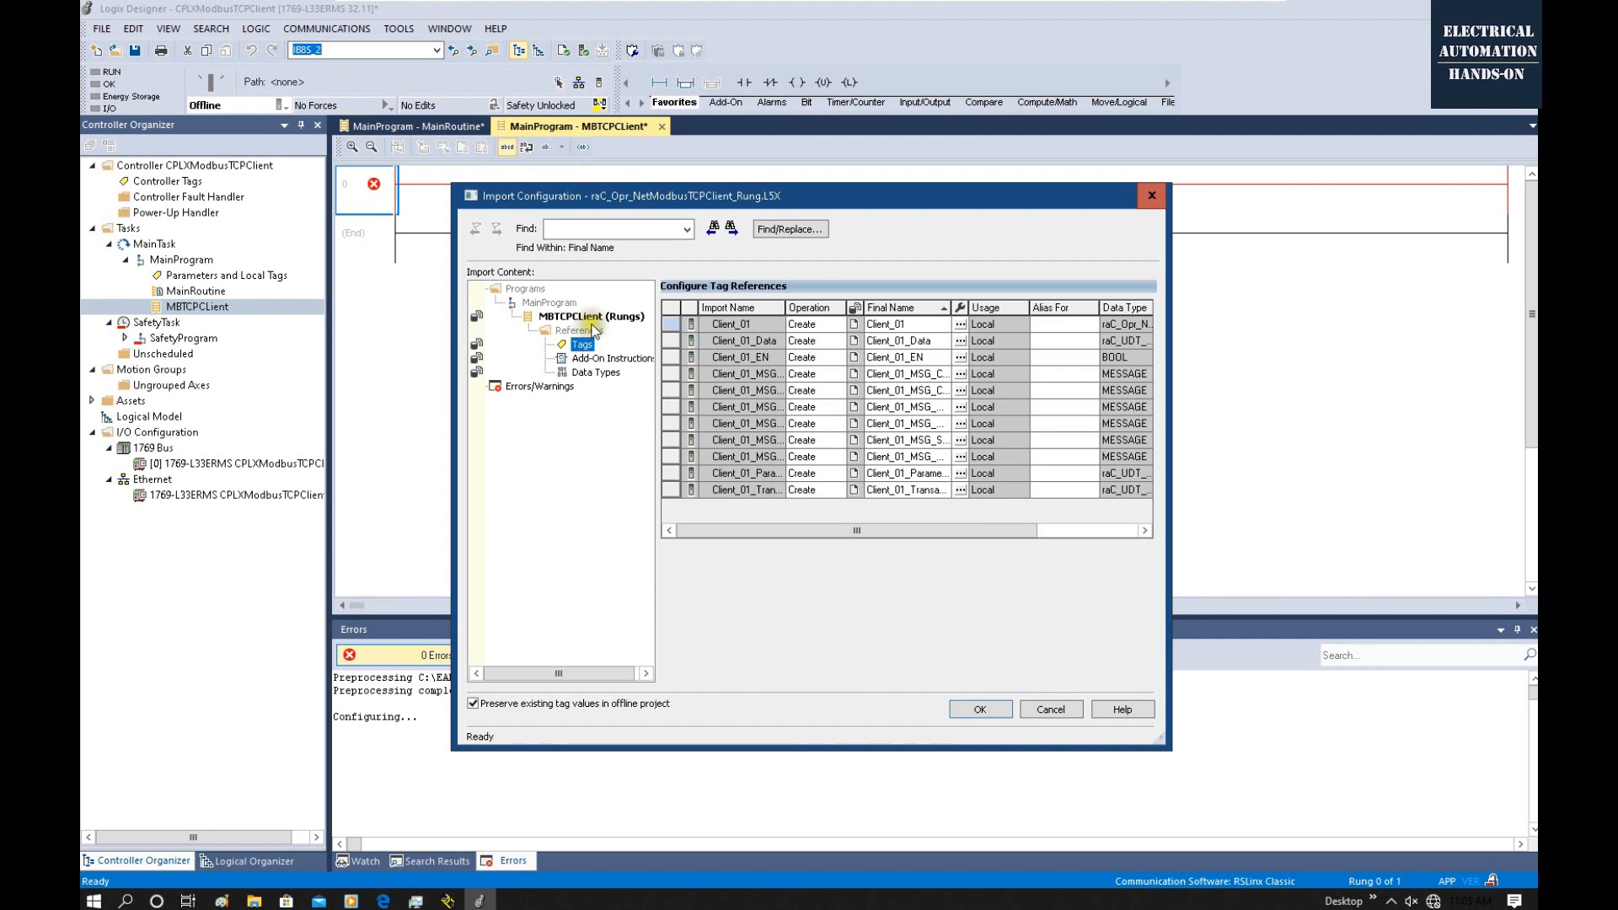
{"action": "left_click", "coordinate": [589, 317]}
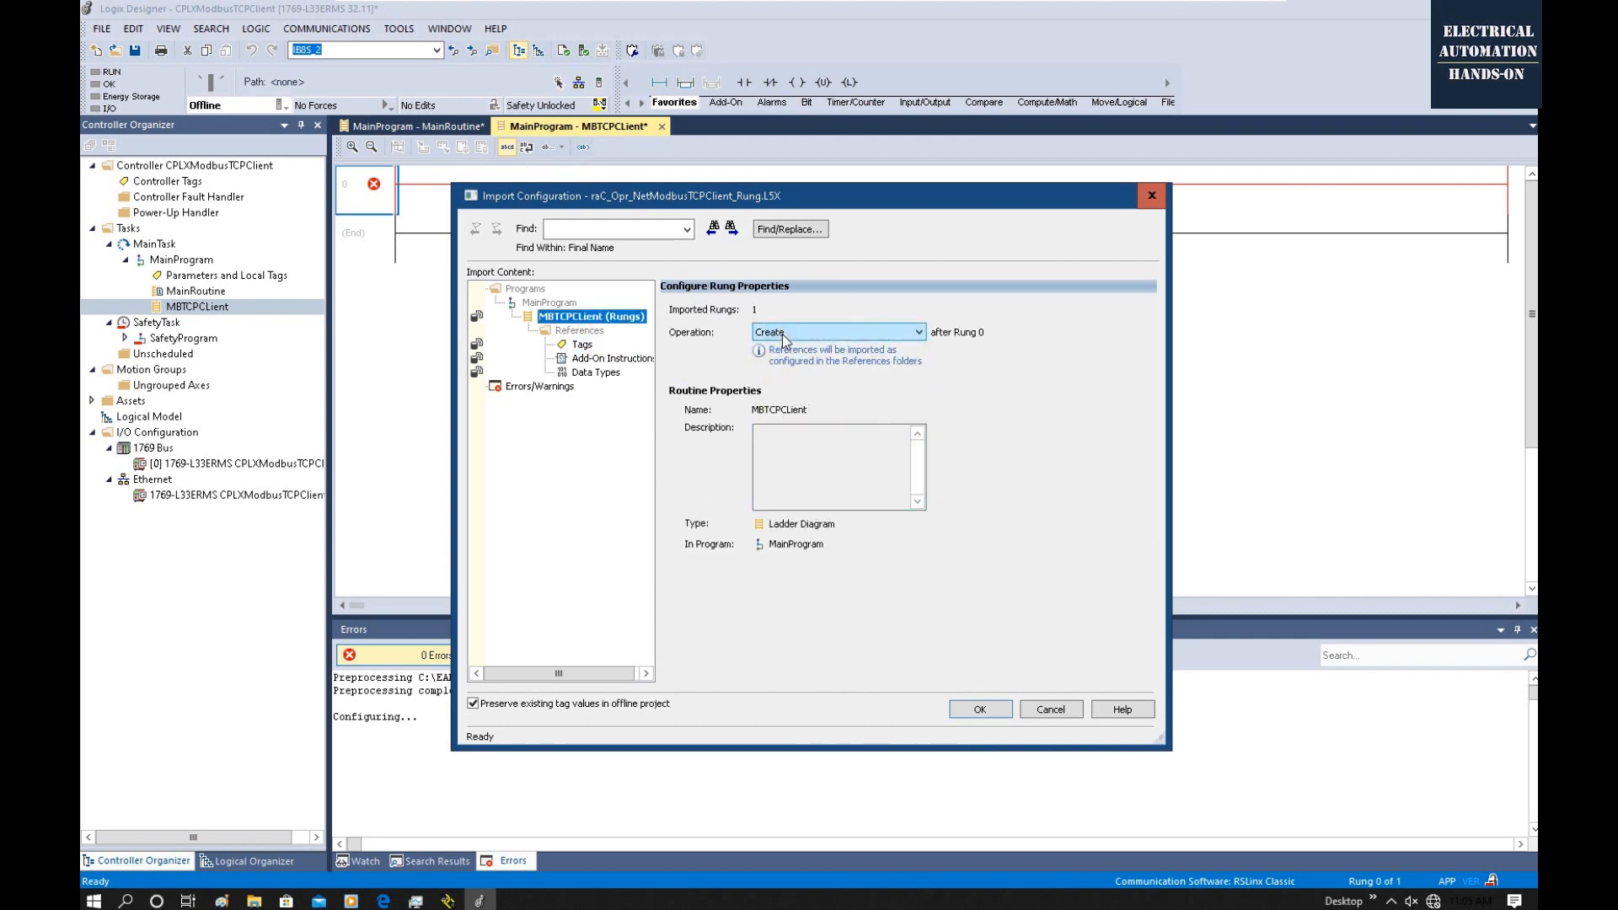
{"action": "left_click", "coordinate": [977, 709]}
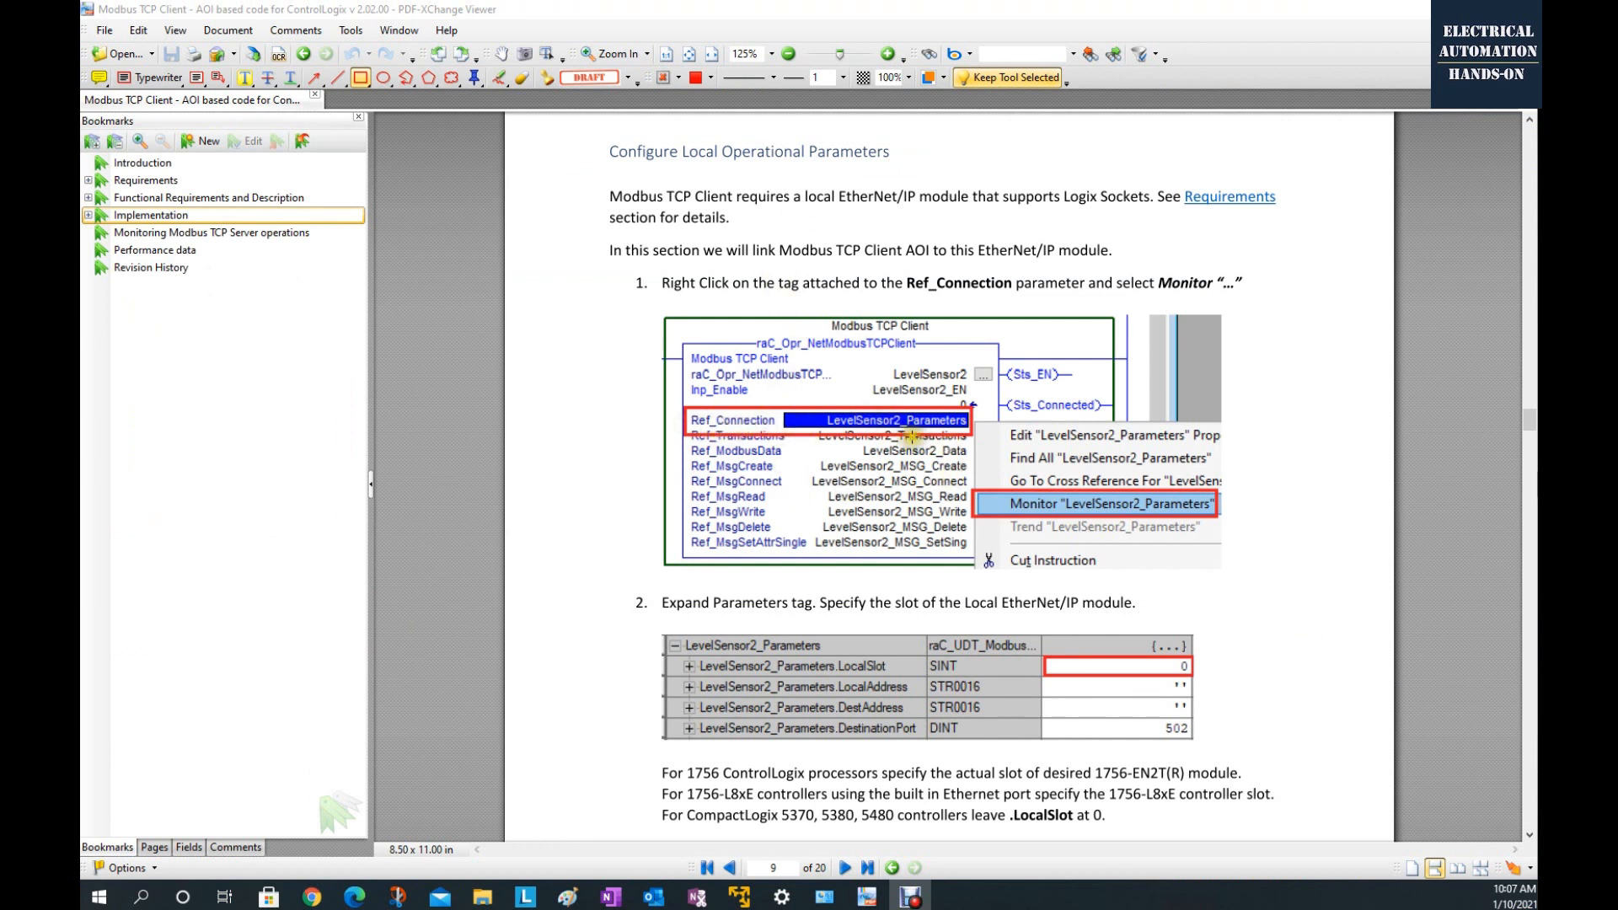
Examine the imported Add-On Instructions, user-defined data types and strings among the project's assets.
{"action": "scroll", "coordinate": [1034, 501], "scroll_direction": "down", "scroll_amount": 4}
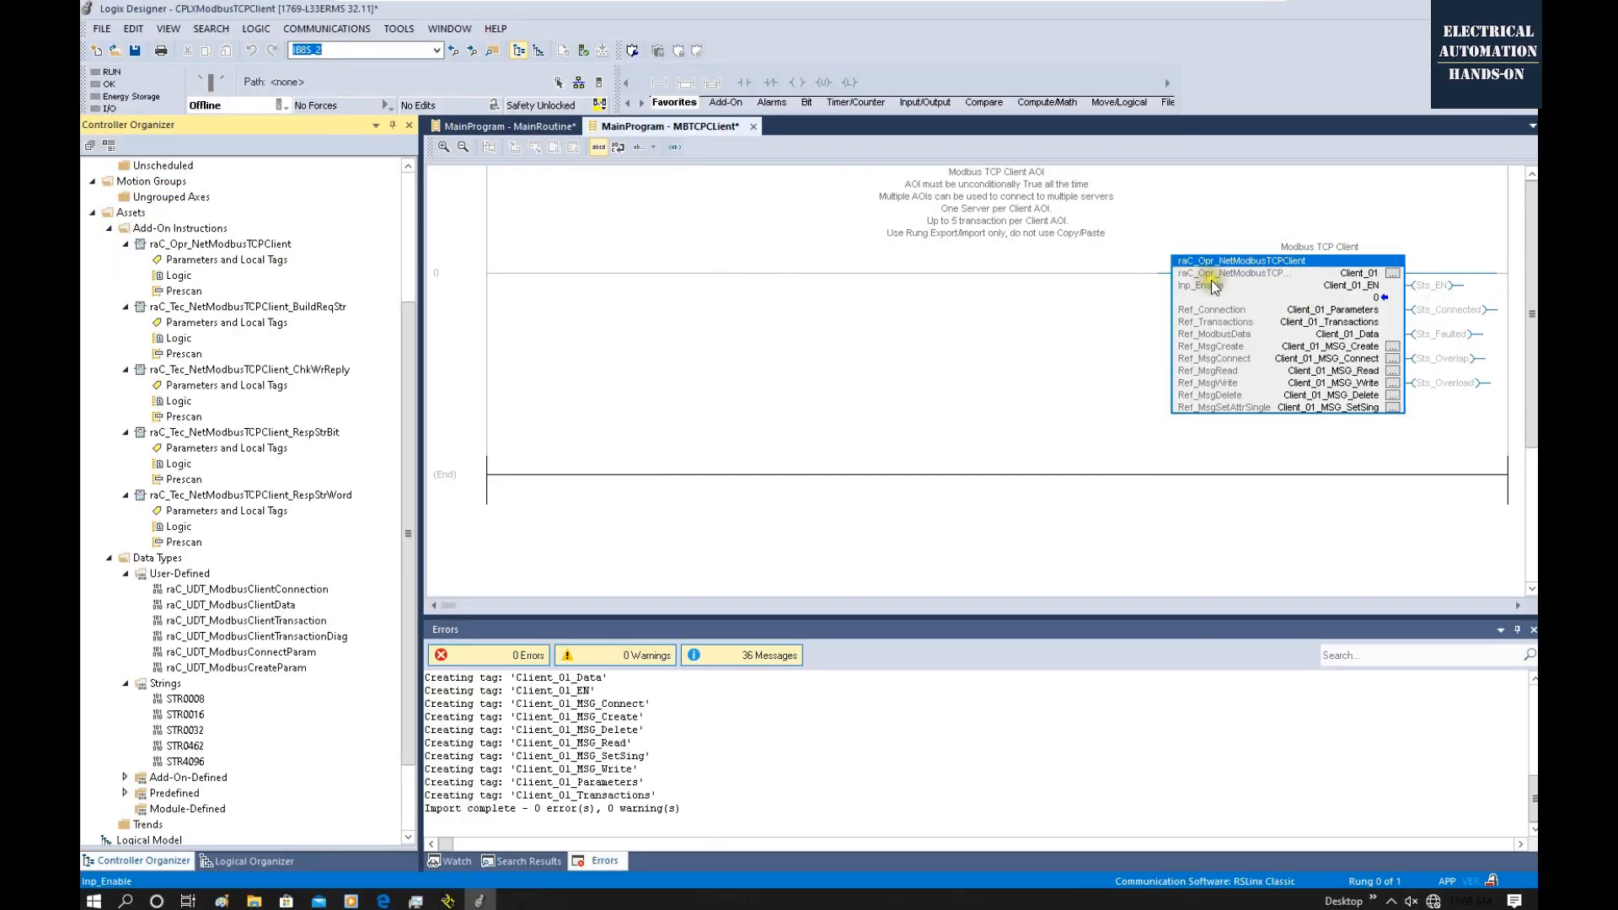
{"action": "left_click", "coordinate": [109, 228]}
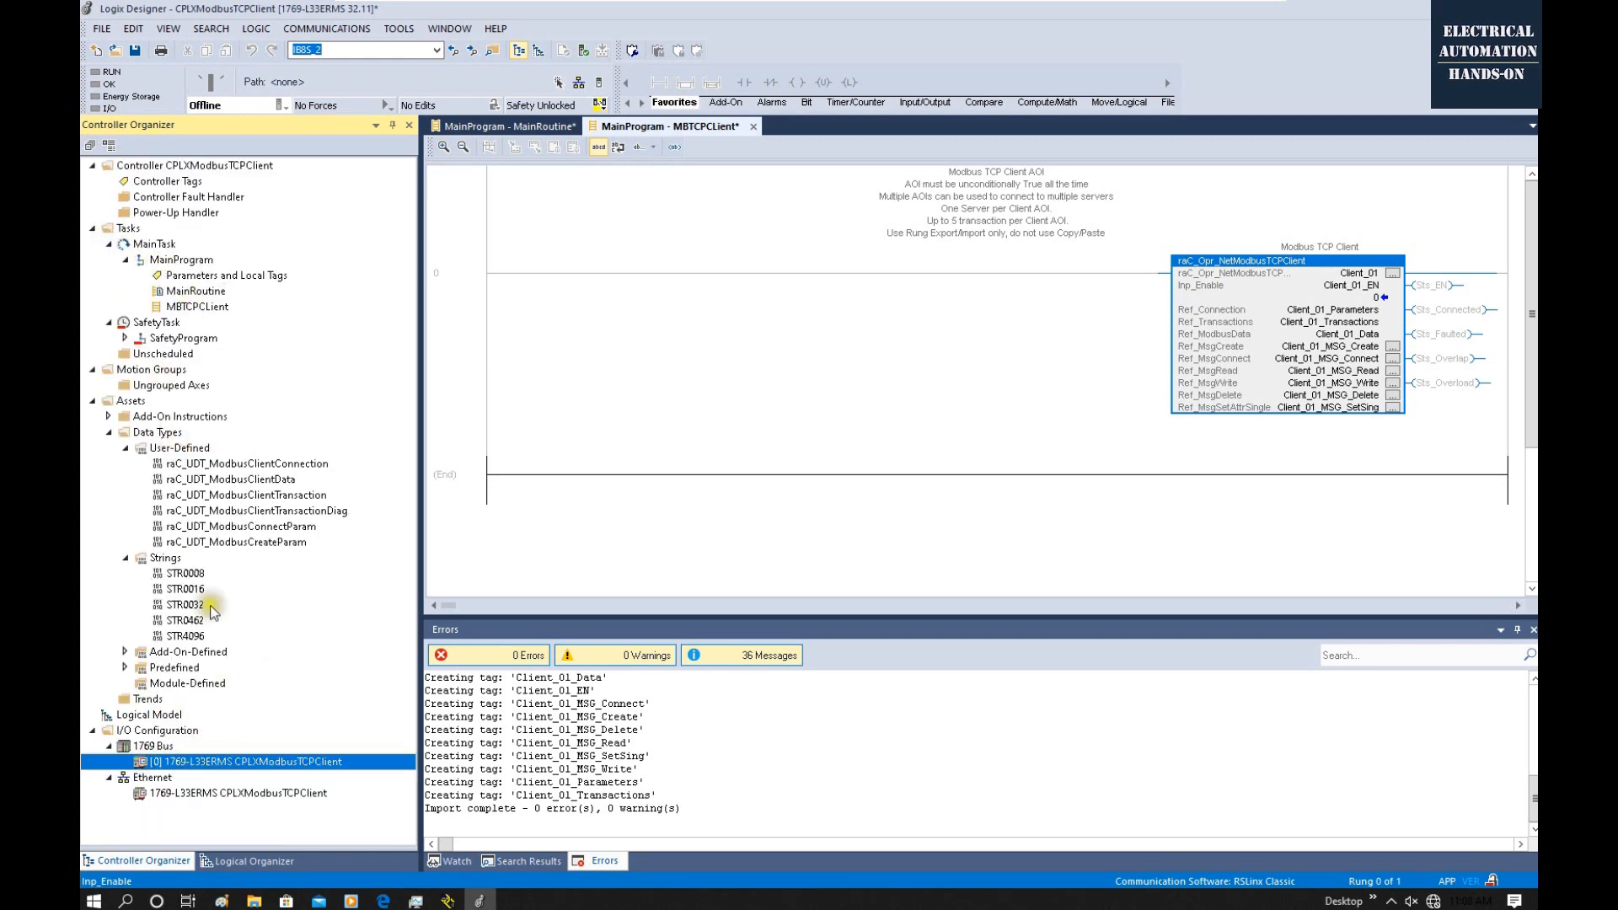
{"action": "left_click", "coordinate": [108, 418]}
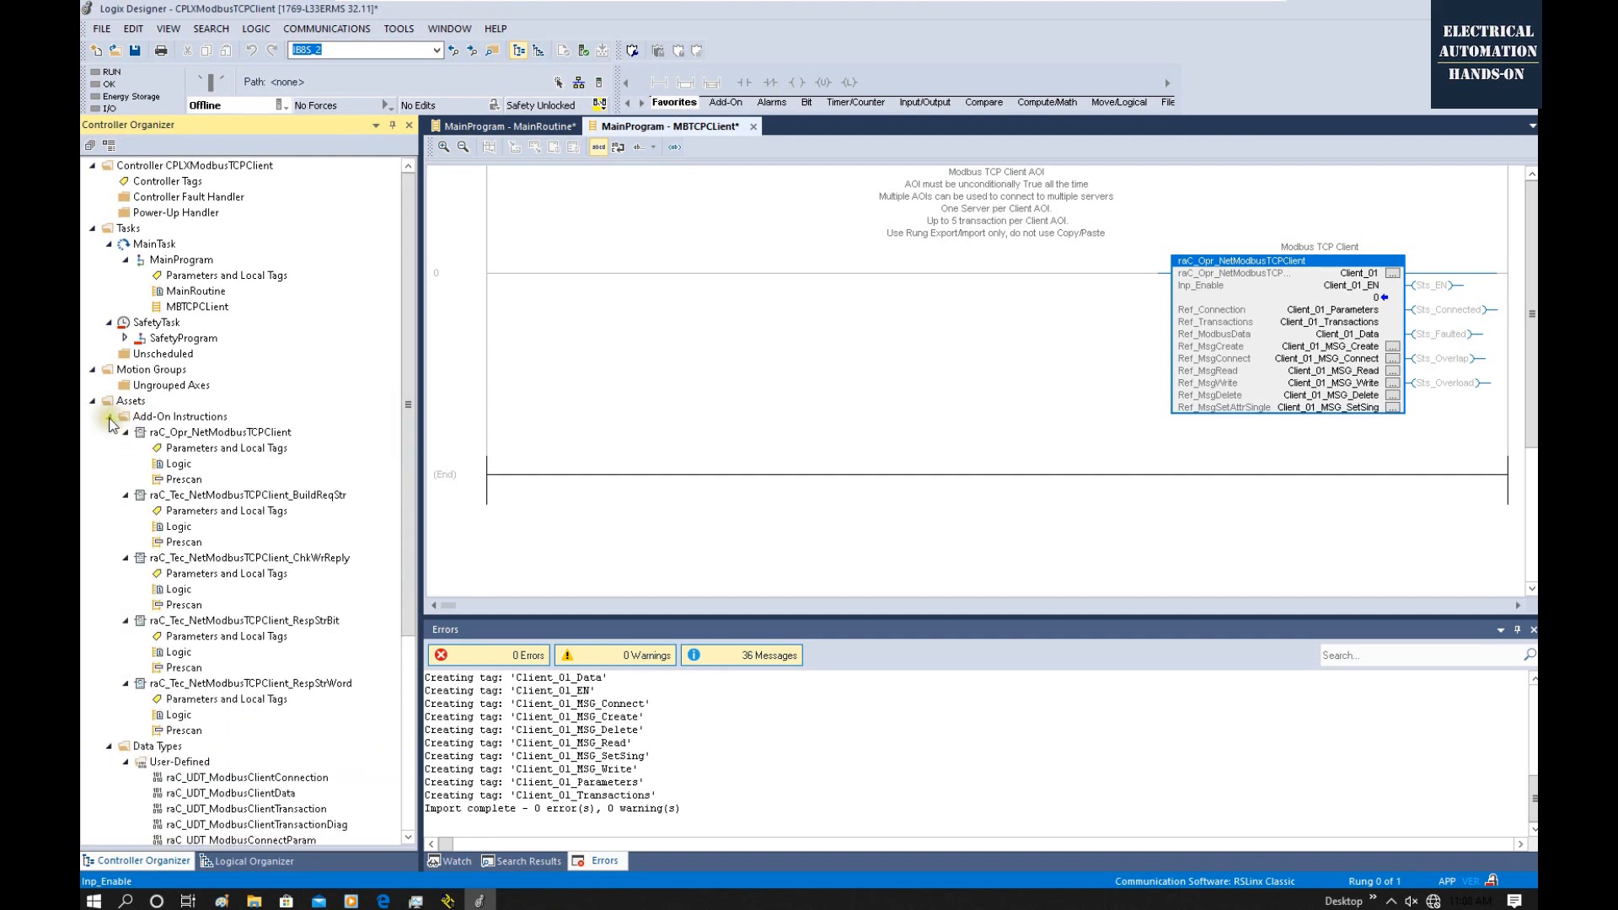
{"action": "scroll", "coordinate": [237, 459], "scroll_direction": "down", "scroll_amount": 1}
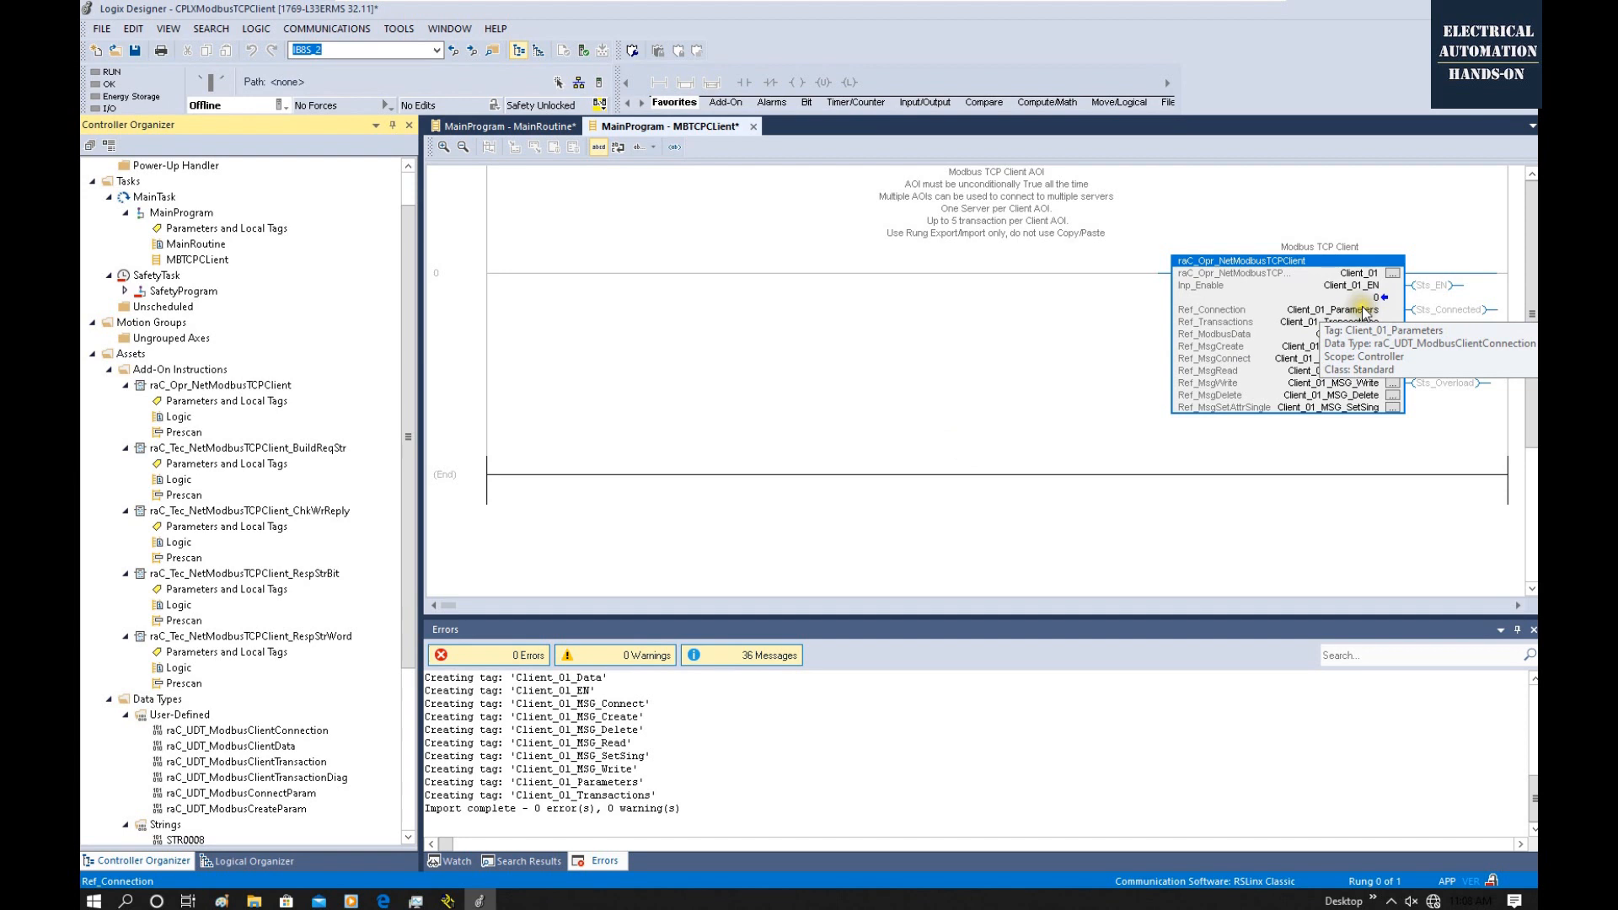
Monitor the Client_01_Parameters tag attached to the Ref_Connection parameter of the Modbus TCP client instruction and expand its members.
{"action": "left_click", "coordinate": [1193, 312]}
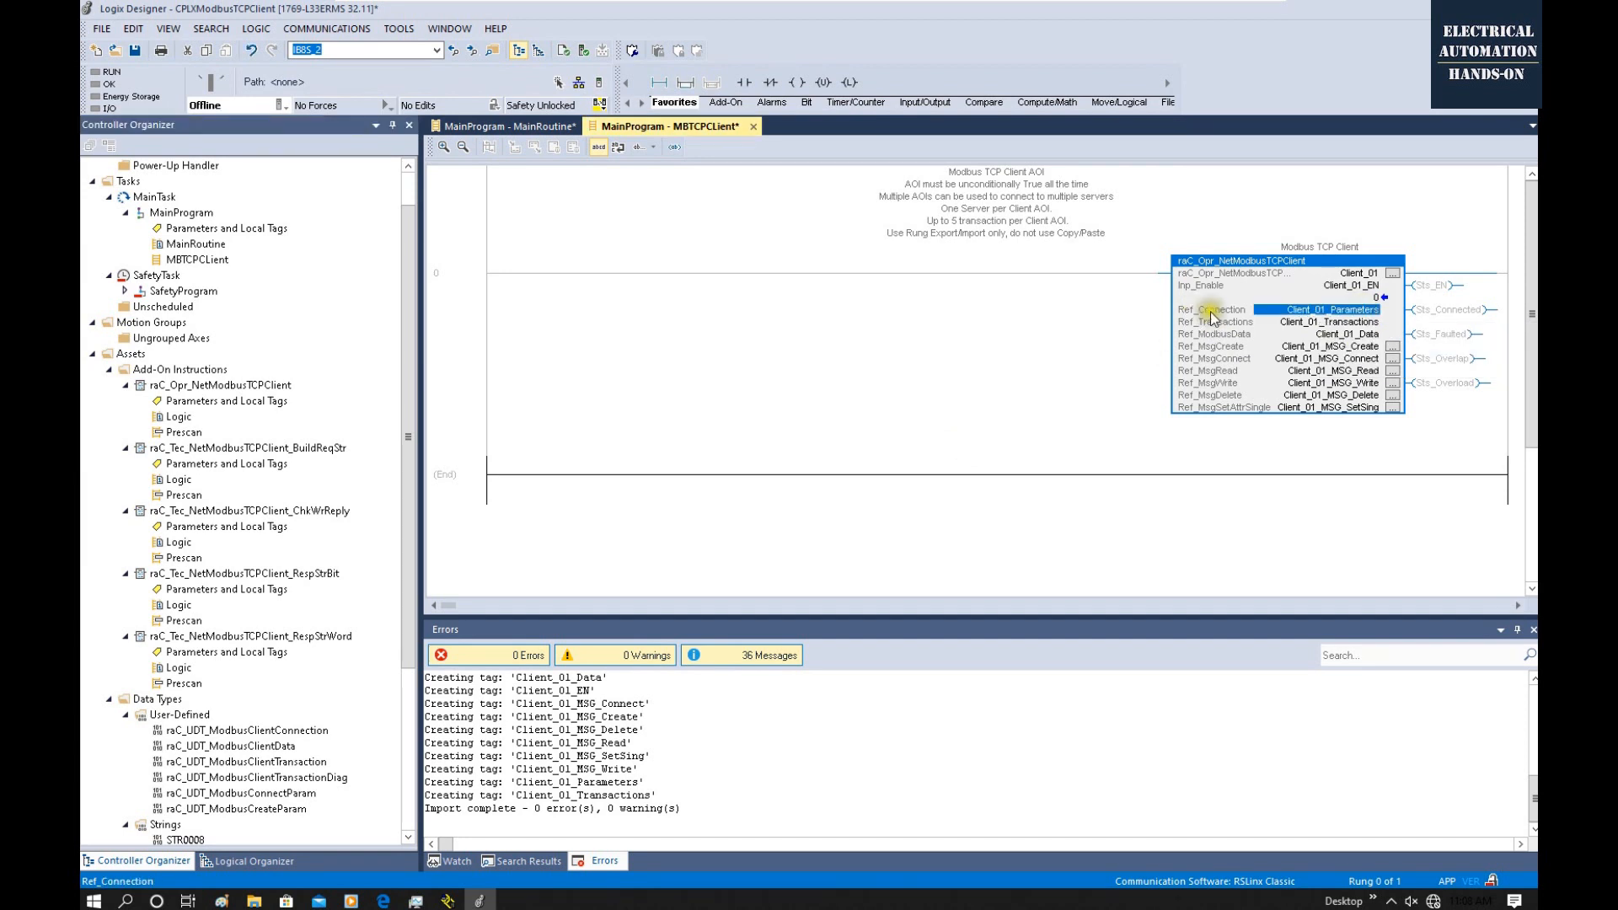
{"action": "right_click", "coordinate": [1362, 312]}
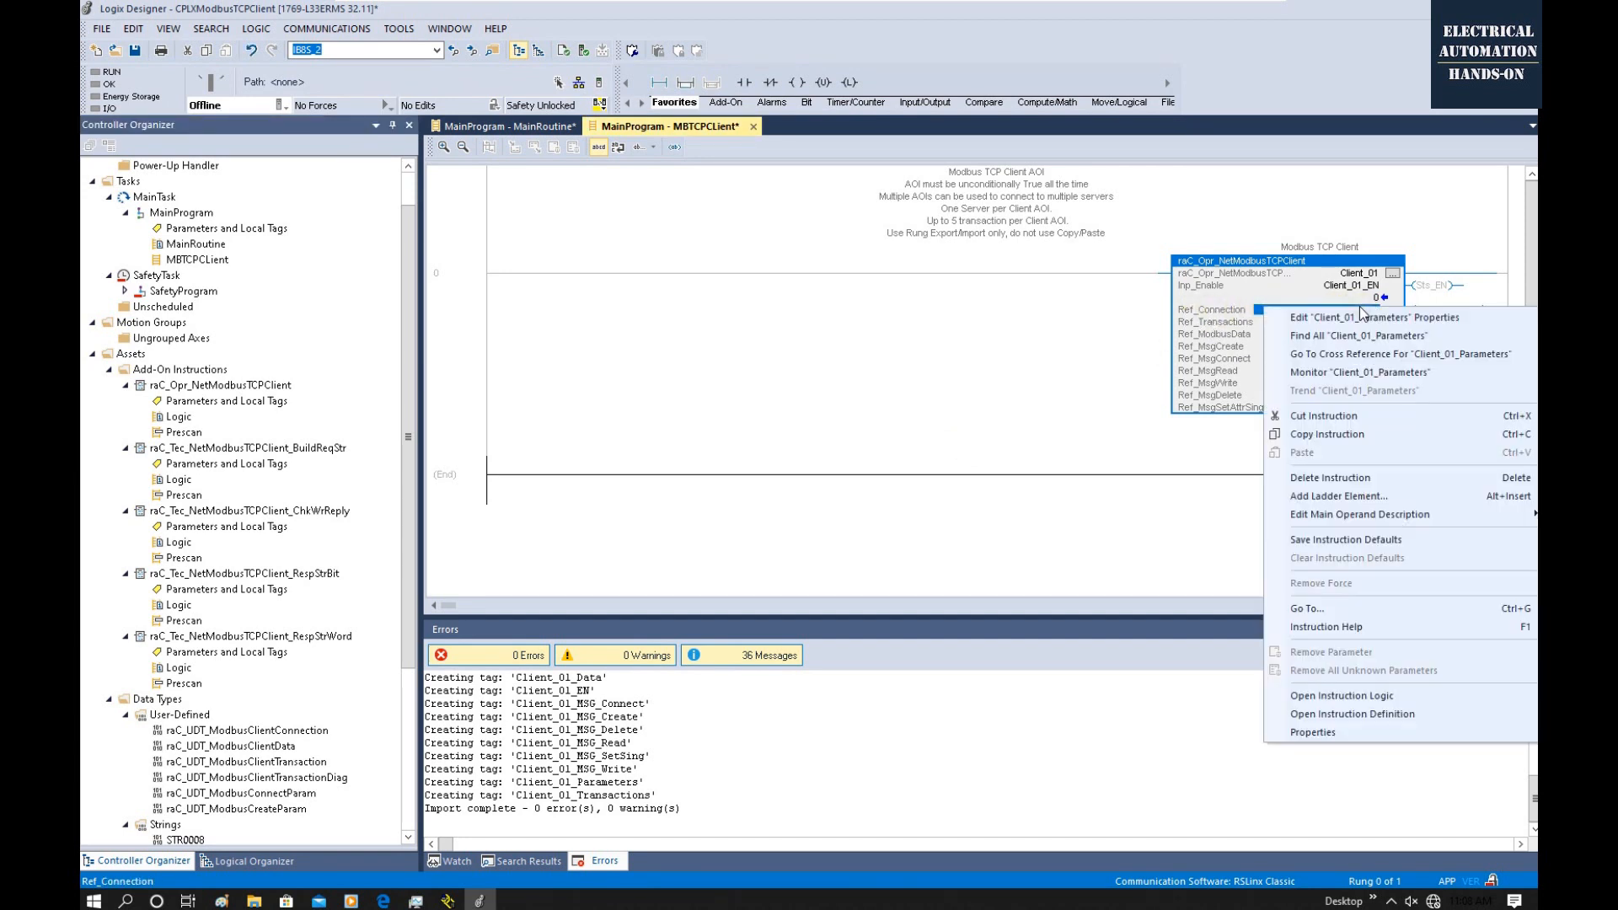
{"action": "left_click", "coordinate": [1344, 378]}
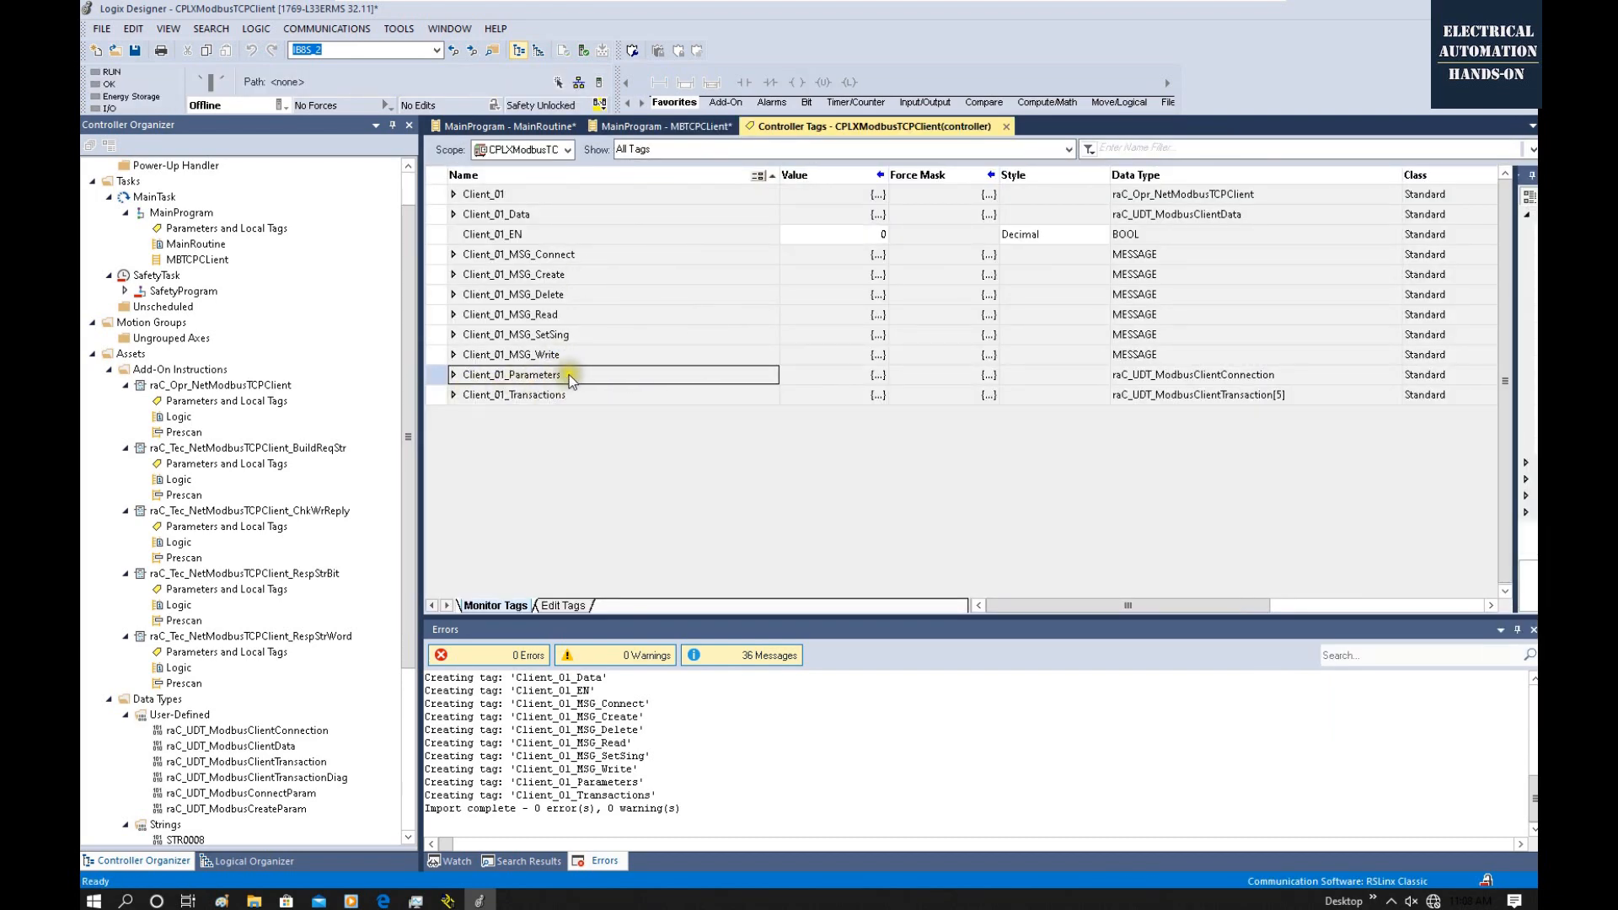
{"action": "left_click", "coordinate": [455, 374]}
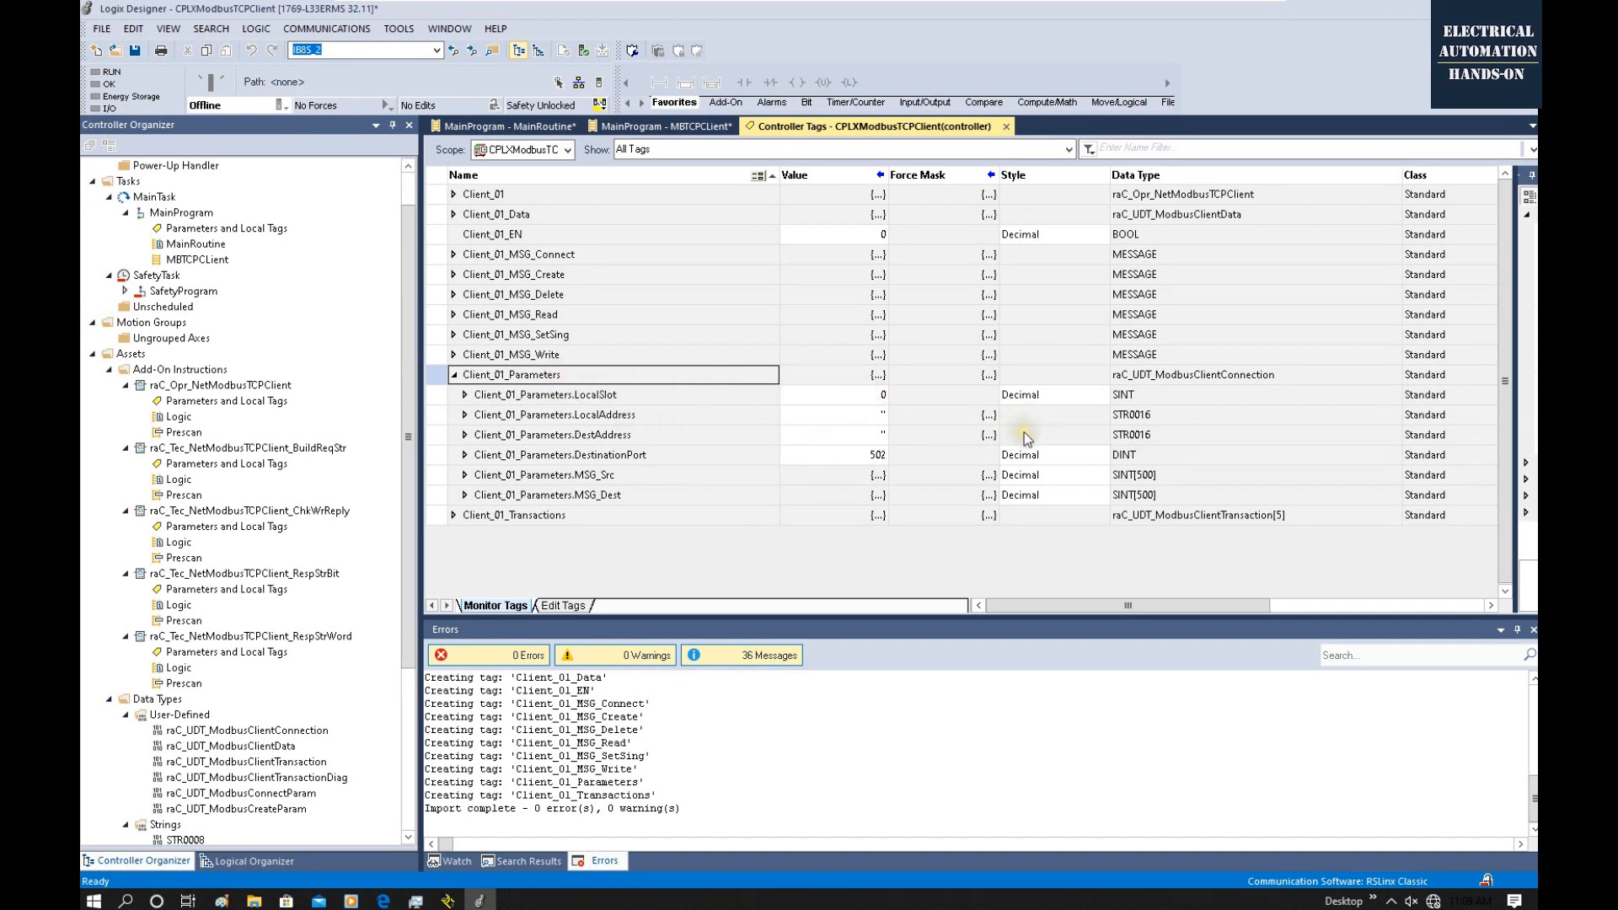
Check the LocalSlot parameter against the controller's slot in the I/O configuration, and examine the LocalAddress parameter.
{"action": "double_click", "coordinate": [613, 401]}
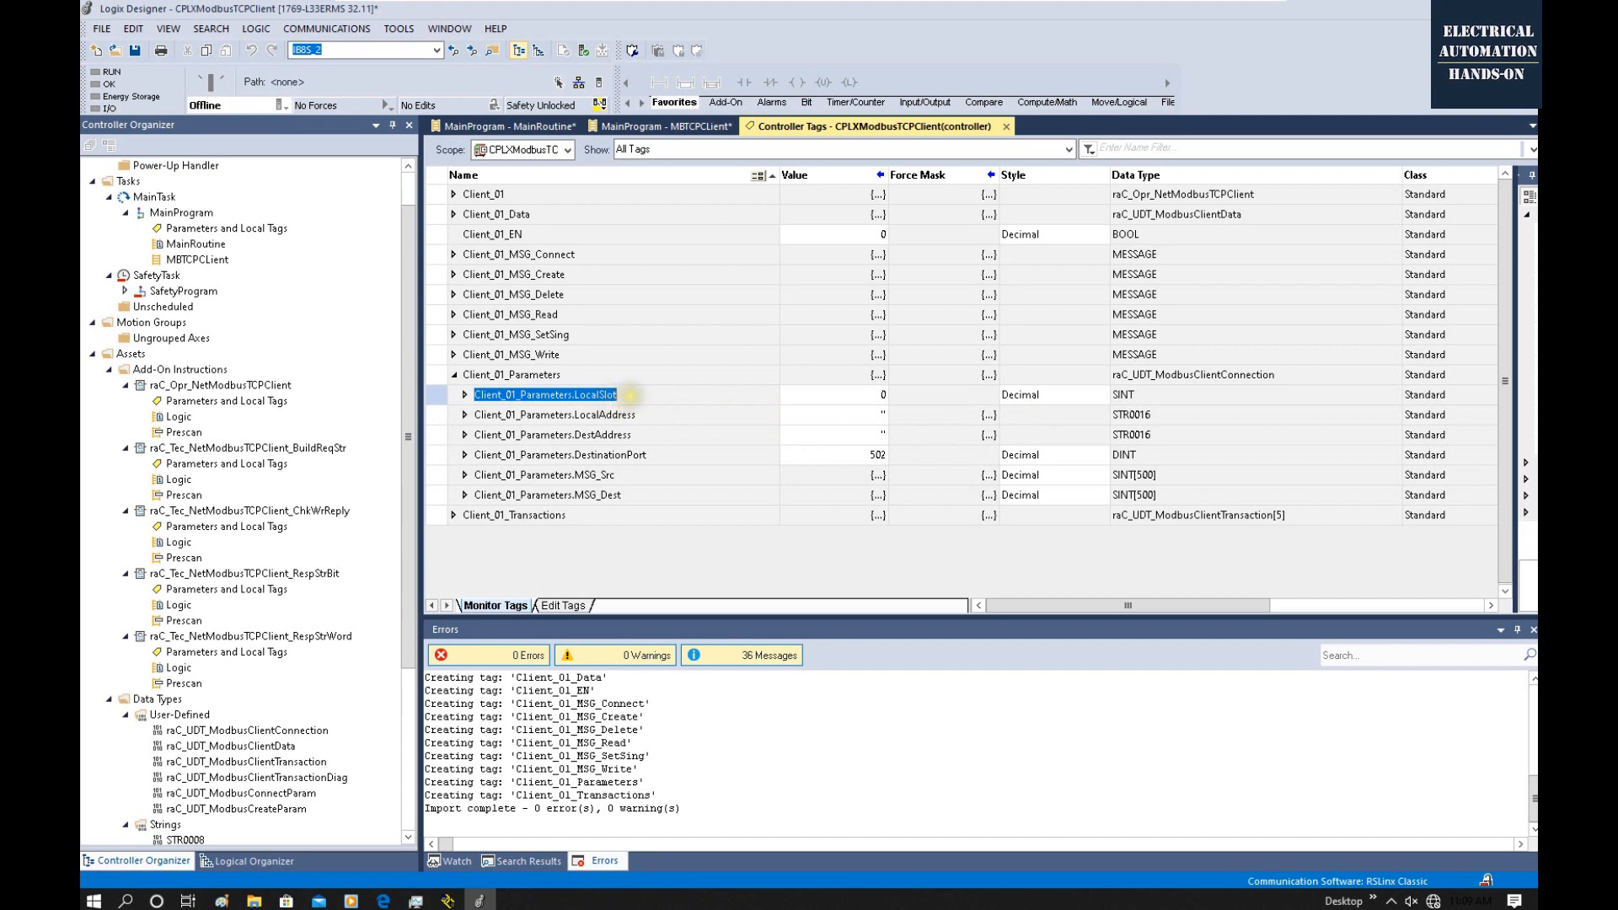
{"action": "left_click", "coordinate": [876, 397]}
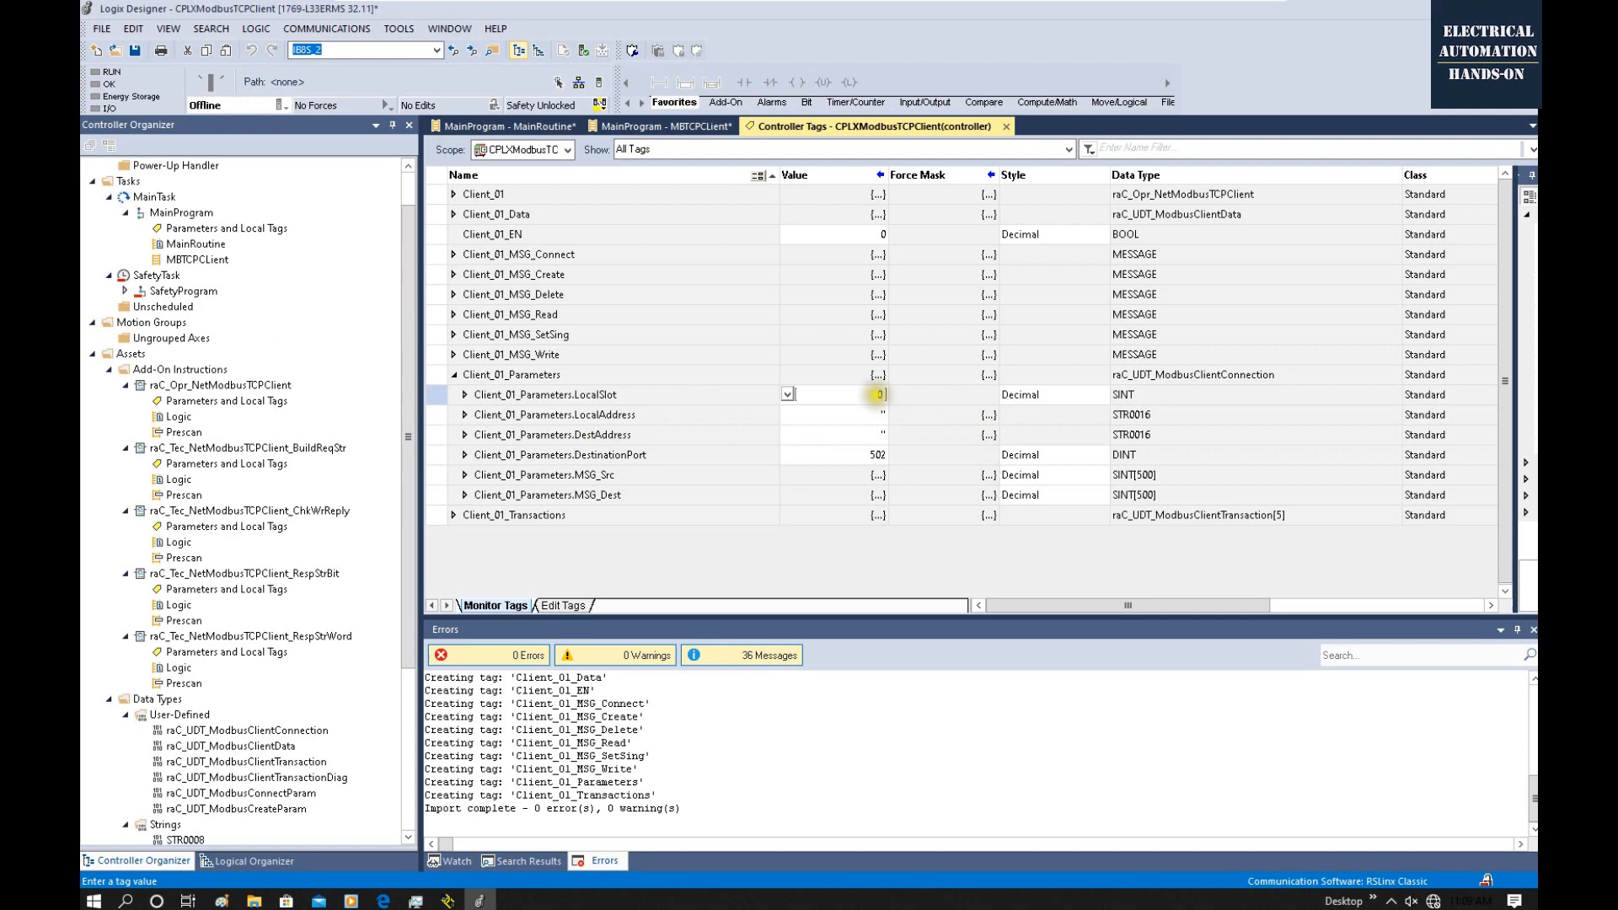
{"action": "left_click_drag", "start_coordinate": [407, 406], "coordinate": [397, 671]}
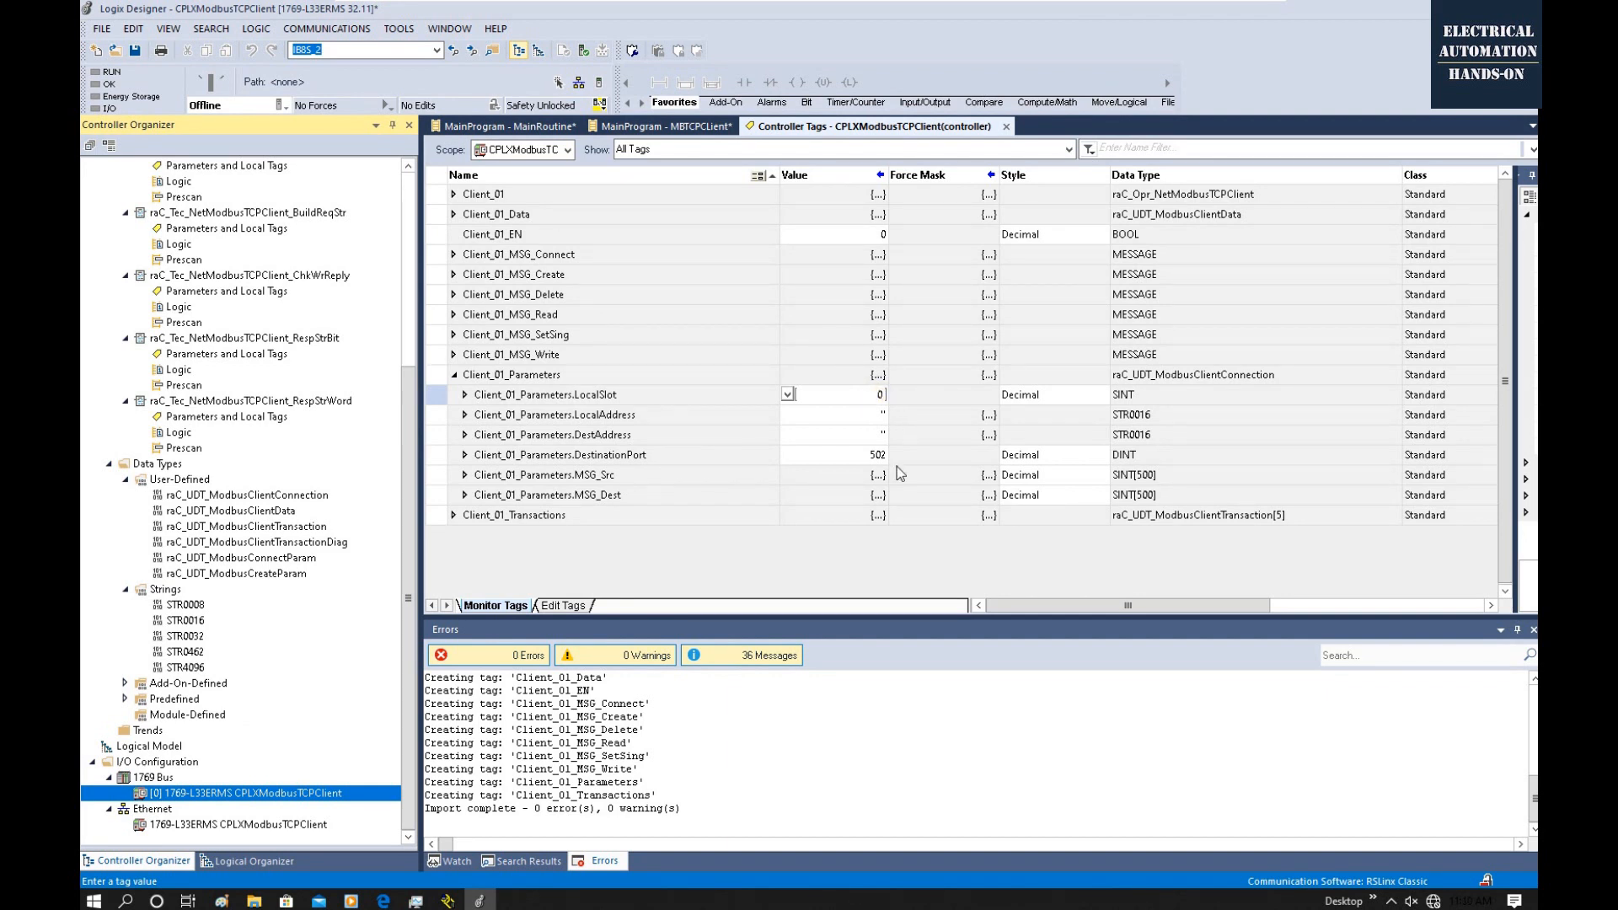
{"action": "key", "text": "alt+Tab"}
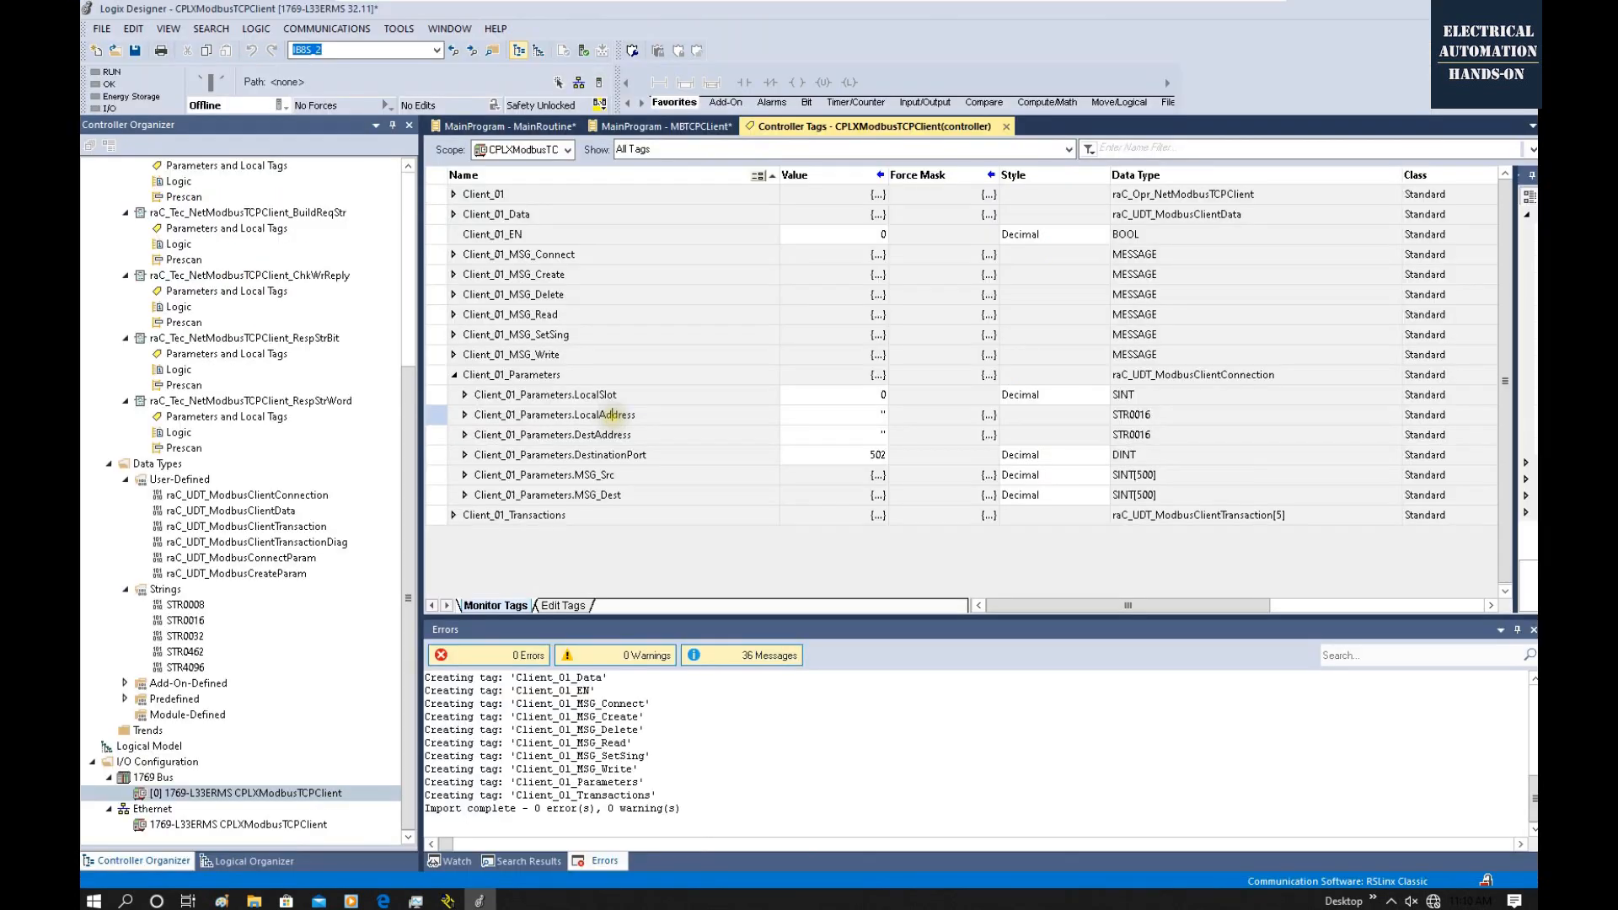
{"action": "left_click", "coordinate": [881, 421]}
{"action": "double_click", "coordinate": [881, 414]}
{"action": "left_click", "coordinate": [619, 415]}
{"action": "left_click", "coordinate": [437, 415]}
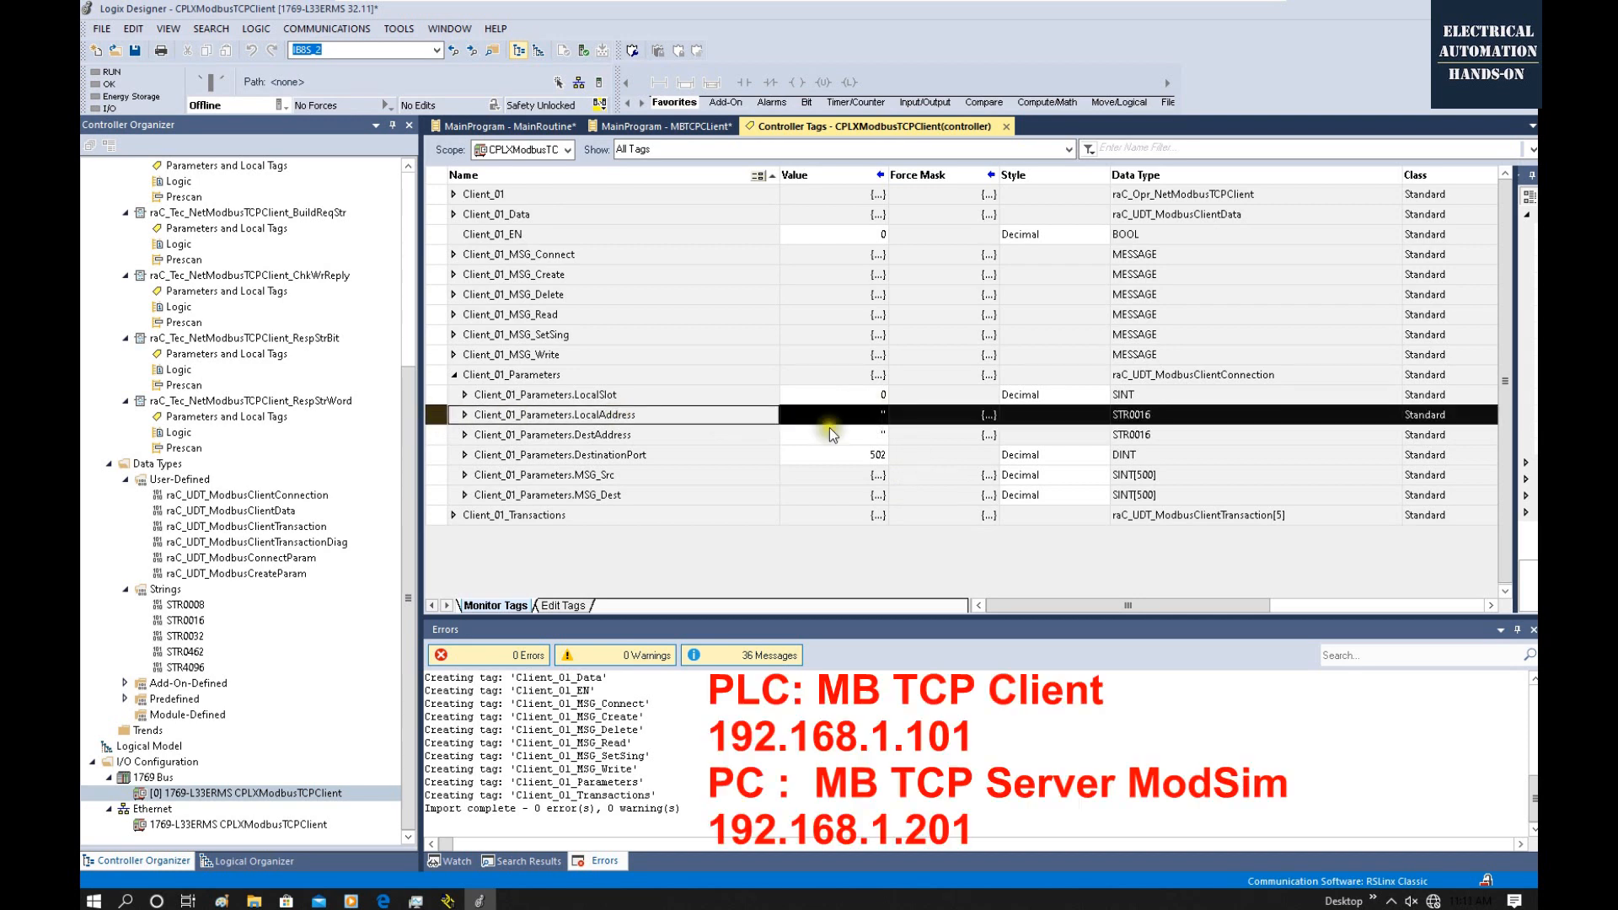
Set Client_01_Parameters.DestAddress to 192.168.1.201 and check the DestinationPort value.
{"action": "left_click", "coordinate": [650, 433]}
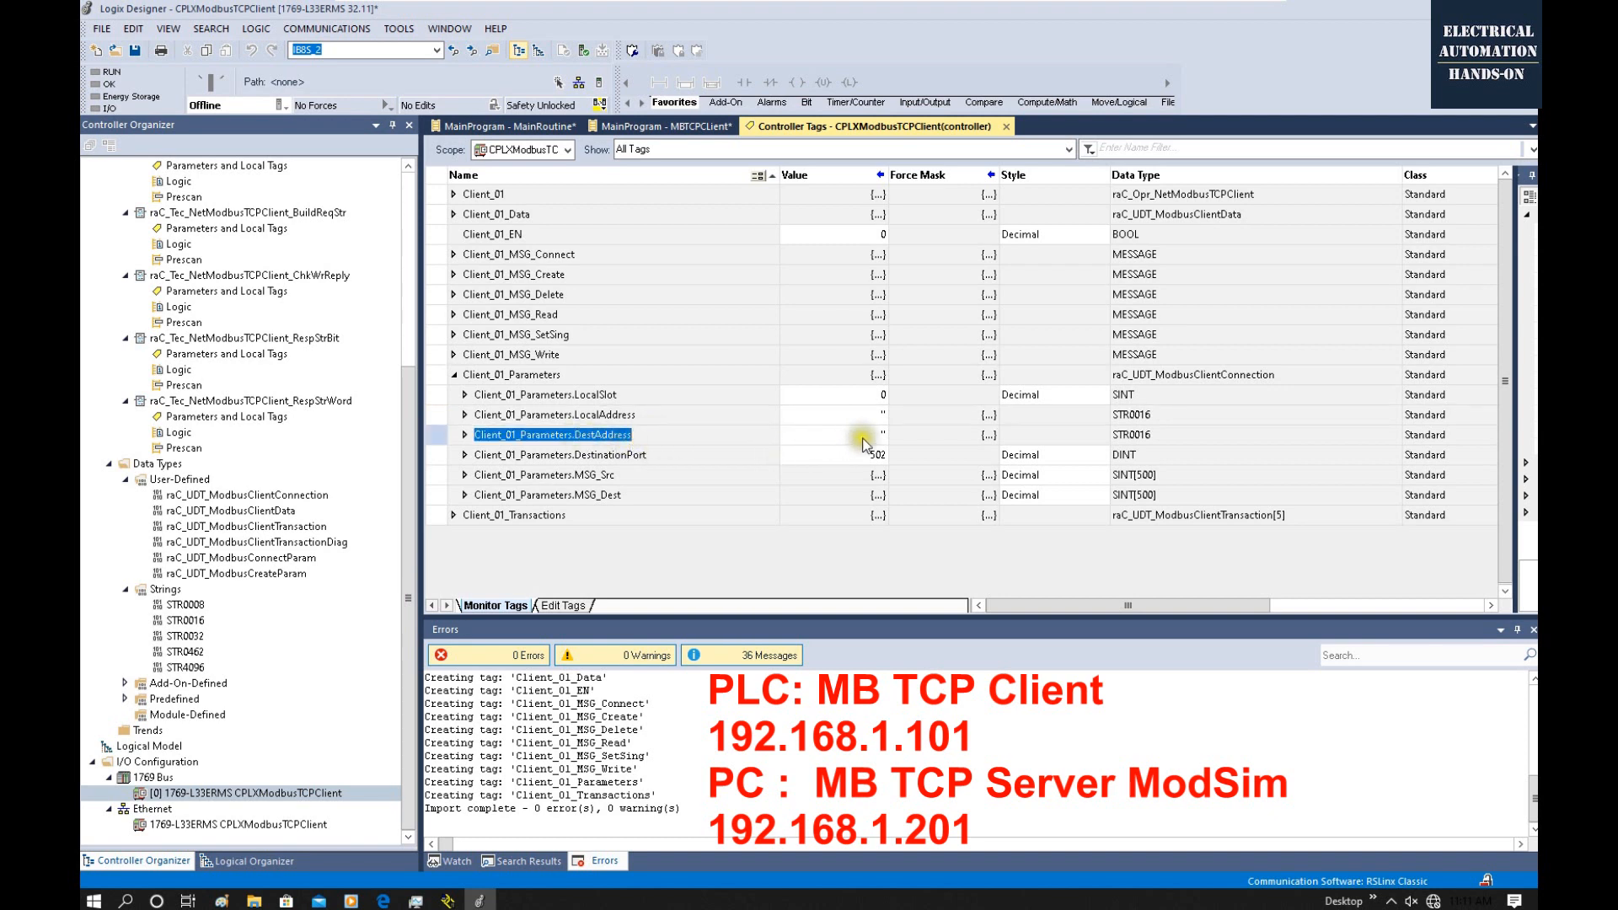
{"action": "left_click", "coordinate": [745, 436]}
{"action": "left_click", "coordinate": [883, 435]}
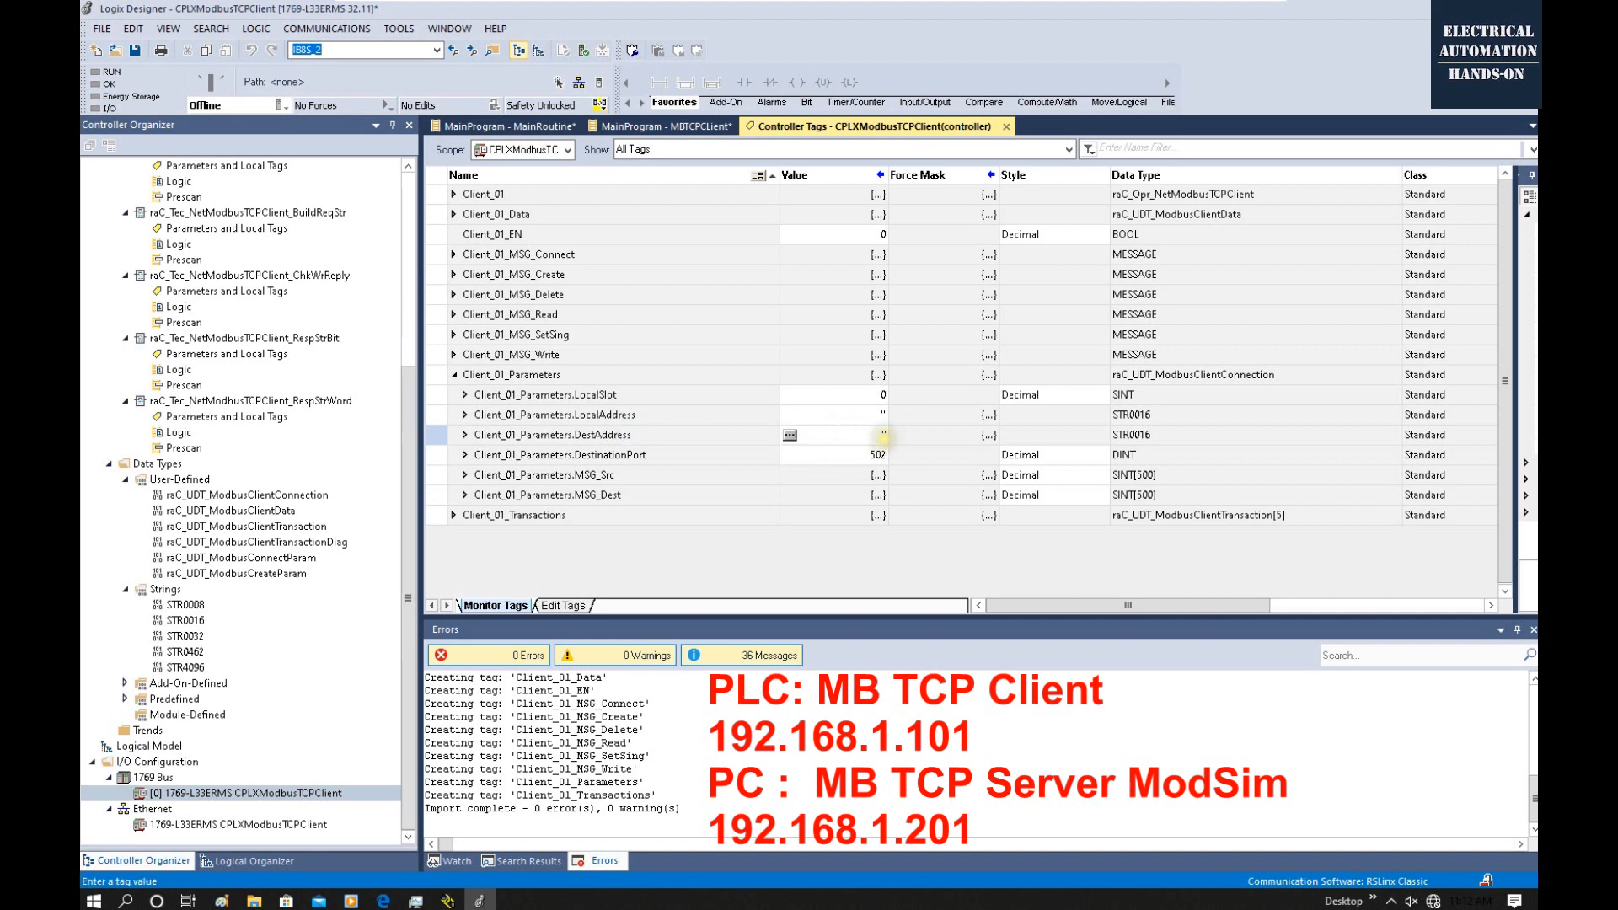
{"action": "left_click", "coordinate": [789, 435]}
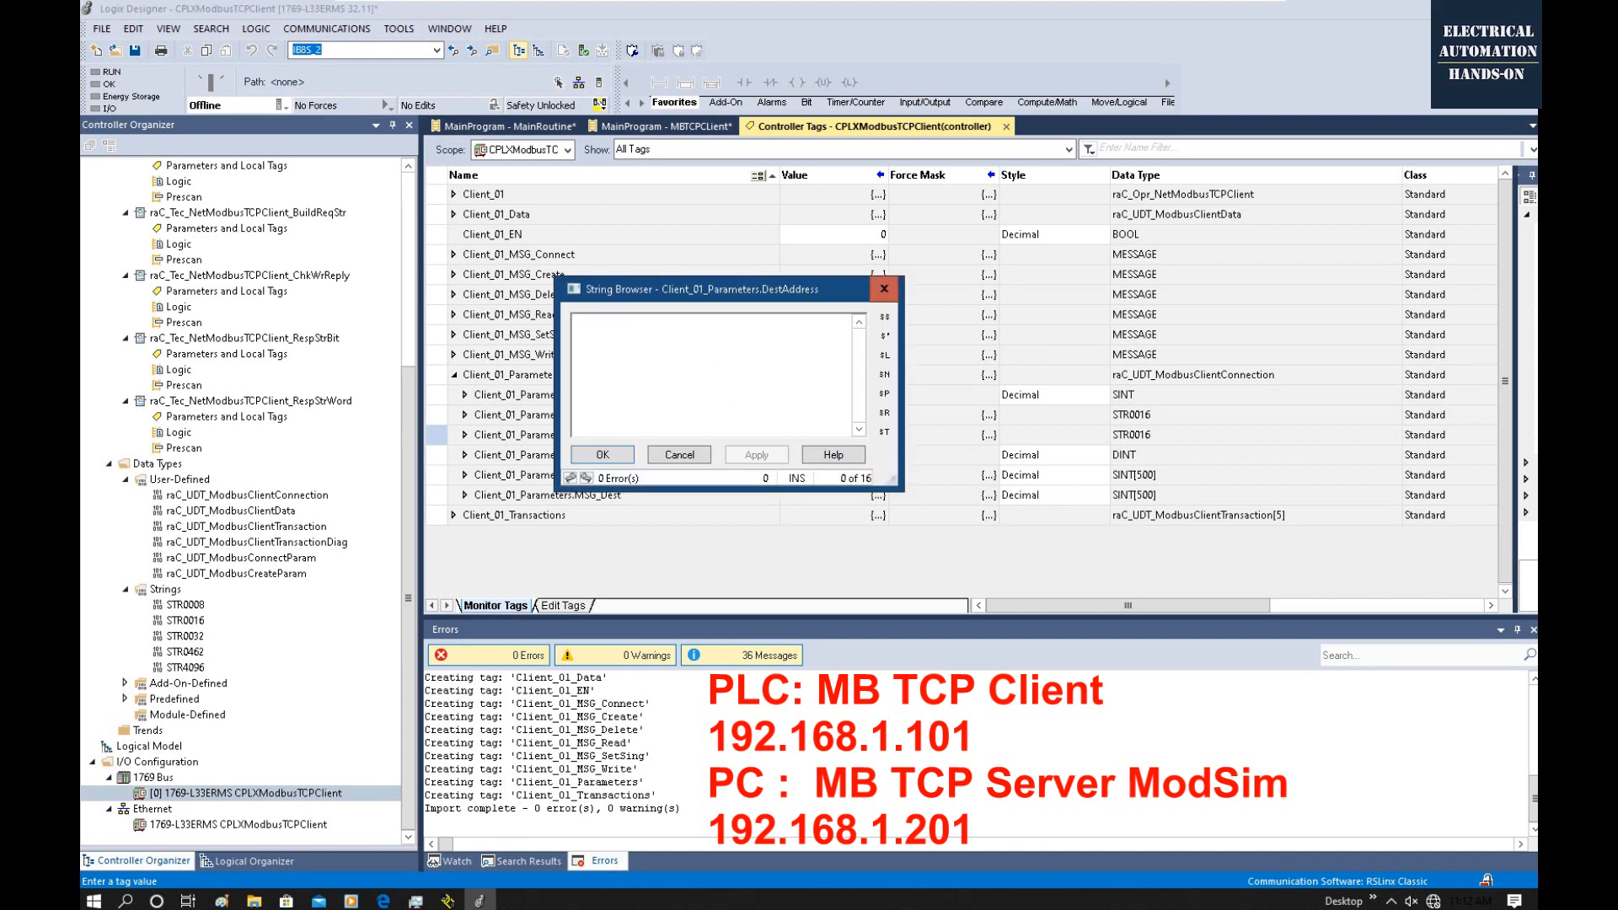
{"action": "type", "text": "192.168.1.201"}
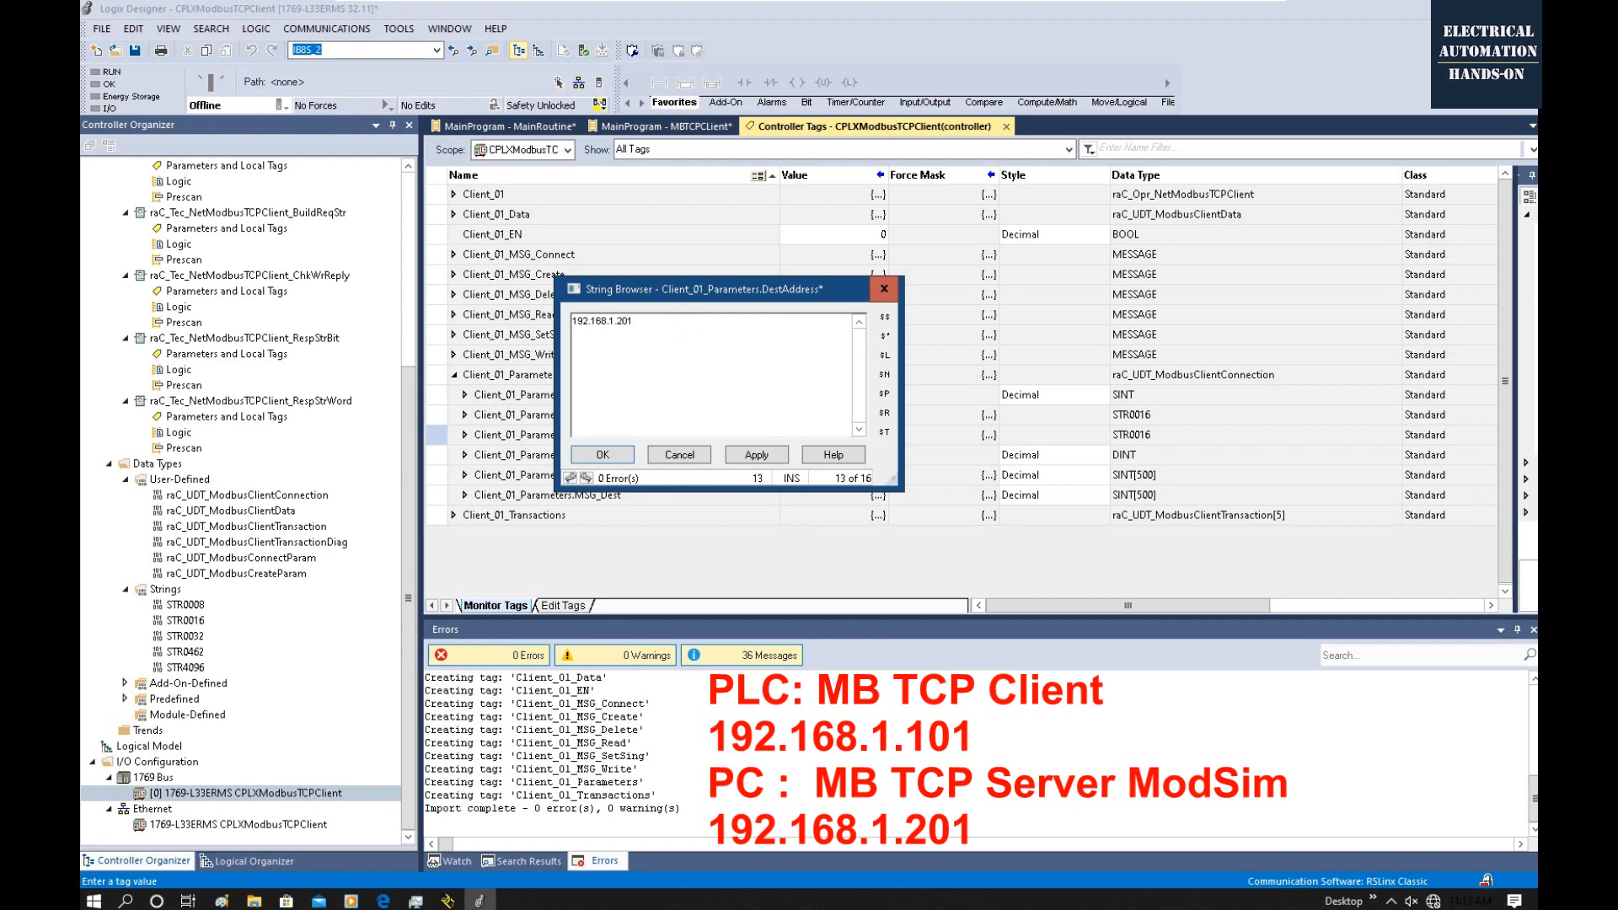
{"action": "double_click", "coordinate": [628, 321]}
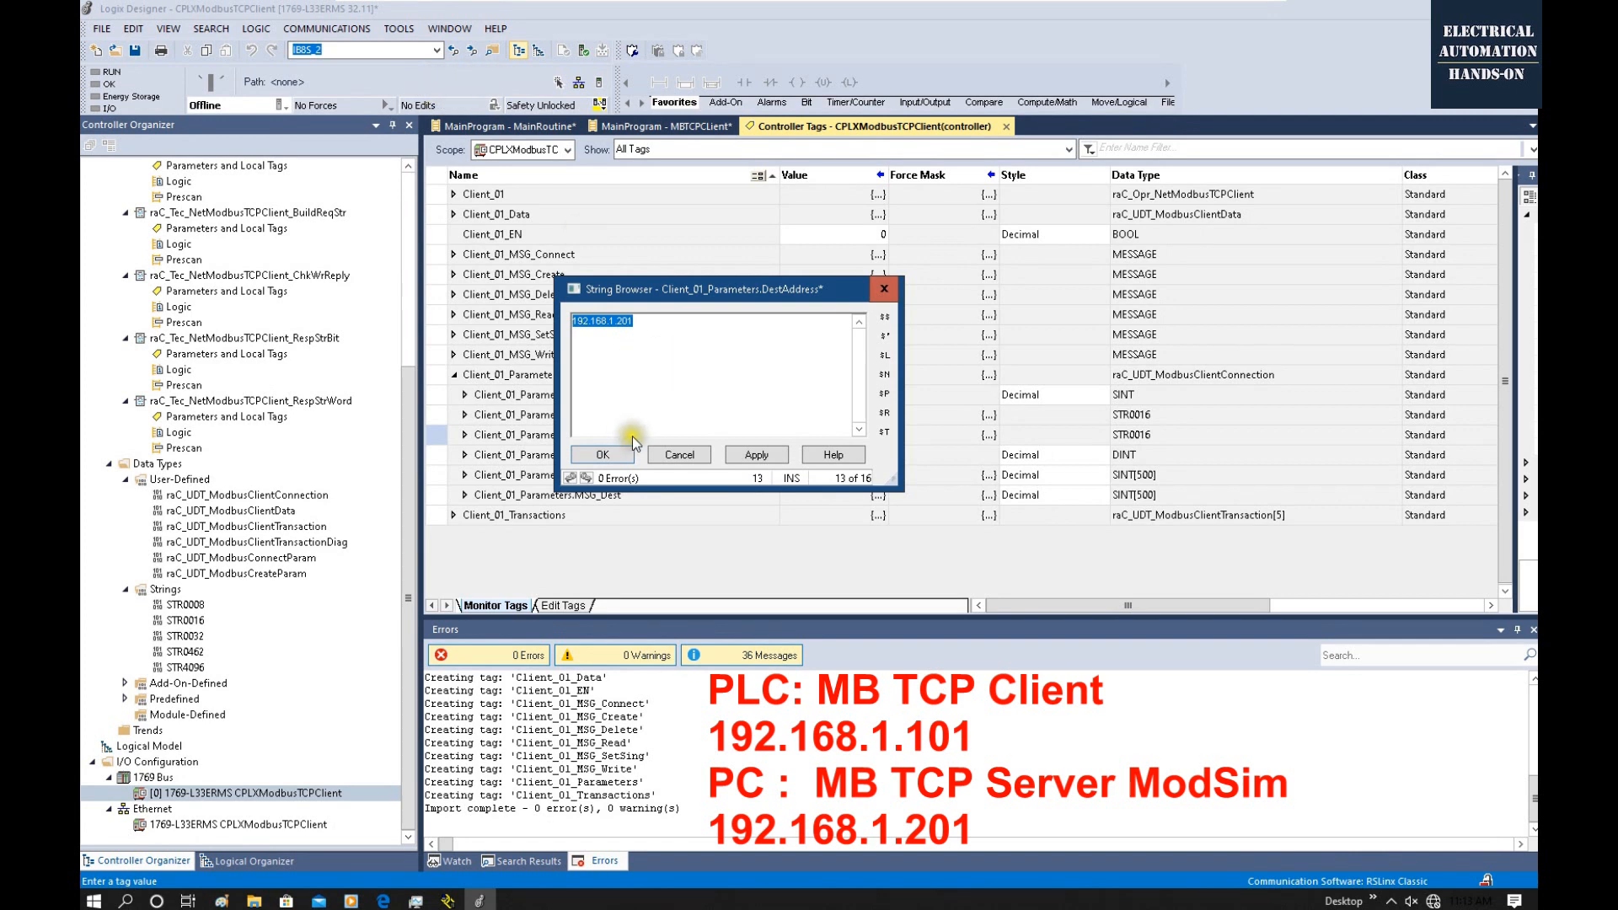
{"action": "left_click", "coordinate": [602, 455]}
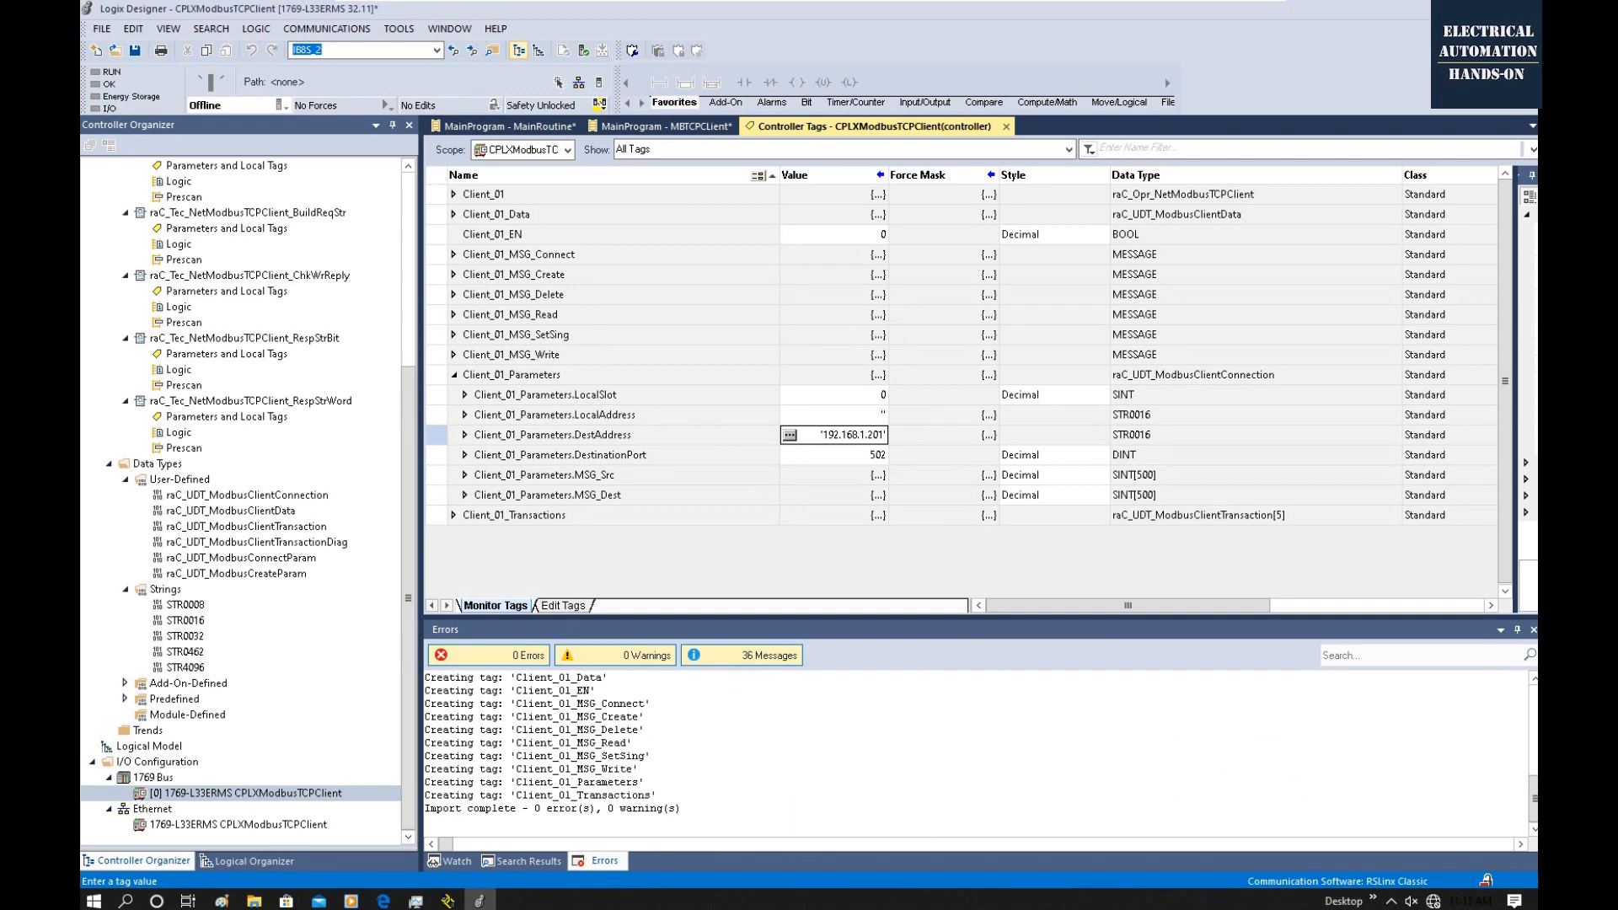
{"action": "left_click", "coordinate": [644, 454]}
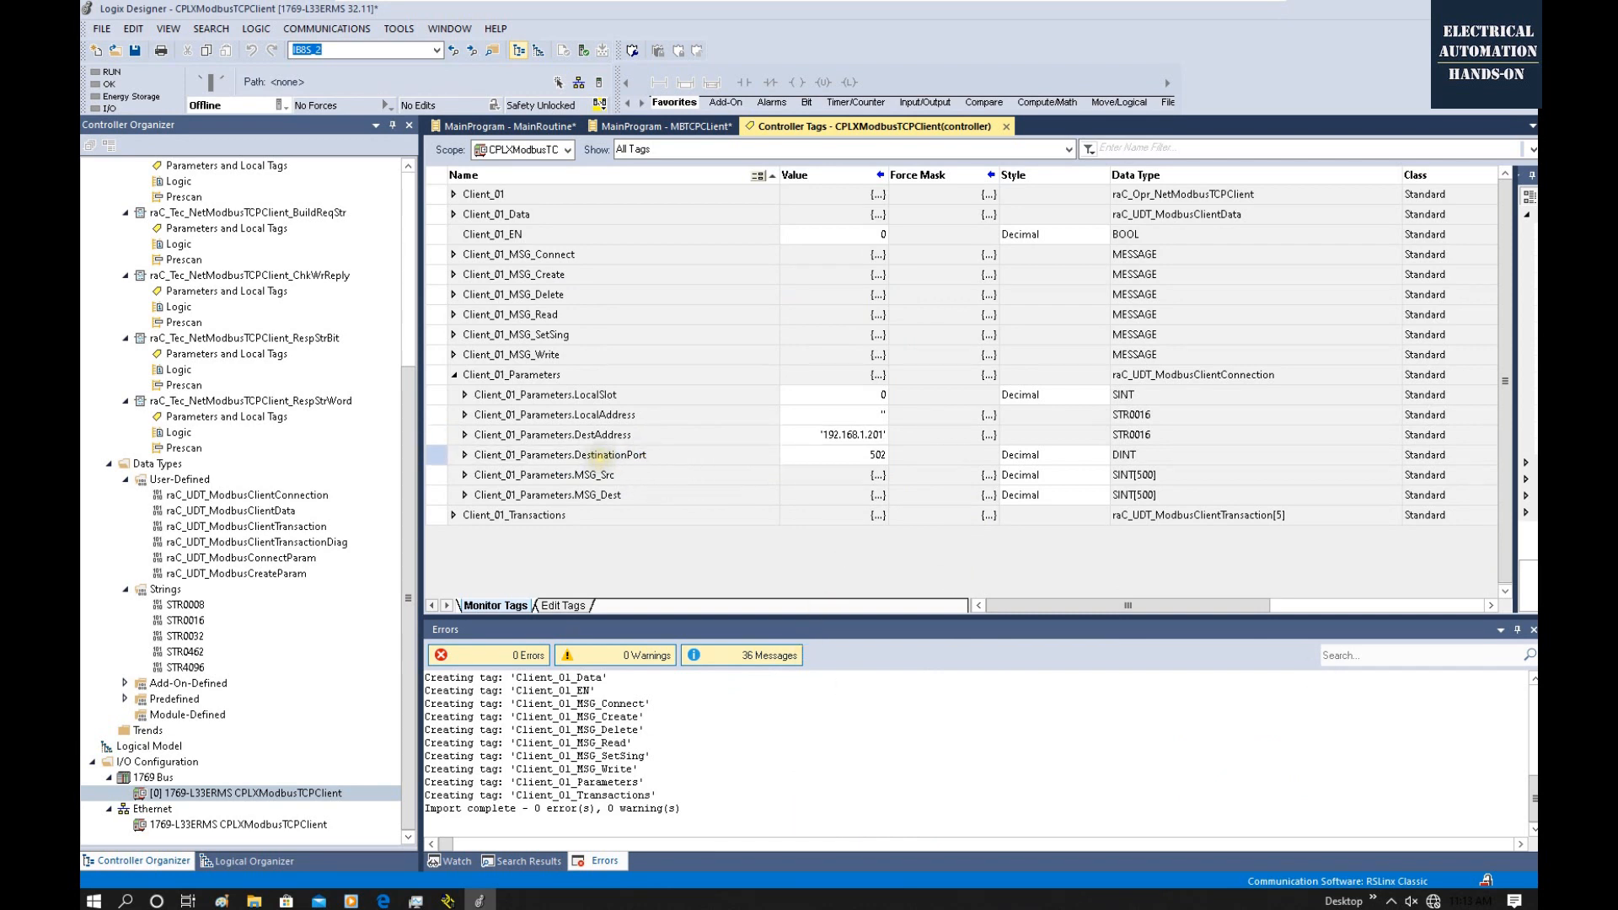
{"action": "left_click", "coordinate": [877, 456]}
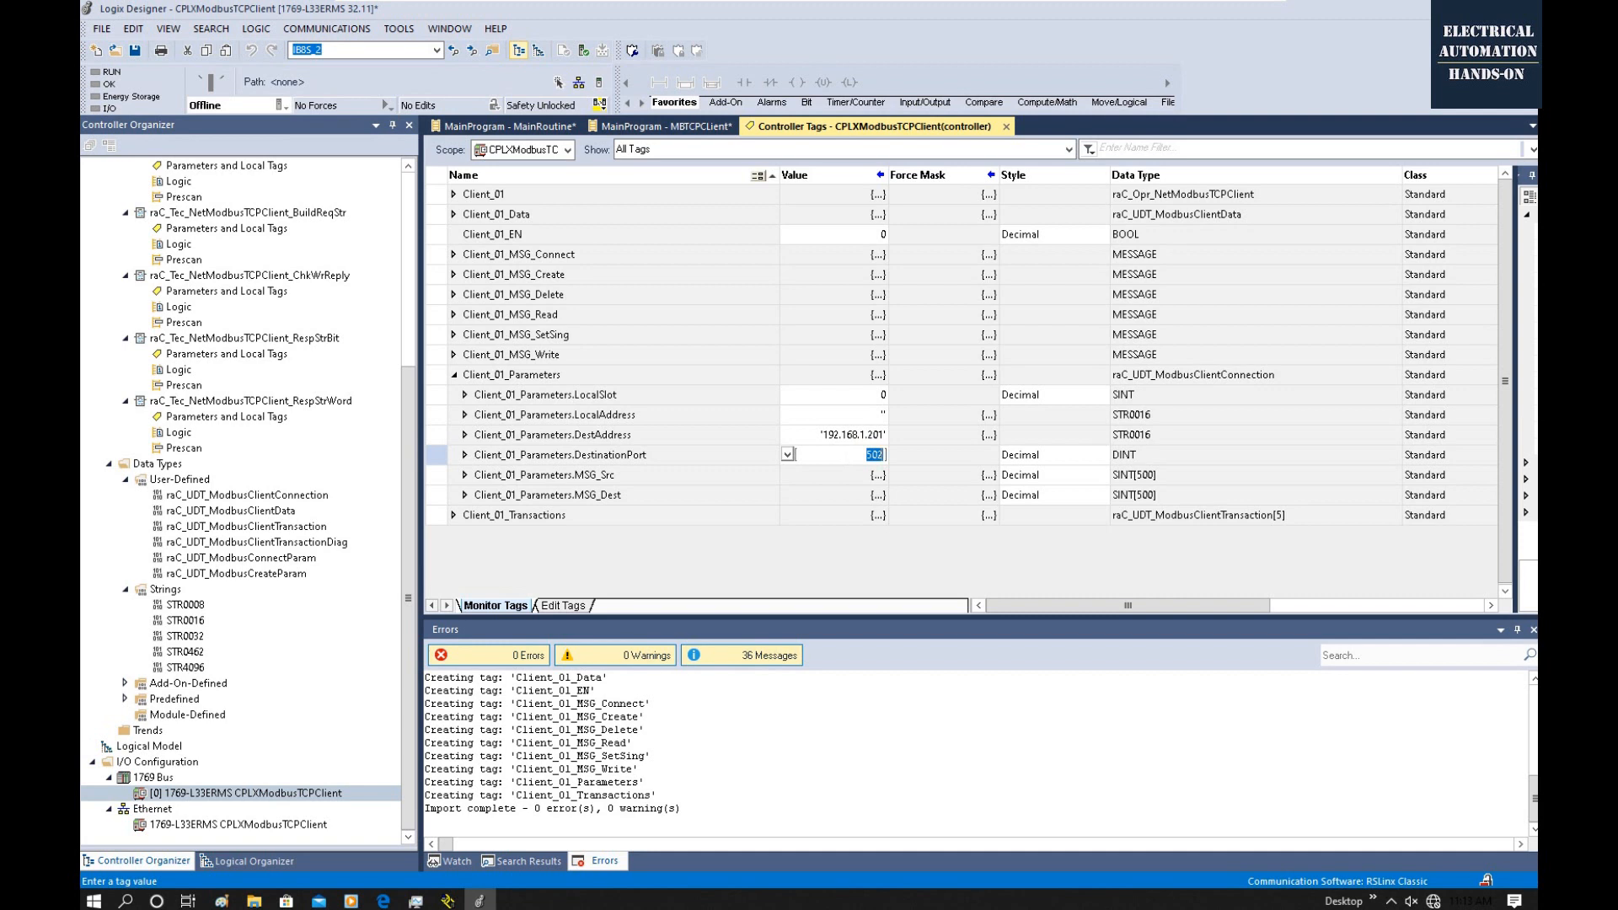
{"action": "left_click", "coordinate": [842, 454]}
Return to the MBTCPCLient routine and set the Inp_Enable tag Client_01_EN of the client instruction to 1.
{"action": "left_click", "coordinate": [669, 126]}
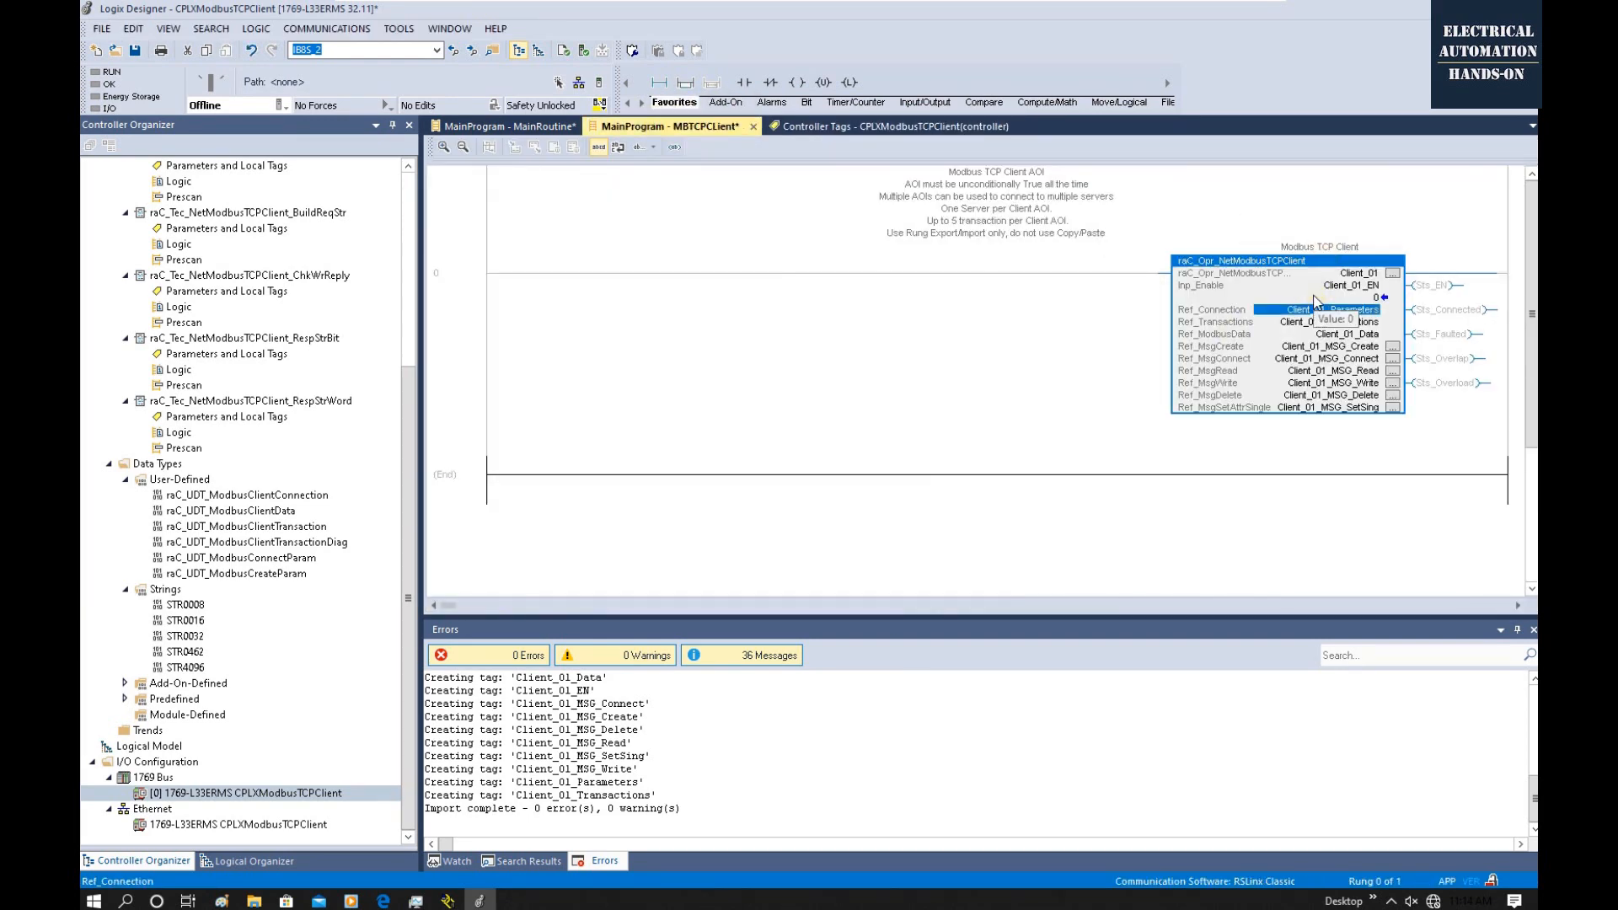
{"action": "double_click", "coordinate": [1381, 295]}
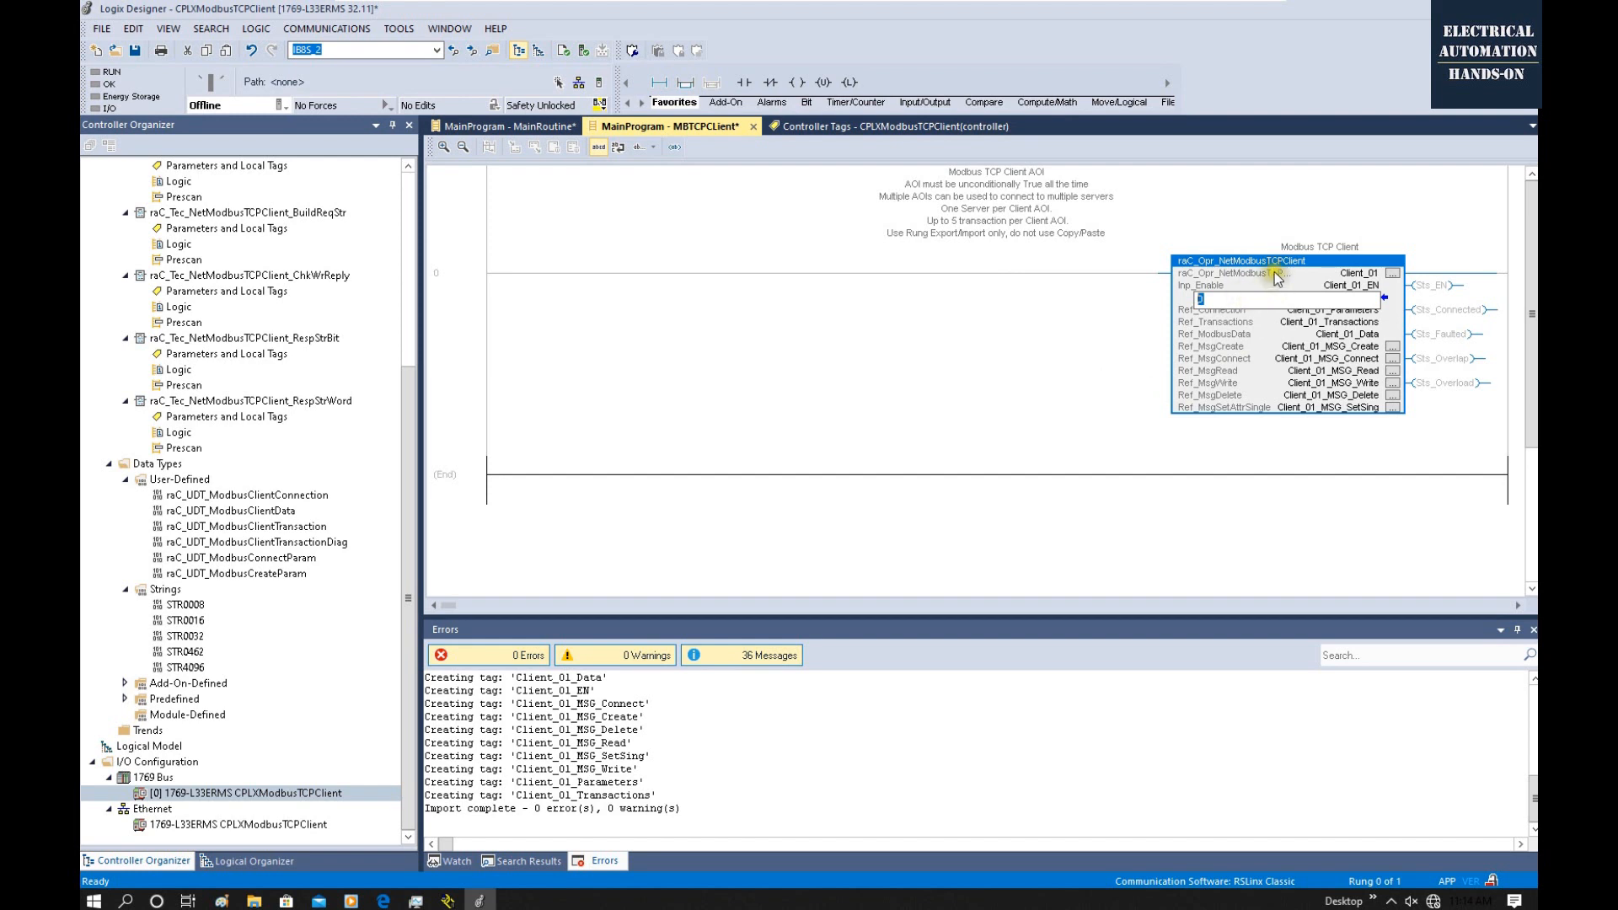
{"action": "type", "text": "1"}
{"action": "key", "text": "Return"}
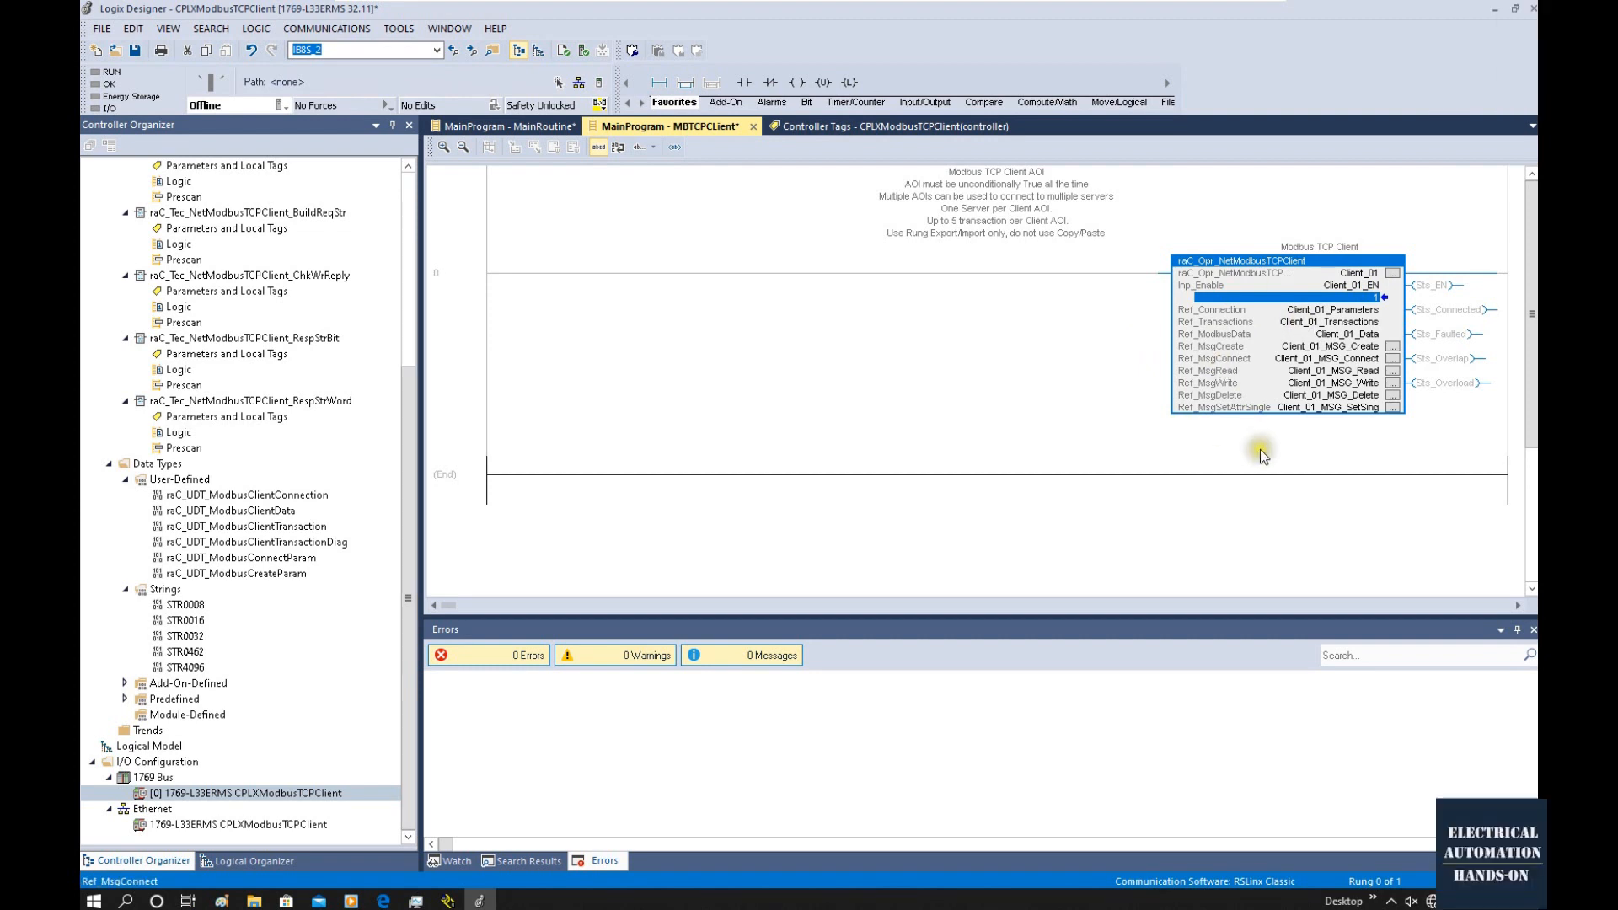
Monitor the Client_01_Transactions tag attached to the Ref_Transactions parameter of the client instruction.
{"action": "left_click", "coordinate": [1189, 325]}
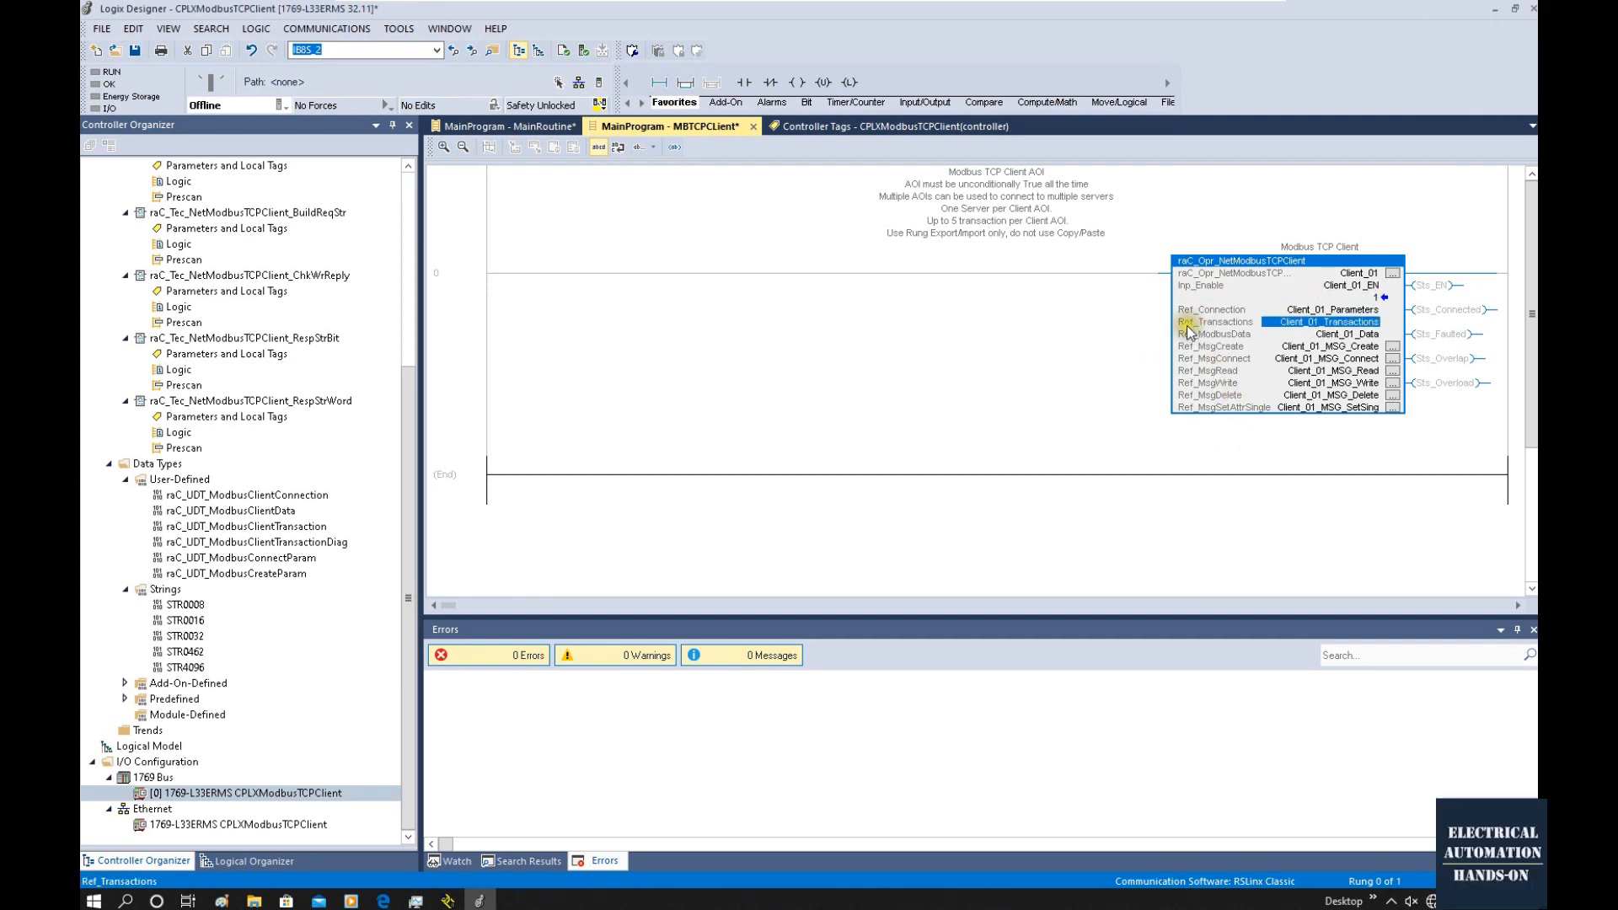
{"action": "right_click", "coordinate": [1345, 330]}
{"action": "left_click", "coordinate": [1342, 391]}
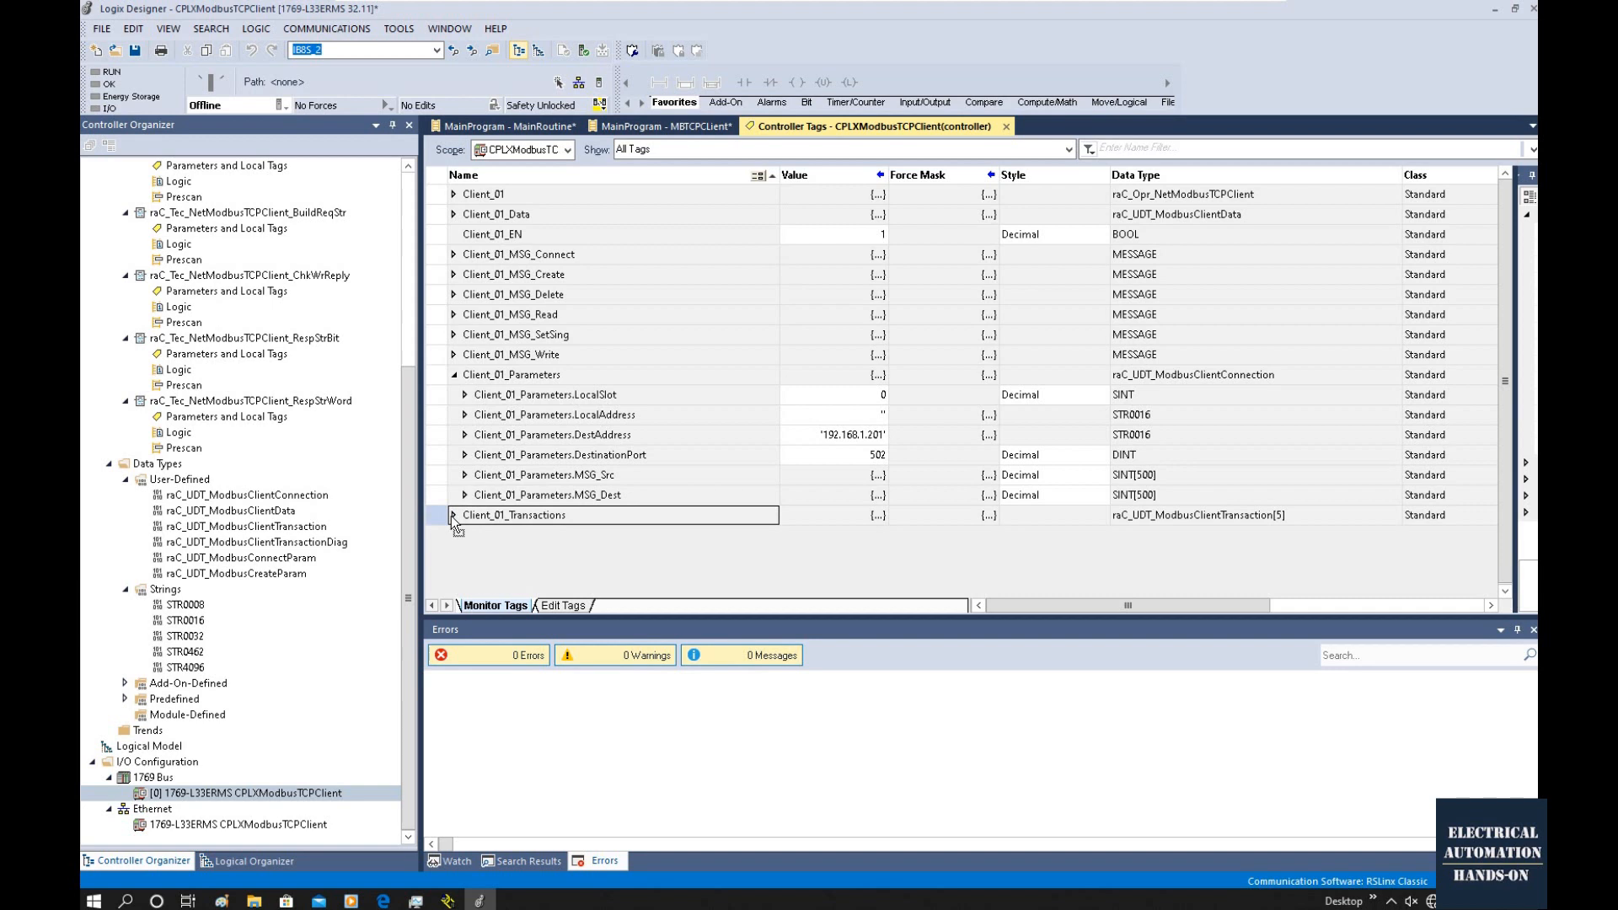
Expand Client_01_Transactions and its element [0], and set Client_01_Transactions[0].PollInterval to 200.
{"action": "left_click", "coordinate": [454, 516]}
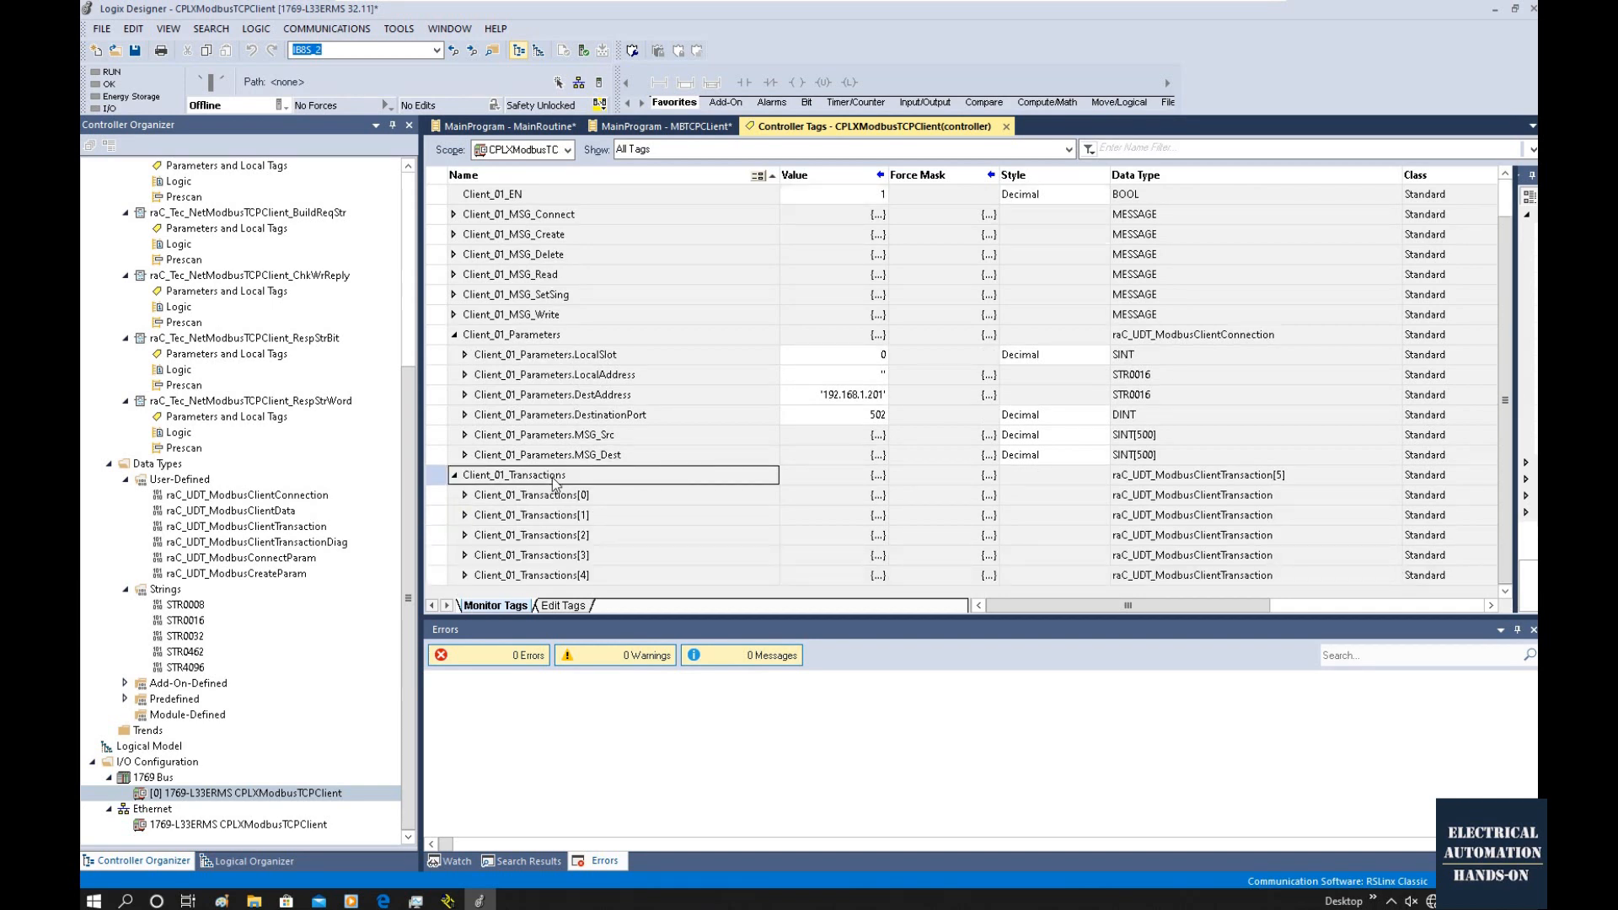
{"action": "left_click", "coordinate": [462, 497]}
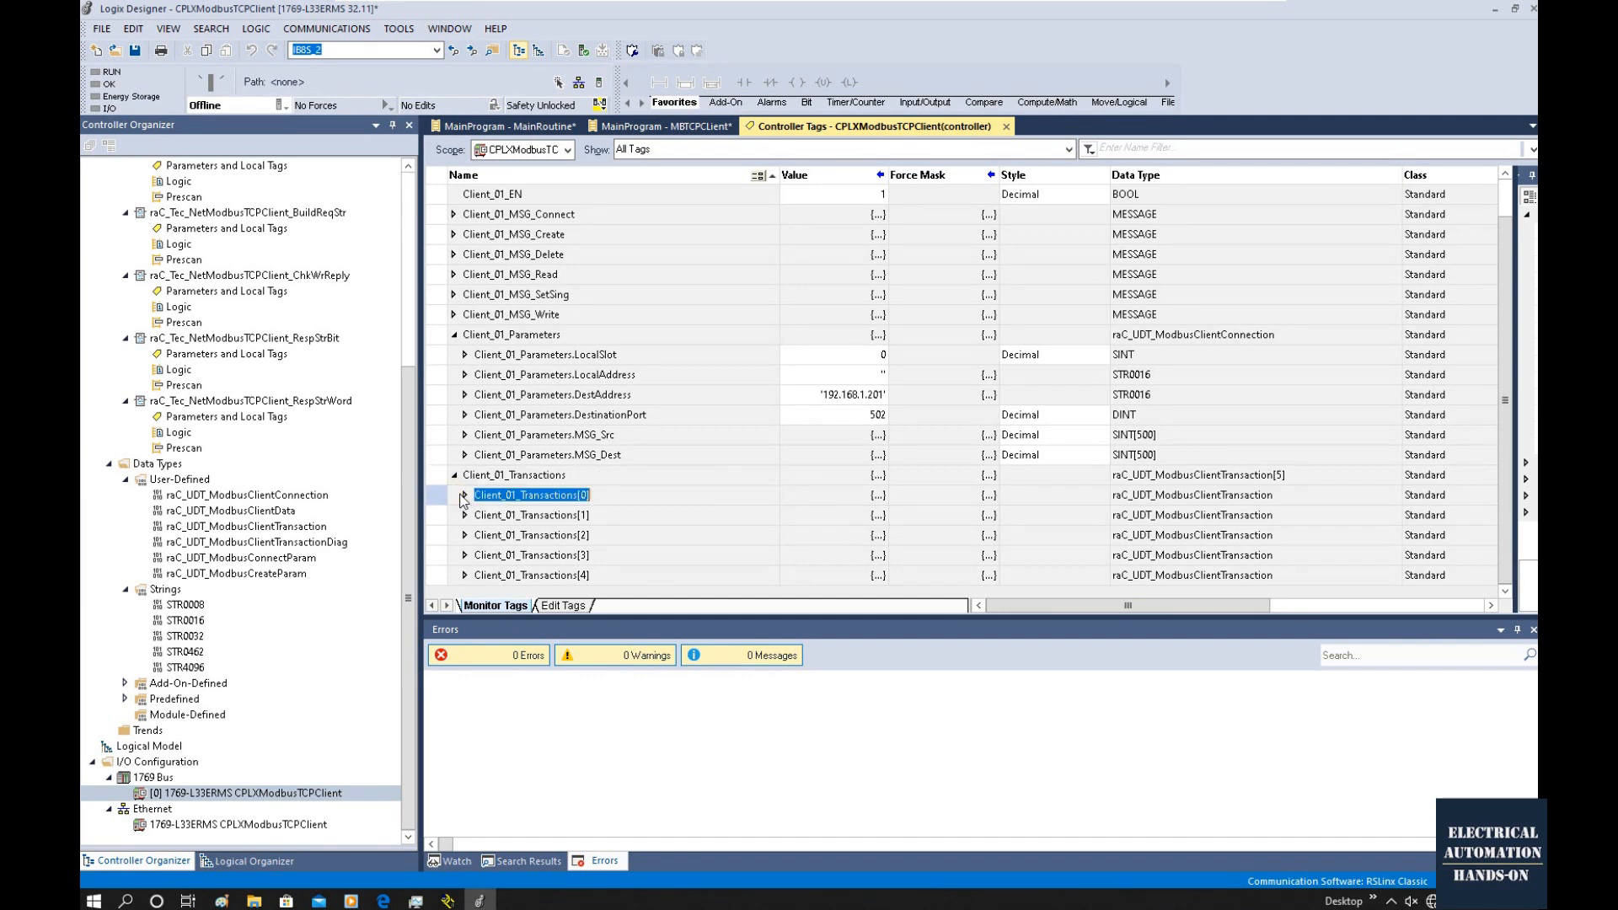
{"action": "left_click", "coordinate": [464, 495]}
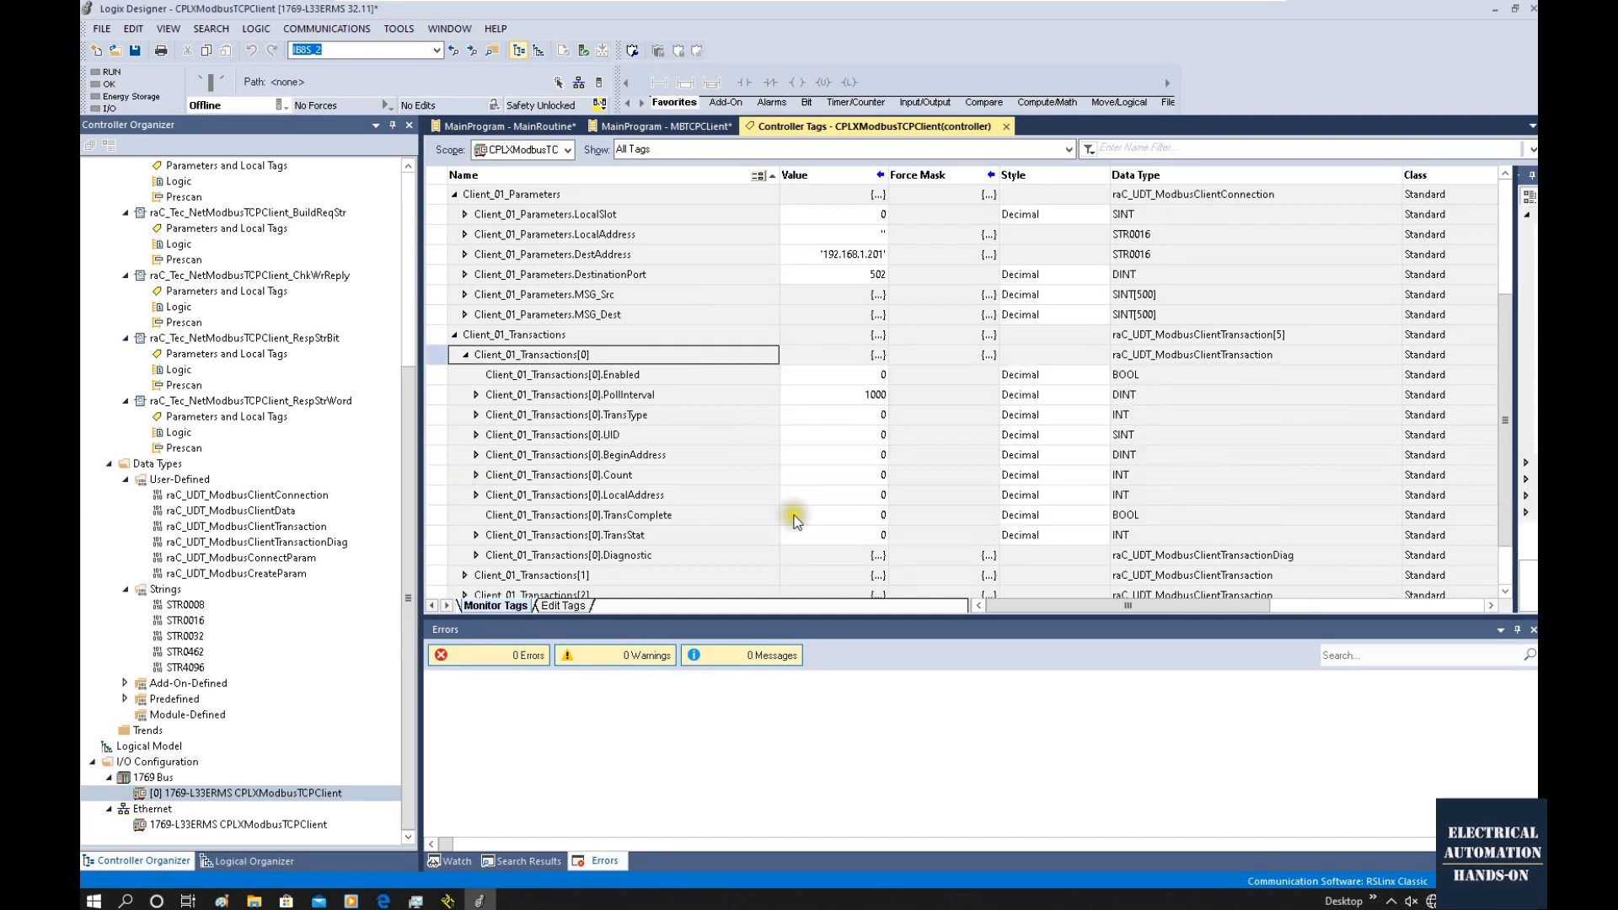
{"action": "left_click", "coordinate": [860, 362]}
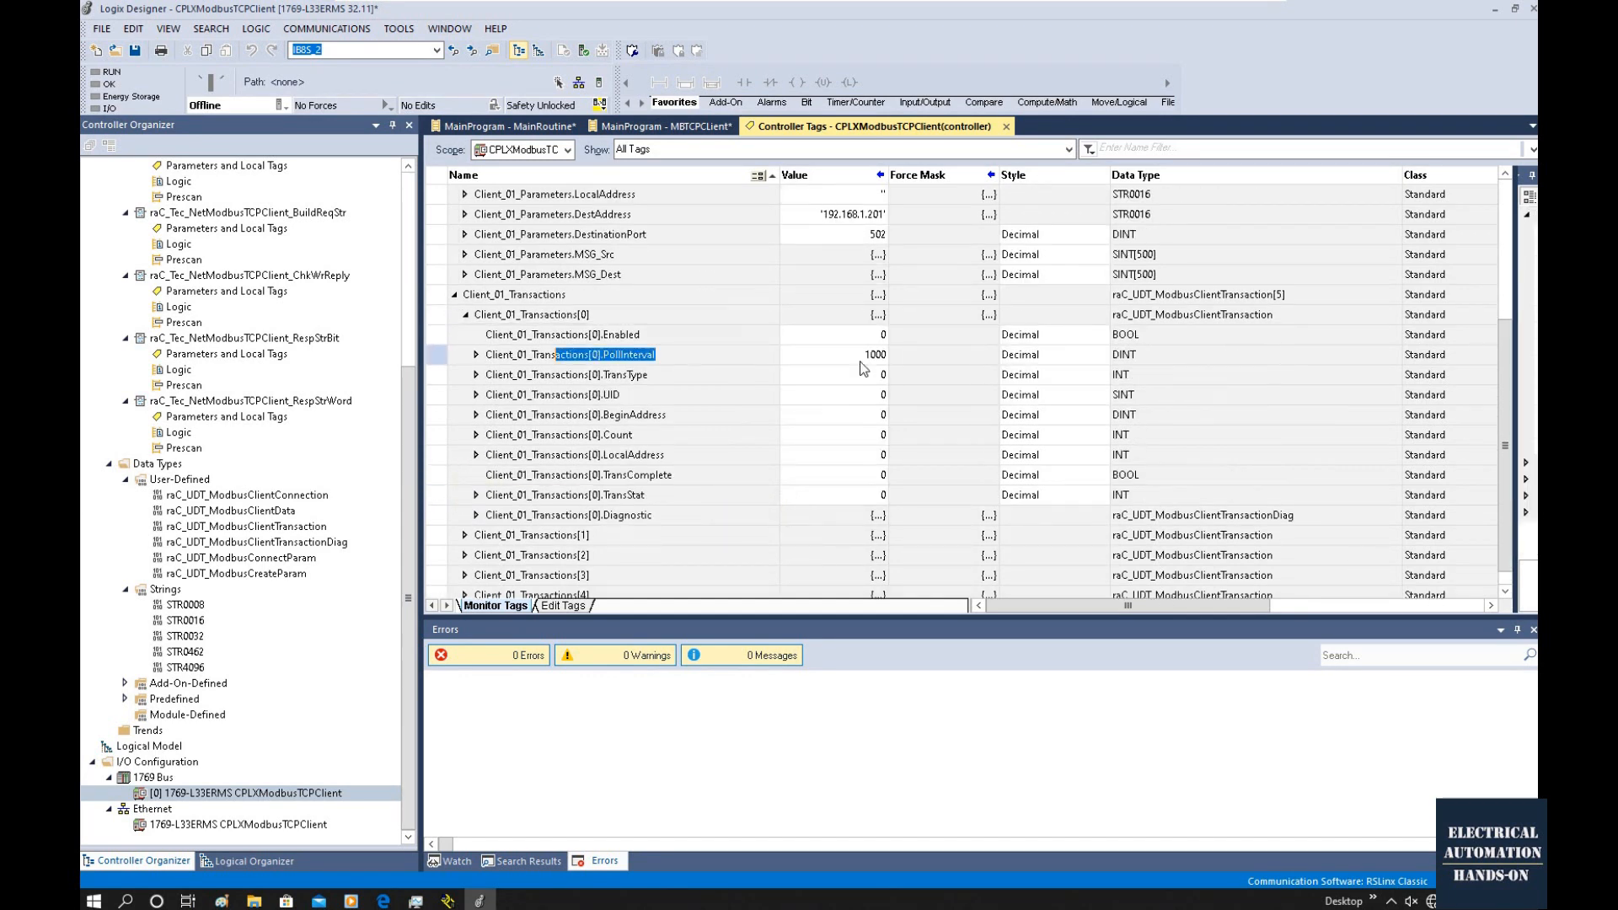
{"action": "left_click", "coordinate": [734, 357]}
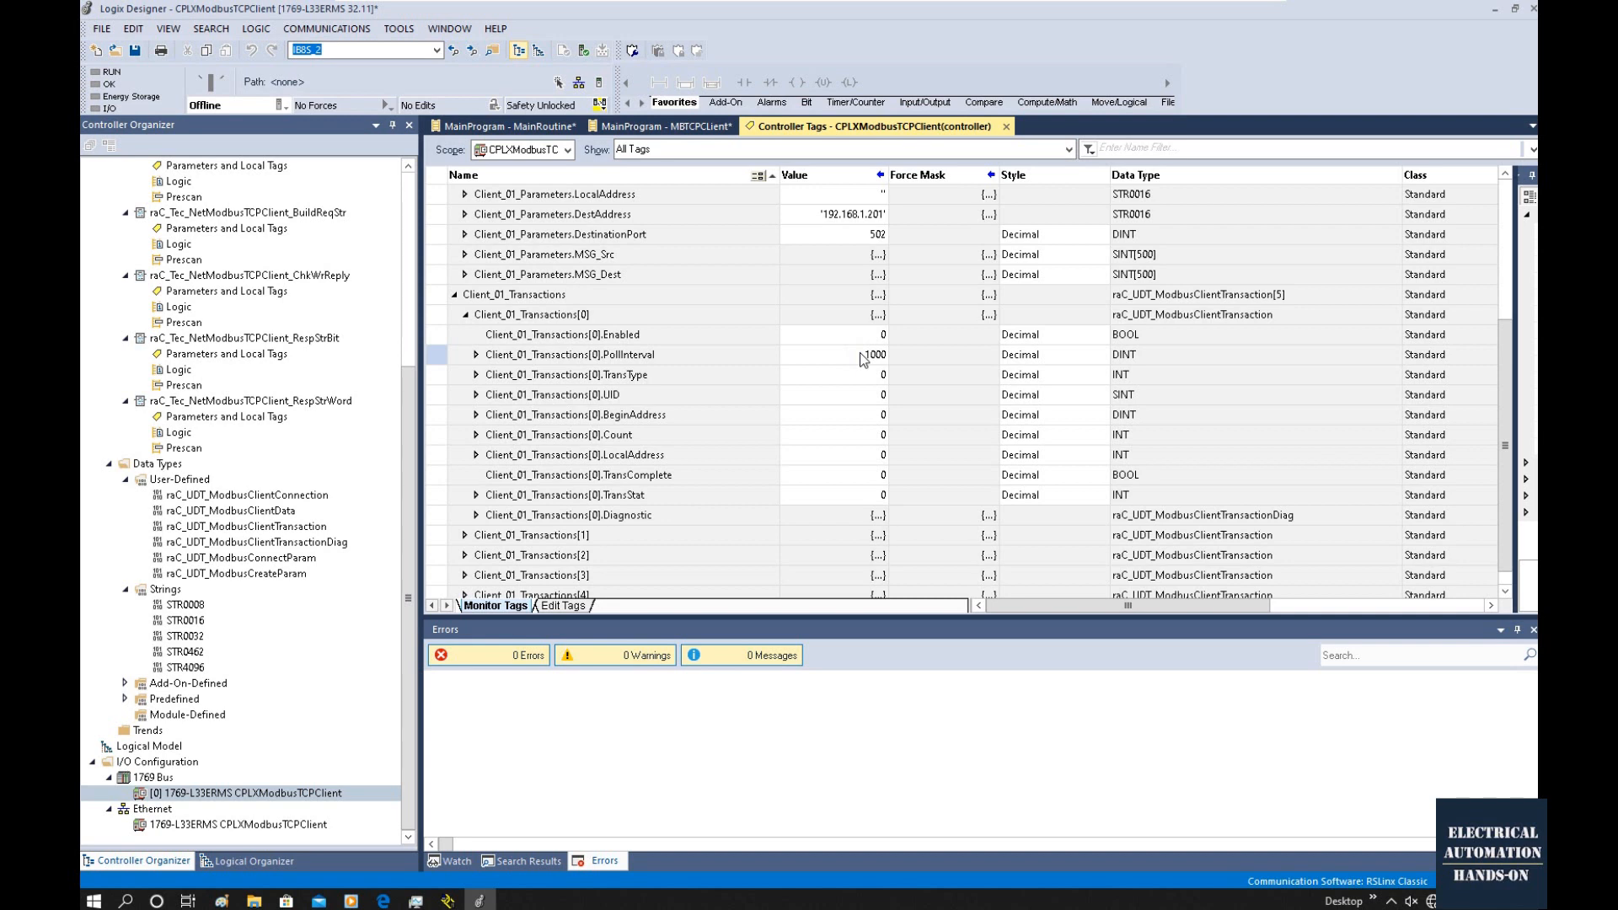
{"action": "left_click_drag", "start_coordinate": [860, 355], "coordinate": [933, 362]}
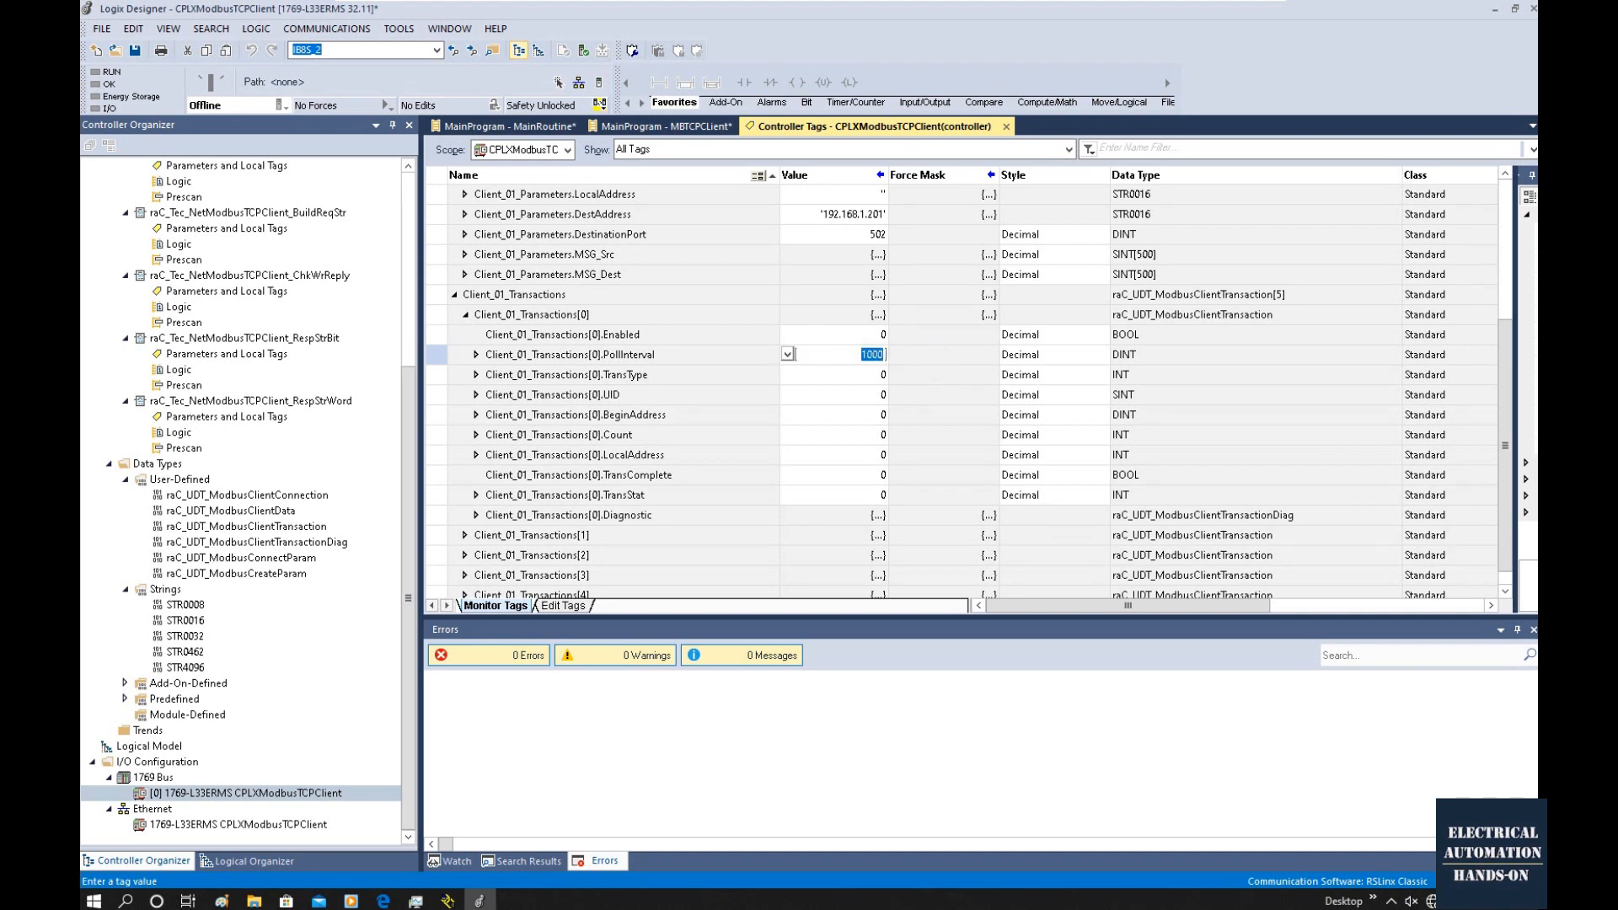
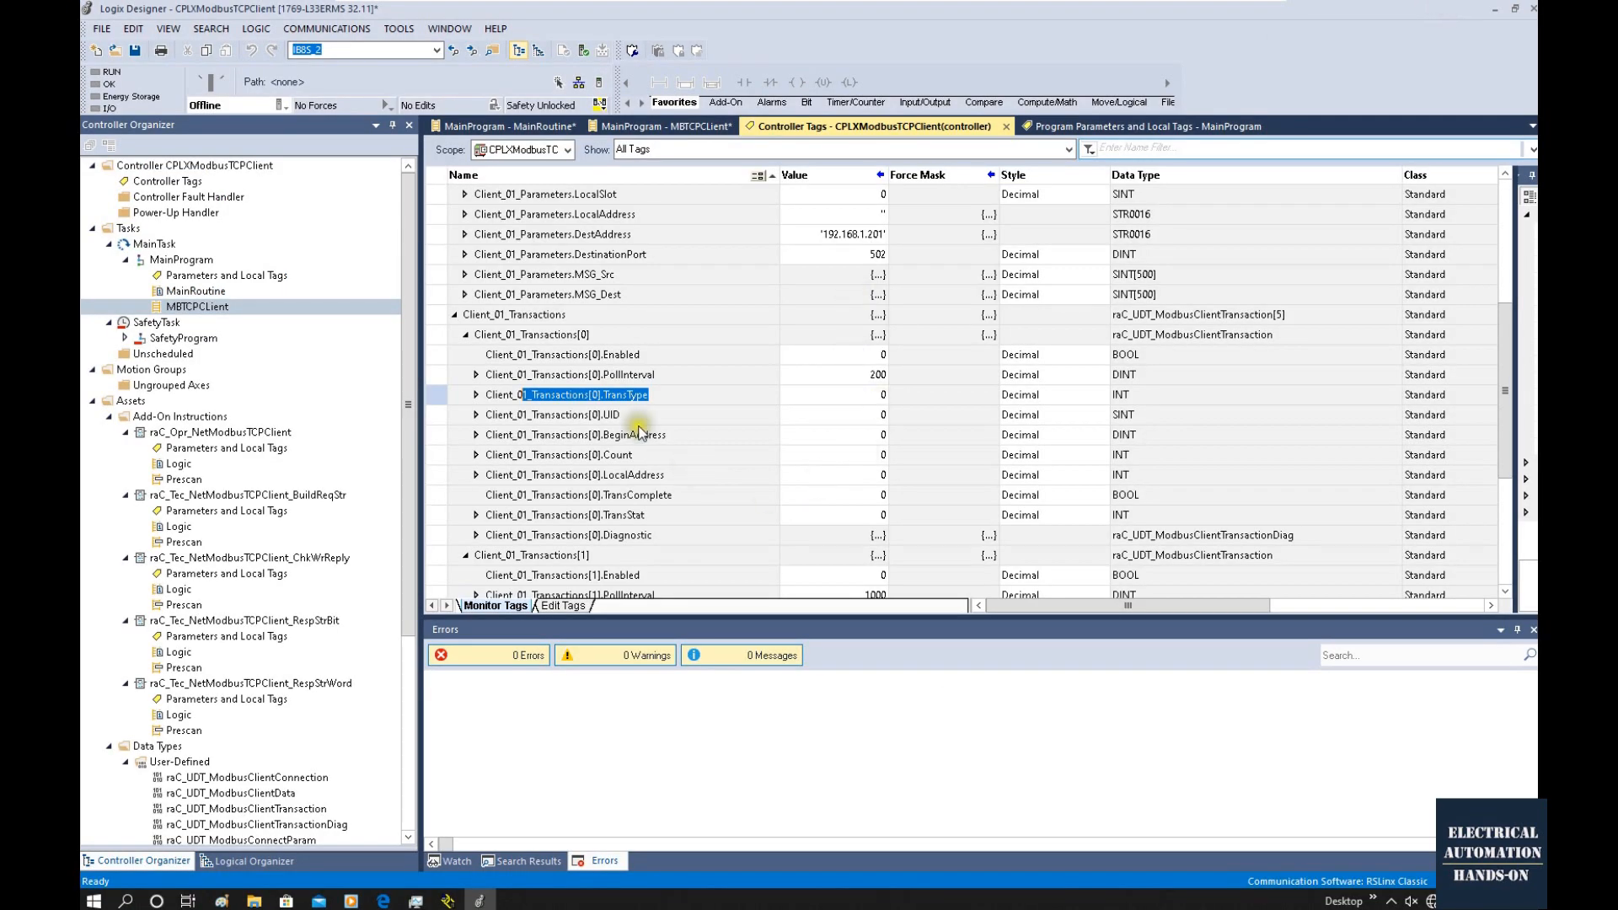
Set Client_01_Transactions[0].TransType to 3.
{"action": "left_click", "coordinate": [628, 374]}
{"action": "left_click", "coordinate": [603, 396]}
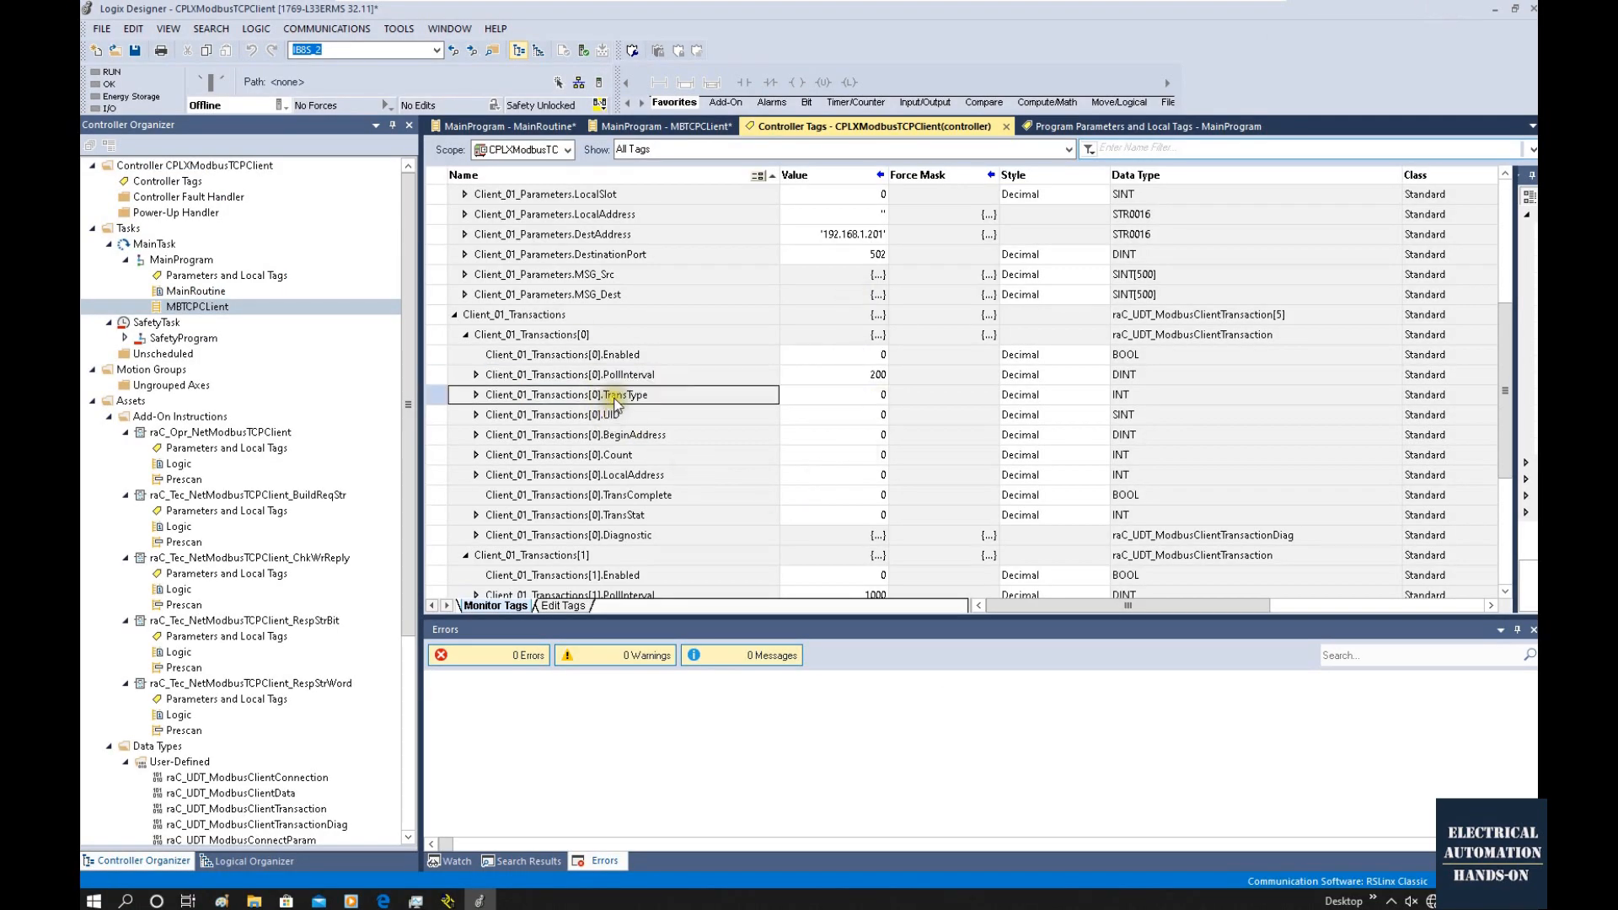
{"action": "left_click", "coordinate": [883, 396]}
{"action": "double_click", "coordinate": [883, 396]}
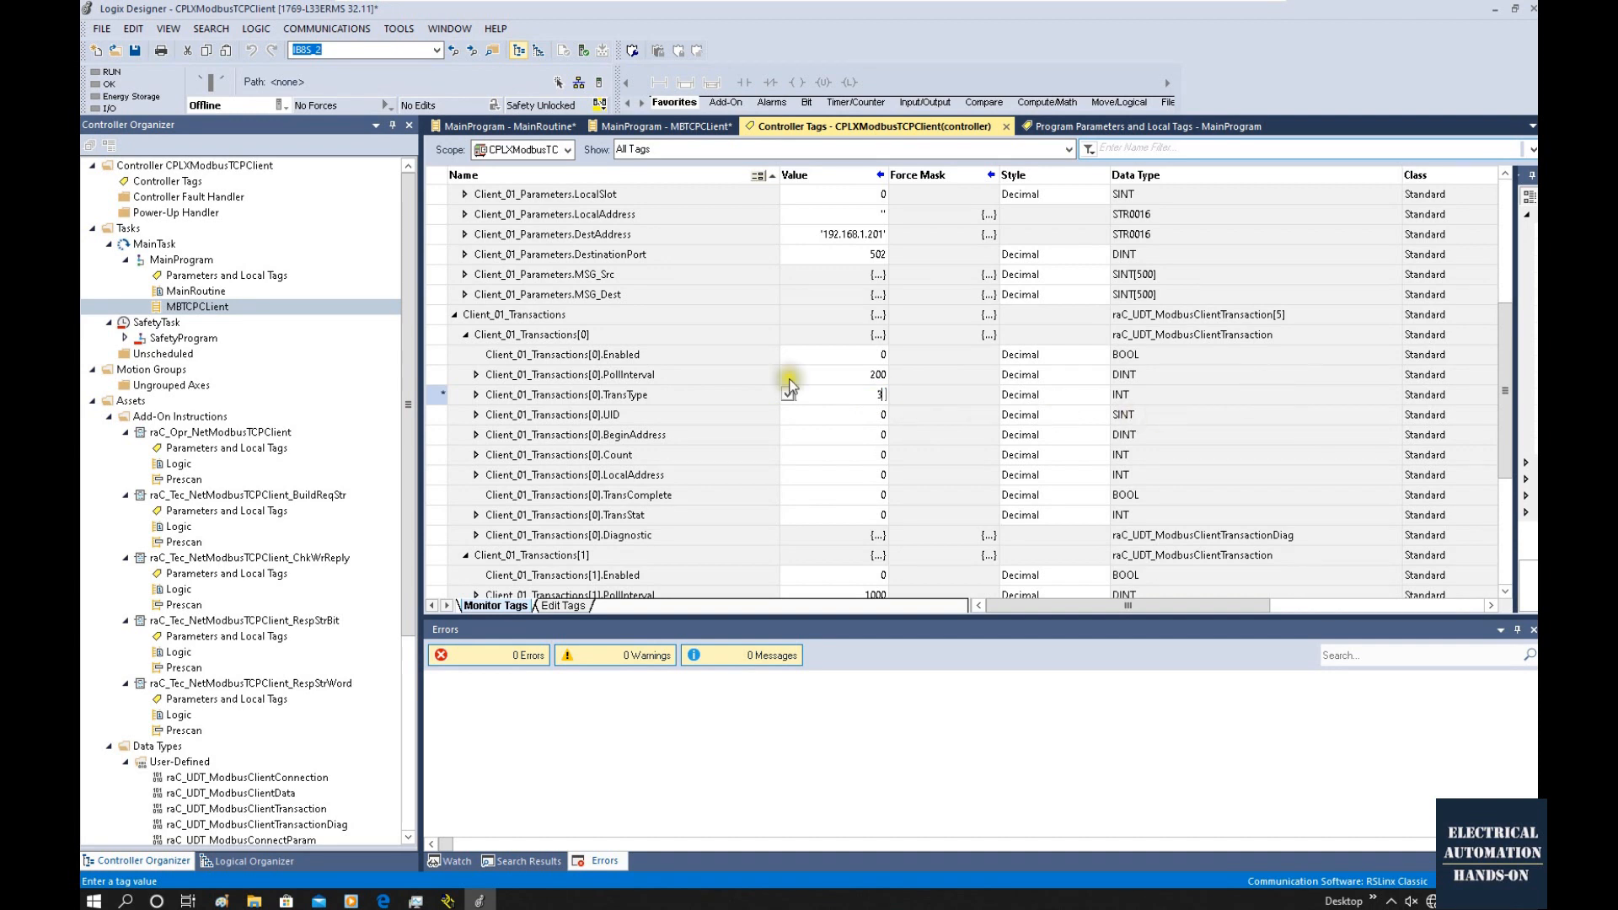
{"action": "key", "text": "Return"}
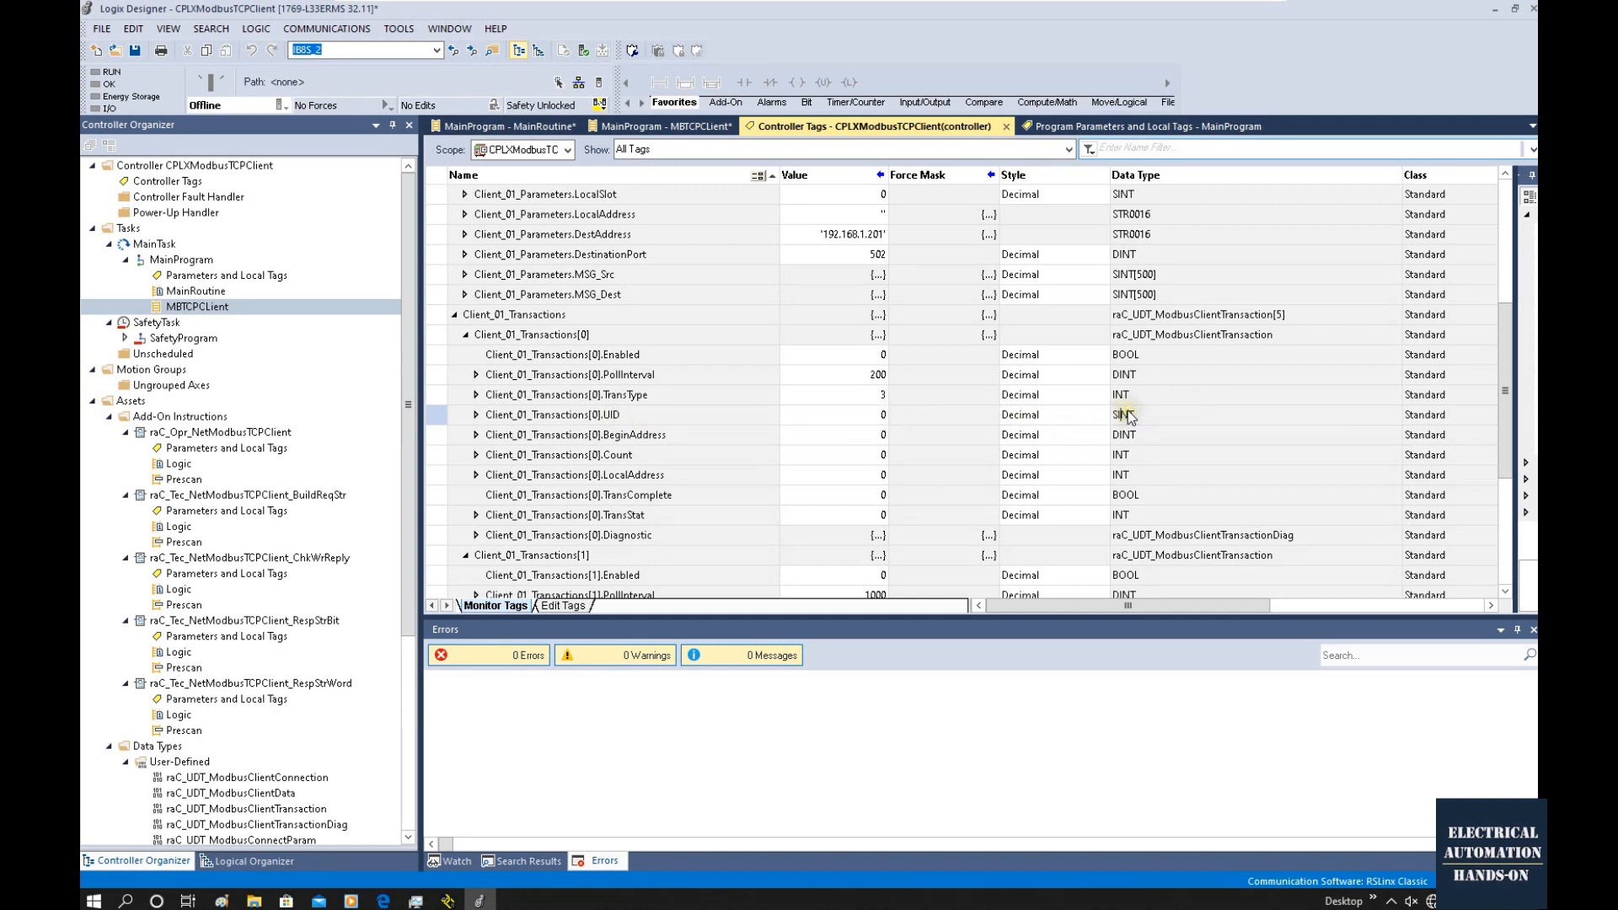
Examine the UID parameter of Client_01_Transactions[0].
{"action": "left_click", "coordinate": [830, 416]}
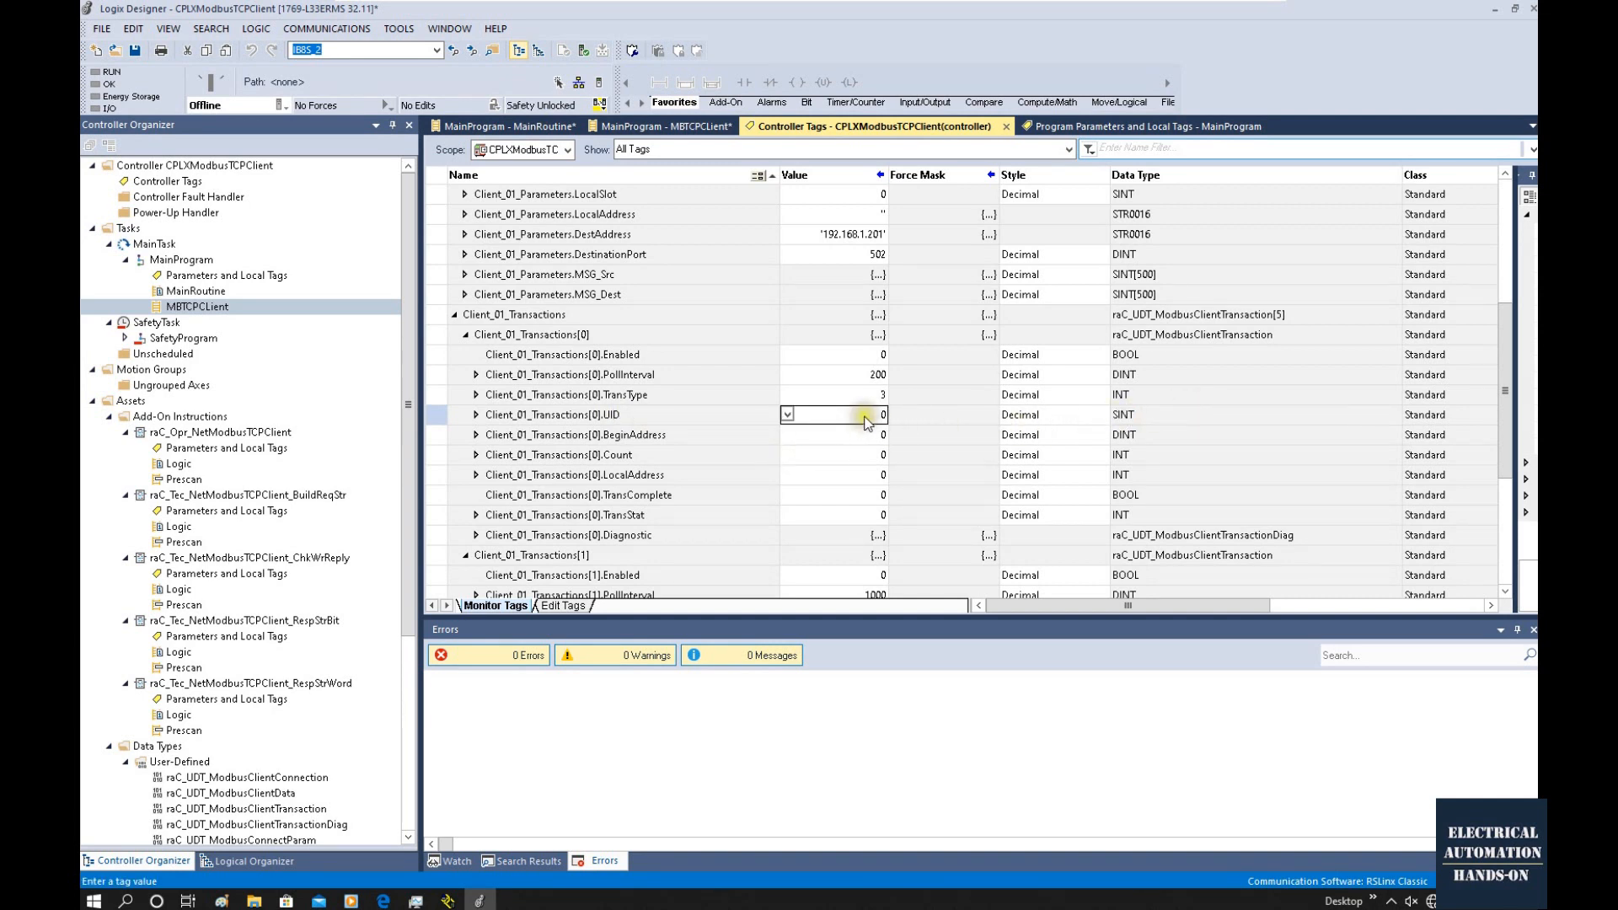
{"action": "left_click", "coordinate": [636, 419]}
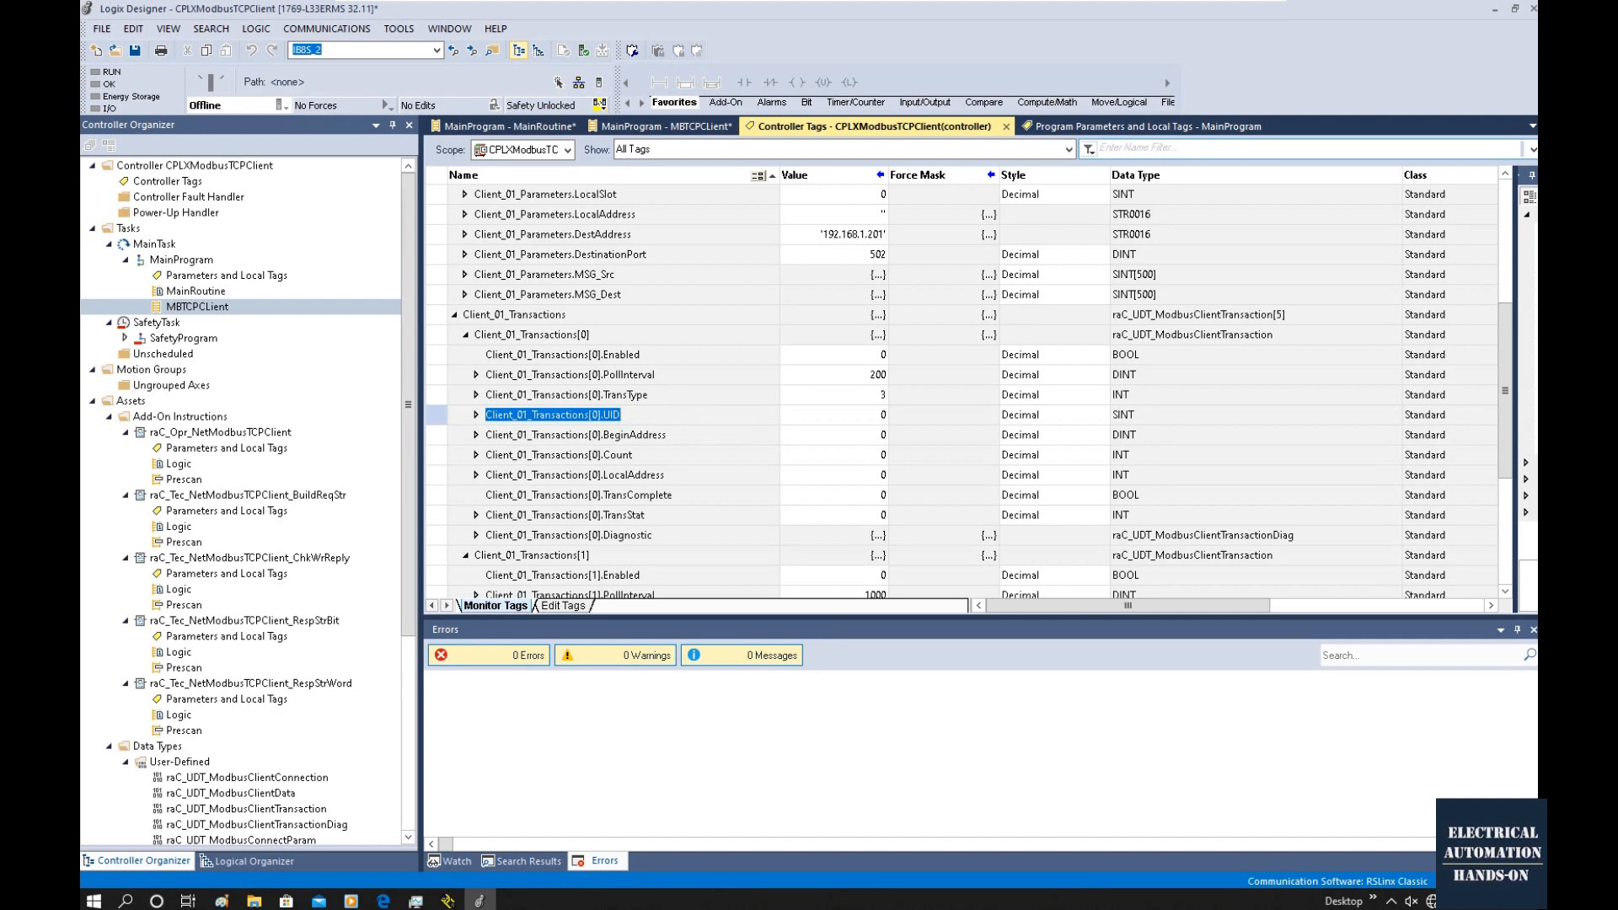
{"action": "left_click", "coordinate": [880, 415]}
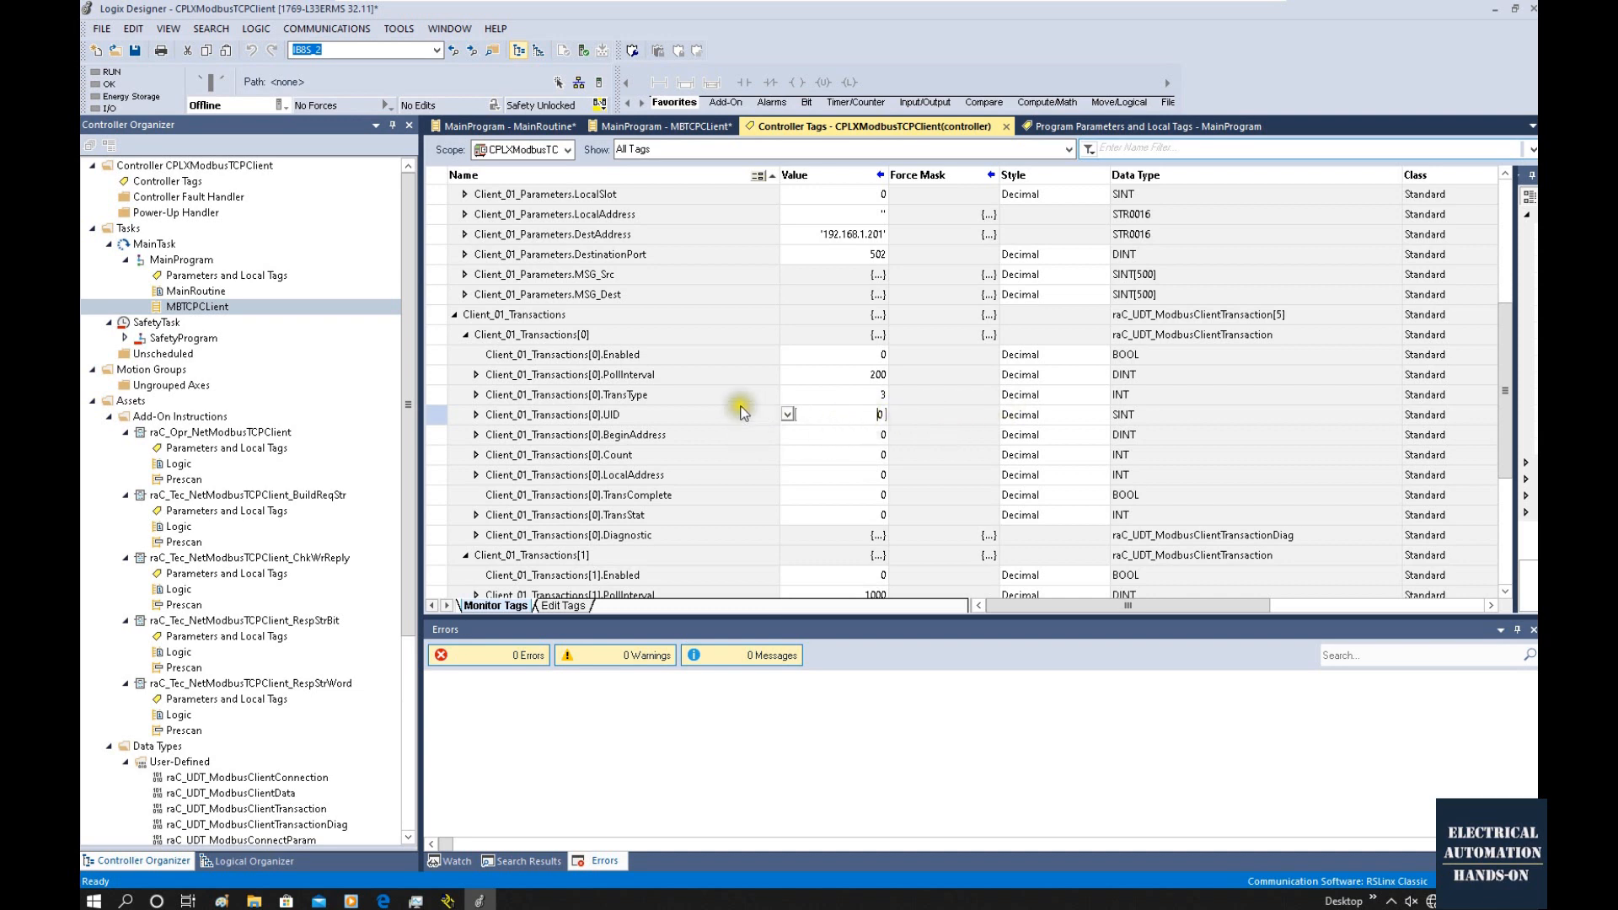
{"action": "left_click", "coordinate": [431, 413]}
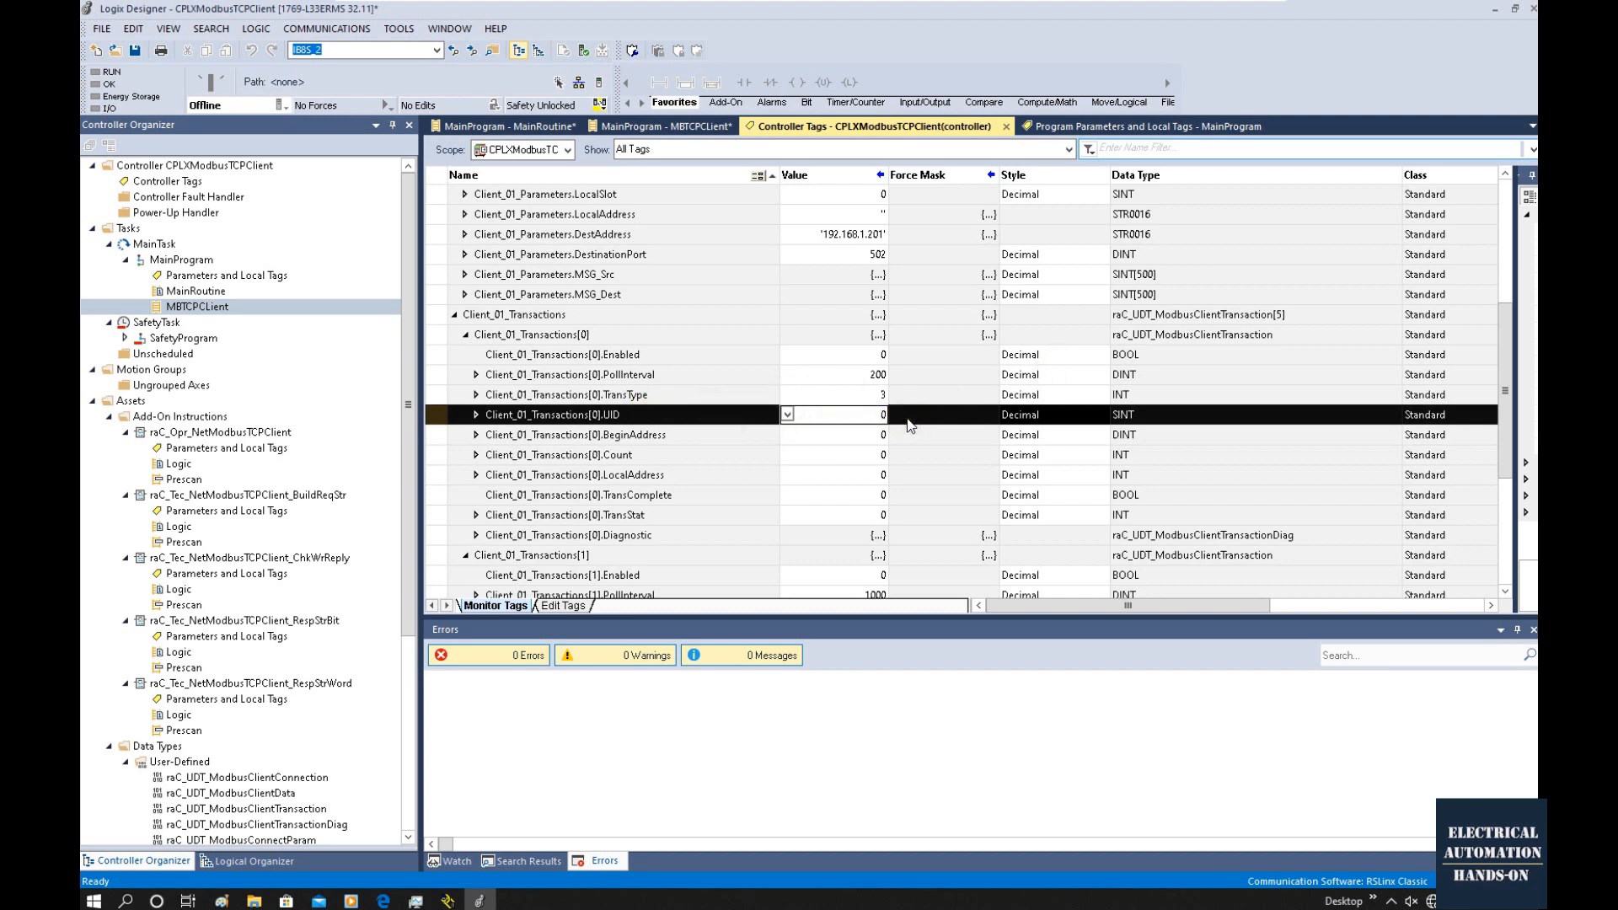
Examine BeginAddress and Count of Client_01_Transactions[0] and read their descriptions in the Modbus TCP Client AOI manual in PDF-XChange Viewer.
{"action": "left_click", "coordinate": [636, 436]}
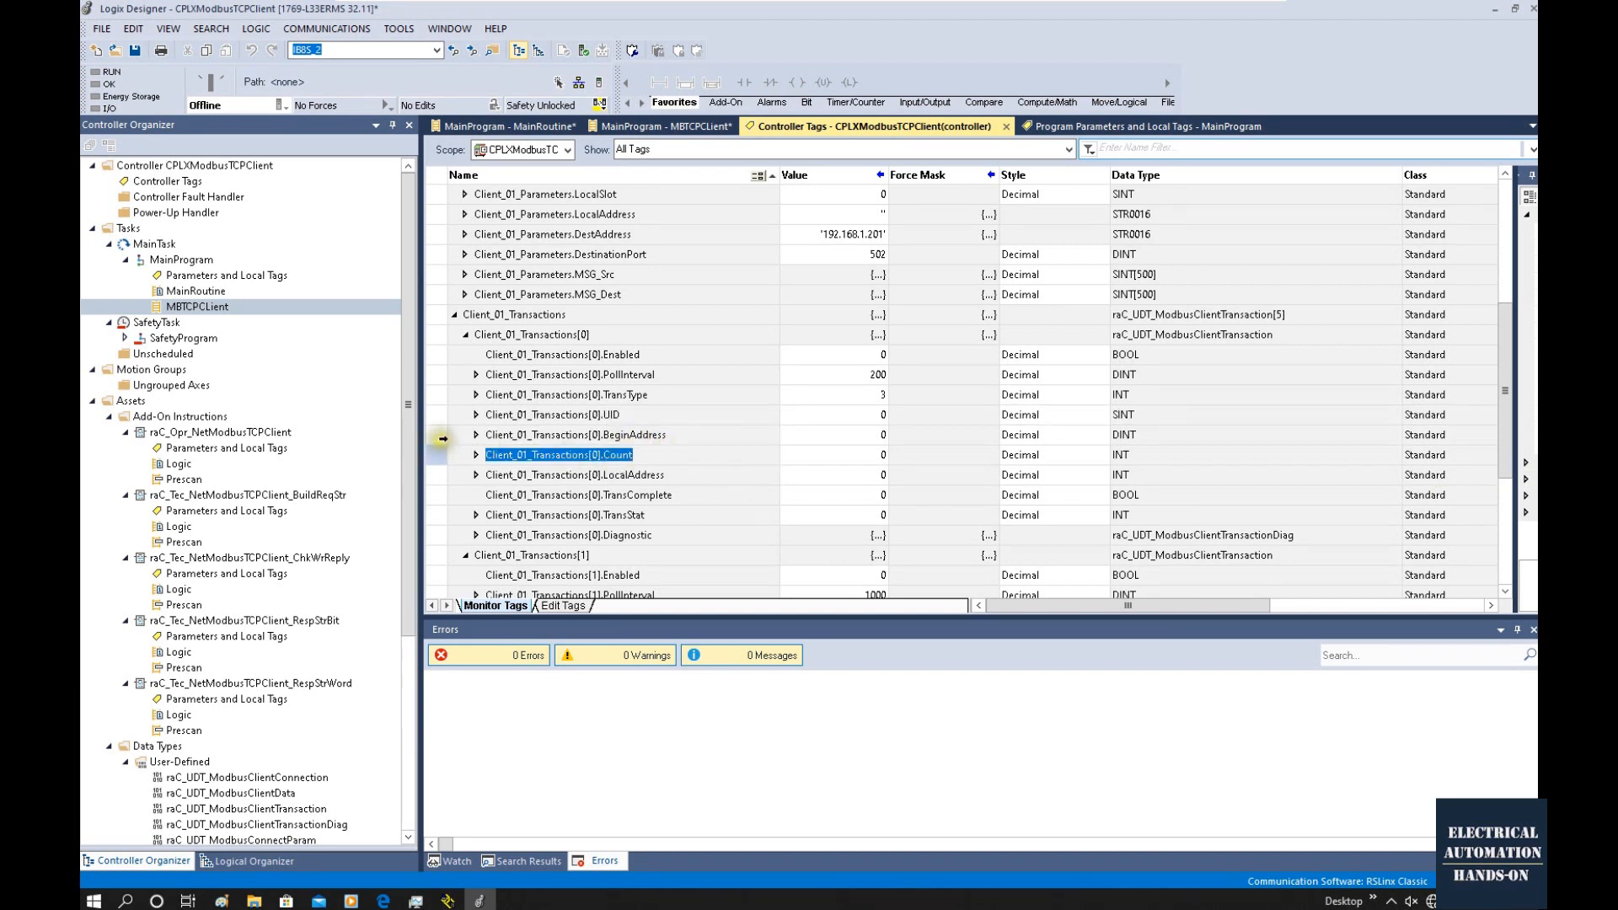
{"action": "left_click", "coordinate": [437, 434]}
{"action": "left_click_drag", "start_coordinate": [436, 440], "coordinate": [437, 456]}
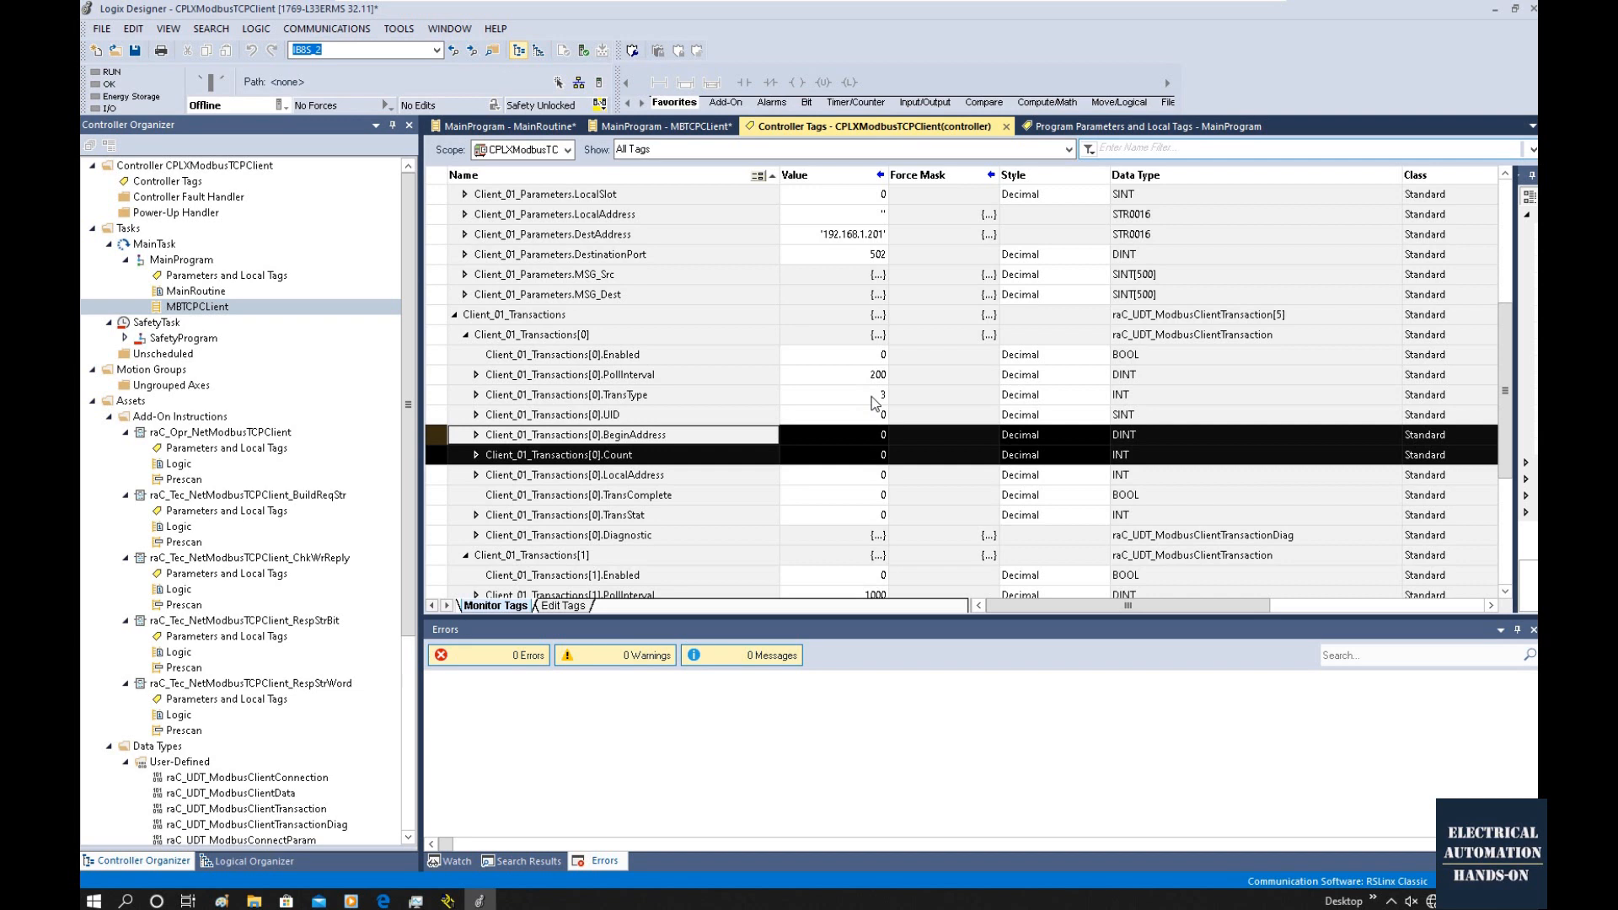
{"action": "left_click", "coordinate": [802, 453]}
{"action": "left_click", "coordinate": [622, 437]}
{"action": "left_click", "coordinate": [642, 462]}
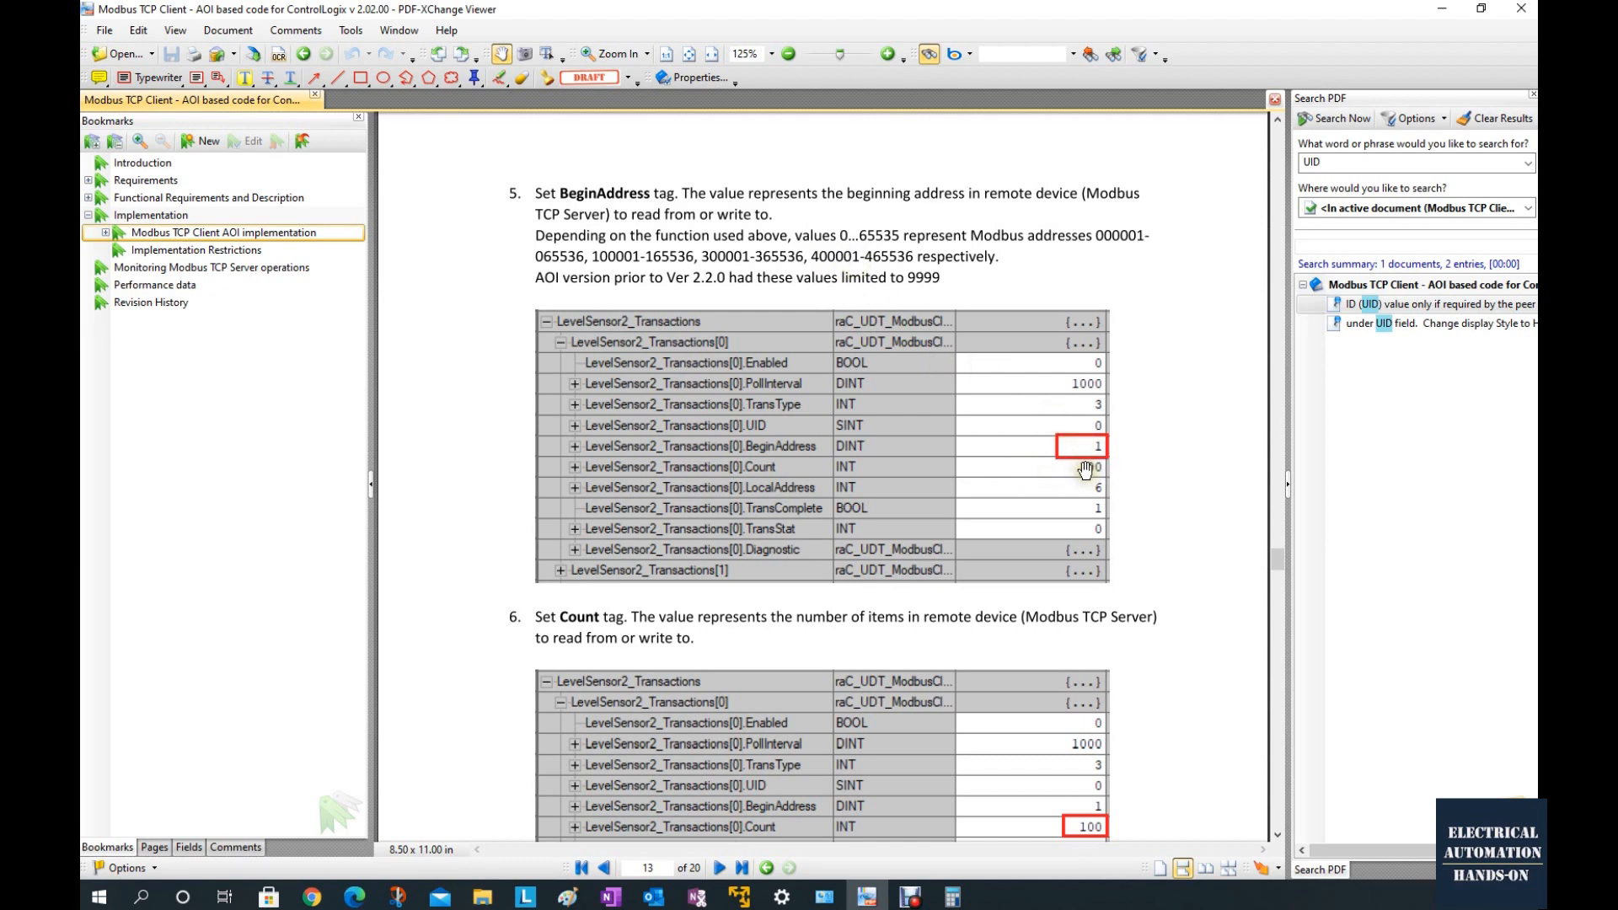
{"action": "scroll", "coordinate": [1095, 379], "scroll_direction": "down", "scroll_amount": 1}
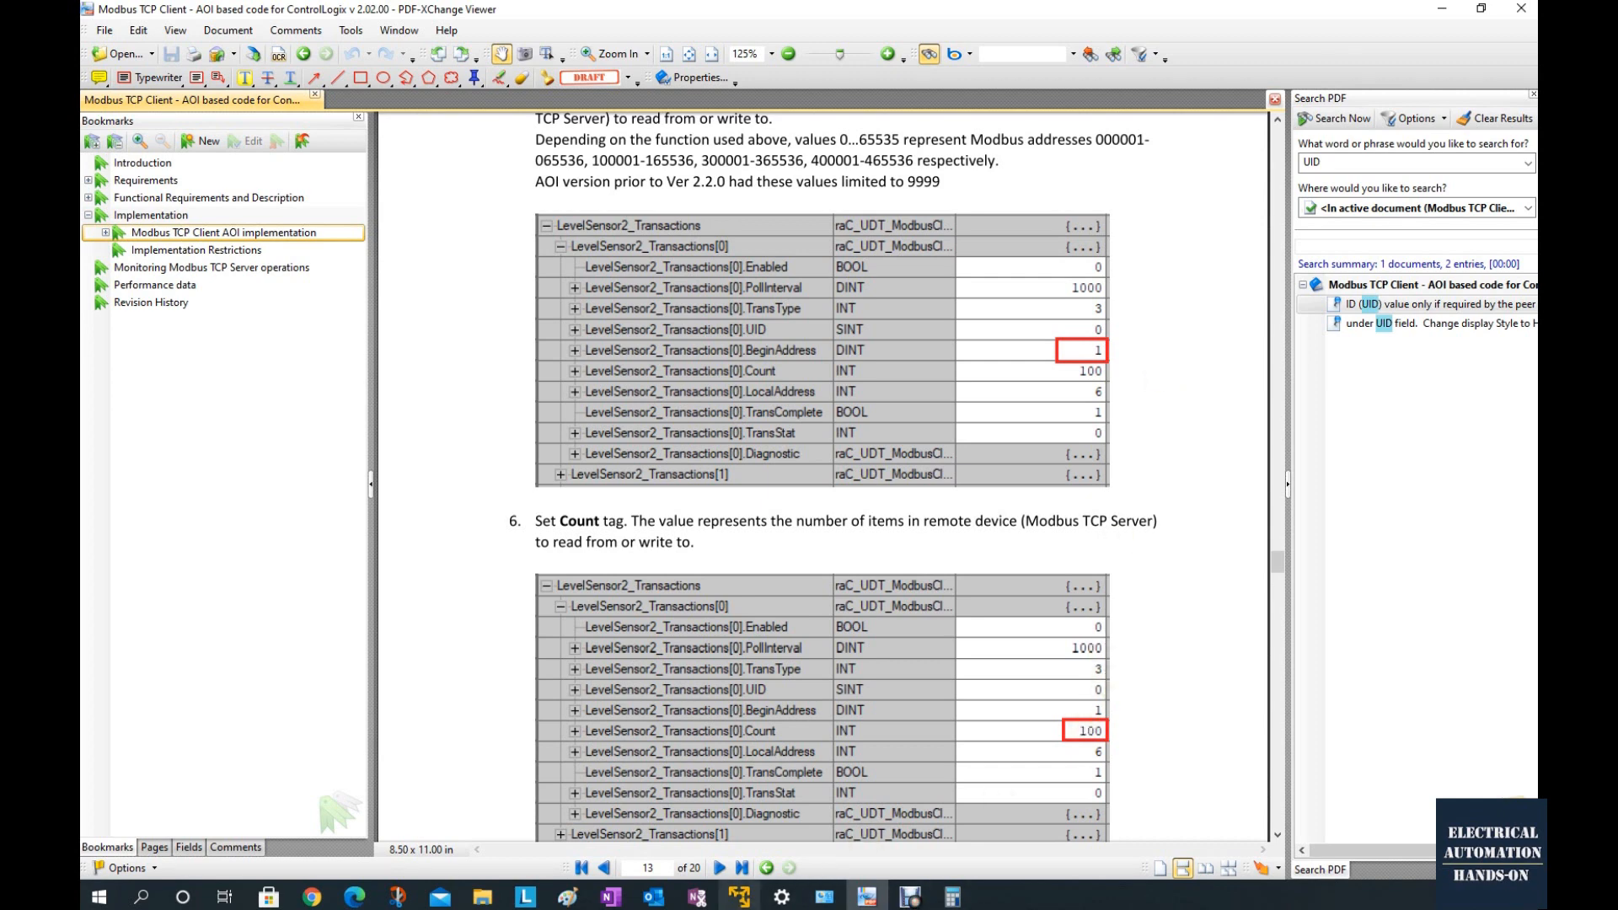
Return to Logix Designer and set Client_01_Transactions[0].BeginAddress to 1 and Client_01_Transactions[0].Count to 20.
{"action": "left_click", "coordinate": [742, 899]}
{"action": "left_click", "coordinate": [940, 474]}
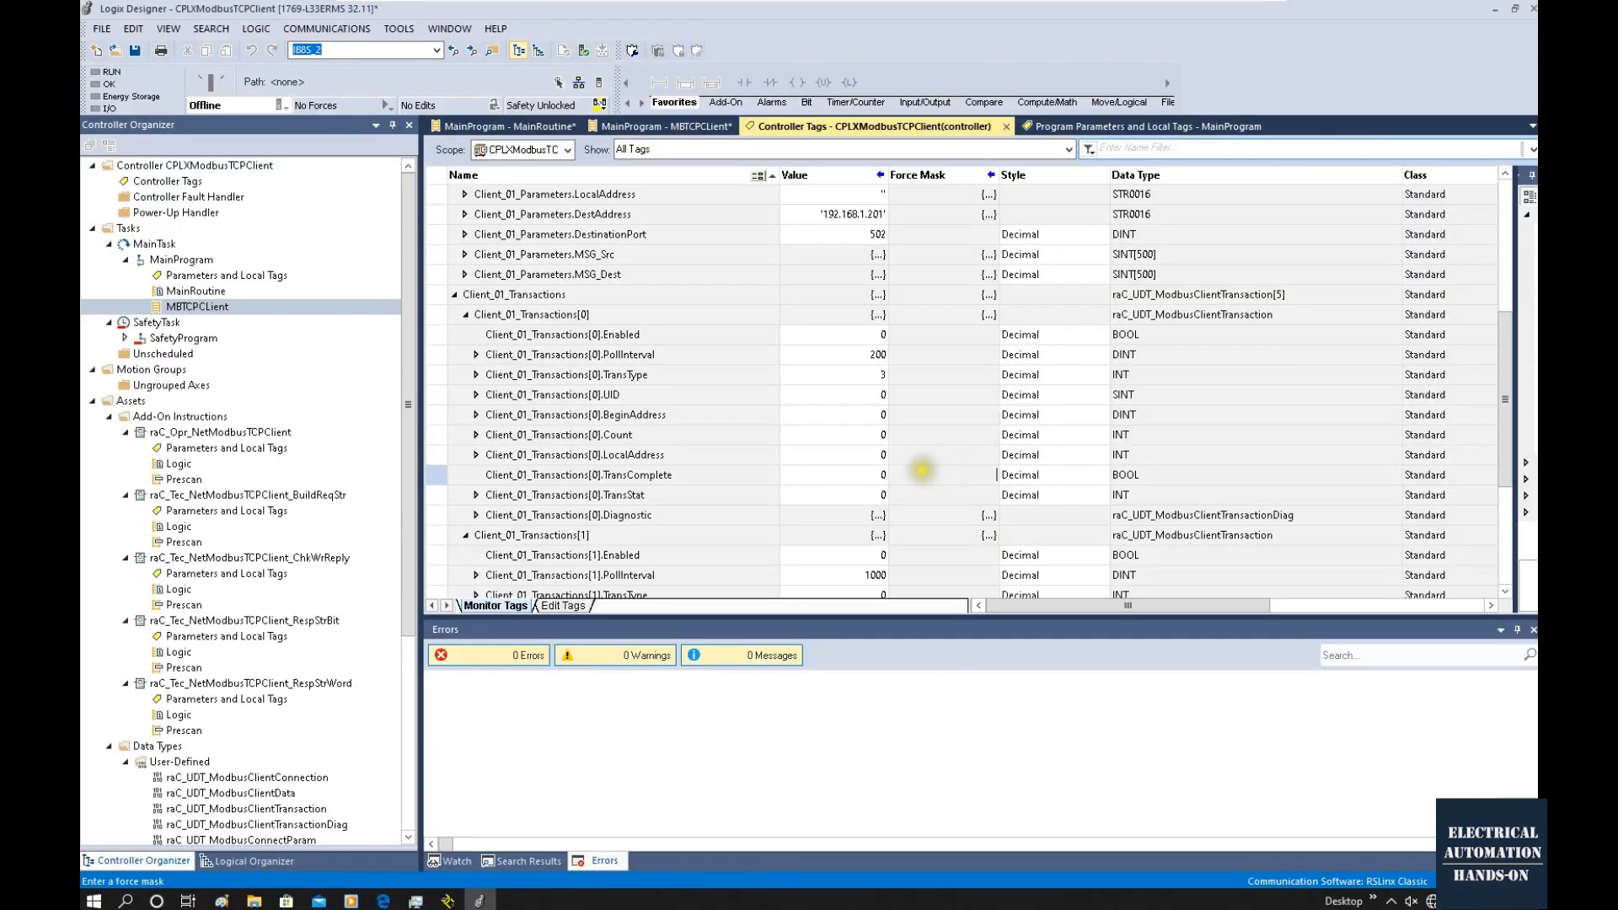
{"action": "left_click", "coordinate": [709, 417]}
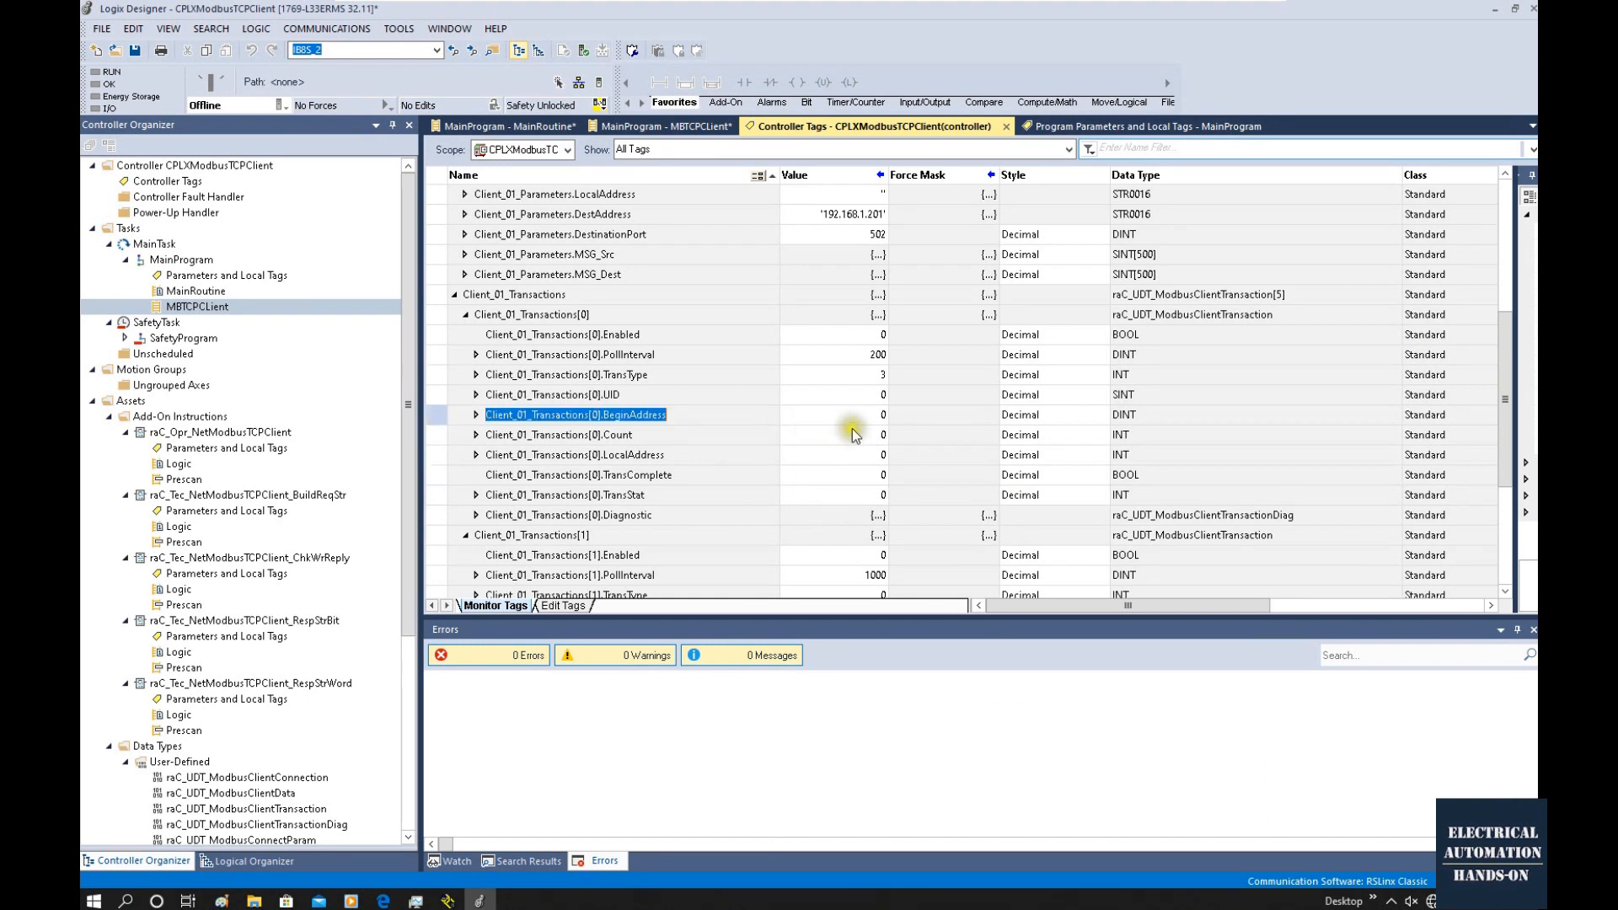
{"action": "left_click", "coordinate": [876, 415]}
{"action": "left_click_drag", "start_coordinate": [877, 414], "coordinate": [898, 415]}
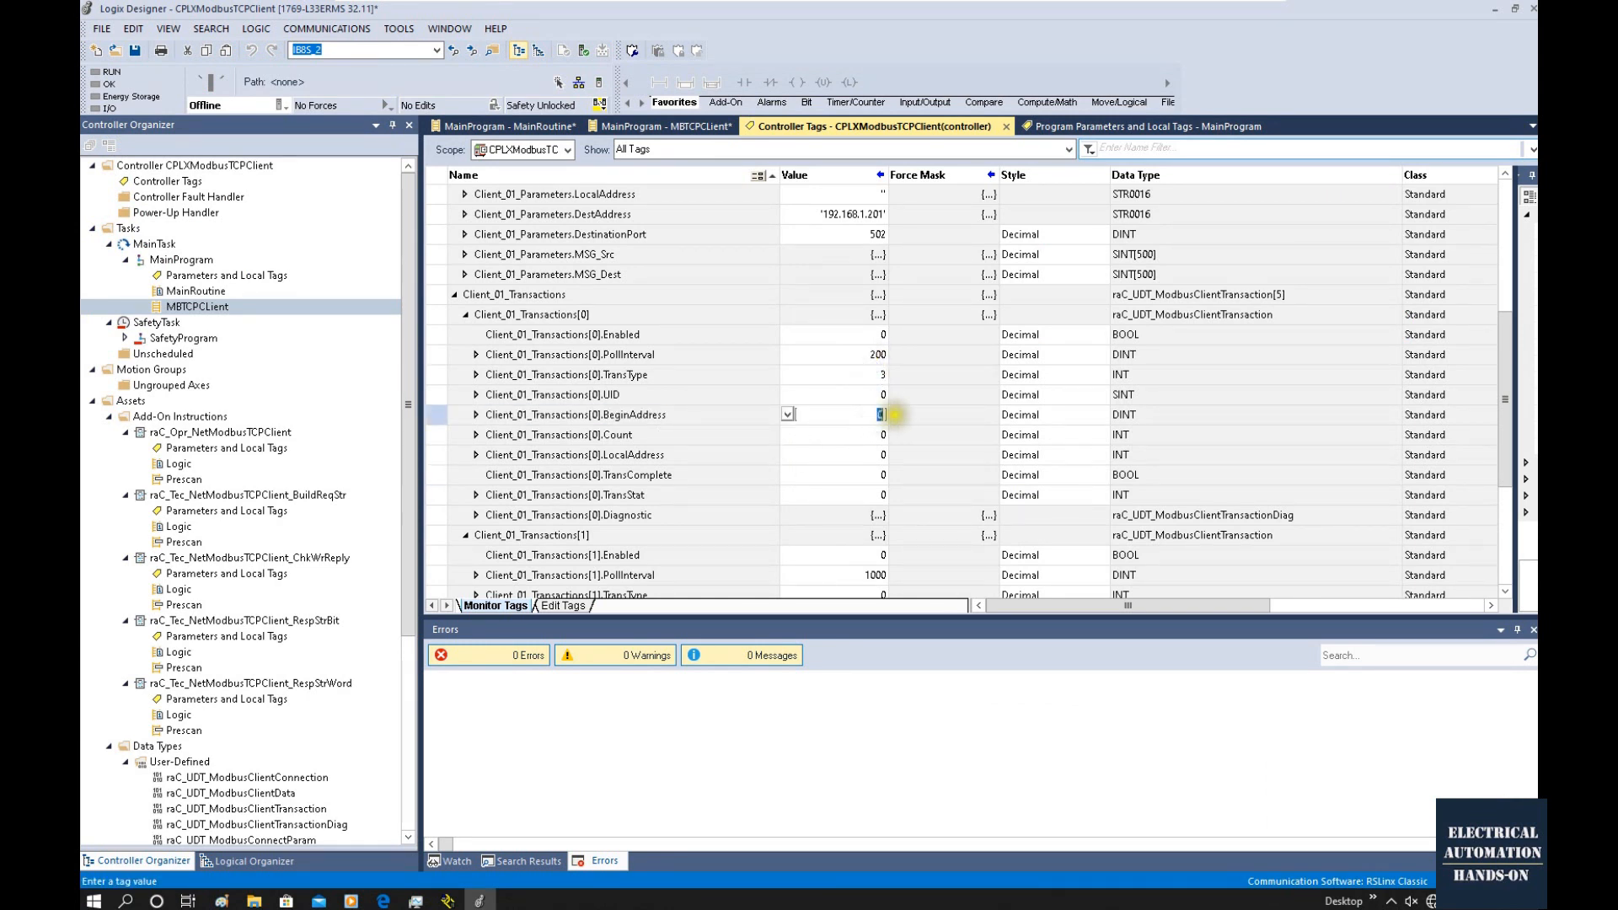
{"action": "left_click", "coordinate": [947, 412]}
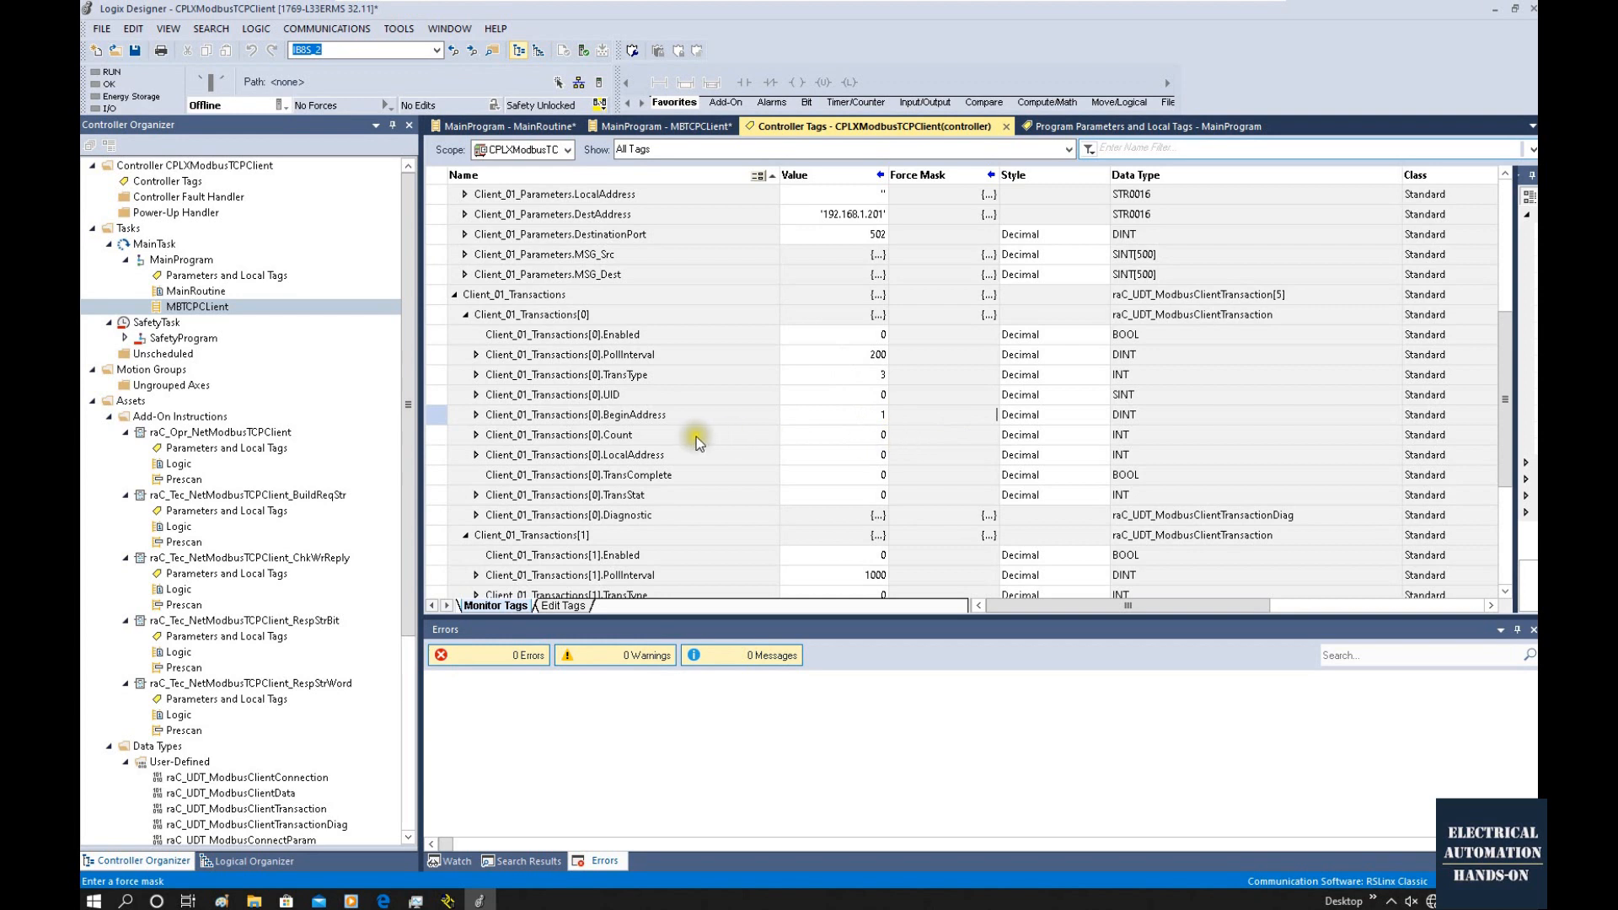
{"action": "left_click", "coordinate": [842, 435]}
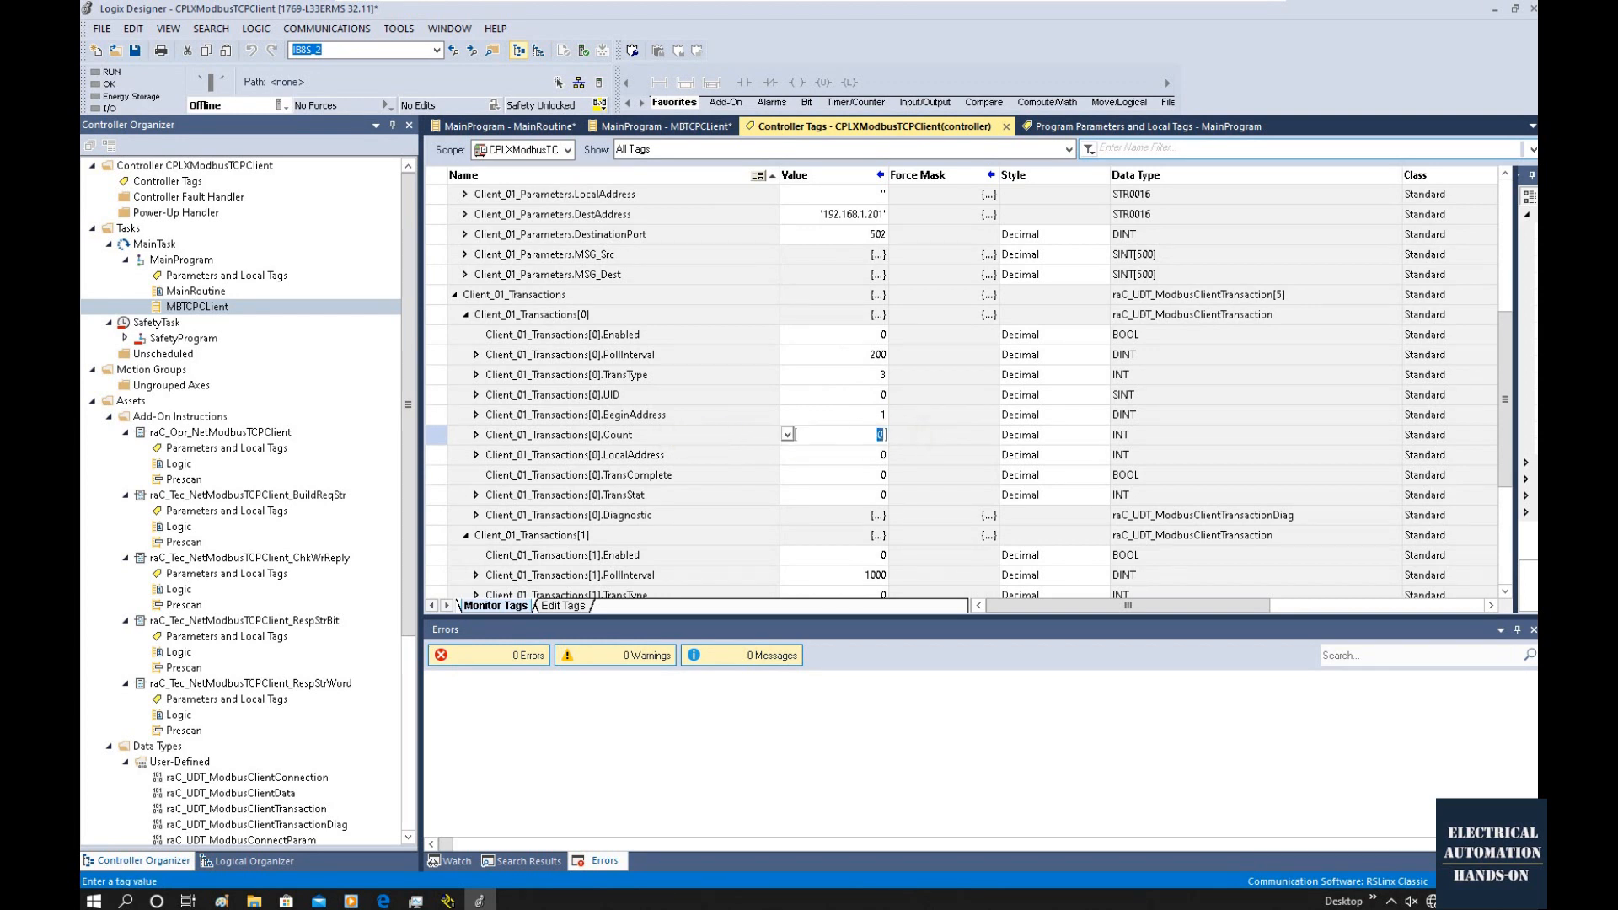
{"action": "key", "text": "Return"}
Set Client_01_Transactions[1].PollInterval to 200 and Client_01_Transactions[1].TransType to 16.
{"action": "scroll", "coordinate": [808, 260], "scroll_direction": "down", "scroll_amount": 2}
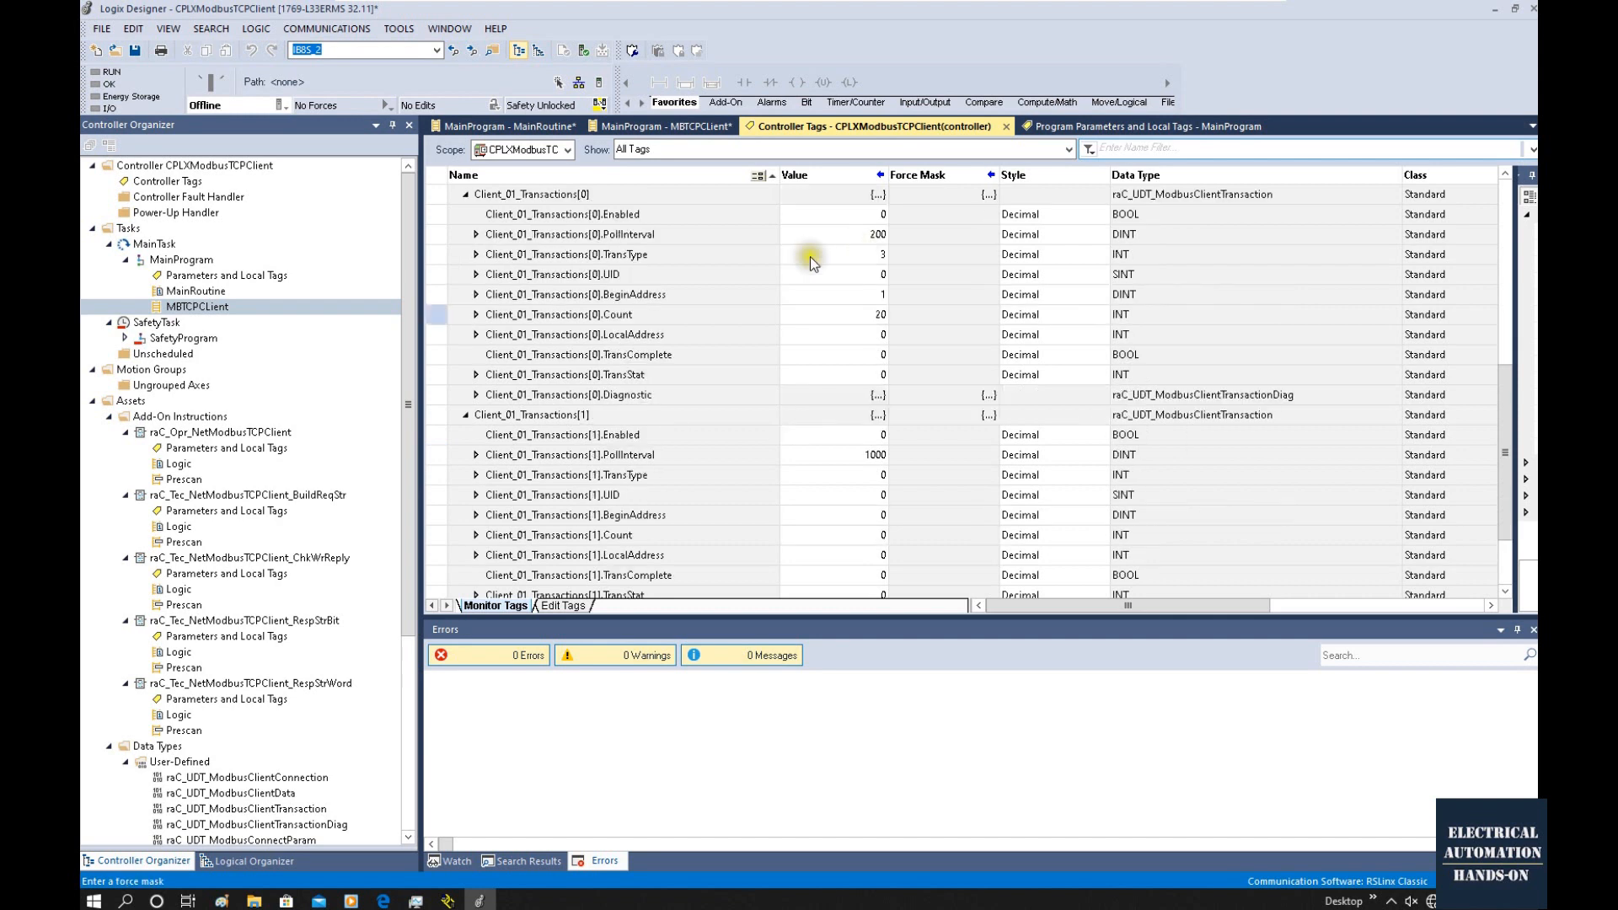
{"action": "left_click", "coordinate": [562, 415]}
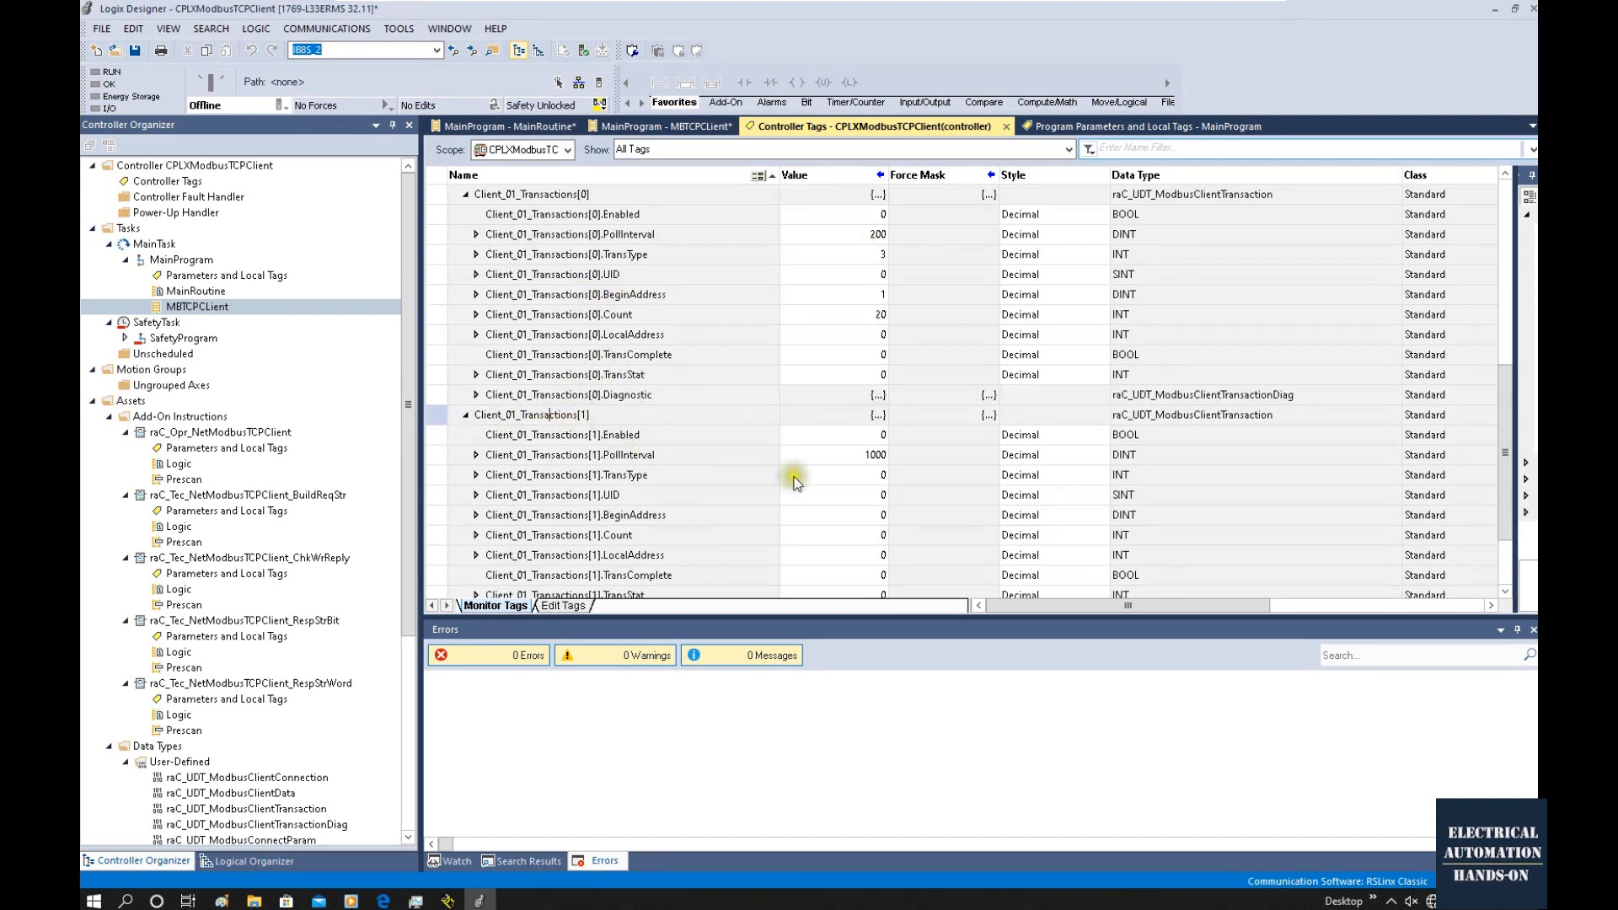
{"action": "left_click", "coordinate": [856, 455]}
{"action": "left_click", "coordinate": [856, 455]}
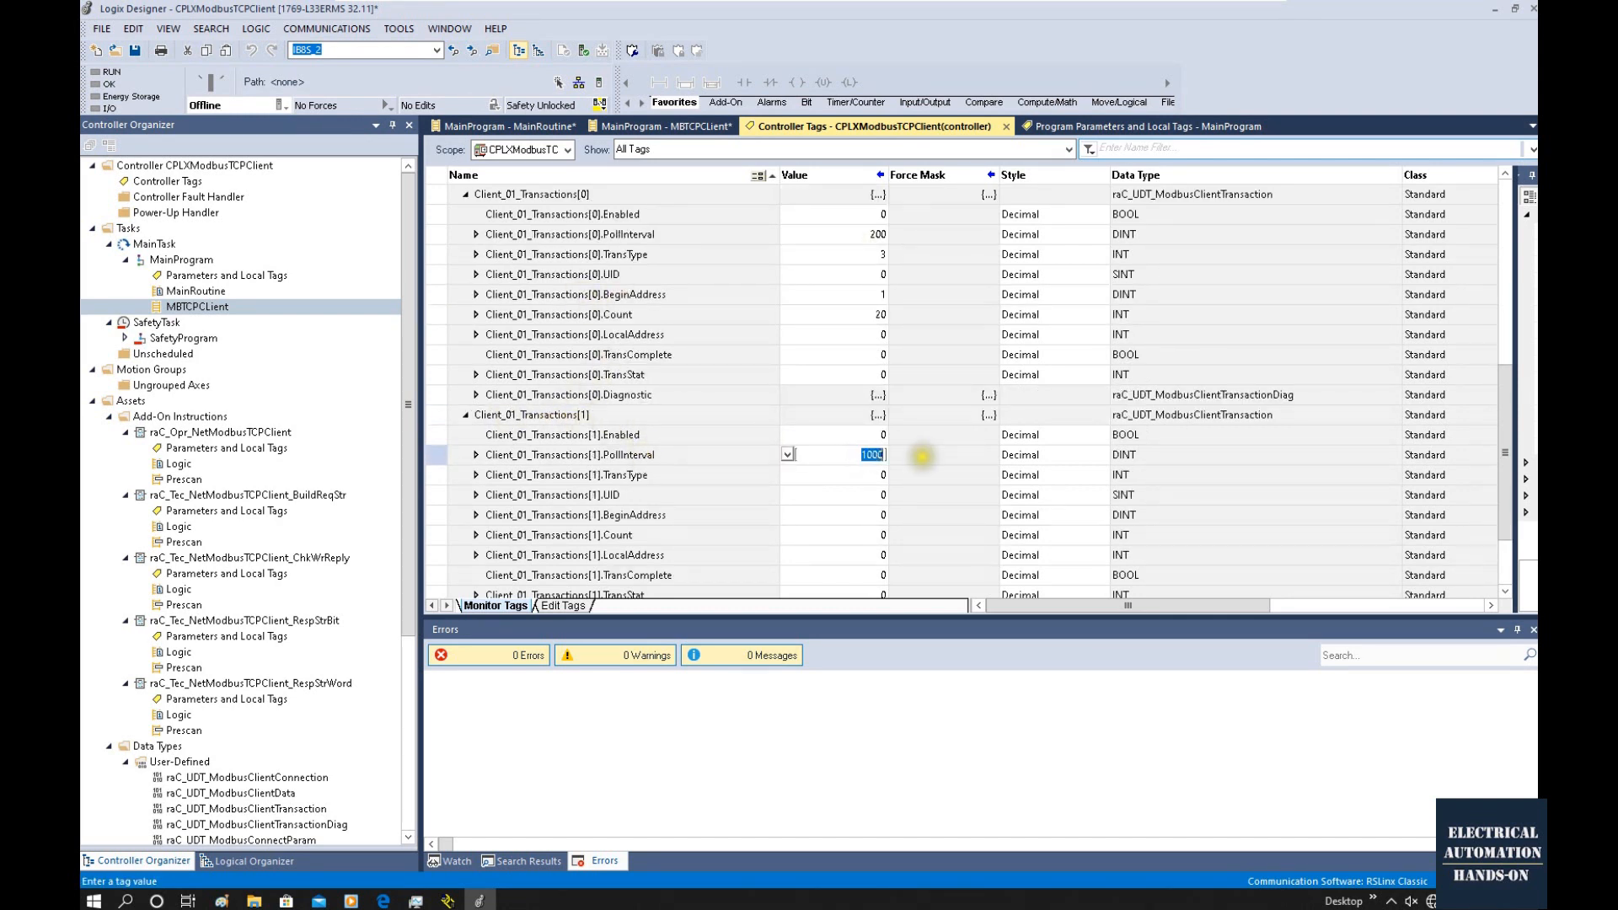
{"action": "key", "text": "Return"}
{"action": "left_click", "coordinate": [861, 476]}
{"action": "left_click", "coordinate": [861, 475]}
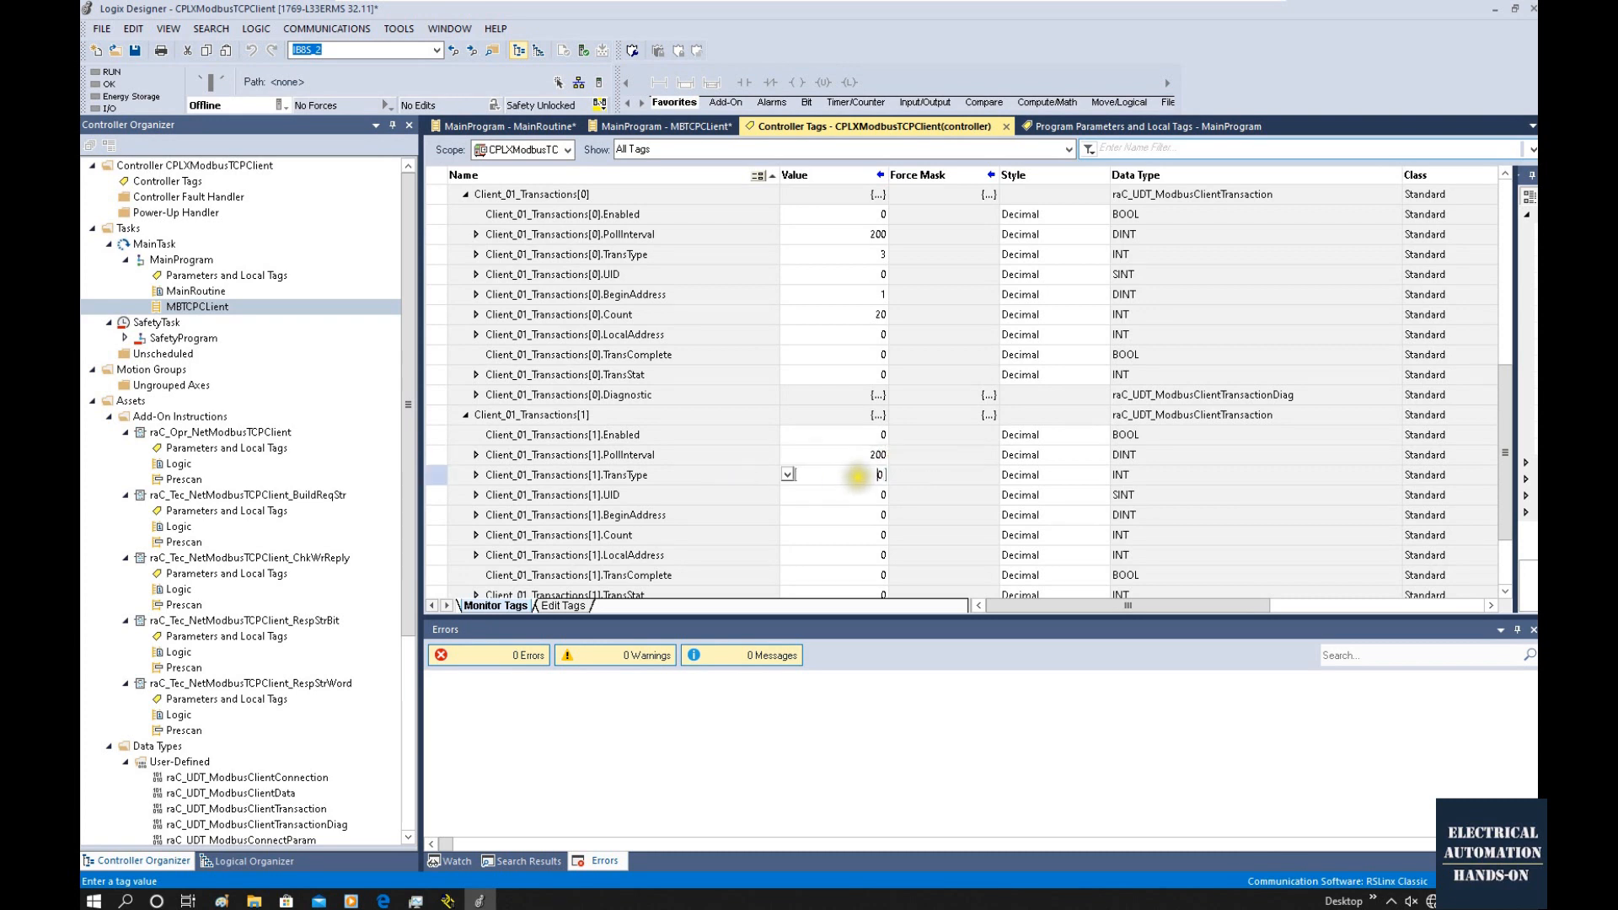
{"action": "type", "text": "16"}
{"action": "key", "text": "Return"}
Set Client_01_Transactions[1].BeginAddress to 21 and Client_01_Transactions[1].Count to 20.
{"action": "left_click", "coordinate": [670, 523]}
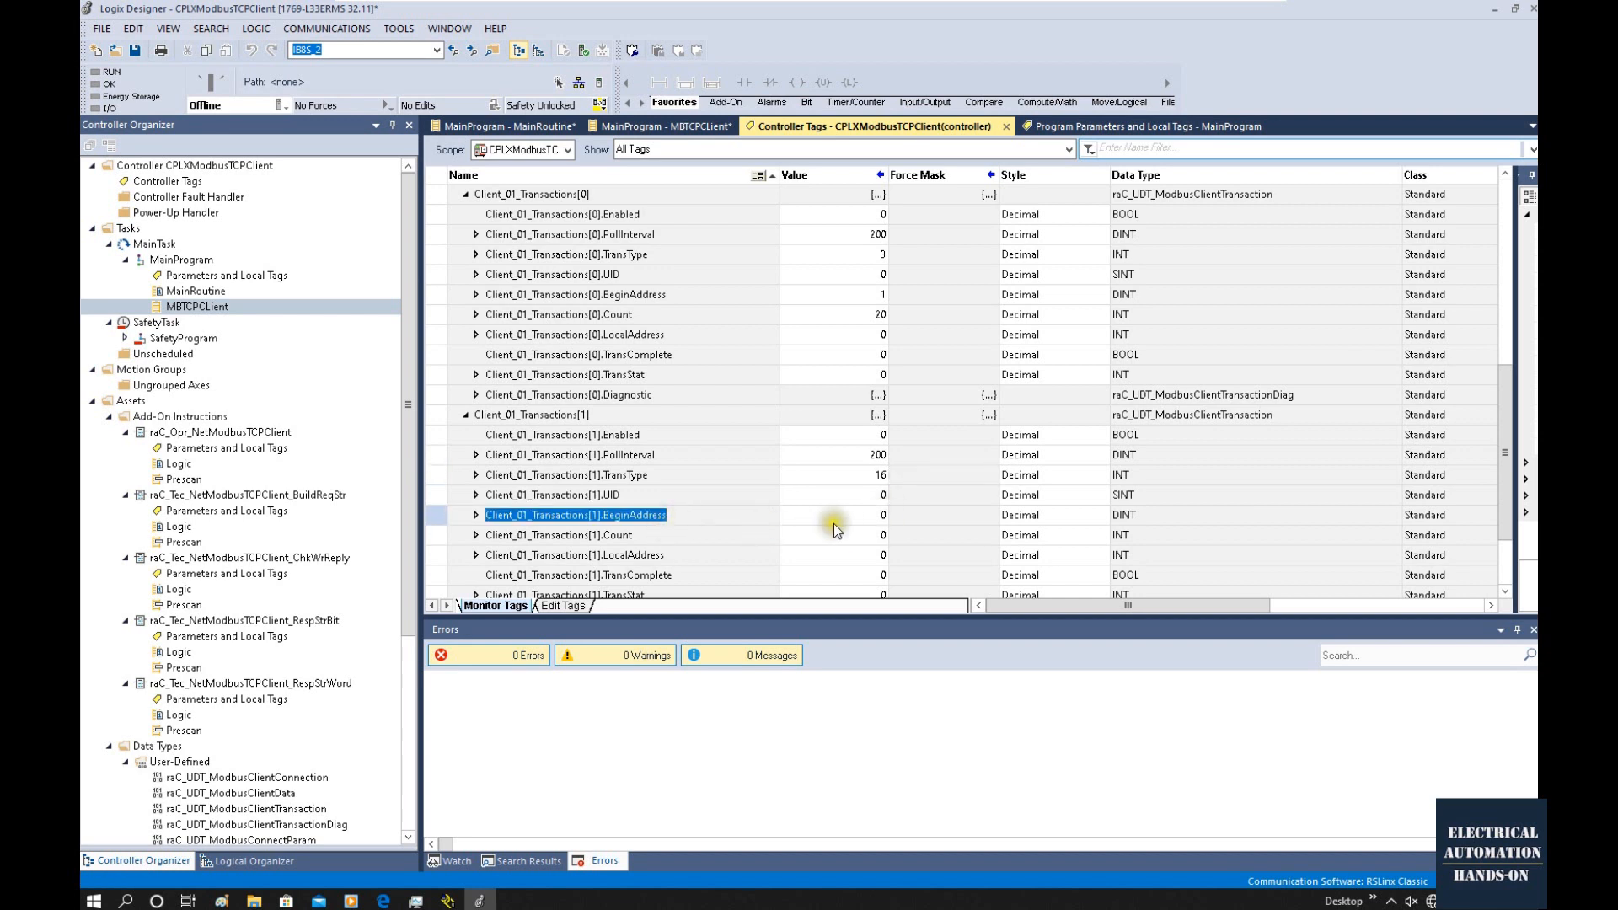
{"action": "left_click", "coordinate": [877, 515]}
{"action": "left_click", "coordinate": [877, 515]}
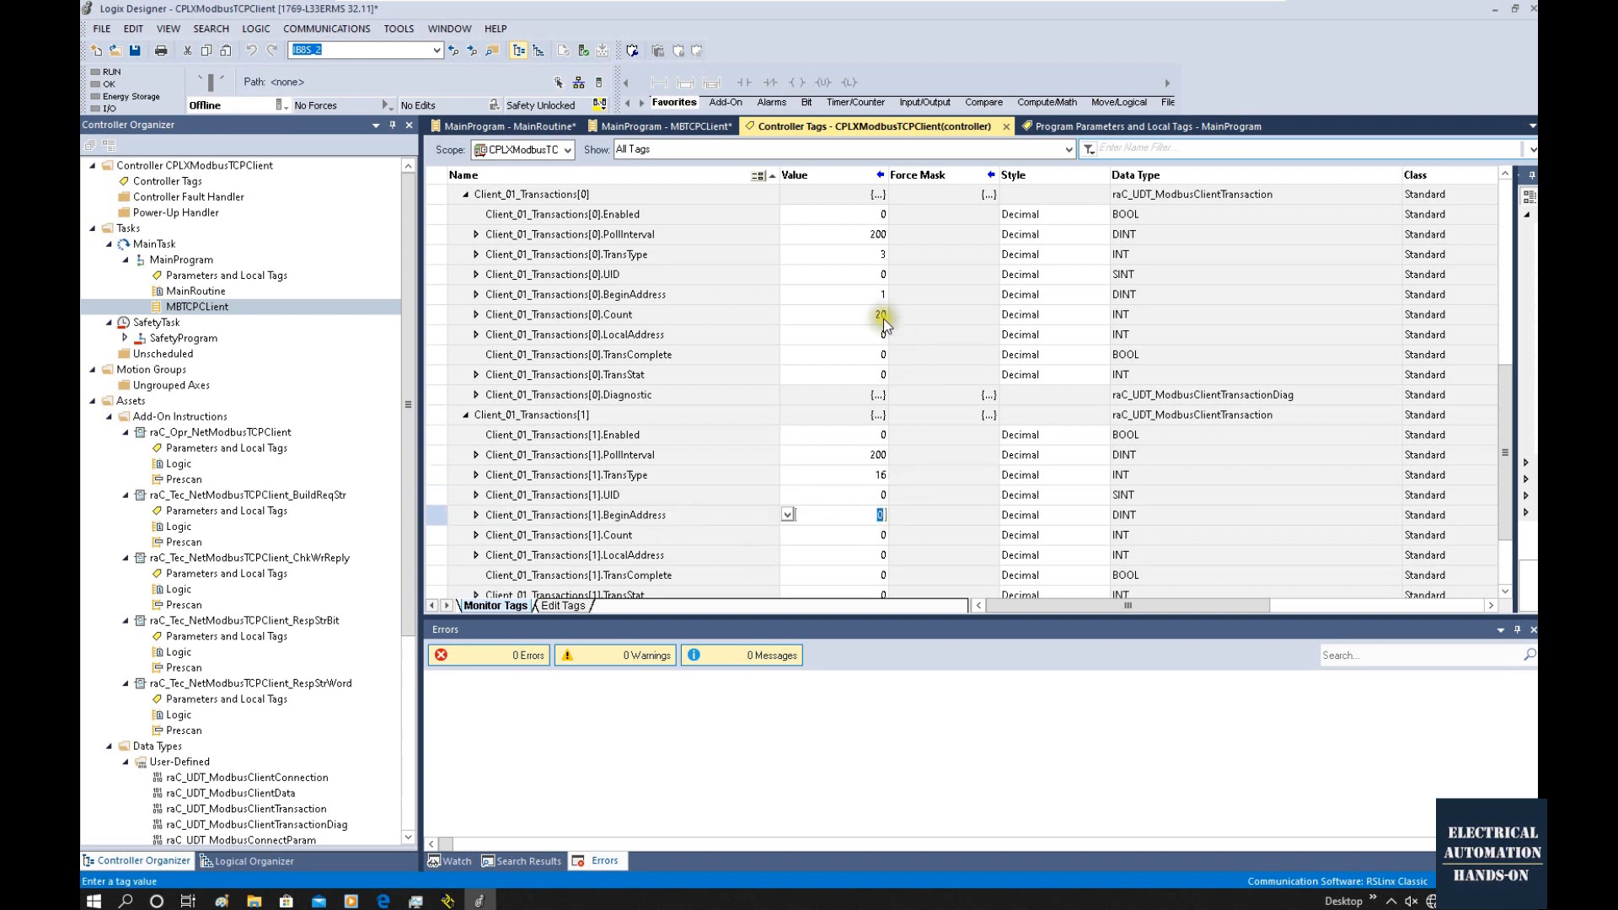
{"action": "type", "text": "2"}
{"action": "key", "text": "Return"}
{"action": "left_click", "coordinate": [882, 529]}
{"action": "left_click", "coordinate": [882, 529]}
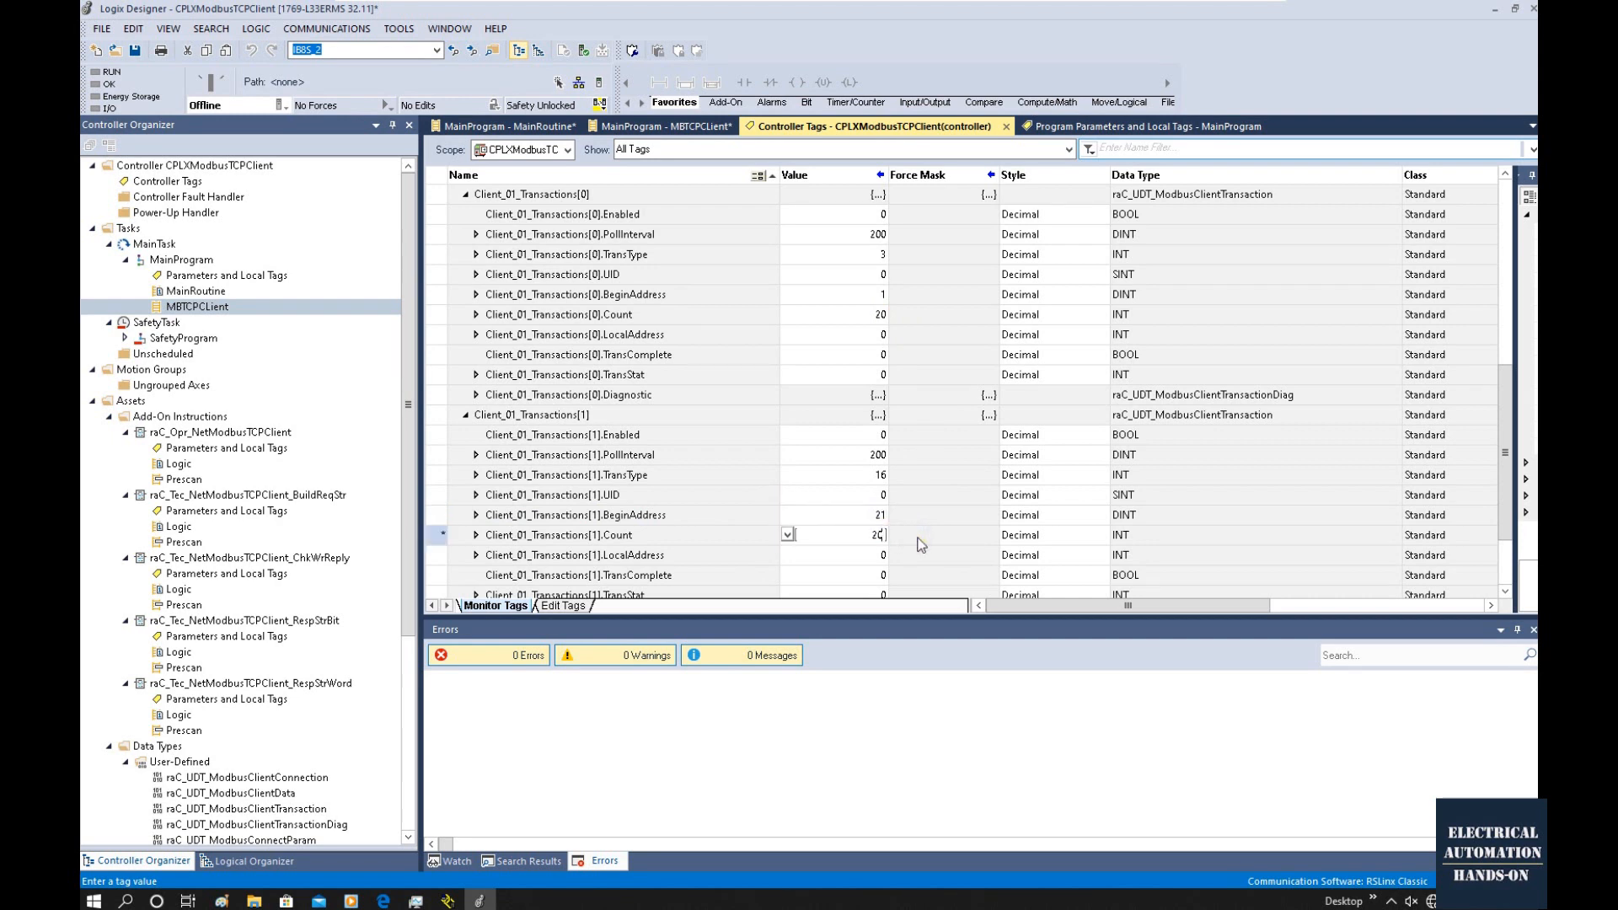
{"action": "type", "text": "20"}
{"action": "left_click", "coordinate": [948, 497]}
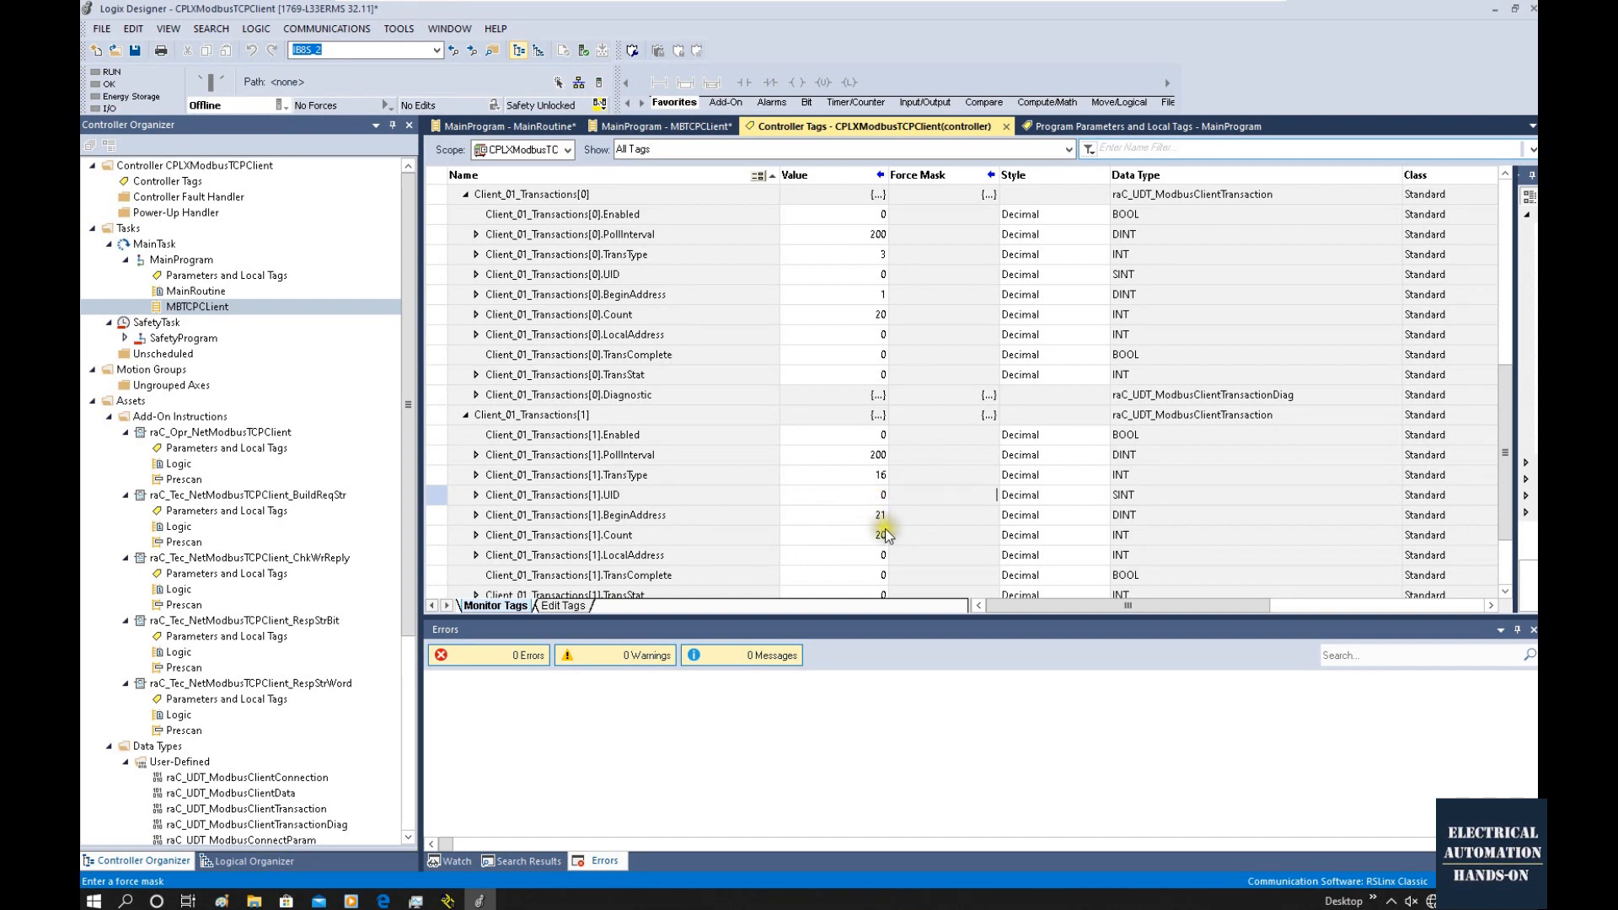
{"action": "left_click", "coordinate": [961, 532]}
Review the LocalAddress and BeginAddress parameters of Client_01_Transactions[0].
{"action": "scroll", "coordinate": [960, 531], "scroll_direction": "down", "scroll_amount": 1}
{"action": "left_click", "coordinate": [657, 294]}
{"action": "scroll", "coordinate": [674, 302], "scroll_direction": "up", "scroll_amount": 2}
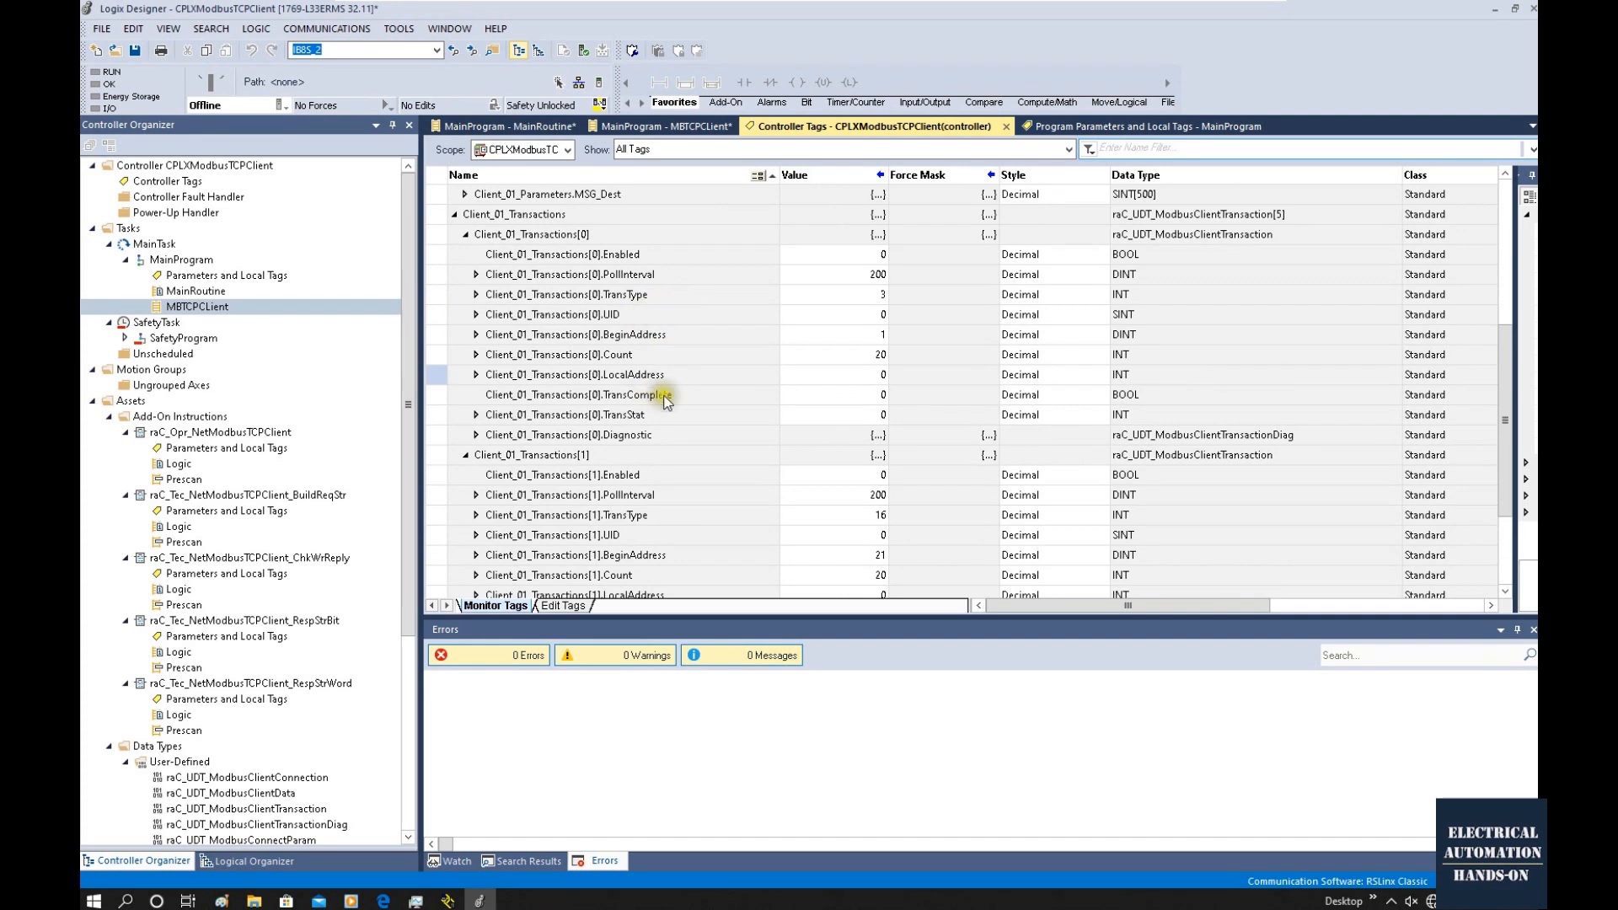
{"action": "left_click", "coordinate": [878, 336]}
{"action": "left_click", "coordinate": [878, 335]}
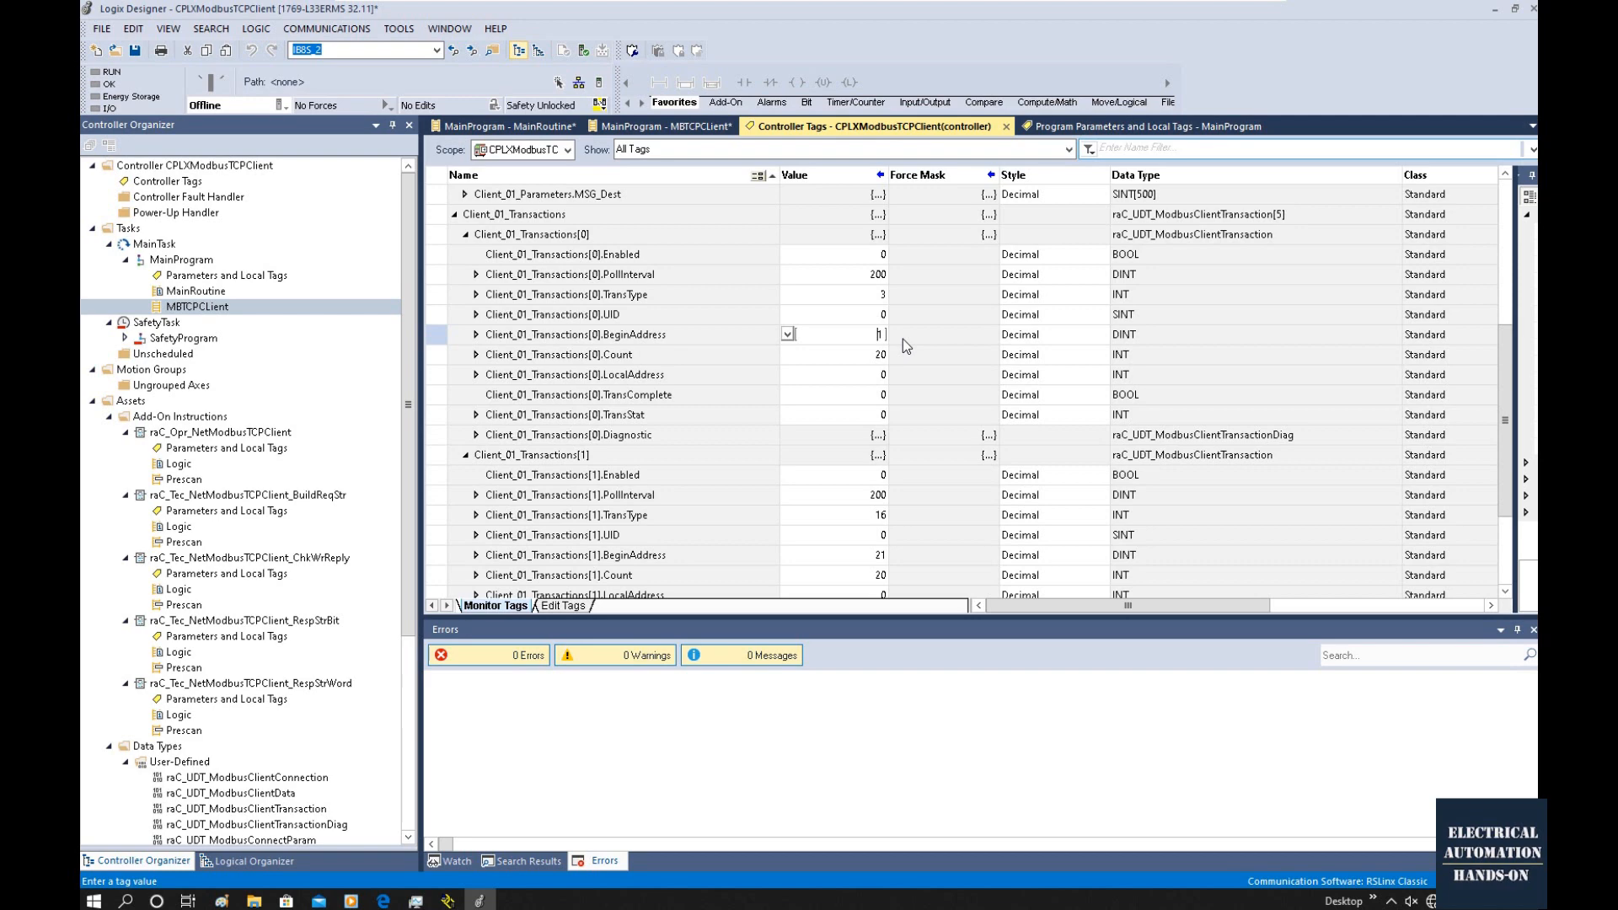
{"action": "key", "text": "Return"}
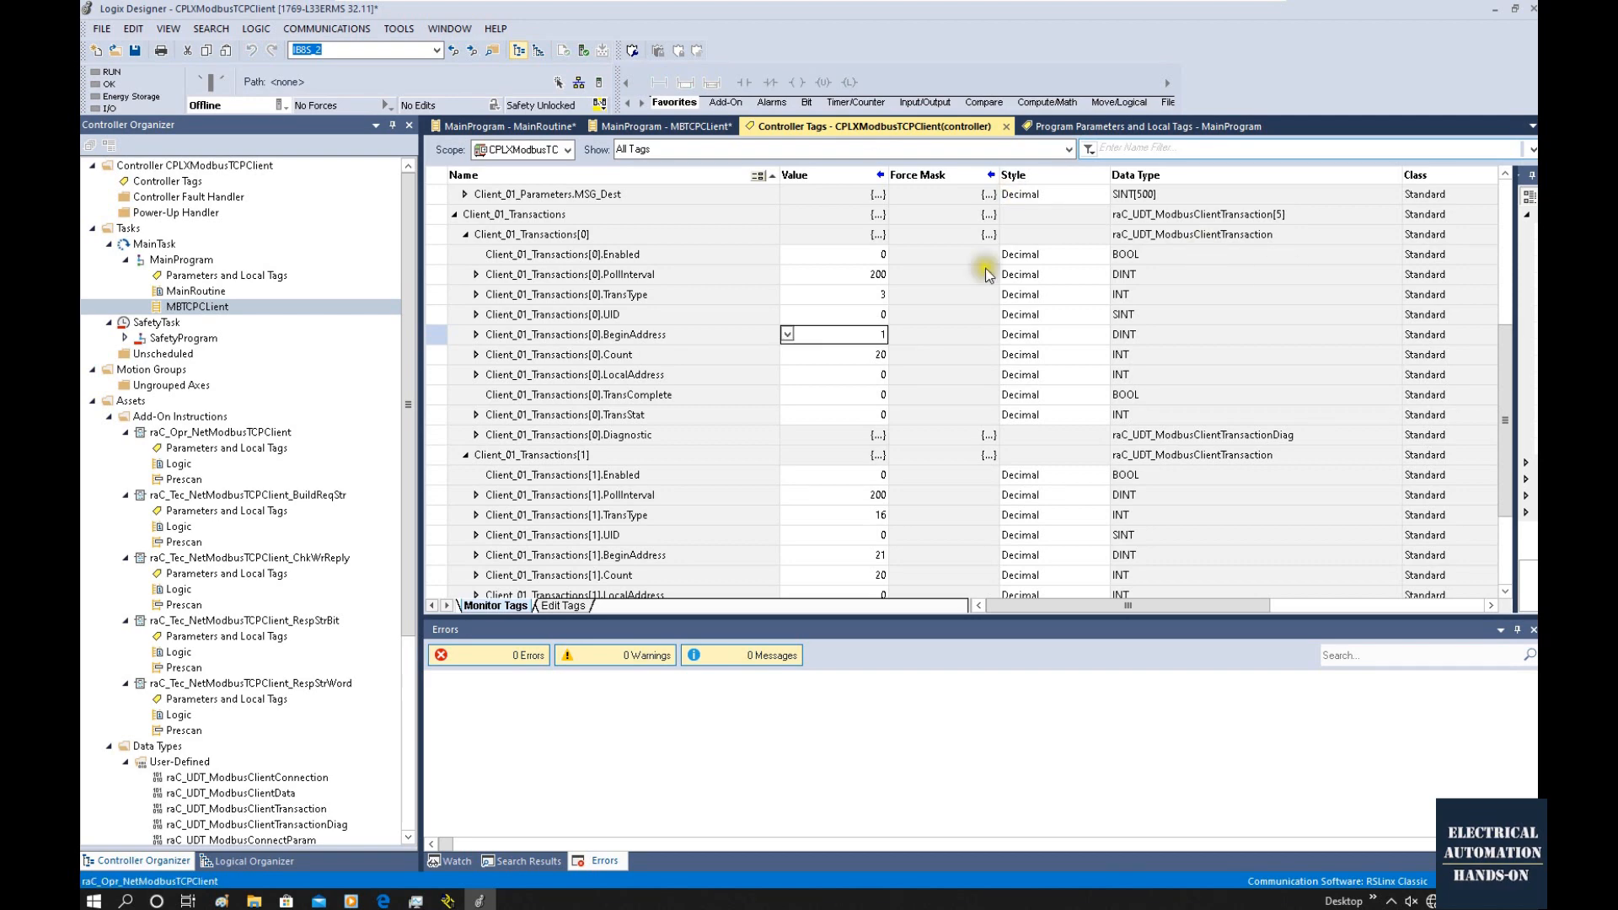
Monitor the Client_01_Data tag from the Modbus client instruction and expand its HoldRegisters_4xxx array.
{"action": "left_click", "coordinate": [649, 128]}
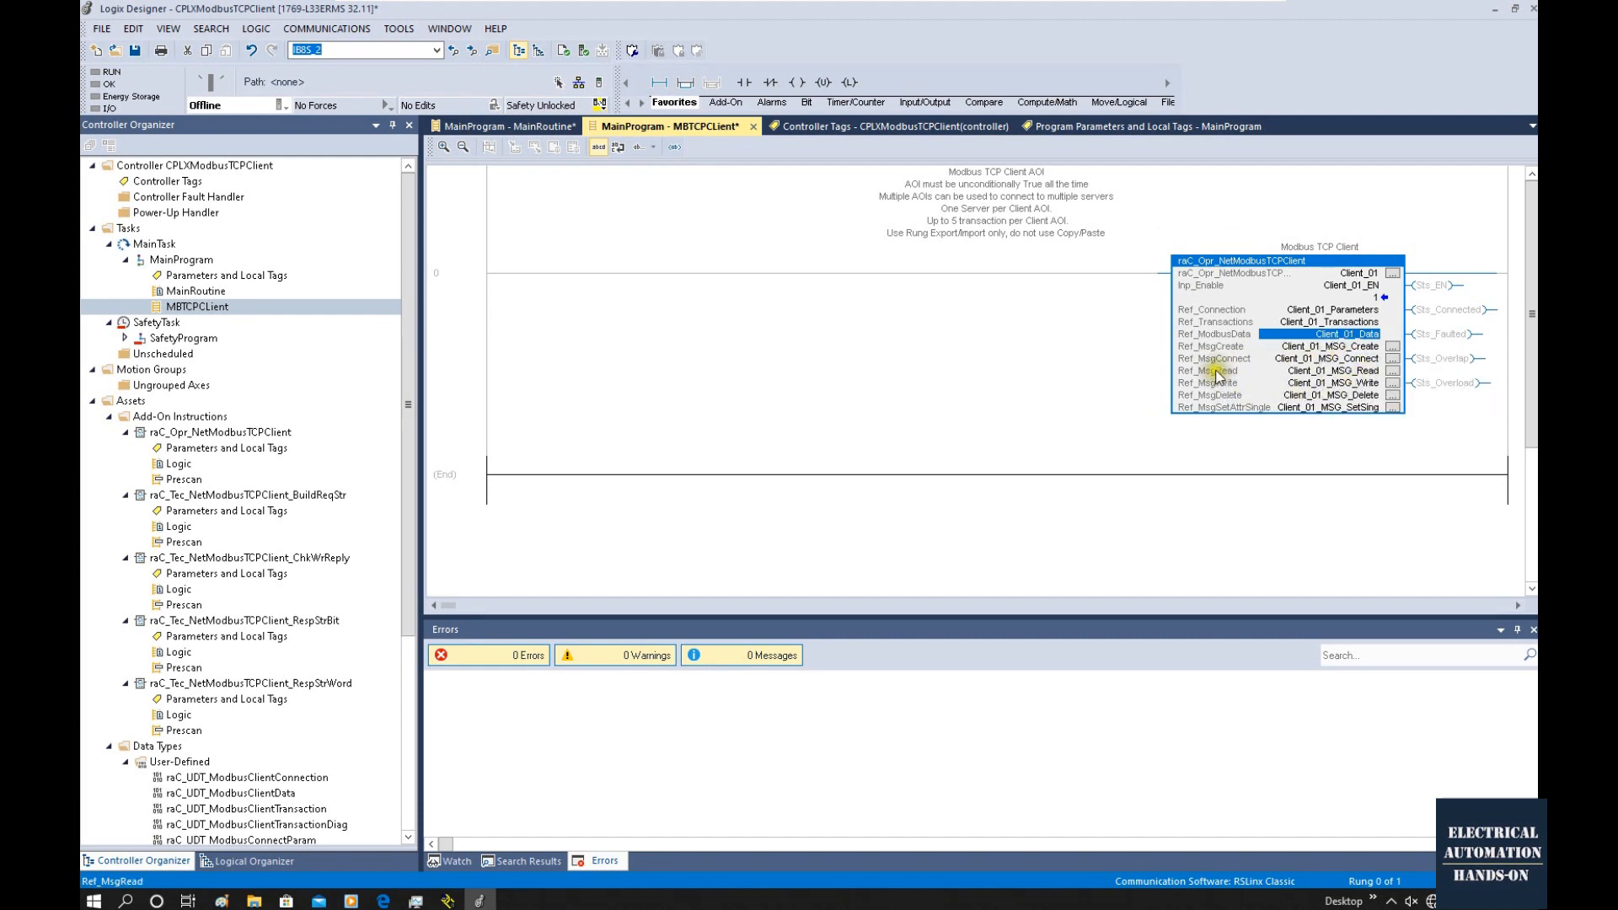
{"action": "right_click", "coordinate": [1348, 338]}
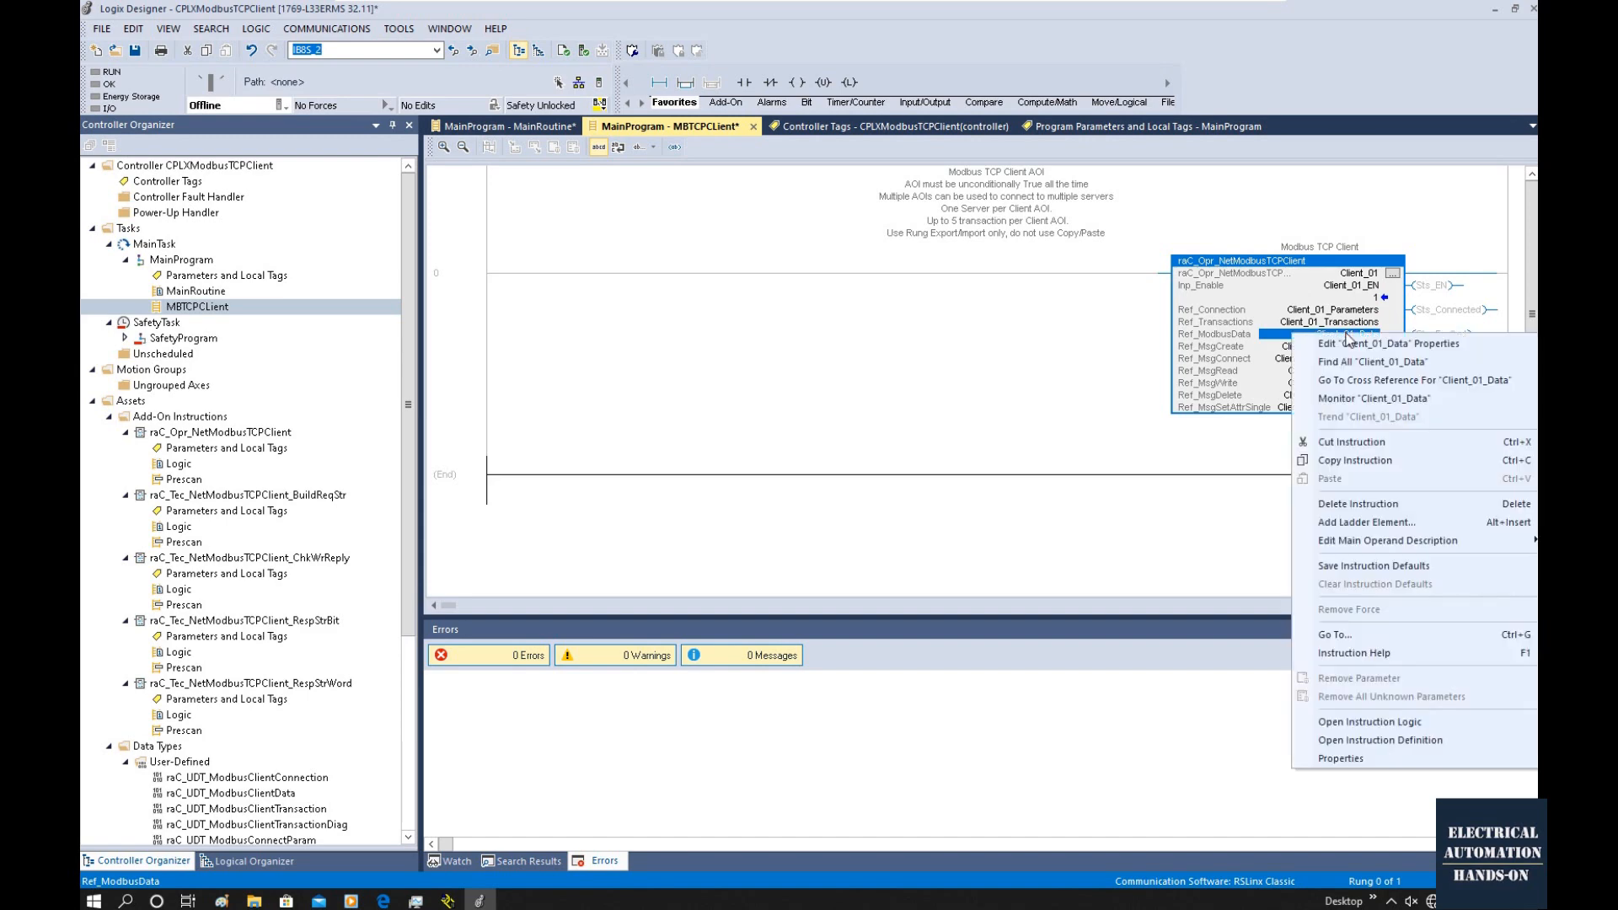
{"action": "left_click", "coordinate": [1361, 398]}
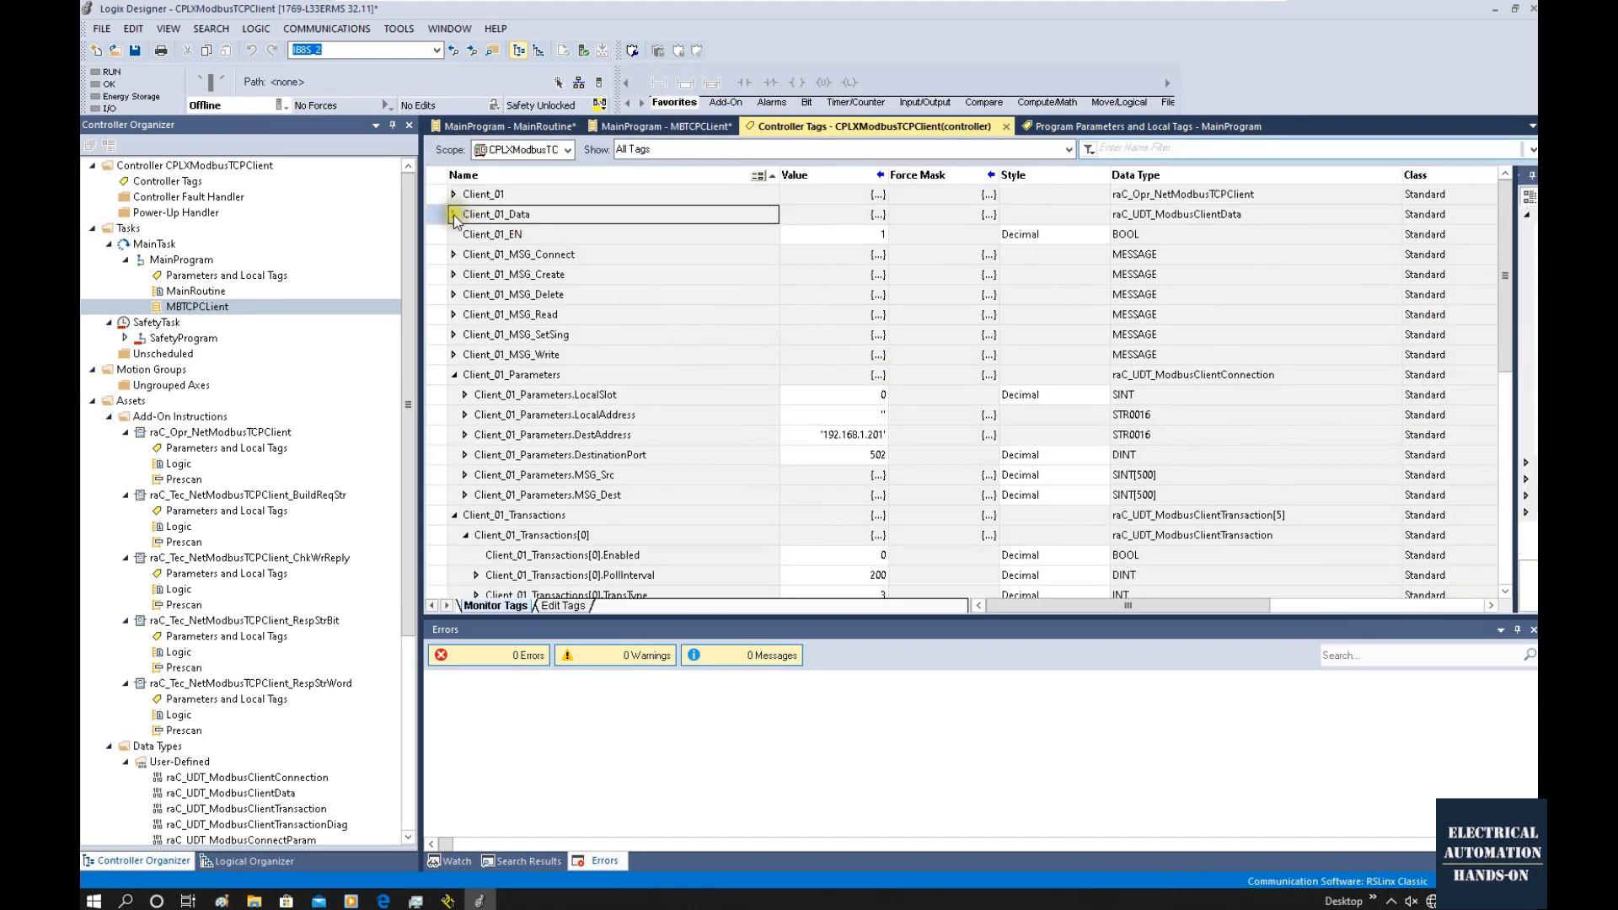
{"action": "left_click", "coordinate": [454, 214]}
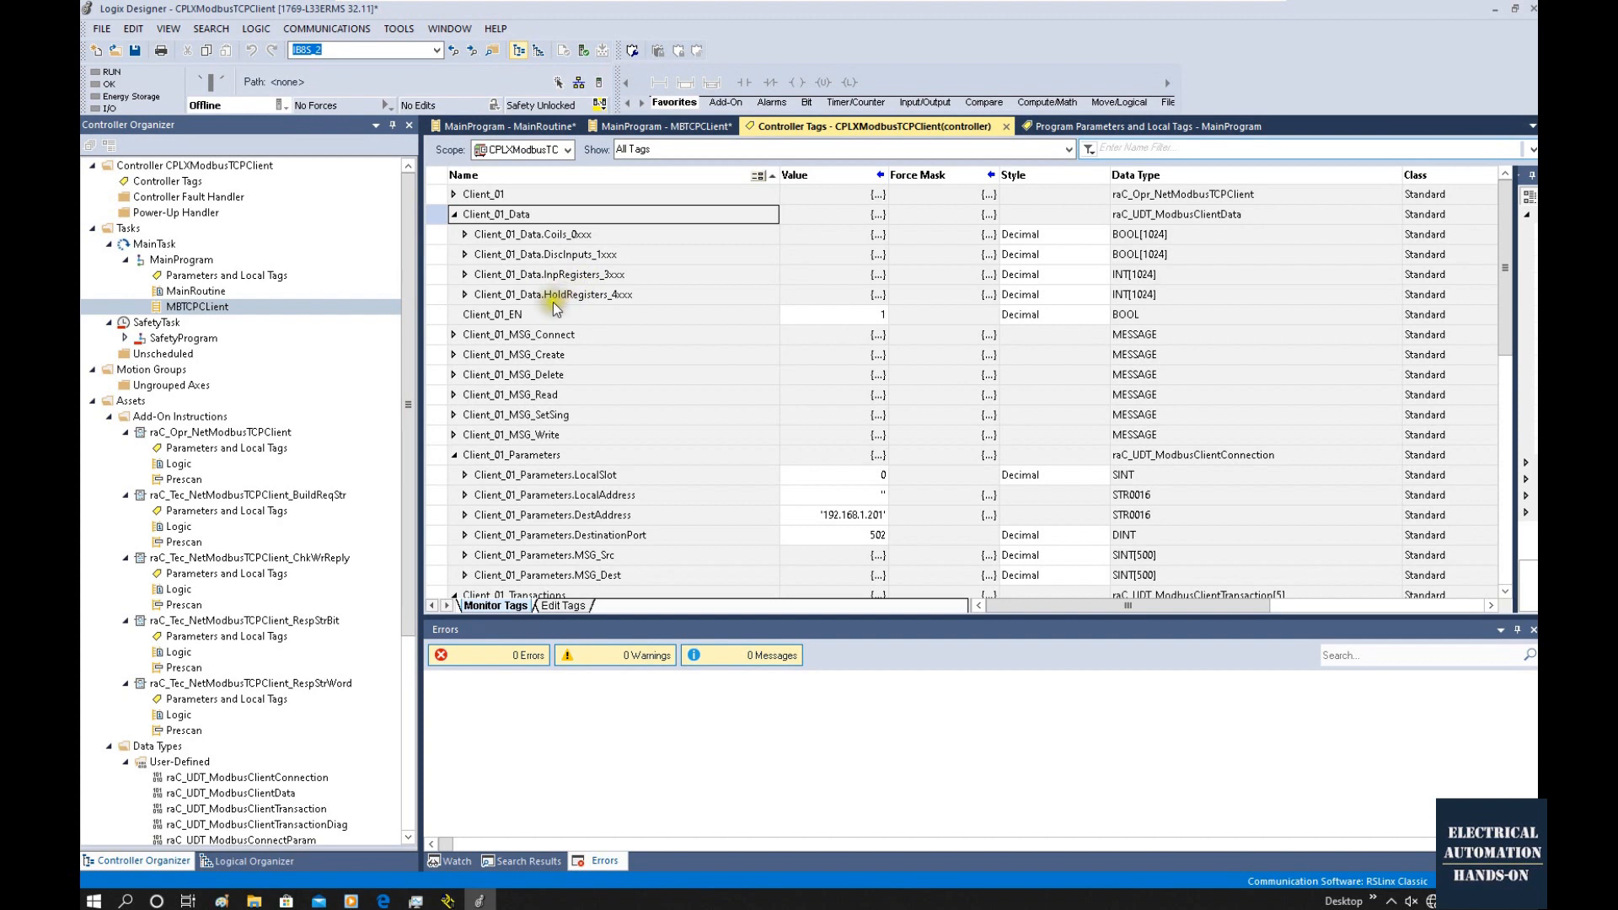
{"action": "left_click", "coordinate": [593, 295]}
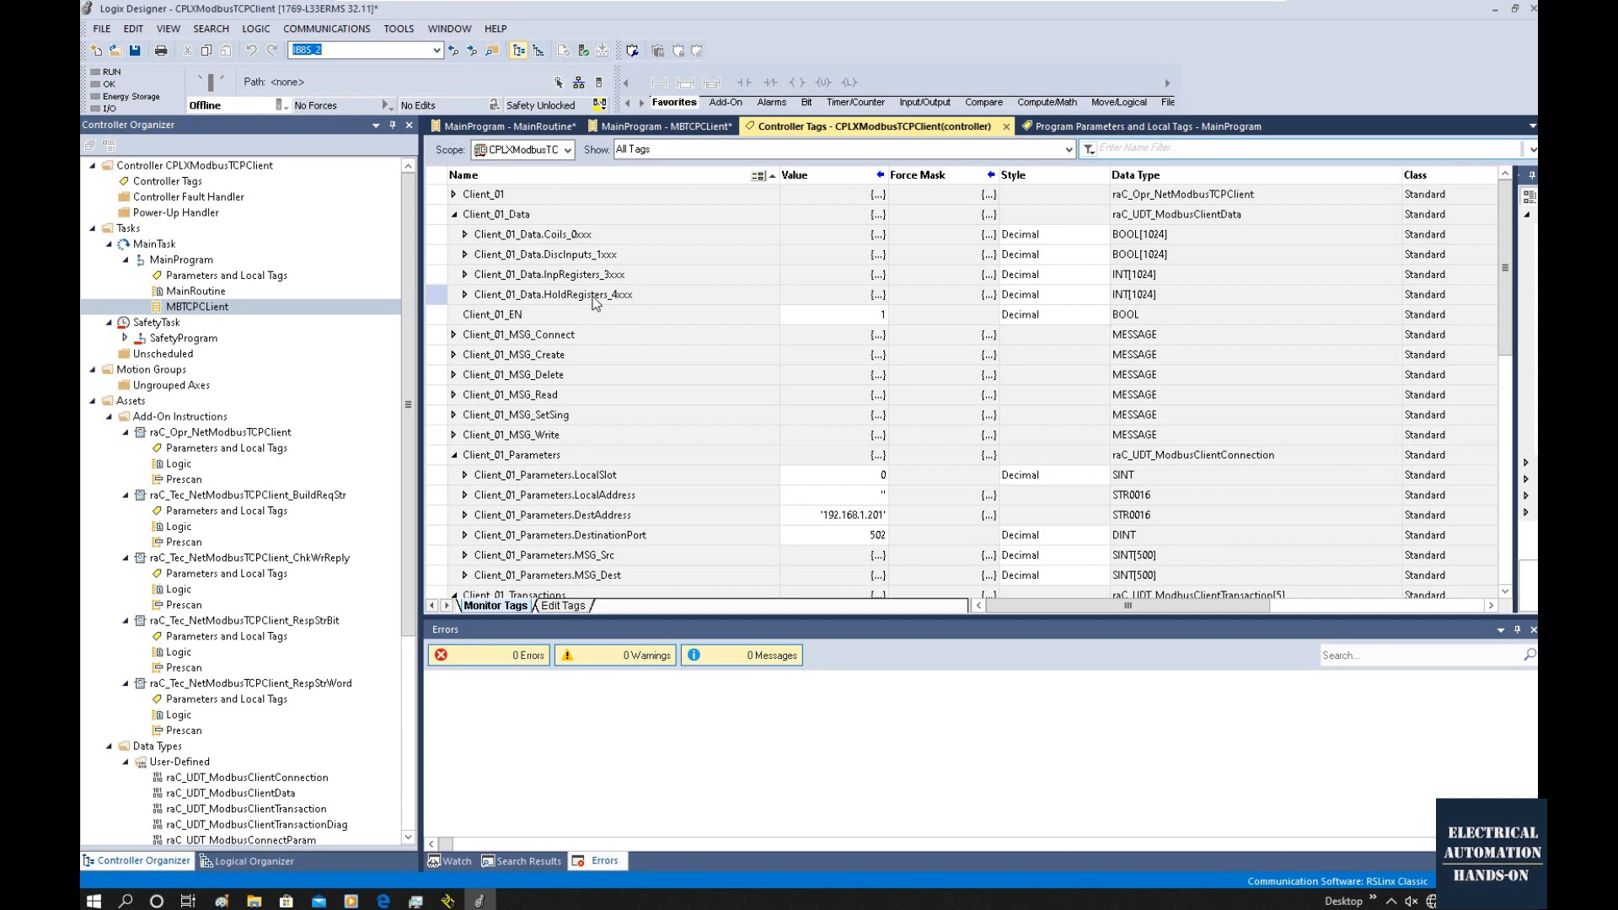
{"action": "left_click", "coordinate": [464, 294]}
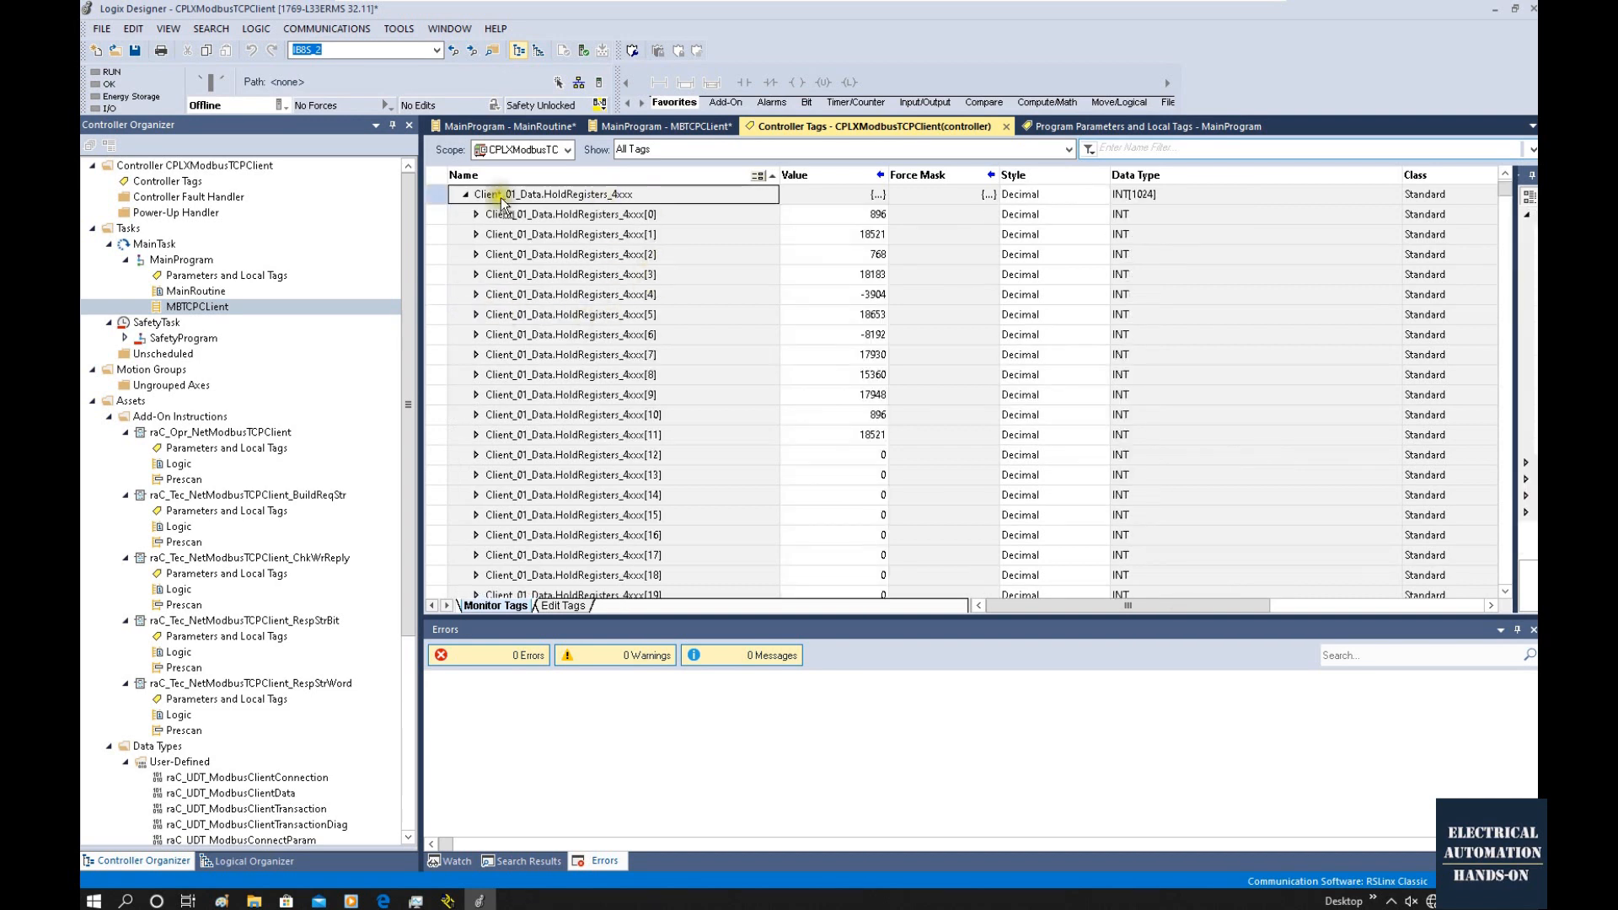
Examine the Client_01_Data.HoldRegisters_4xxx elements 1 to 20 for the read transaction and 21 to 40 for the write transaction.
{"action": "scroll", "coordinate": [736, 336], "scroll_direction": "up", "scroll_amount": 1}
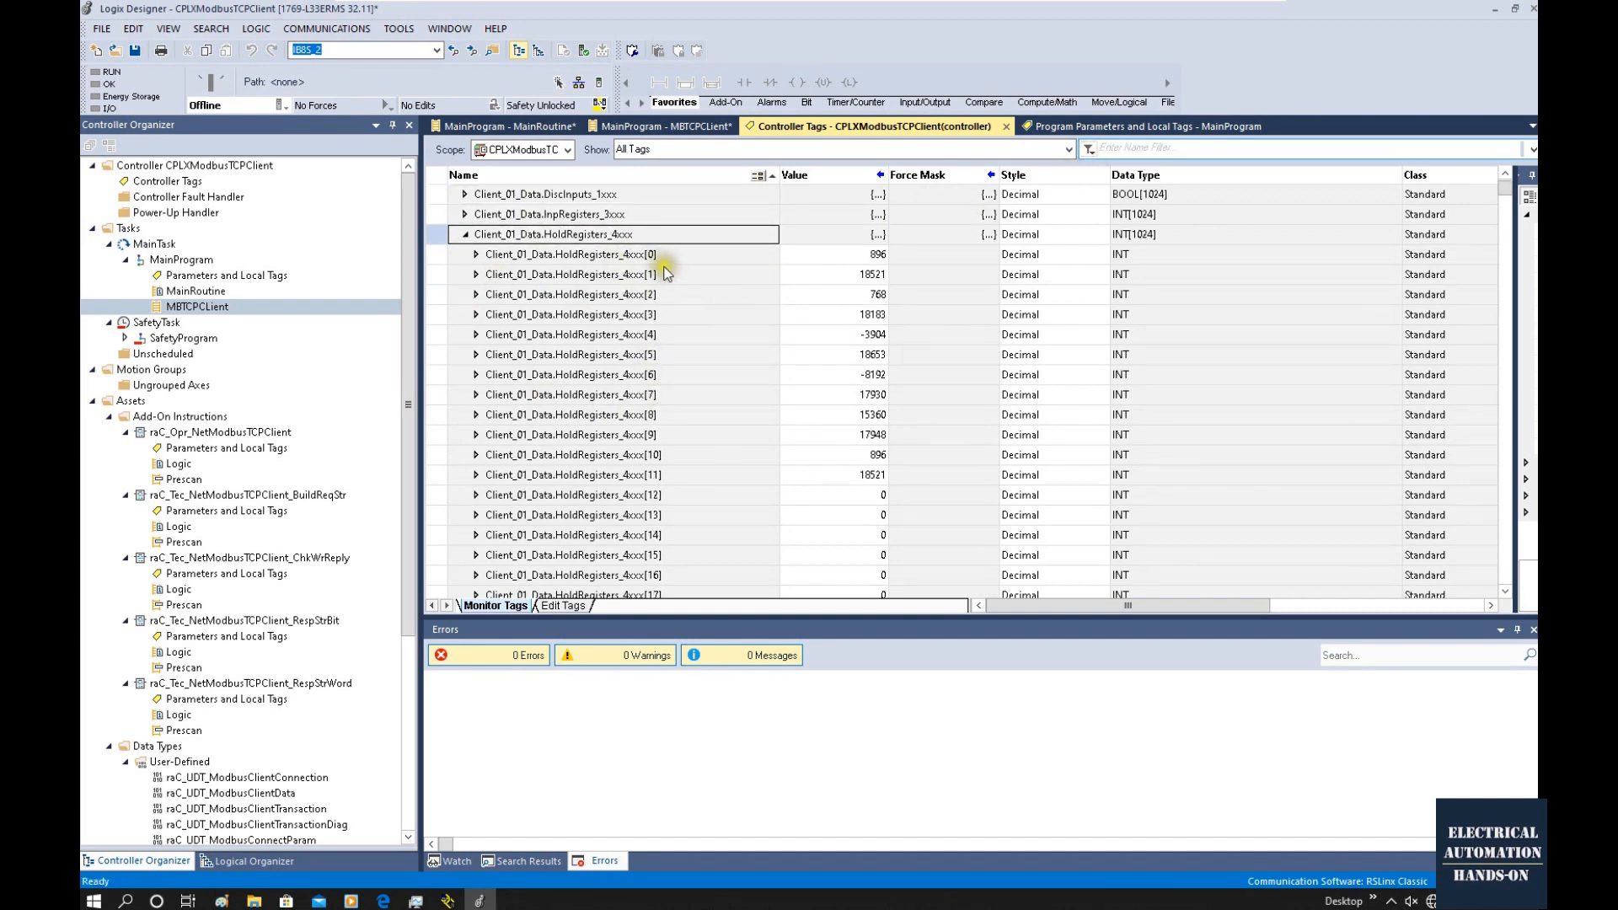
{"action": "scroll", "coordinate": [589, 270], "scroll_direction": "down", "scroll_amount": 1}
{"action": "left_click", "coordinate": [430, 253]}
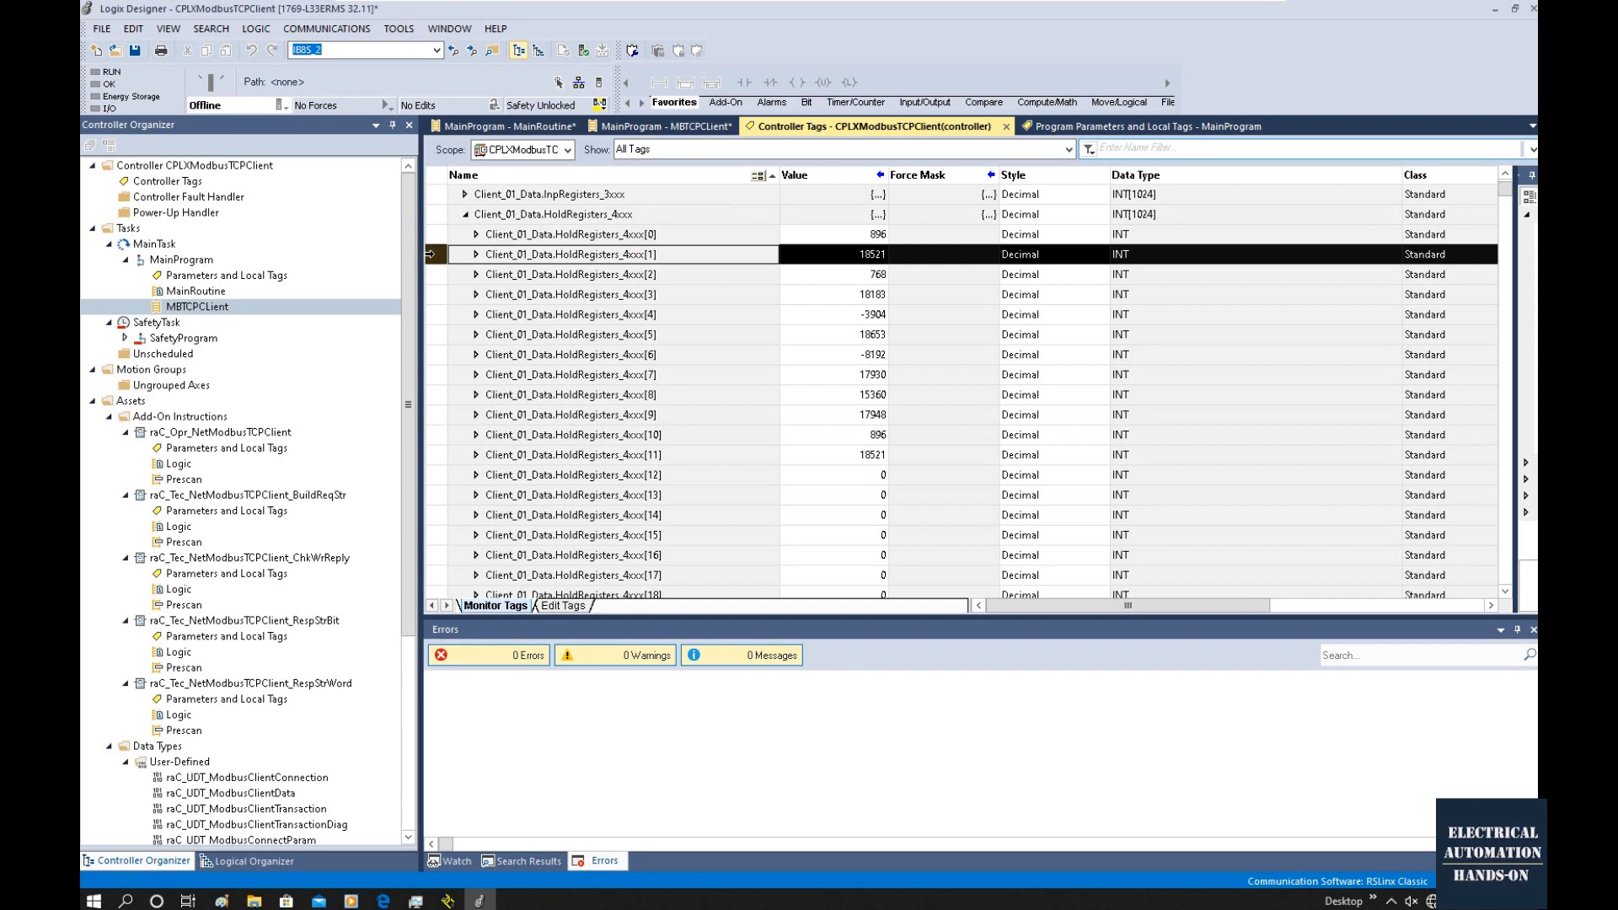
{"action": "scroll", "coordinate": [430, 256], "scroll_direction": "down", "scroll_amount": 1}
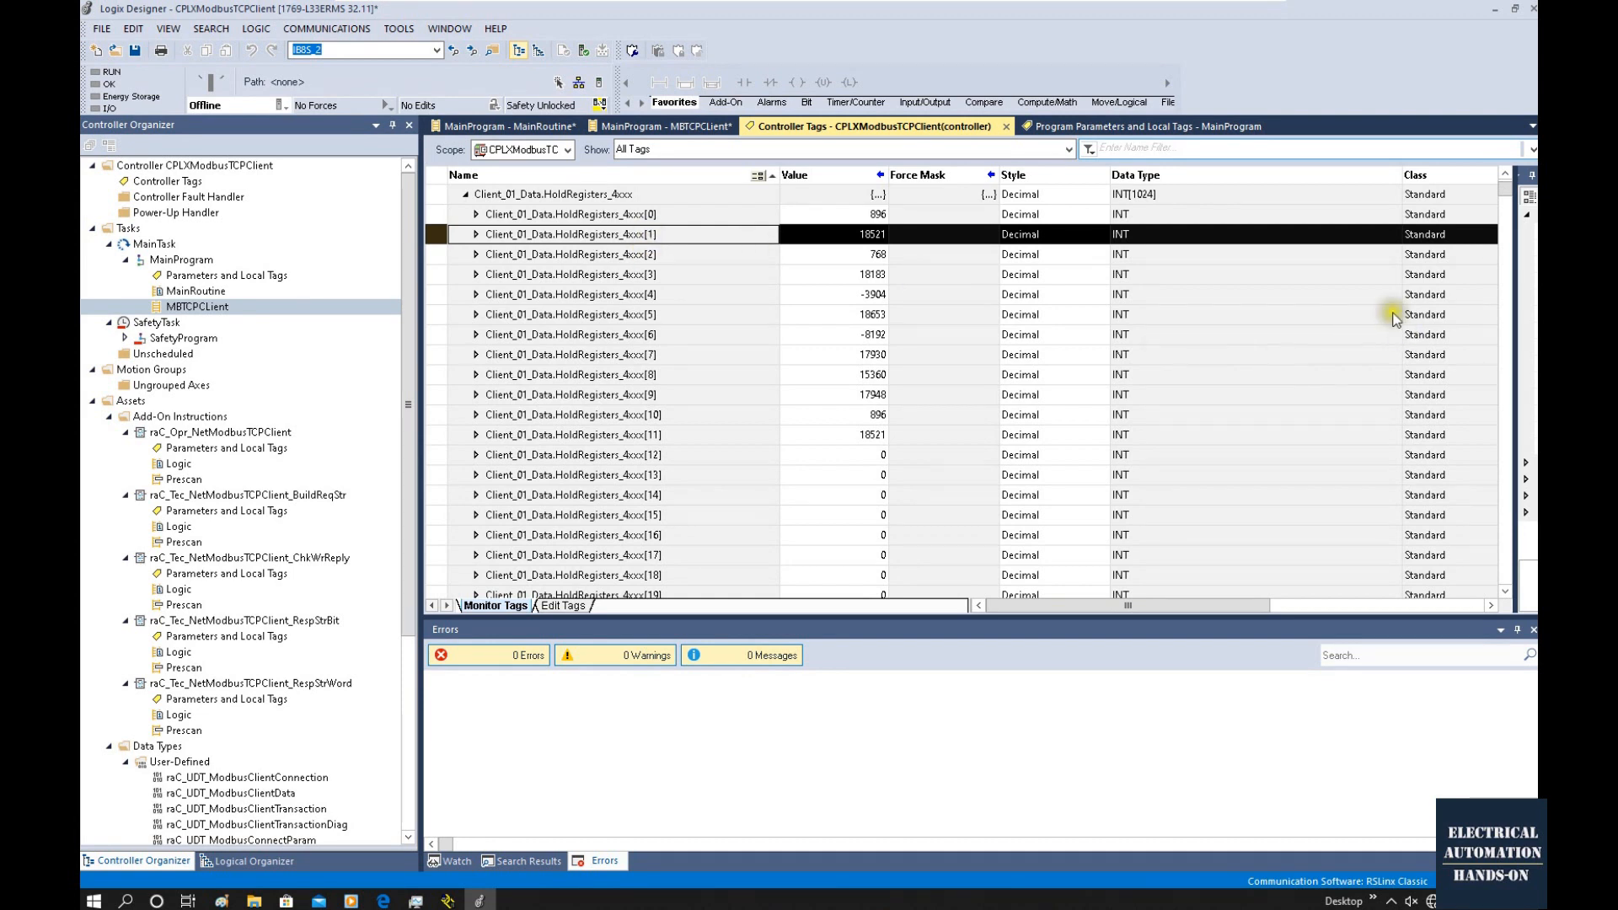
{"action": "left_click", "coordinate": [648, 240]}
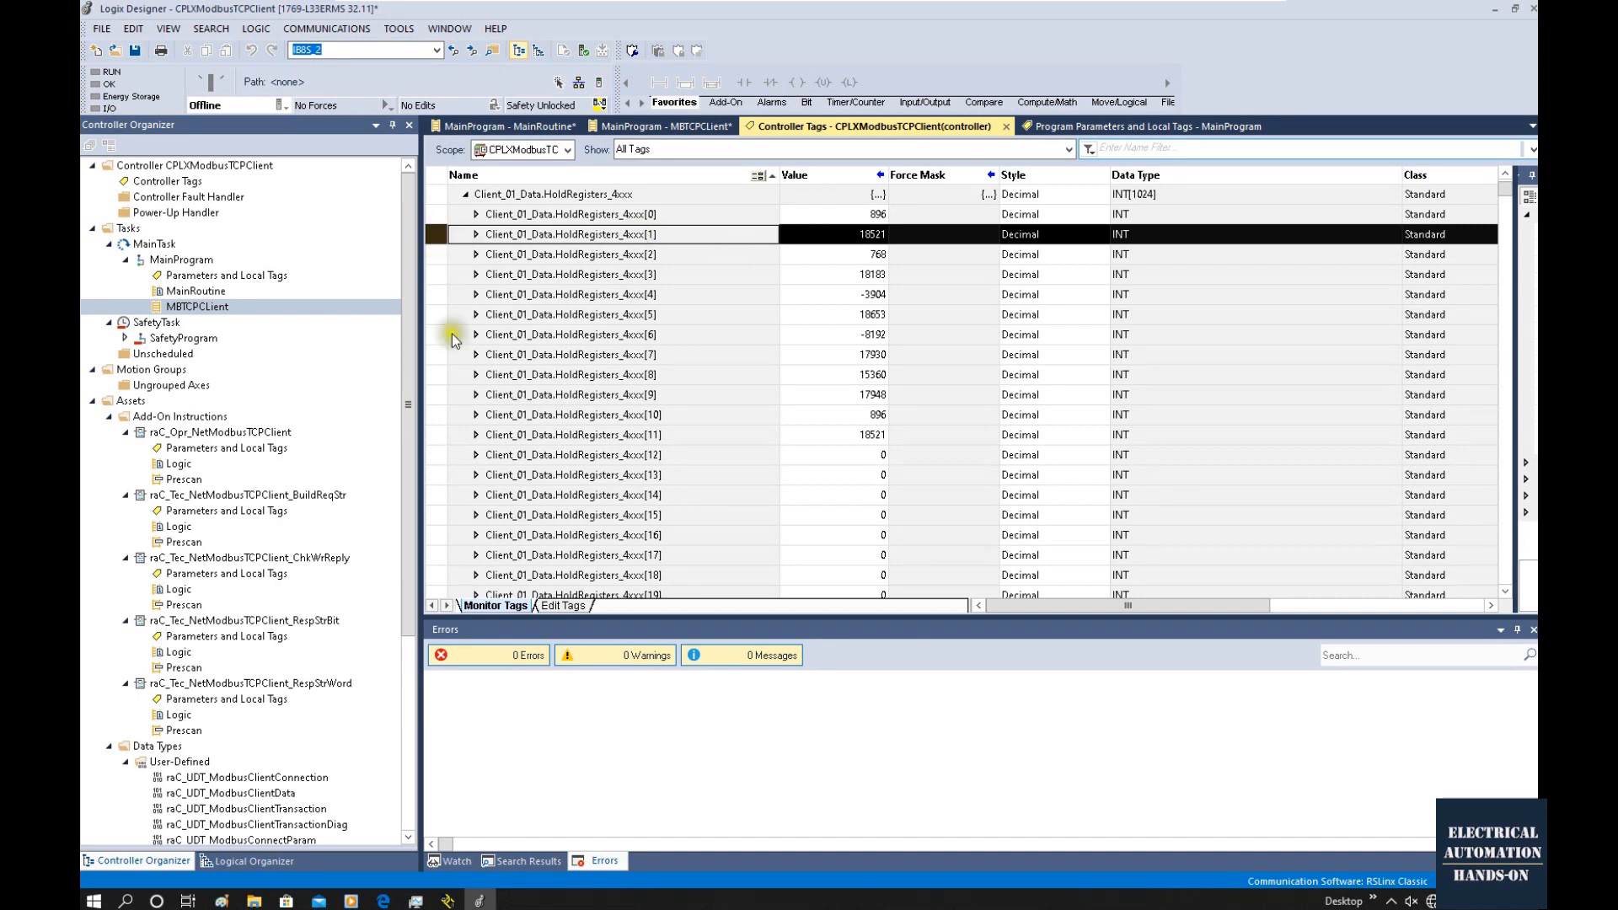
{"action": "scroll", "coordinate": [451, 566], "scroll_direction": "down", "scroll_amount": 1}
{"action": "left_click", "coordinate": [440, 575]}
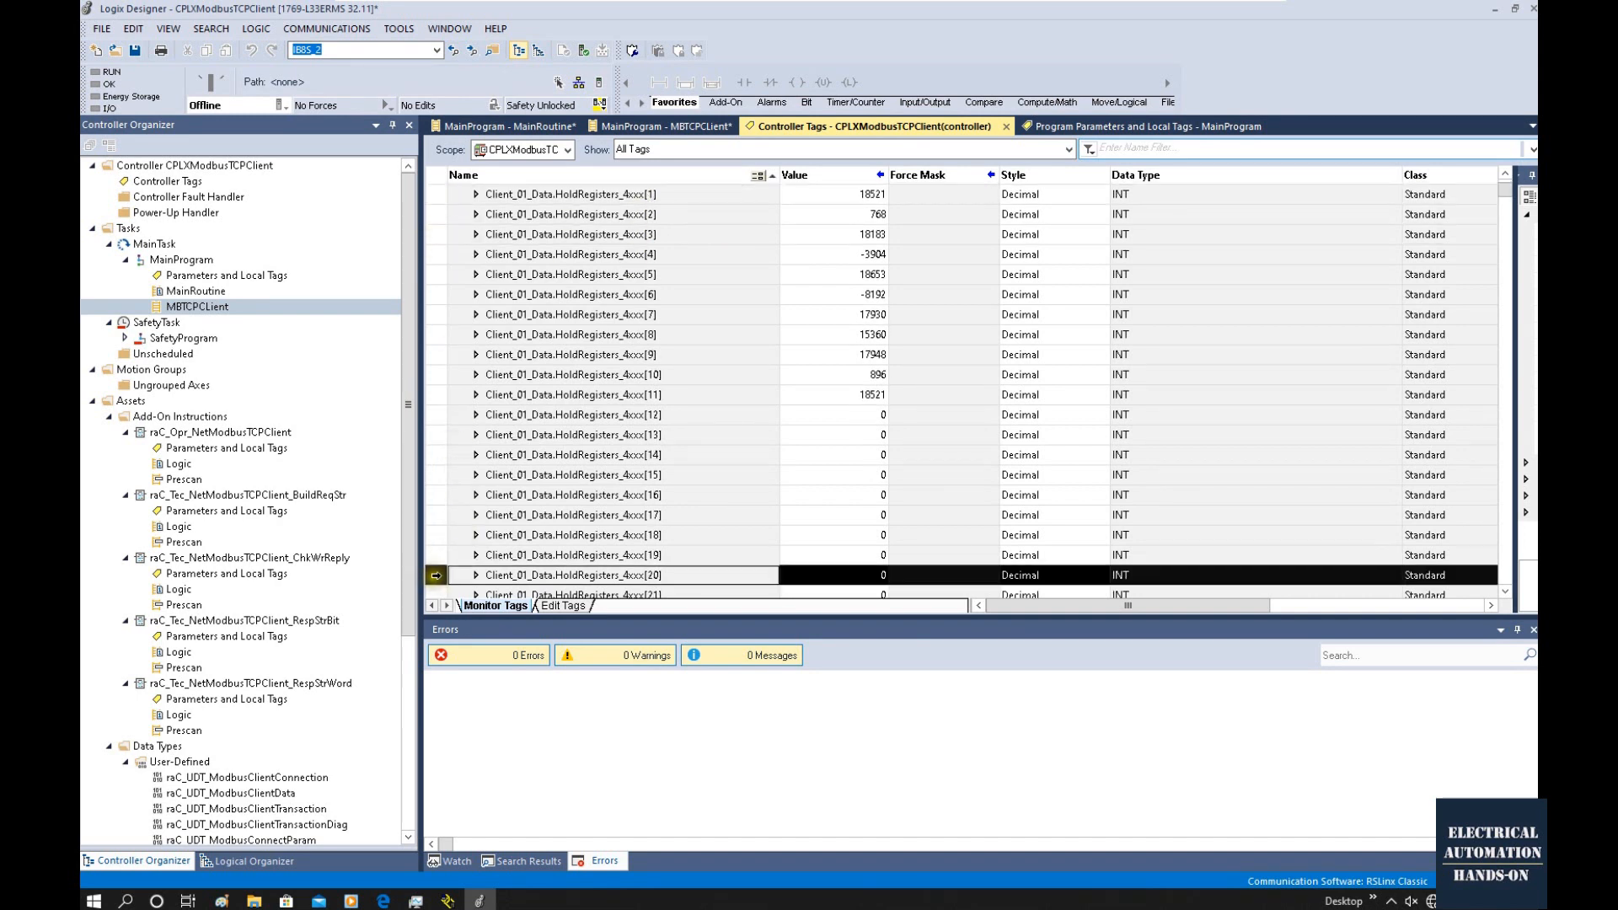
{"action": "scroll", "coordinate": [436, 575], "scroll_direction": "down", "scroll_amount": 2}
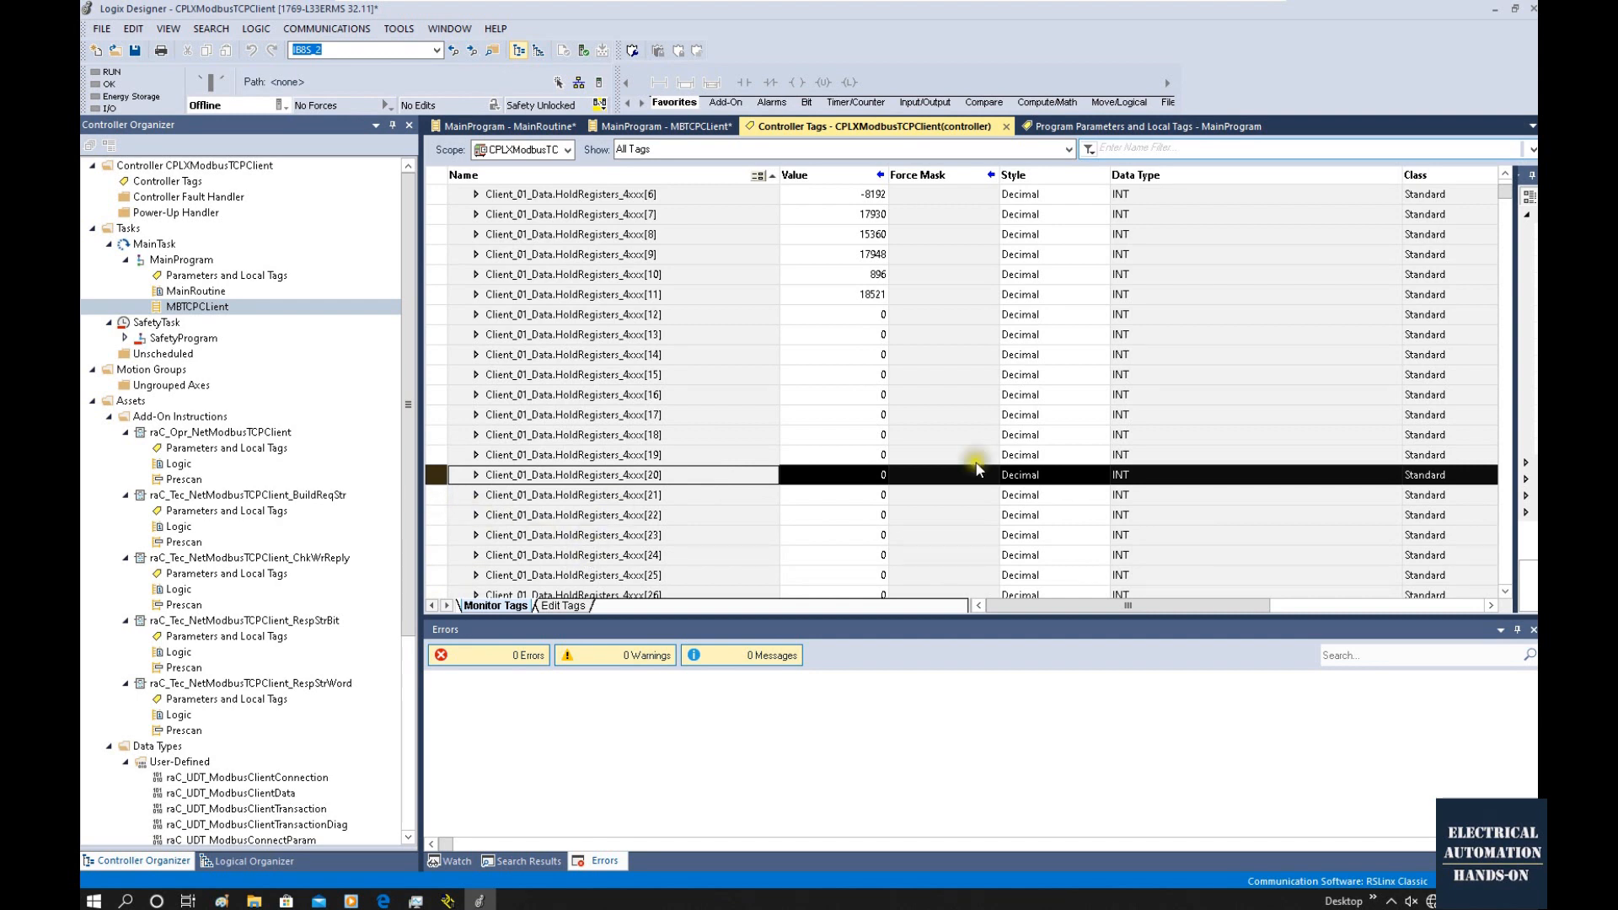
{"action": "scroll", "coordinate": [754, 525], "scroll_direction": "down", "scroll_amount": 2}
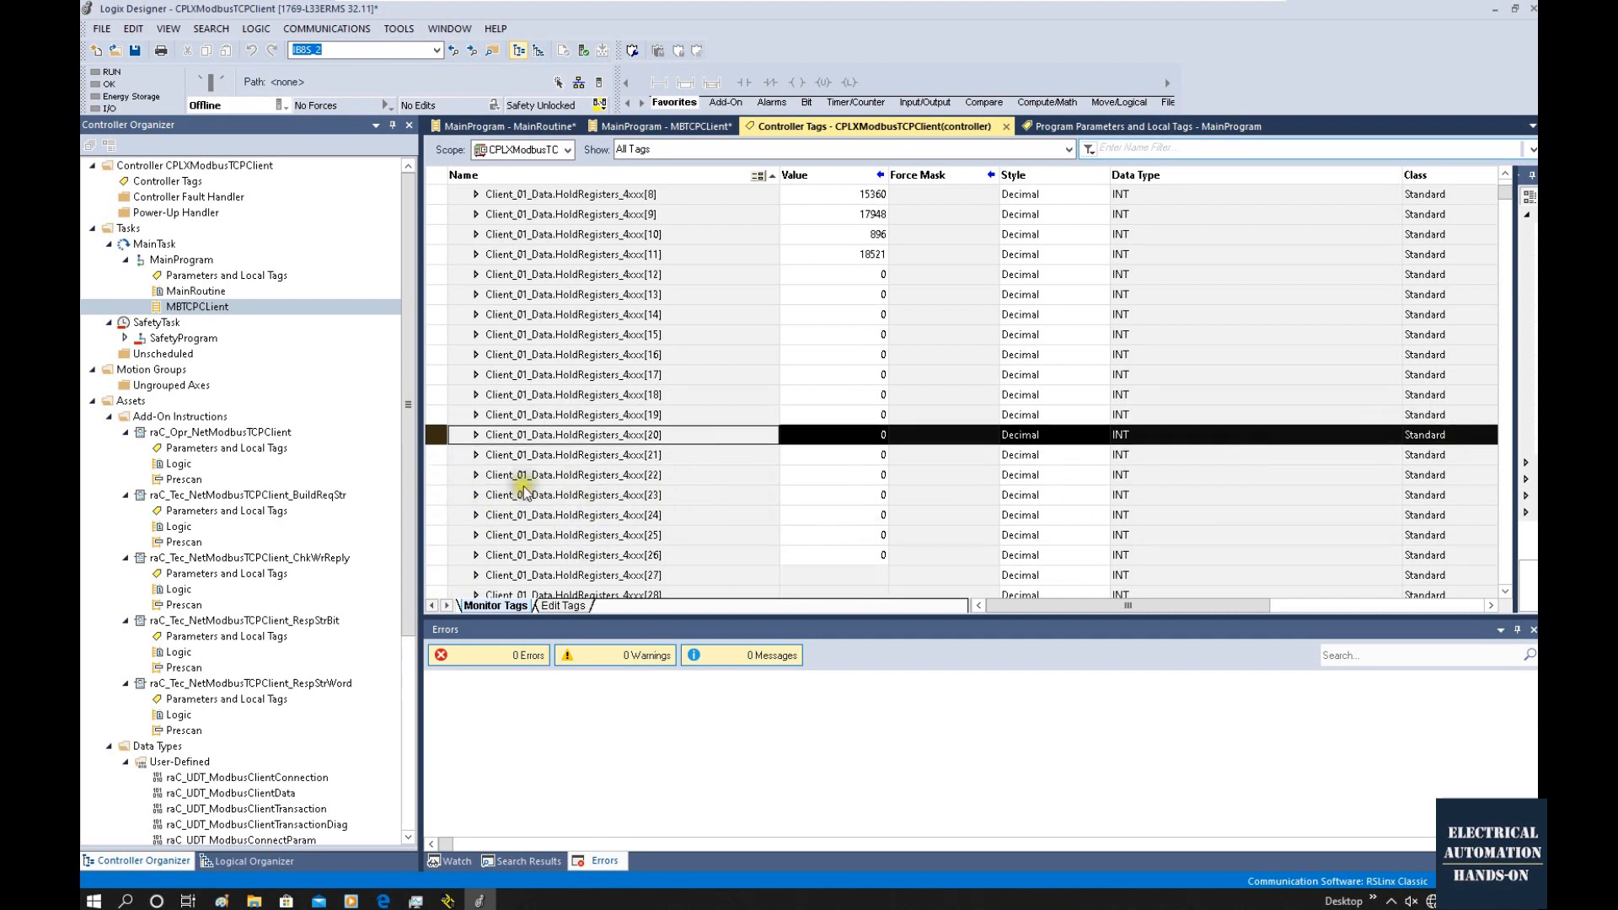
{"action": "left_click", "coordinate": [437, 453]}
{"action": "scroll", "coordinate": [458, 577], "scroll_direction": "down", "scroll_amount": 4}
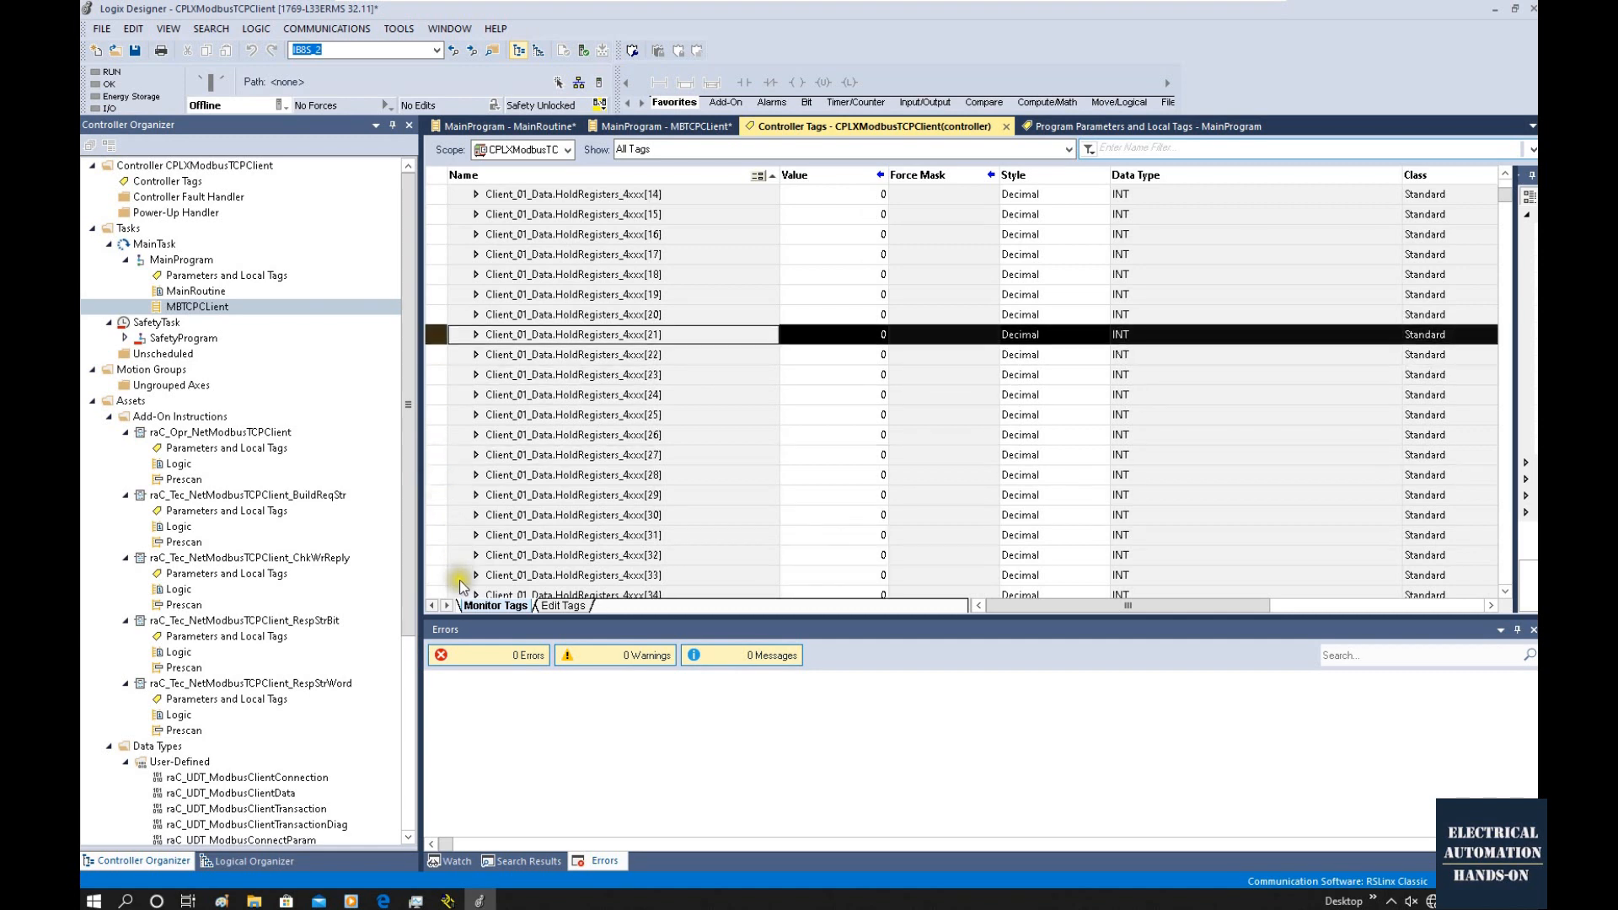
{"action": "left_click", "coordinate": [449, 578]}
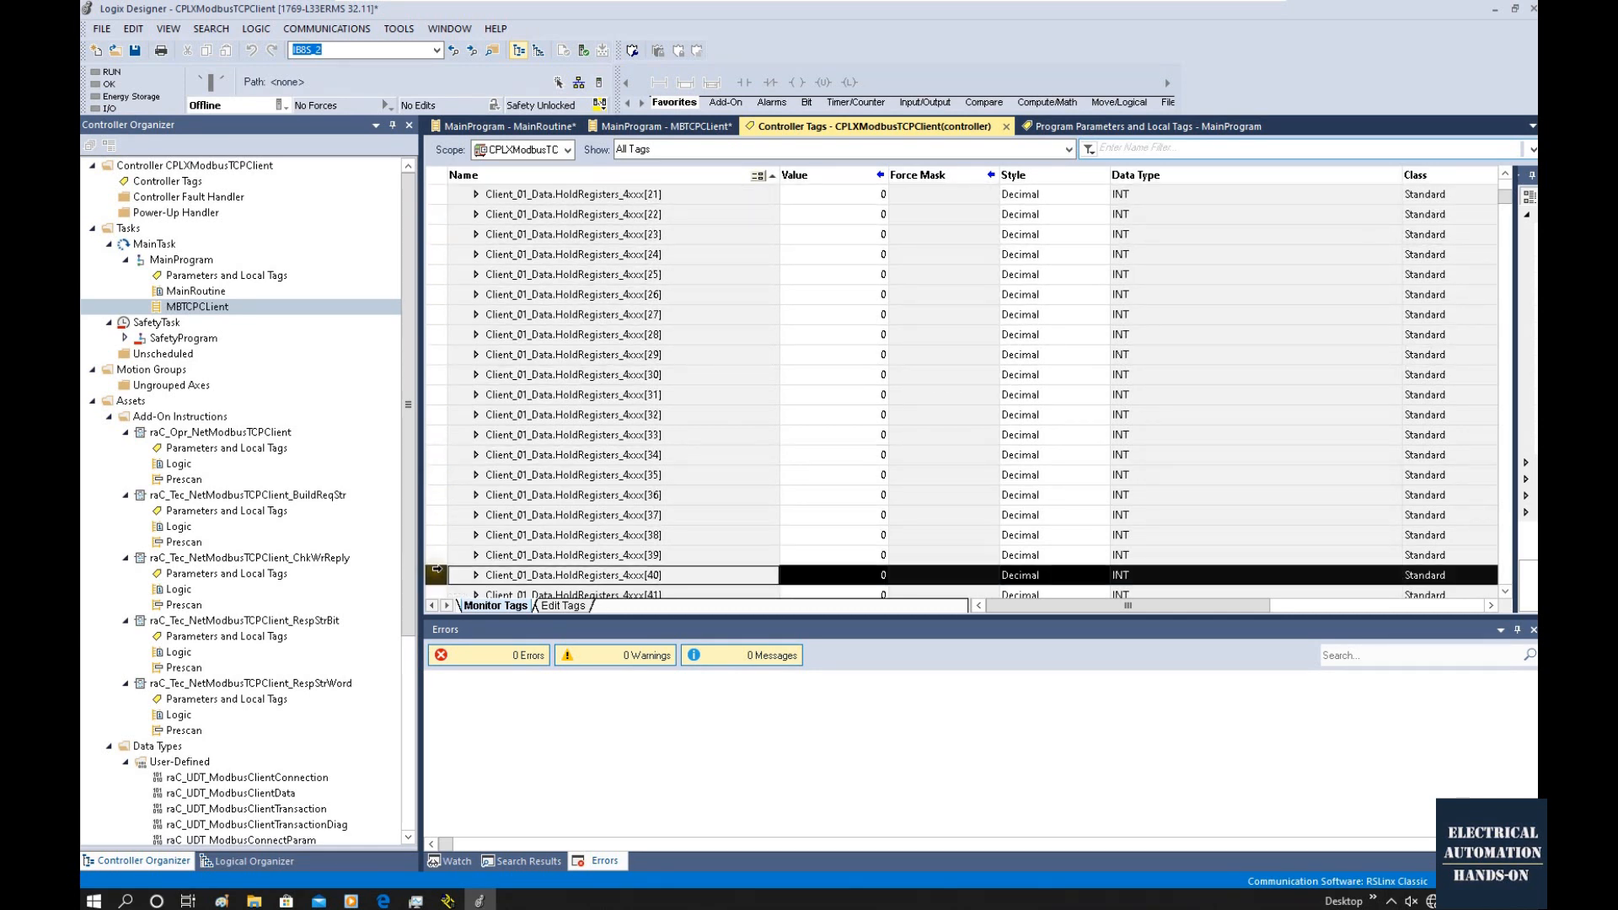
{"action": "scroll", "coordinate": [883, 485], "scroll_direction": "up", "scroll_amount": 8}
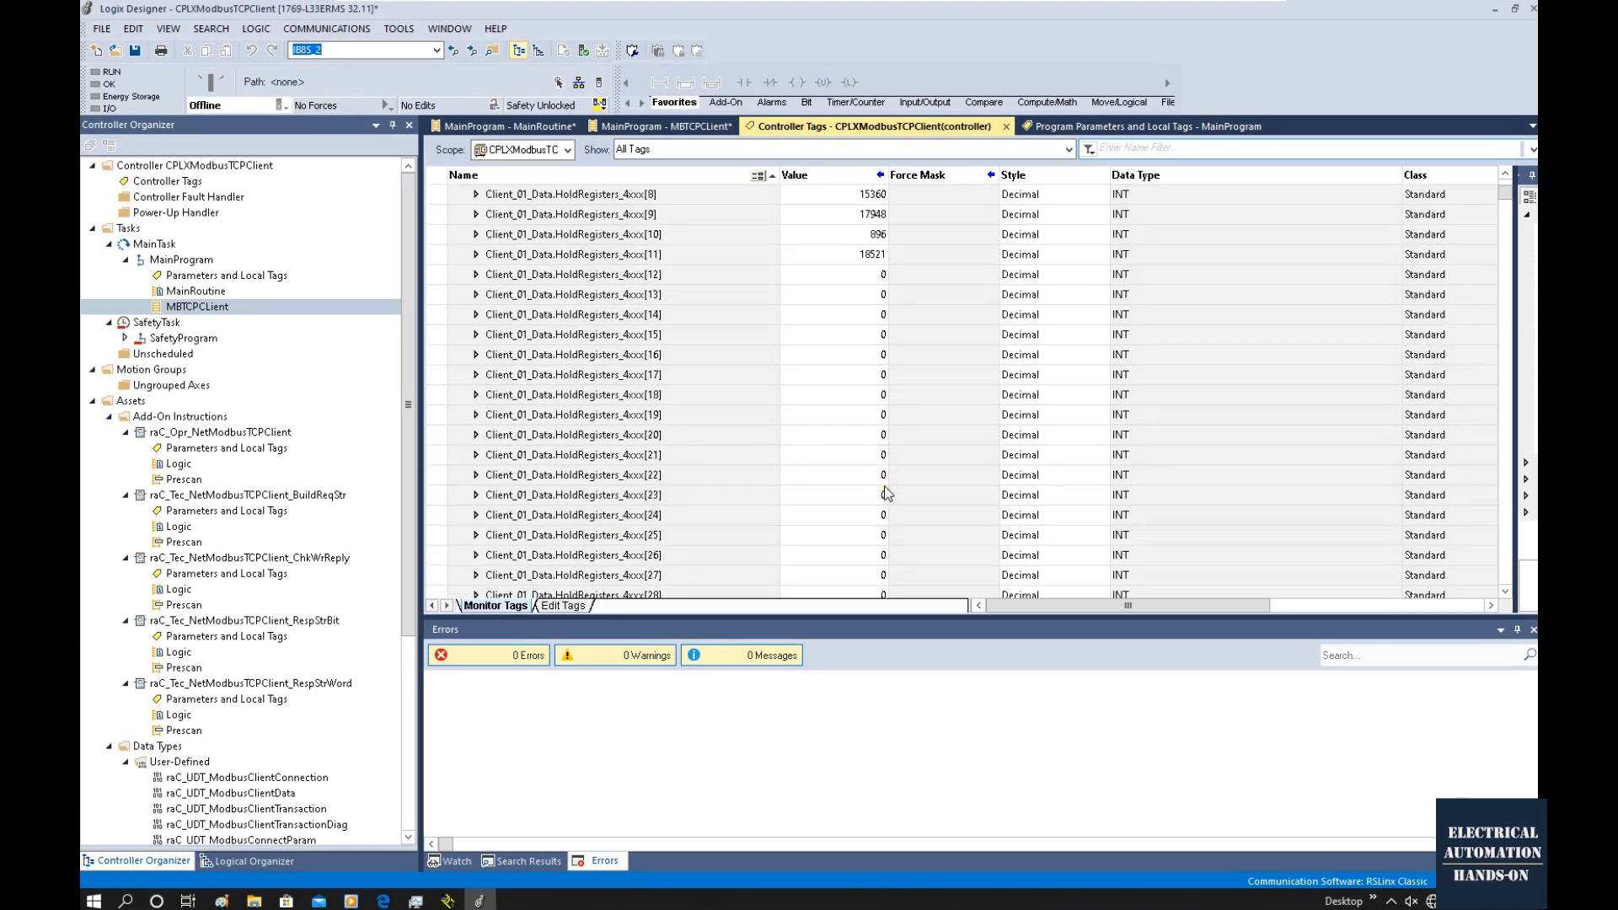
{"action": "left_click", "coordinate": [435, 253]}
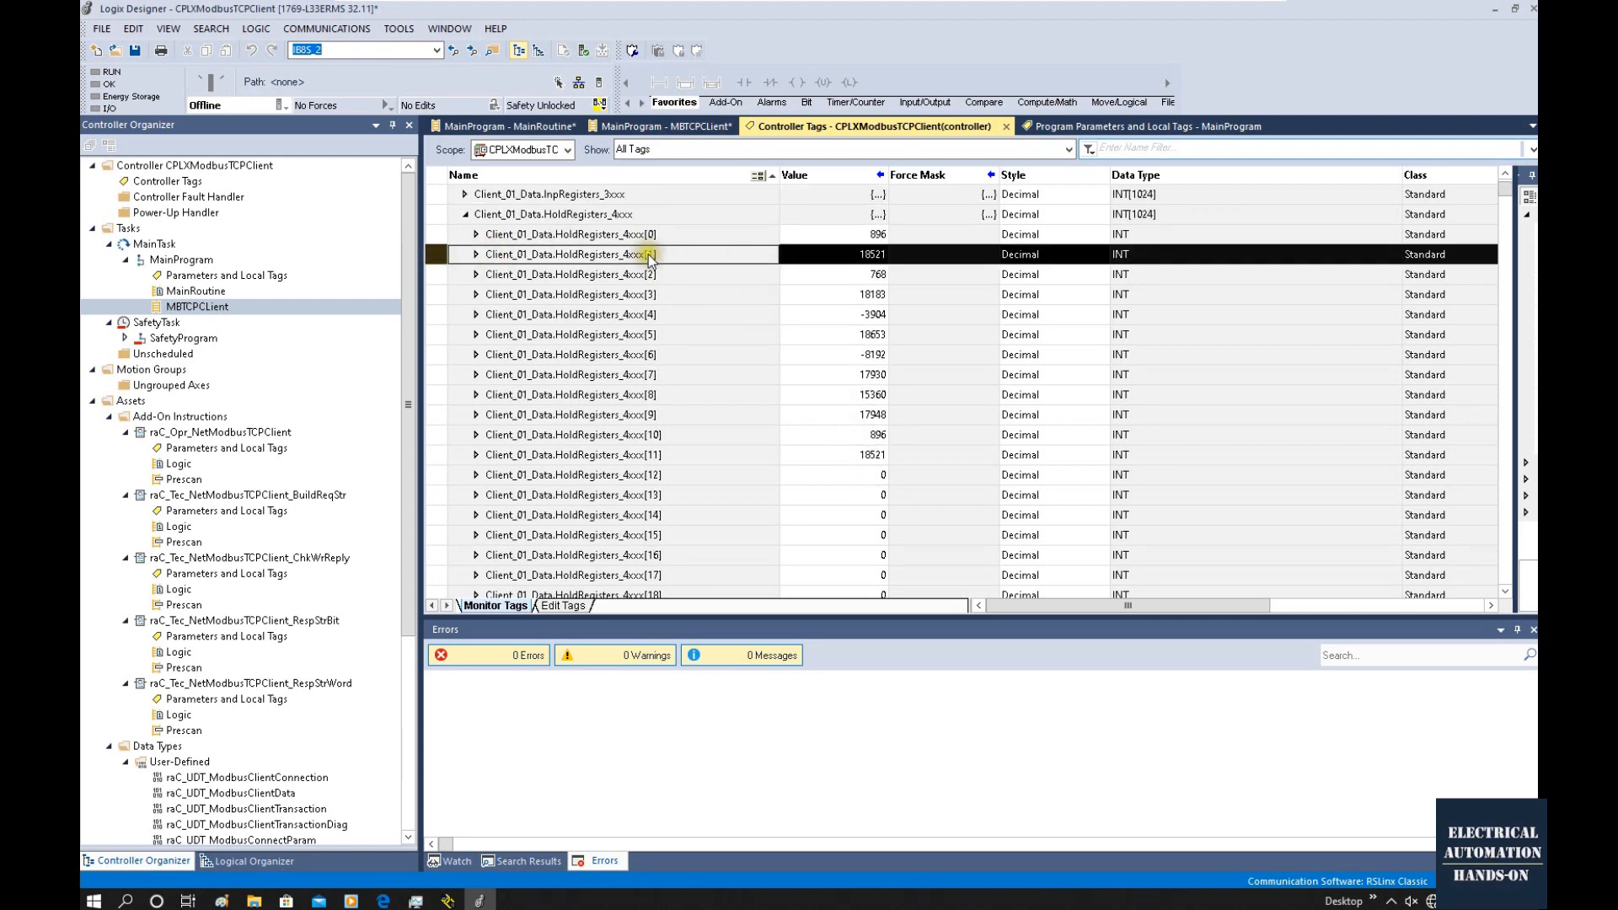
Return to the Client_01_Transactions tag through the MBTCPCLient routine and set Client_01_Transactions[0].LocalAddress to 1.
{"action": "left_click", "coordinate": [675, 128]}
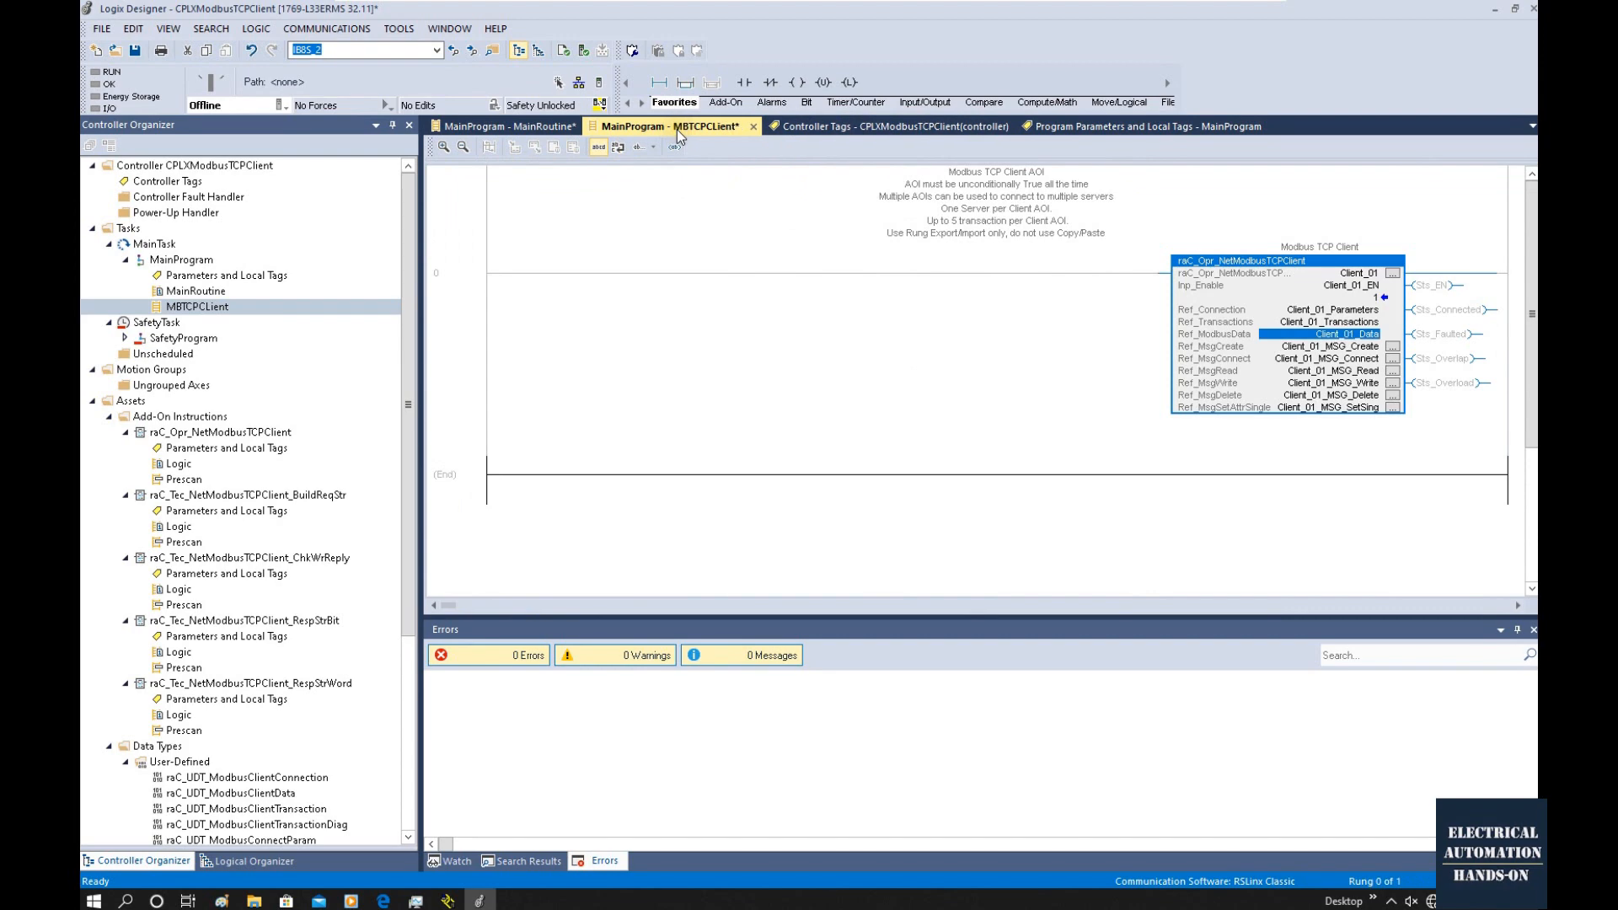
{"action": "right_click", "coordinate": [1364, 328]}
{"action": "left_click", "coordinate": [1348, 358]}
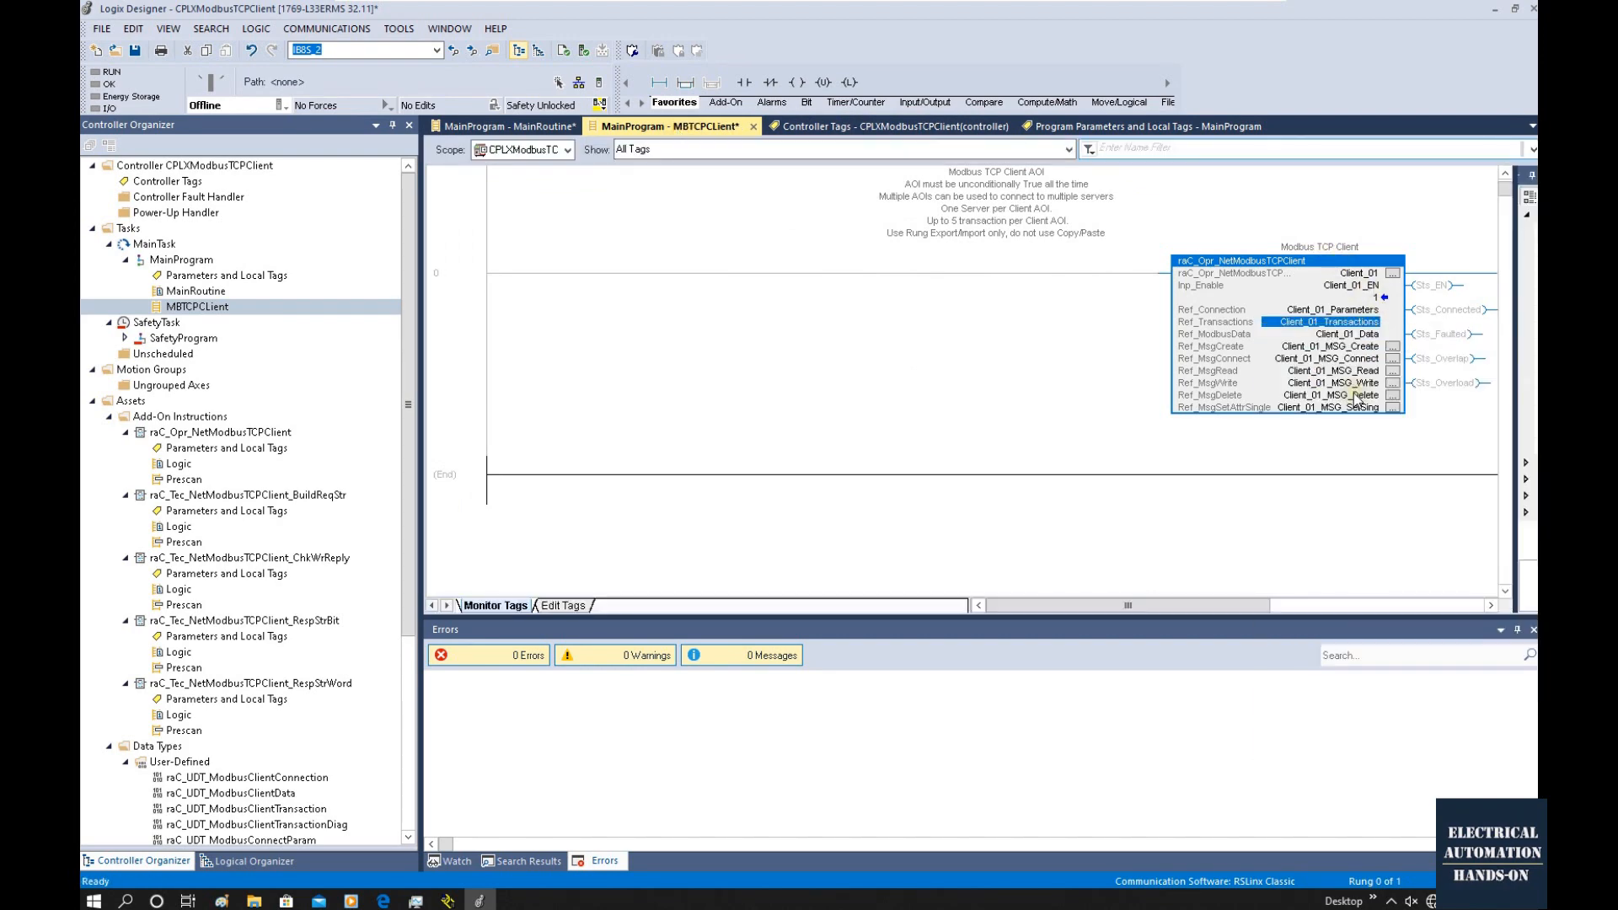
{"action": "scroll", "coordinate": [756, 376], "scroll_direction": "down", "scroll_amount": 2}
{"action": "scroll", "coordinate": [756, 376], "scroll_direction": "up", "scroll_amount": 1}
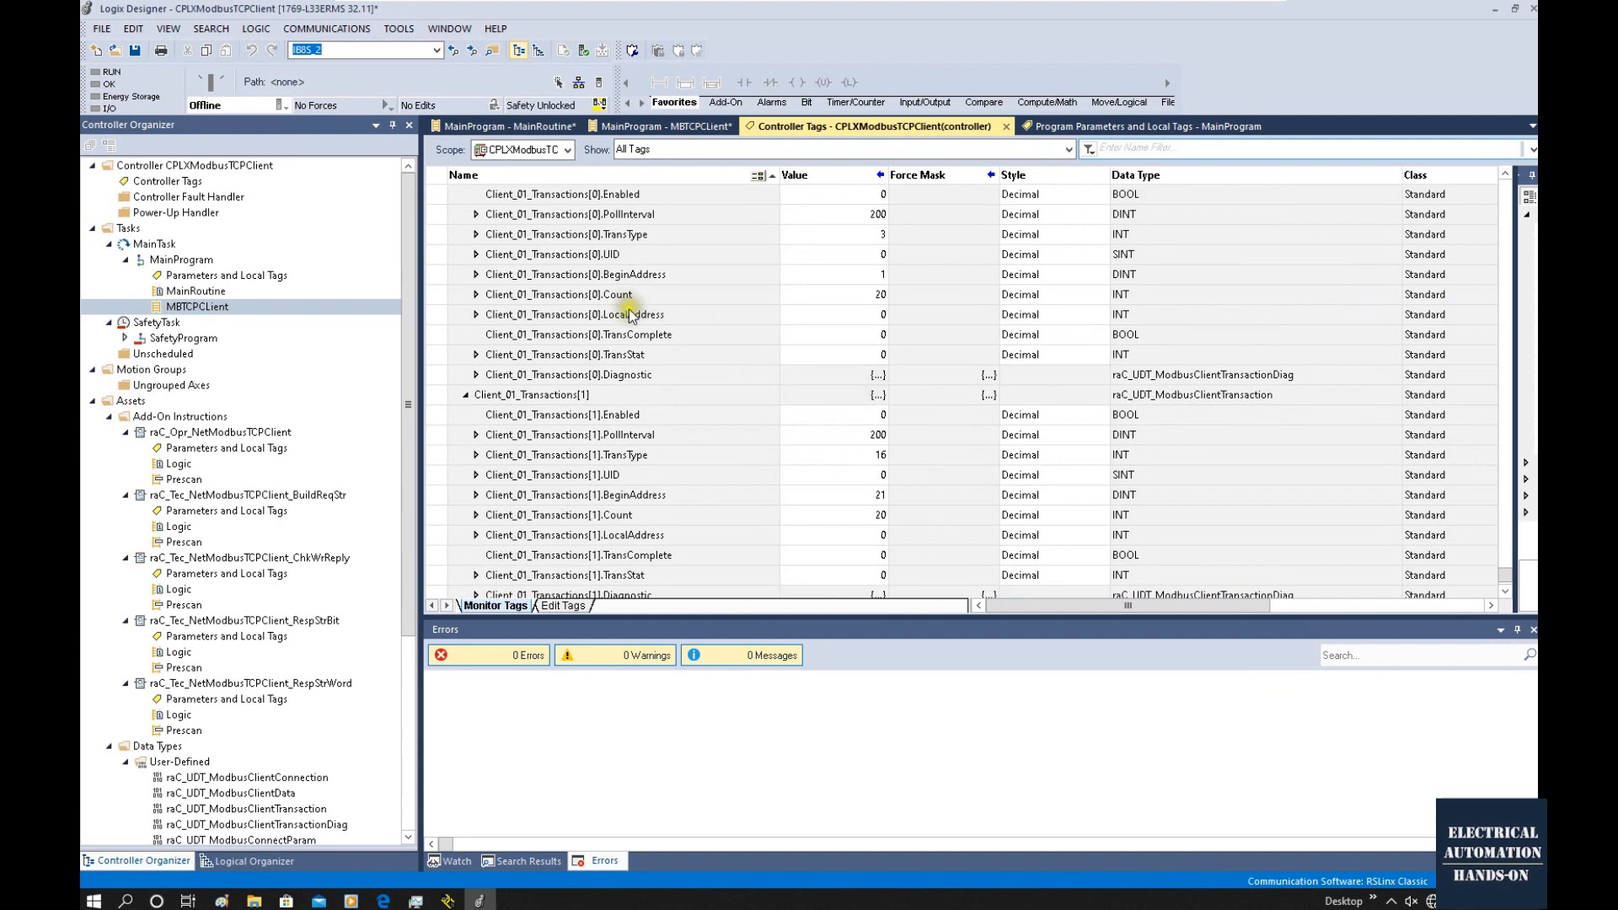
{"action": "scroll", "coordinate": [623, 316], "scroll_direction": "up", "scroll_amount": 1}
{"action": "left_click", "coordinate": [621, 334]}
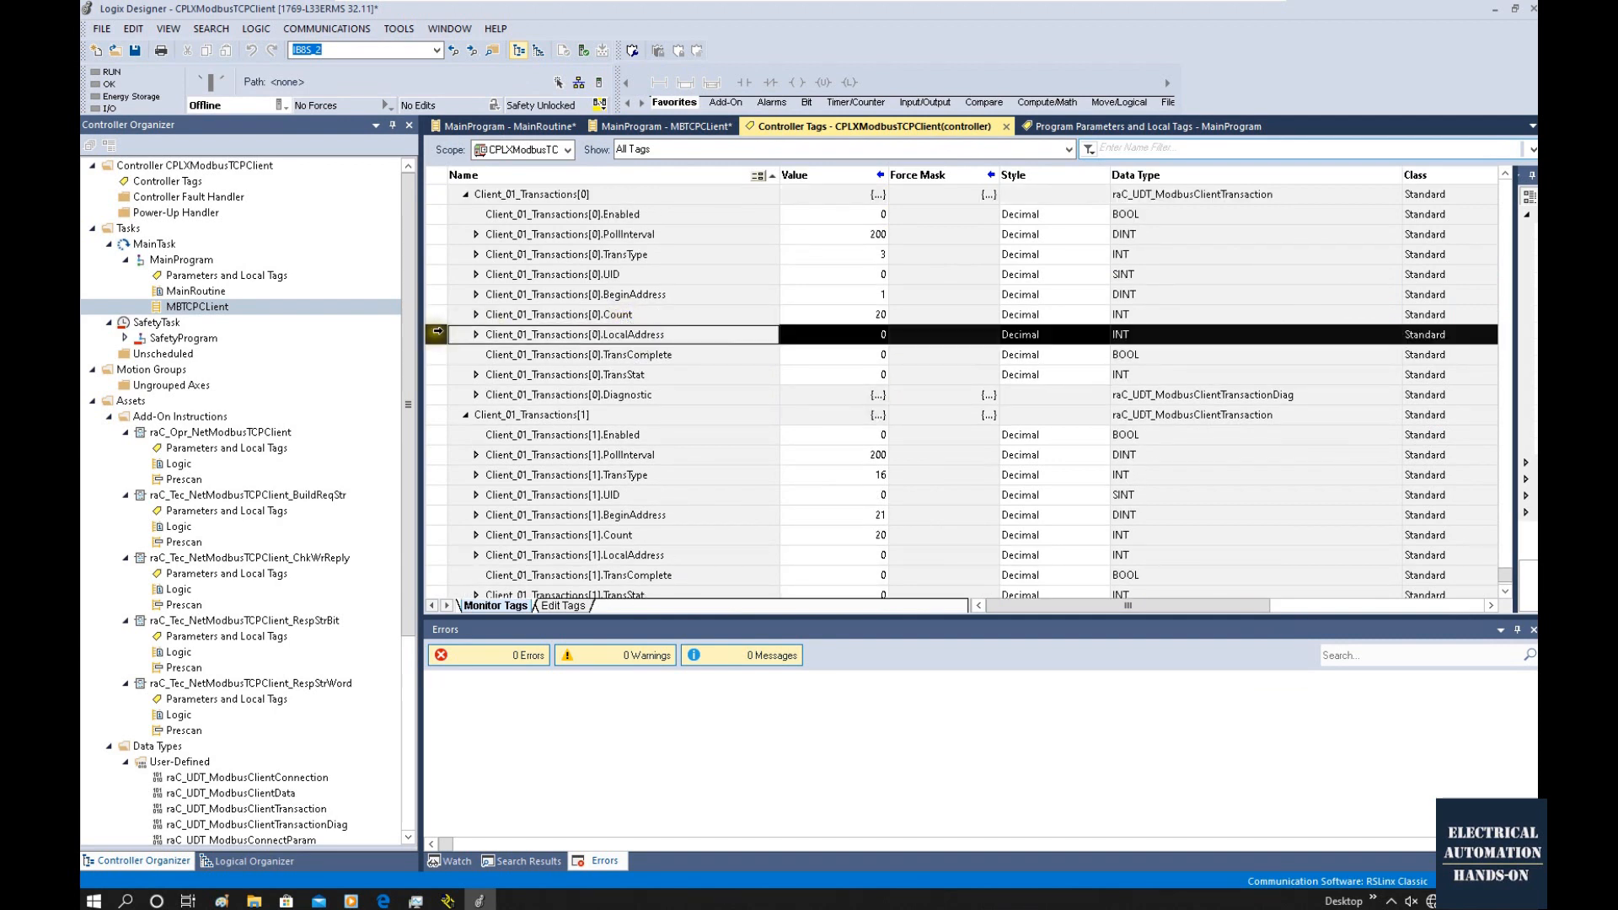
{"action": "left_click", "coordinate": [870, 337]}
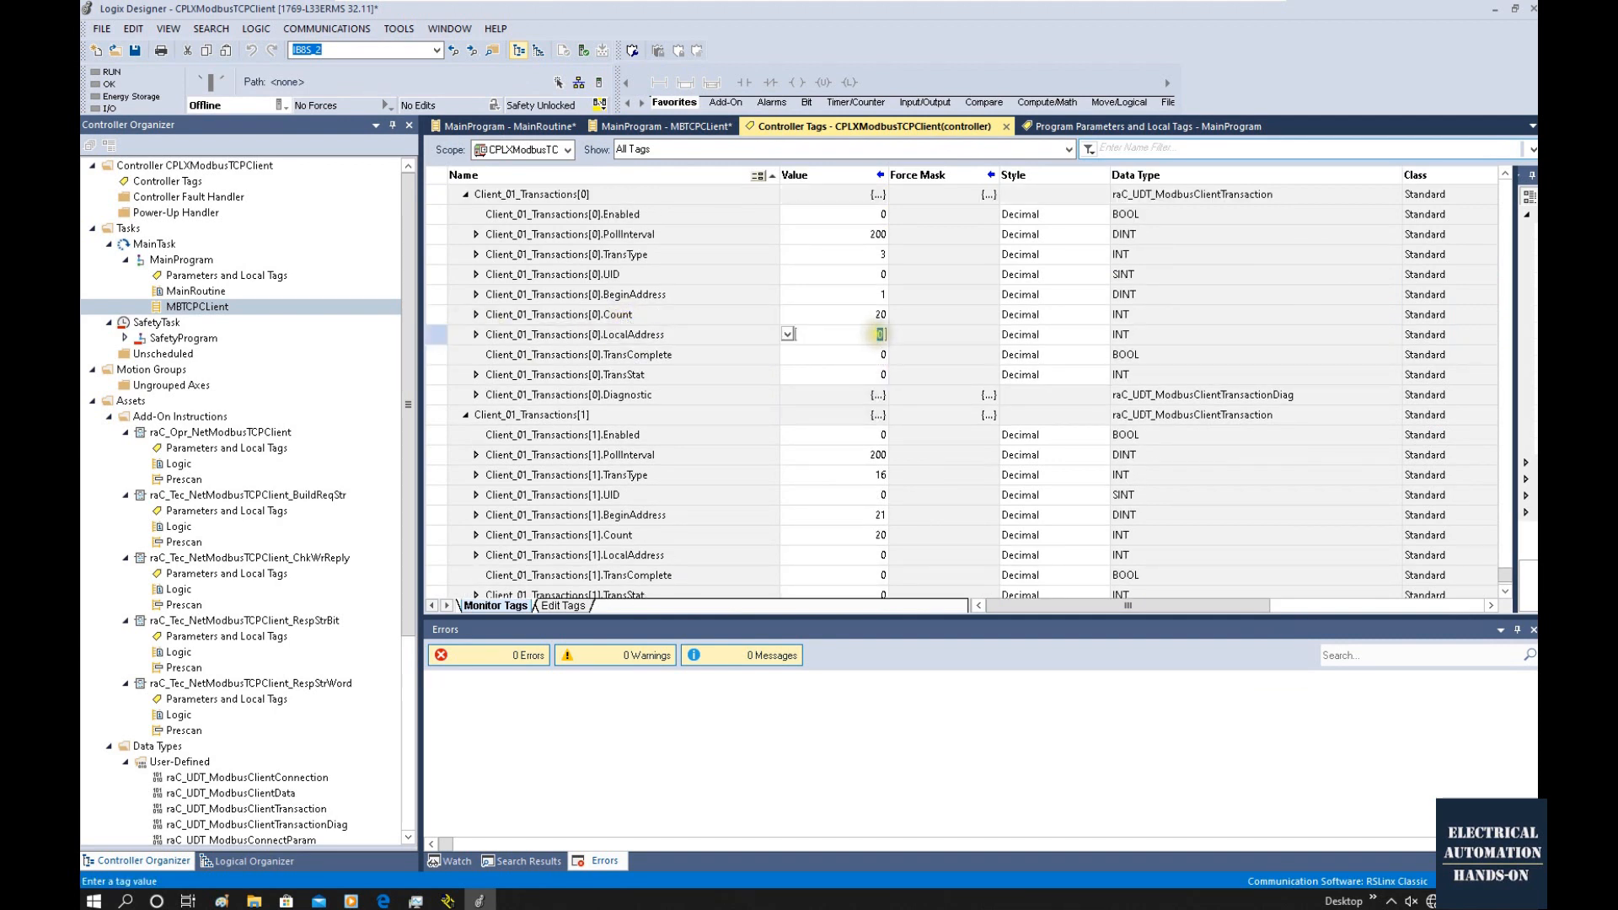
{"action": "type", "text": "1"}
{"action": "left_click", "coordinate": [848, 418]}
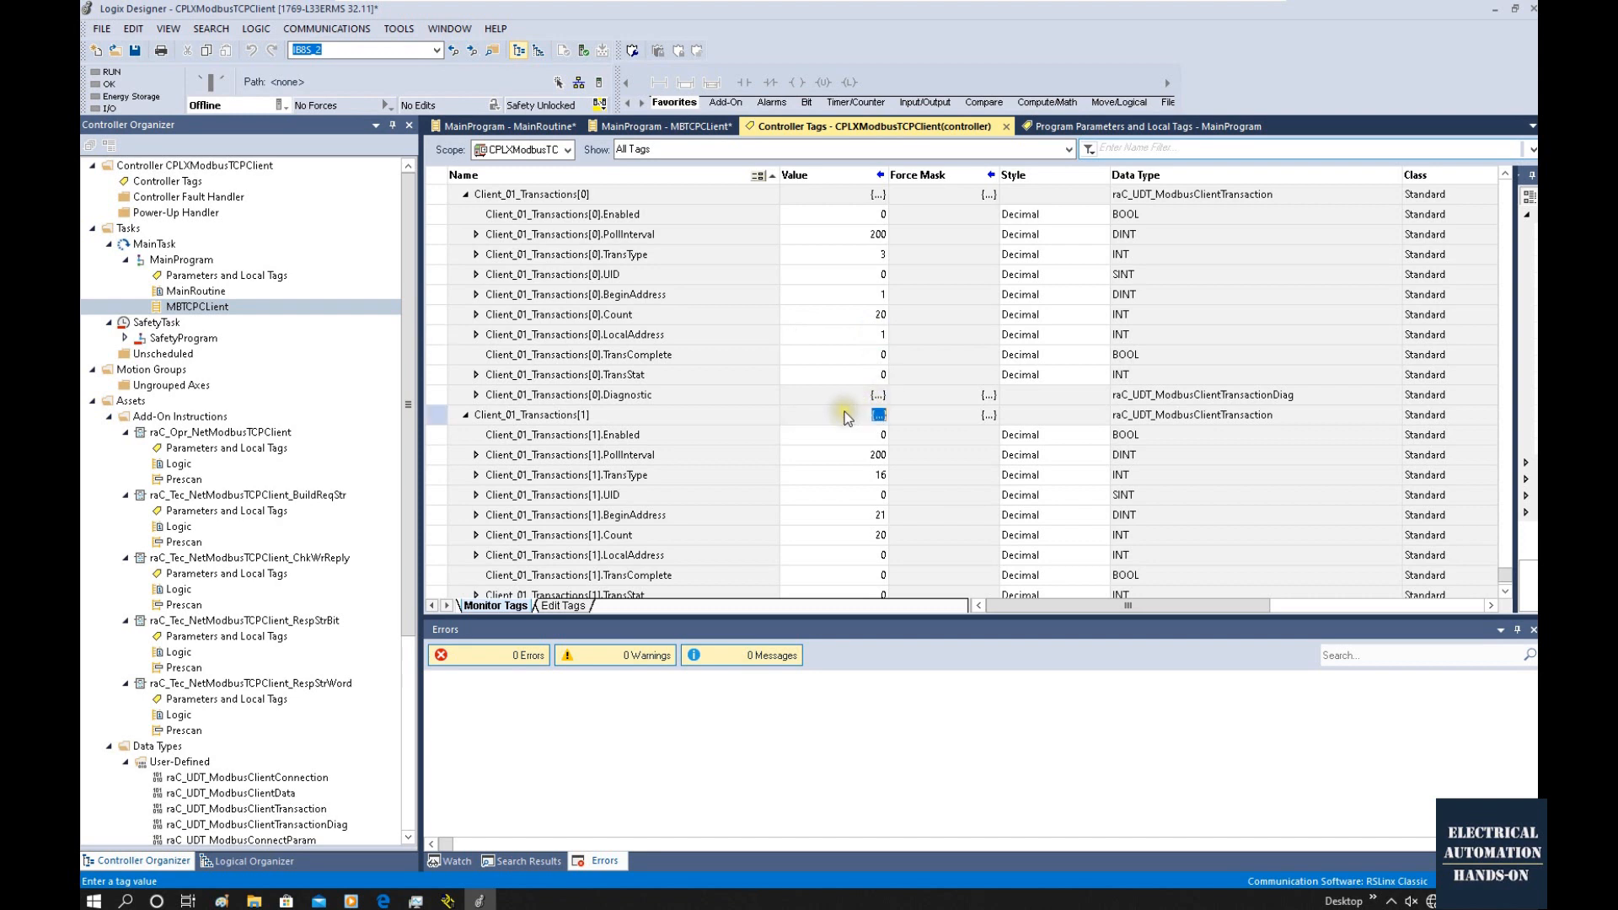
Set Client_01_Transactions[1].LocalAddress to 21 and compare it with that transaction's BeginAddress.
{"action": "scroll", "coordinate": [847, 418], "scroll_direction": "down", "scroll_amount": 2}
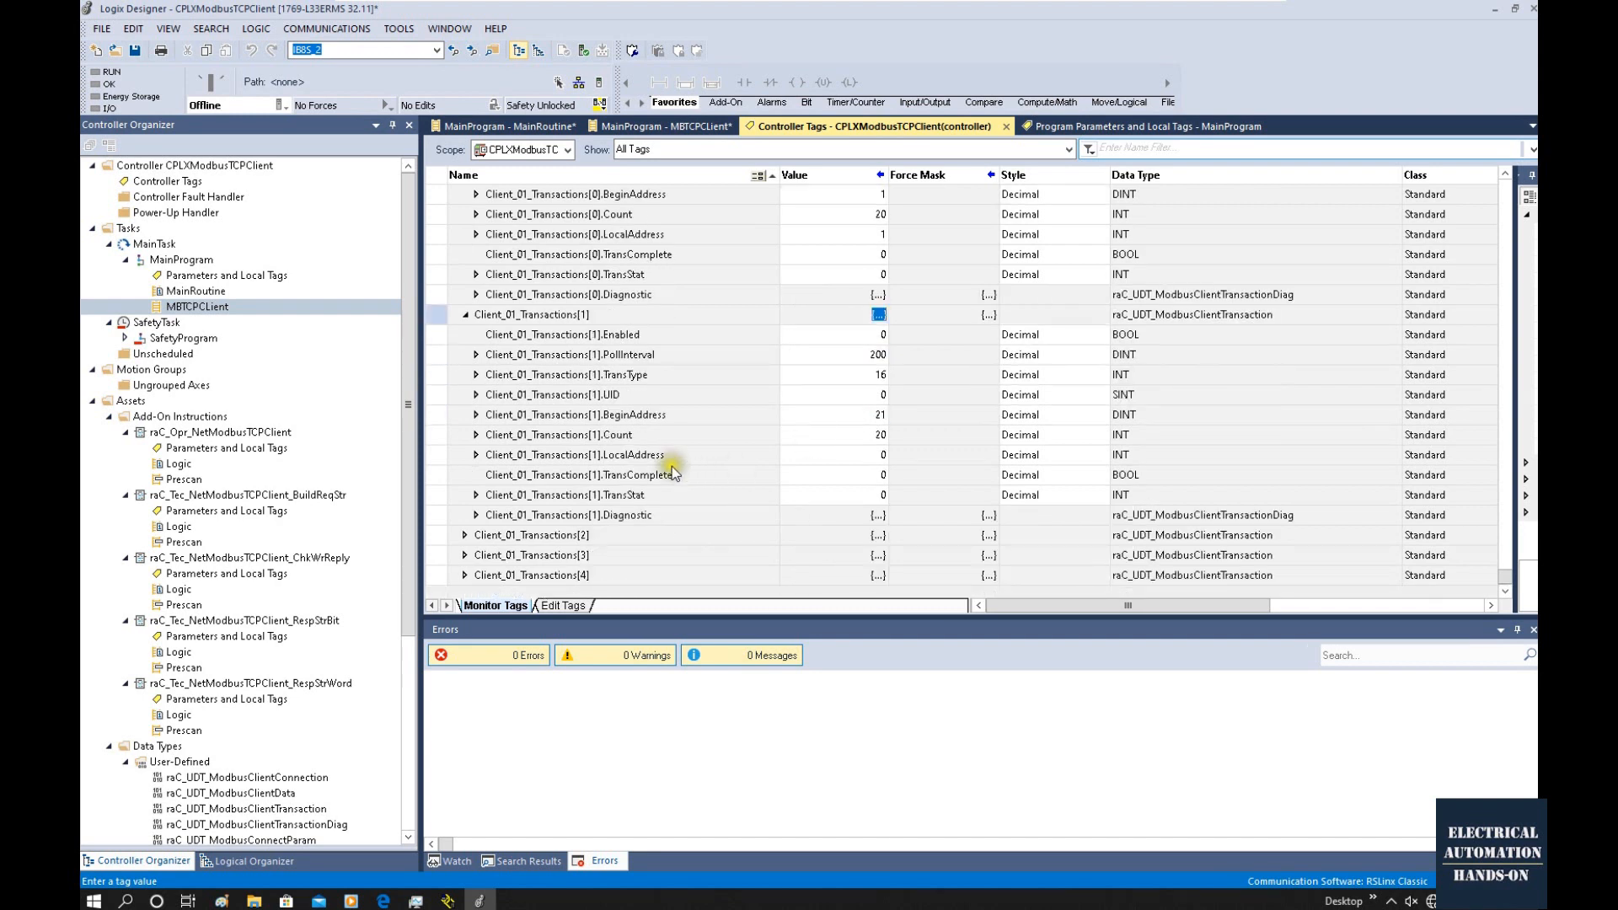
{"action": "left_click", "coordinate": [630, 456]}
{"action": "left_click", "coordinate": [883, 455]}
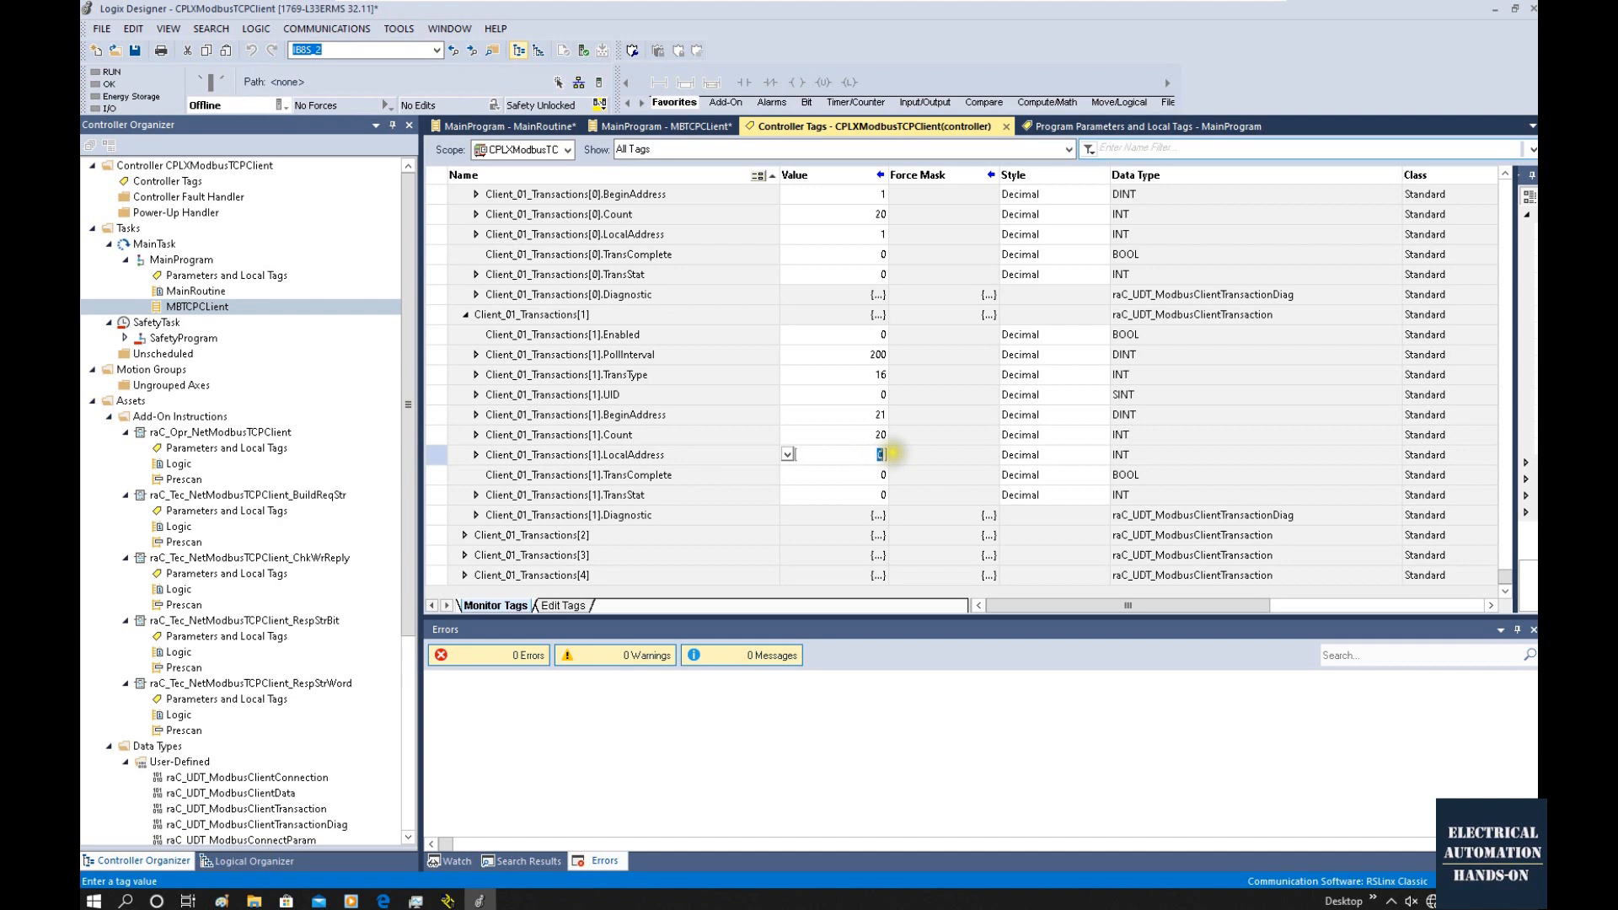
{"action": "left_click", "coordinate": [912, 397]}
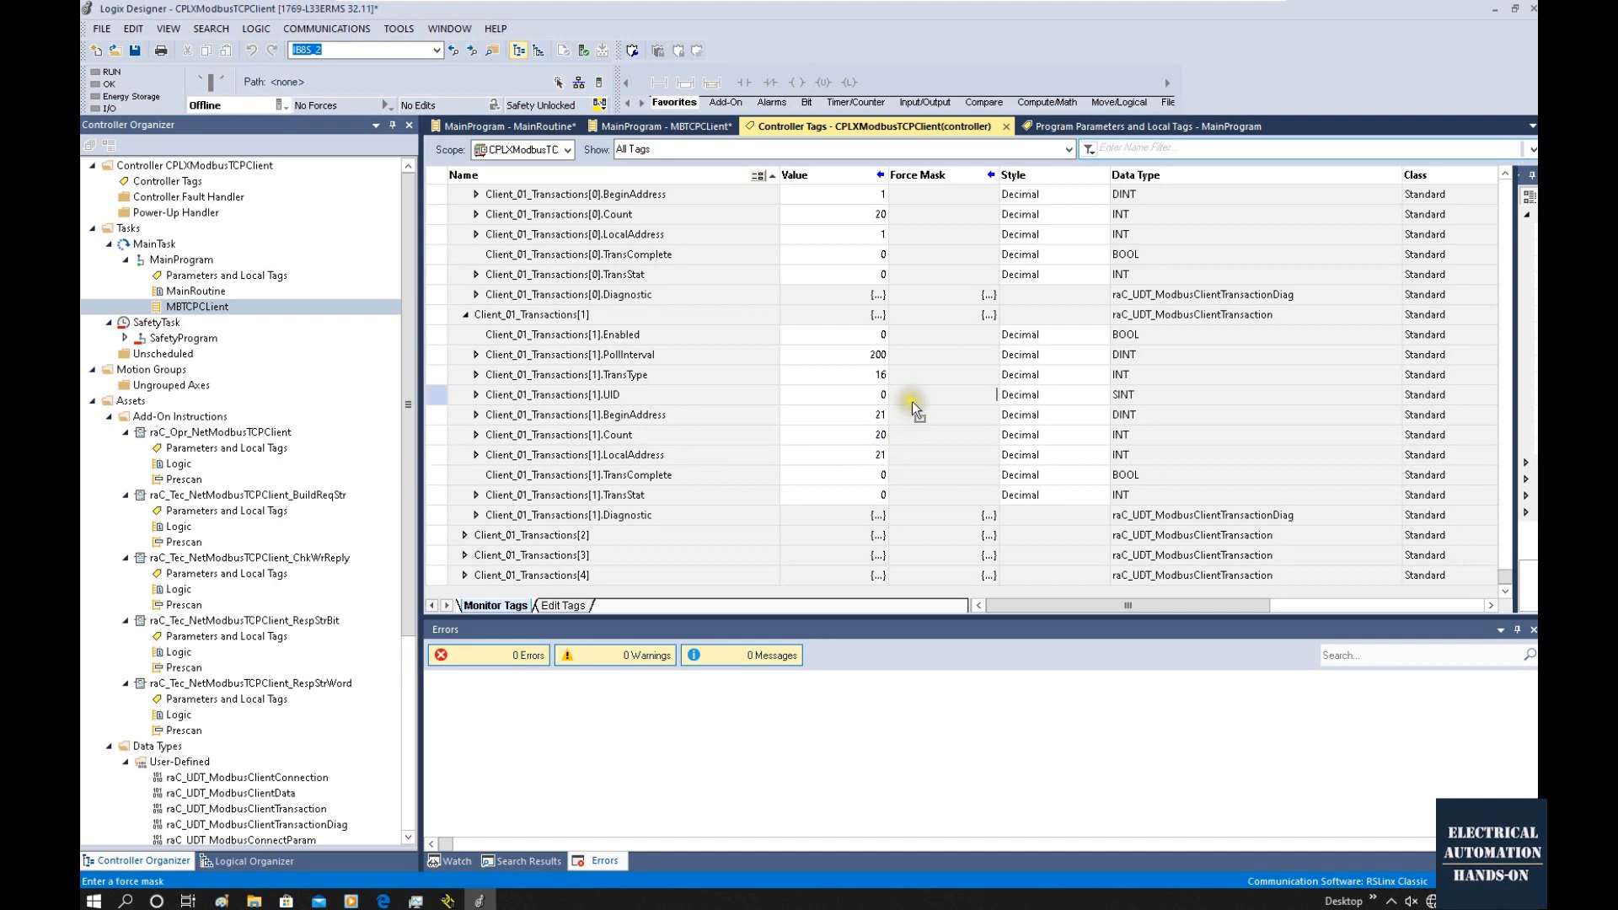
{"action": "left_click", "coordinate": [871, 417]}
{"action": "left_click", "coordinate": [879, 459]}
{"action": "left_click", "coordinate": [874, 418]}
{"action": "left_click", "coordinate": [872, 473]}
{"action": "left_click", "coordinate": [830, 491]}
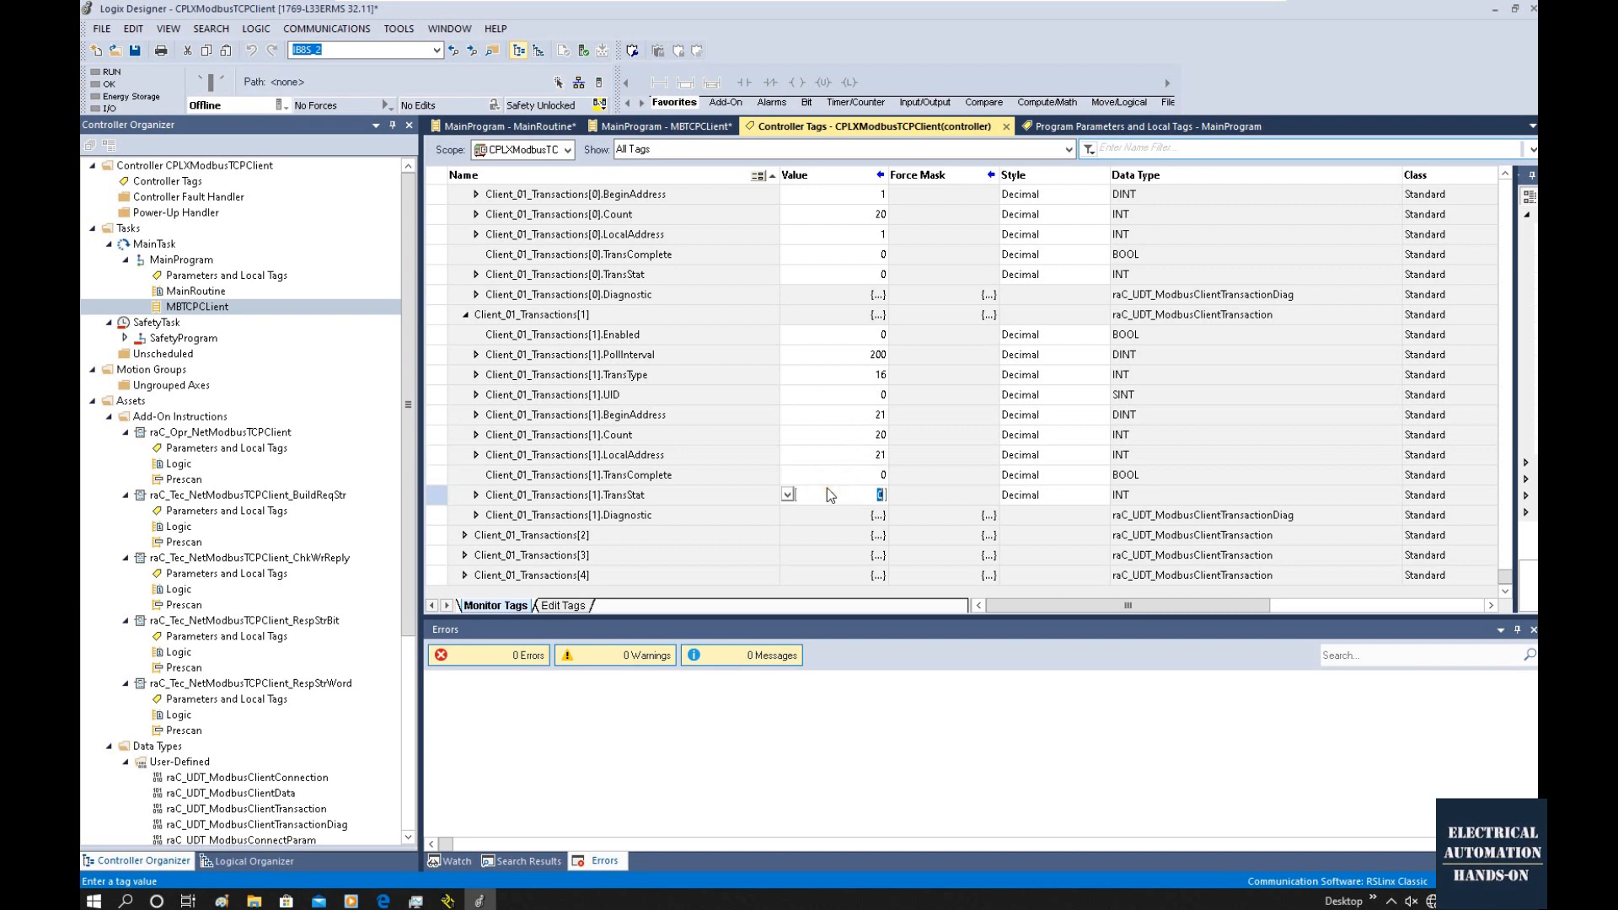
Enable both transactions by setting Client_01_Transactions[0].Enabled and Client_01_Transactions[1].Enabled to 1.
{"action": "scroll", "coordinate": [827, 488], "scroll_direction": "up", "scroll_amount": 1}
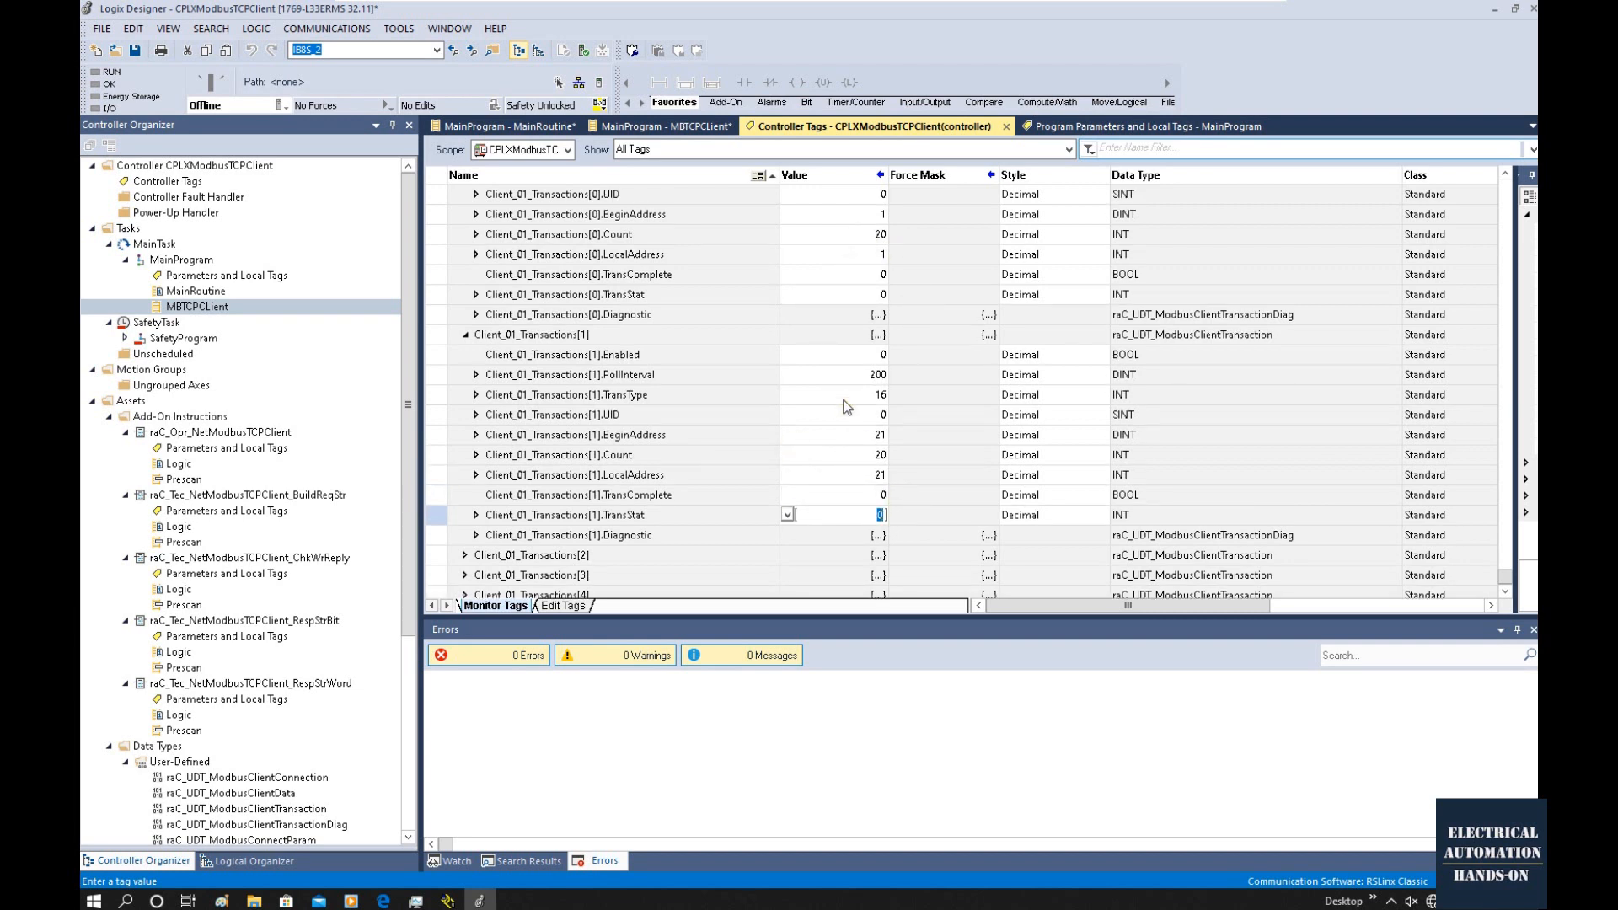
{"action": "scroll", "coordinate": [847, 407], "scroll_direction": "up", "scroll_amount": 5}
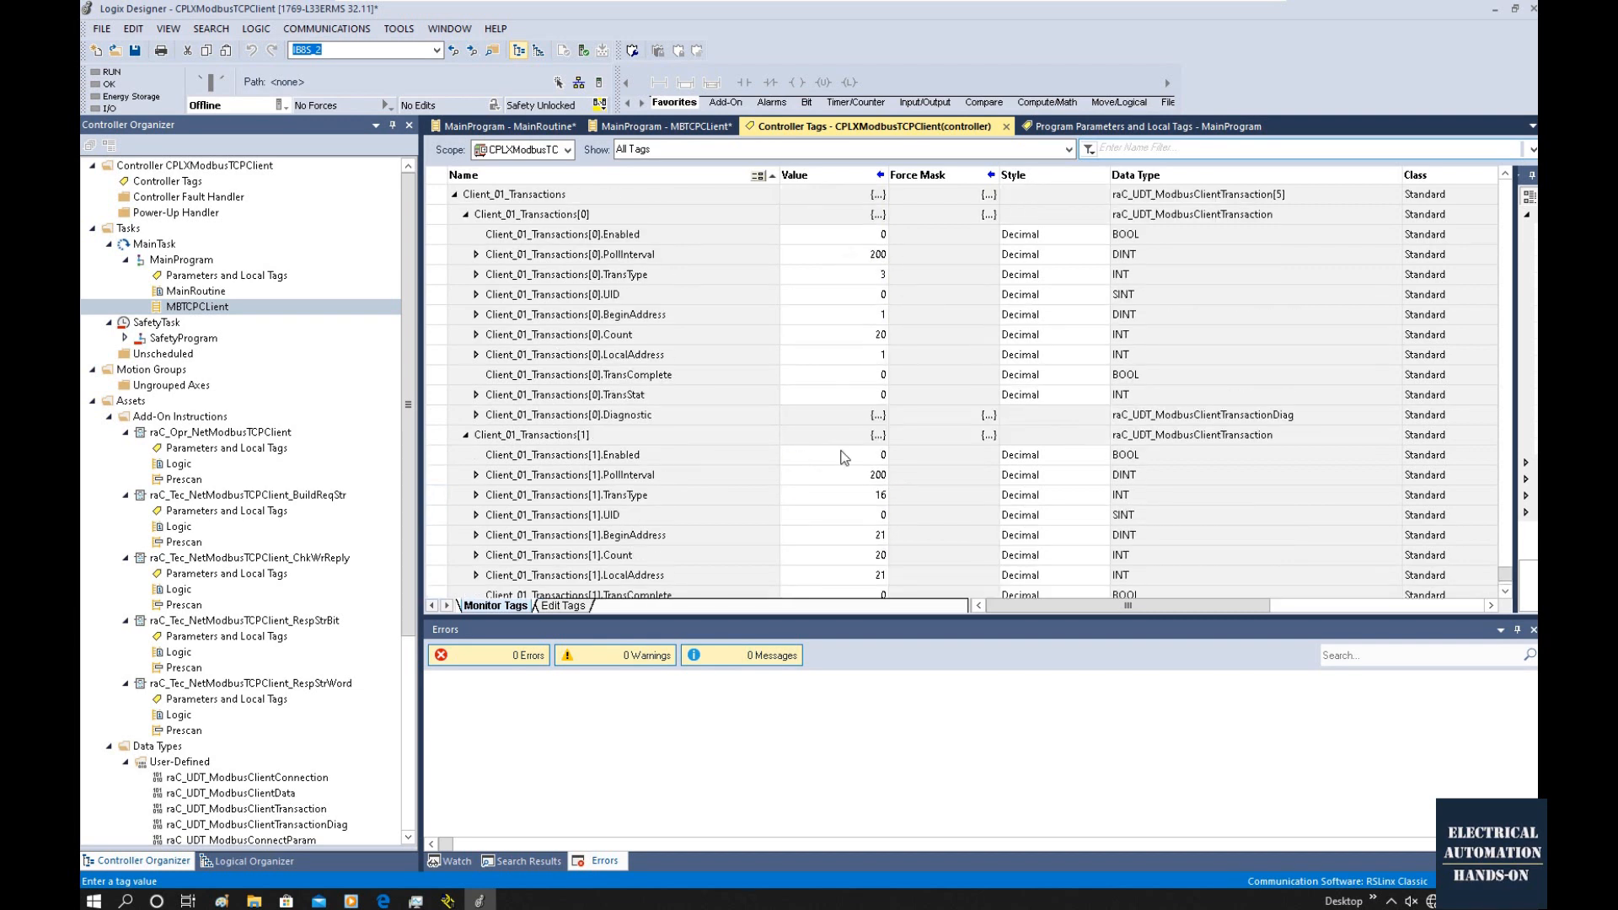
{"action": "left_click", "coordinate": [438, 233]}
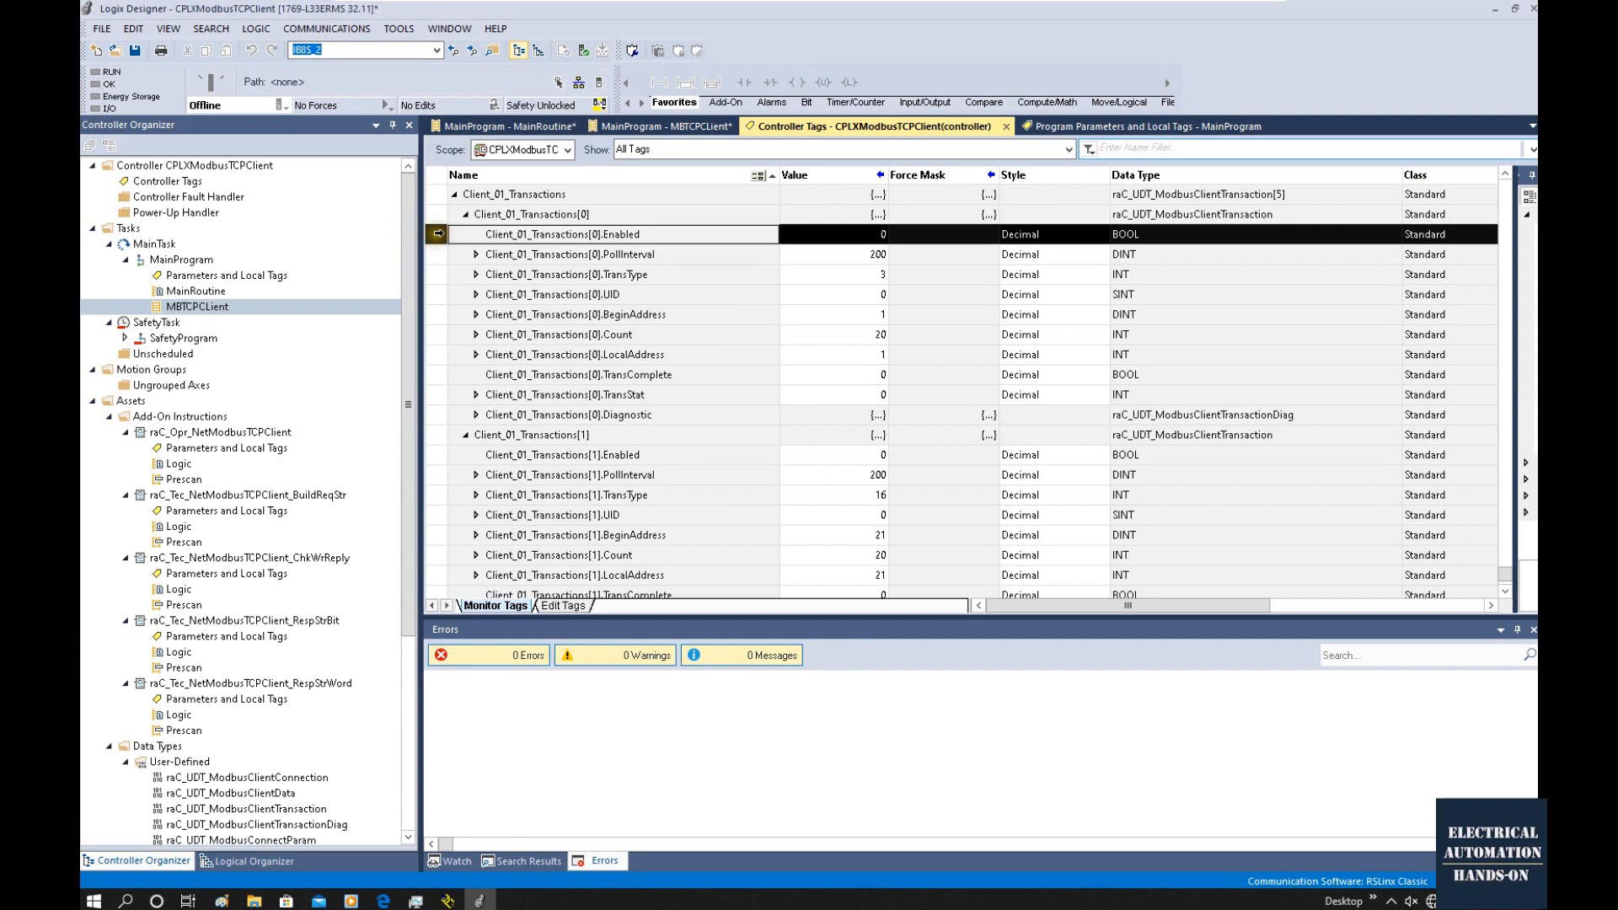
{"action": "left_click", "coordinate": [439, 453]}
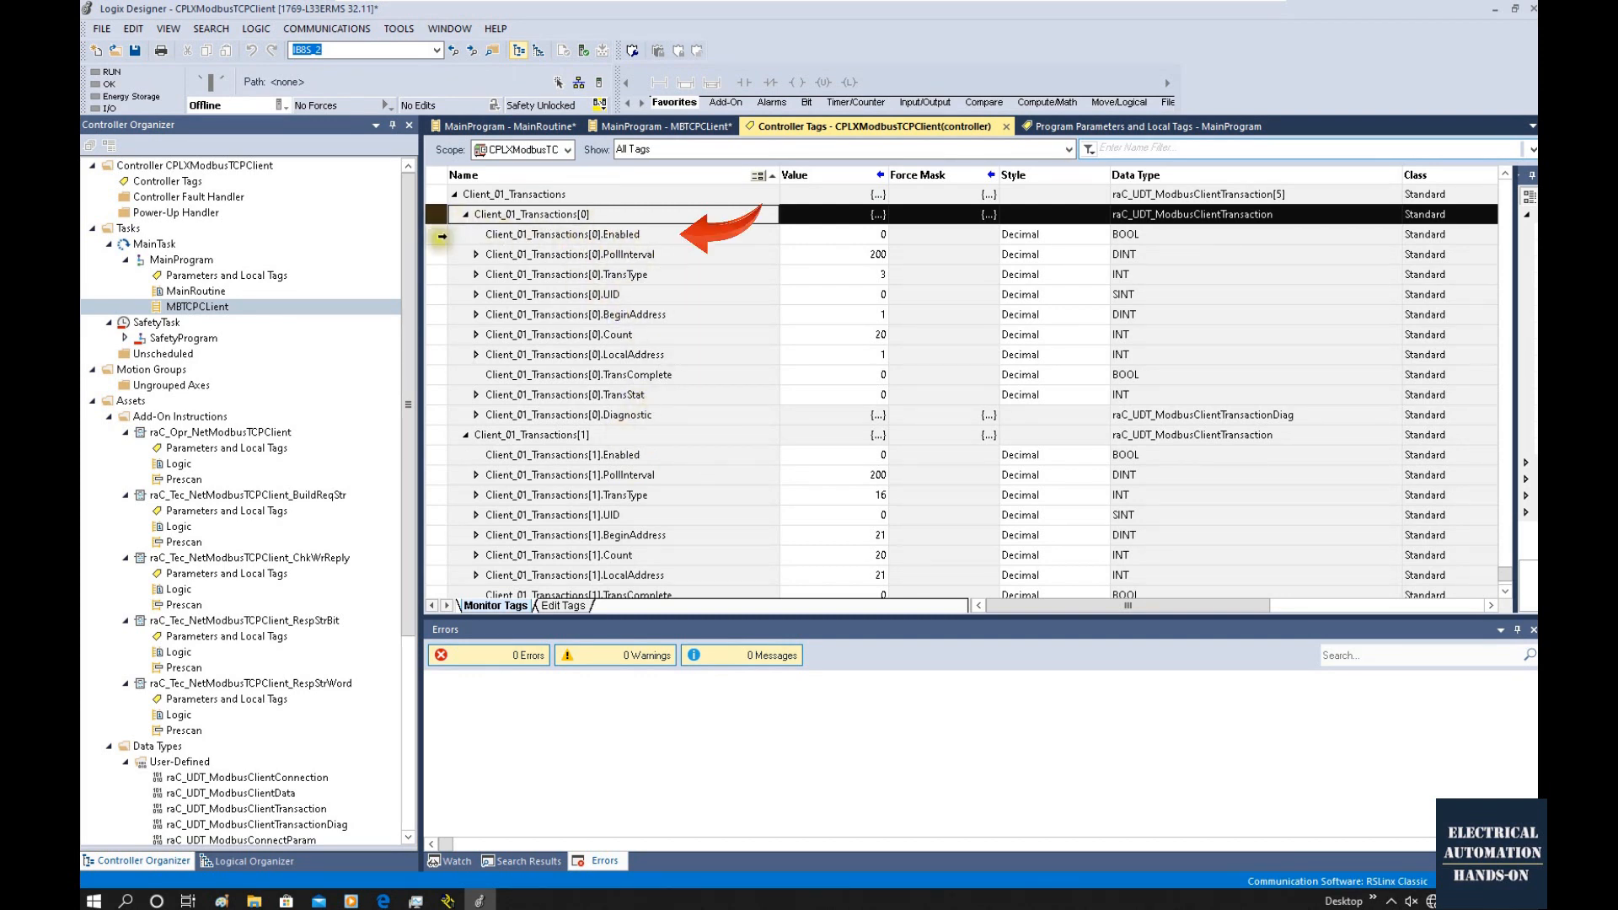
{"action": "left_click", "coordinate": [437, 236]}
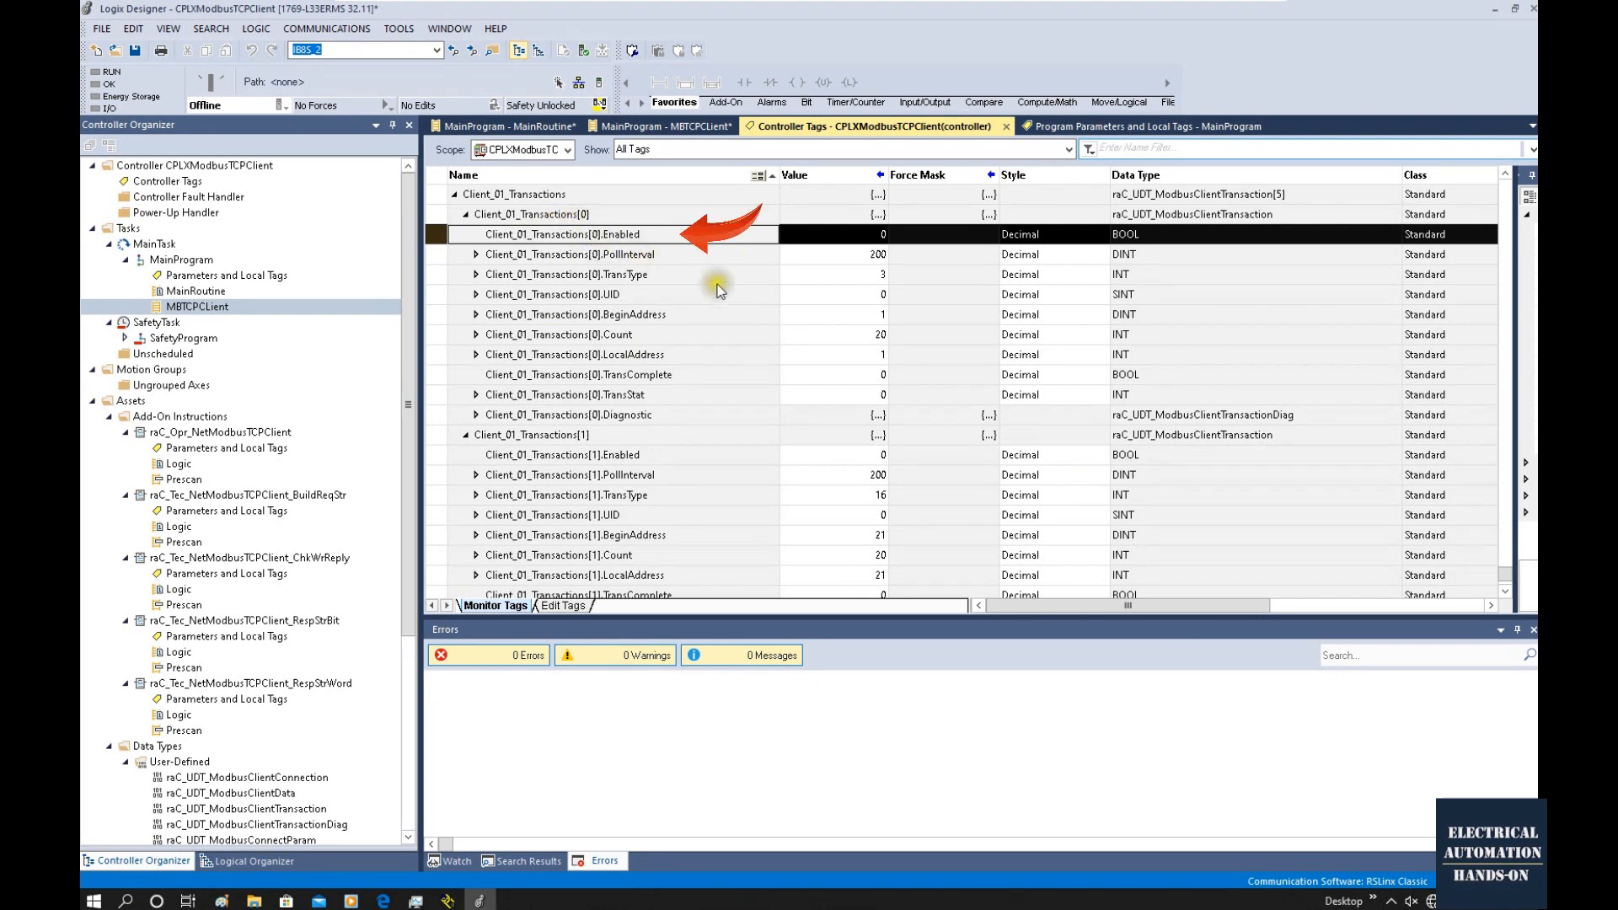
{"action": "double_click", "coordinate": [842, 236]}
{"action": "type", "text": "1"}
{"action": "key", "text": "Return"}
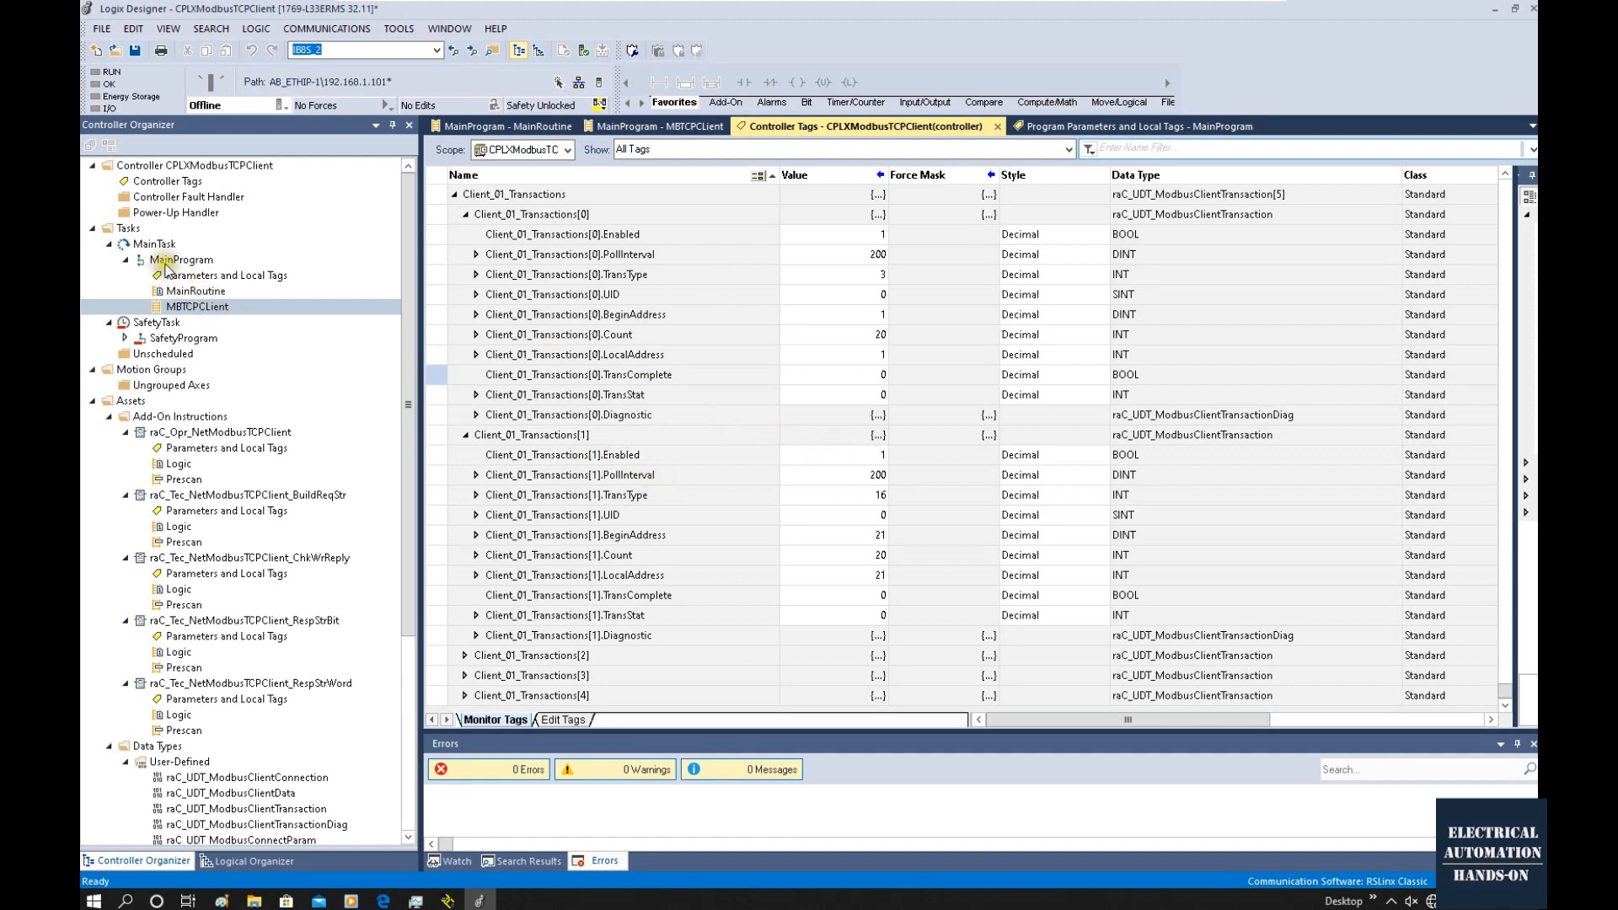
Open the MBTCPClient routine and check the available task types in the MainTask configuration.
{"action": "left_click", "coordinate": [164, 261]}
{"action": "double_click", "coordinate": [197, 307]}
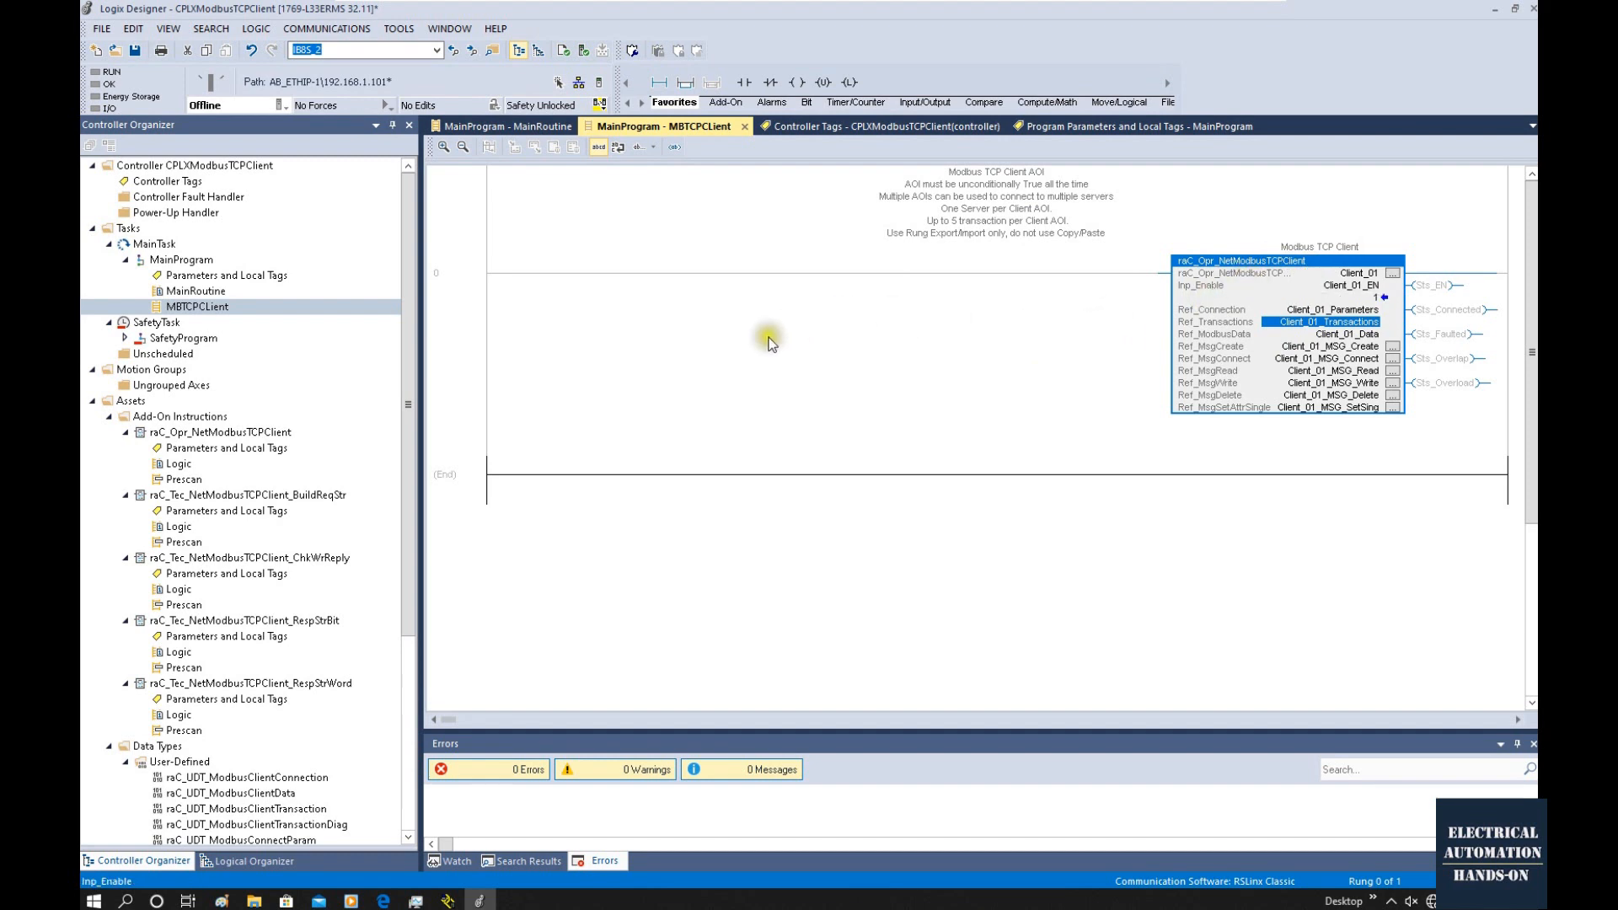
{"action": "left_click", "coordinate": [158, 246]}
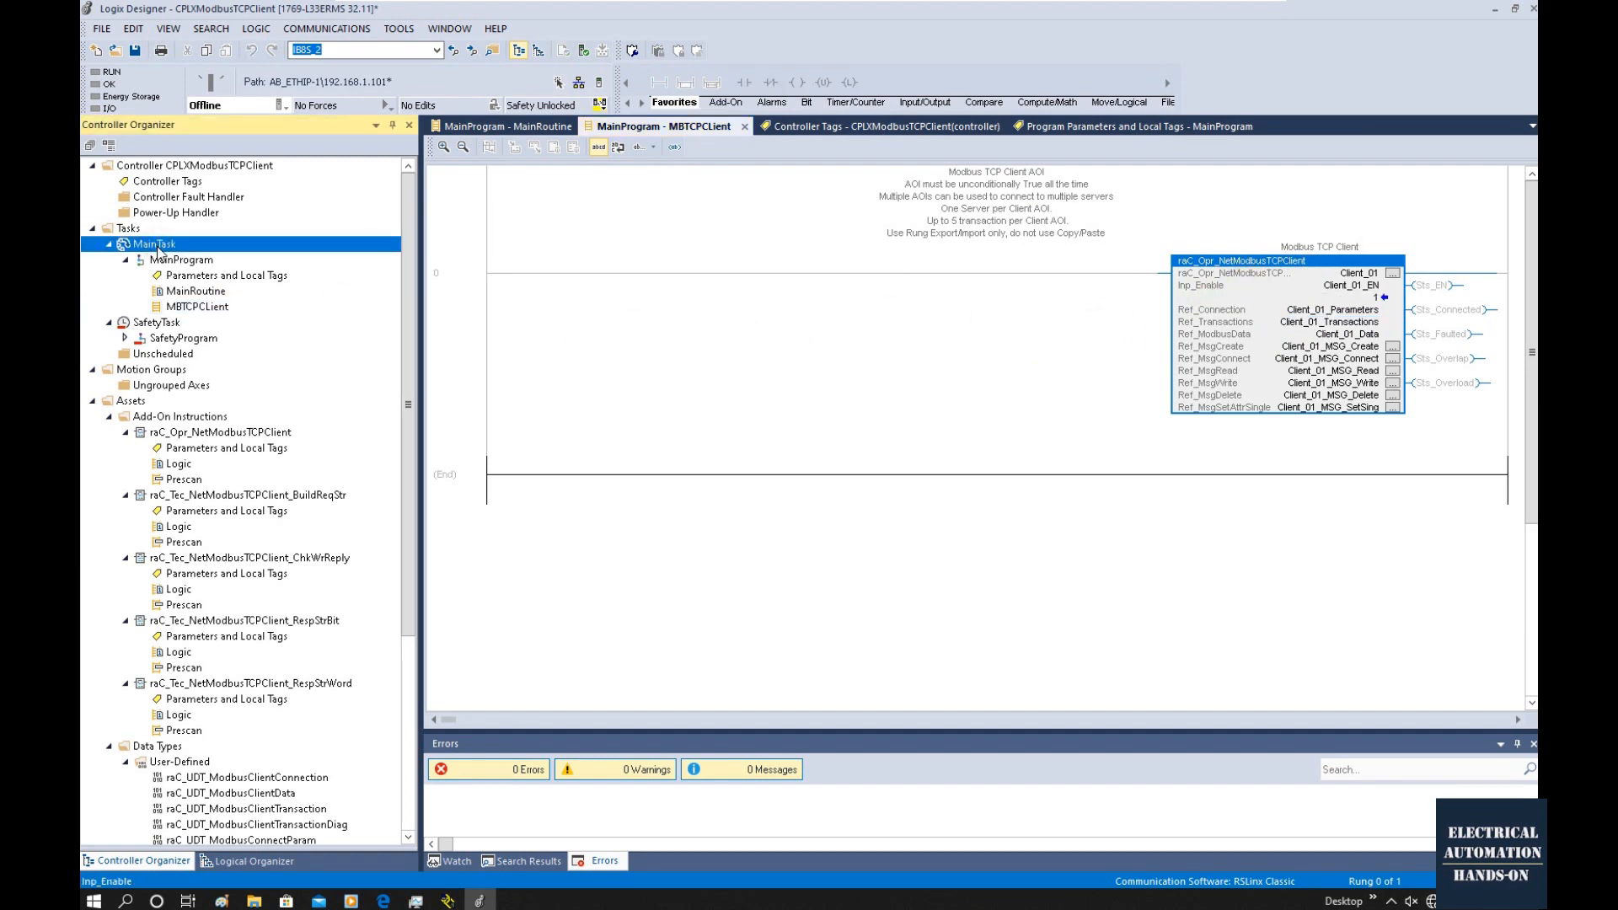
{"action": "right_click", "coordinate": [159, 249]}
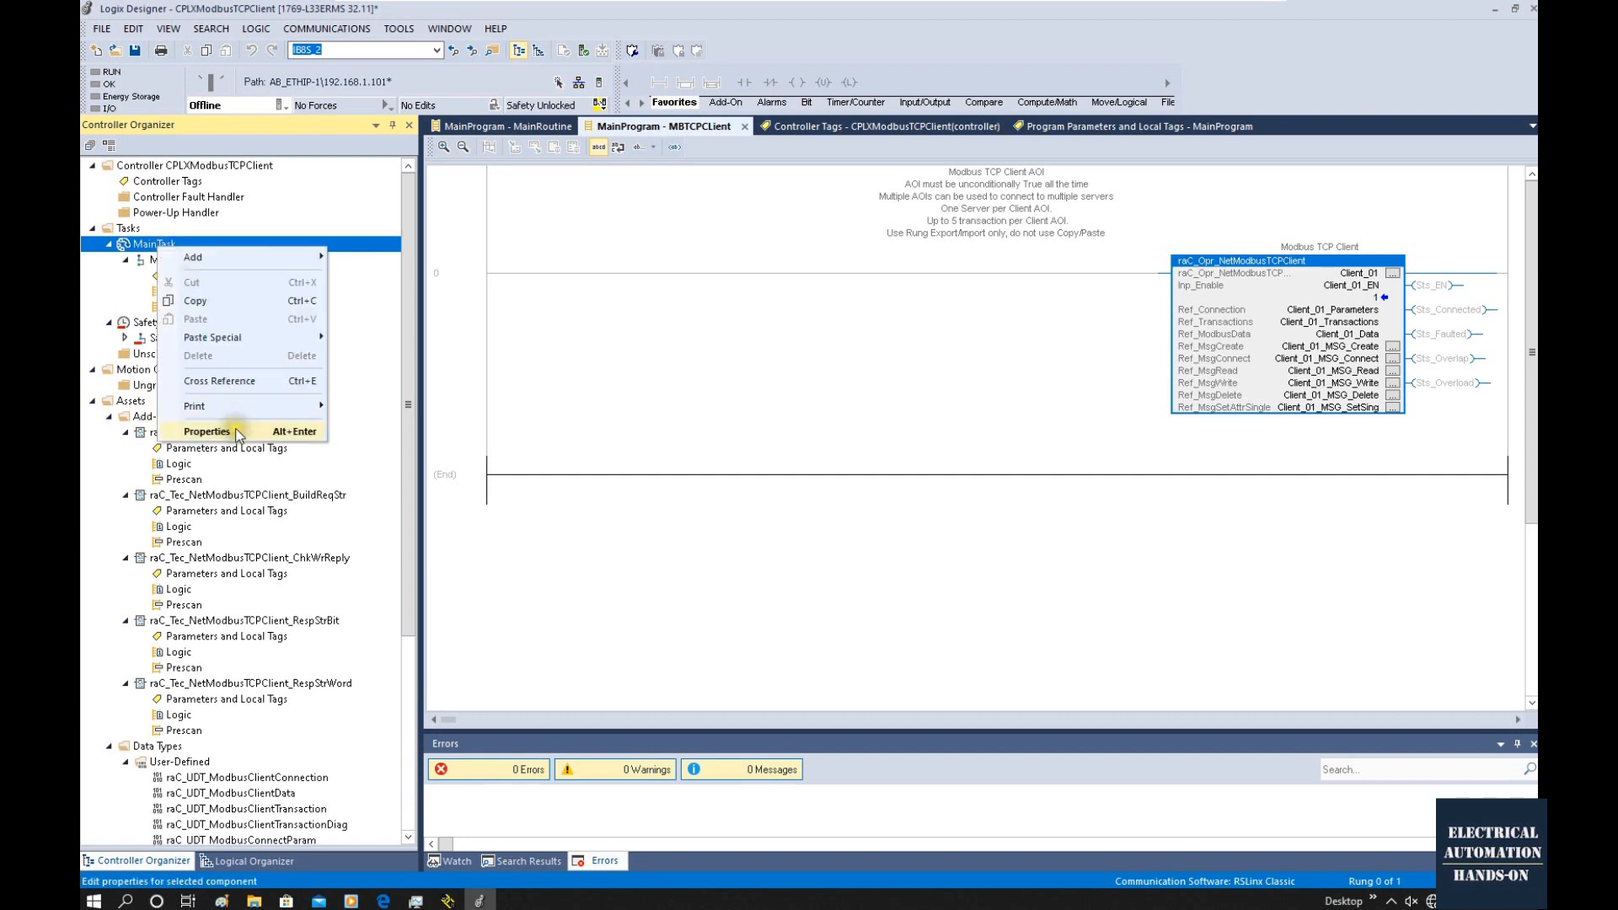
{"action": "left_click", "coordinate": [206, 432]}
{"action": "left_click", "coordinate": [699, 317]}
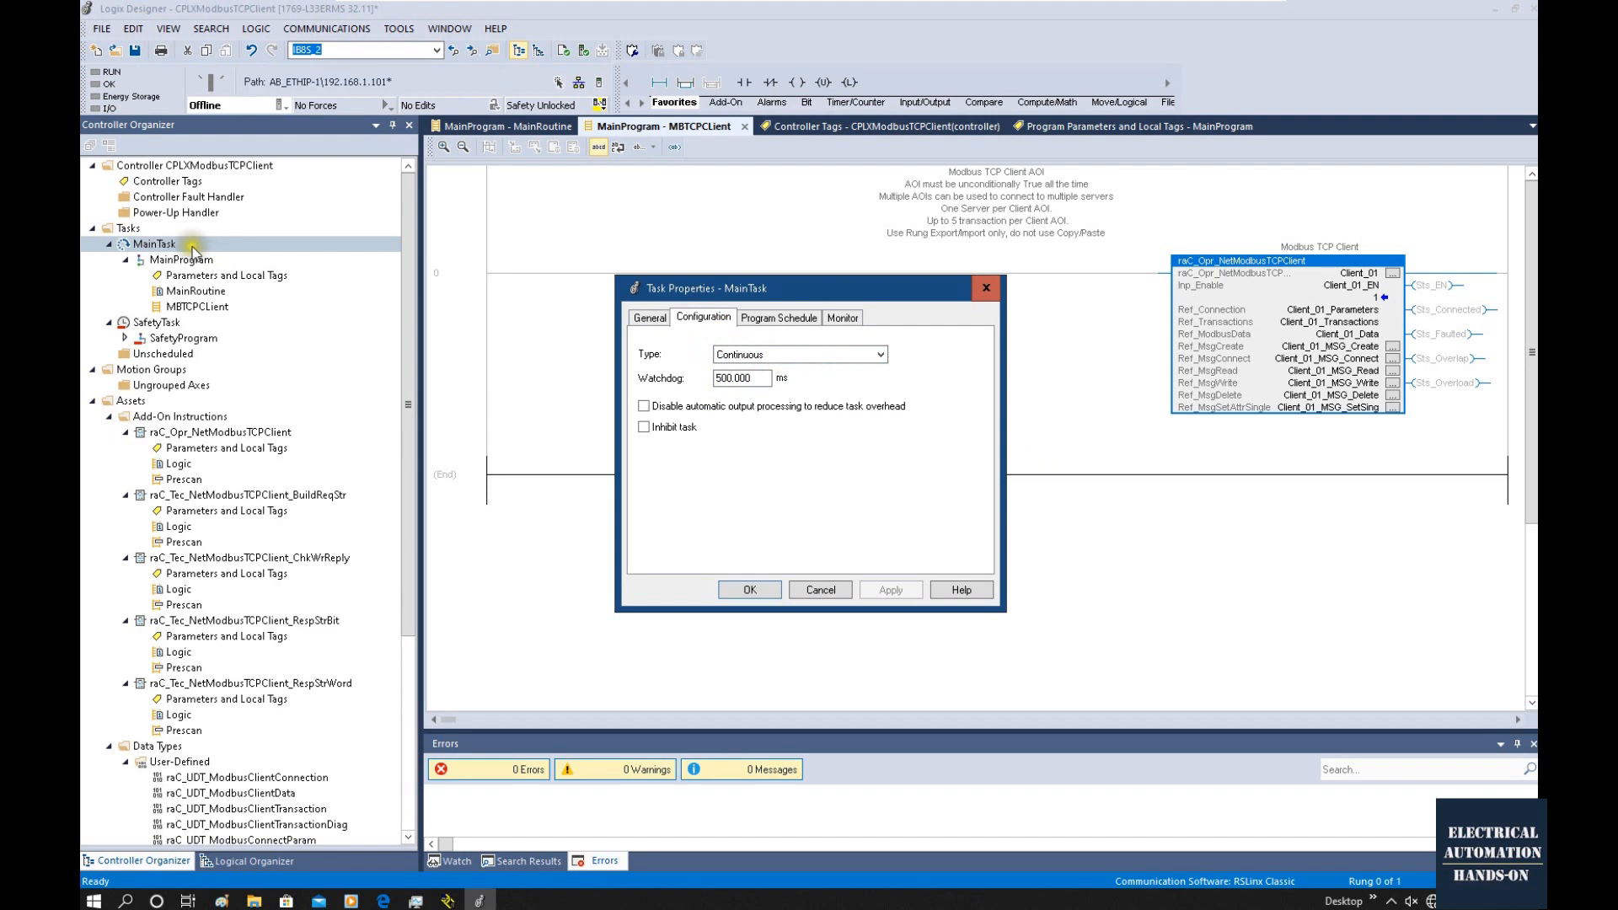
{"action": "left_click", "coordinate": [790, 355]}
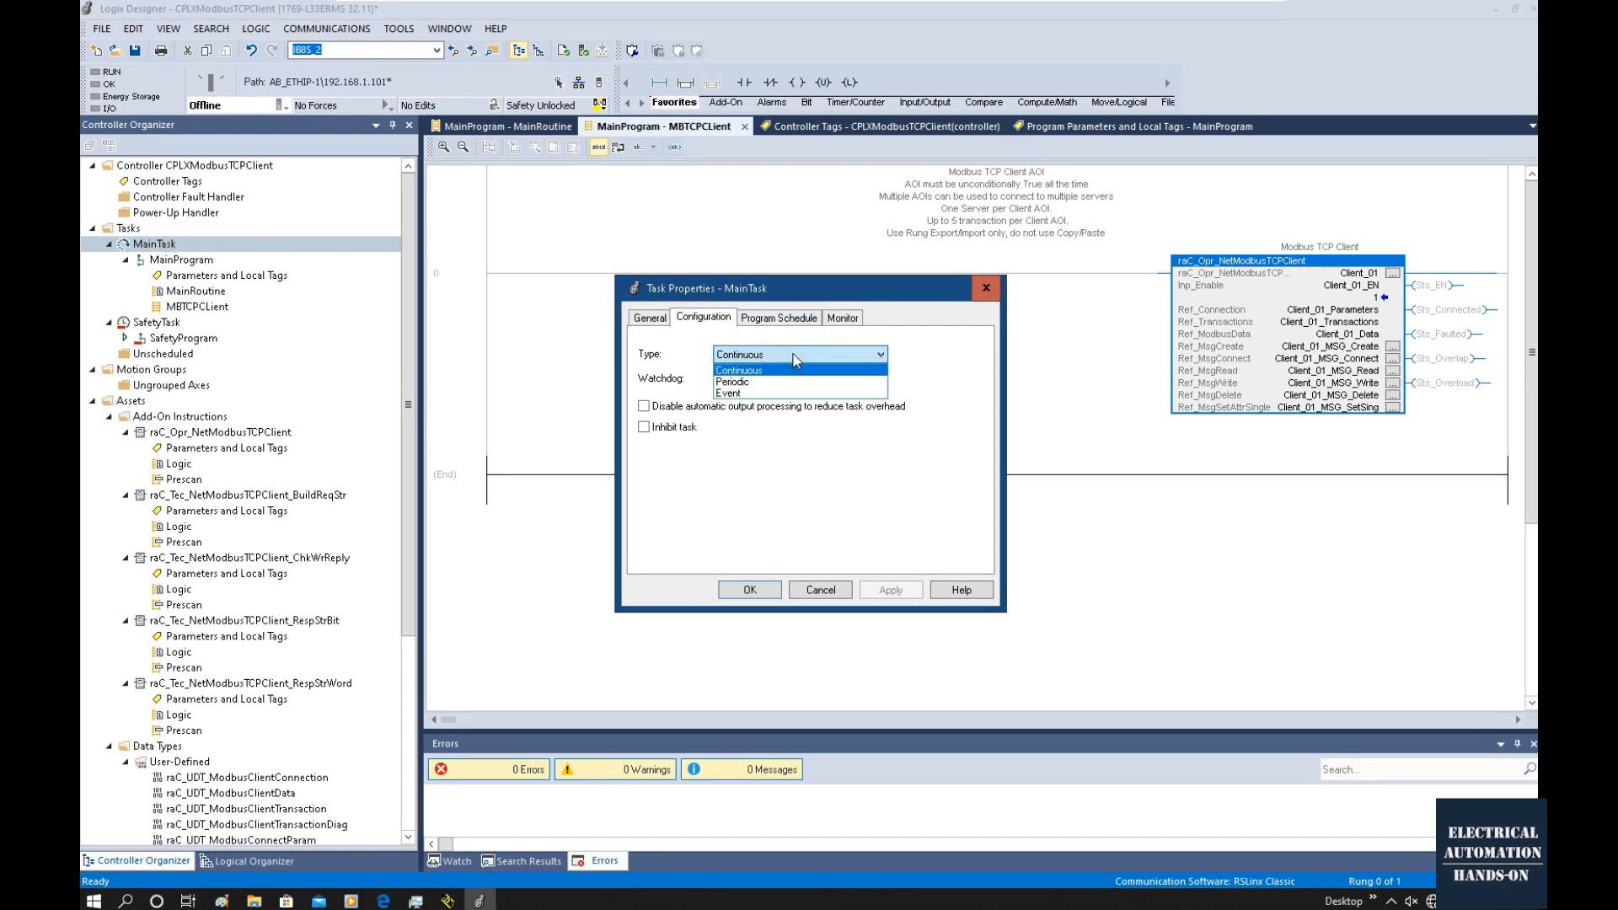
{"action": "left_click", "coordinate": [986, 292]}
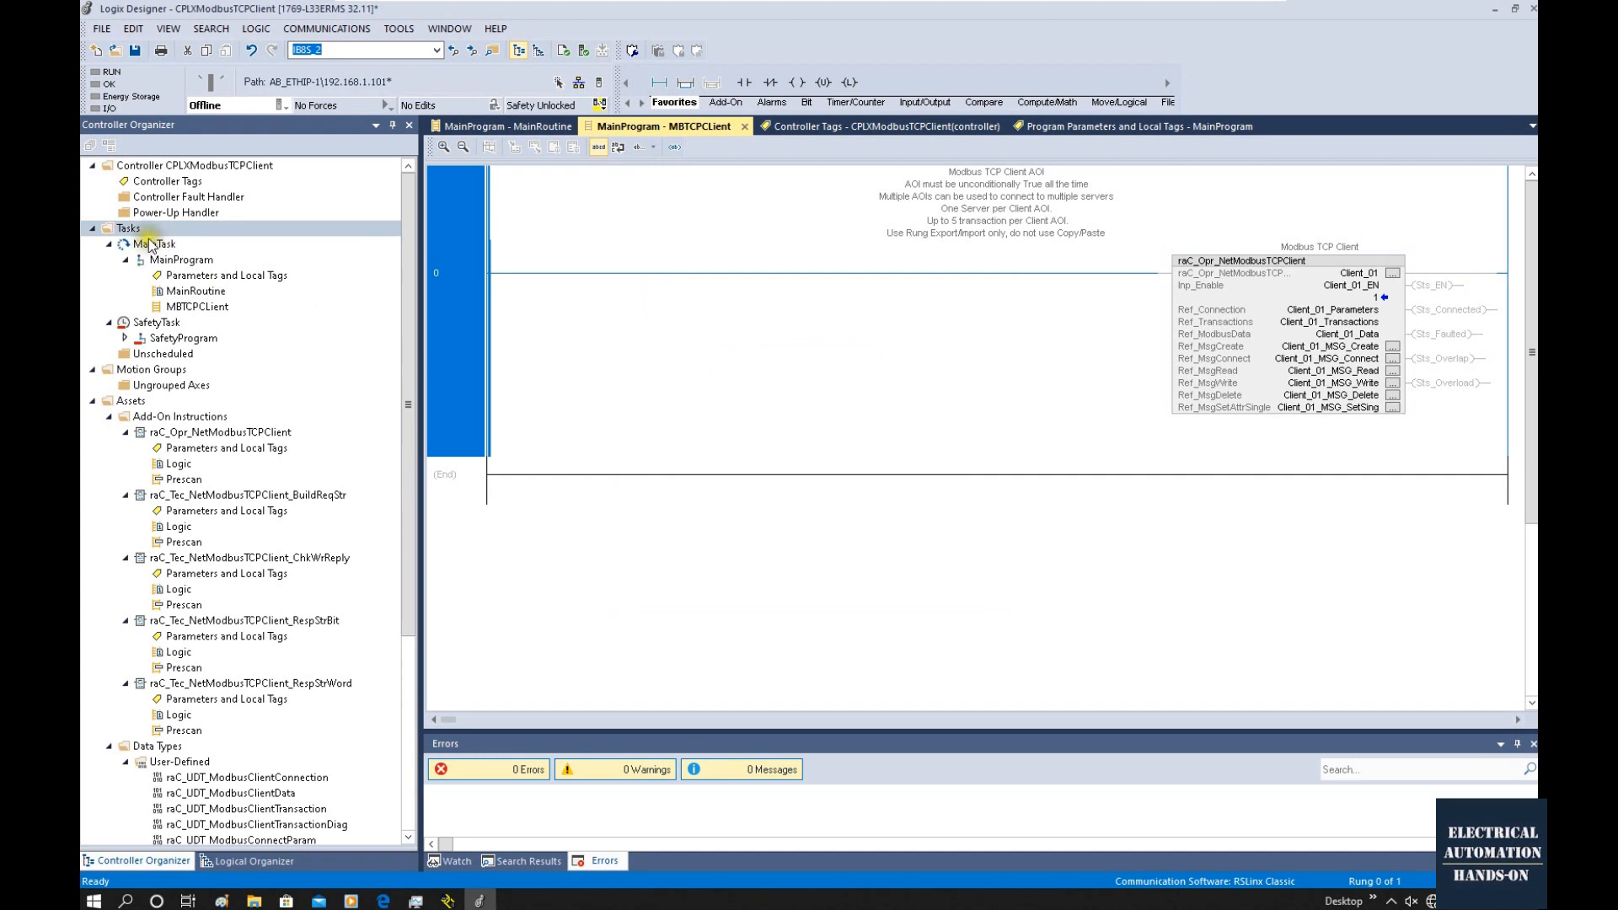
Create a periodic task named Cyc20msTask and edit its period.
{"action": "right_click", "coordinate": [130, 229]}
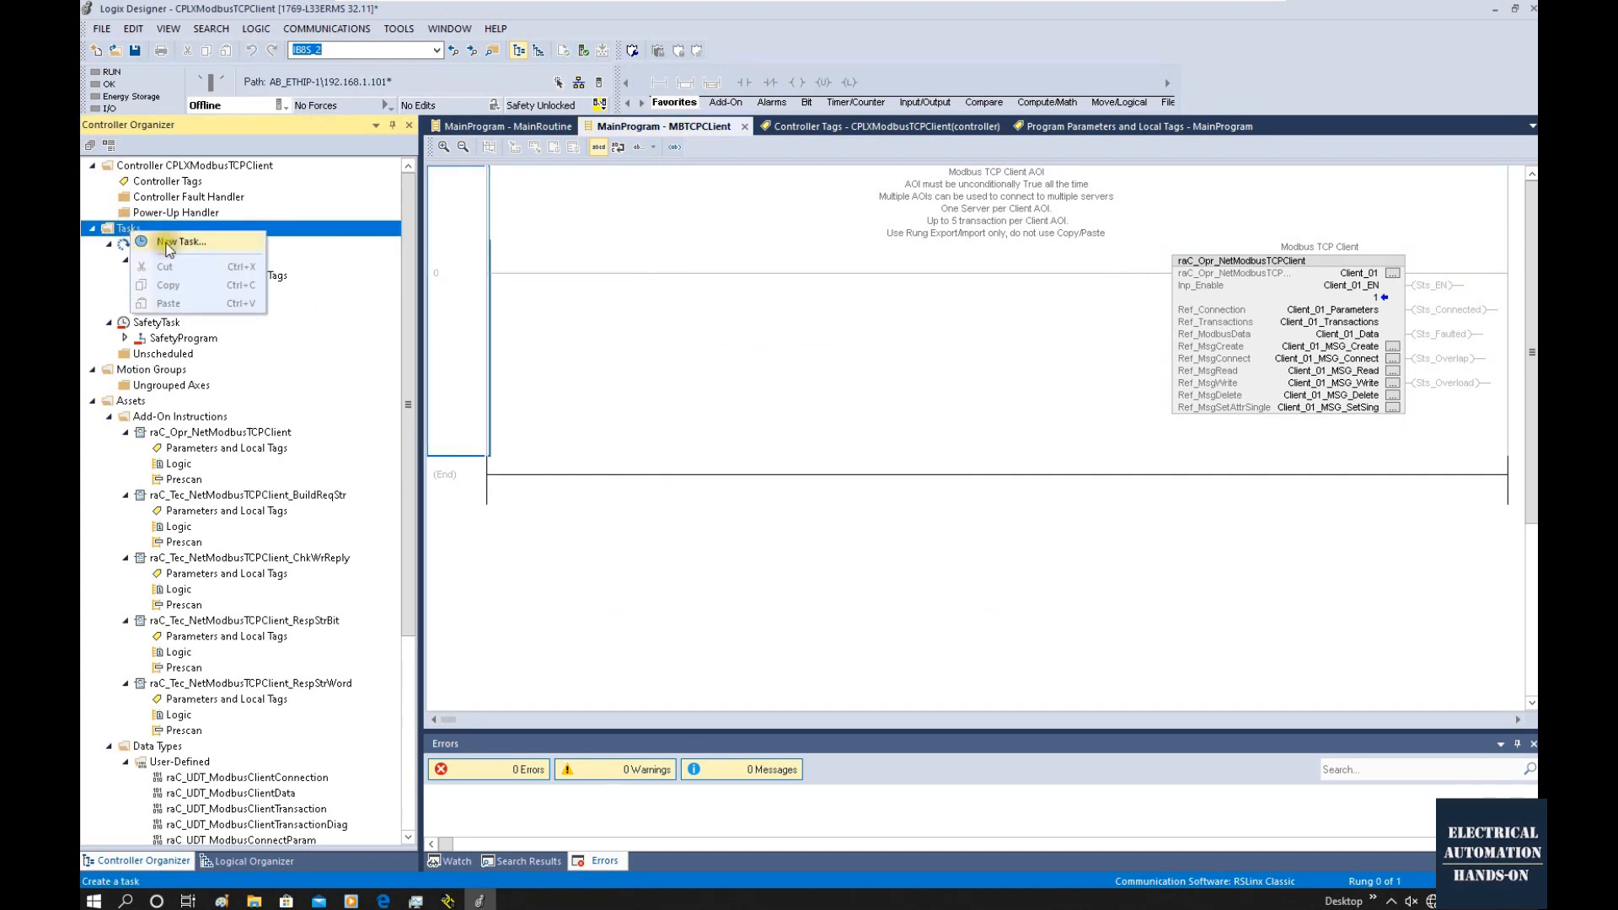
{"action": "left_click", "coordinate": [169, 242]}
{"action": "type", "text": "Cyc20msTask"}
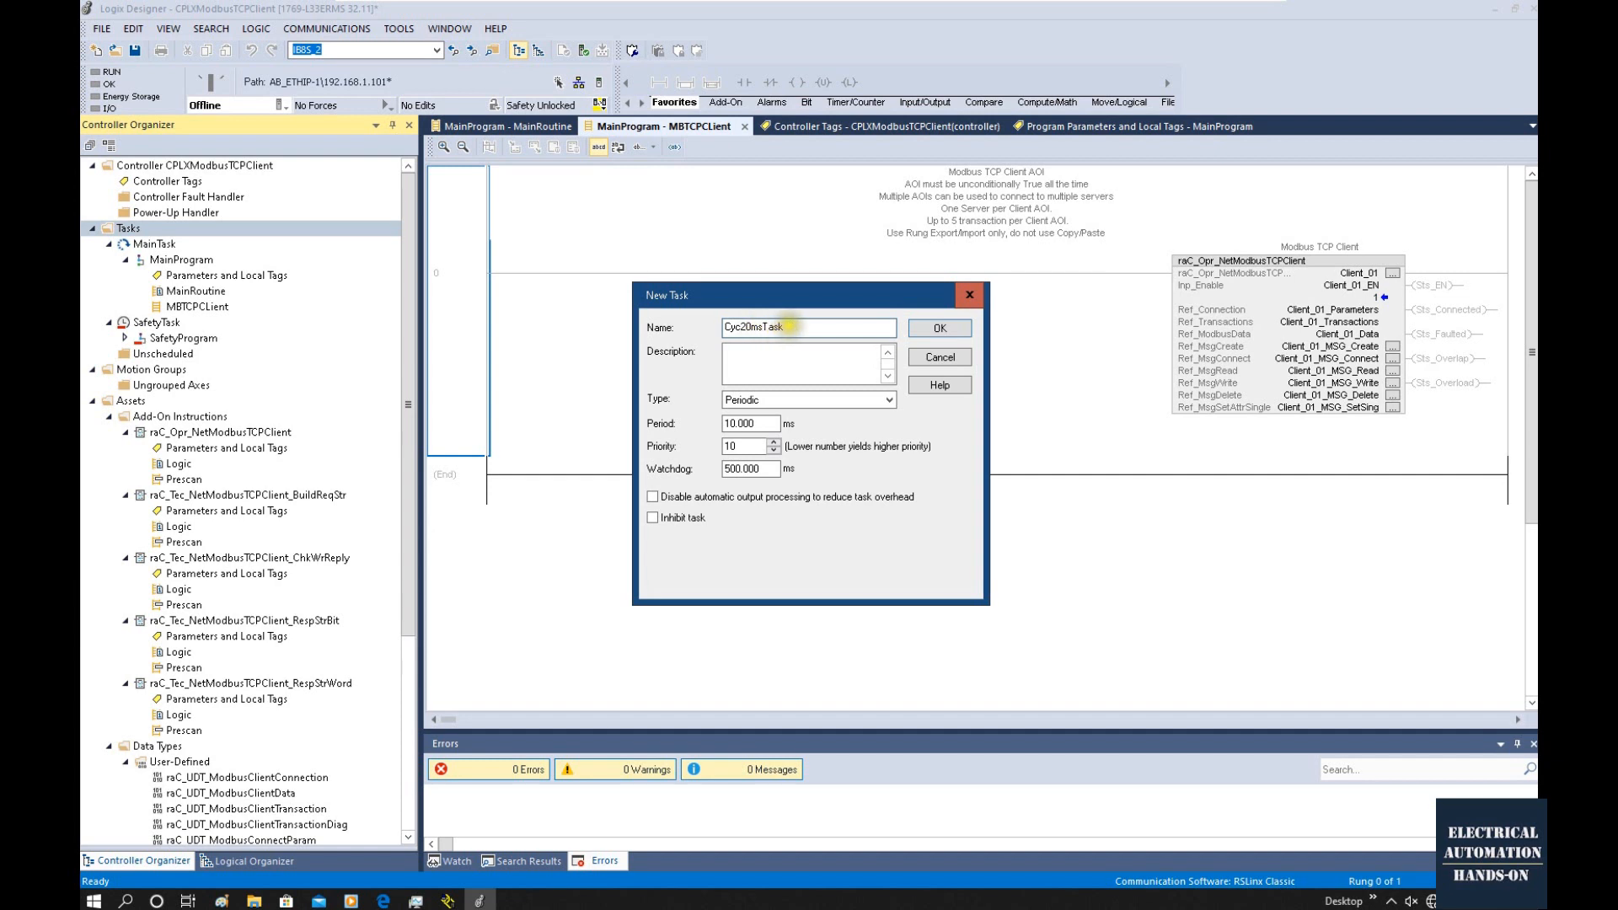
{"action": "left_click", "coordinate": [779, 404]}
{"action": "left_click", "coordinate": [765, 423]}
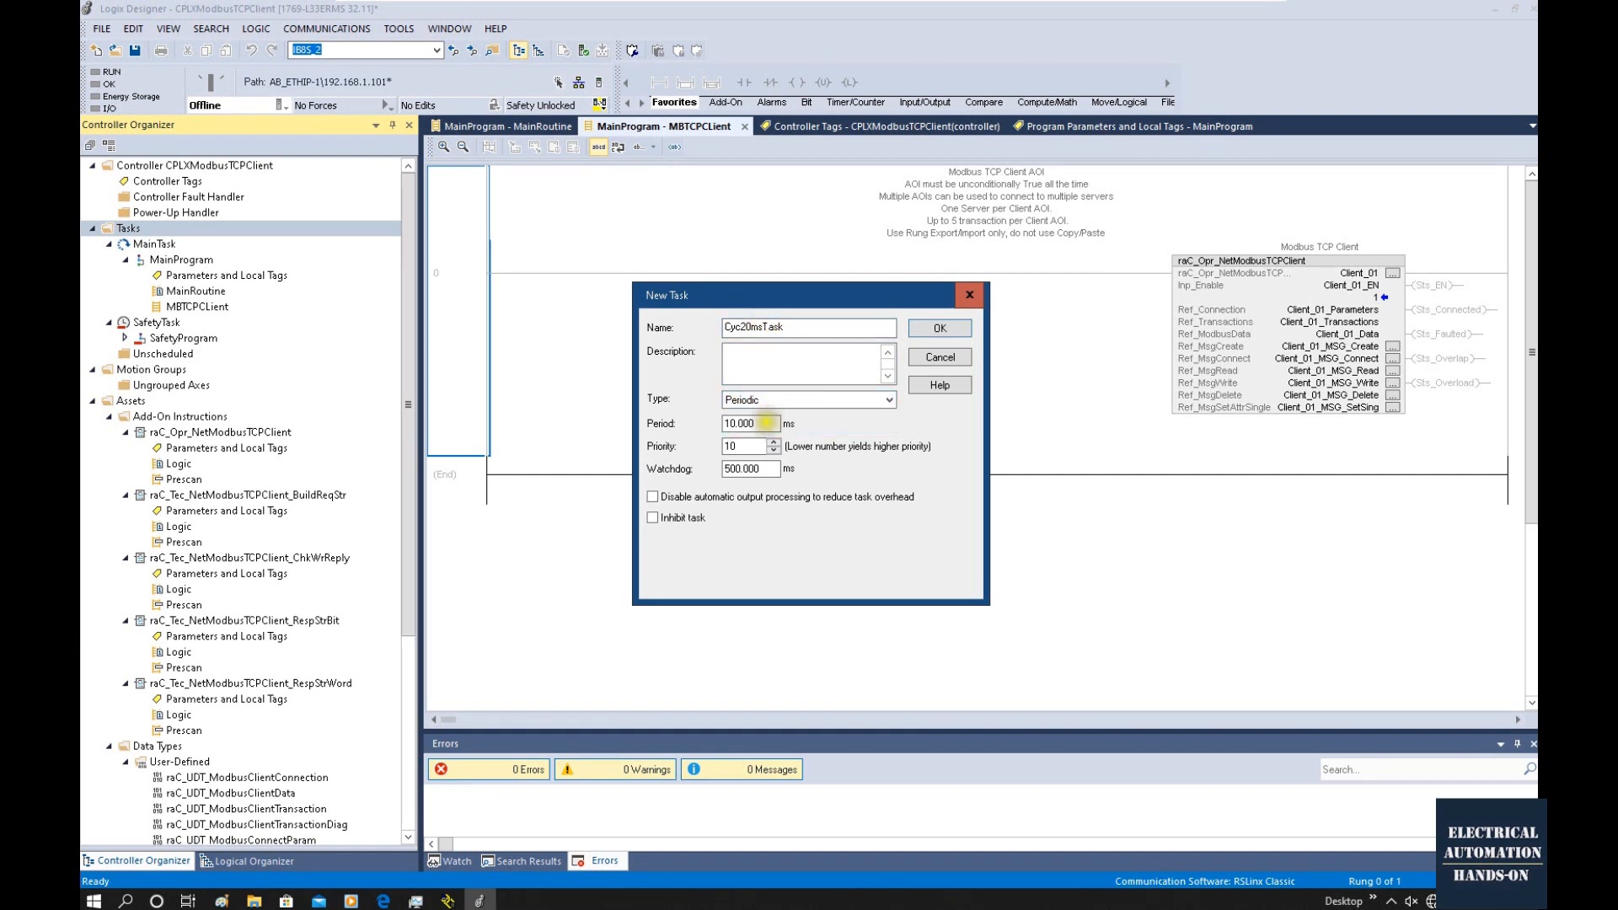
{"action": "left_click", "coordinate": [725, 423]}
{"action": "left_click", "coordinate": [929, 330]}
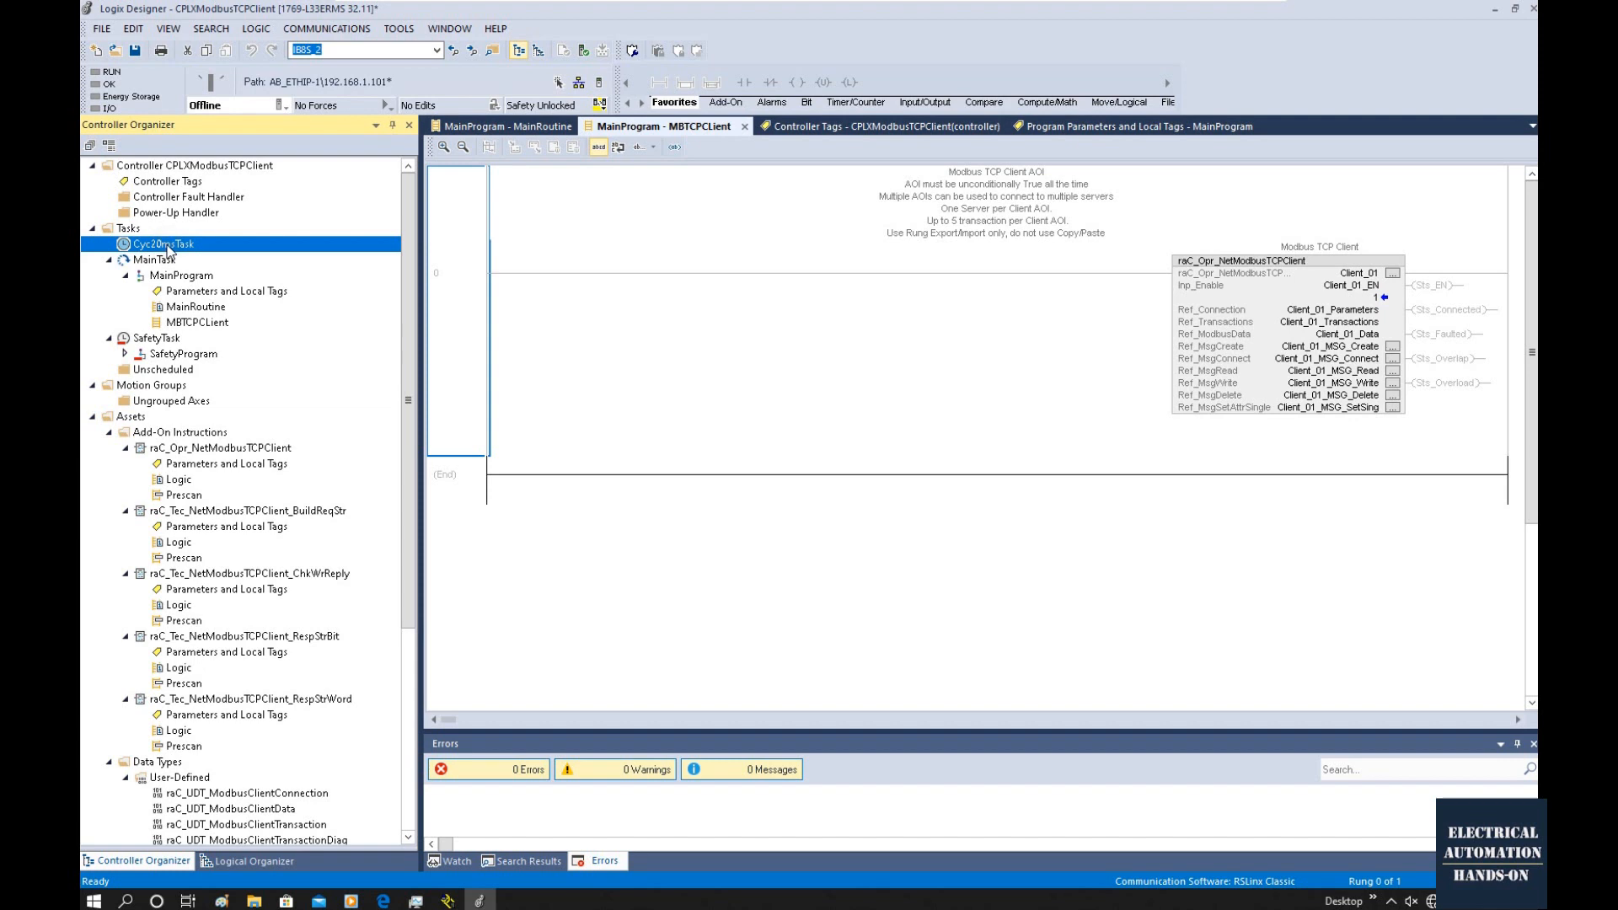
Add a new program named Cyc20msProgram scheduled in Cyc20msTask.
{"action": "right_click", "coordinate": [179, 247]}
{"action": "mouse_move", "coordinate": [240, 253]}
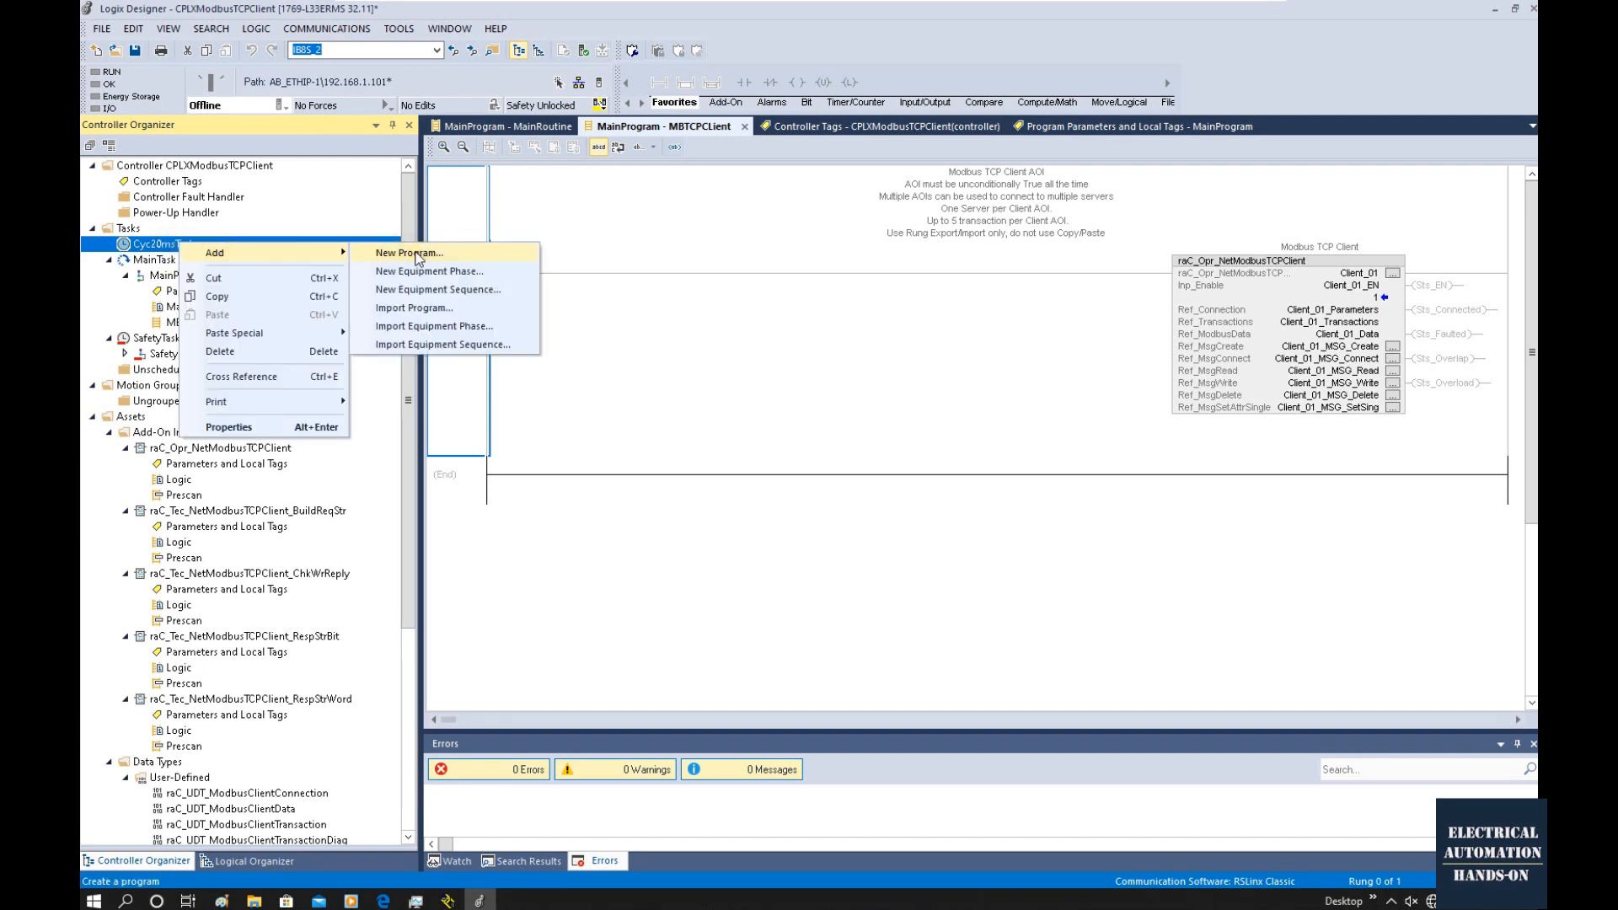
{"action": "left_click", "coordinate": [411, 252]}
{"action": "type", "text": "Cyc20msProgram"}
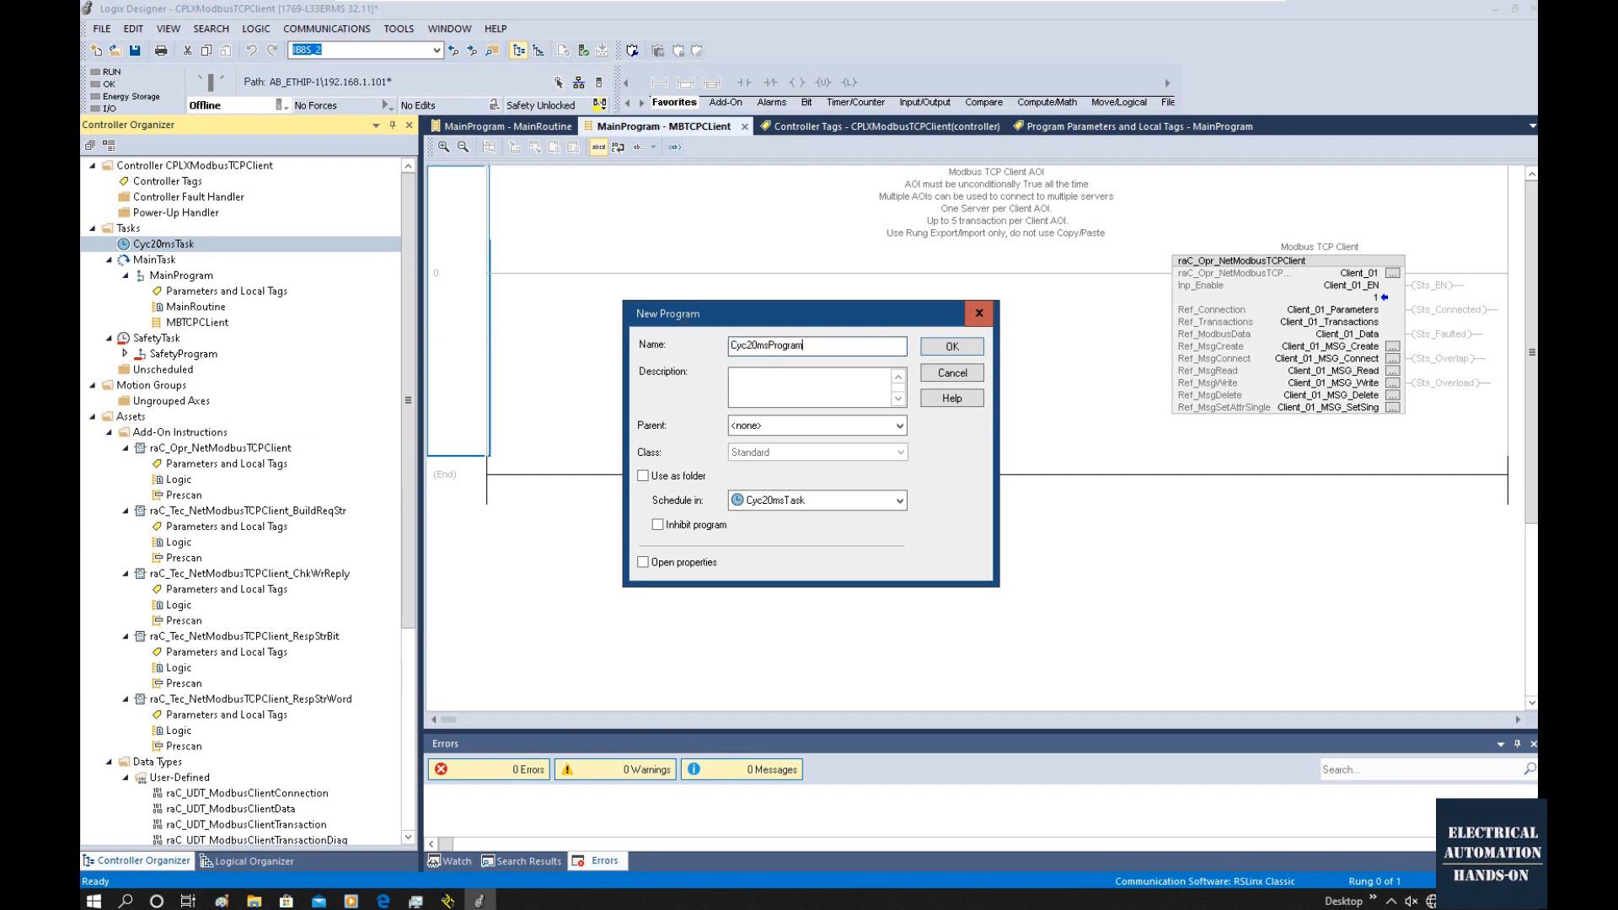
{"action": "left_click", "coordinate": [951, 348]}
Add a ladder diagram routine named MainRoutine to Cyc20msProgram with the Main assignment.
{"action": "left_click", "coordinate": [221, 261]}
{"action": "right_click", "coordinate": [221, 261]}
{"action": "mouse_move", "coordinate": [315, 267]}
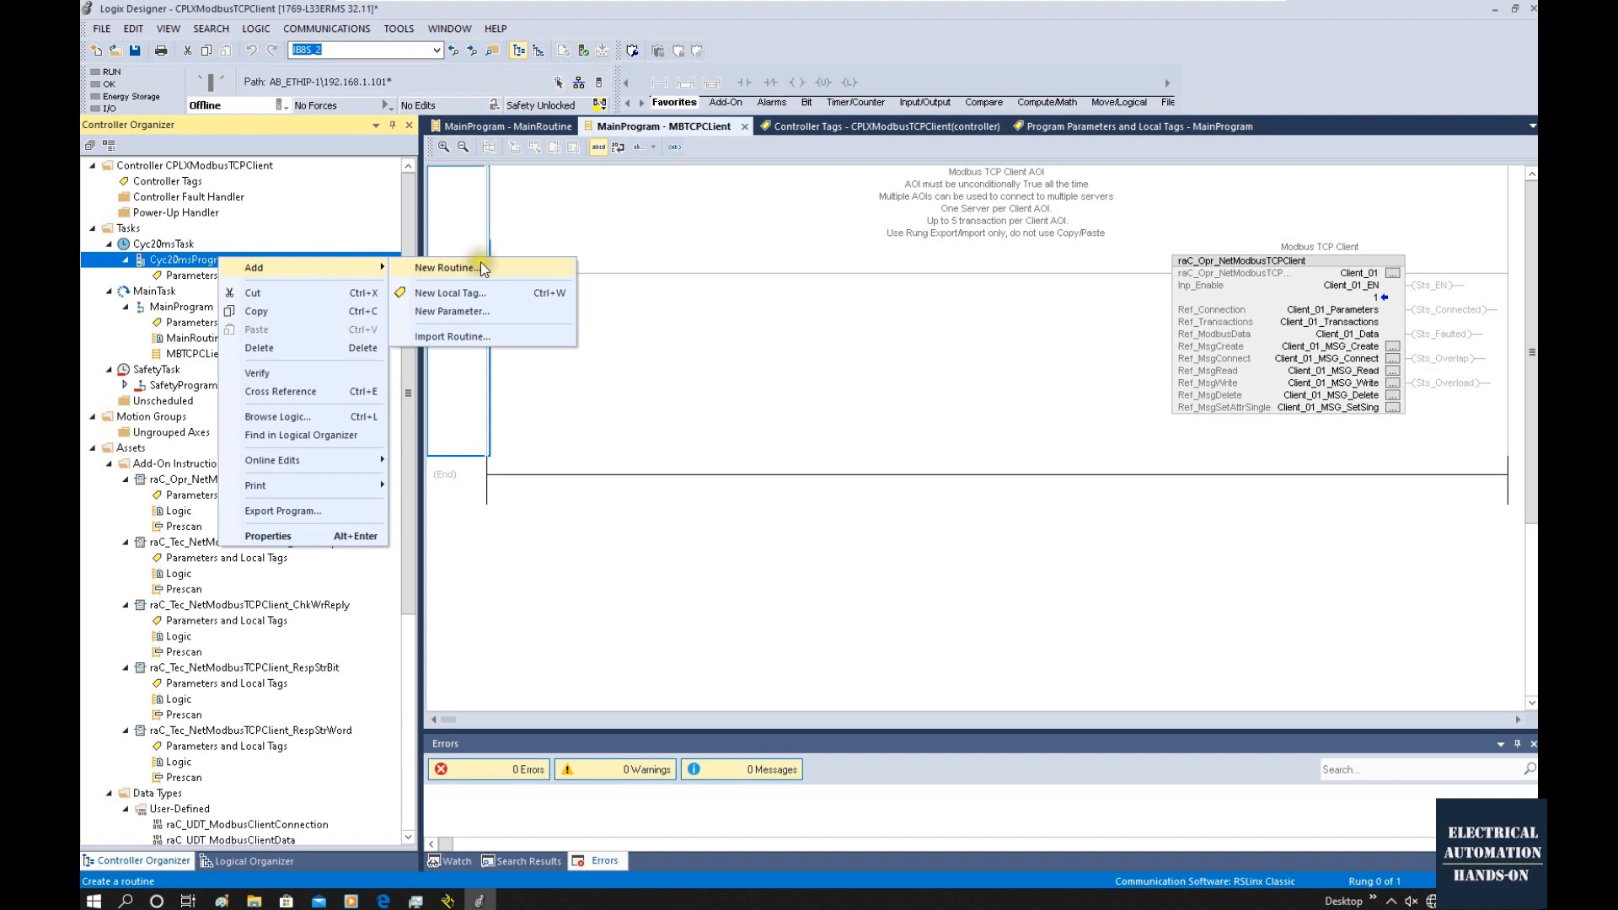
{"action": "left_click", "coordinate": [482, 268]}
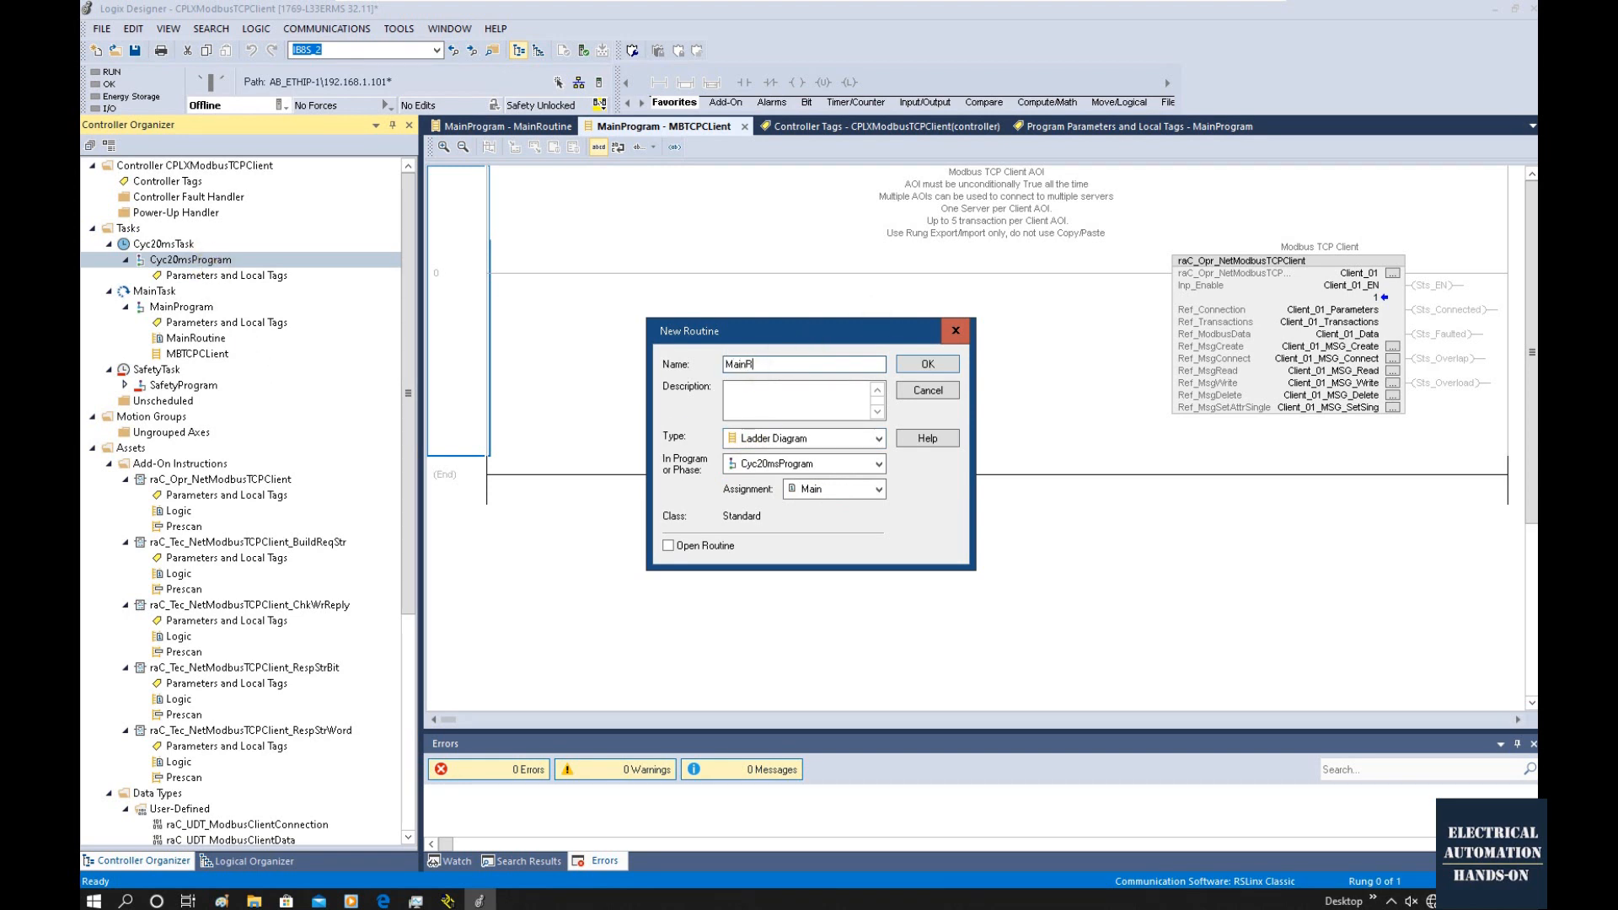
{"action": "left_click", "coordinate": [927, 364]}
Move the MBTCPClient routine from MainProgram into Cyc20msProgram.
{"action": "left_click", "coordinate": [179, 372]}
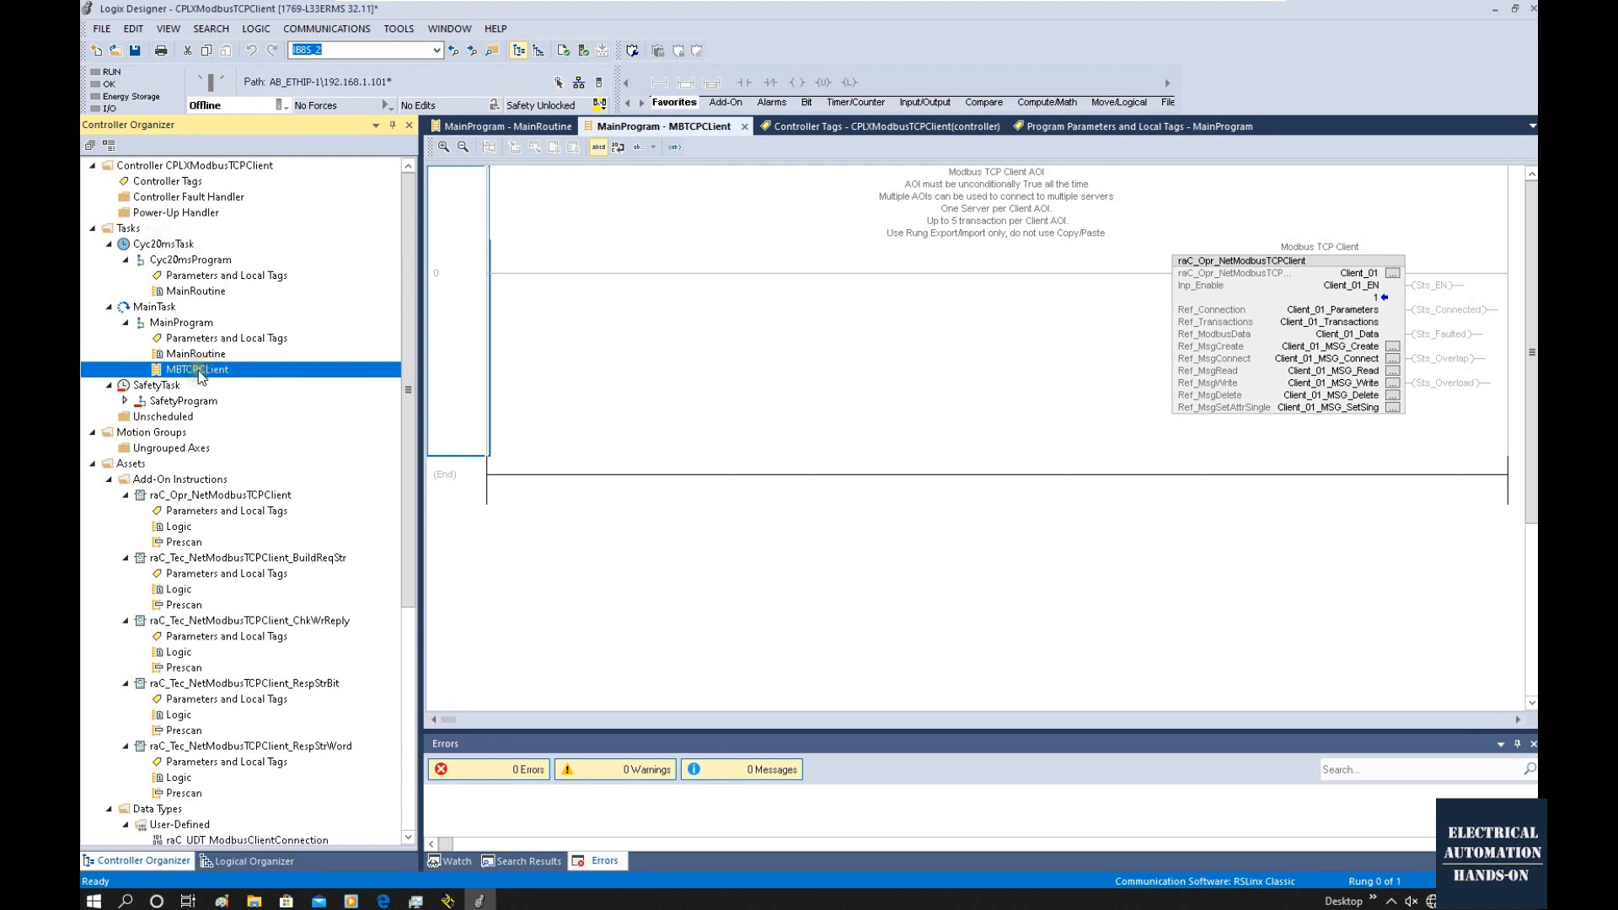
{"action": "left_click_drag", "start_coordinate": [199, 371], "coordinate": [207, 263]}
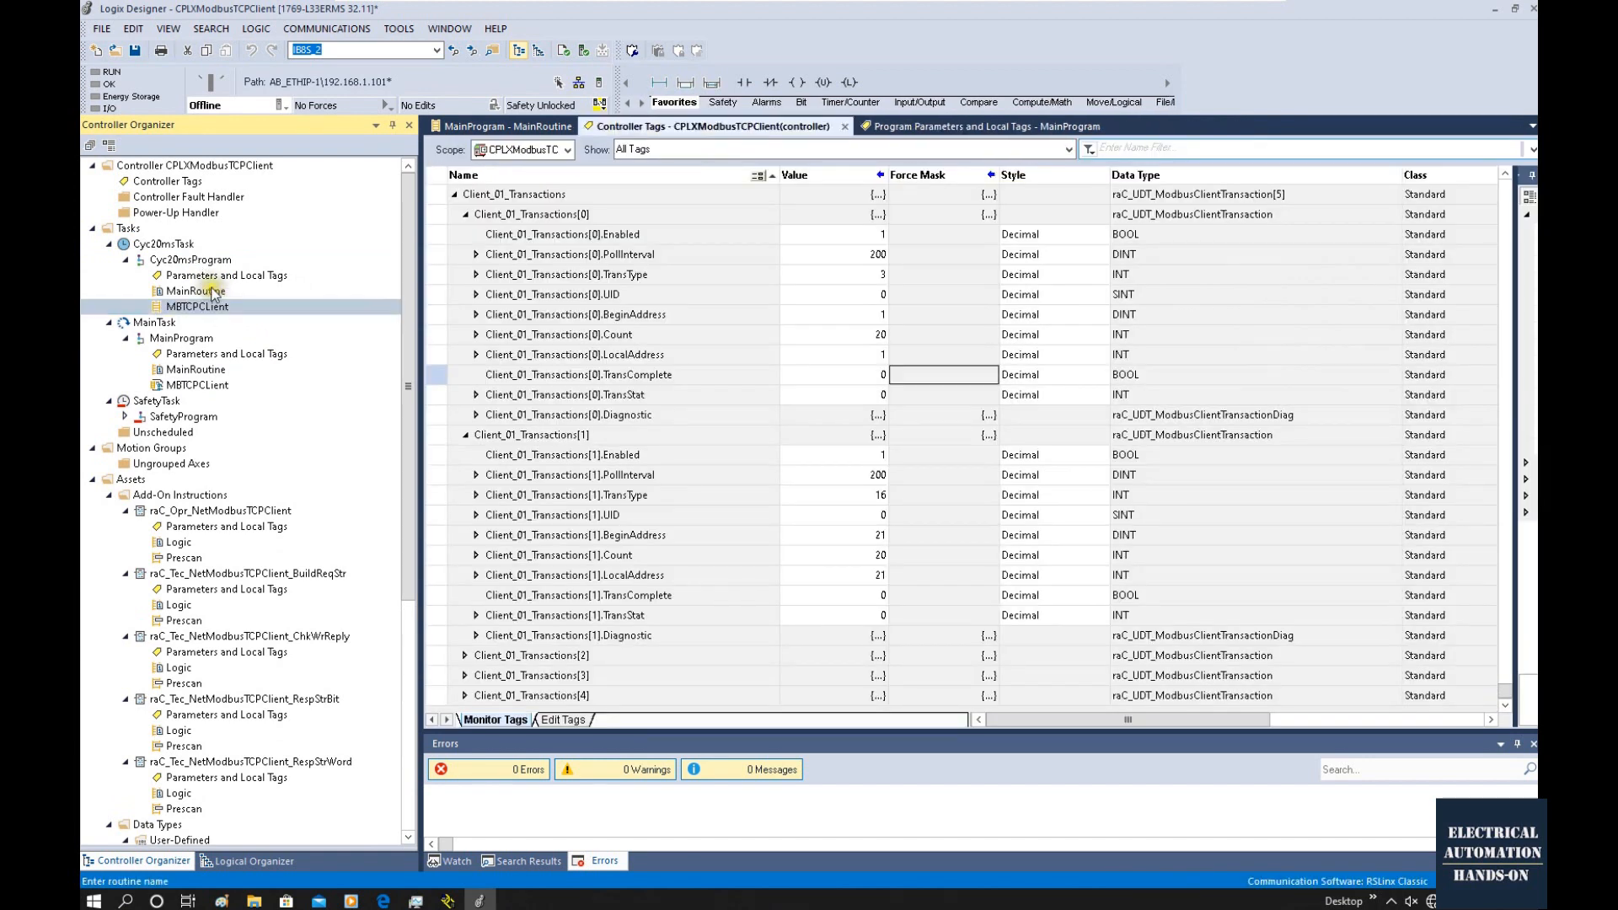
Move the JSR rung calling MBTCPClient from MainProgram's MainRoutine to Cyc20msProgram's MainRoutine and delete the empty rung there.
{"action": "double_click", "coordinate": [198, 370]}
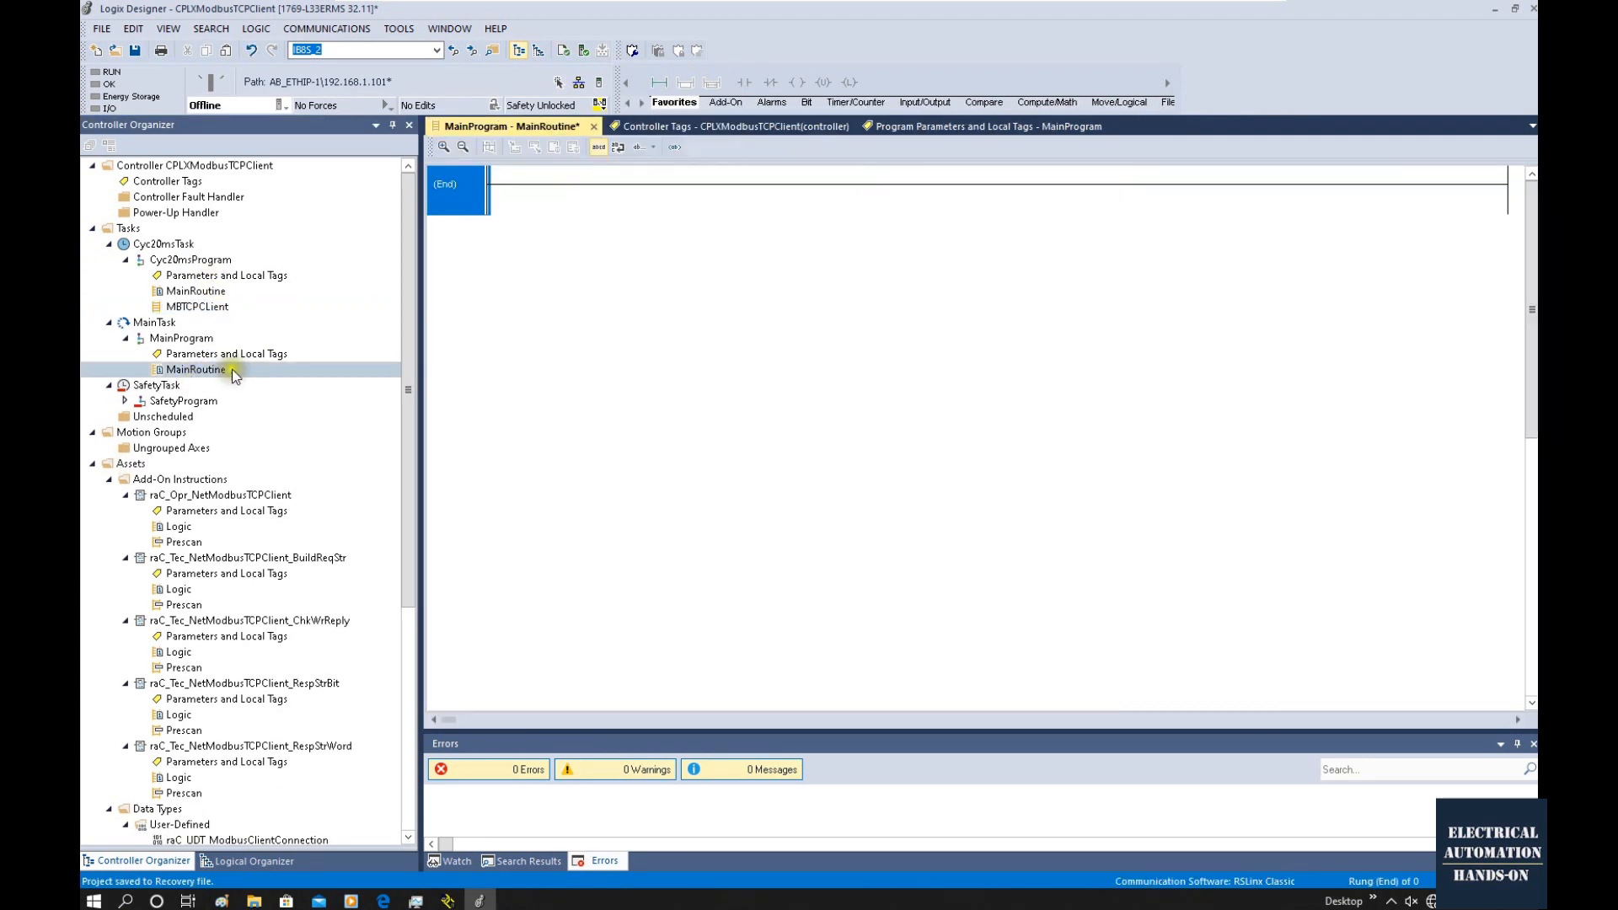
{"action": "left_click", "coordinate": [191, 293]}
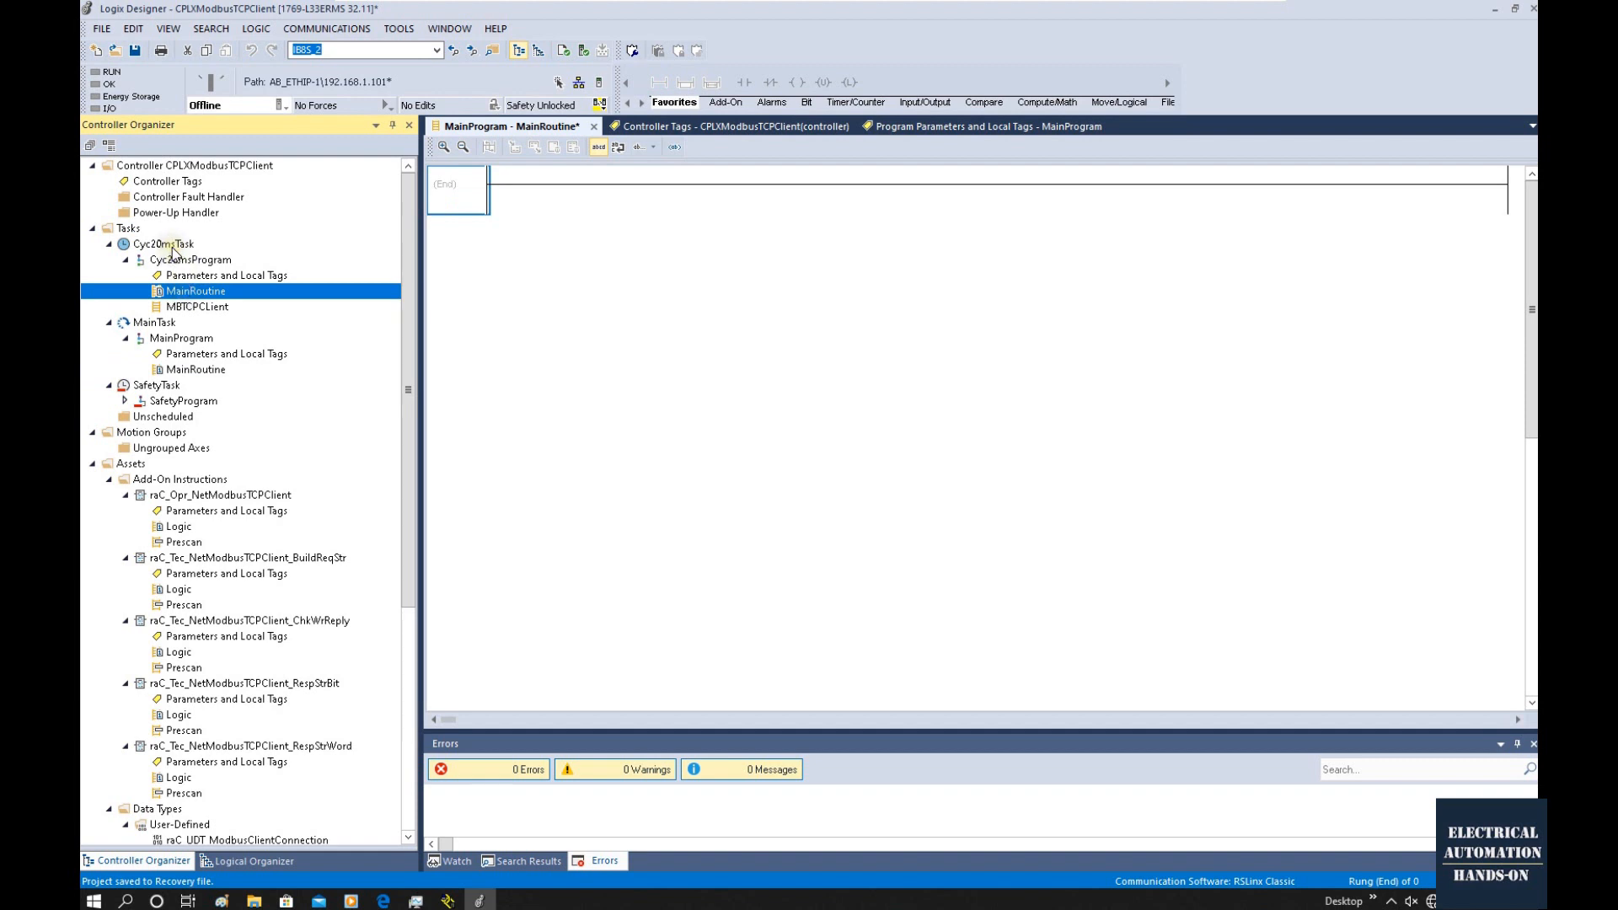
{"action": "double_click", "coordinate": [196, 291]}
{"action": "right_click", "coordinate": [446, 181]}
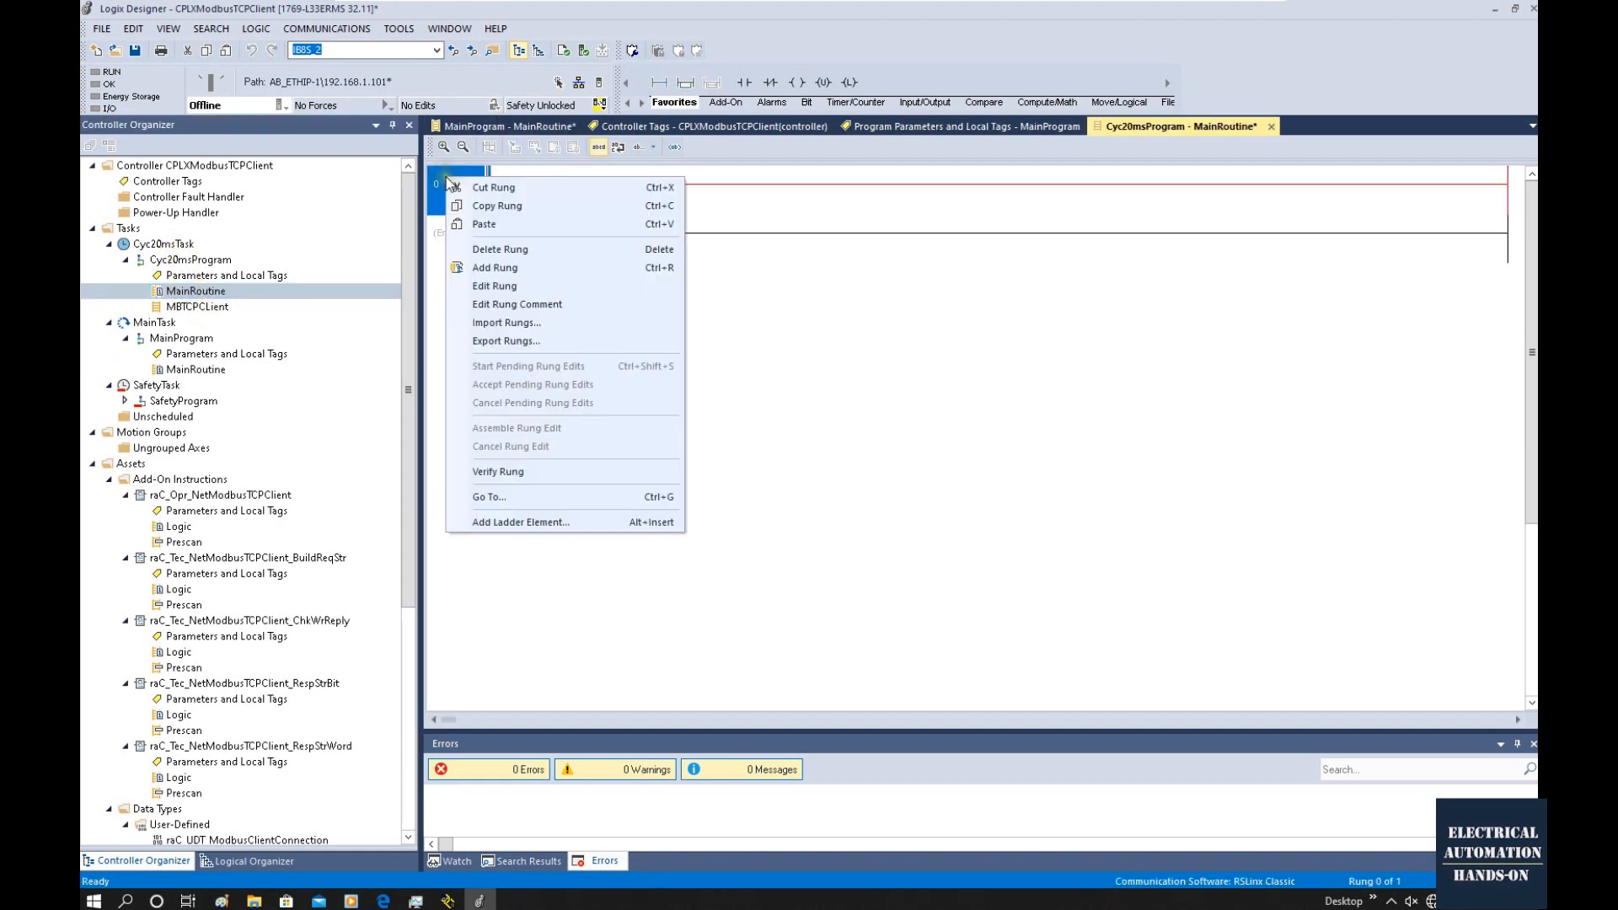
{"action": "left_click", "coordinate": [484, 224]}
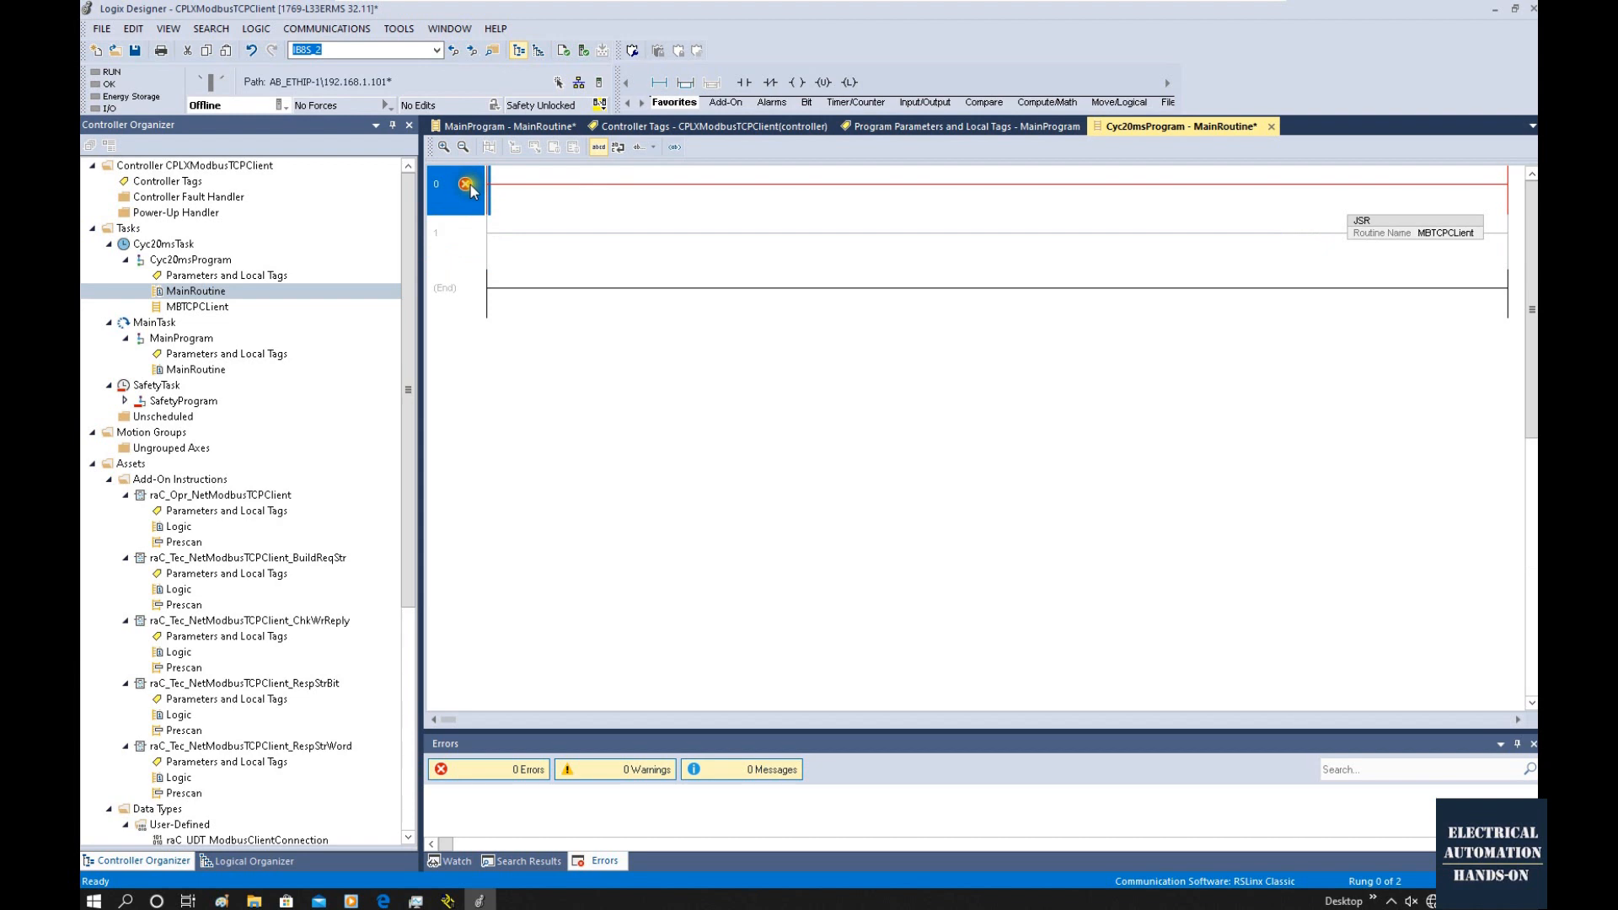
{"action": "key", "text": "Delete"}
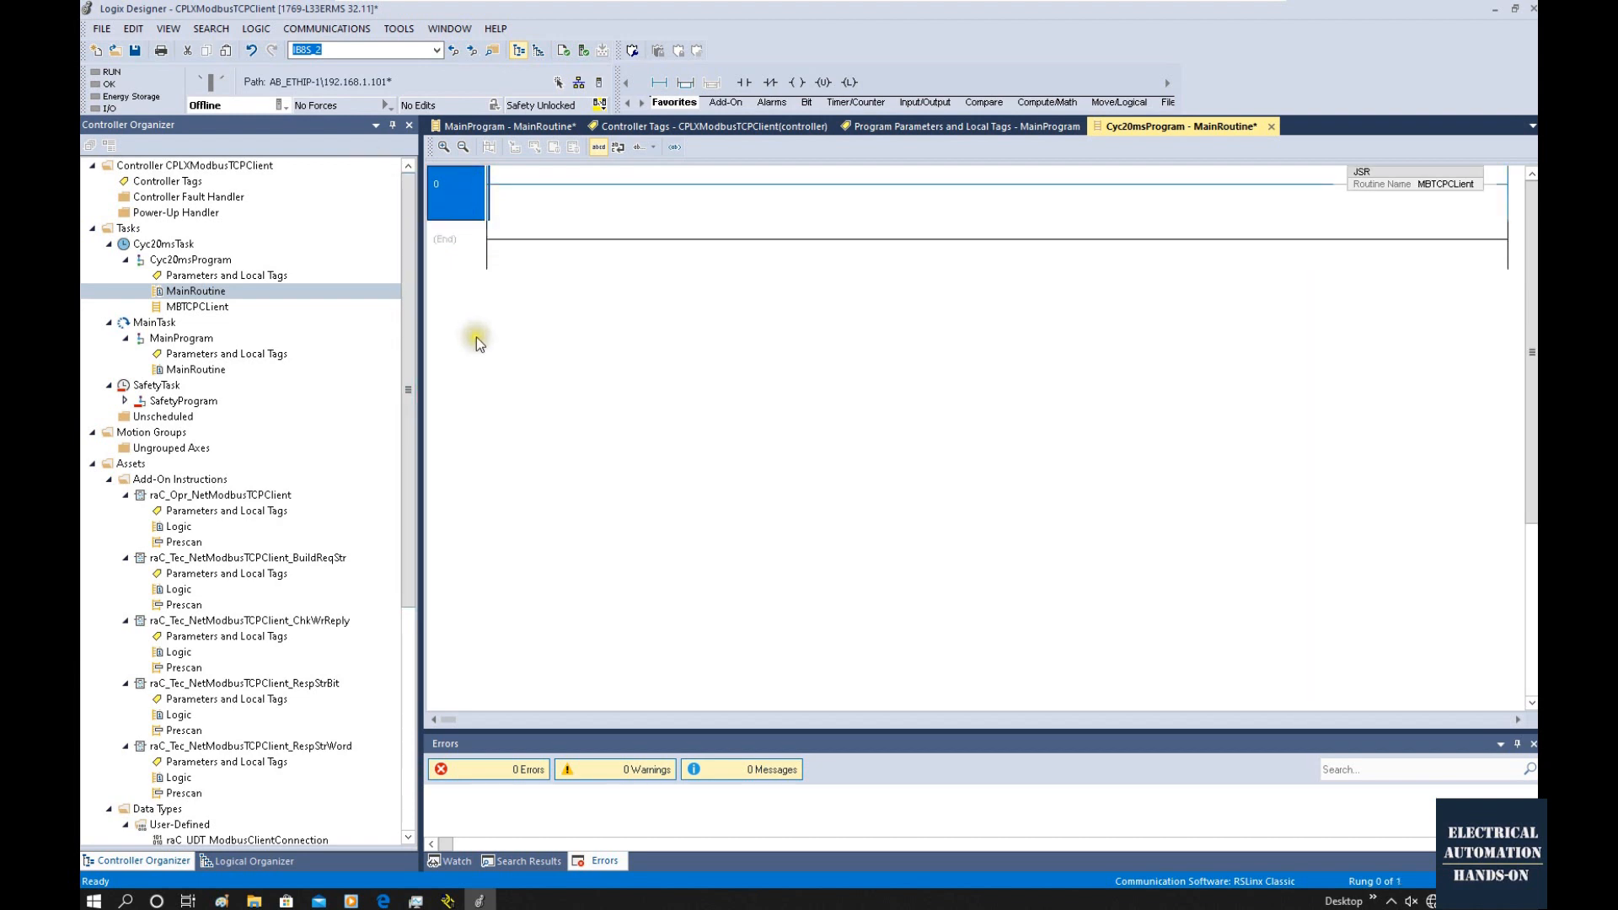
Open the MBTCPClient routine in Cyc20msProgram and verify the whole controller project.
{"action": "double_click", "coordinate": [197, 307]}
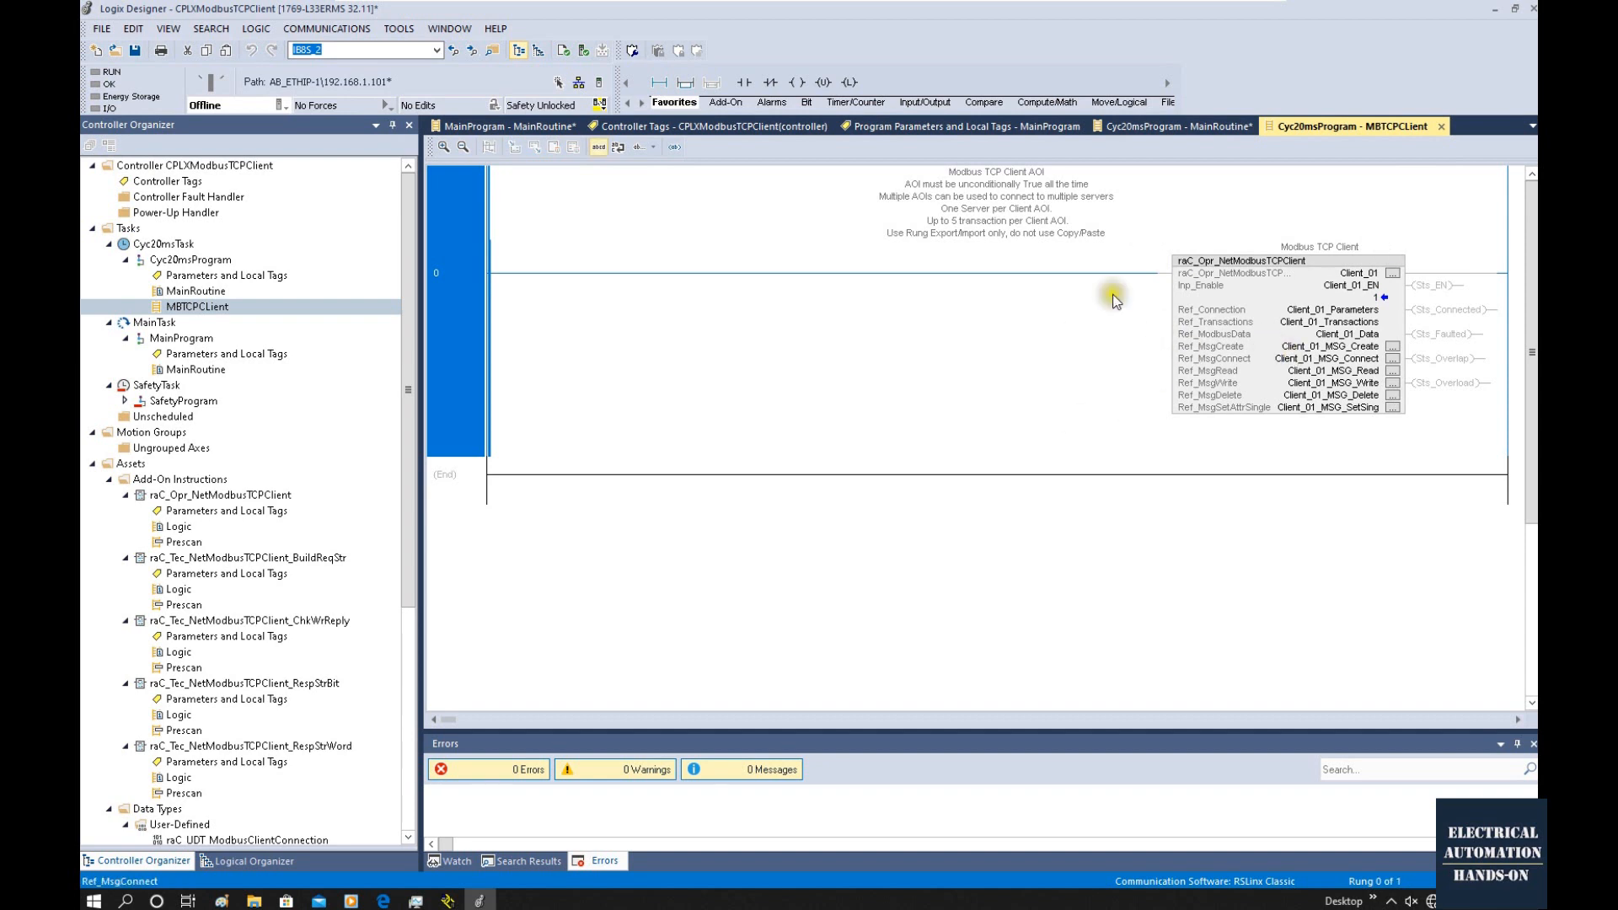
{"action": "left_click", "coordinate": [1286, 449]}
{"action": "left_click", "coordinate": [583, 50]}
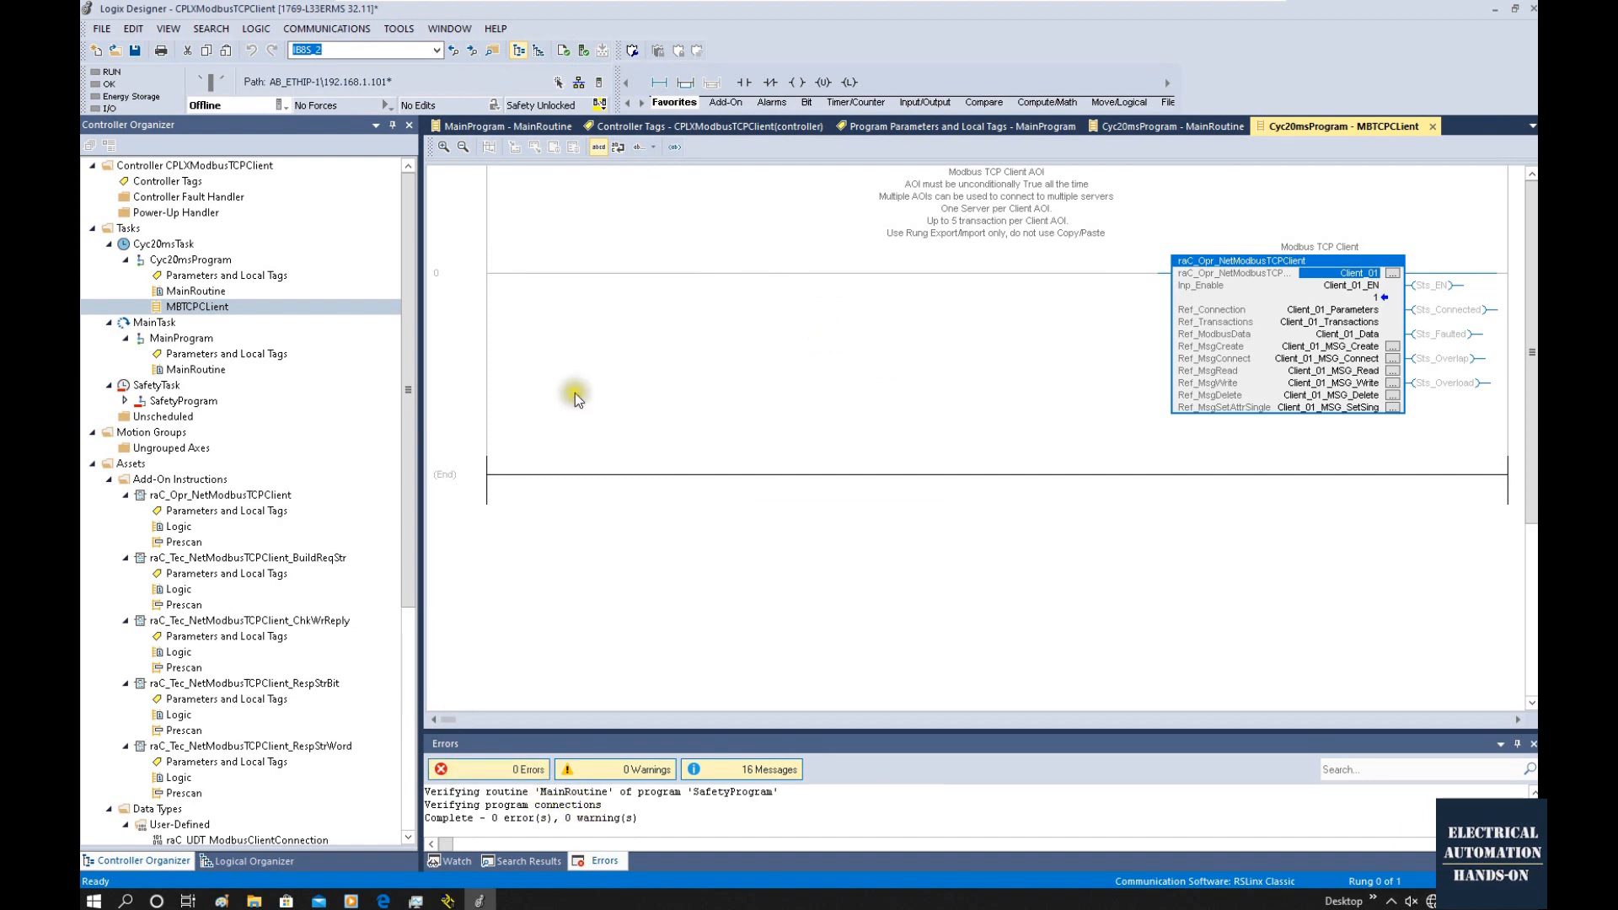
{"action": "left_click", "coordinate": [600, 396]}
Review the estimated memory use and memory options in the controller's capacity properties.
{"action": "left_click", "coordinate": [599, 104]}
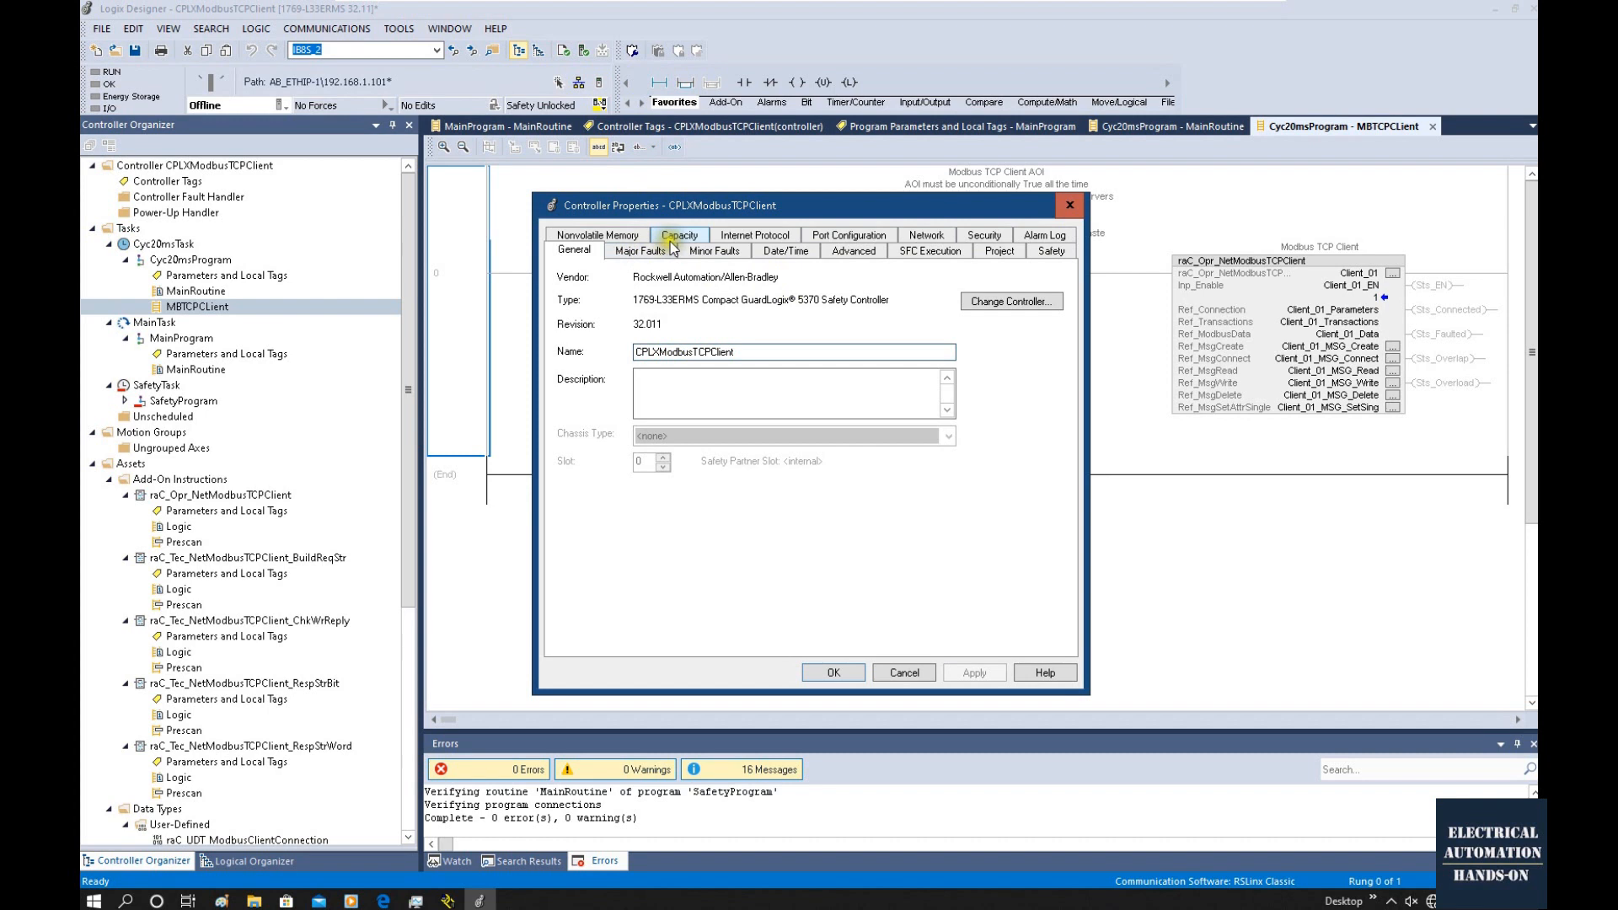
{"action": "left_click", "coordinate": [679, 236]}
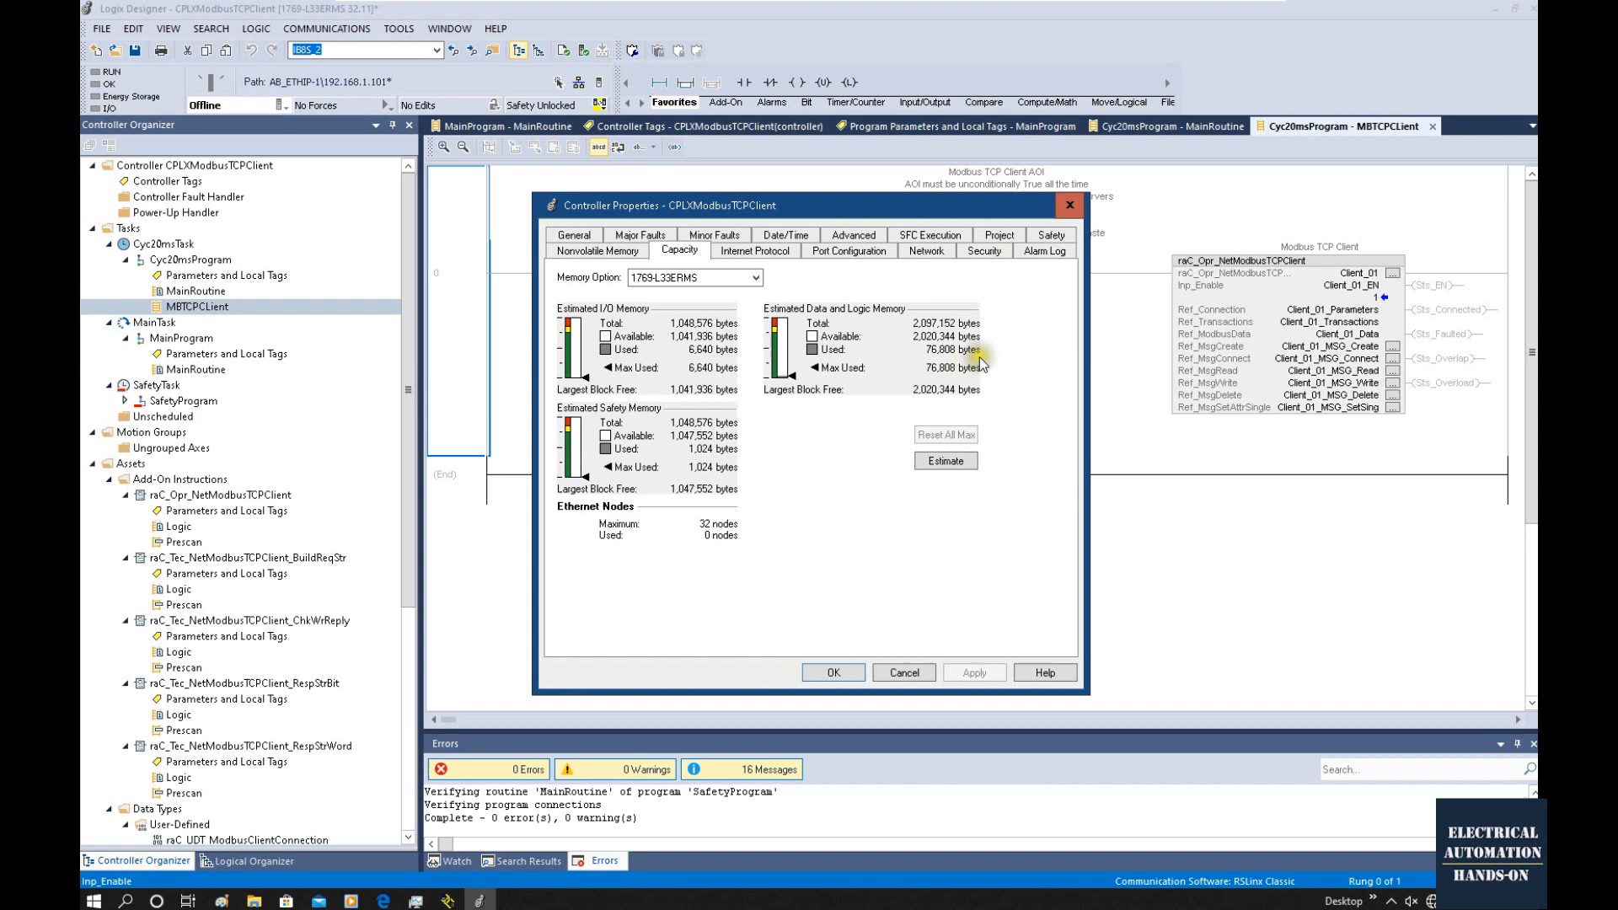
{"action": "left_click", "coordinate": [755, 277]}
{"action": "left_click", "coordinate": [755, 277]}
{"action": "left_click", "coordinate": [834, 672]}
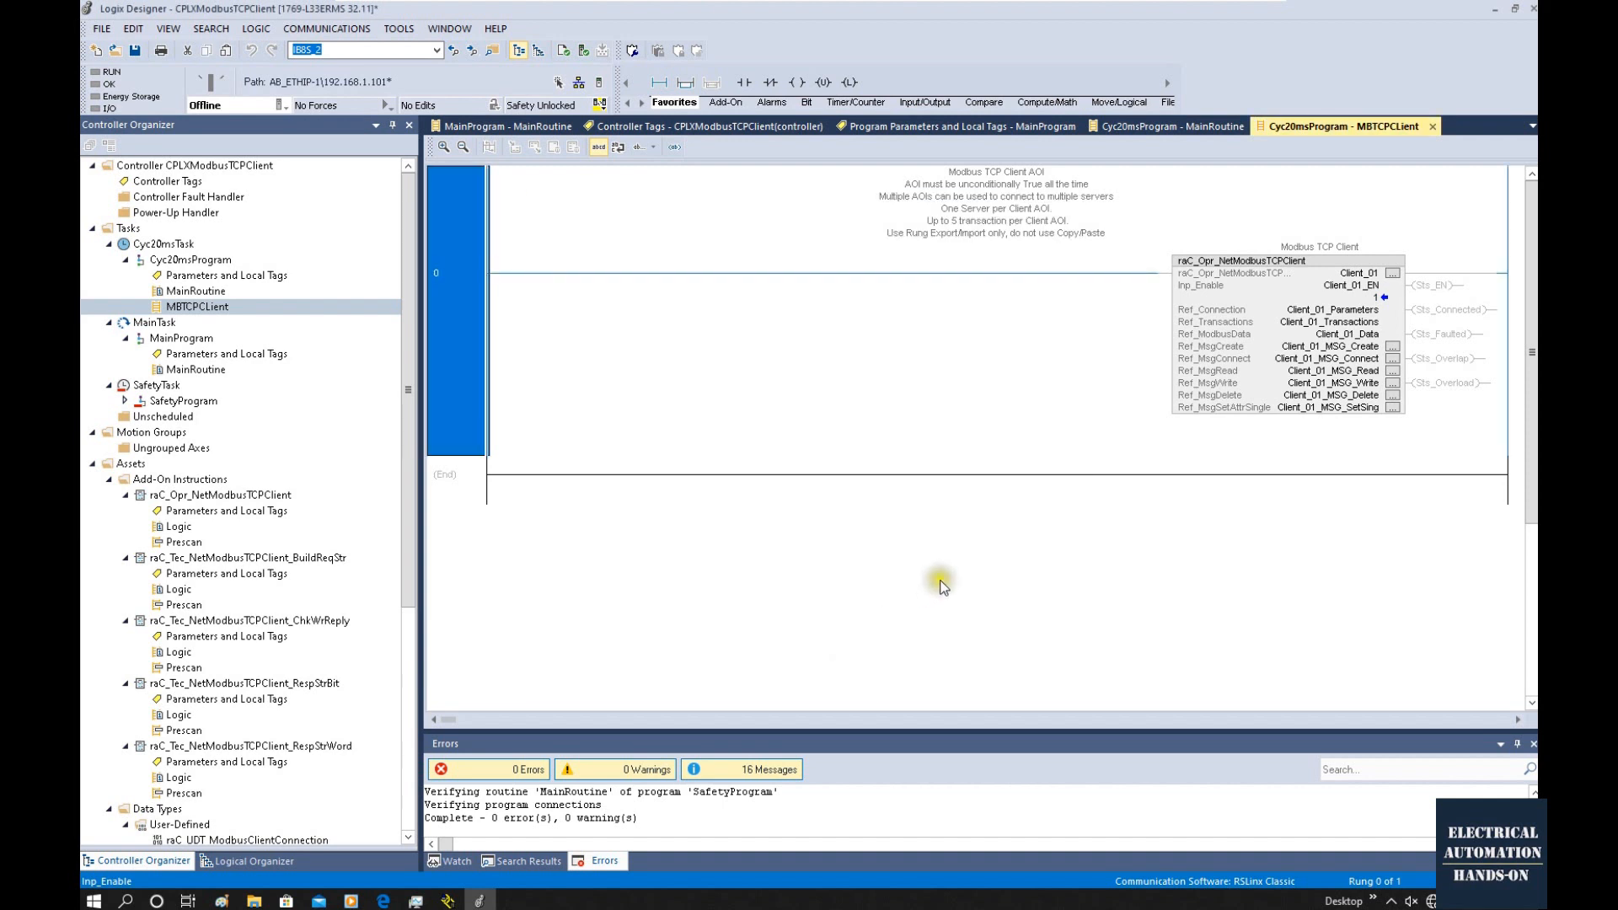
Download the project to the 1769-L33ERMS at 192.168.1.101 and return the controller to Remote Run.
{"action": "left_click", "coordinate": [127, 229]}
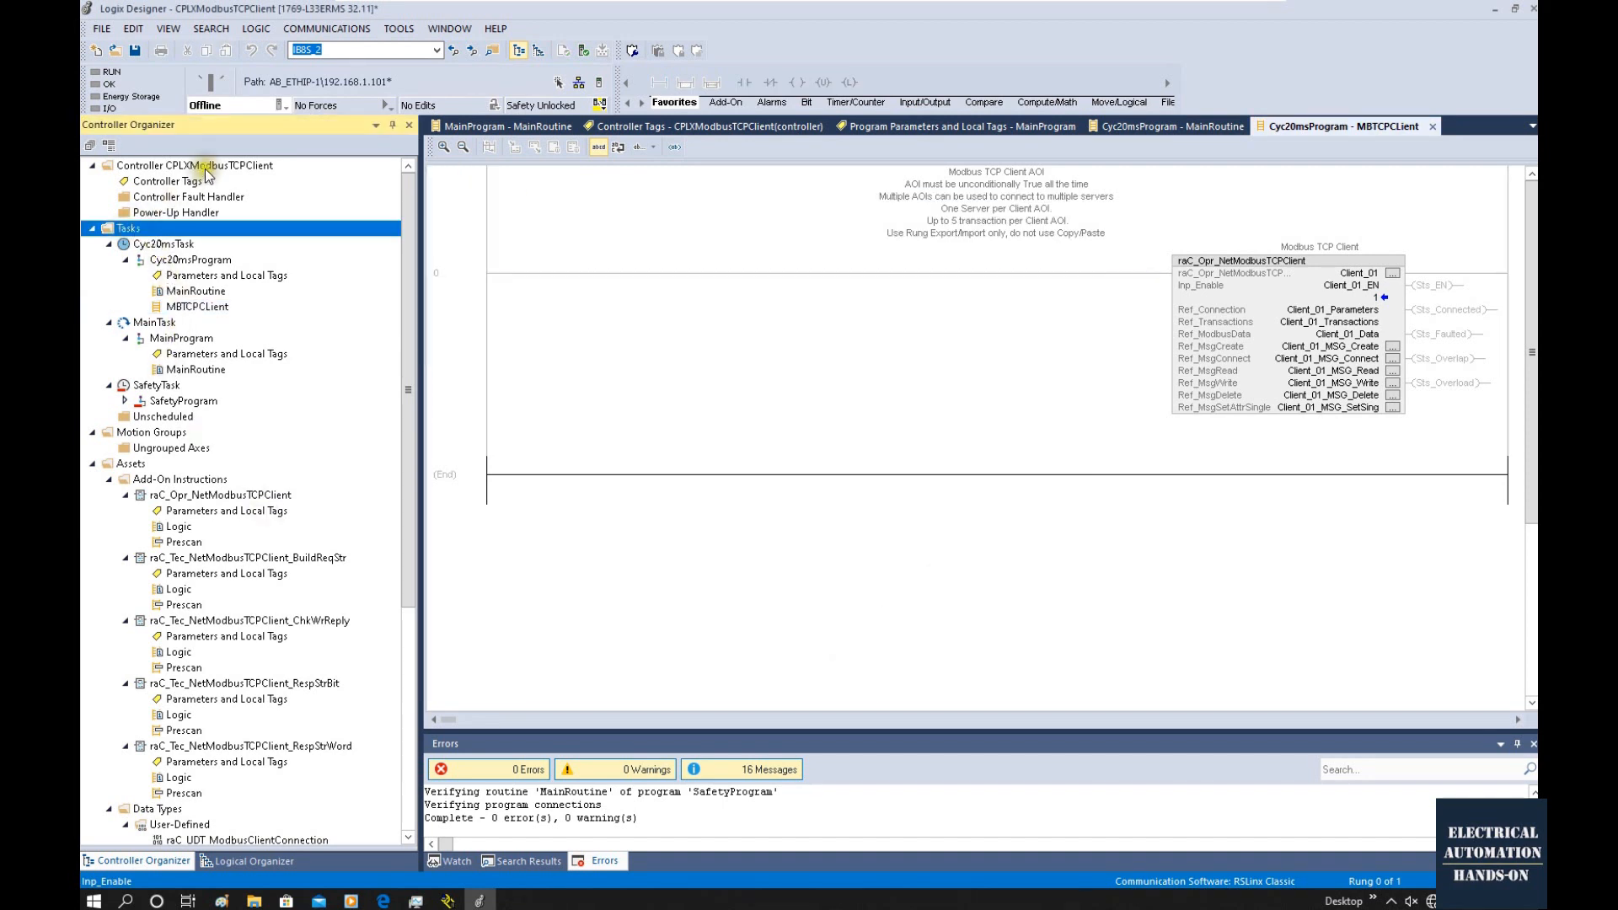
{"action": "left_click", "coordinate": [204, 168]}
{"action": "left_click", "coordinate": [578, 84]}
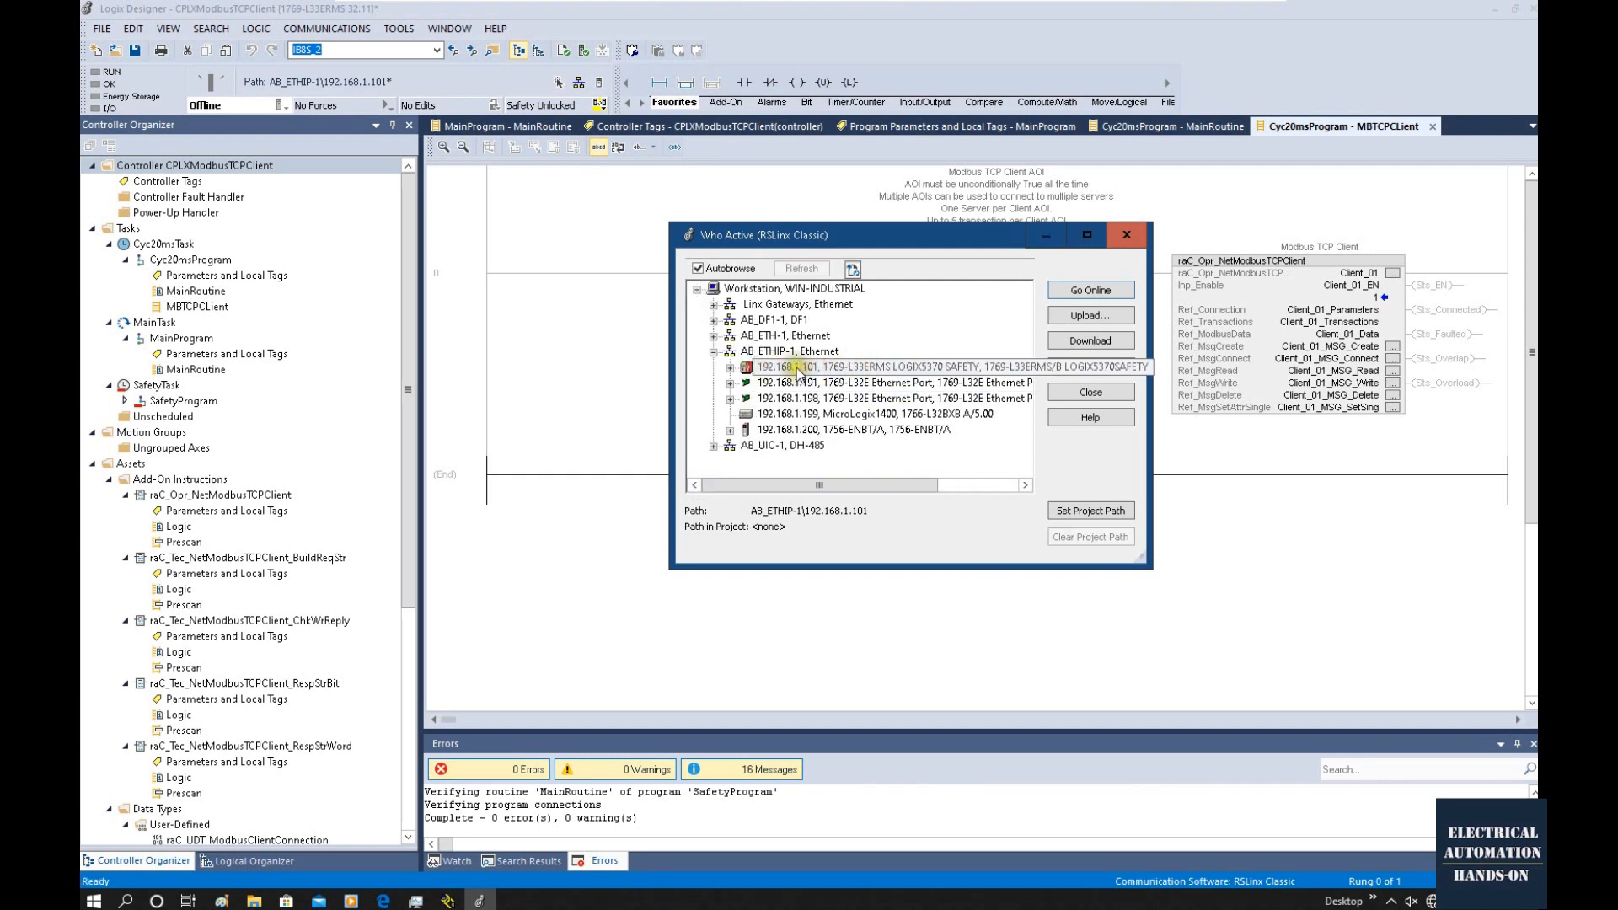
{"action": "left_click", "coordinate": [883, 369]}
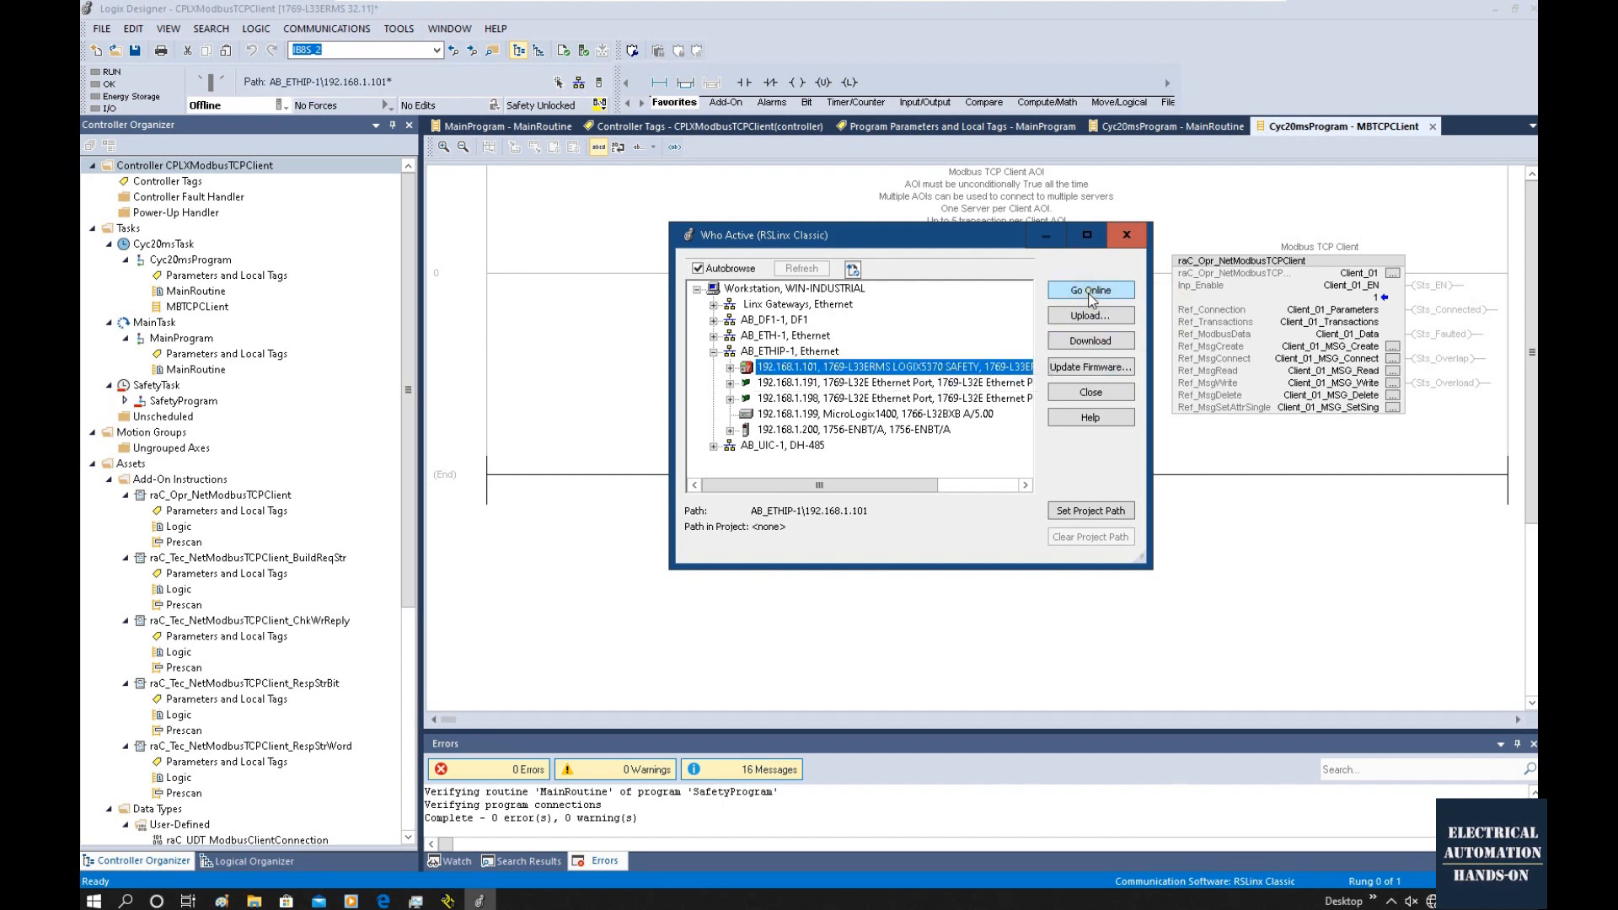
{"action": "left_click", "coordinate": [1093, 344]}
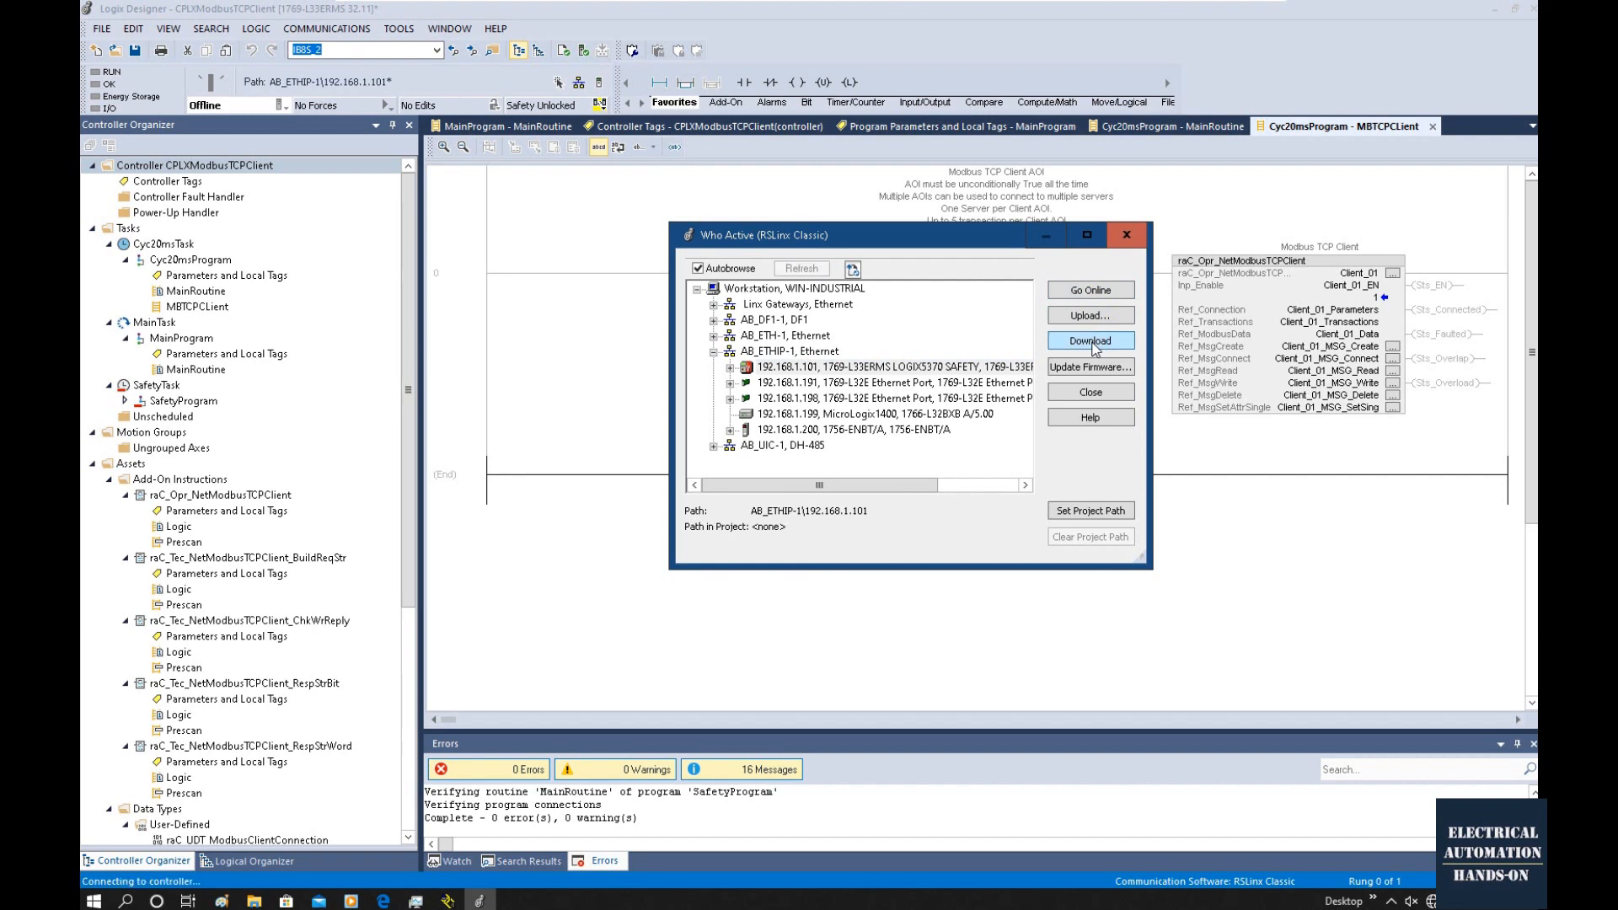
{"action": "left_click", "coordinate": [1028, 551]}
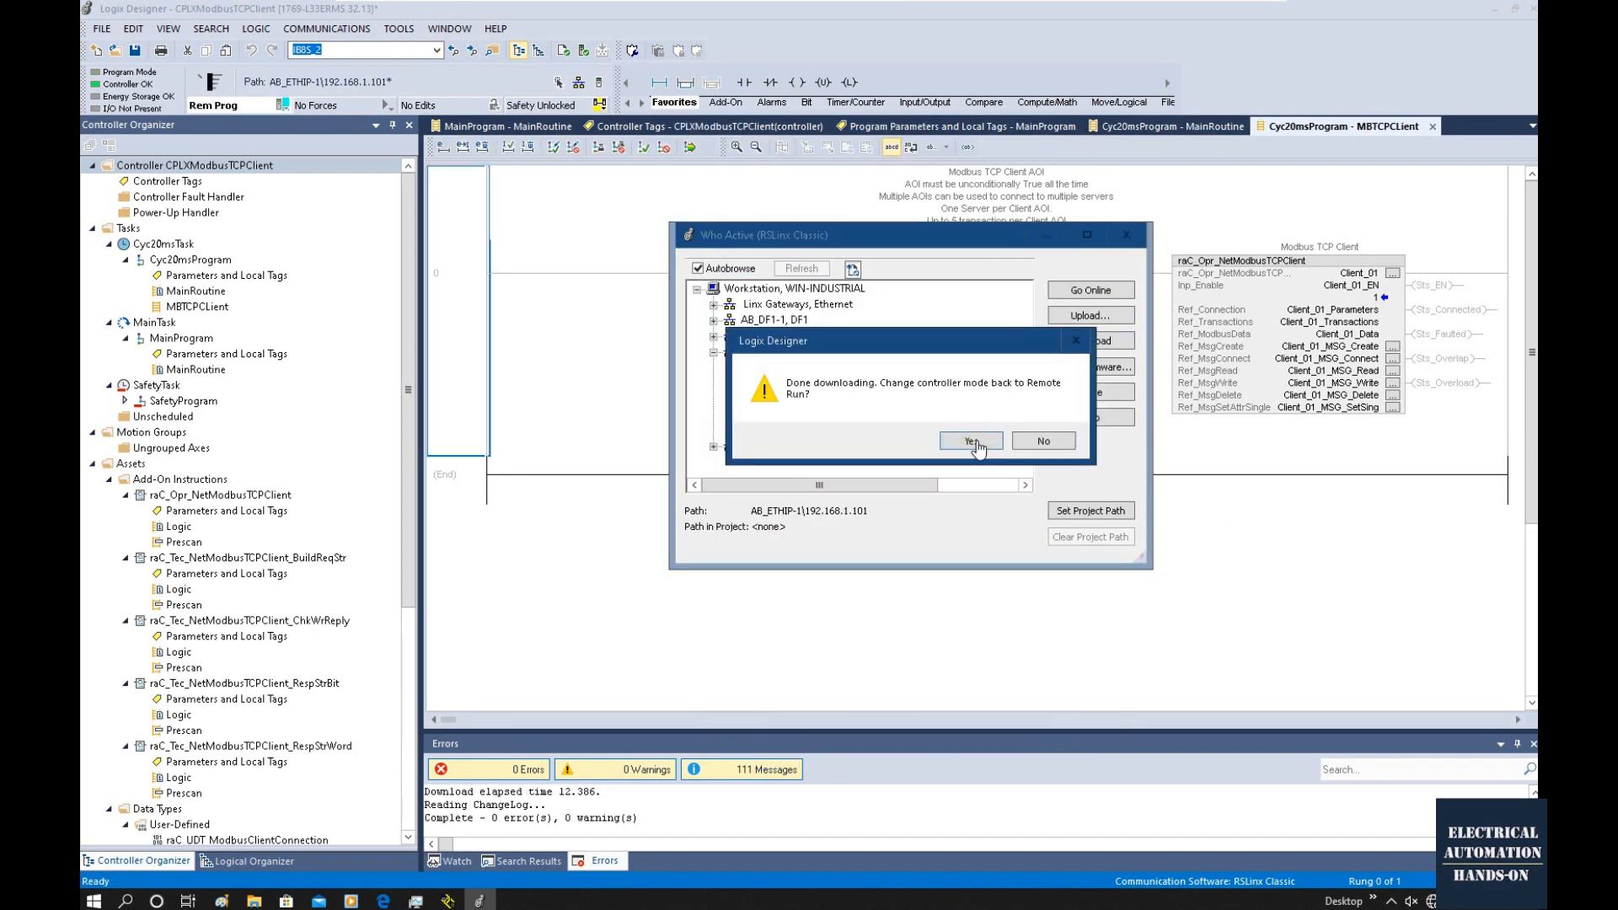
{"action": "left_click", "coordinate": [971, 442]}
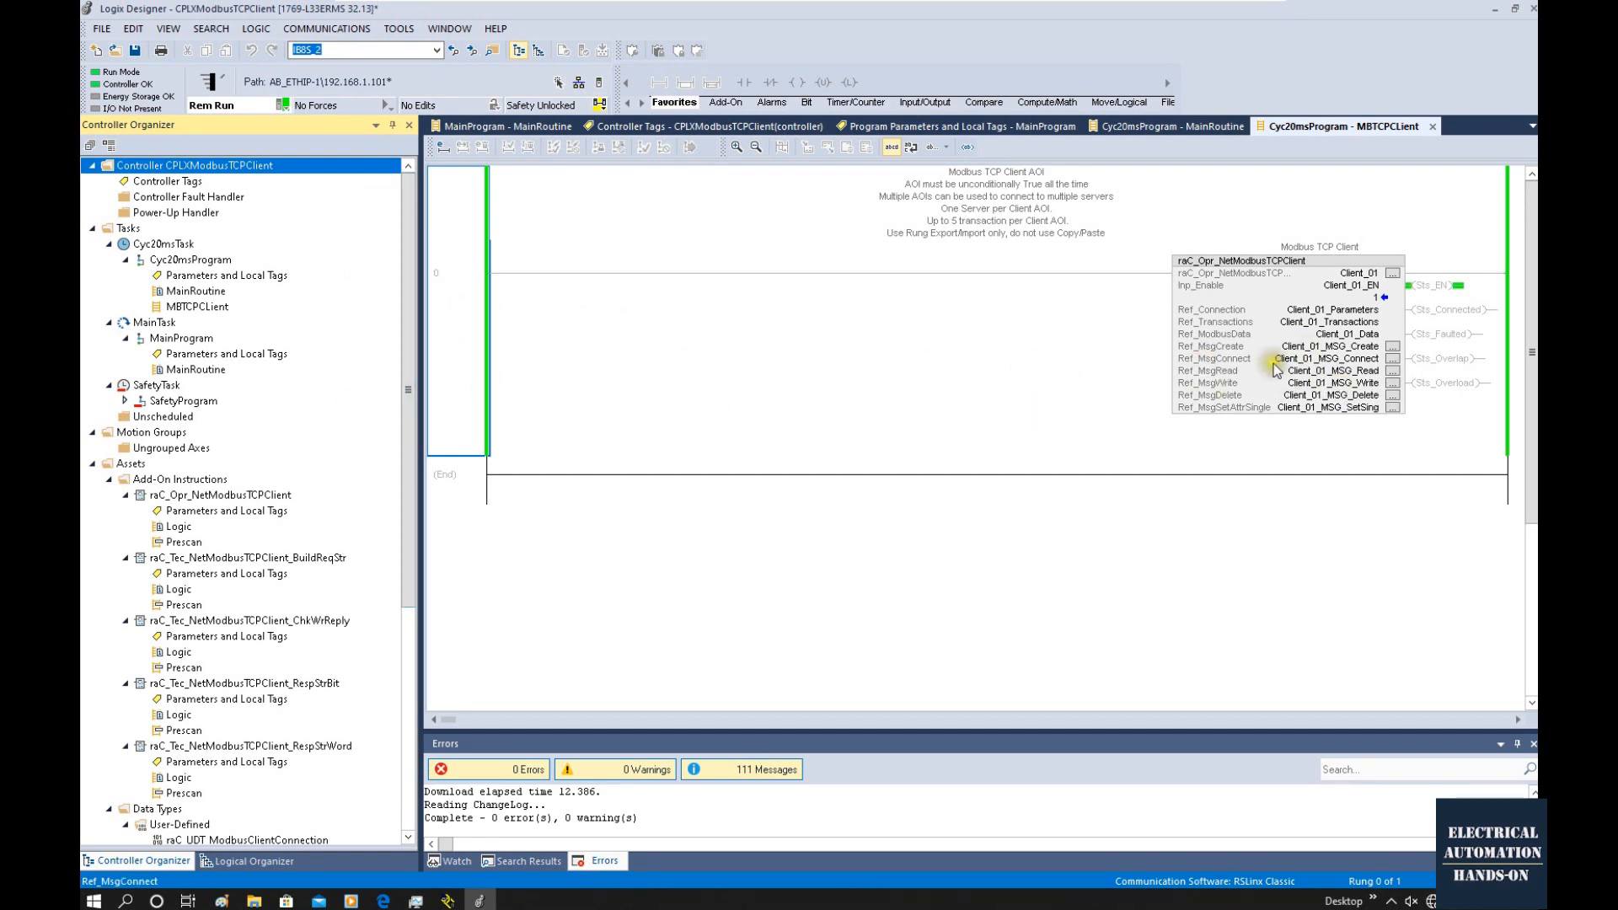
Check the Modbus TCP client instruction's Client_01_EN input and status outputs in the online MBTCPClient routine.
{"action": "left_click", "coordinate": [968, 358]}
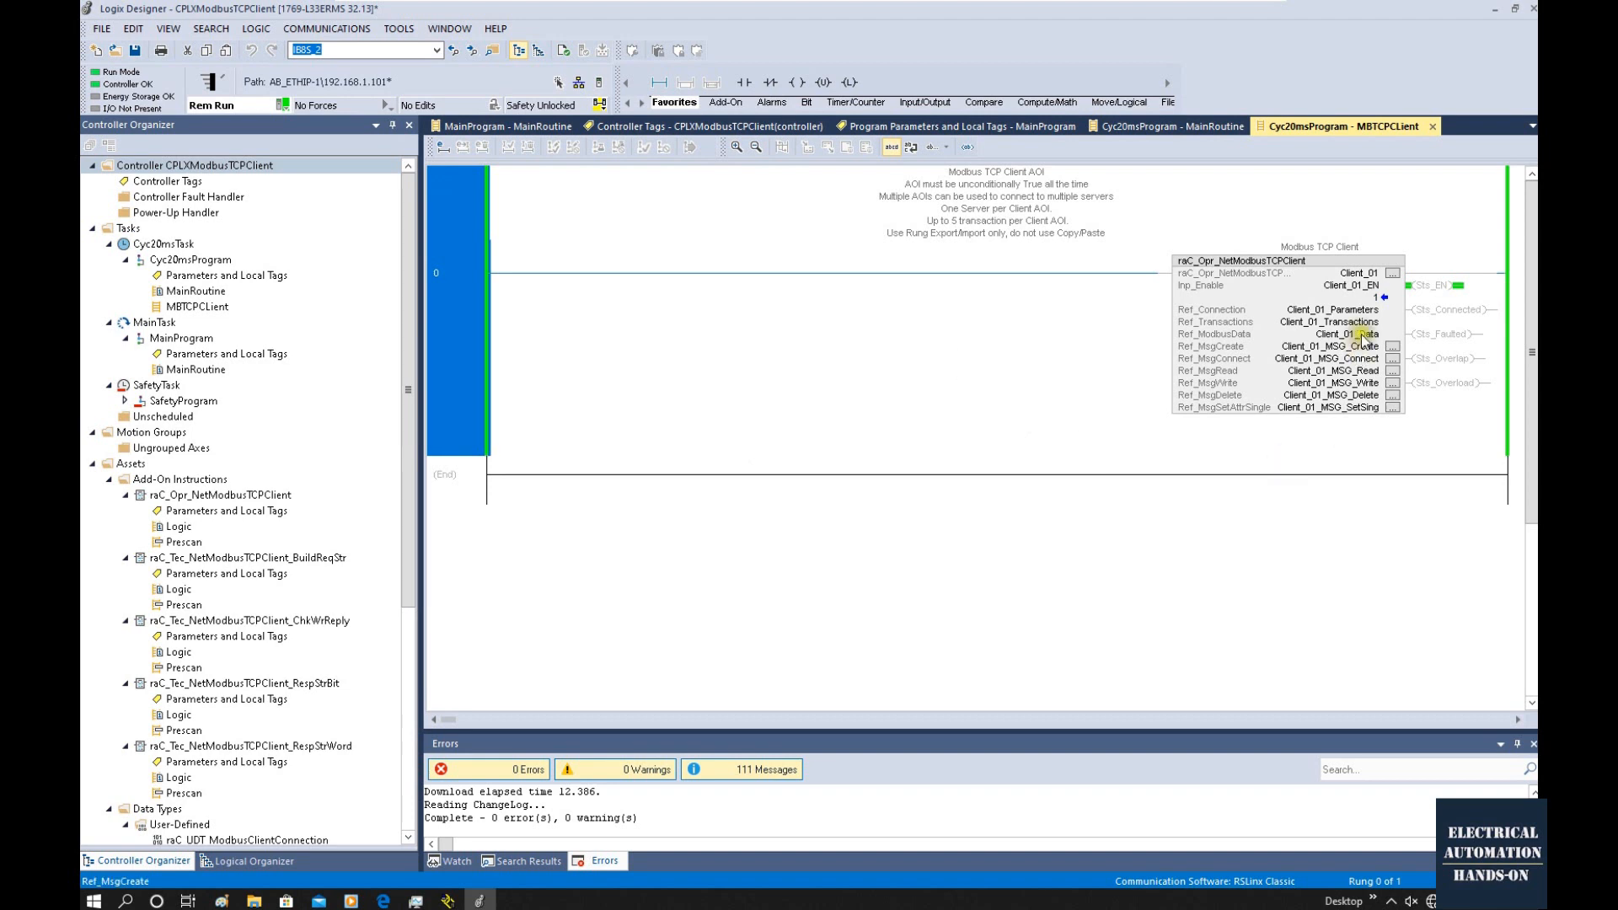
{"action": "left_click", "coordinate": [1361, 287]}
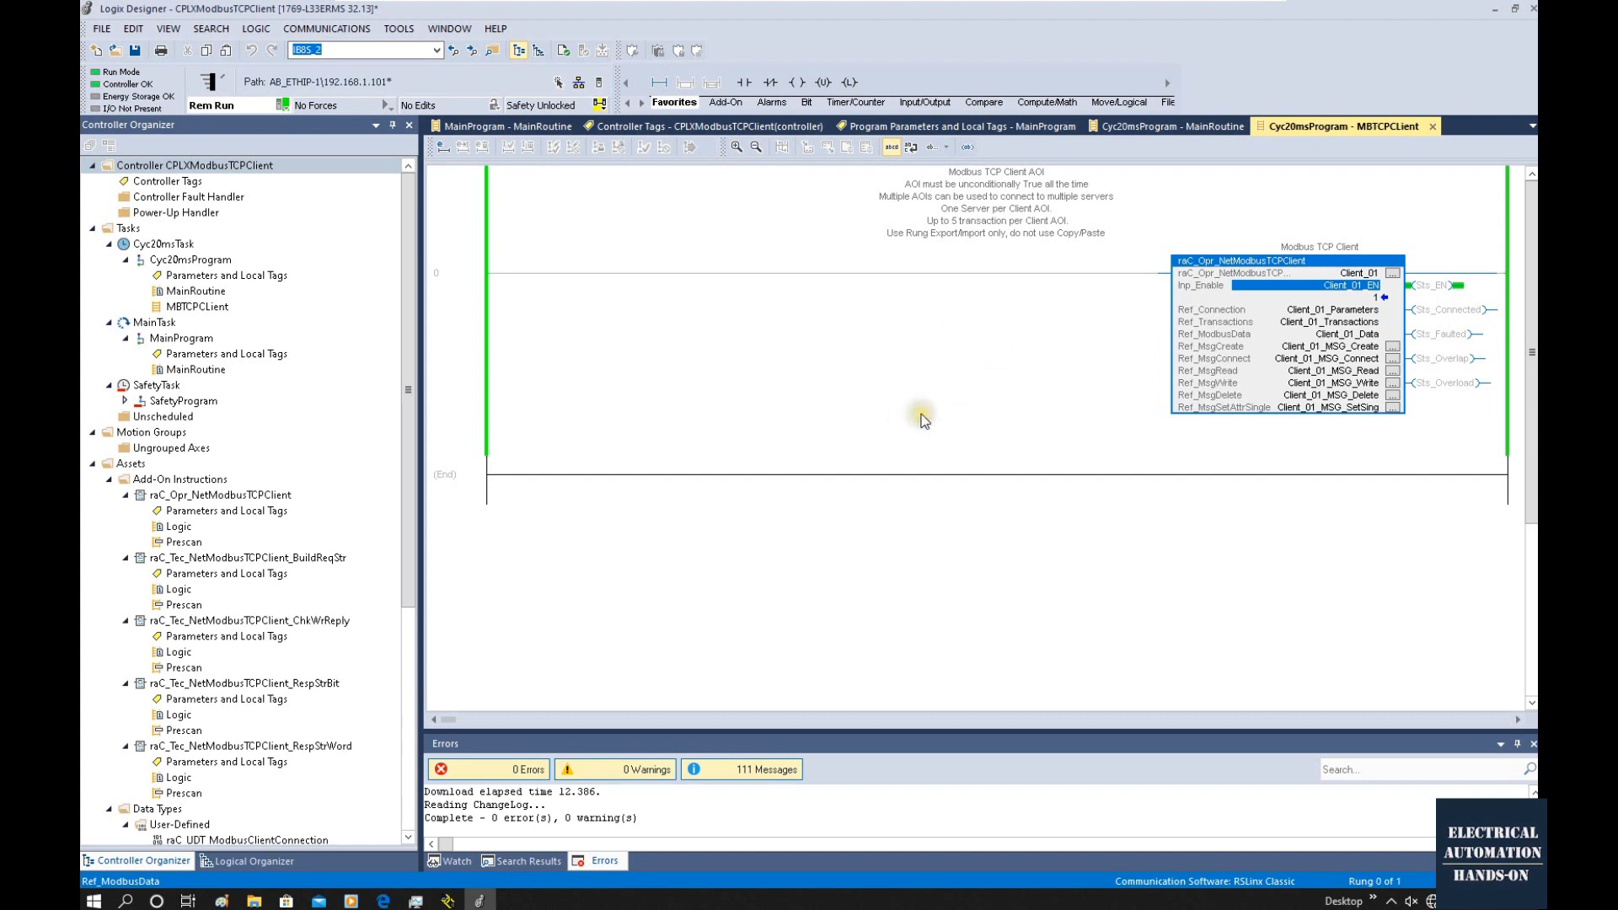
{"action": "left_click", "coordinate": [1097, 521]}
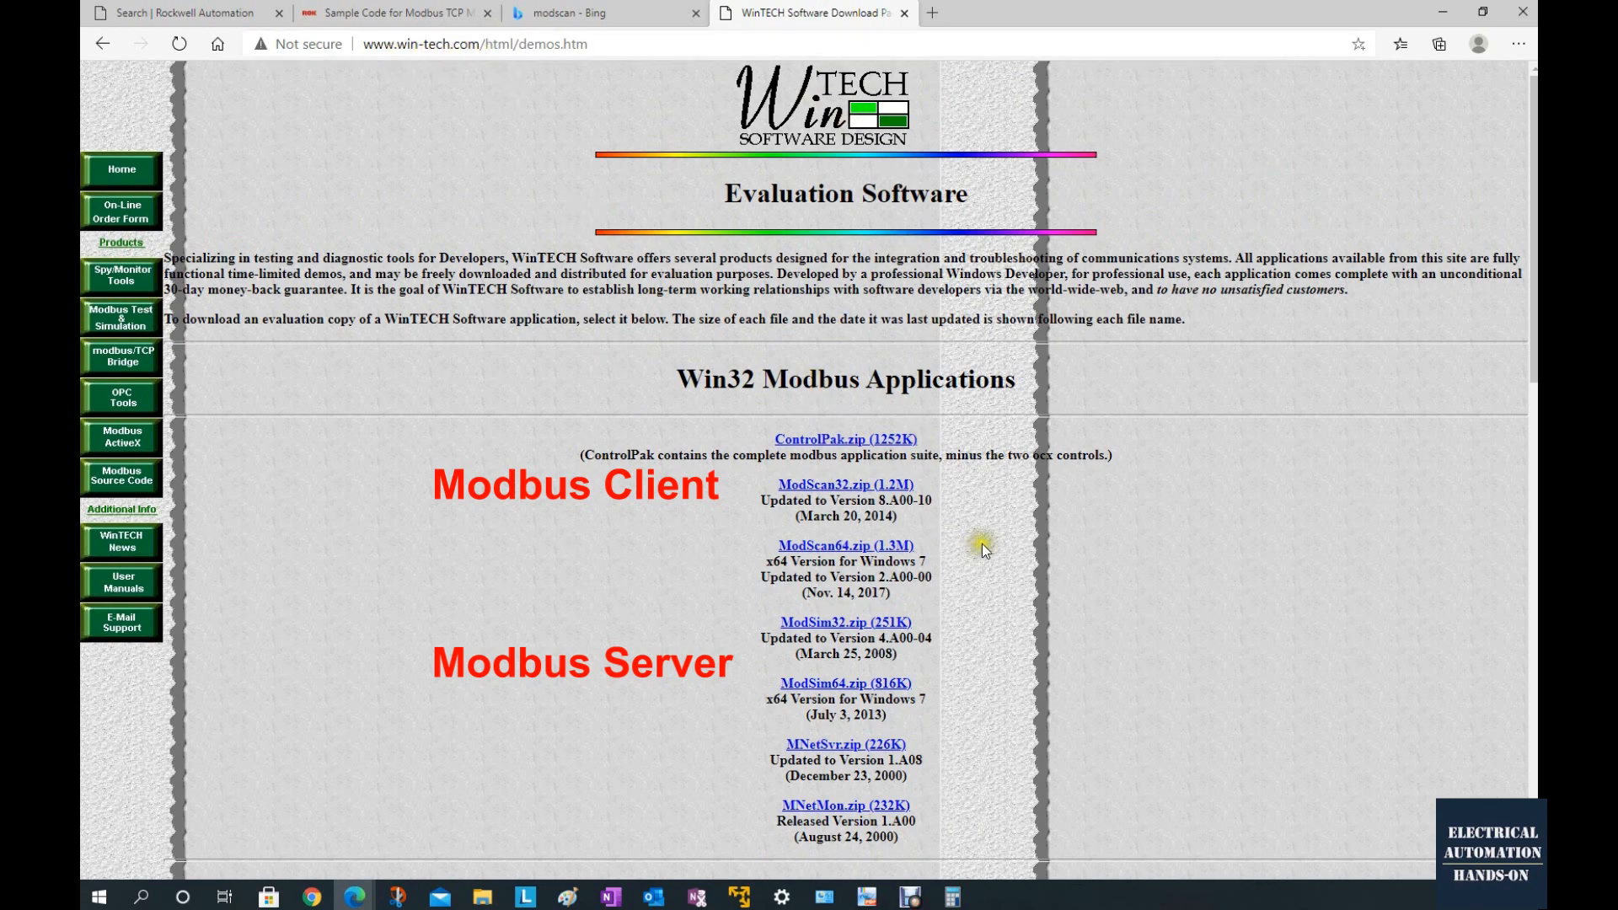
Launch ModSim64.exe from the Modsim64_ModbusSlave folder.
{"action": "scroll", "coordinate": [984, 540], "scroll_direction": "down", "scroll_amount": 1}
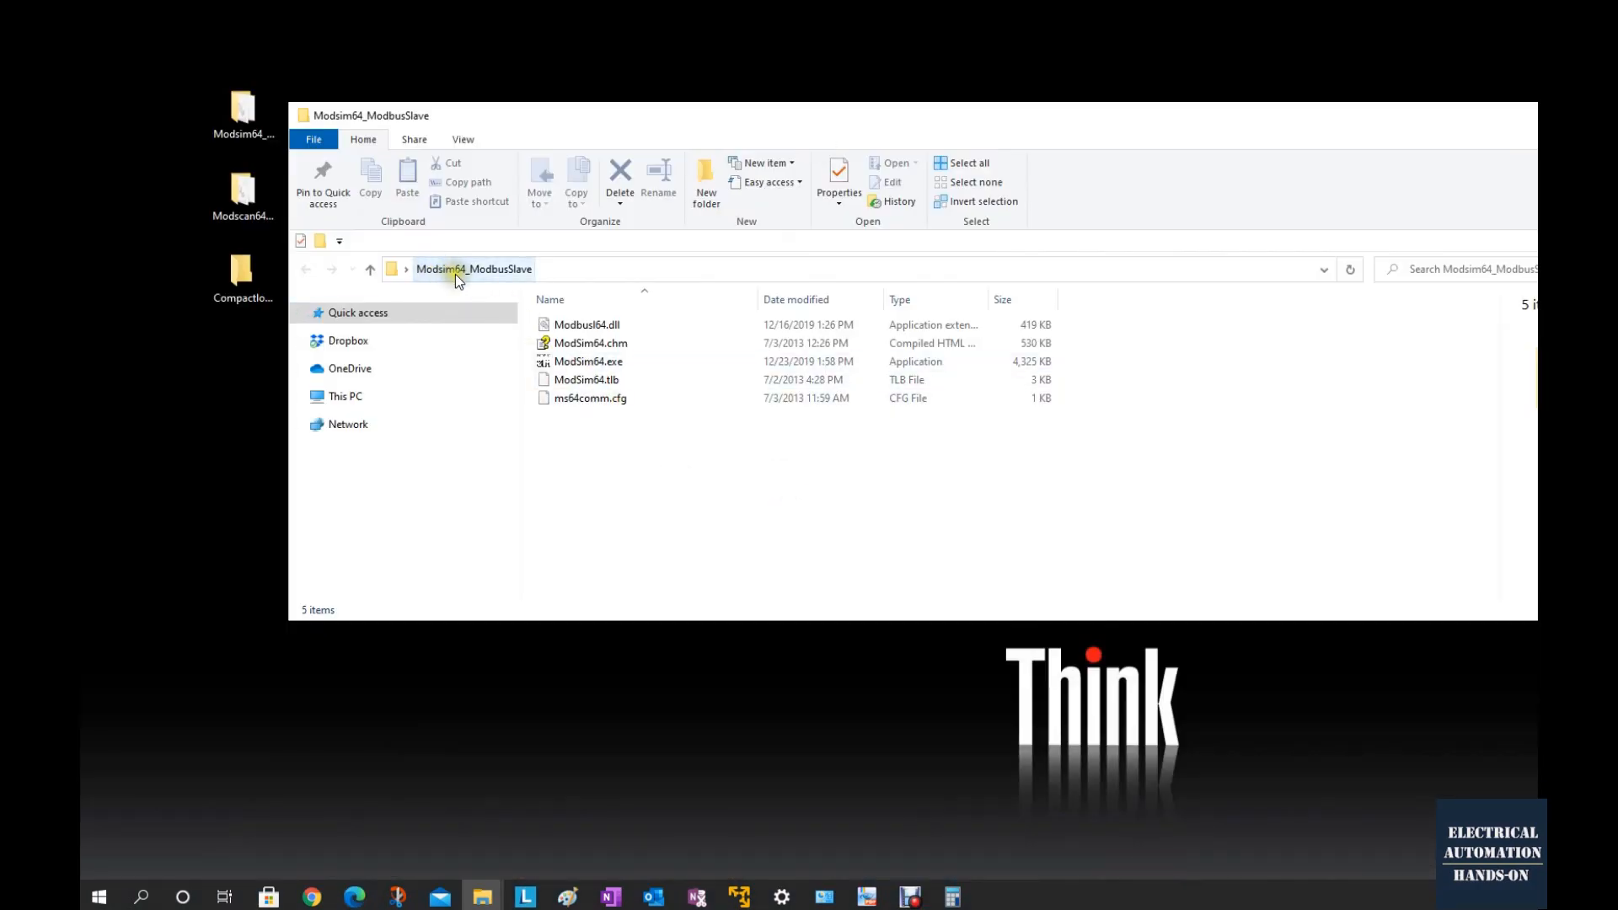
{"action": "left_click", "coordinate": [594, 362]}
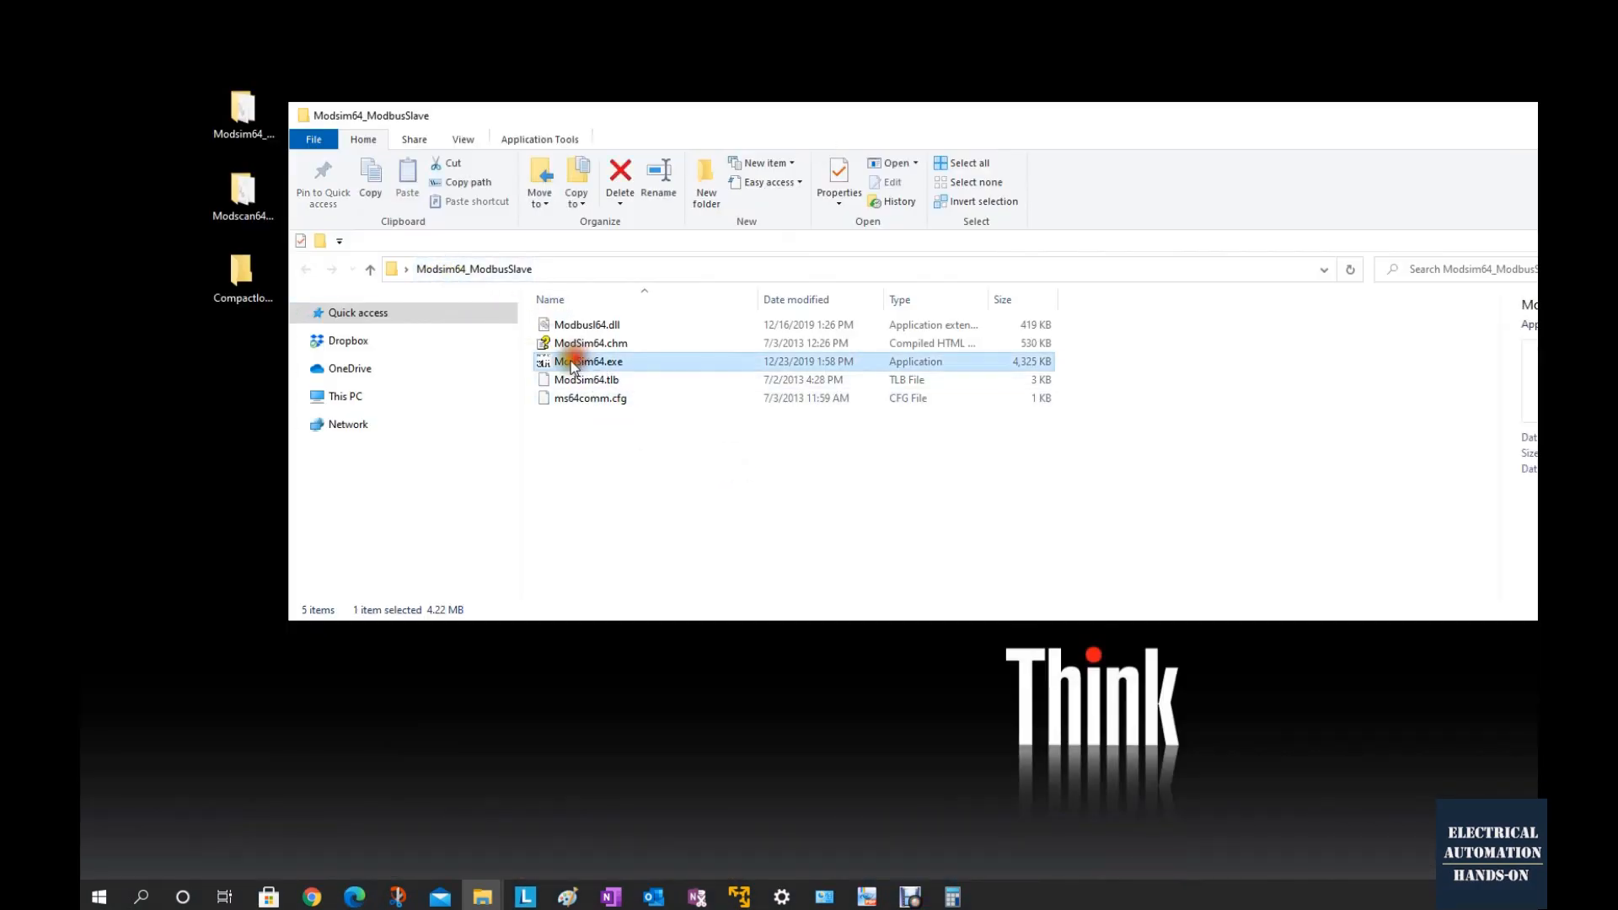
{"action": "double_click", "coordinate": [614, 363]}
{"action": "double_click", "coordinate": [614, 363]}
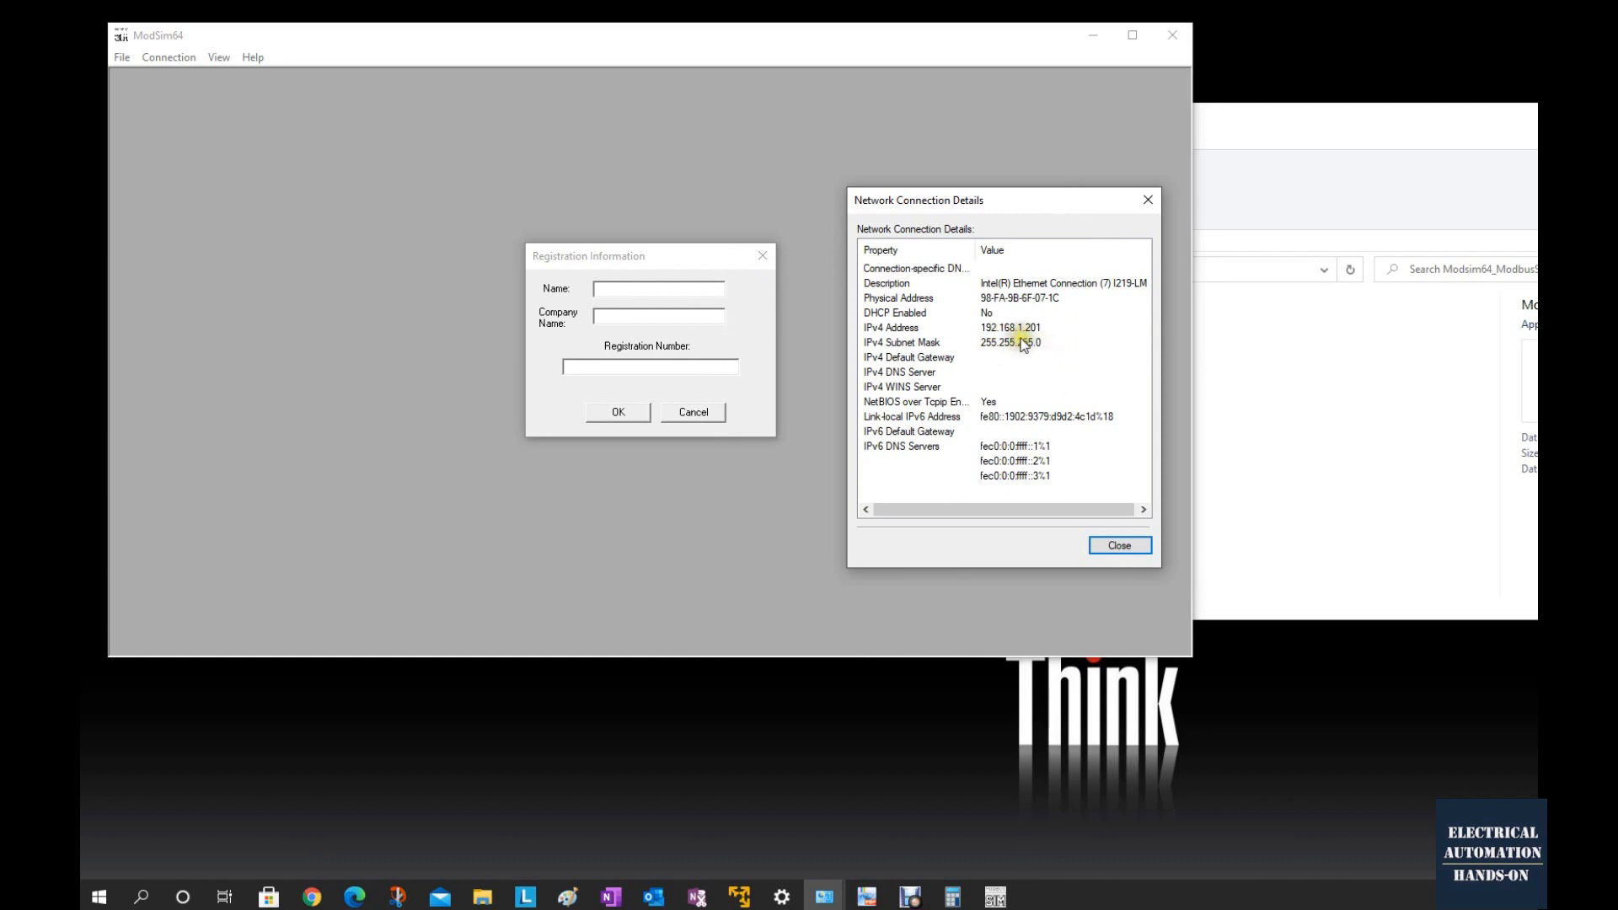
Check the PC's IPv4 address in the network connection details and close them.
{"action": "left_click", "coordinate": [992, 329]}
{"action": "left_click", "coordinate": [1025, 335]}
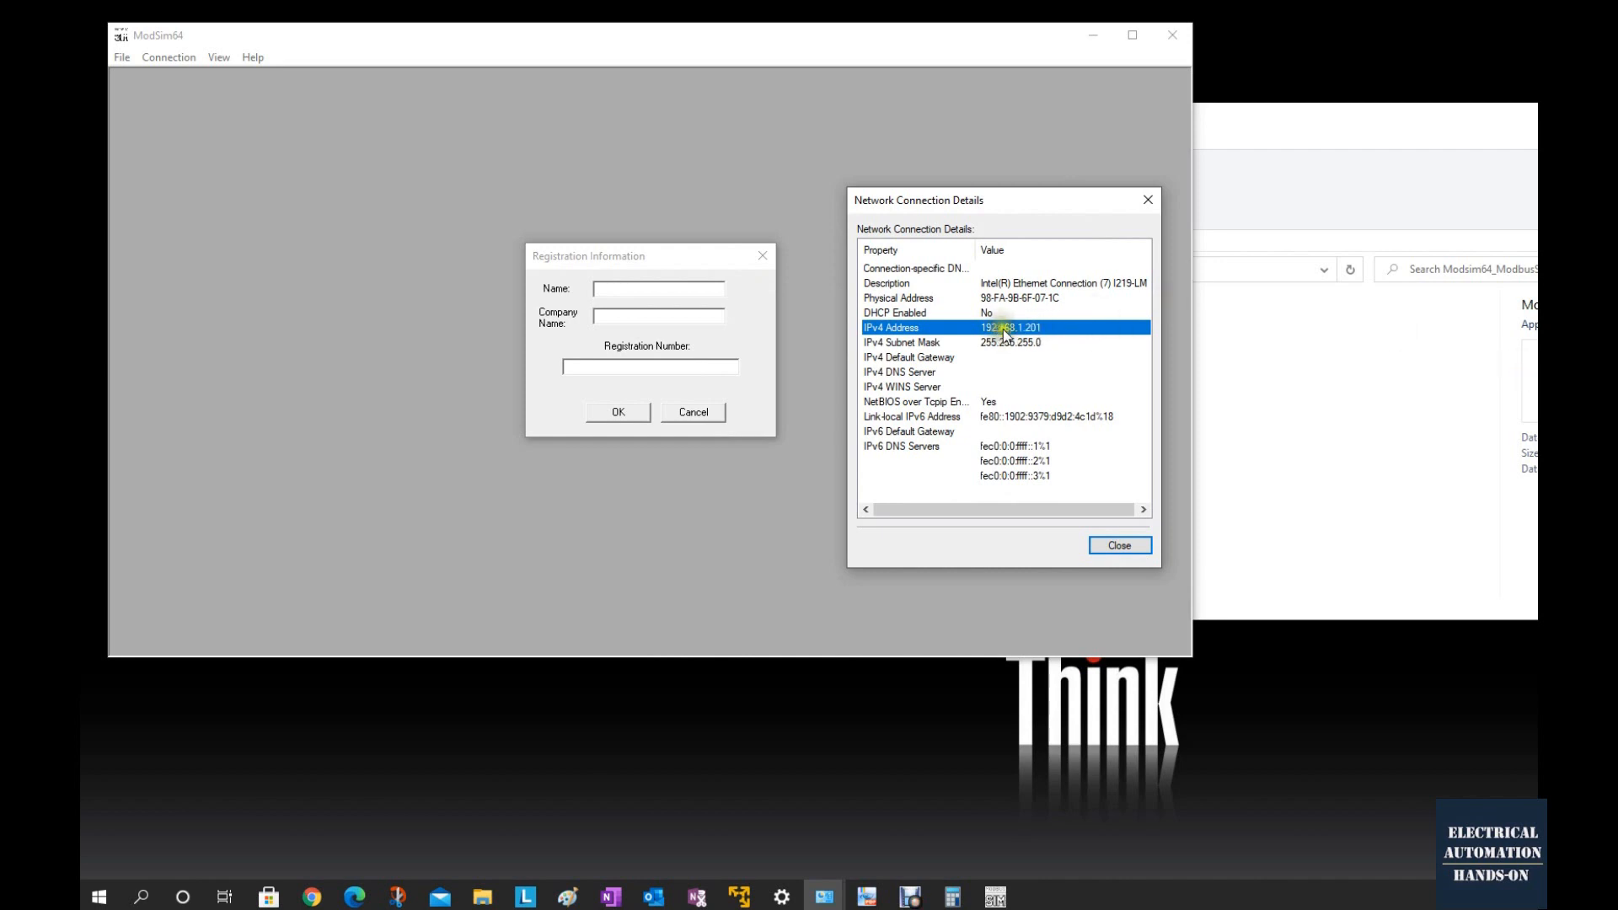
{"action": "left_click", "coordinate": [1151, 199]}
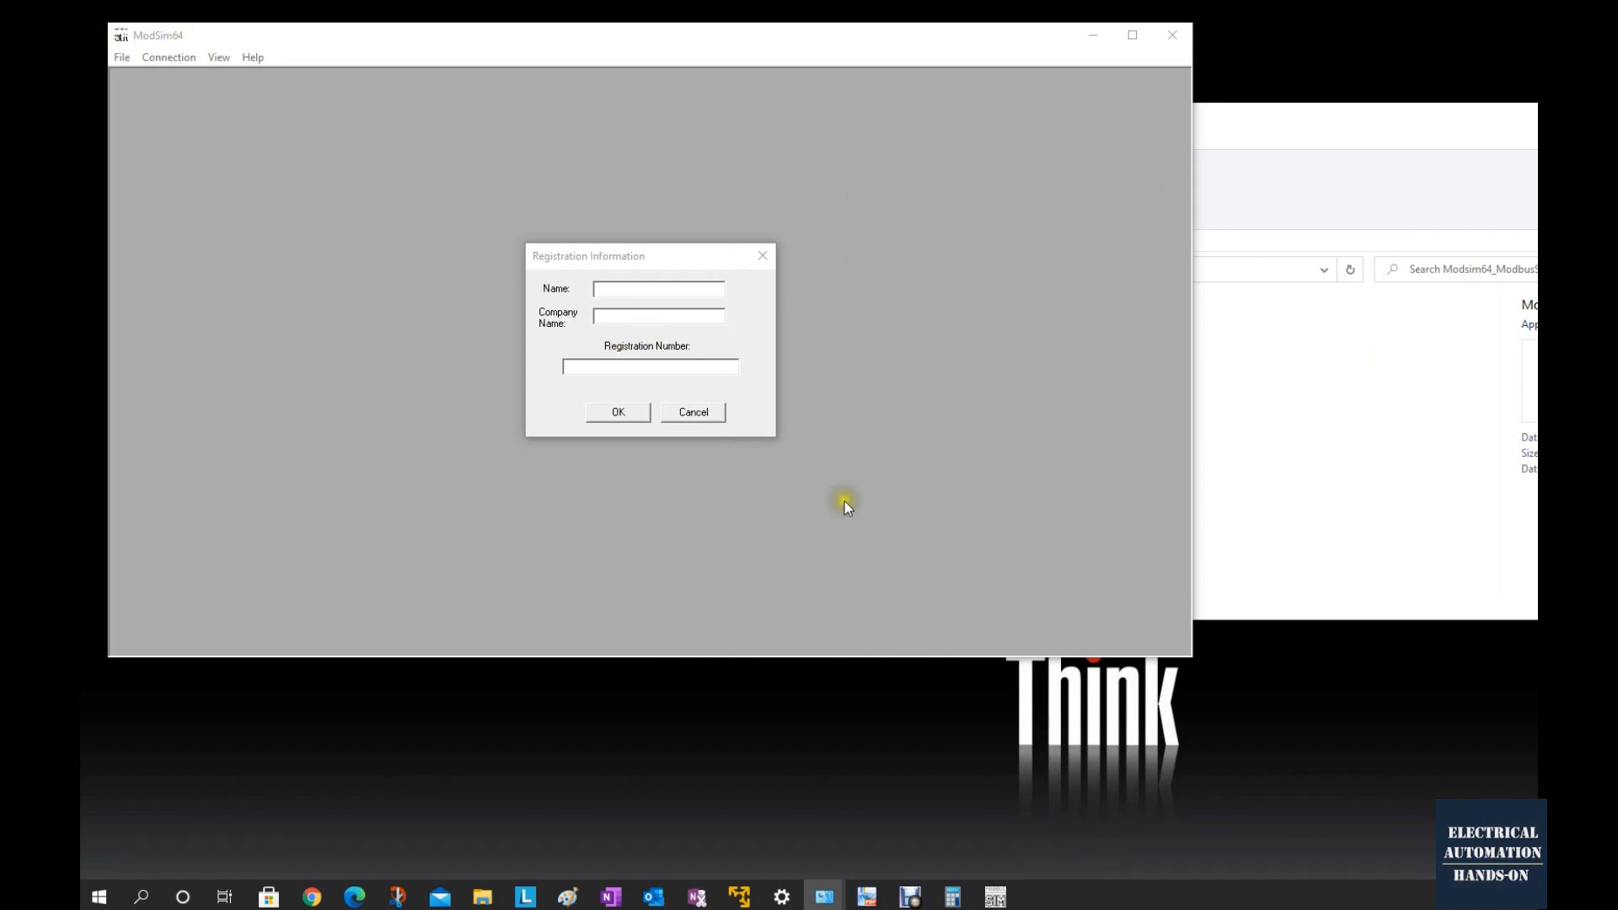
Skip the ModSim64 registration details and reminders, and create a new maximized simulation document.
{"action": "left_click", "coordinate": [620, 417]}
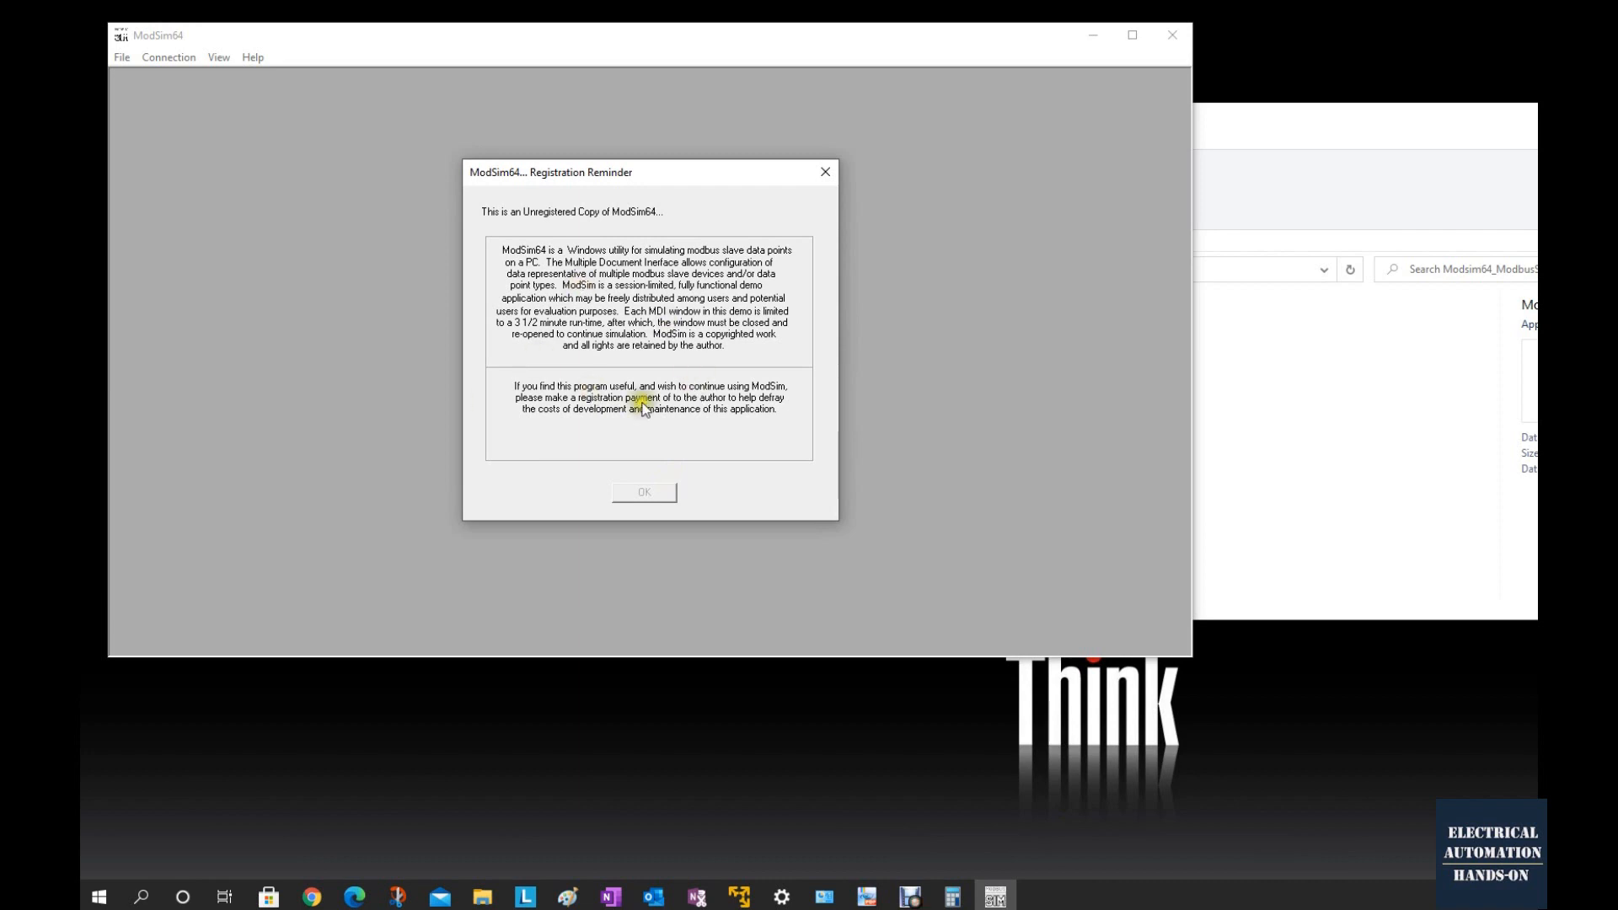
{"action": "left_click", "coordinate": [655, 494]}
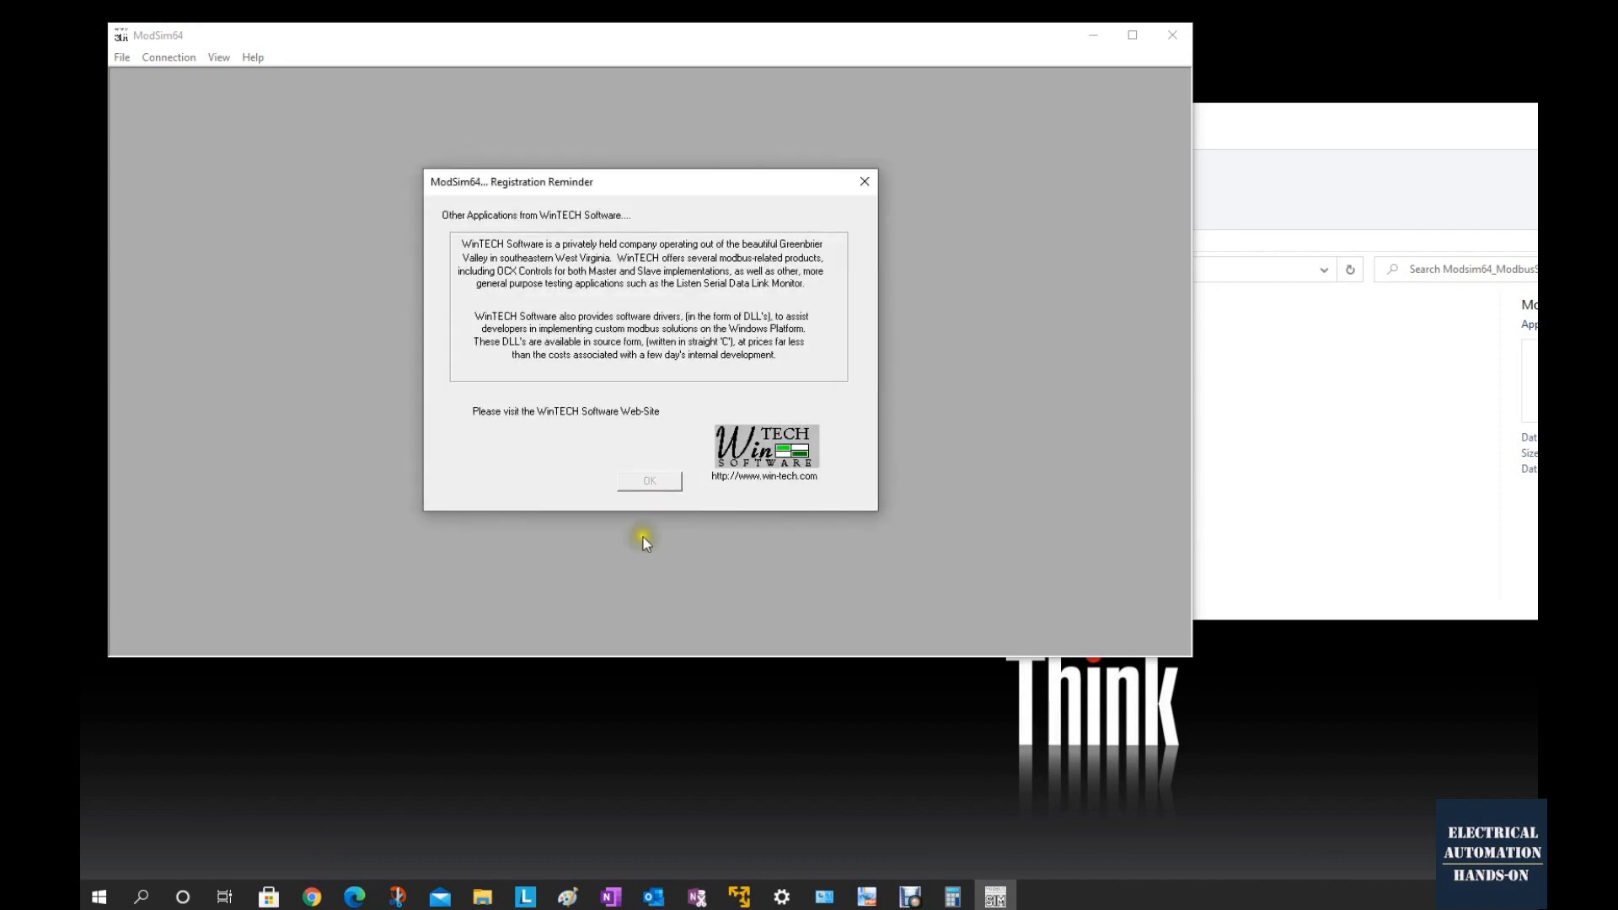
{"action": "left_click", "coordinate": [657, 483]}
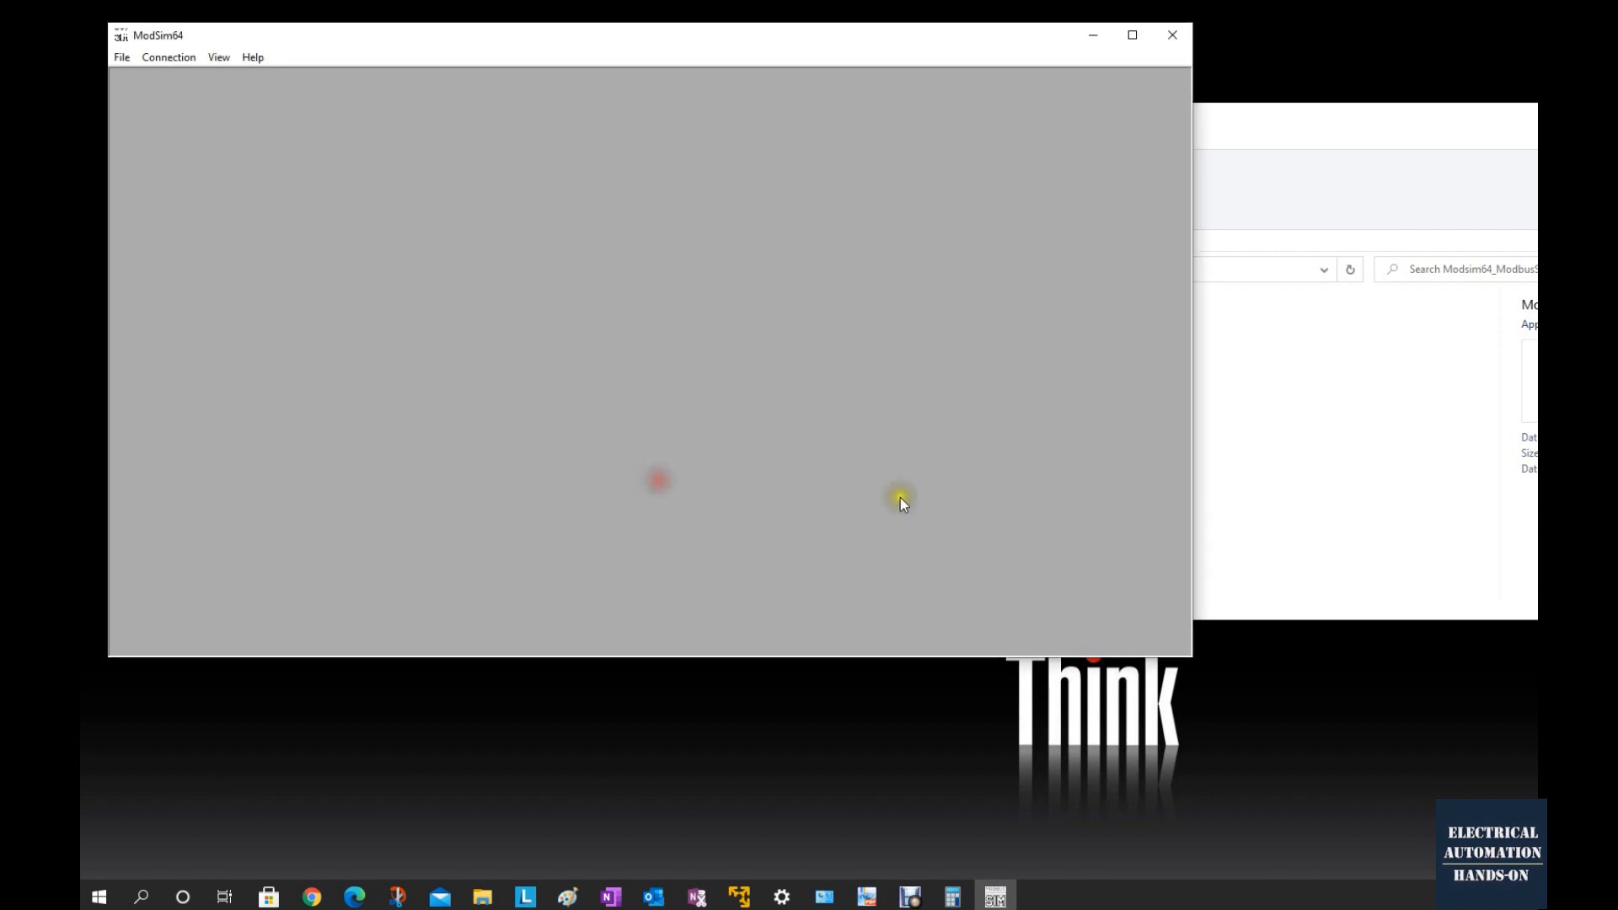
{"action": "left_click", "coordinate": [405, 264]}
{"action": "left_click", "coordinate": [123, 58]}
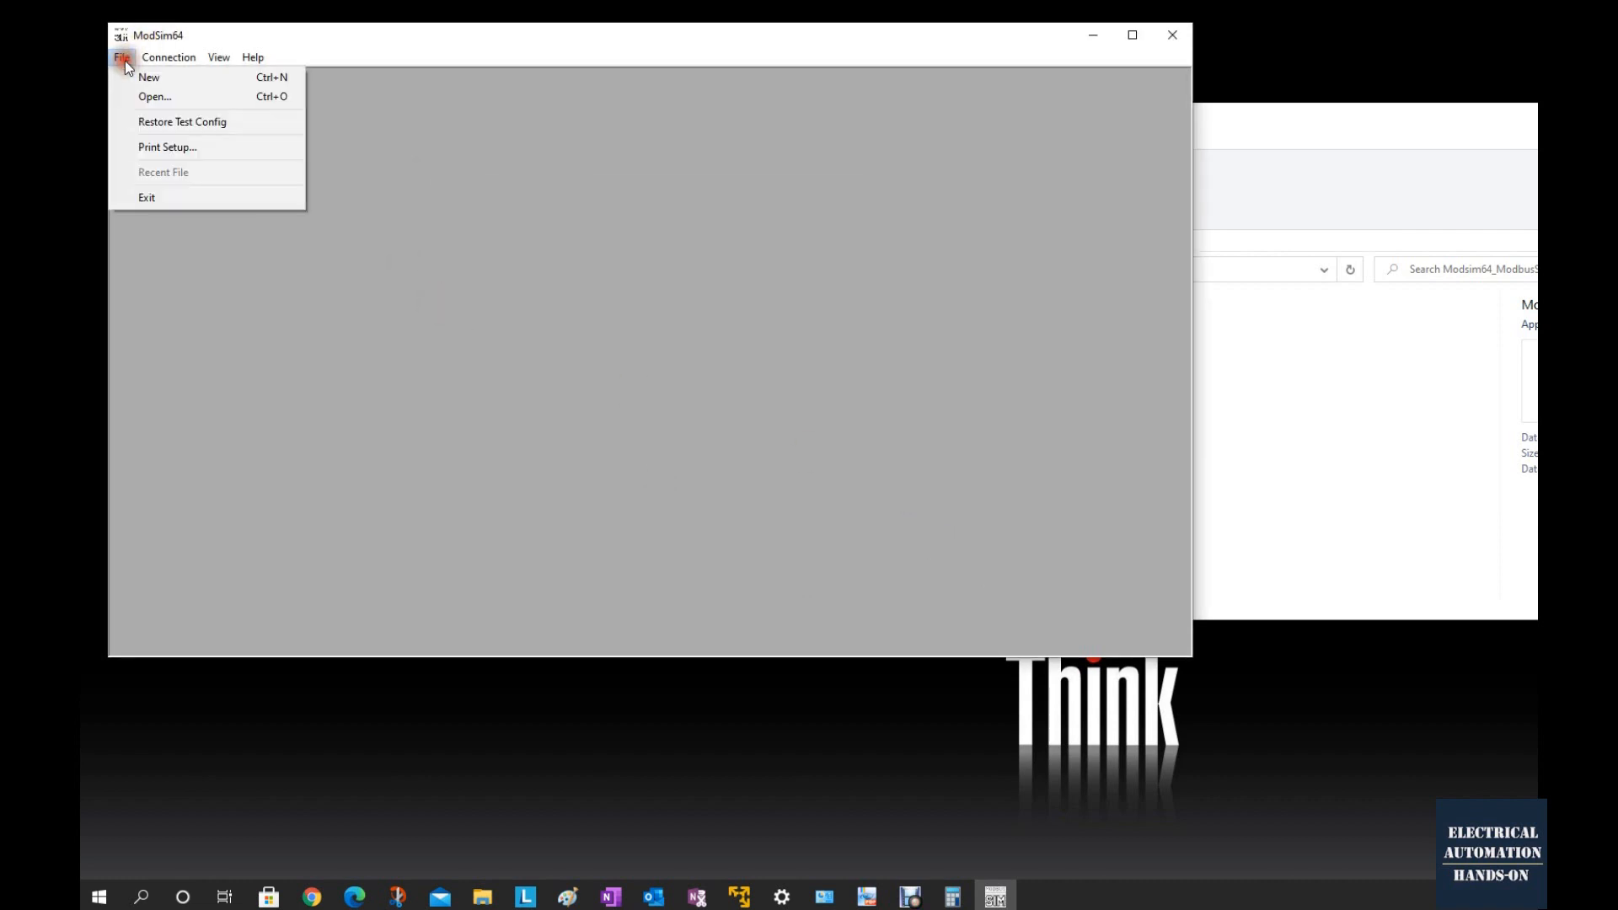
{"action": "left_click", "coordinate": [159, 79]}
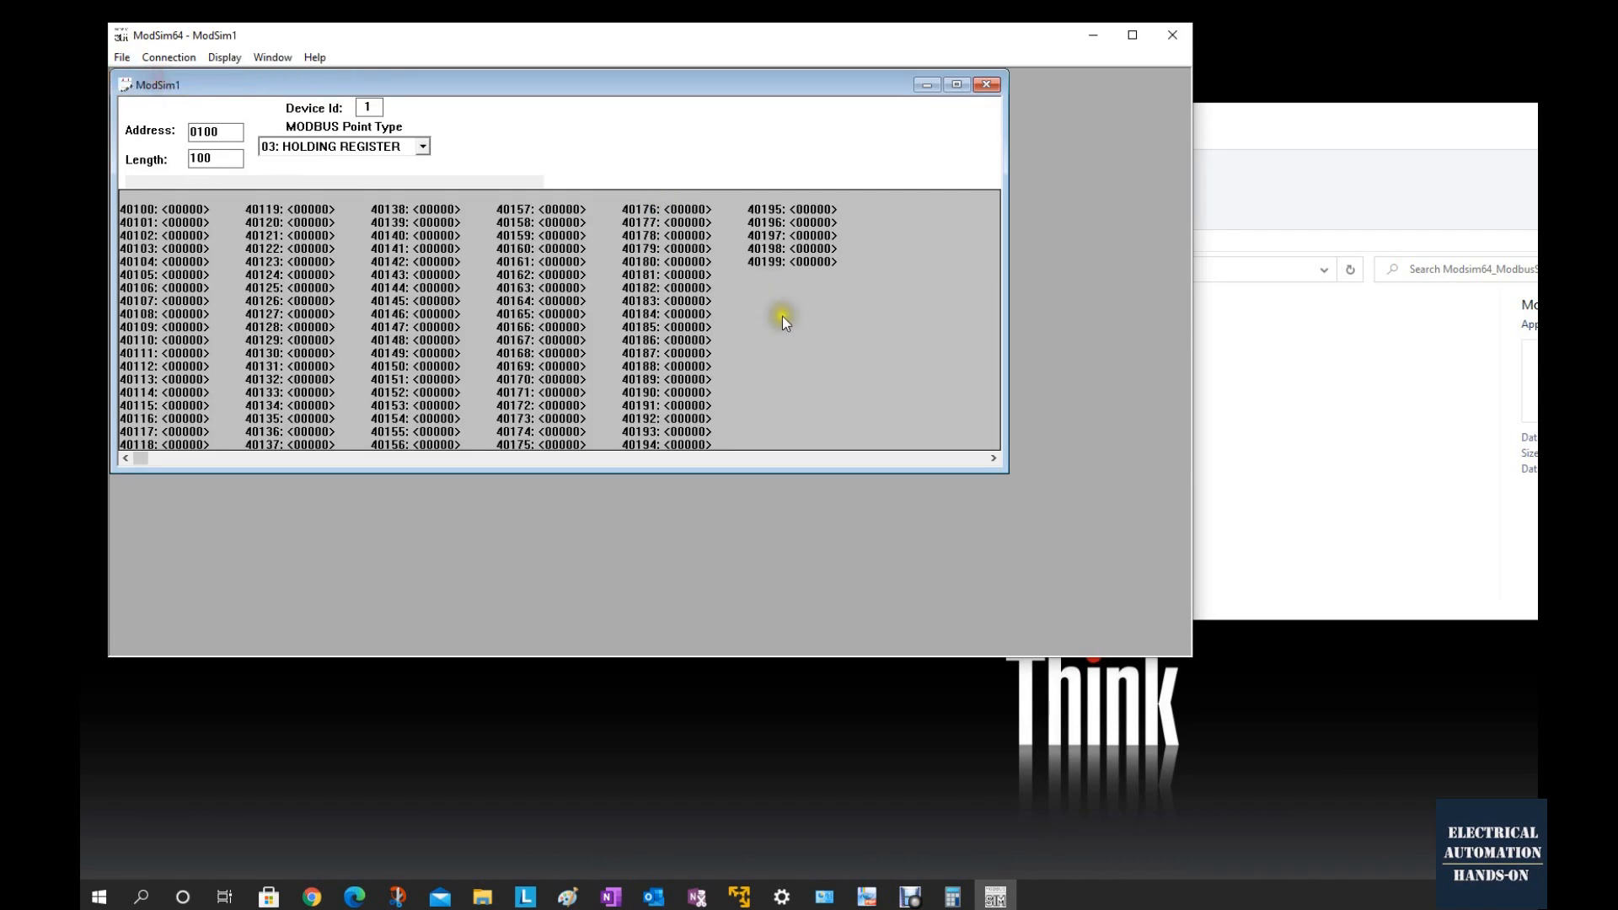
{"action": "double_click", "coordinate": [366, 89]}
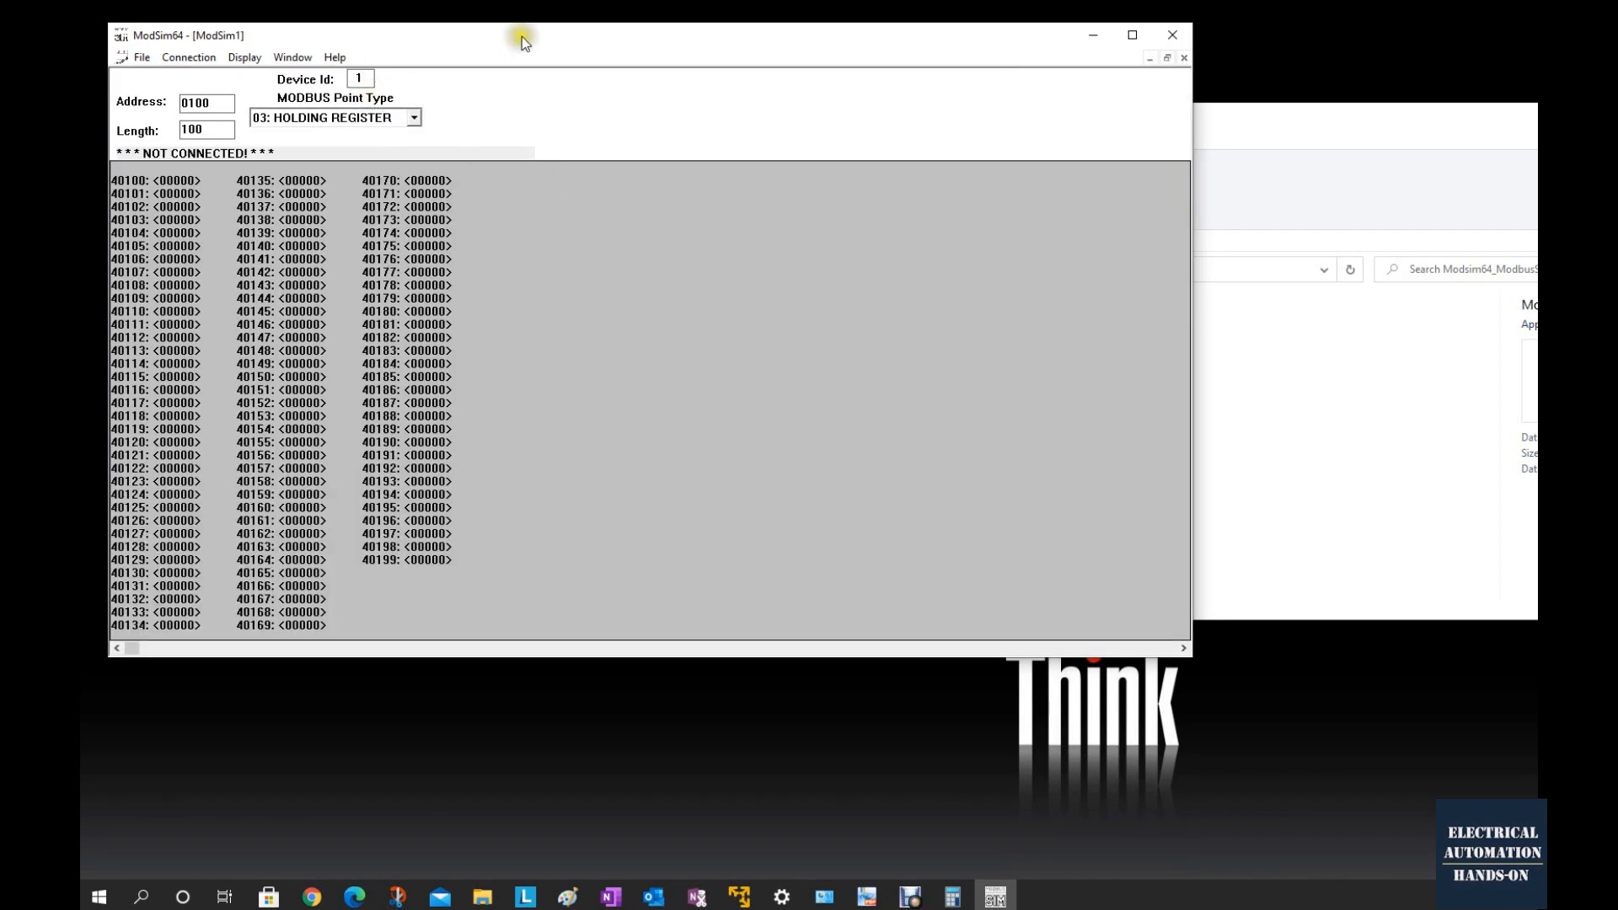
Connect the simulator as a Modbus/TCP server on service port 502 and allow it through the firewall on private and public networks.
{"action": "left_click_drag", "start_coordinate": [522, 37], "coordinate": [738, 73]}
{"action": "left_click", "coordinate": [429, 94]}
{"action": "left_click", "coordinate": [427, 114]}
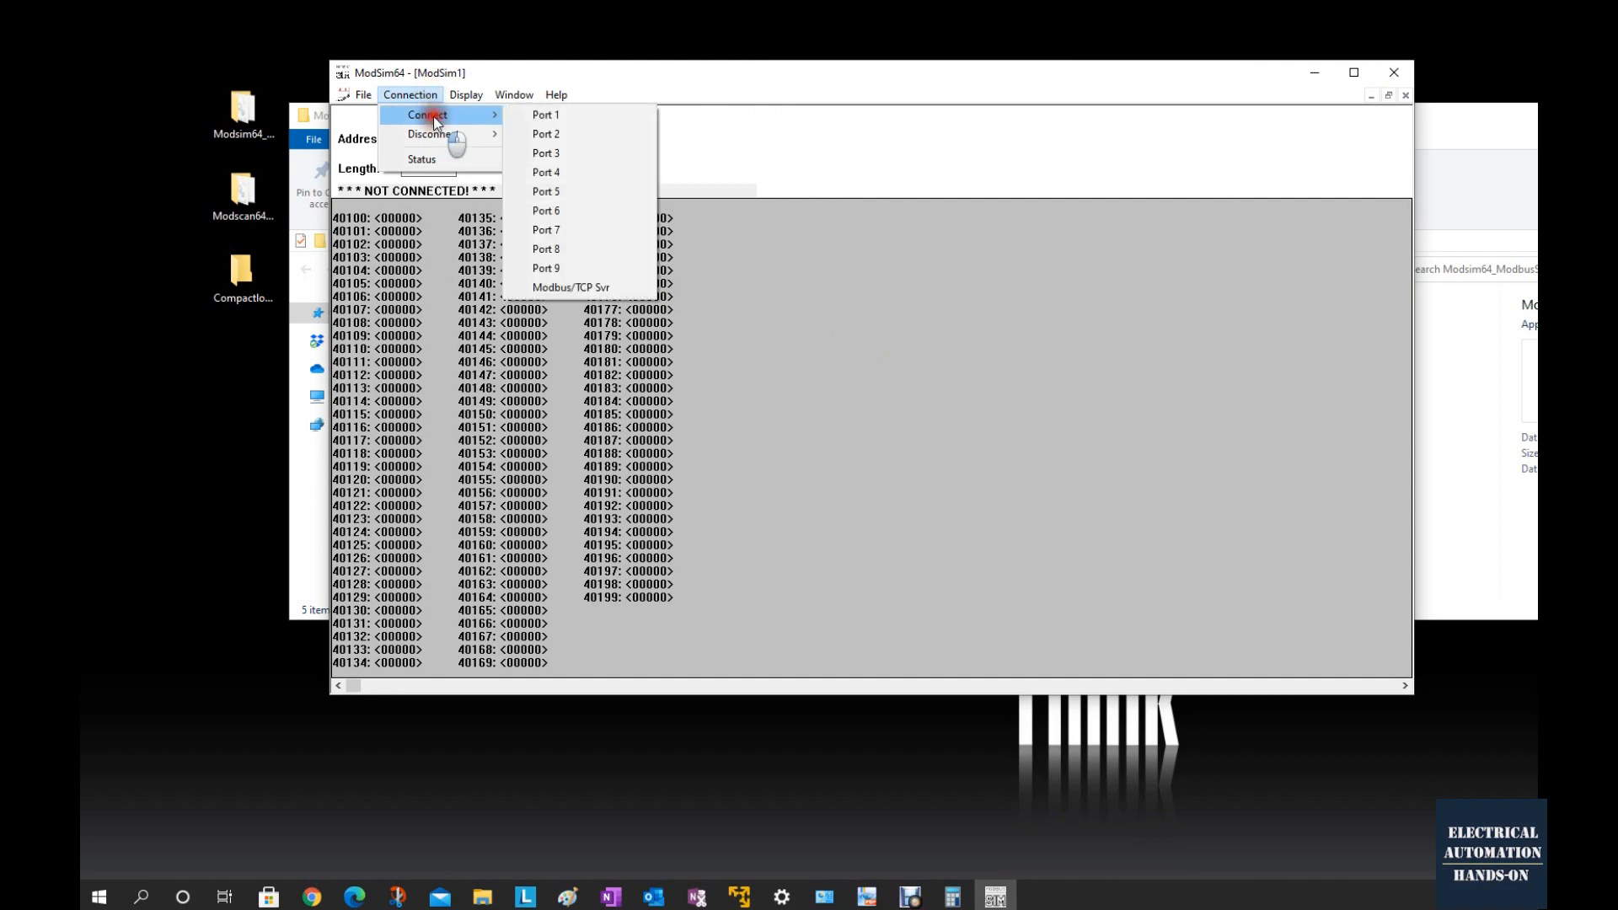
{"action": "left_click", "coordinate": [595, 286]}
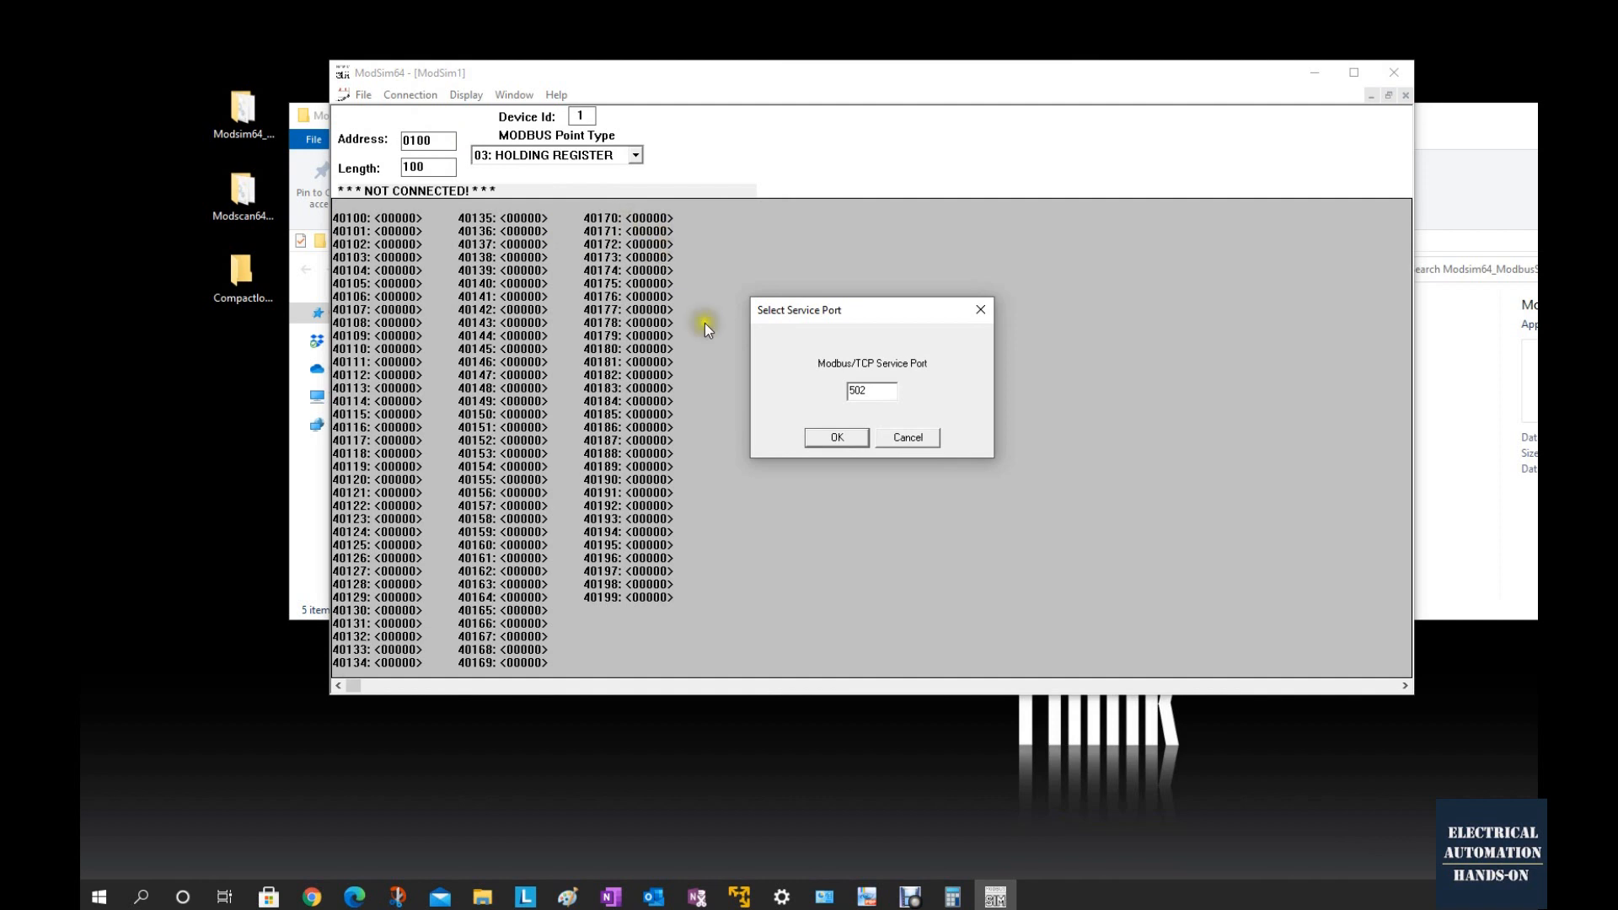
{"action": "left_click_drag", "start_coordinate": [900, 311], "coordinate": [946, 235]}
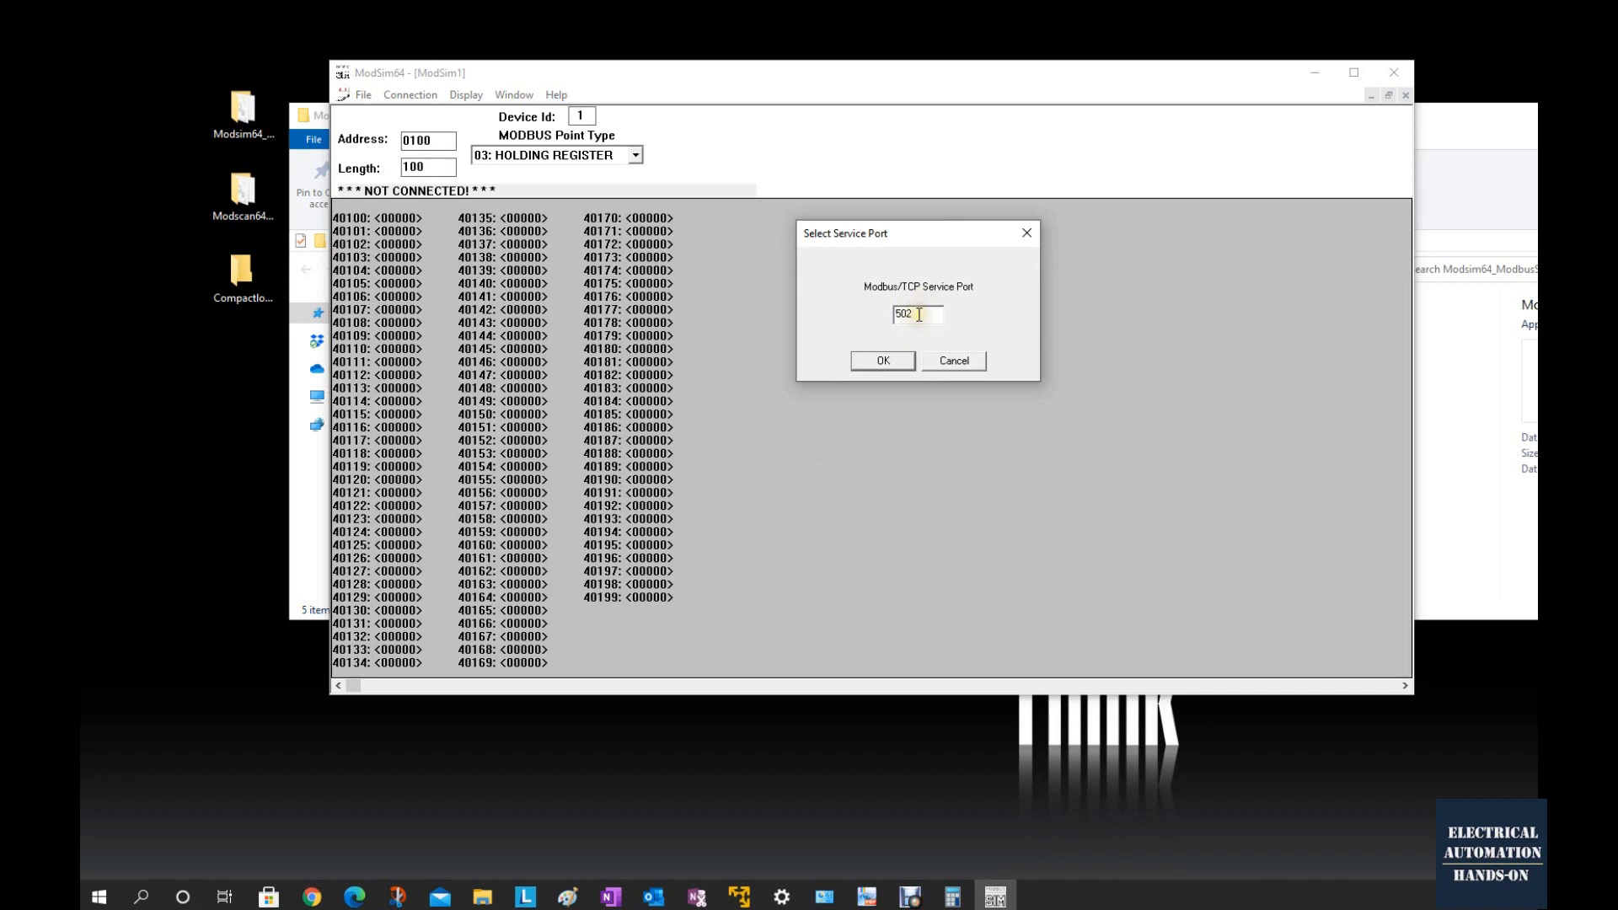
{"action": "left_click_drag", "start_coordinate": [918, 314], "coordinate": [770, 310]}
{"action": "left_click", "coordinate": [883, 363]}
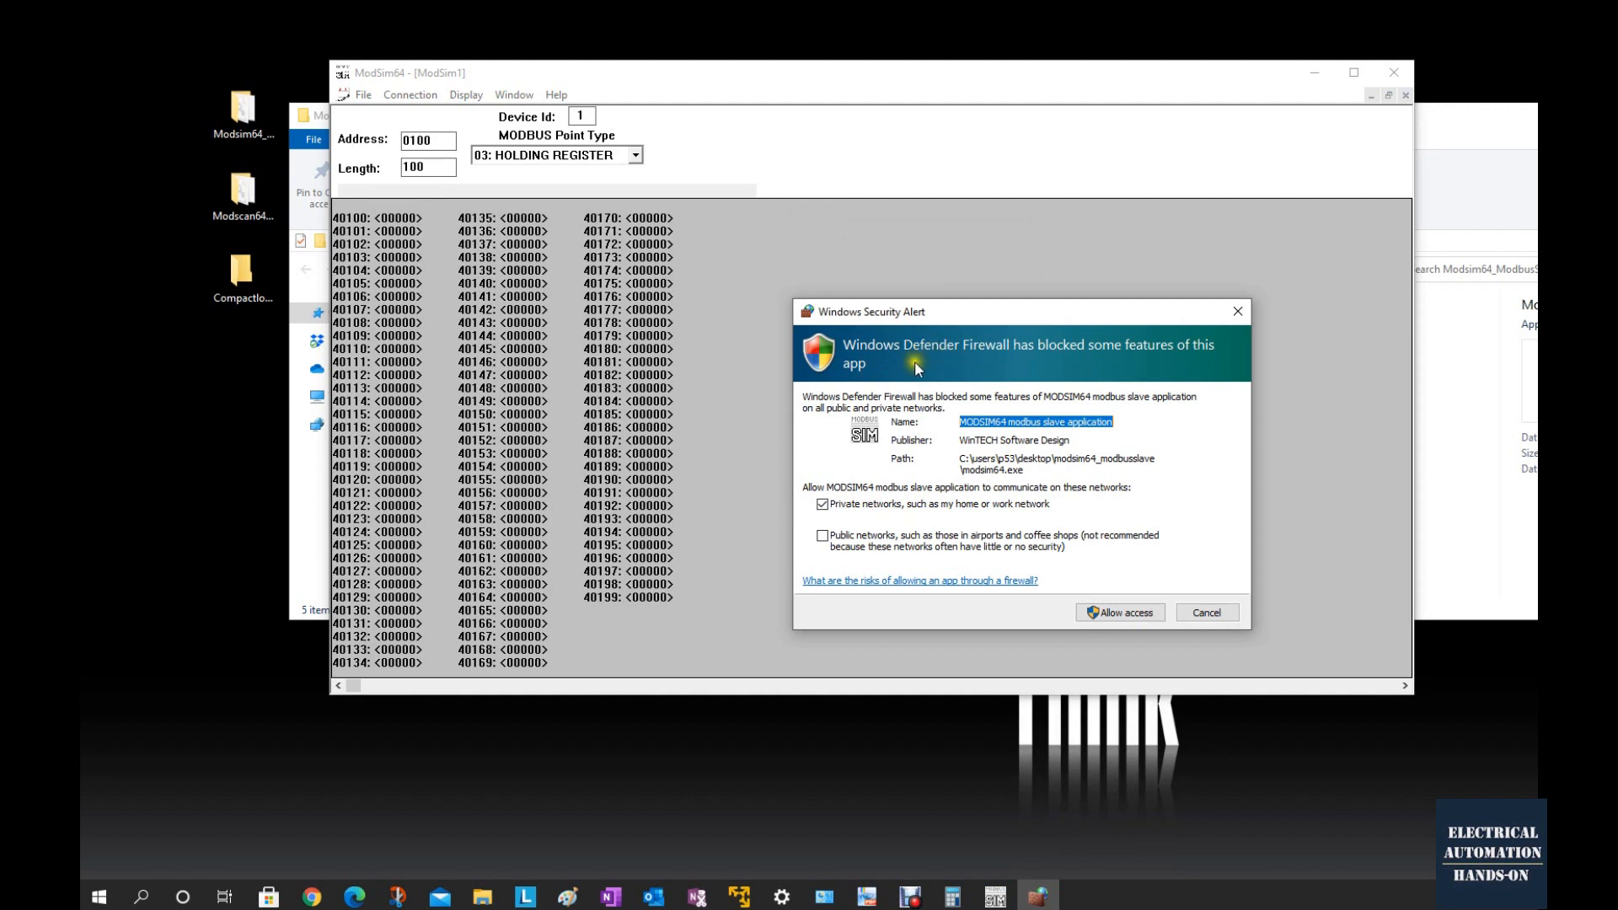
{"action": "left_click", "coordinate": [824, 536]}
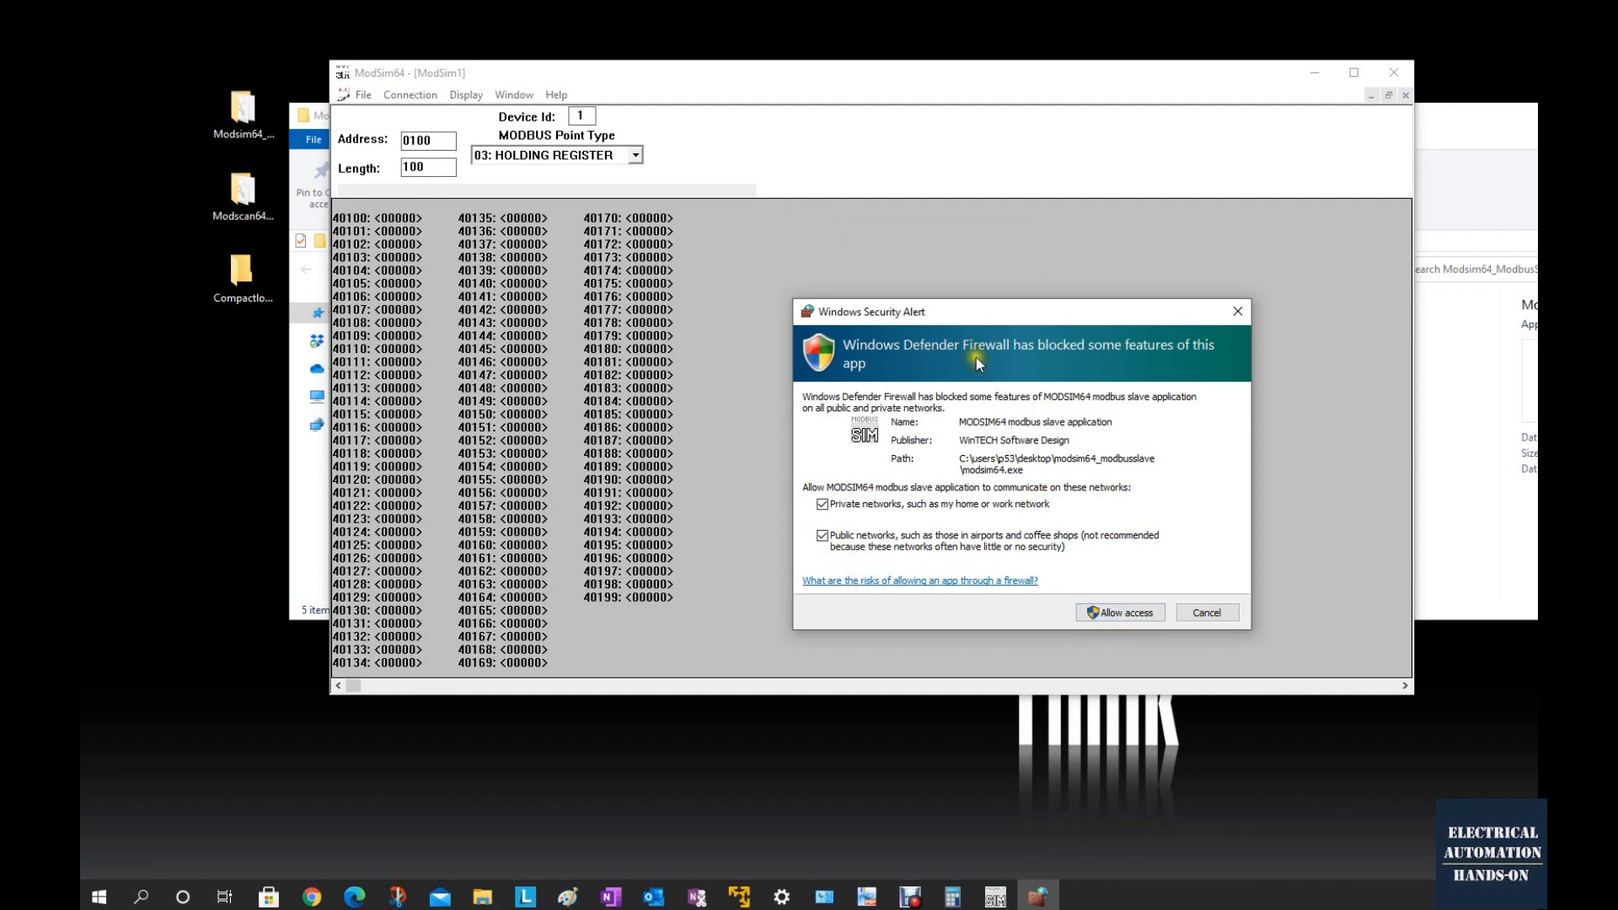
{"action": "left_click", "coordinate": [1108, 613]}
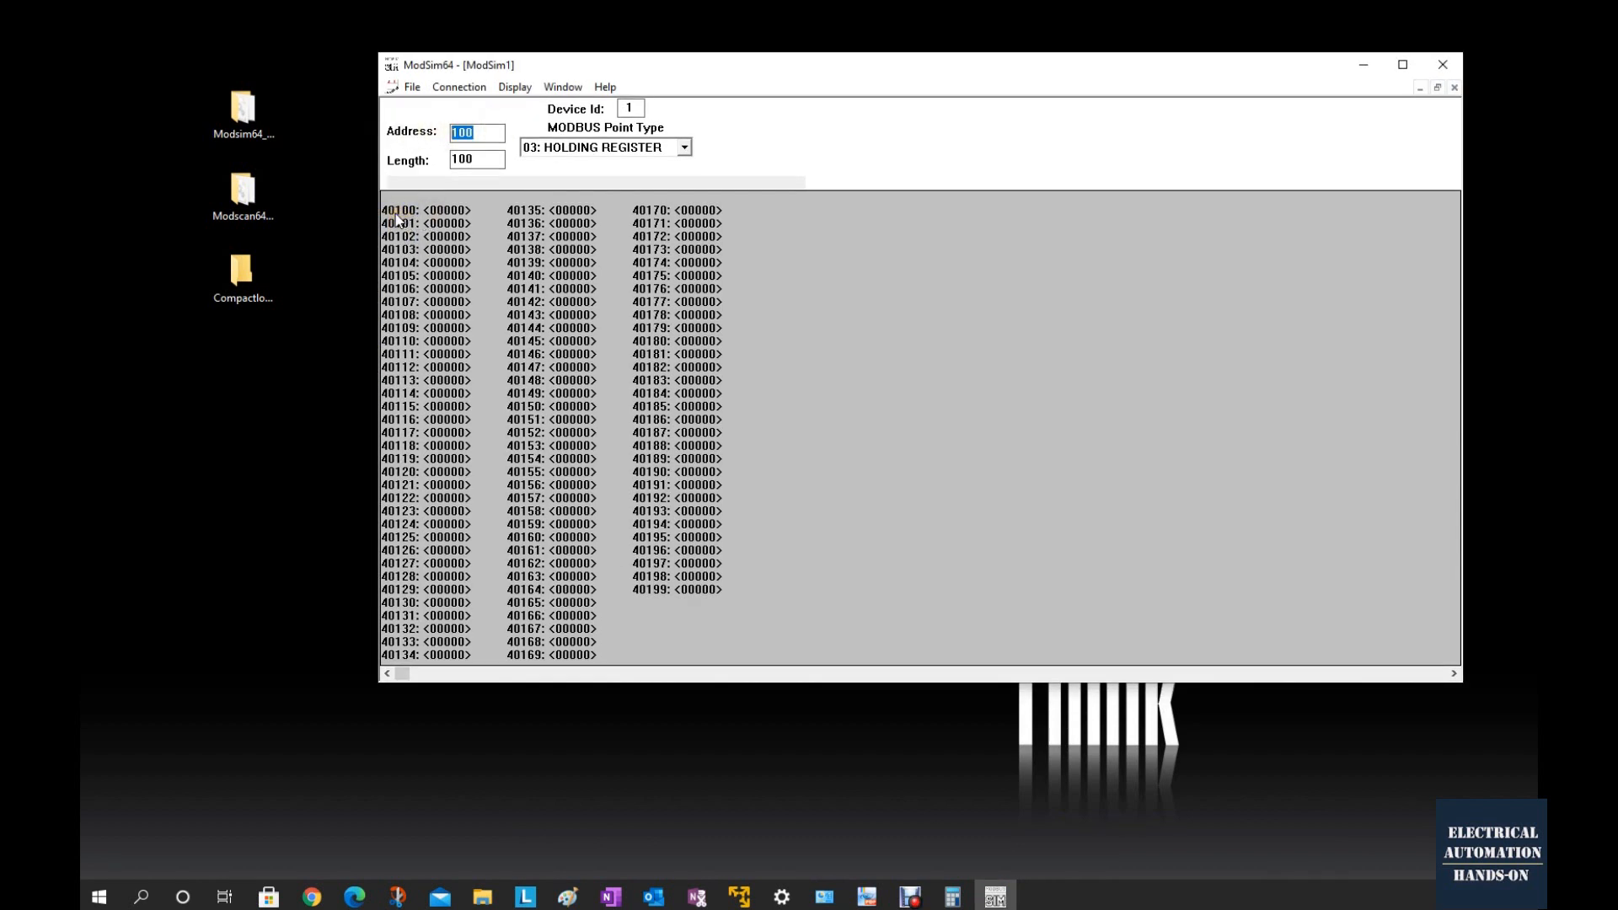
Set the simulated registers' start address to 1 with length 100, keeping point type 03: HOLDING REGISTER and the decimal display format.
{"action": "left_click", "coordinate": [484, 130]}
{"action": "left_click_drag", "start_coordinate": [484, 131], "coordinate": [415, 138]}
{"action": "type", "text": "1"}
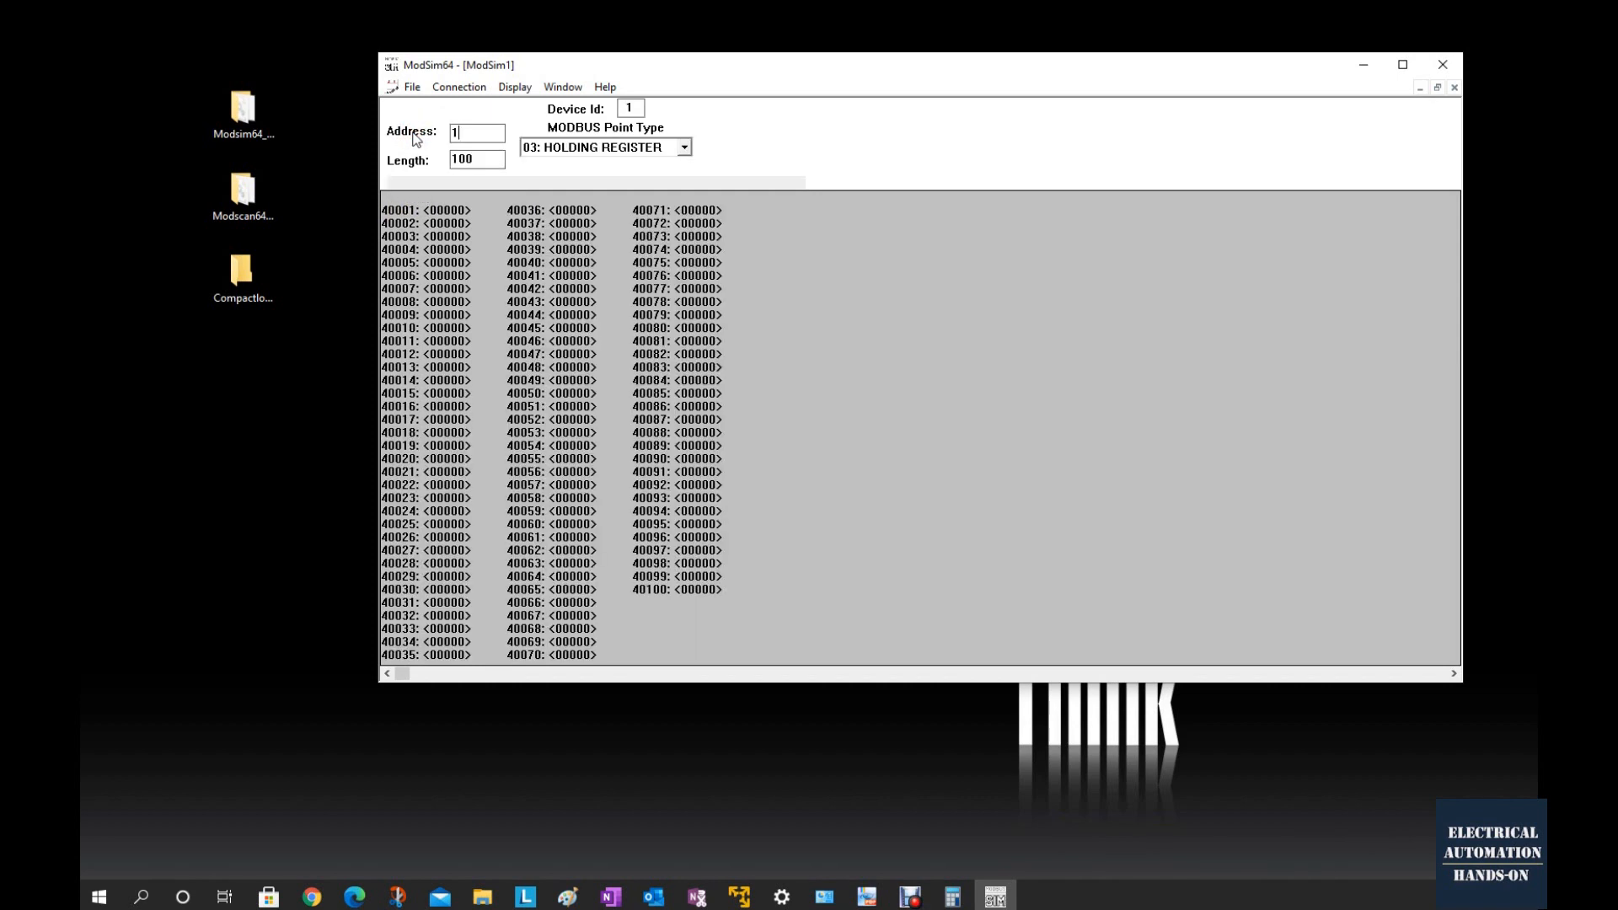
{"action": "left_click", "coordinate": [460, 130]}
{"action": "left_click", "coordinate": [485, 159]}
{"action": "left_click", "coordinate": [554, 150]}
{"action": "left_click", "coordinate": [552, 193]}
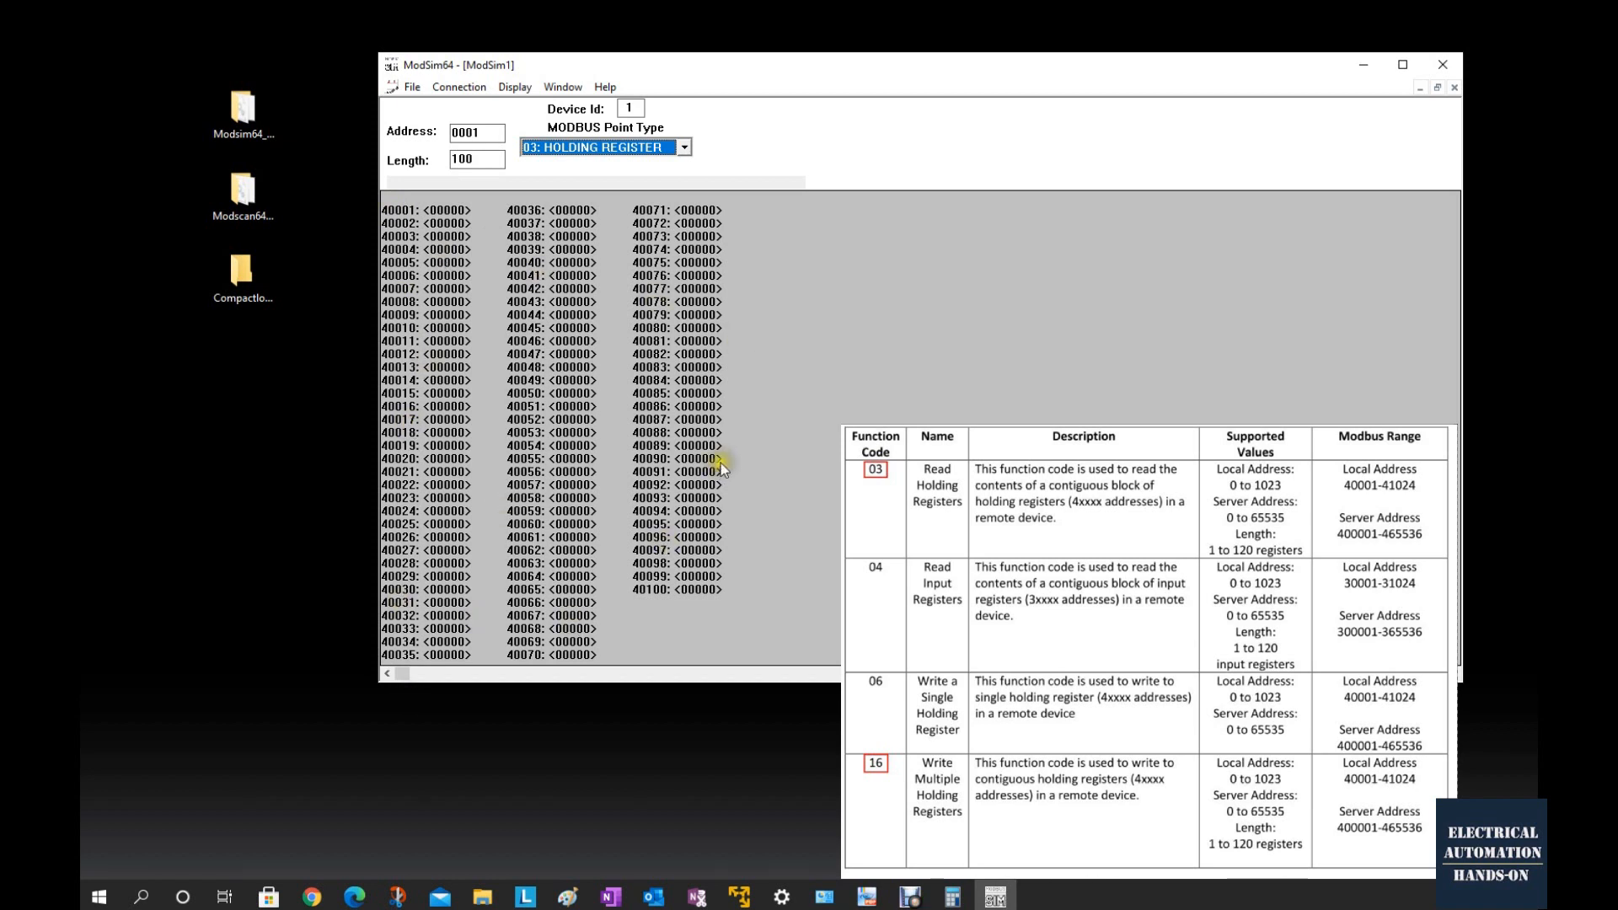
{"action": "left_click", "coordinate": [515, 87]}
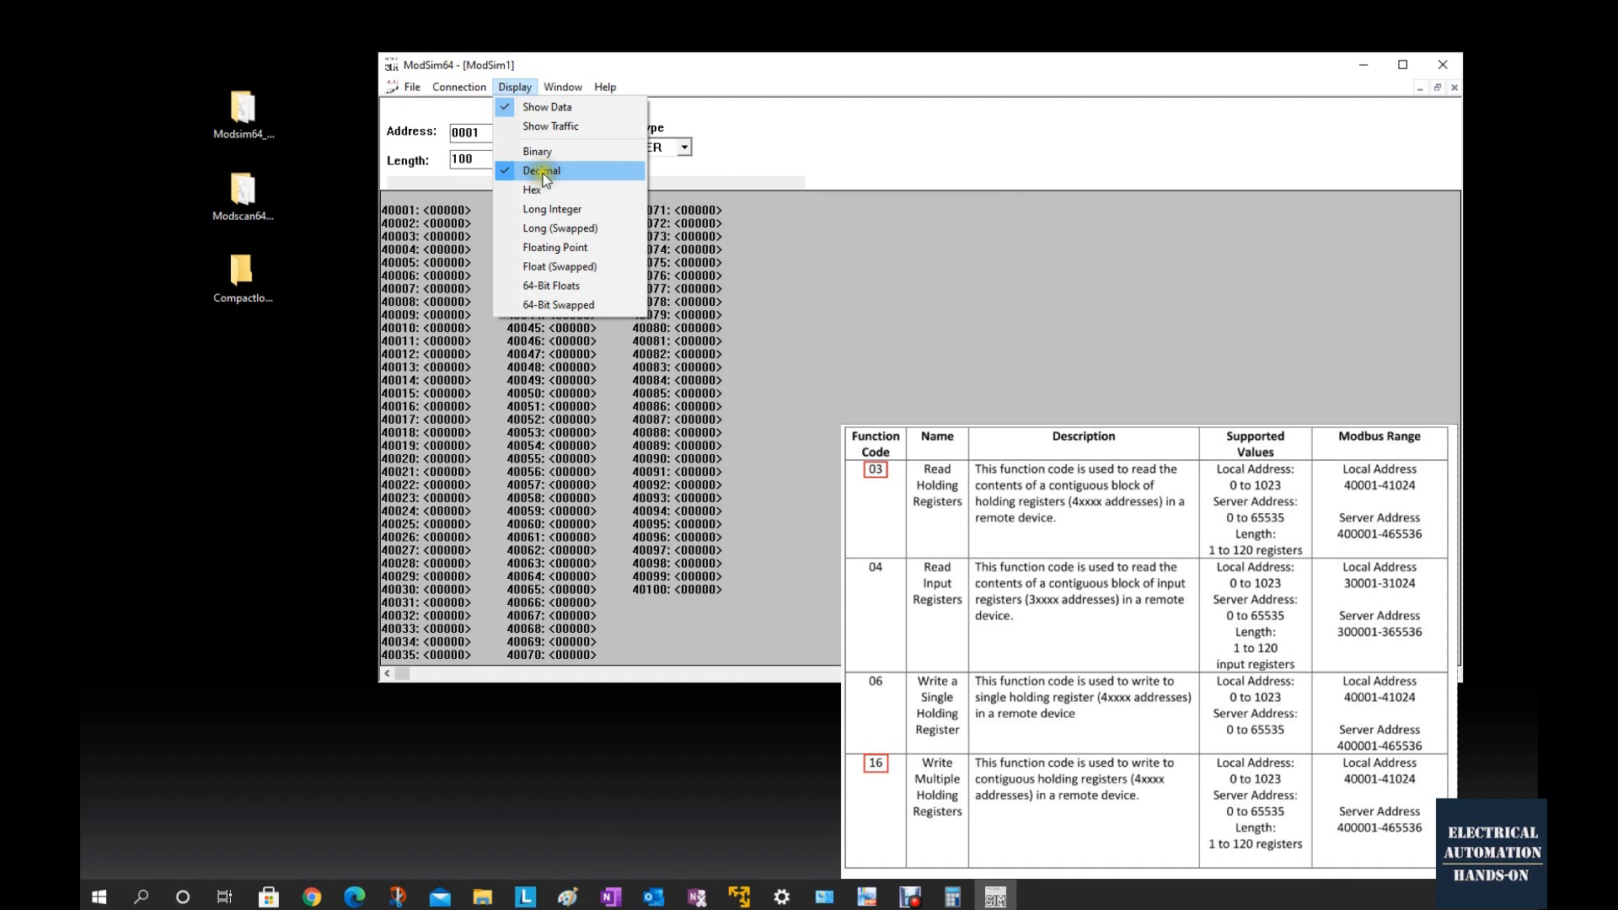
{"action": "left_click", "coordinate": [650, 328]}
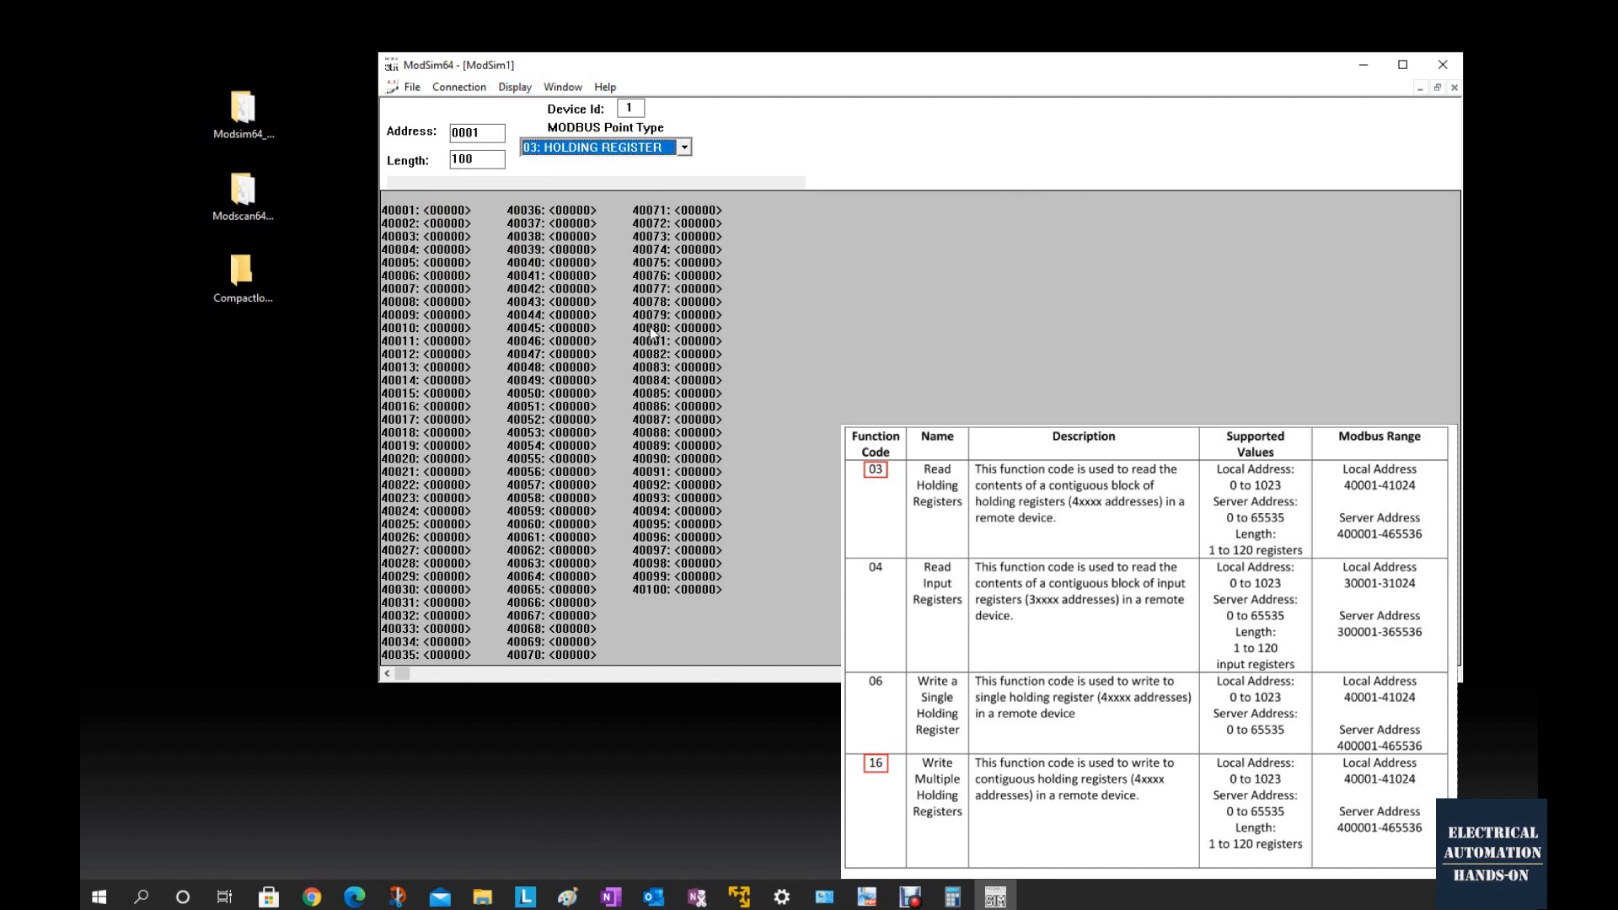
{"action": "left_click", "coordinate": [412, 87]}
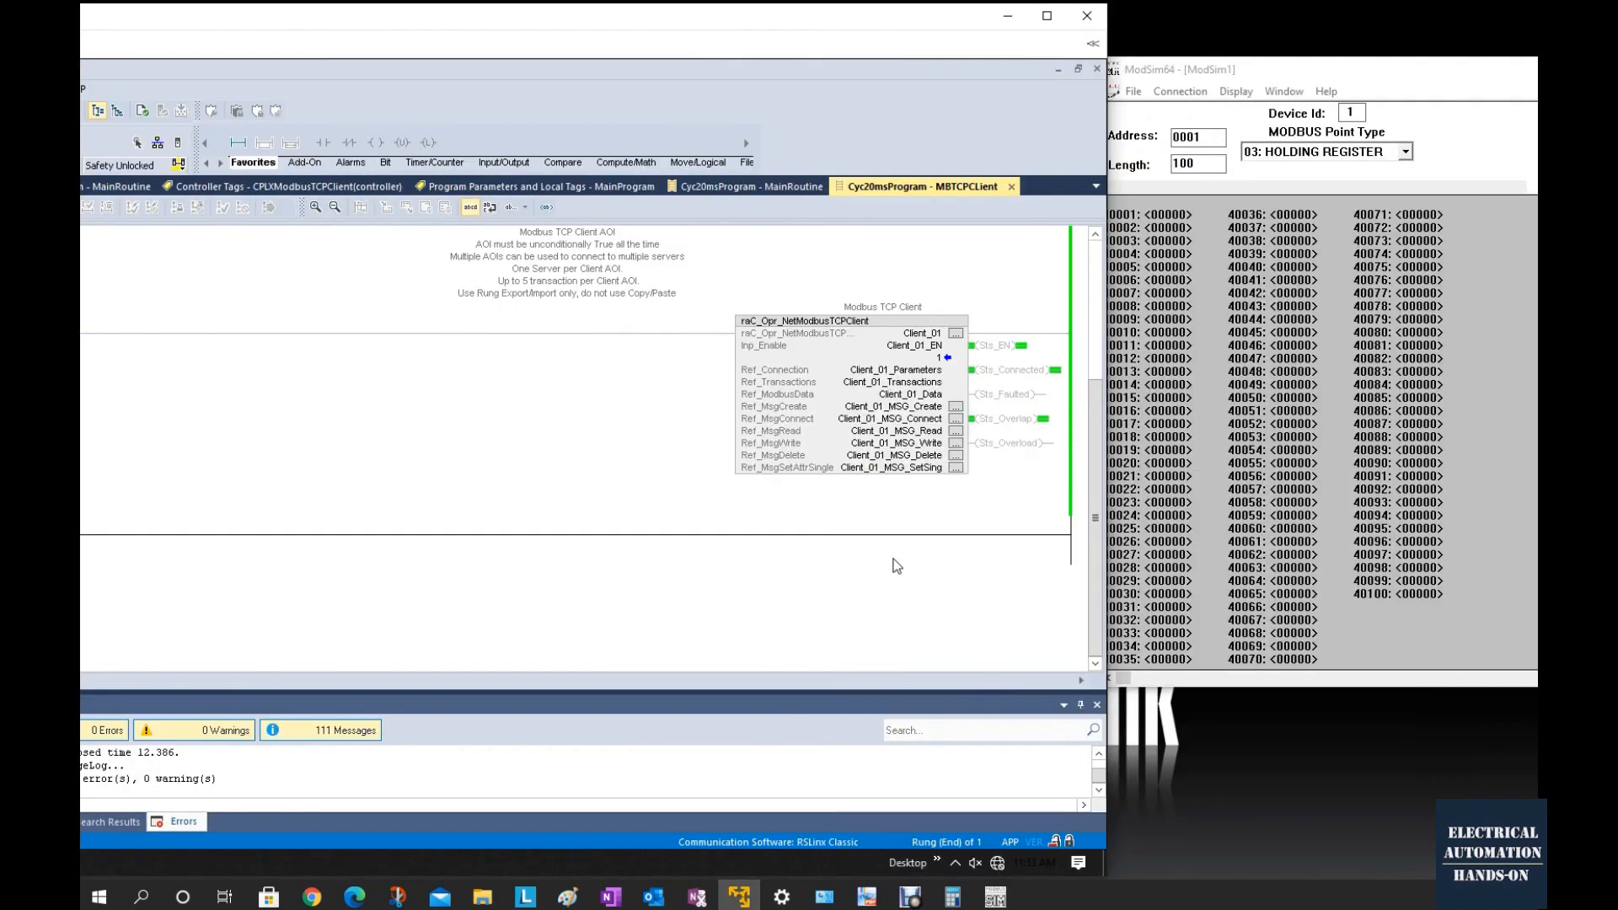
Switch to Logix Designer and check the Modbus TCP client instruction's connection, fault and overlap status outputs alongside the simulator.
{"action": "left_click", "coordinate": [886, 578]}
{"action": "left_click_drag", "start_coordinate": [811, 19], "coordinate": [815, 19]}
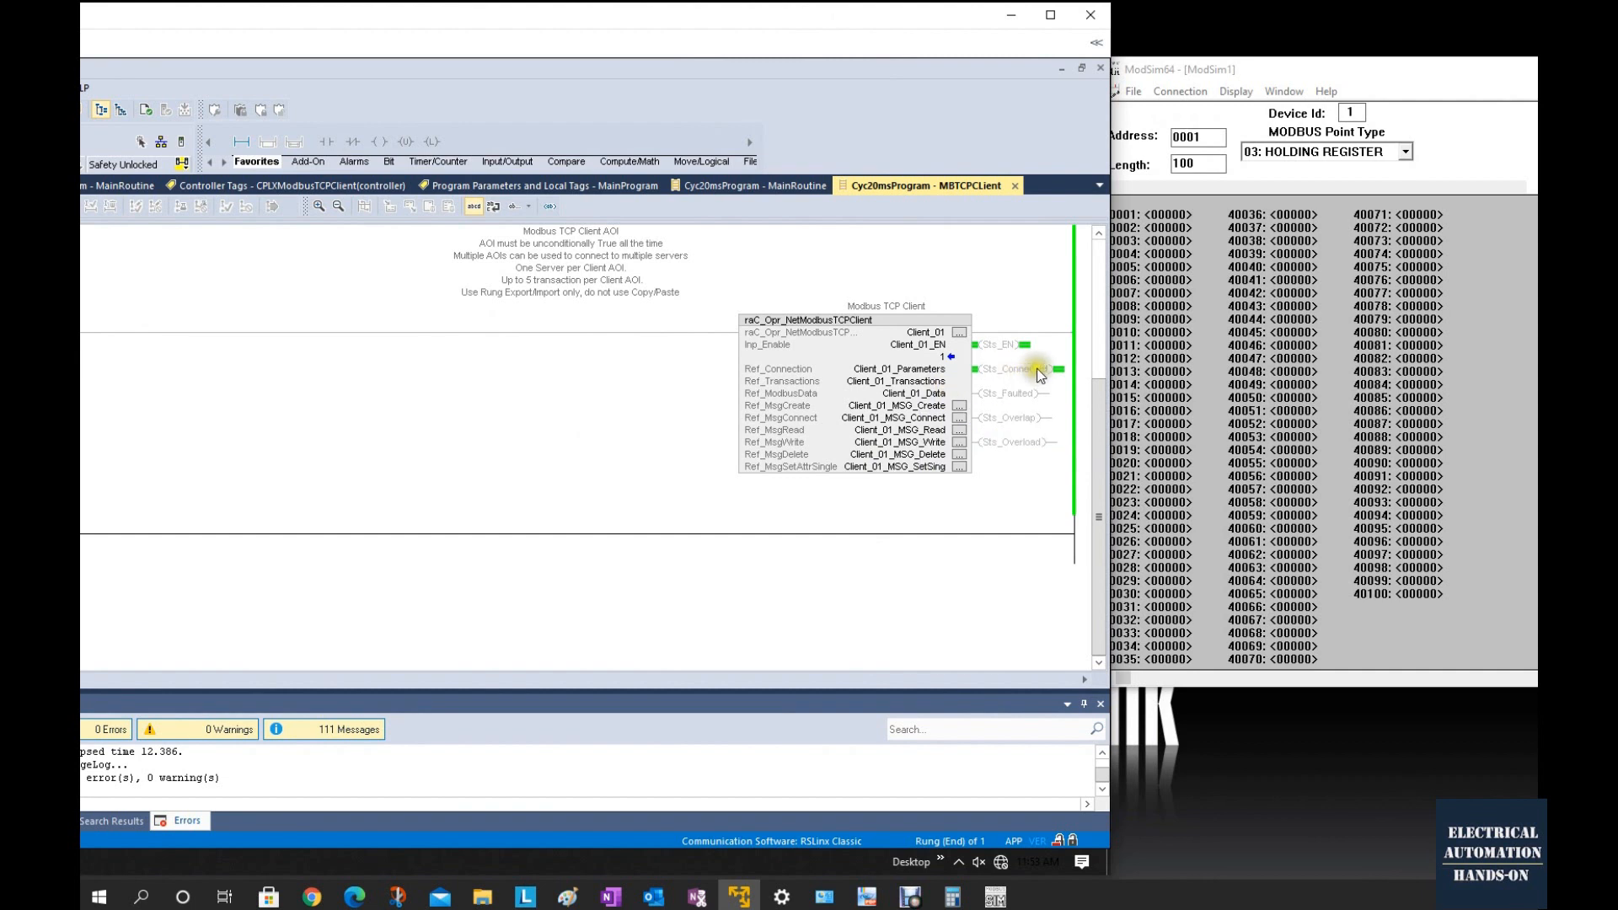
{"action": "left_click", "coordinate": [1236, 364]}
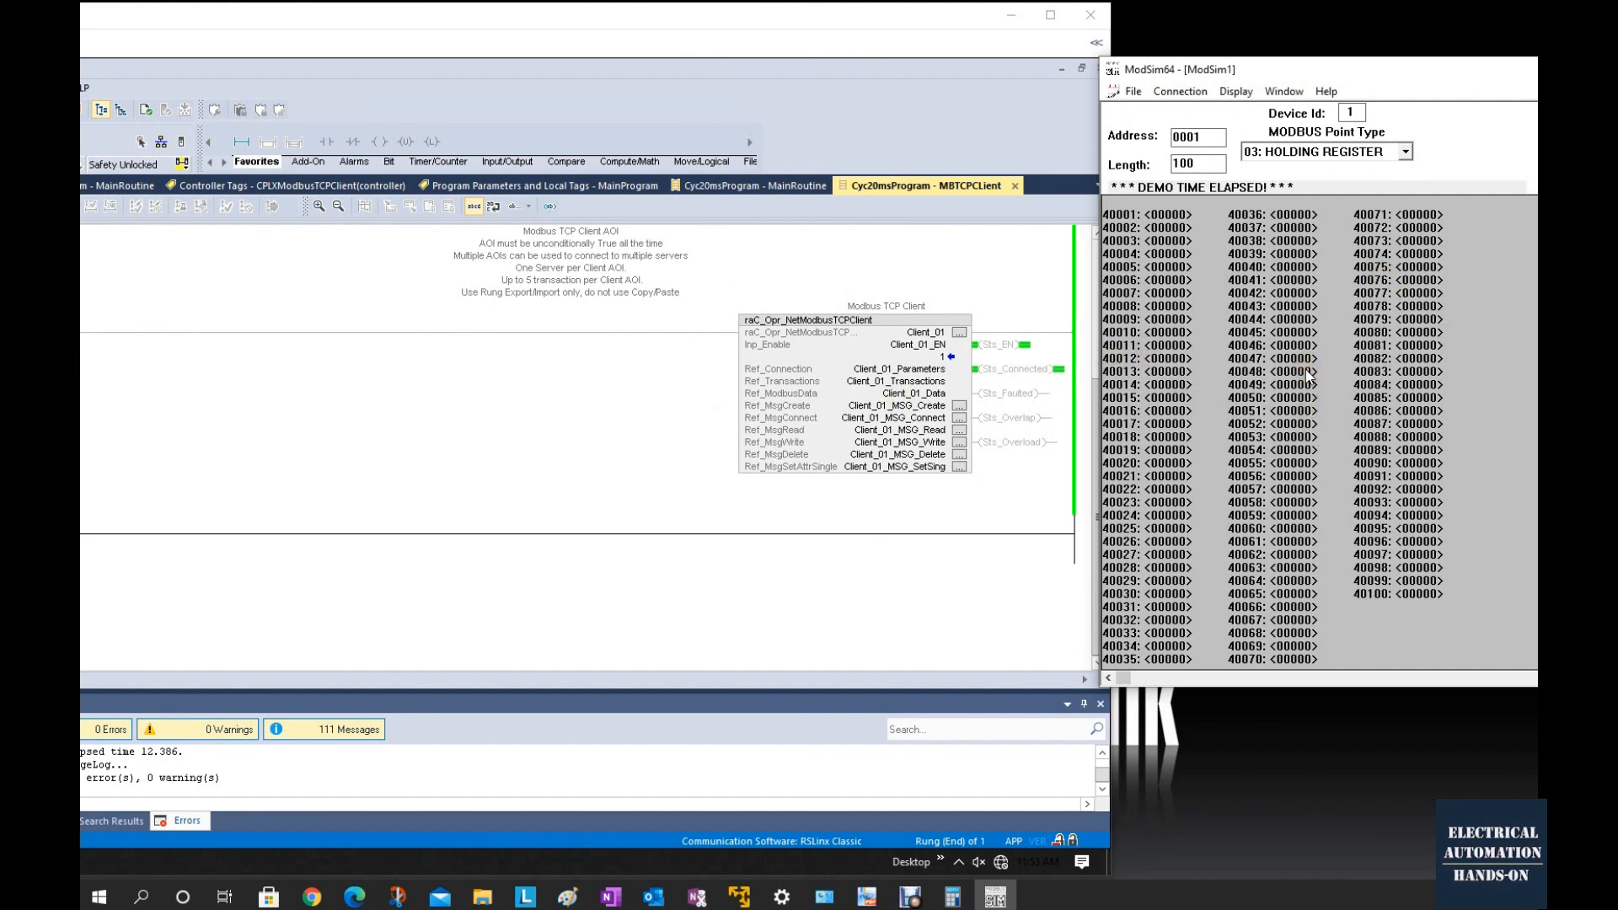
{"action": "left_click", "coordinate": [897, 565]}
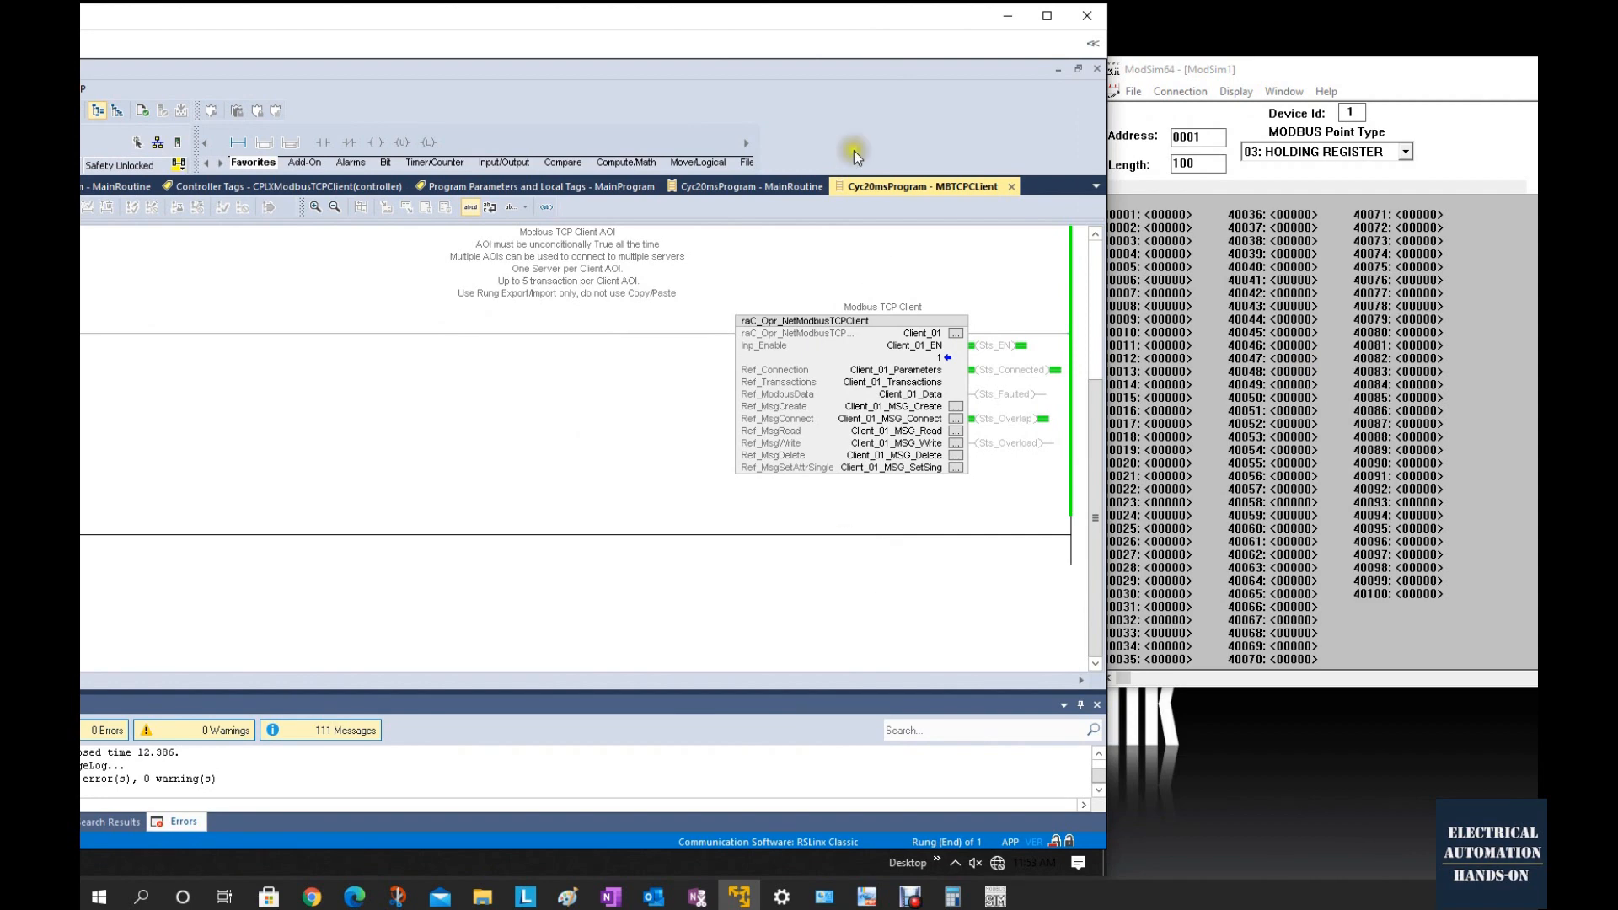
{"action": "left_click_drag", "start_coordinate": [812, 19], "coordinate": [815, 19]}
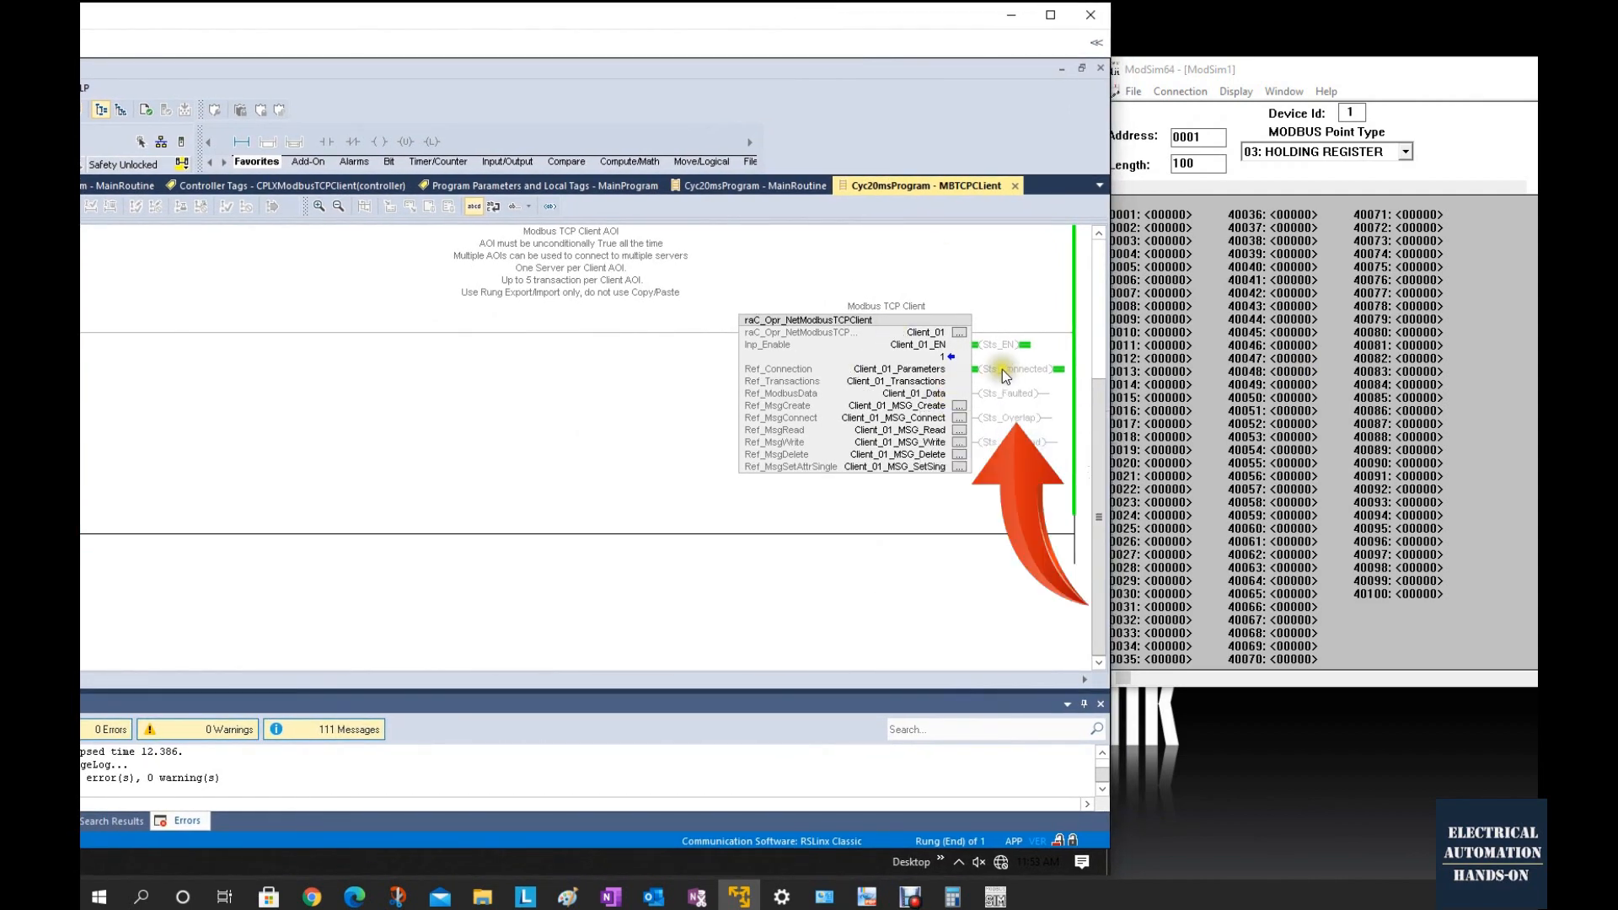
{"action": "left_click", "coordinate": [1224, 367]}
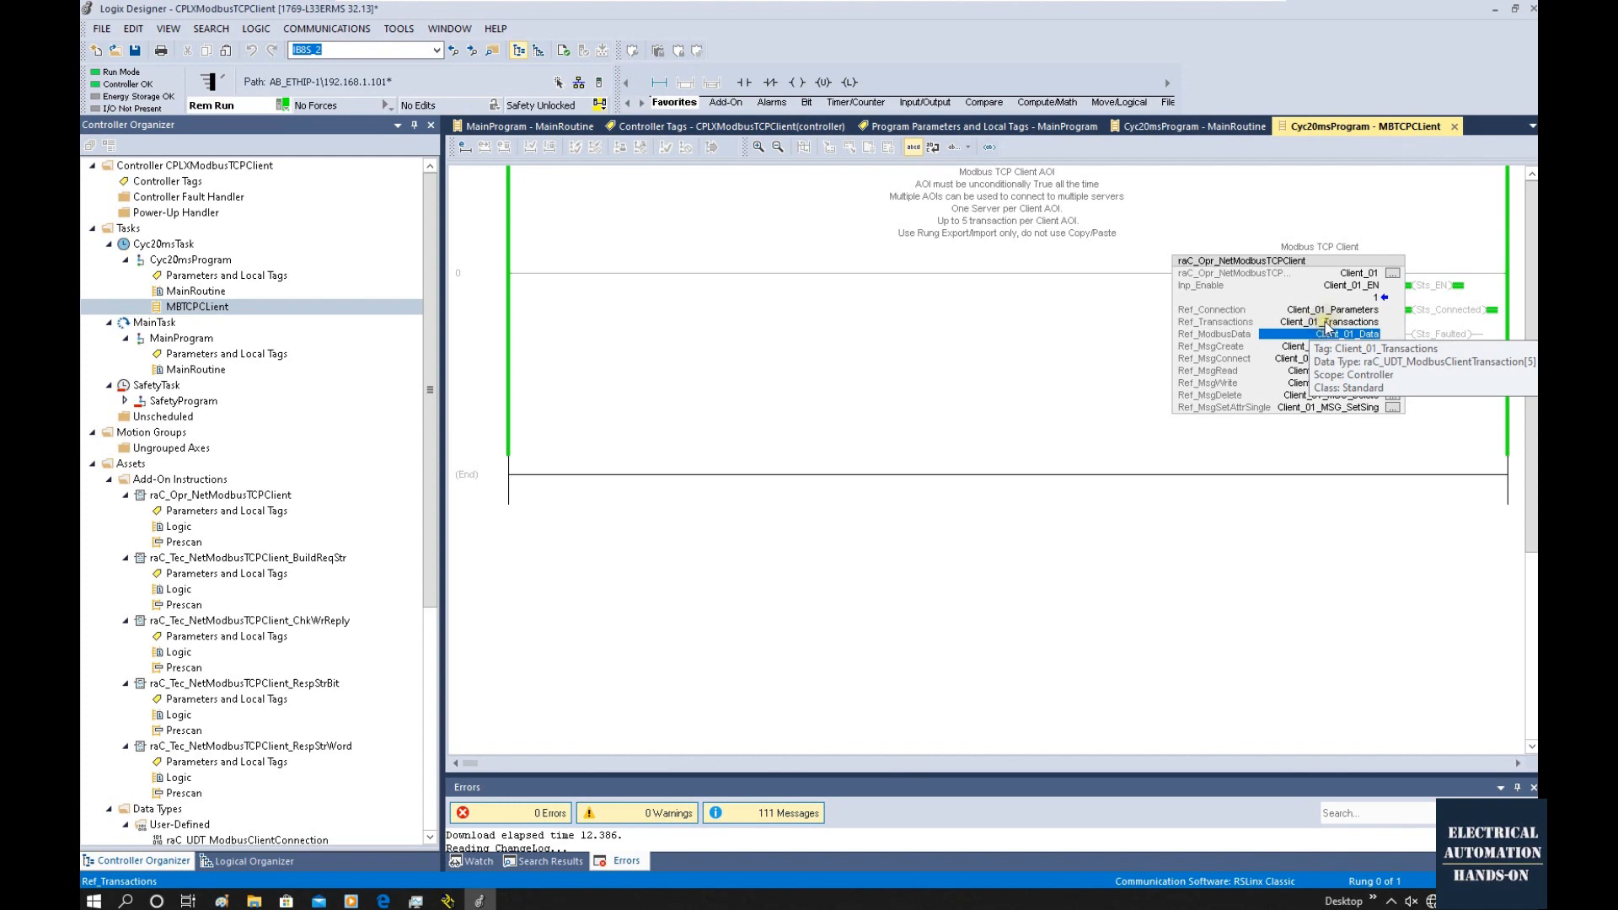
Monitor the Client_01_Transactions tag and review the transaction type, begin address and other settings of transactions 0 and 1.
{"action": "right_click", "coordinate": [1326, 327]}
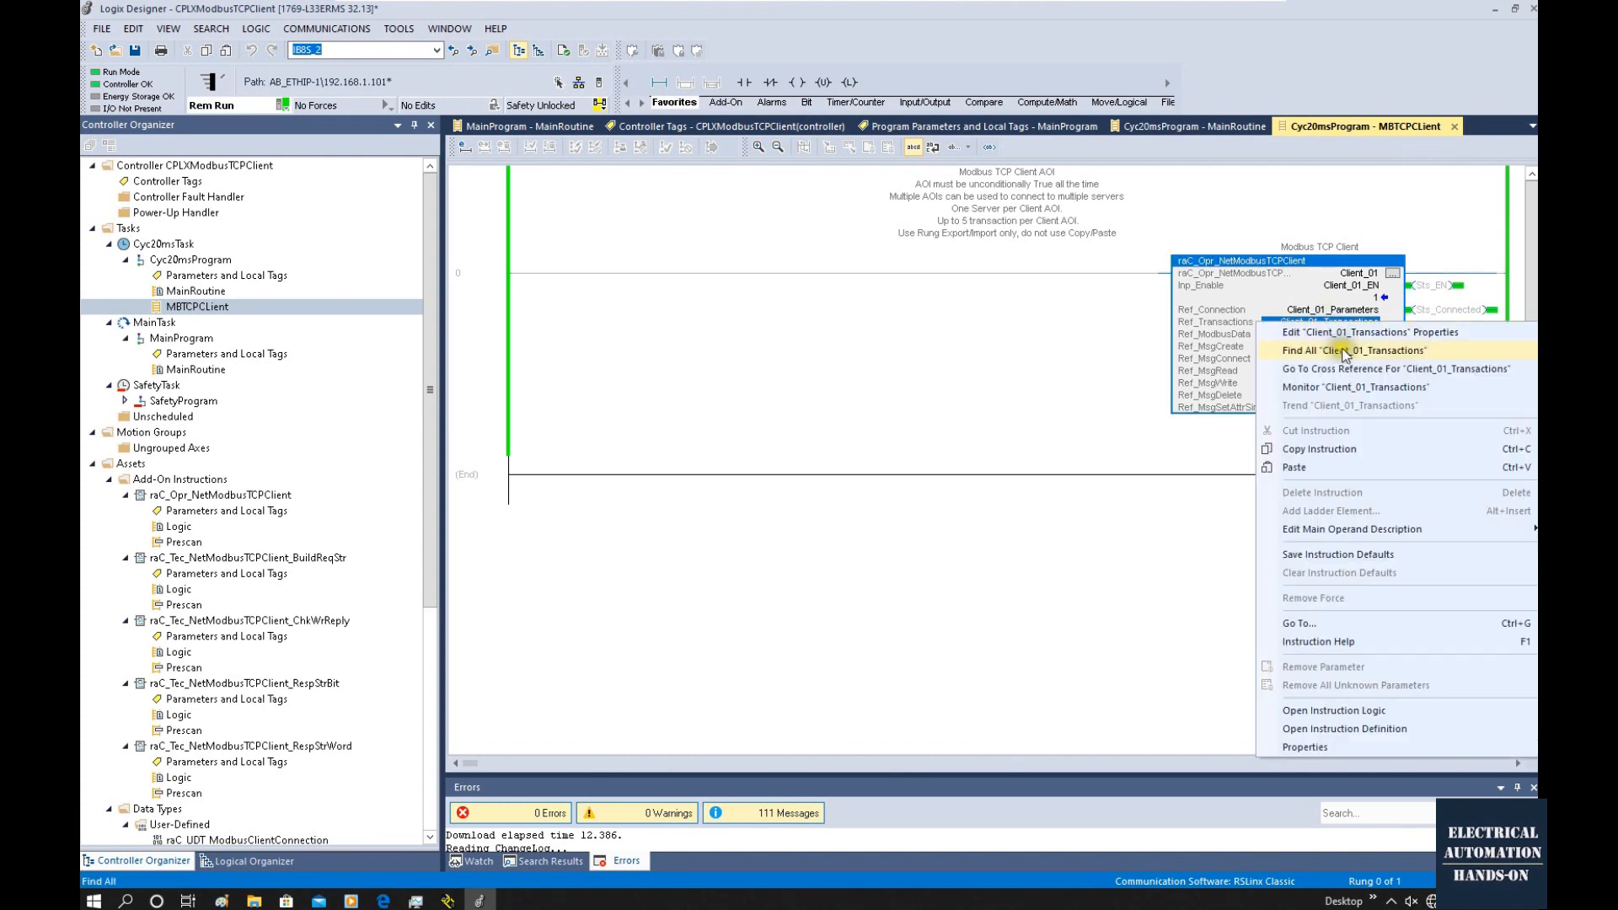
{"action": "left_click", "coordinate": [1324, 386]}
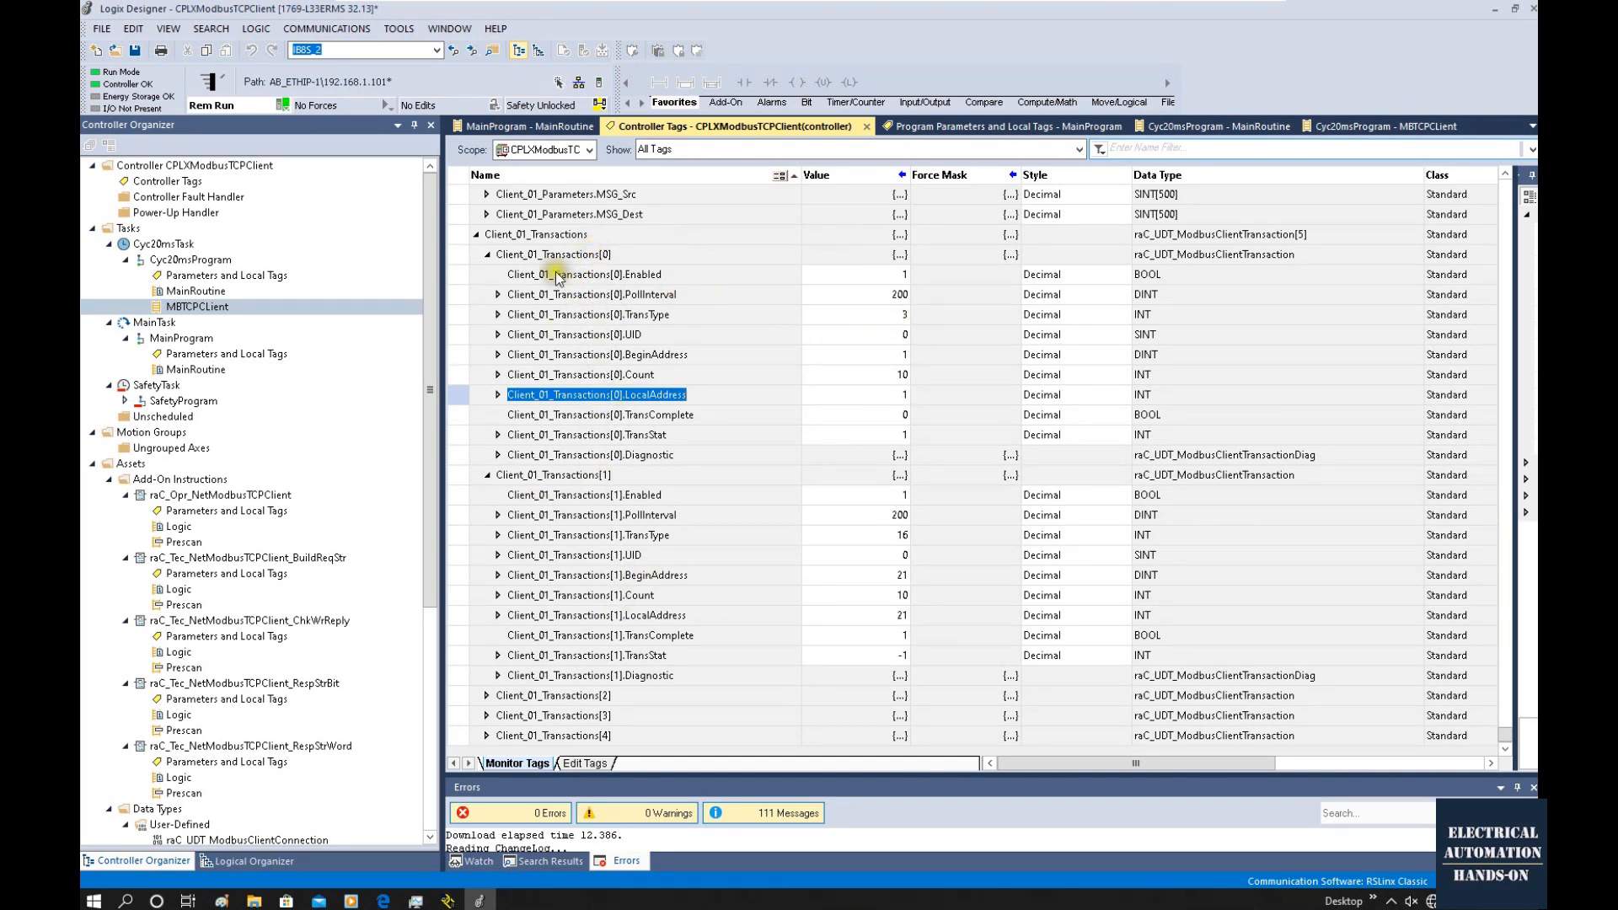
{"action": "left_click", "coordinate": [885, 319]}
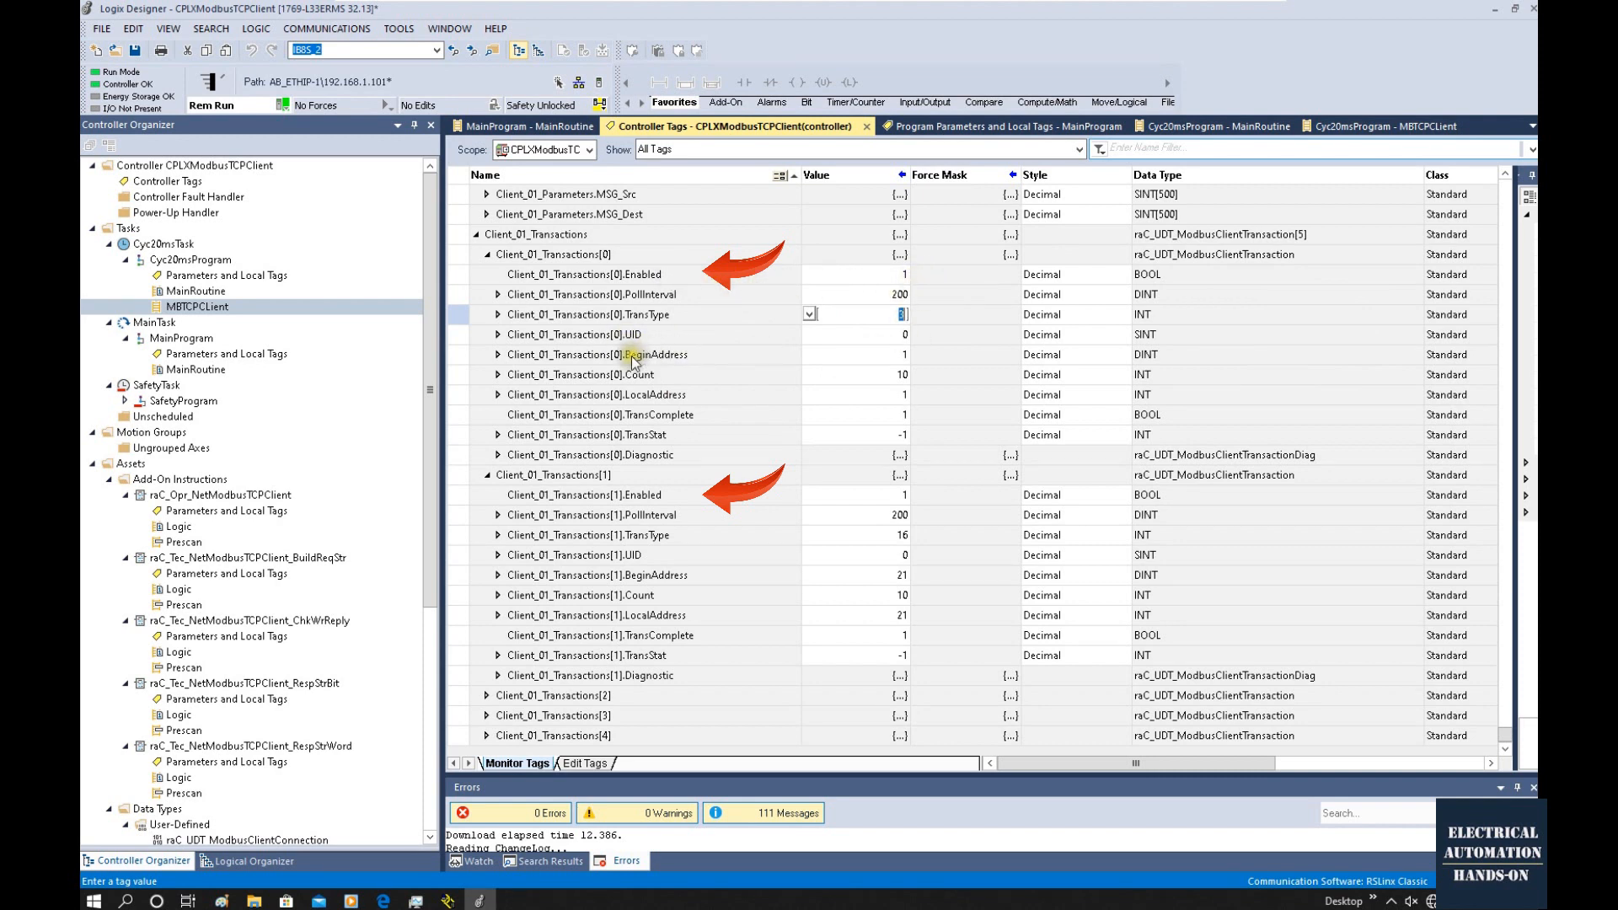
{"action": "left_click", "coordinate": [899, 354]}
{"action": "left_click_drag", "start_coordinate": [898, 355], "coordinate": [966, 356]}
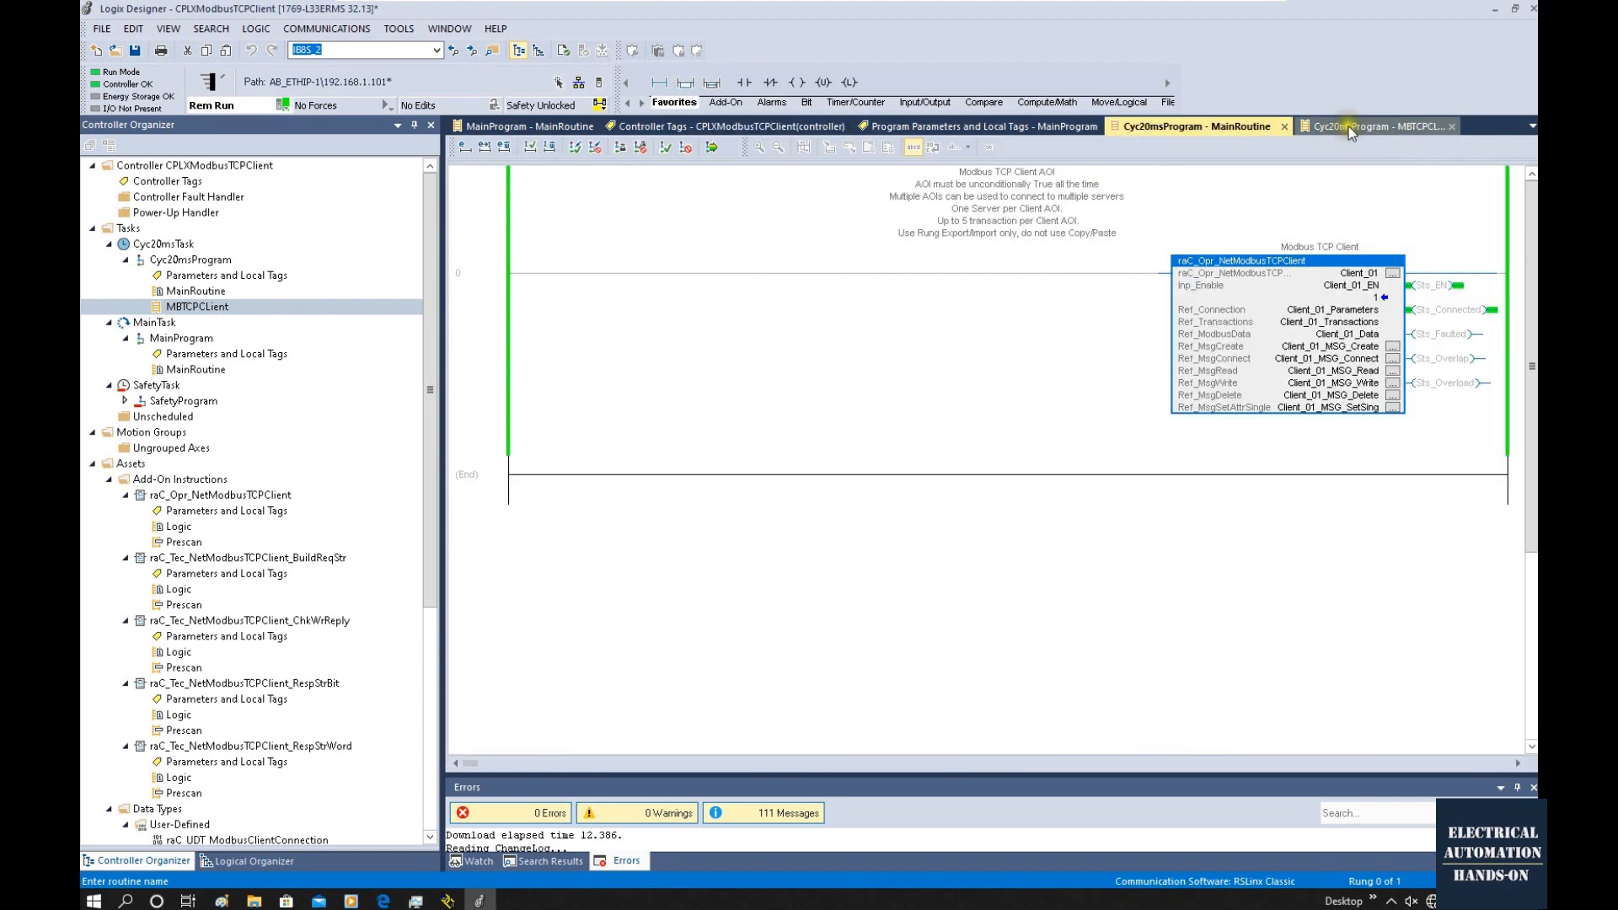
Return to the MBTCPClient routine, monitor the Client_01_Data tag and locate holding register HoldRegisters_4xxx[21].
{"action": "left_click", "coordinate": [1351, 128]}
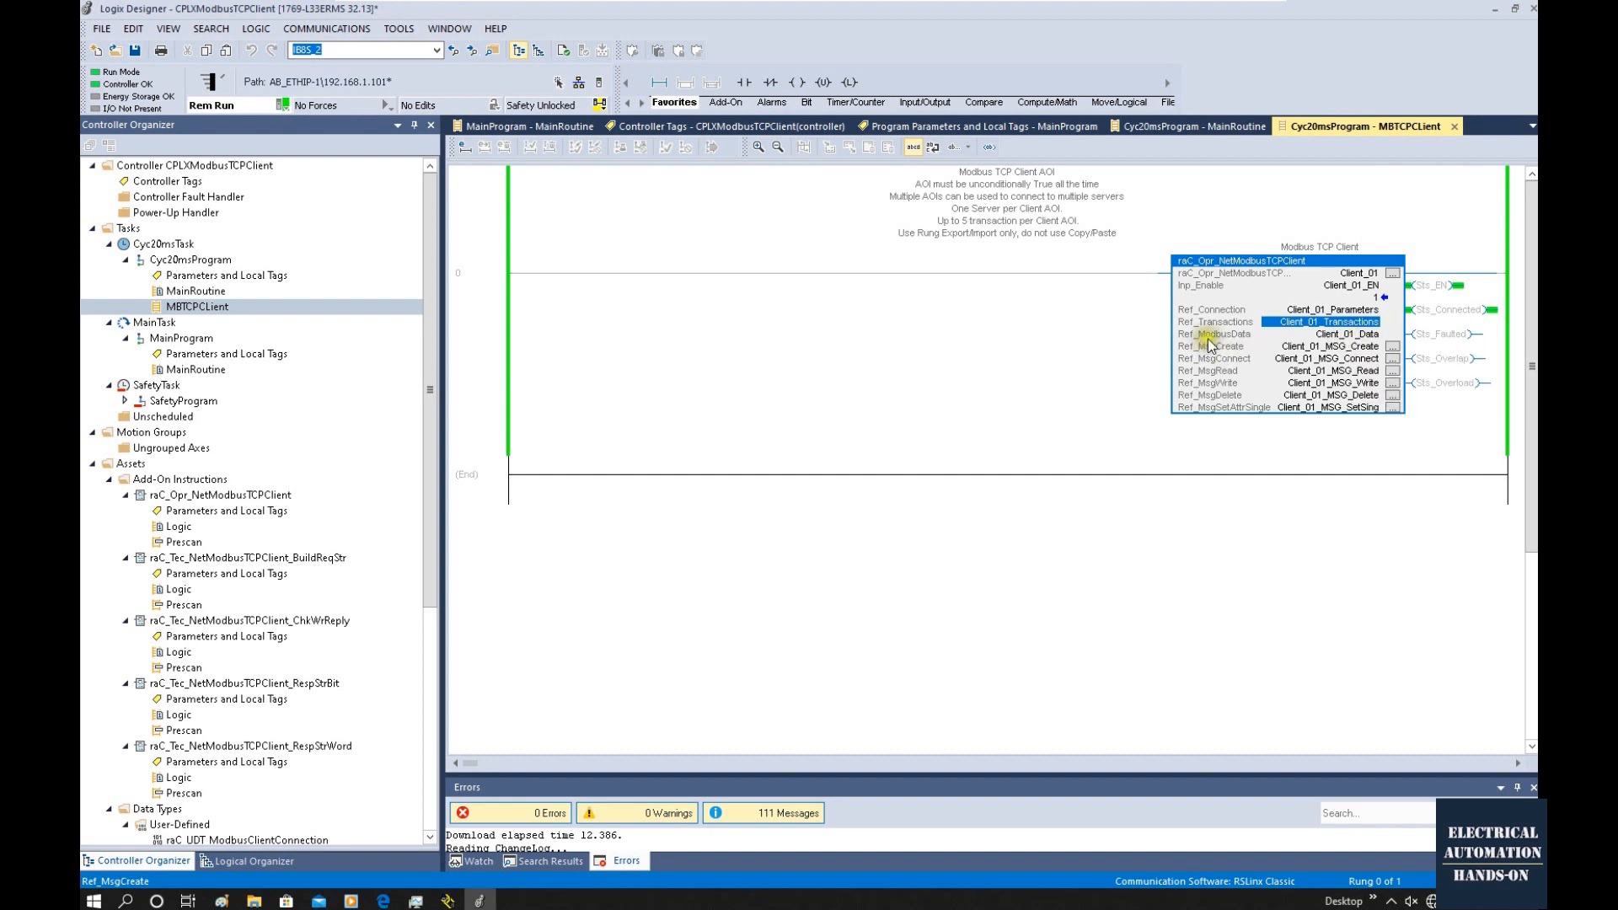
{"action": "left_click", "coordinate": [1333, 335]}
{"action": "right_click", "coordinate": [1334, 336]}
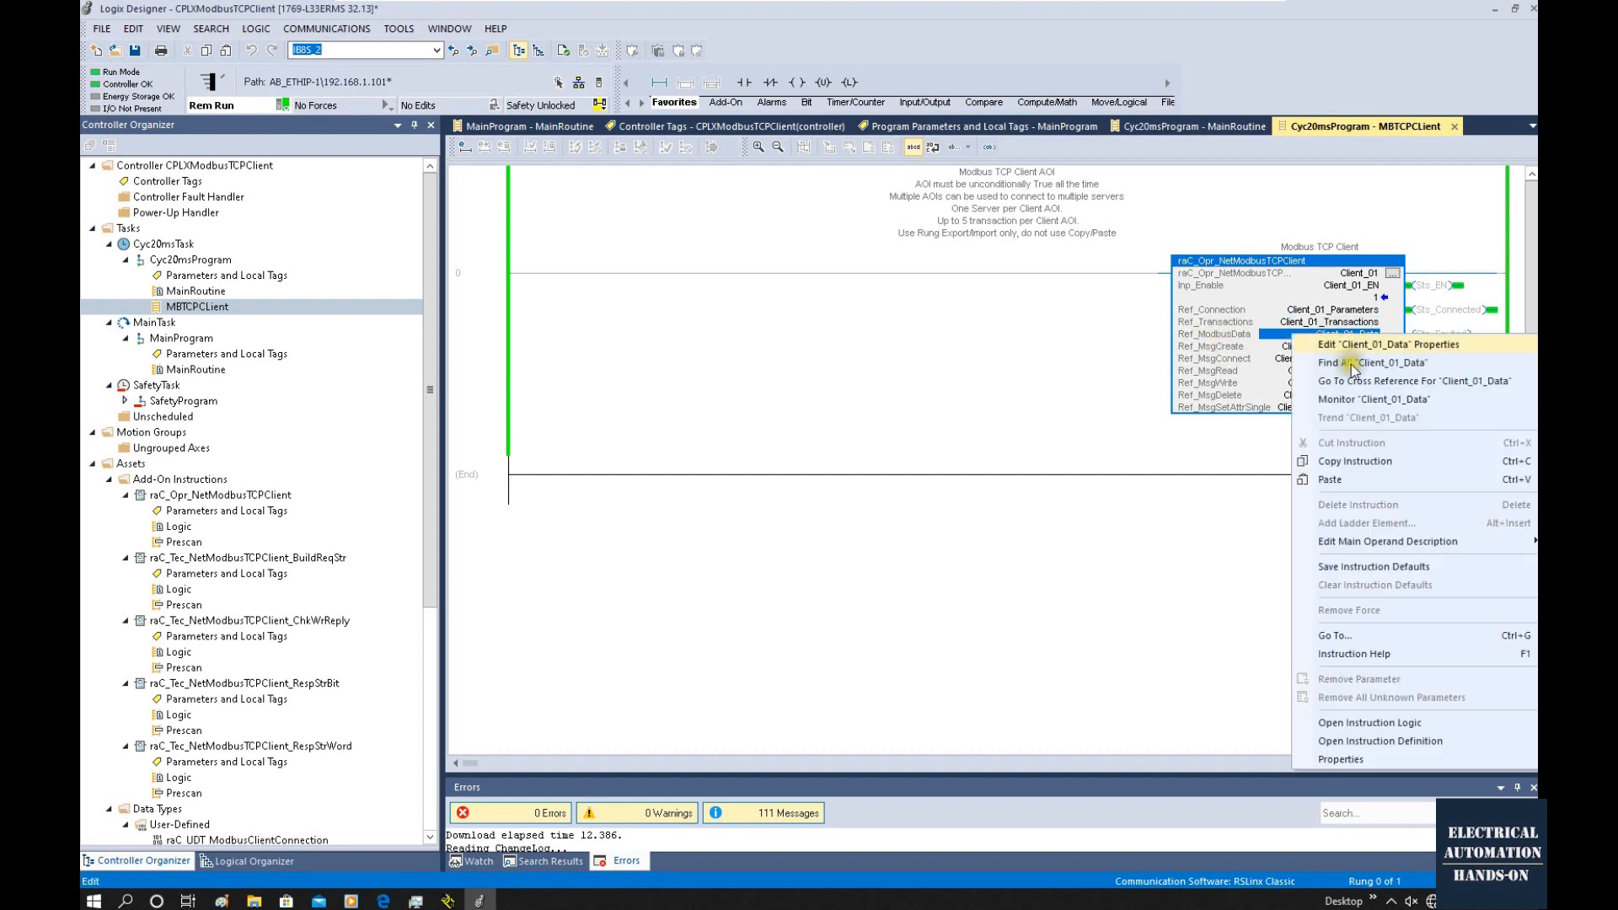
{"action": "left_click", "coordinate": [1361, 397]}
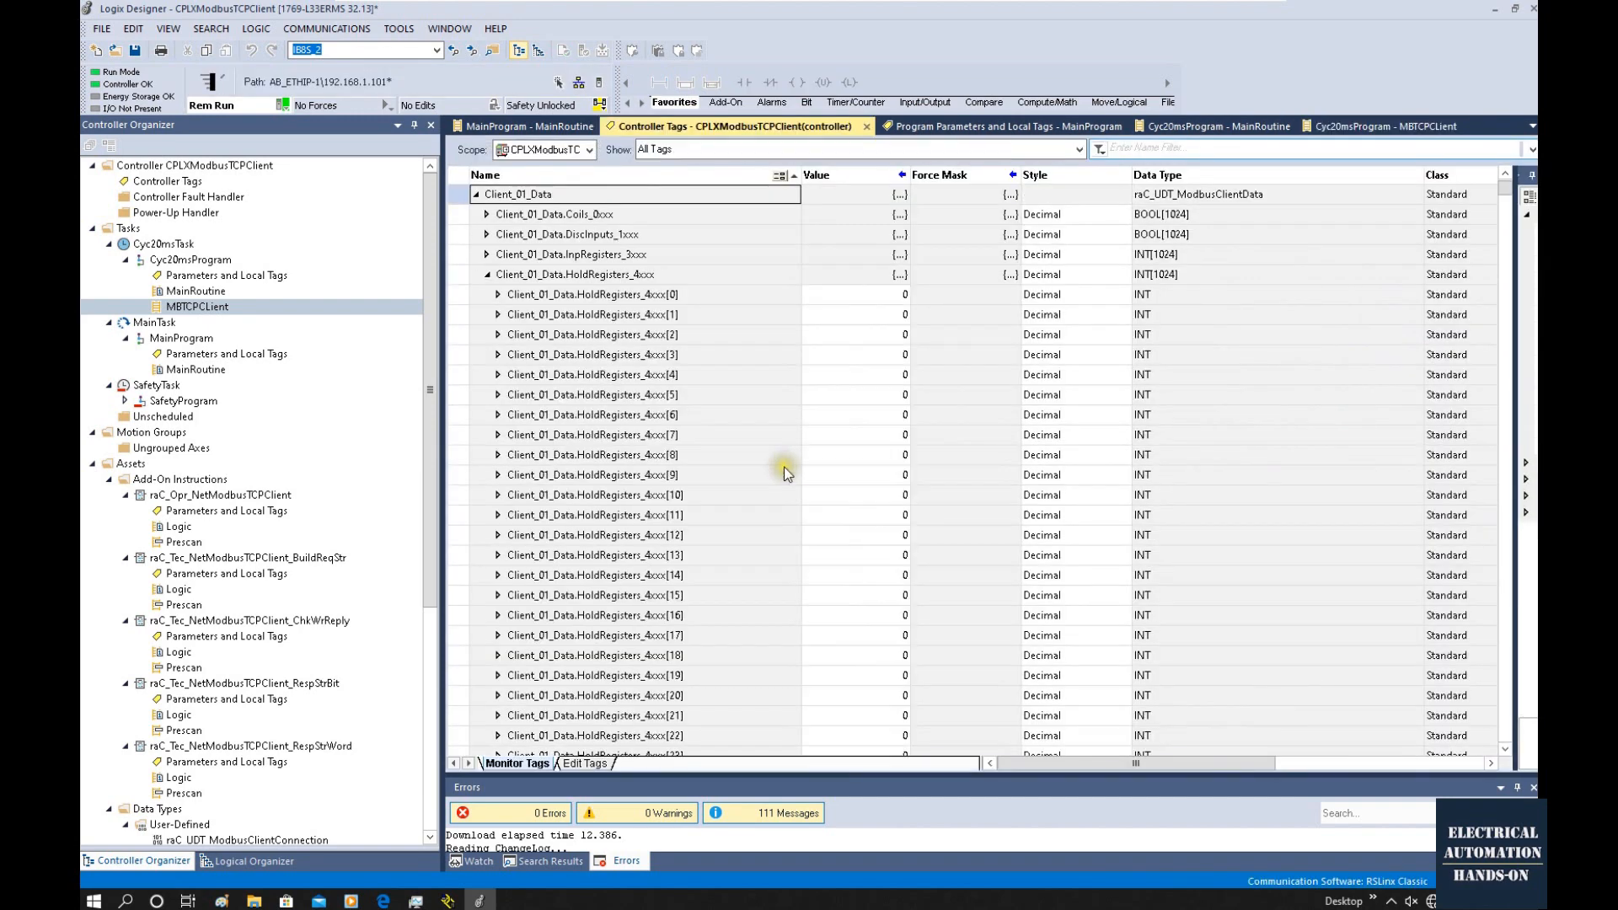
{"action": "left_click", "coordinate": [459, 656]}
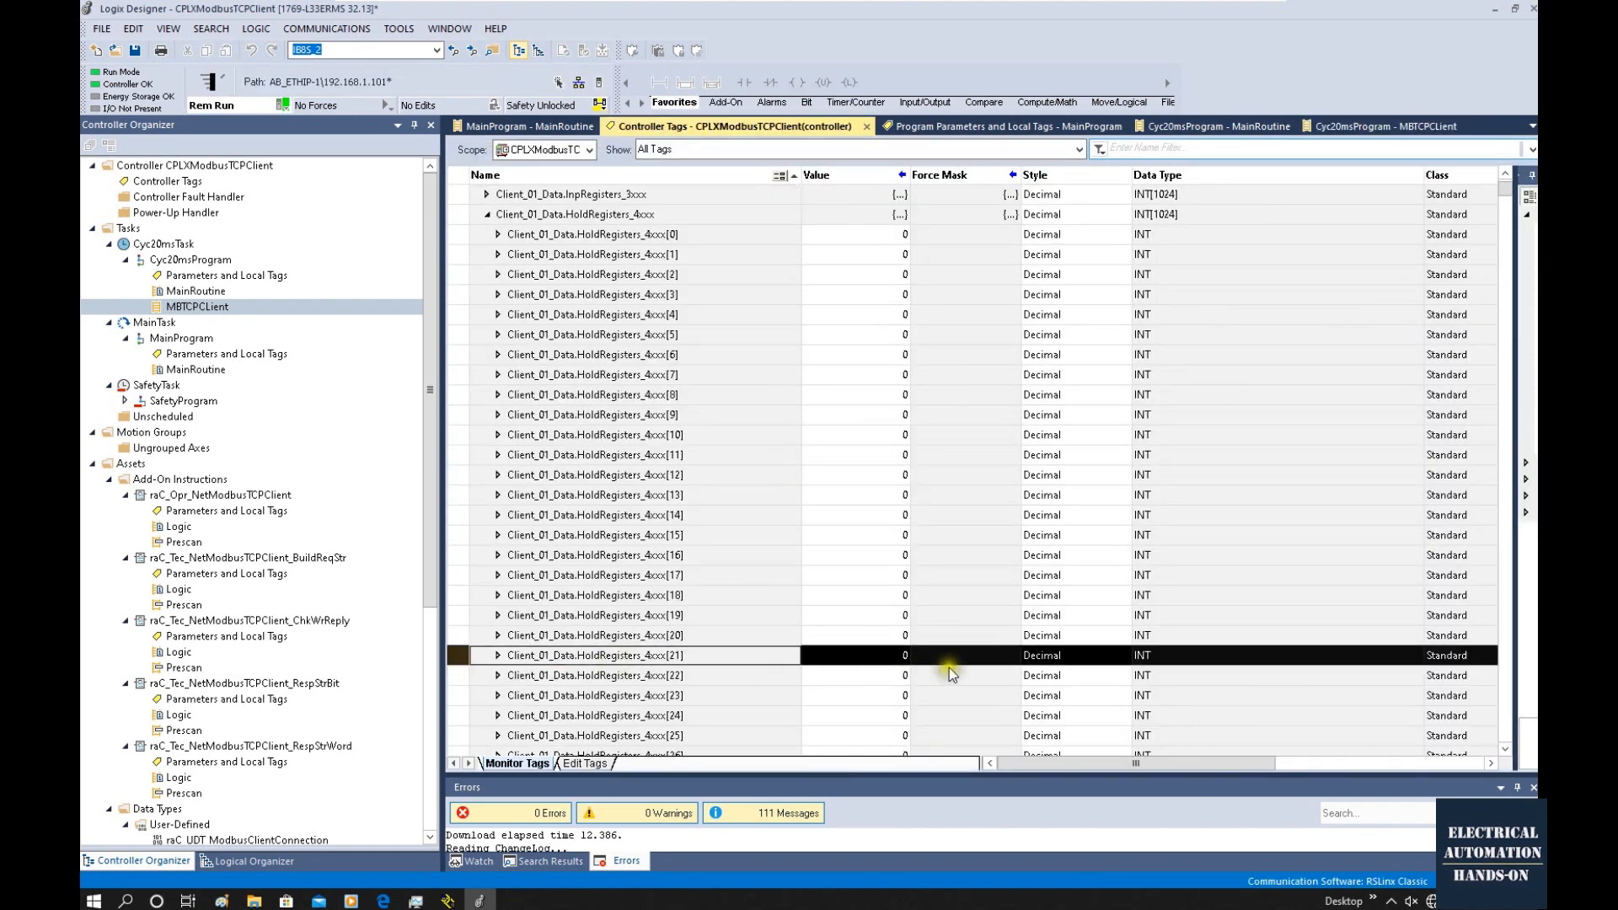
Set Client_01_Data.HoldRegisters_4xxx[21] to Hex display style and enter the value 16#abcd.
{"action": "left_click", "coordinate": [1038, 656]}
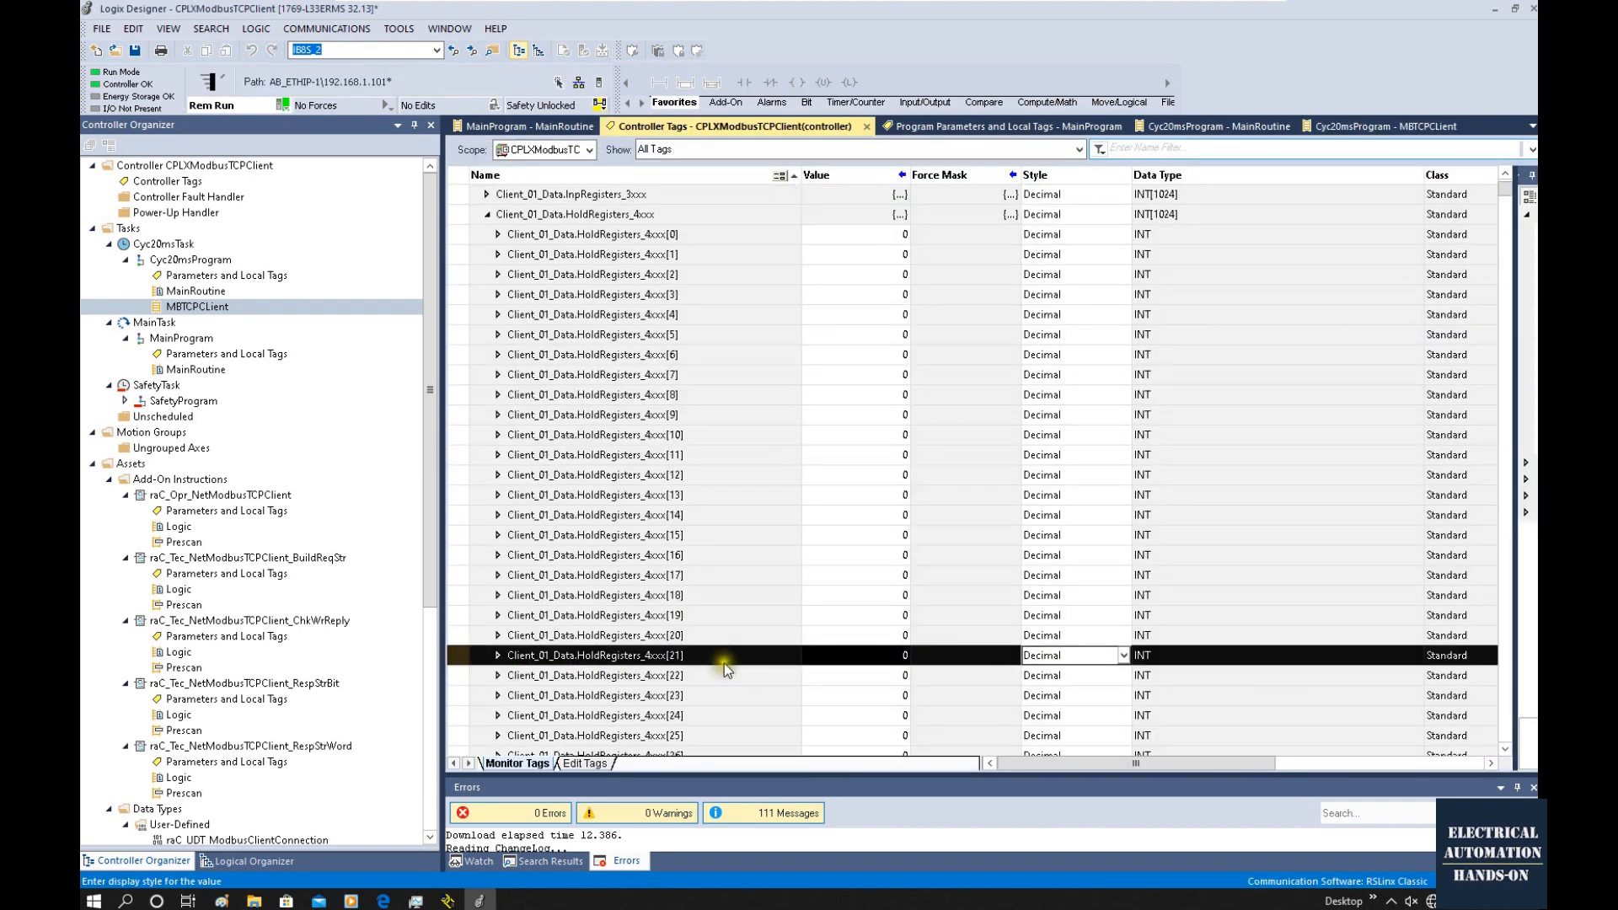
{"action": "left_click", "coordinate": [1123, 656]}
{"action": "left_click", "coordinate": [1044, 721]}
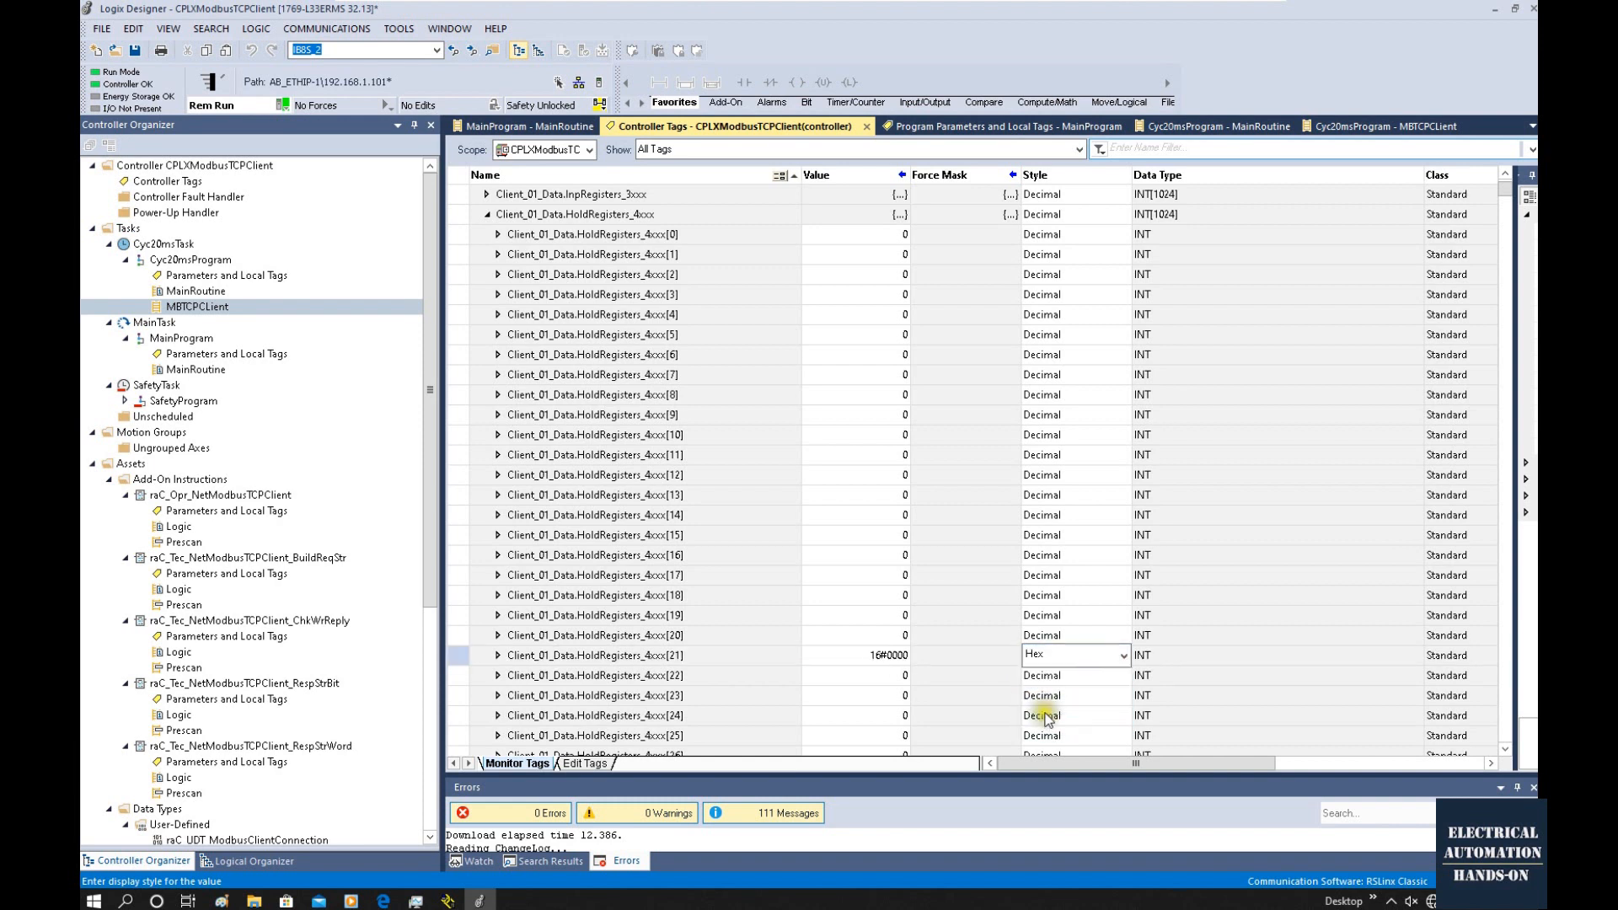
{"action": "left_click", "coordinate": [888, 656]}
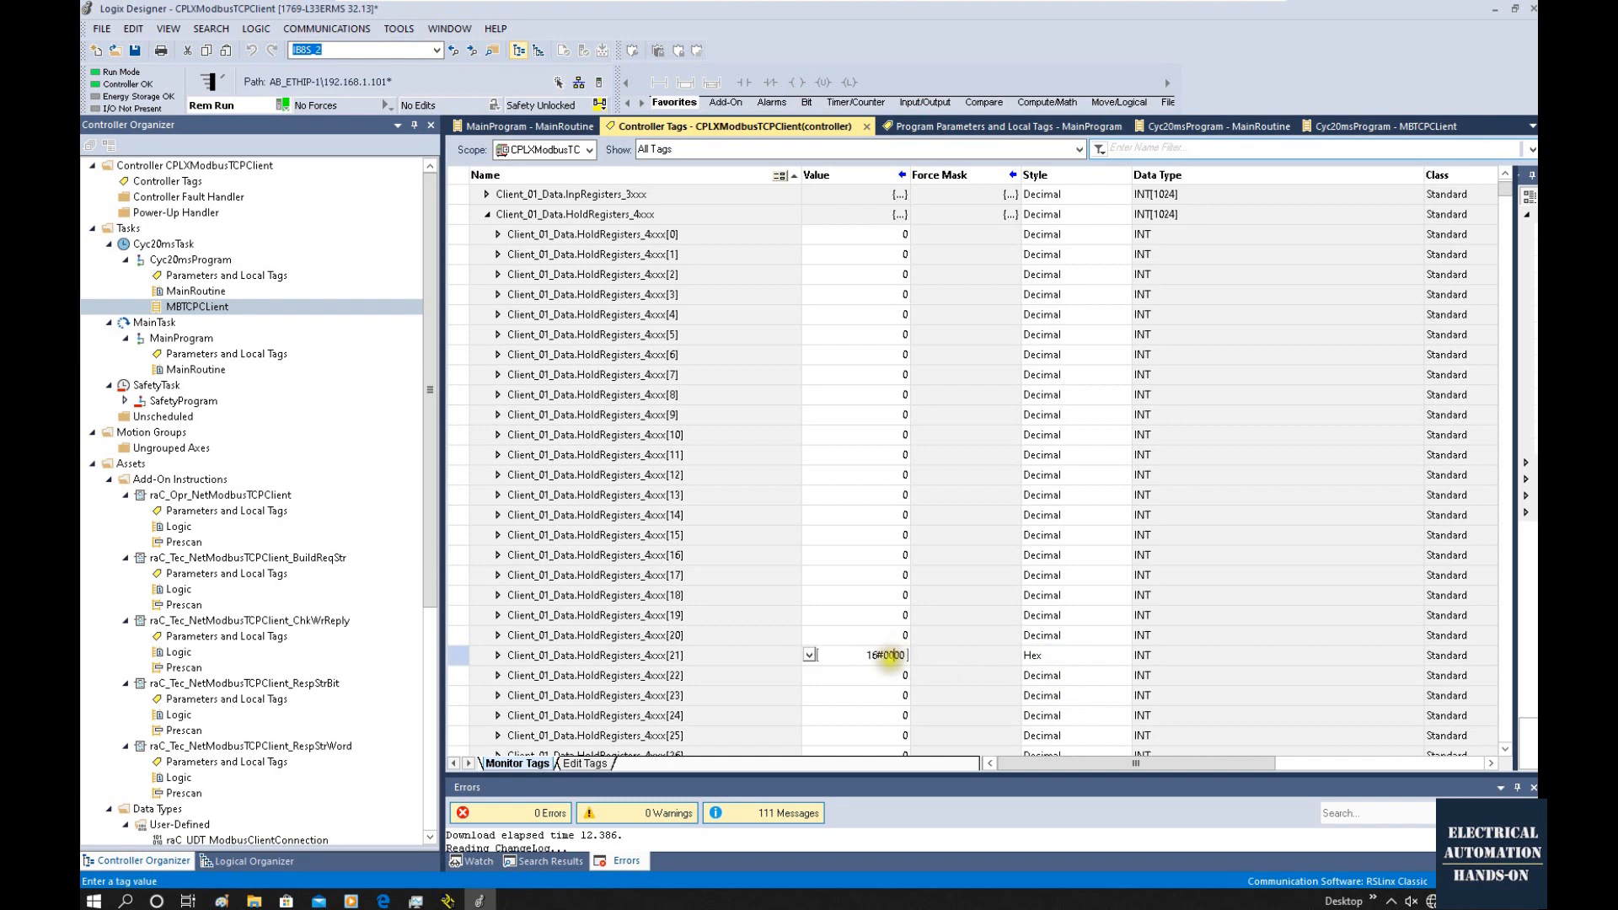
{"action": "double_click", "coordinate": [885, 655]}
{"action": "key", "text": "Return"}
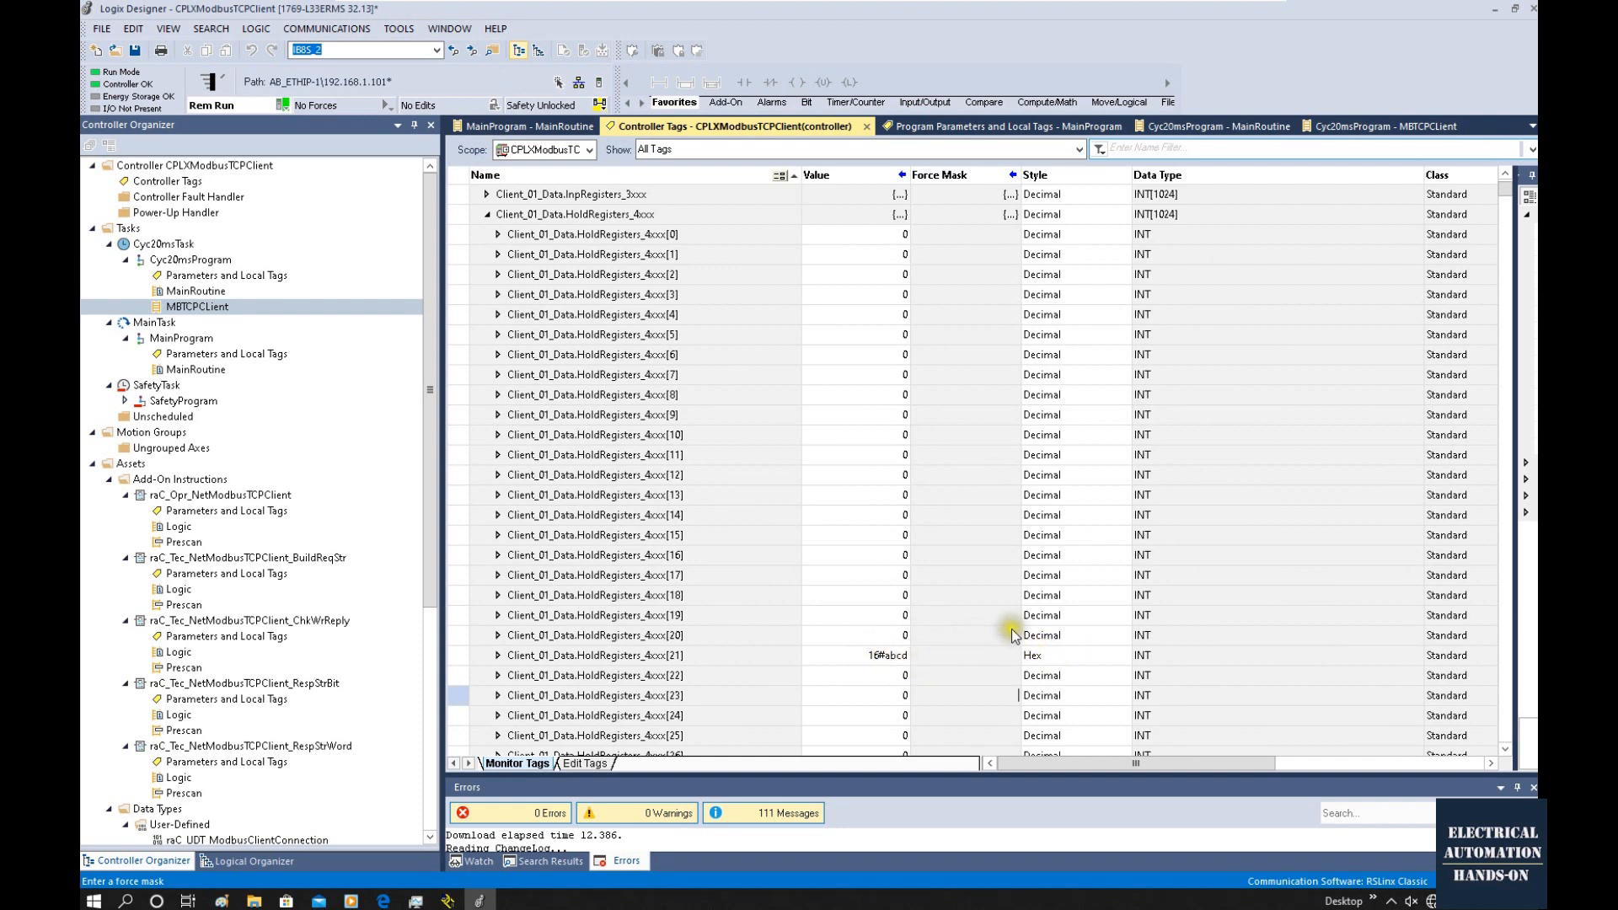
Change Client_01_Data.HoldRegisters_4xxx[22] to Hex display style and enter the value 16#4567.
{"action": "scroll", "coordinate": [877, 661], "scroll_direction": "down", "scroll_amount": 1}
{"action": "left_click", "coordinate": [1057, 661]}
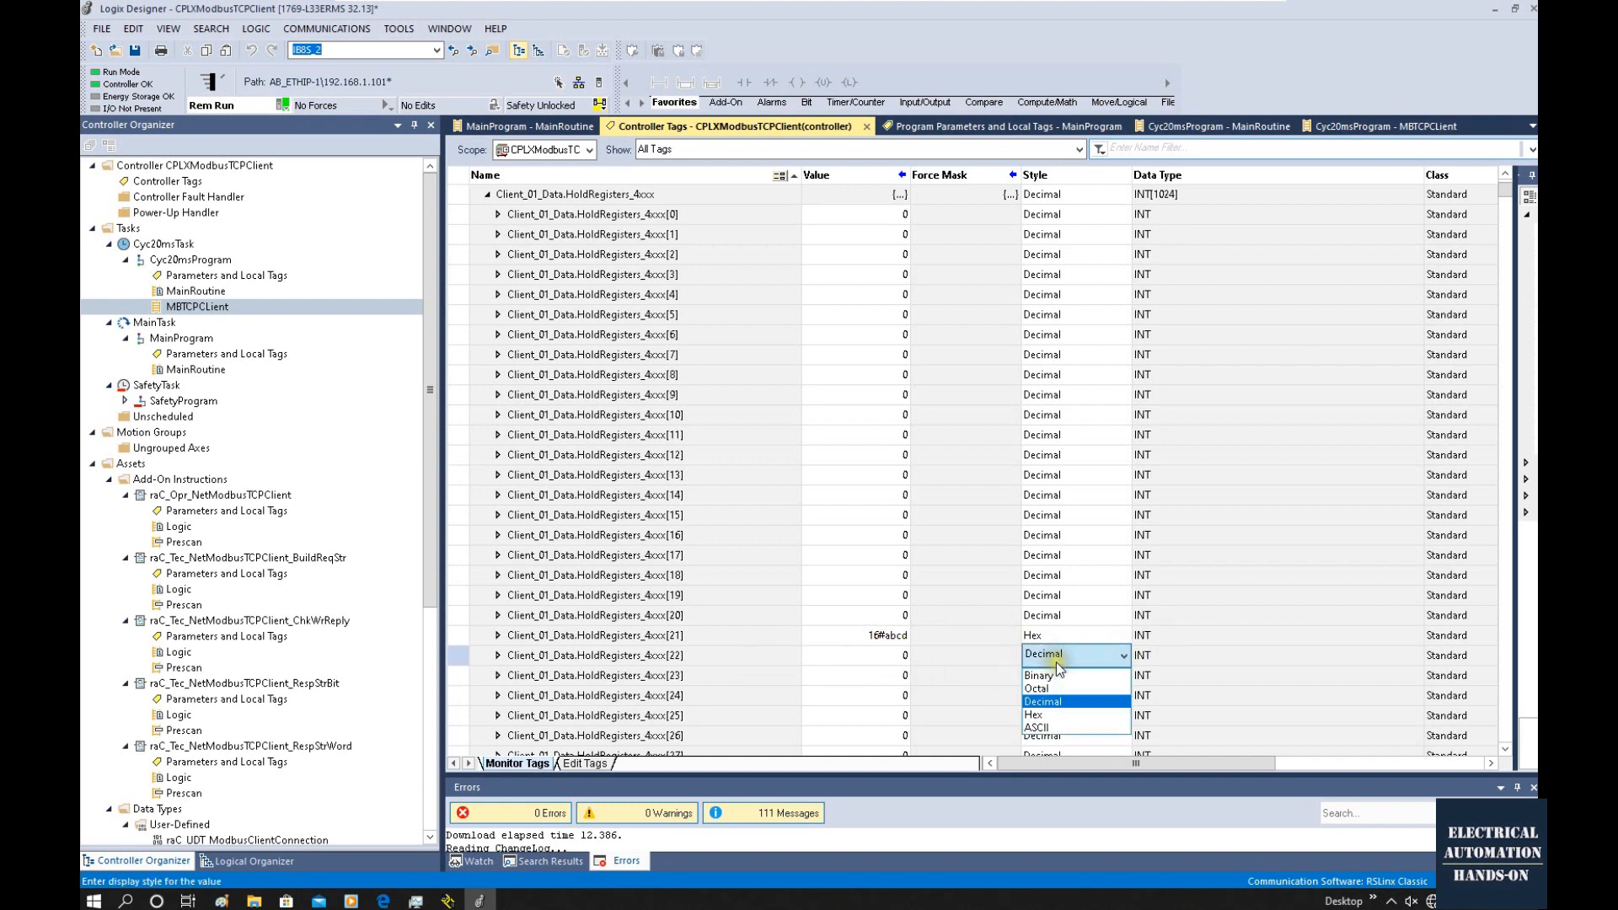
{"action": "left_click", "coordinate": [1039, 718]}
{"action": "left_click", "coordinate": [895, 657]}
{"action": "left_click", "coordinate": [892, 657]}
{"action": "left_click_drag", "start_coordinate": [883, 656], "coordinate": [906, 655]}
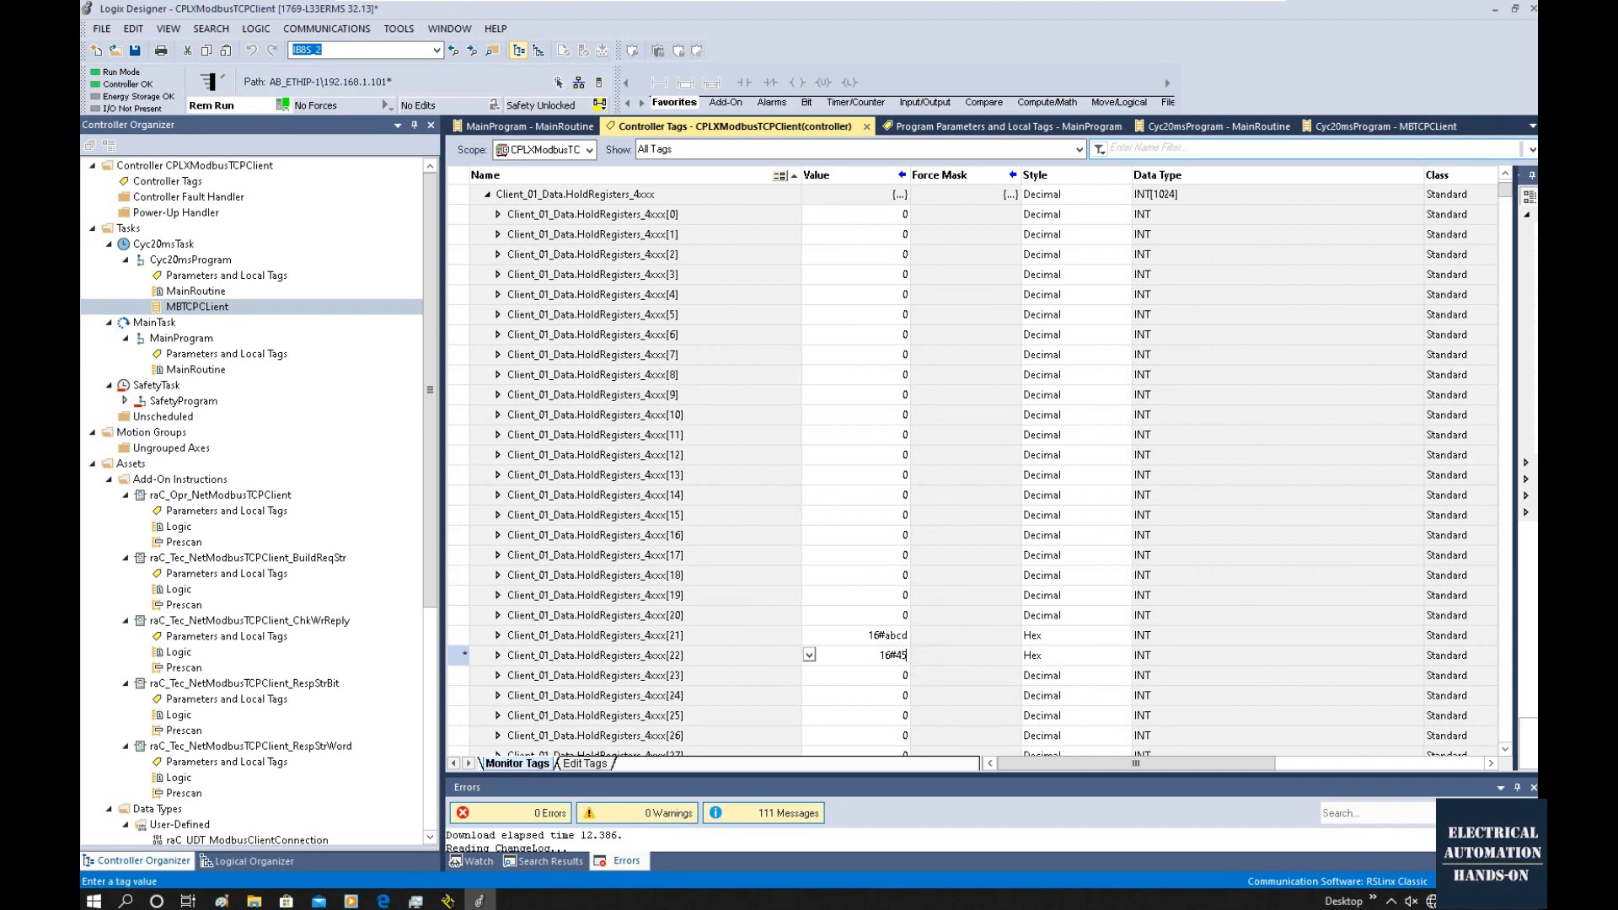
{"action": "key", "text": "Tab"}
{"action": "left_click", "coordinate": [1070, 660]}
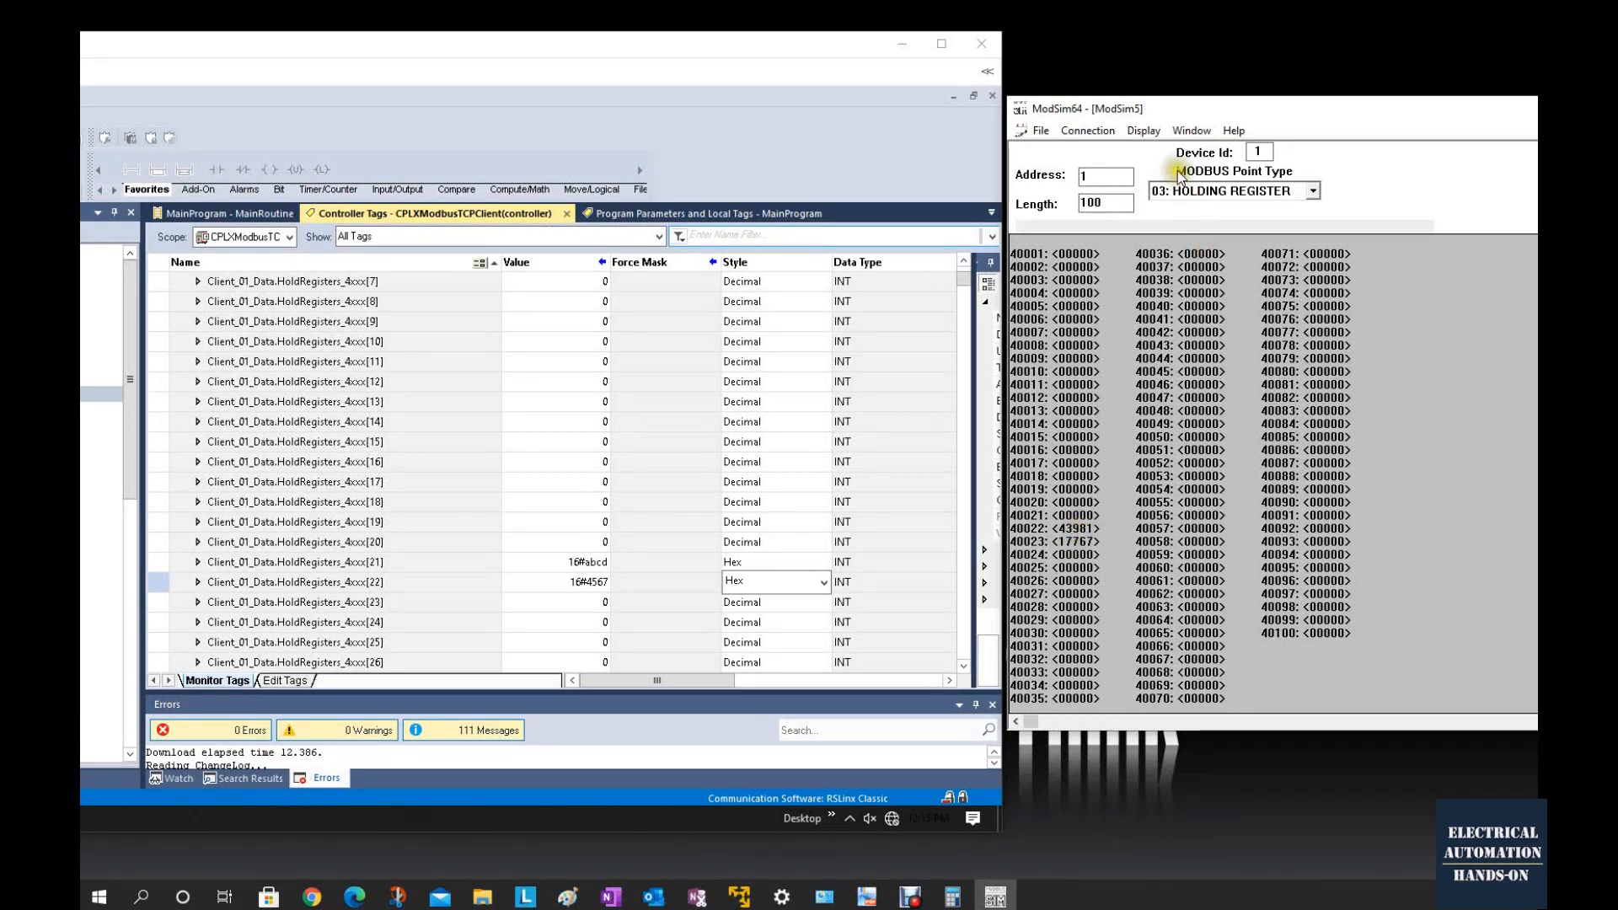
Switch to ModSim64, show its registers in Hex format and compare 40022 and 40023 with the written client values.
{"action": "left_click", "coordinate": [1150, 133]}
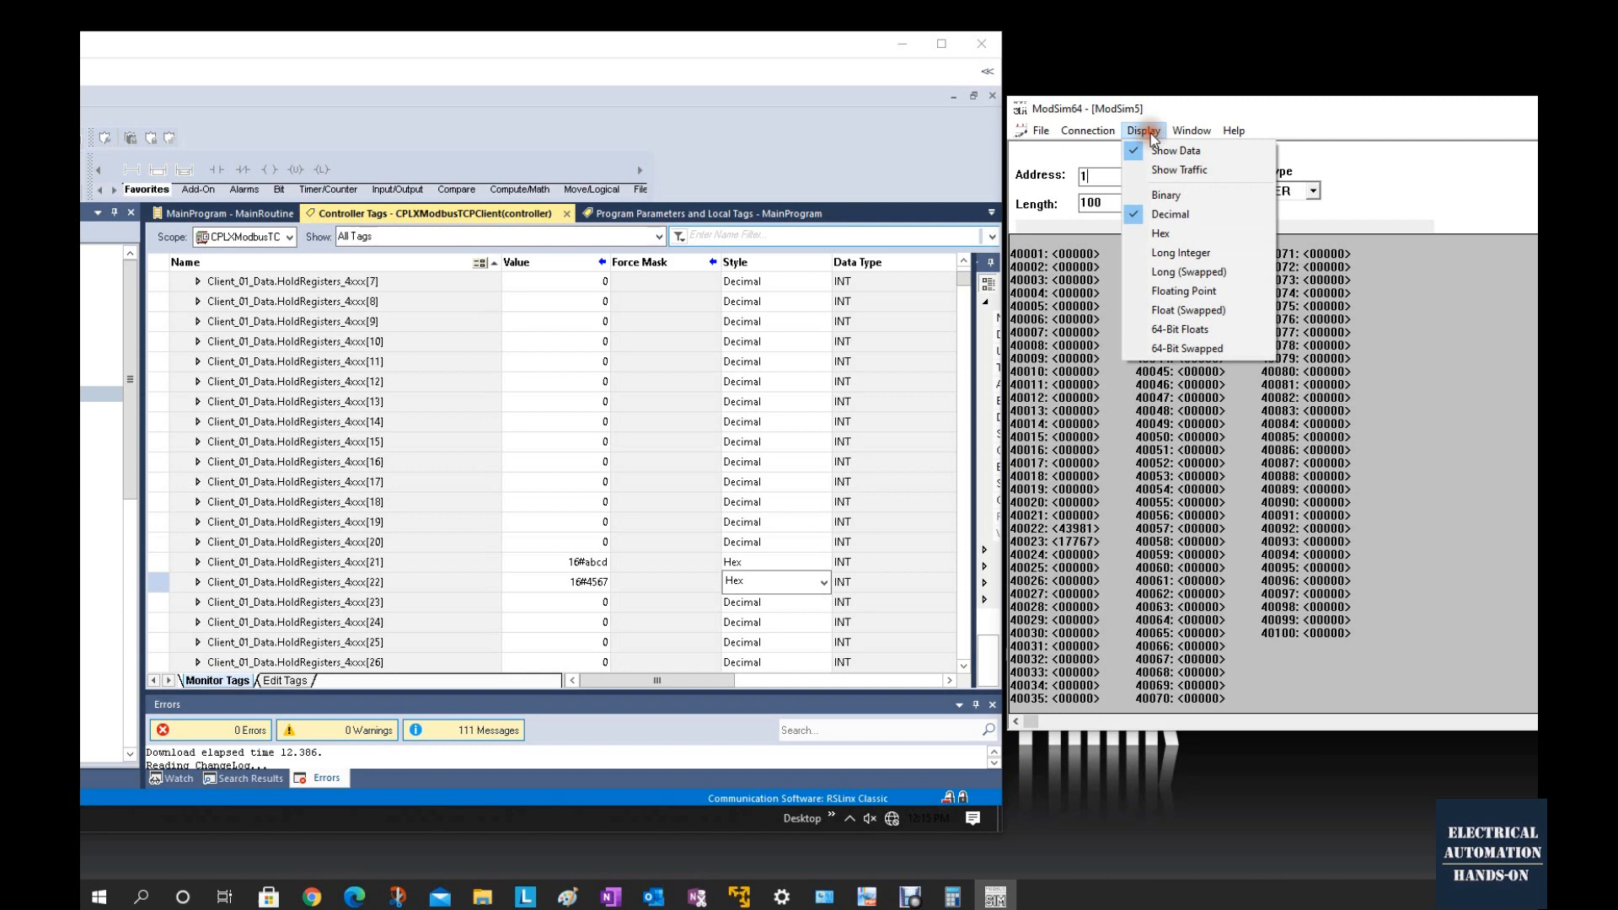
{"action": "left_click", "coordinate": [1165, 235]}
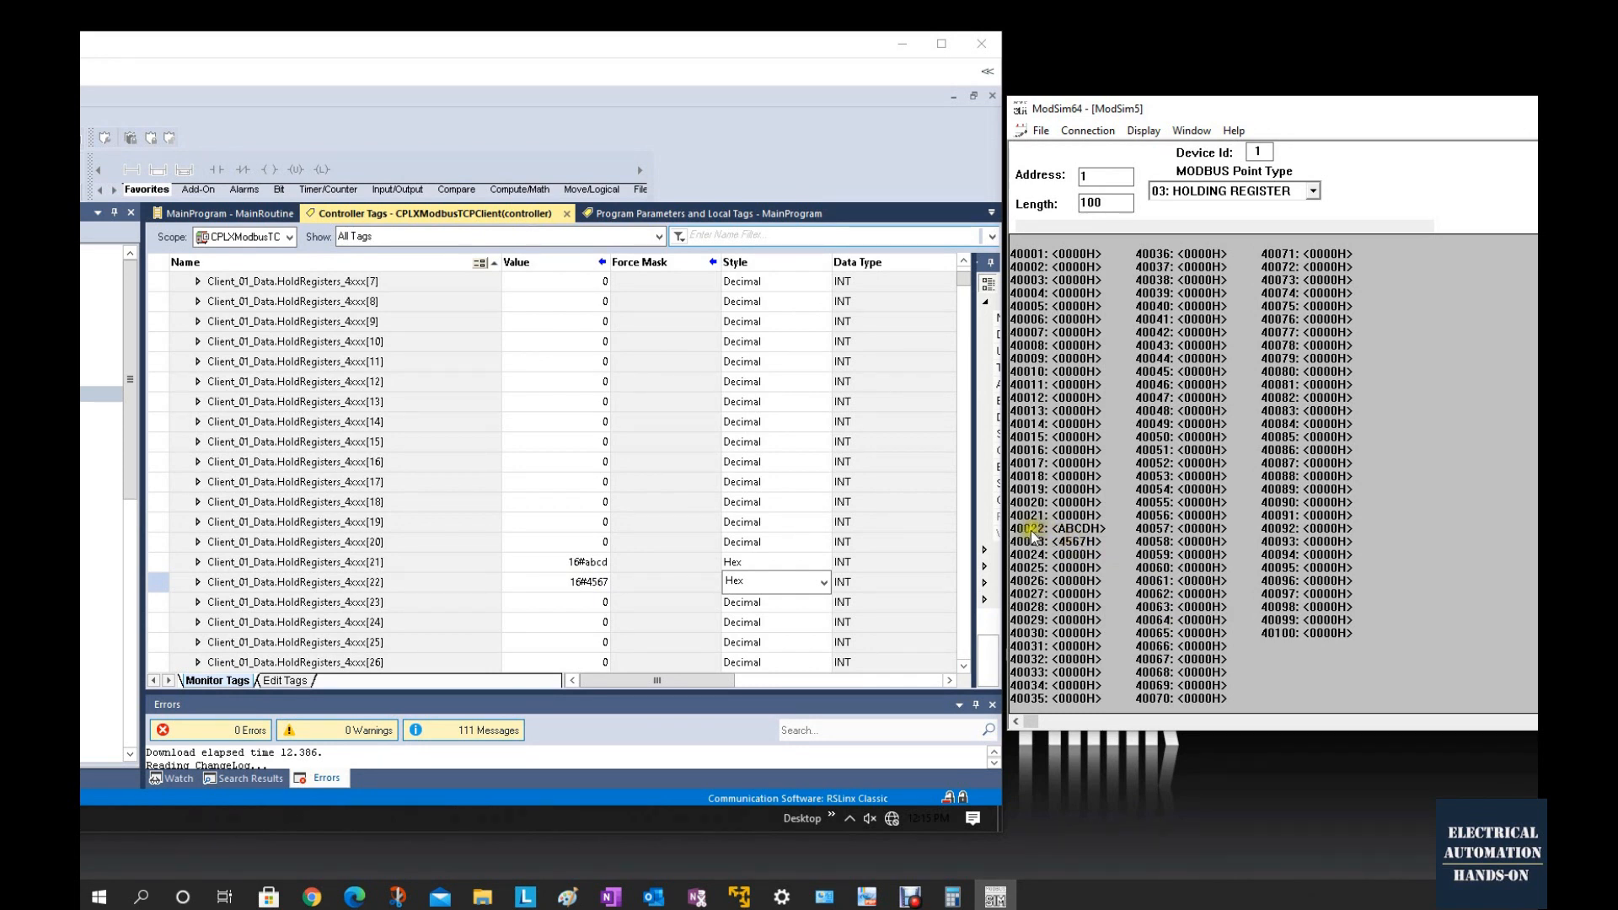
{"action": "left_click", "coordinate": [368, 569]}
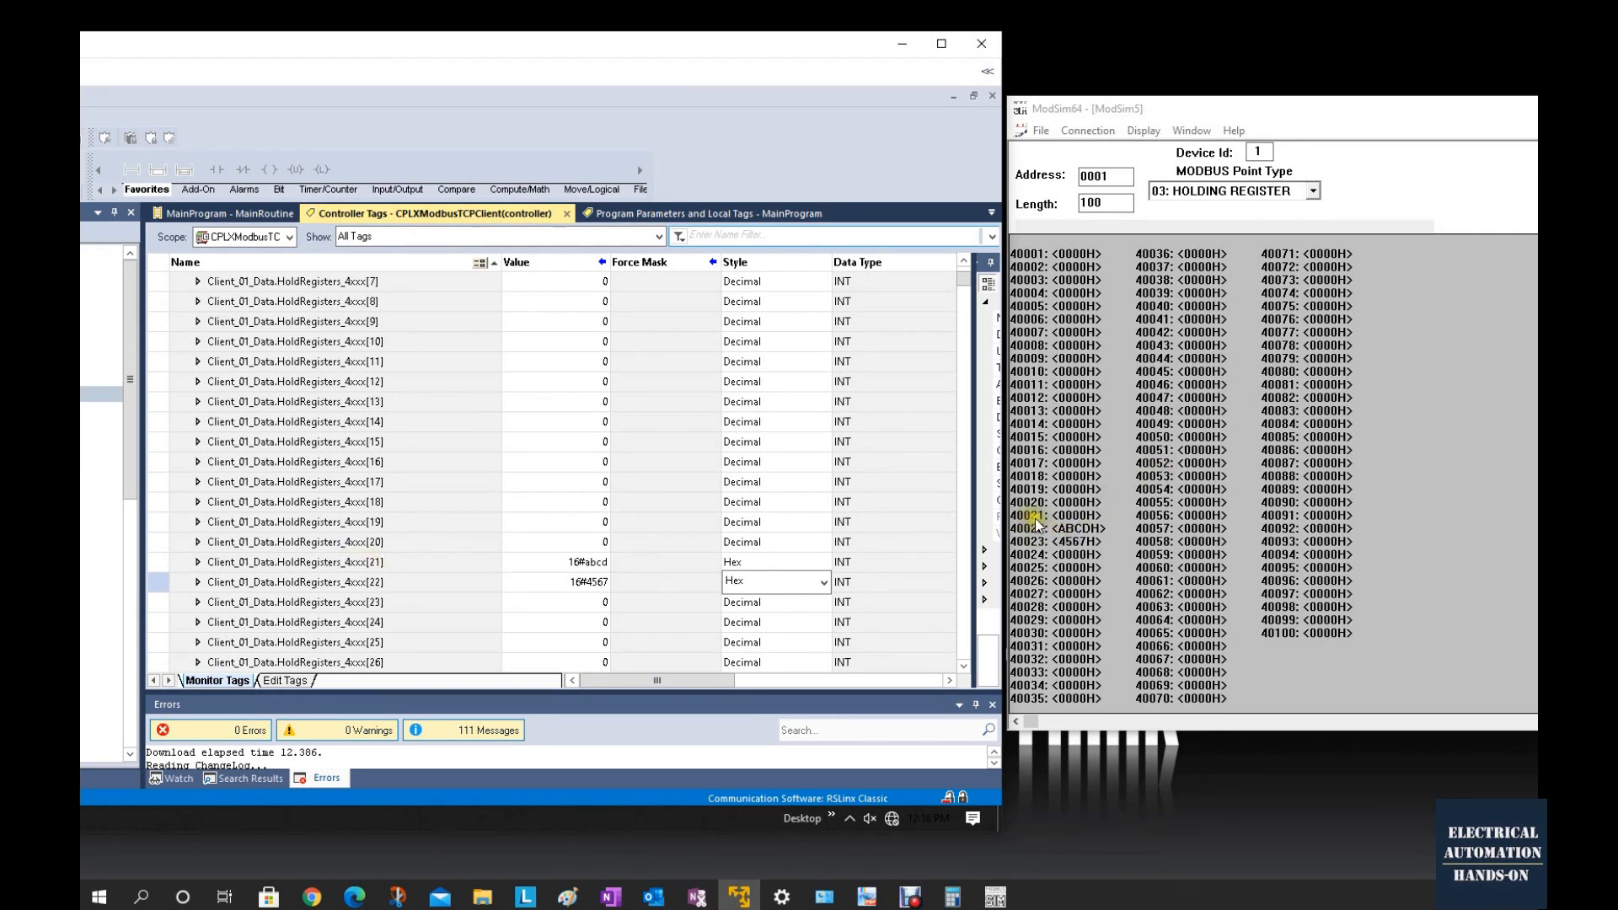
{"action": "left_click", "coordinate": [1080, 536]}
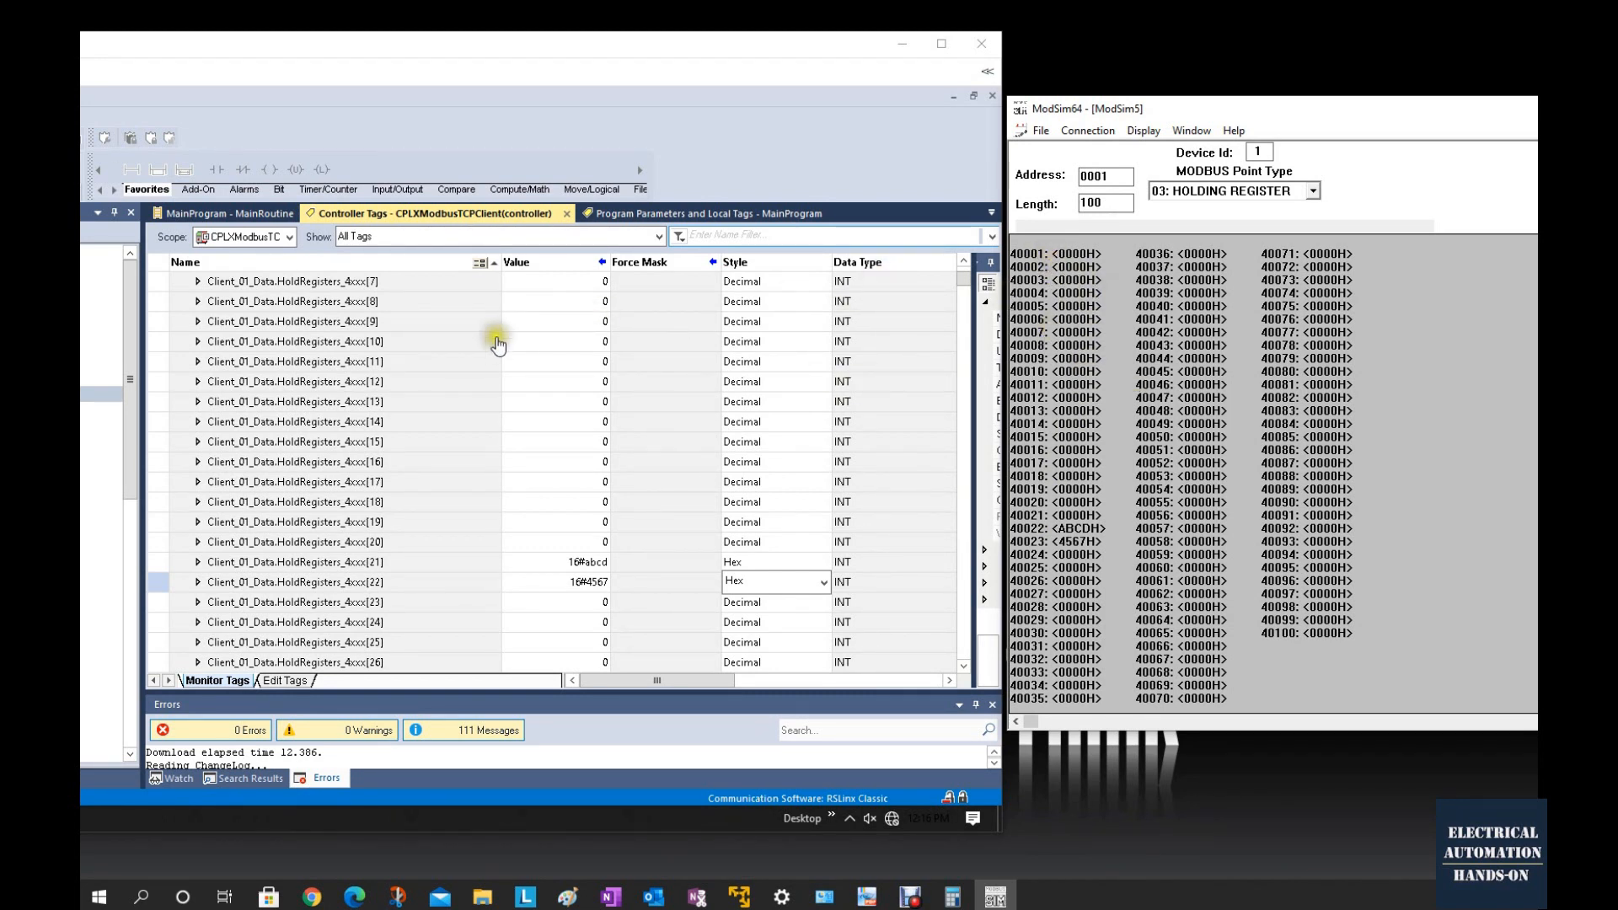
Write the hex value 3344 to the simulator's holding register 40001.
{"action": "left_click", "coordinate": [1078, 325]}
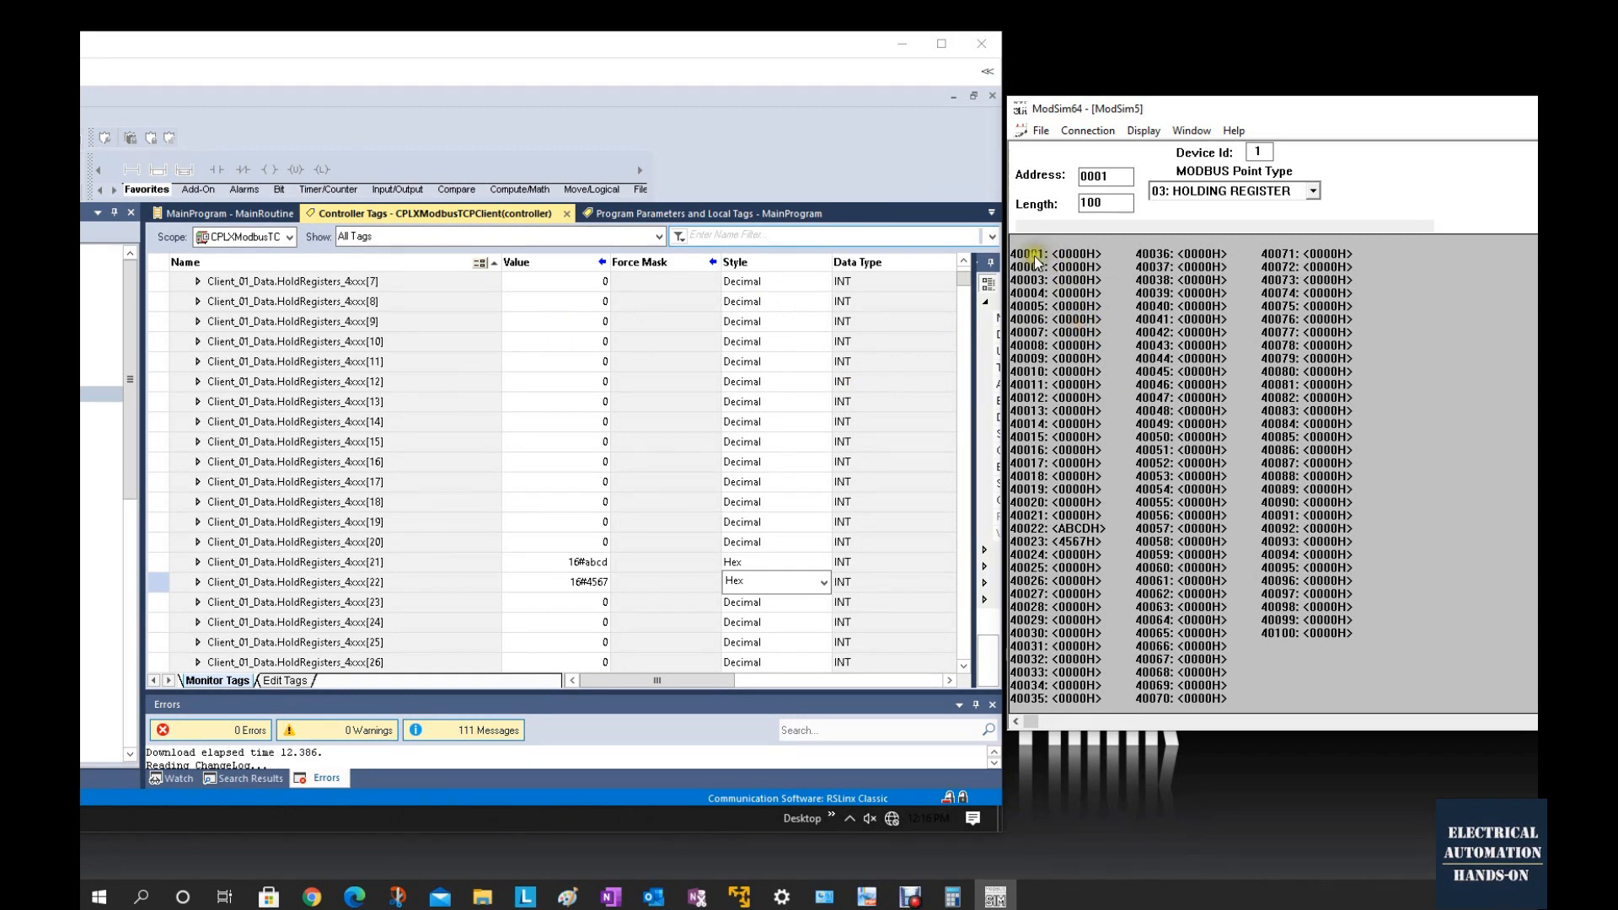
{"action": "left_click", "coordinate": [1070, 252]}
{"action": "left_click", "coordinate": [1070, 253]}
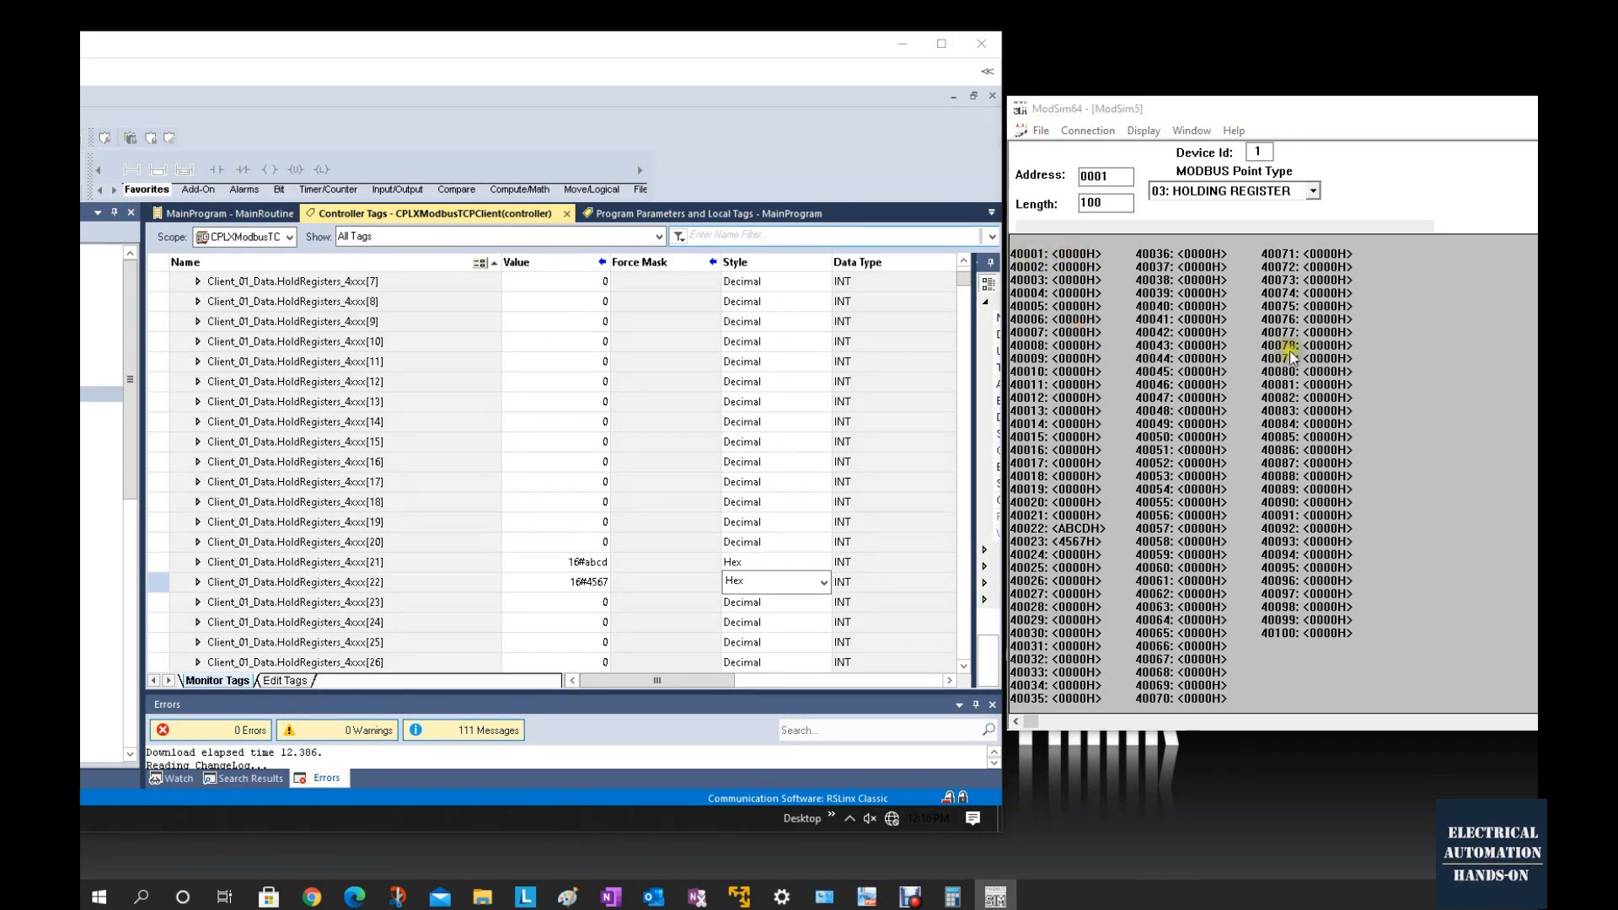
{"action": "left_click", "coordinate": [1255, 365]}
{"action": "left_click_drag", "start_coordinate": [1257, 366], "coordinate": [1140, 346]}
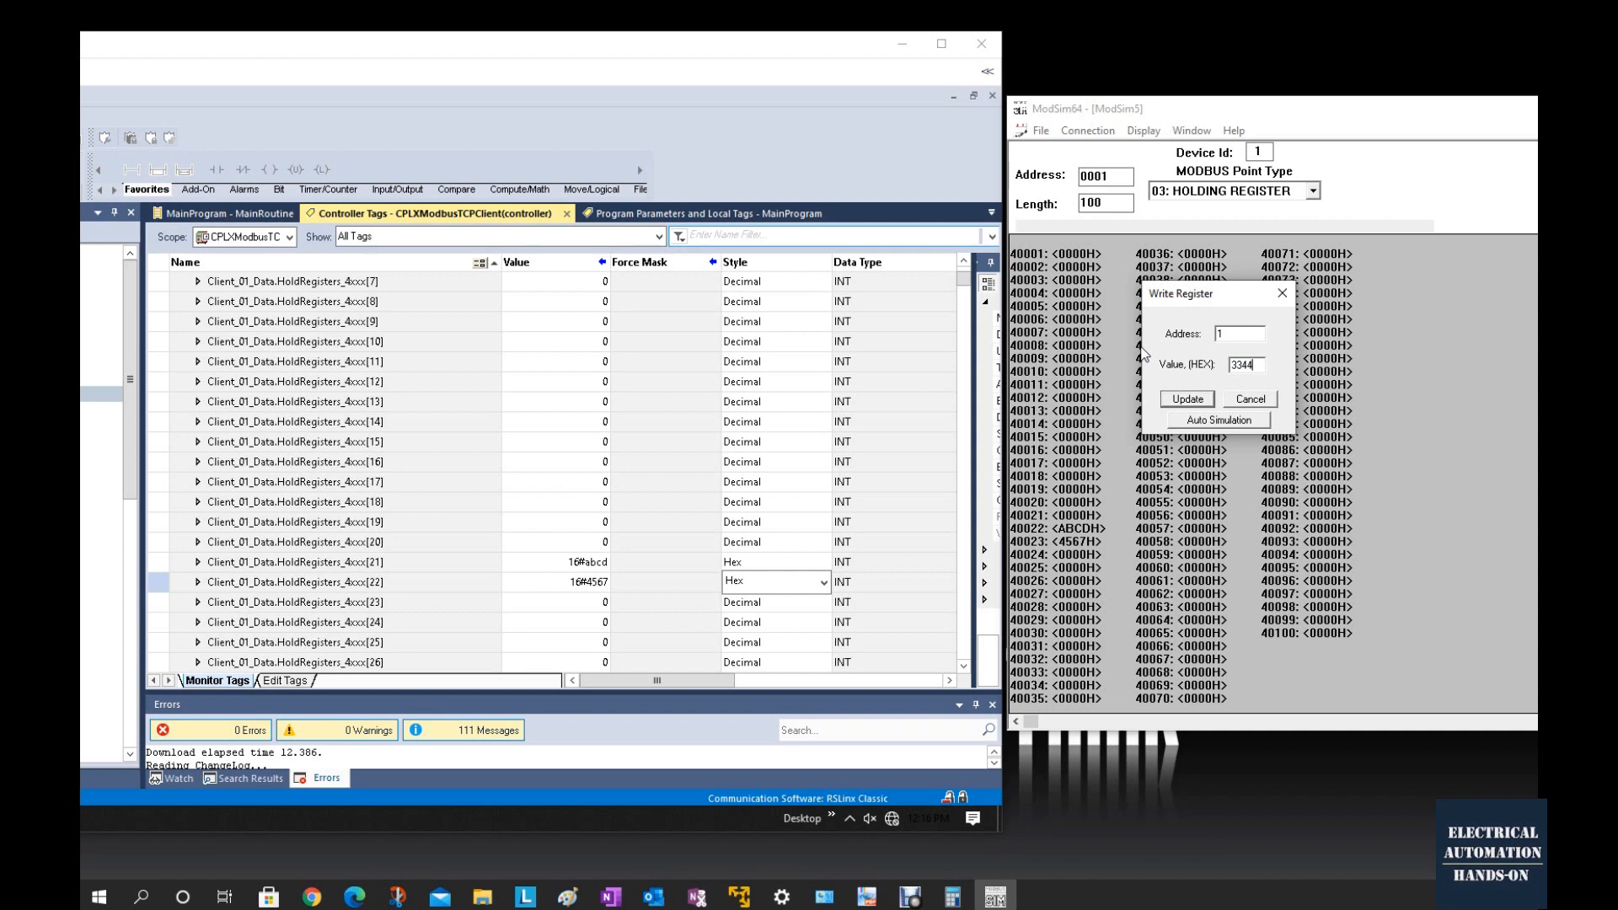
{"action": "key", "text": "Return"}
Write the hex value 5566 to the simulator's holding register 40002.
{"action": "left_click", "coordinate": [1066, 261]}
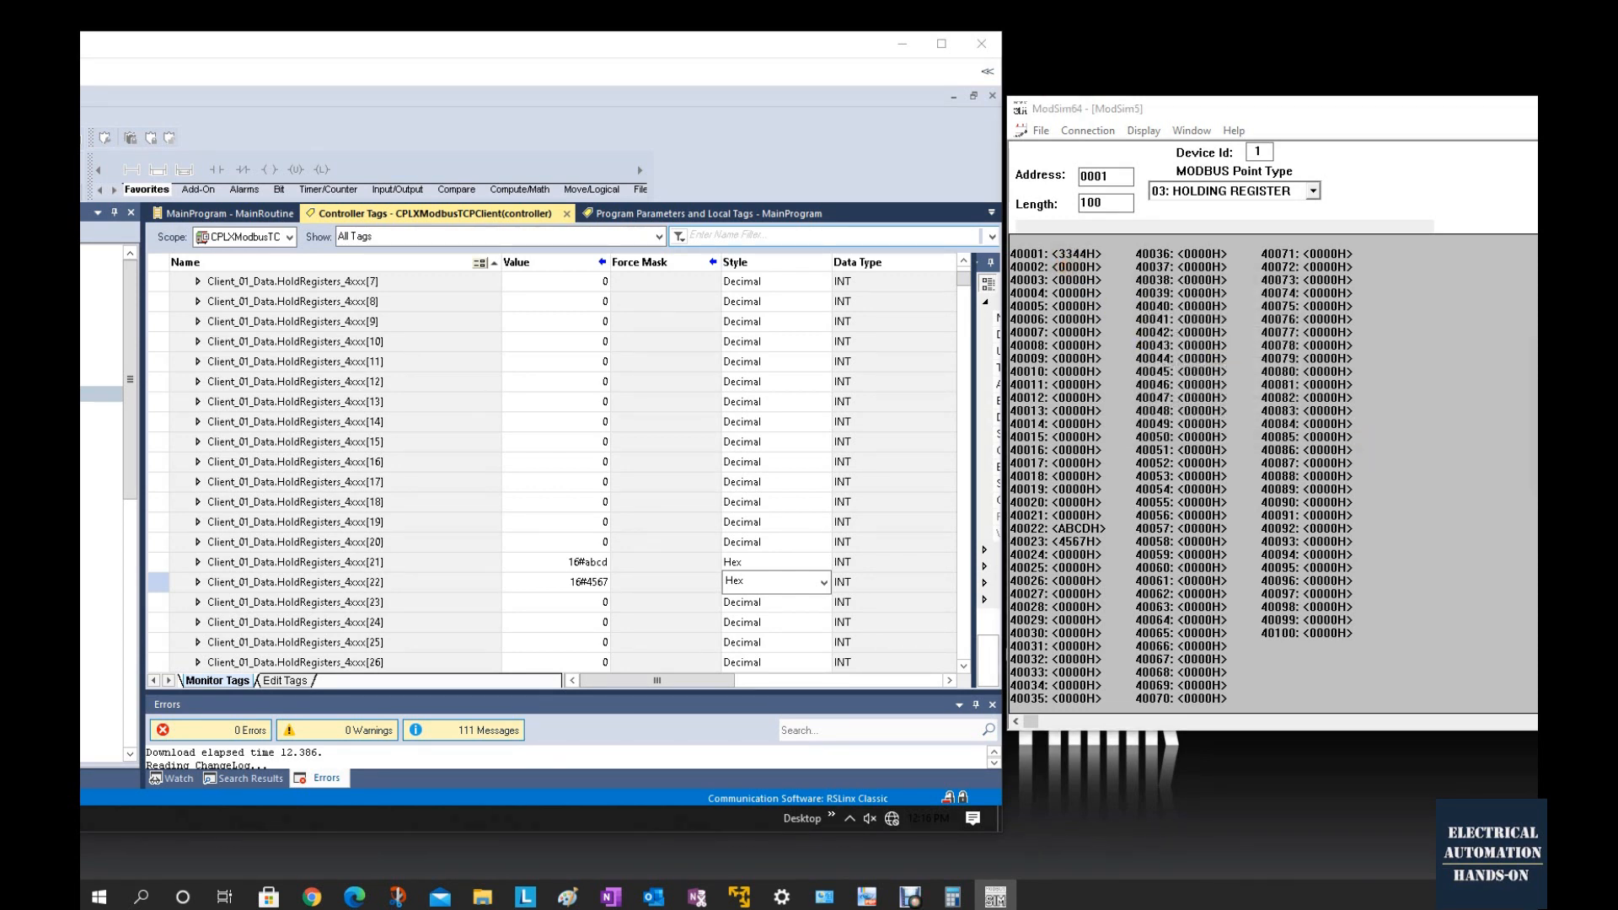
{"action": "double_click", "coordinate": [1063, 266]}
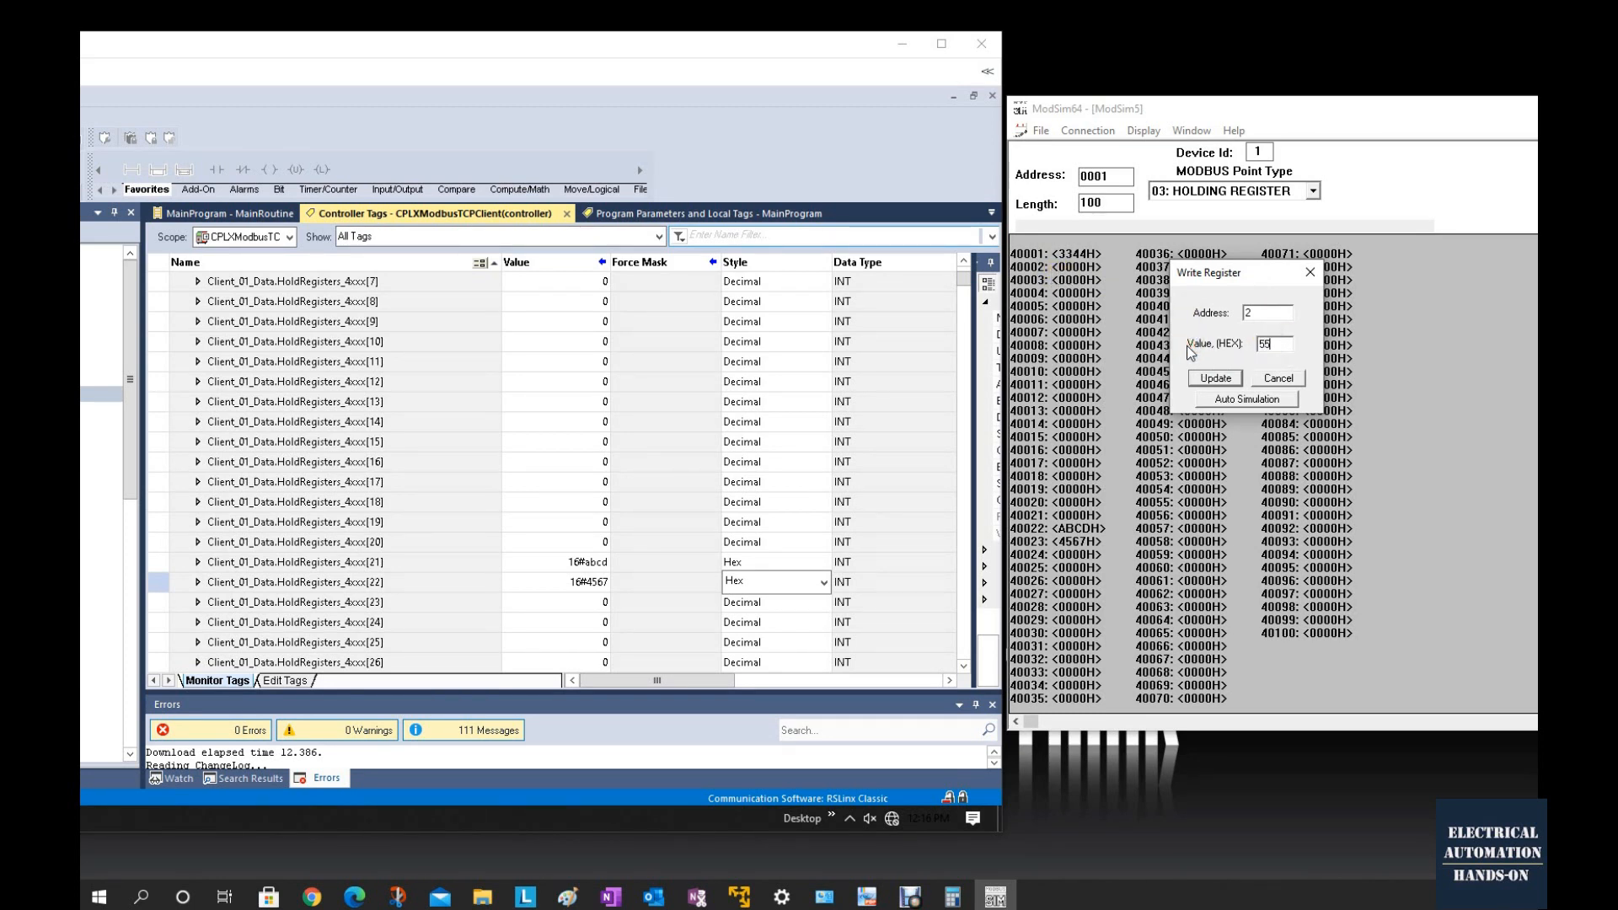
{"action": "key", "text": "Return"}
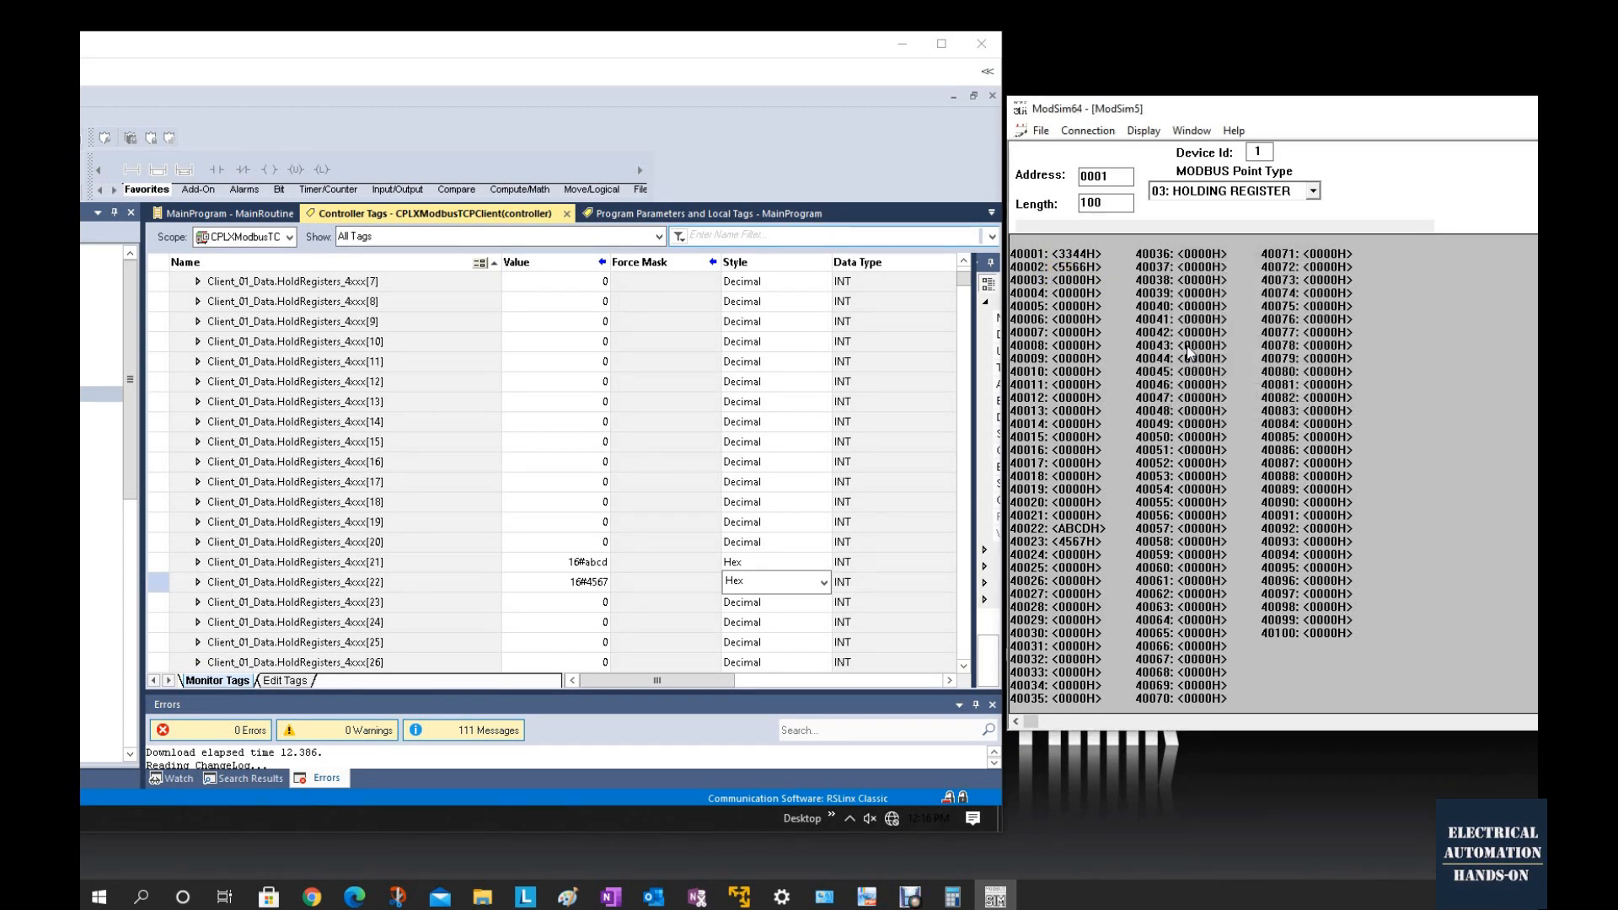
Return to the Logix Designer controller tags and display Client_01_Data.HoldRegisters_4xxx[1] in Hex style.
{"action": "scroll", "coordinate": [666, 470], "scroll_direction": "up", "scroll_amount": 4}
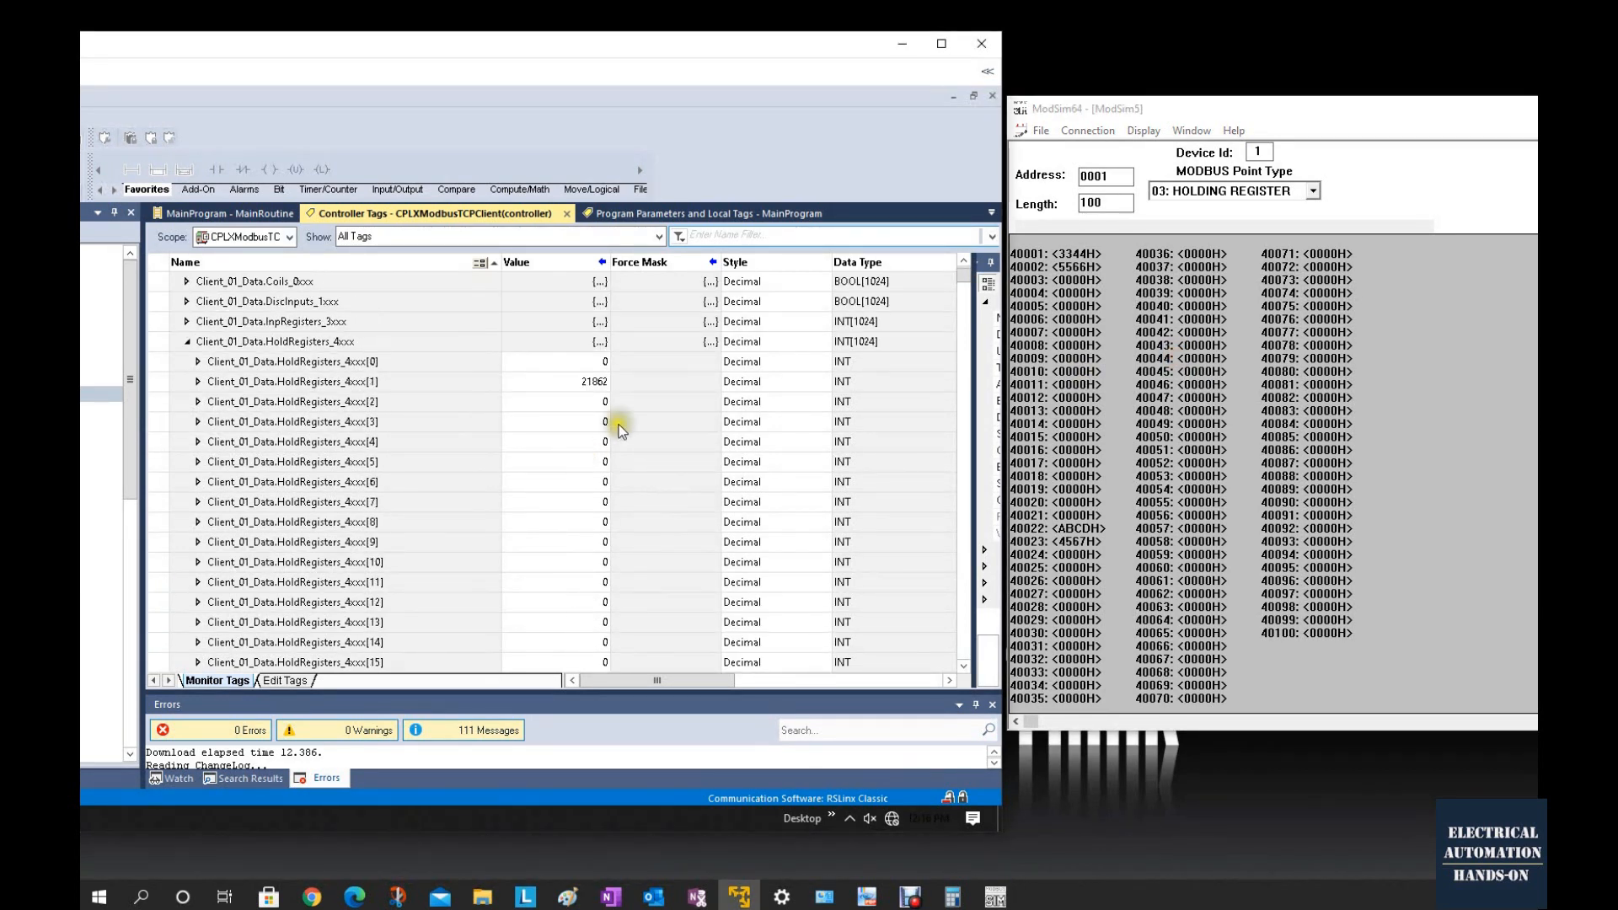
{"action": "left_click", "coordinate": [756, 383]}
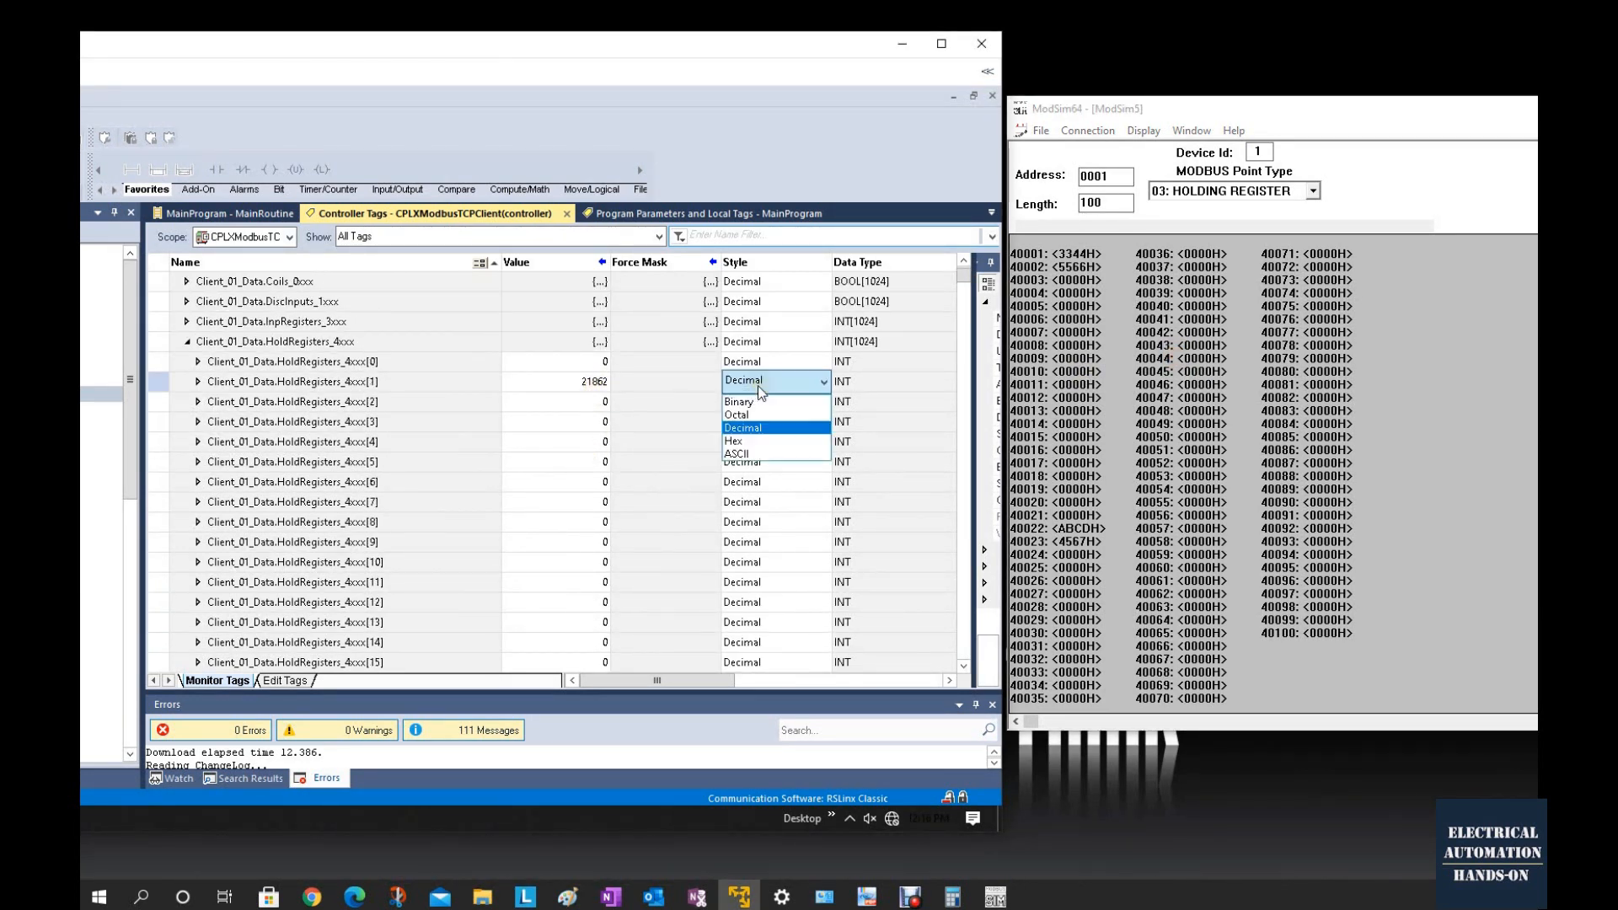
{"action": "left_click", "coordinate": [750, 441]}
{"action": "left_click", "coordinate": [668, 427]}
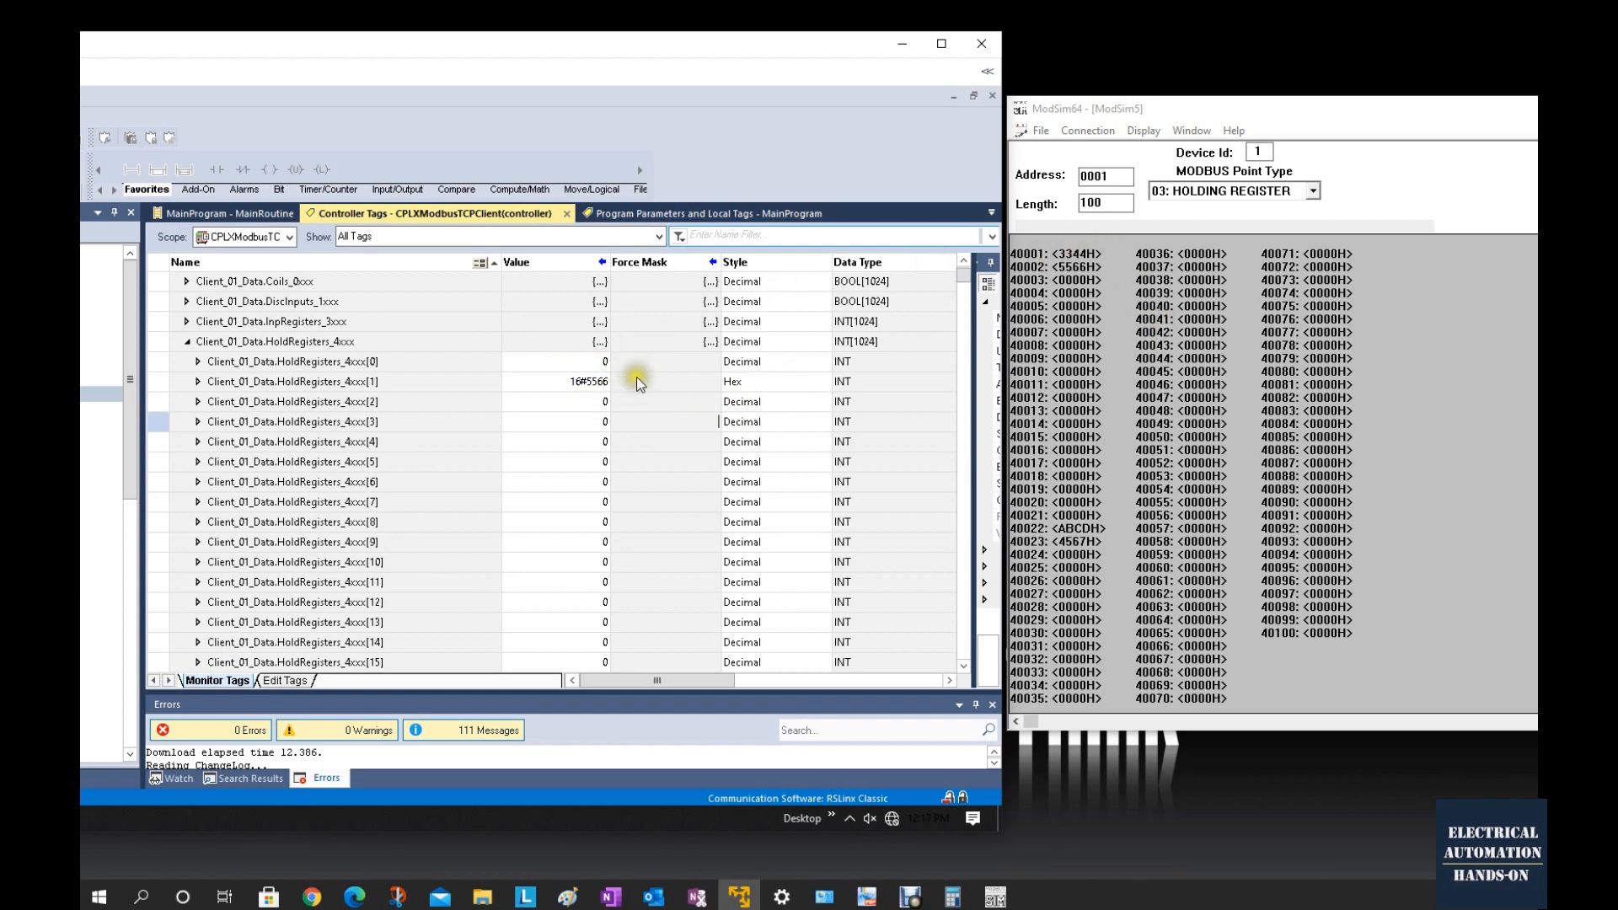
In ModSim64, write the hex value 2266 to holding register 40003.
{"action": "left_click", "coordinate": [1176, 352]}
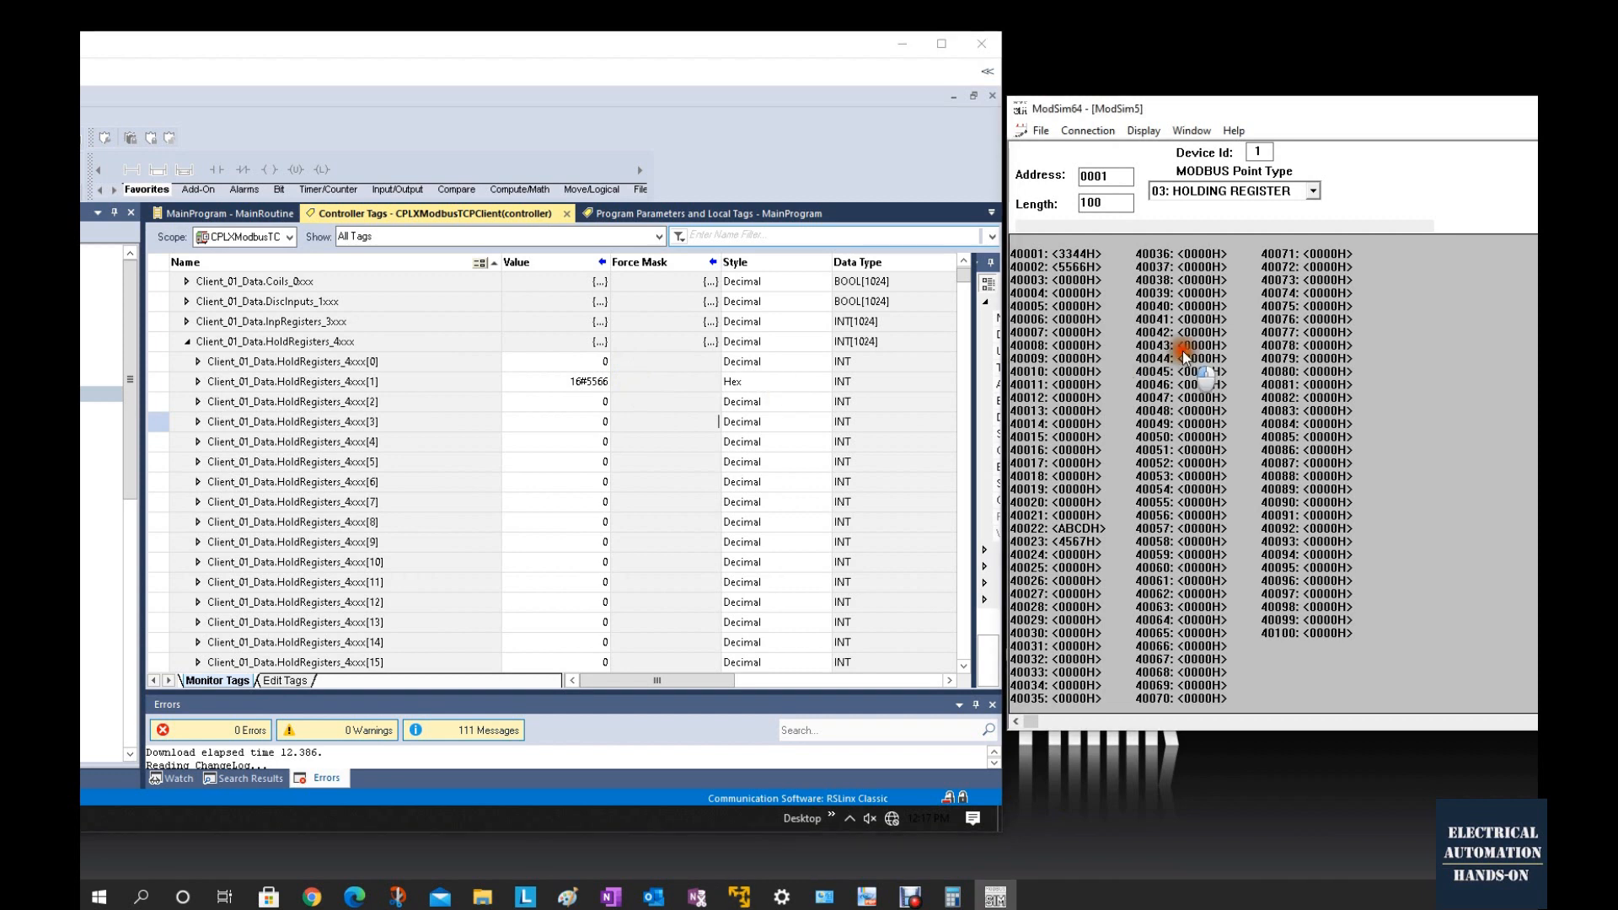
{"action": "double_click", "coordinate": [1081, 284]}
{"action": "left_click_drag", "start_coordinate": [1273, 339], "coordinate": [1243, 327]}
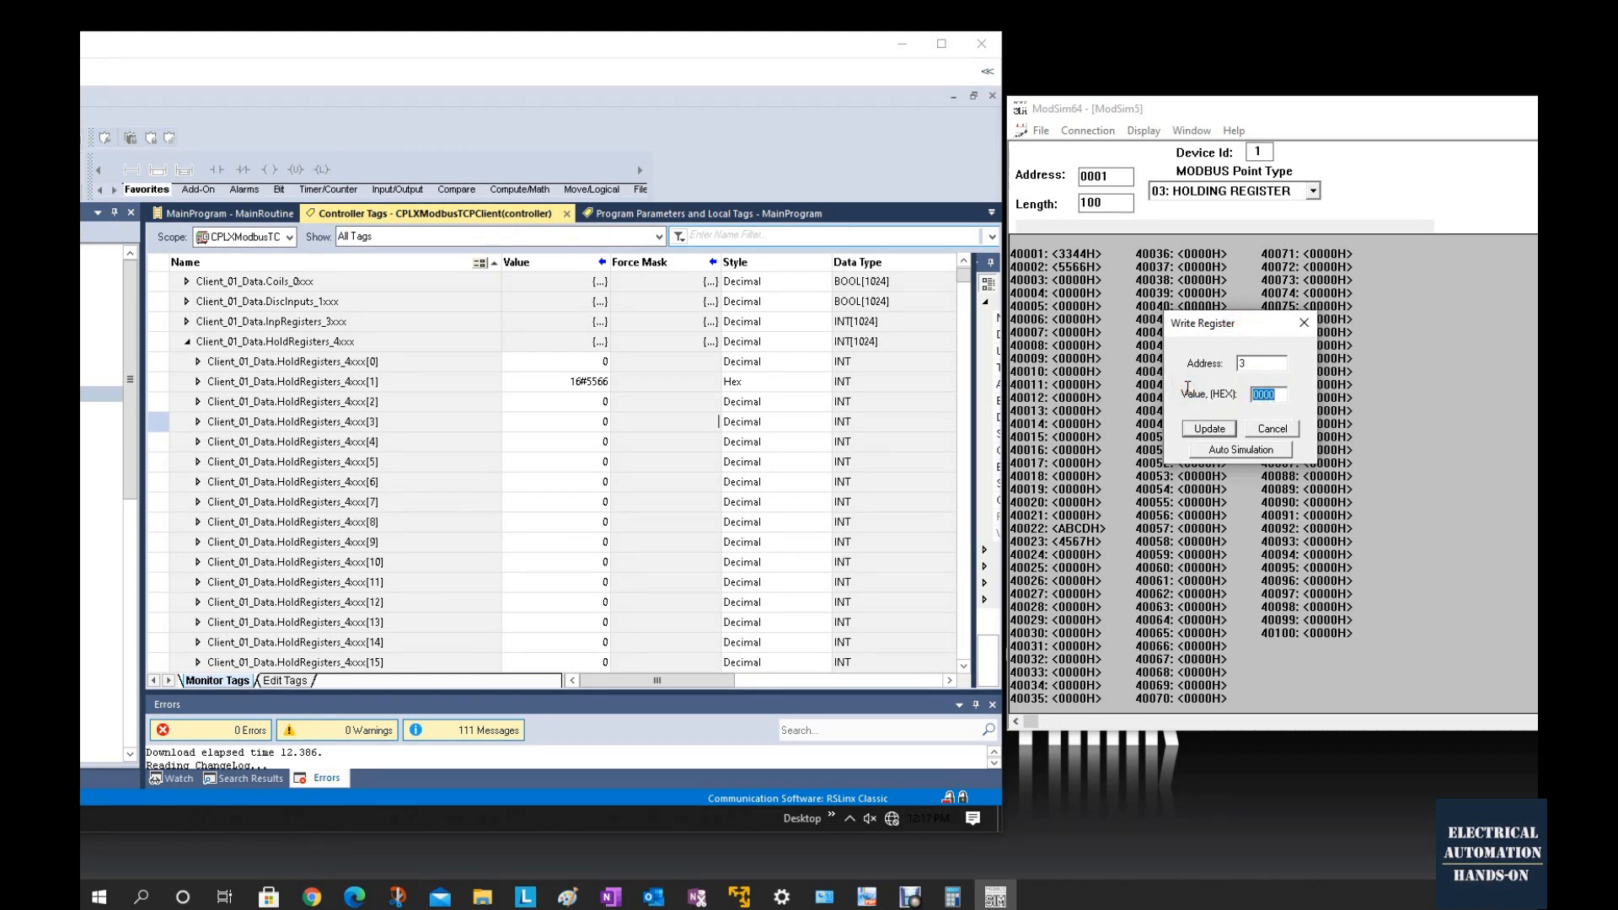
{"action": "left_click", "coordinate": [1209, 428]}
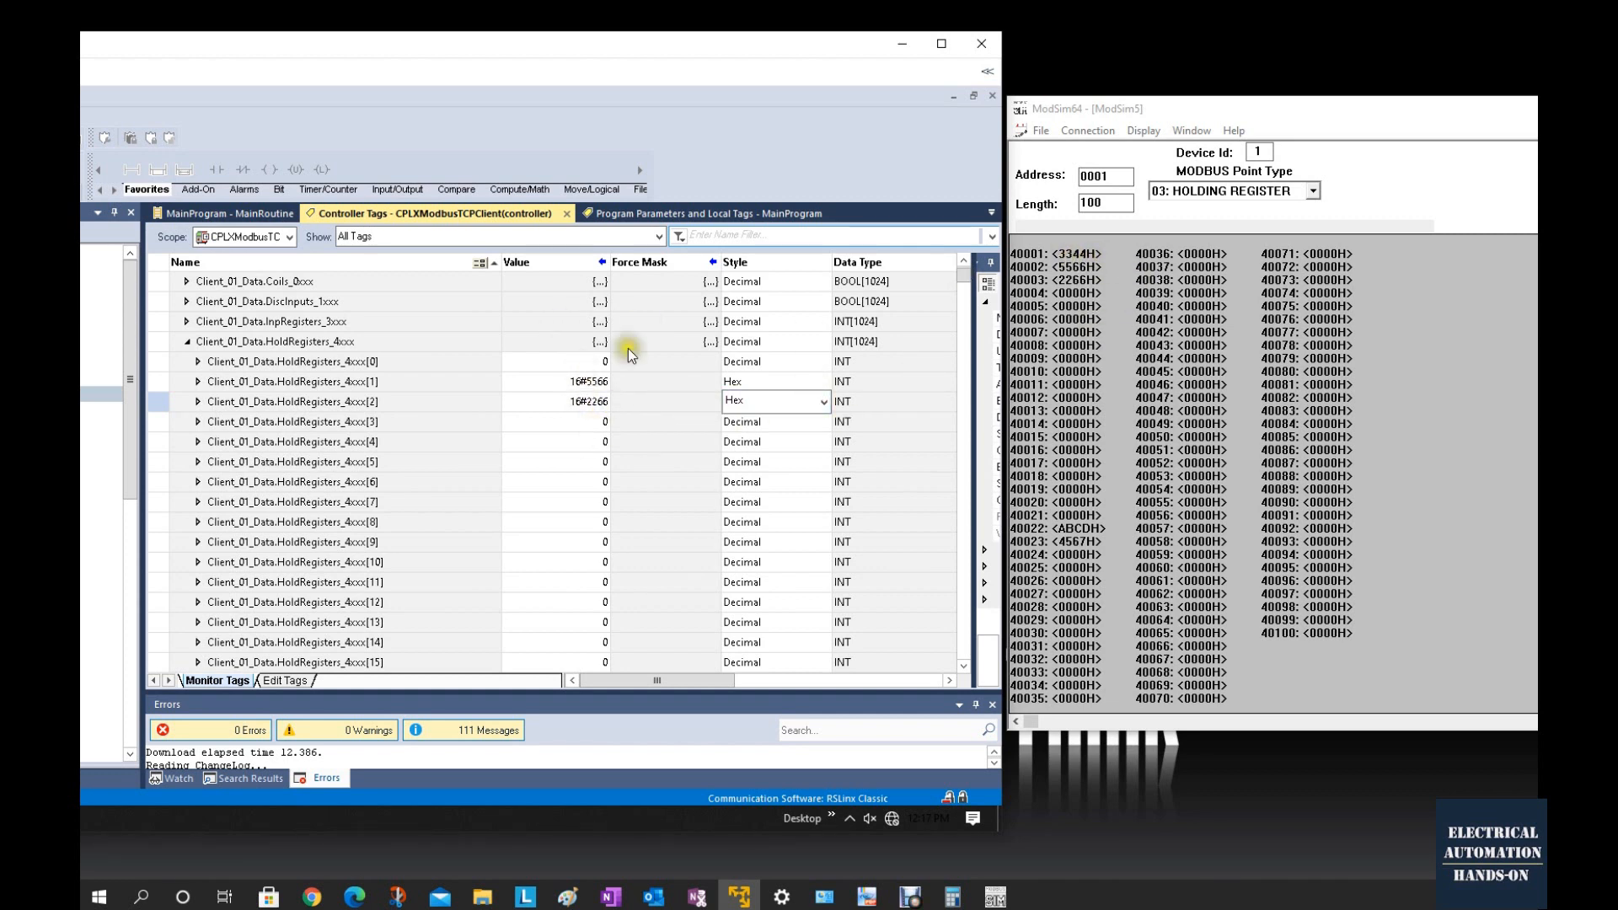
Compare simulator registers 40001 to 40003 with the client's HoldRegisters_4xxx[0] to [2], keeping both windows side by side.
{"action": "left_click", "coordinate": [1129, 391]}
{"action": "left_click_drag", "start_coordinate": [1161, 110], "coordinate": [1165, 154]}
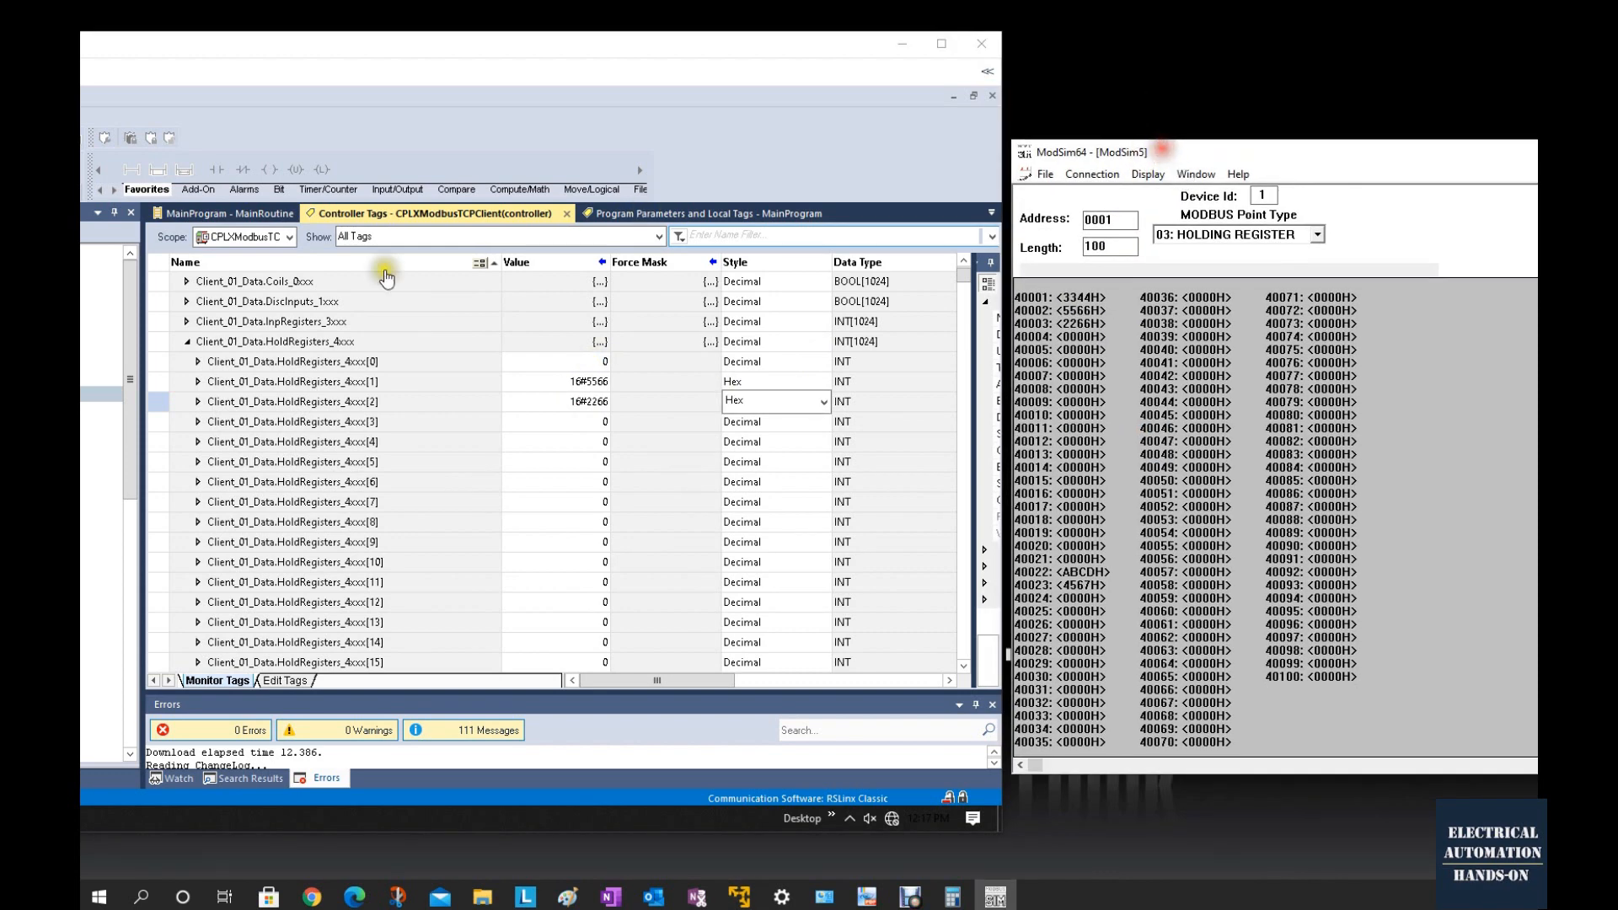
{"action": "left_click", "coordinate": [386, 364]}
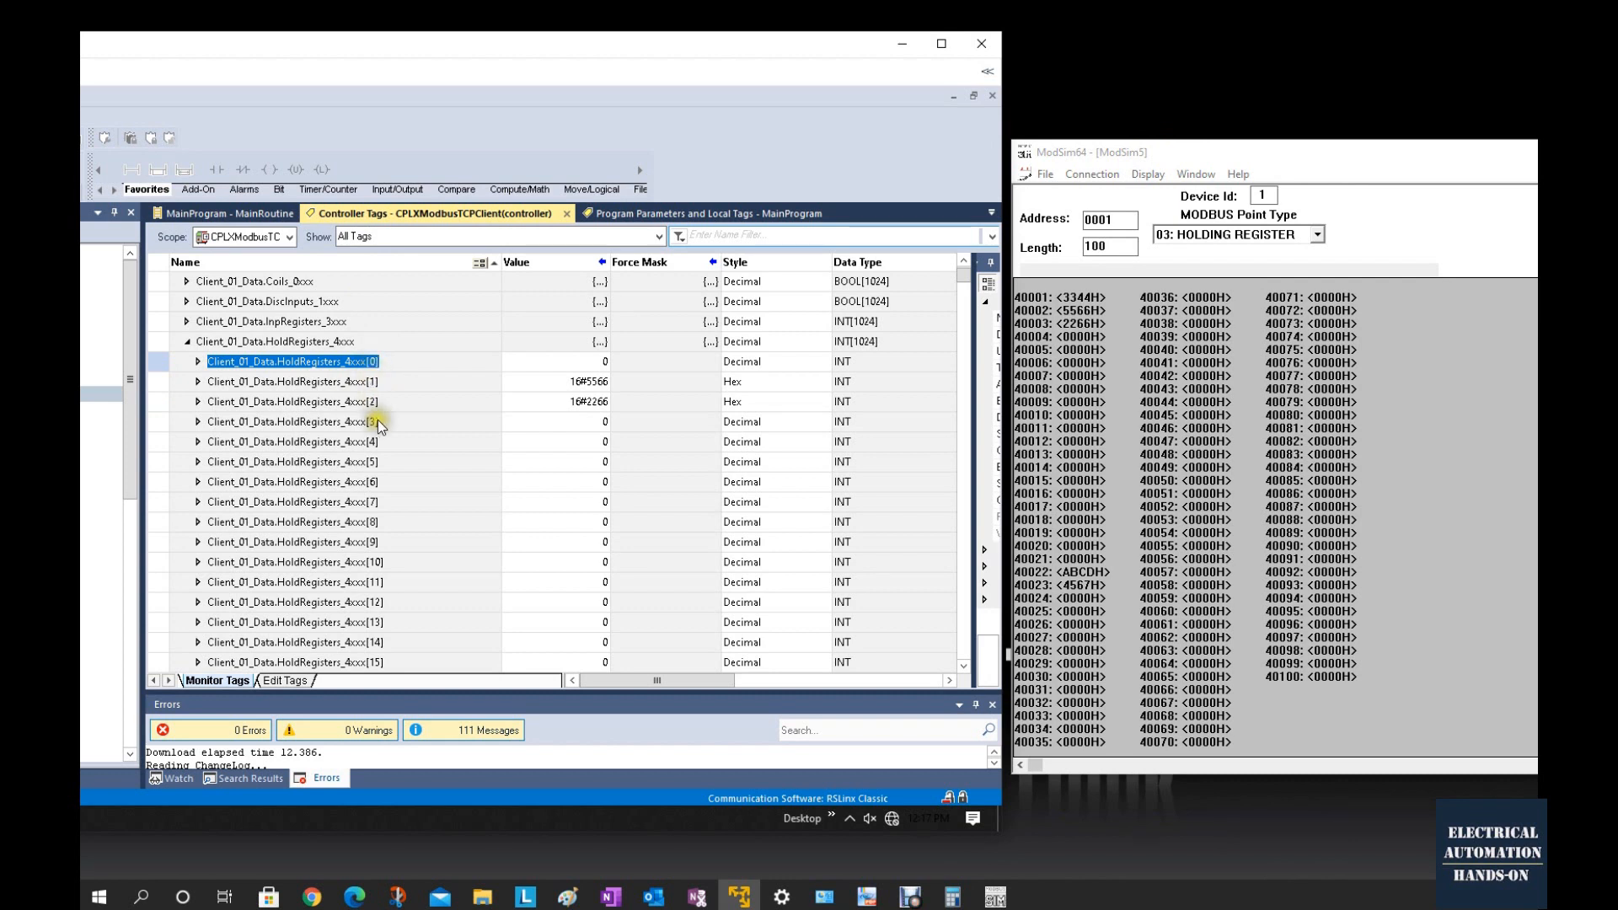
{"action": "left_click", "coordinate": [1150, 417]}
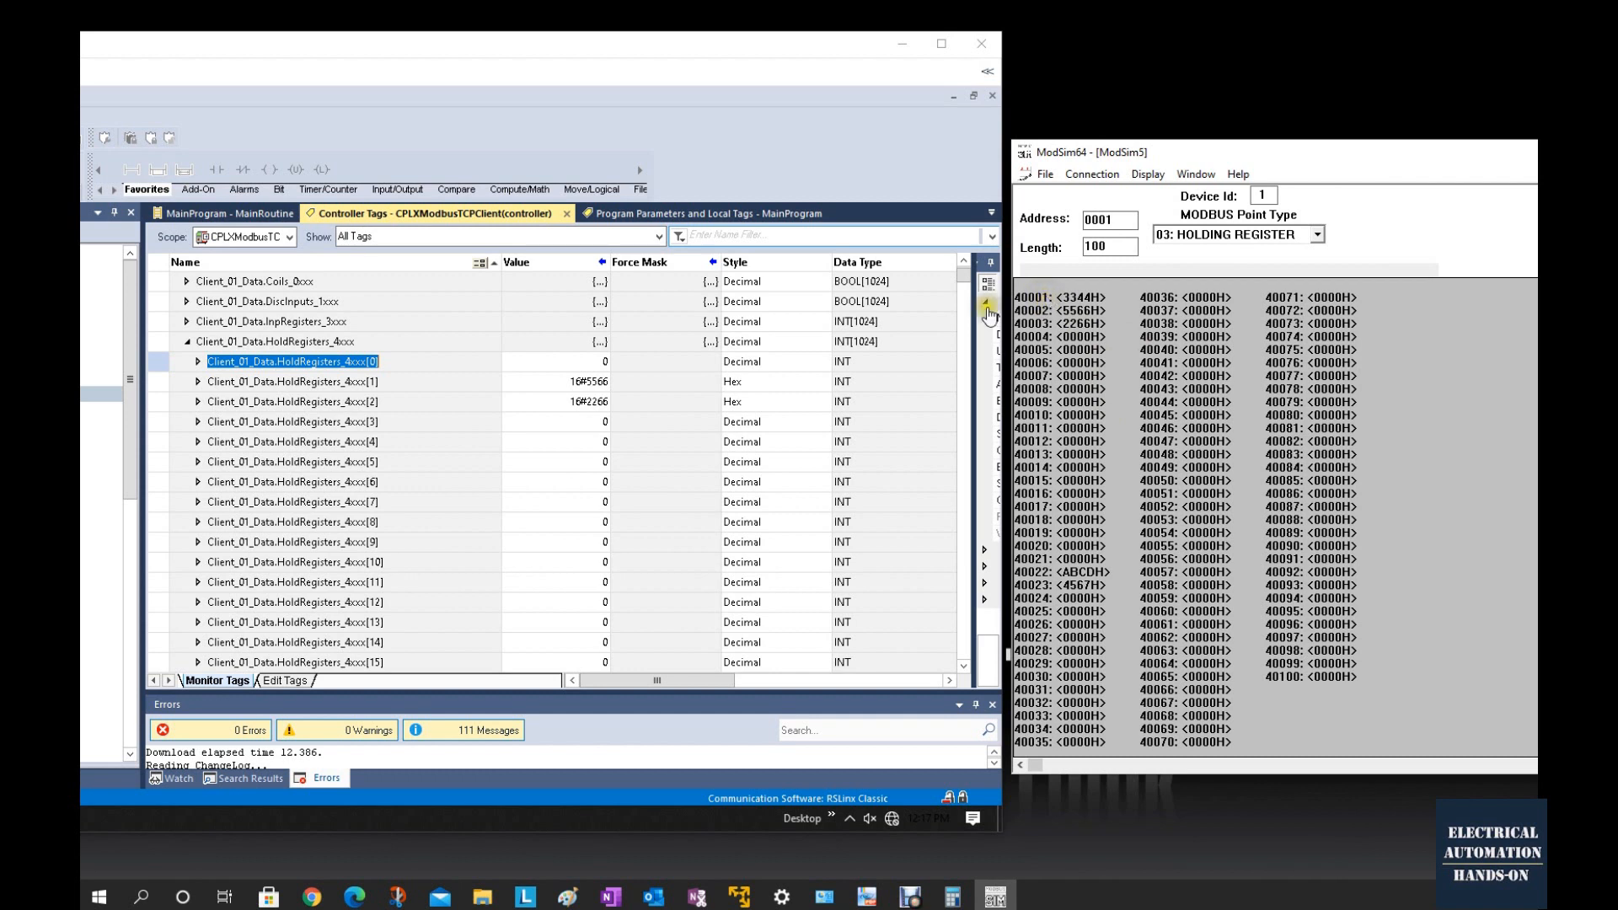
Monitor the Client_01_Transactions tag from the MBTCPClient routine in Logix Designer and set transaction 0's BeginAddress to 0.
{"action": "left_click", "coordinate": [740, 462]}
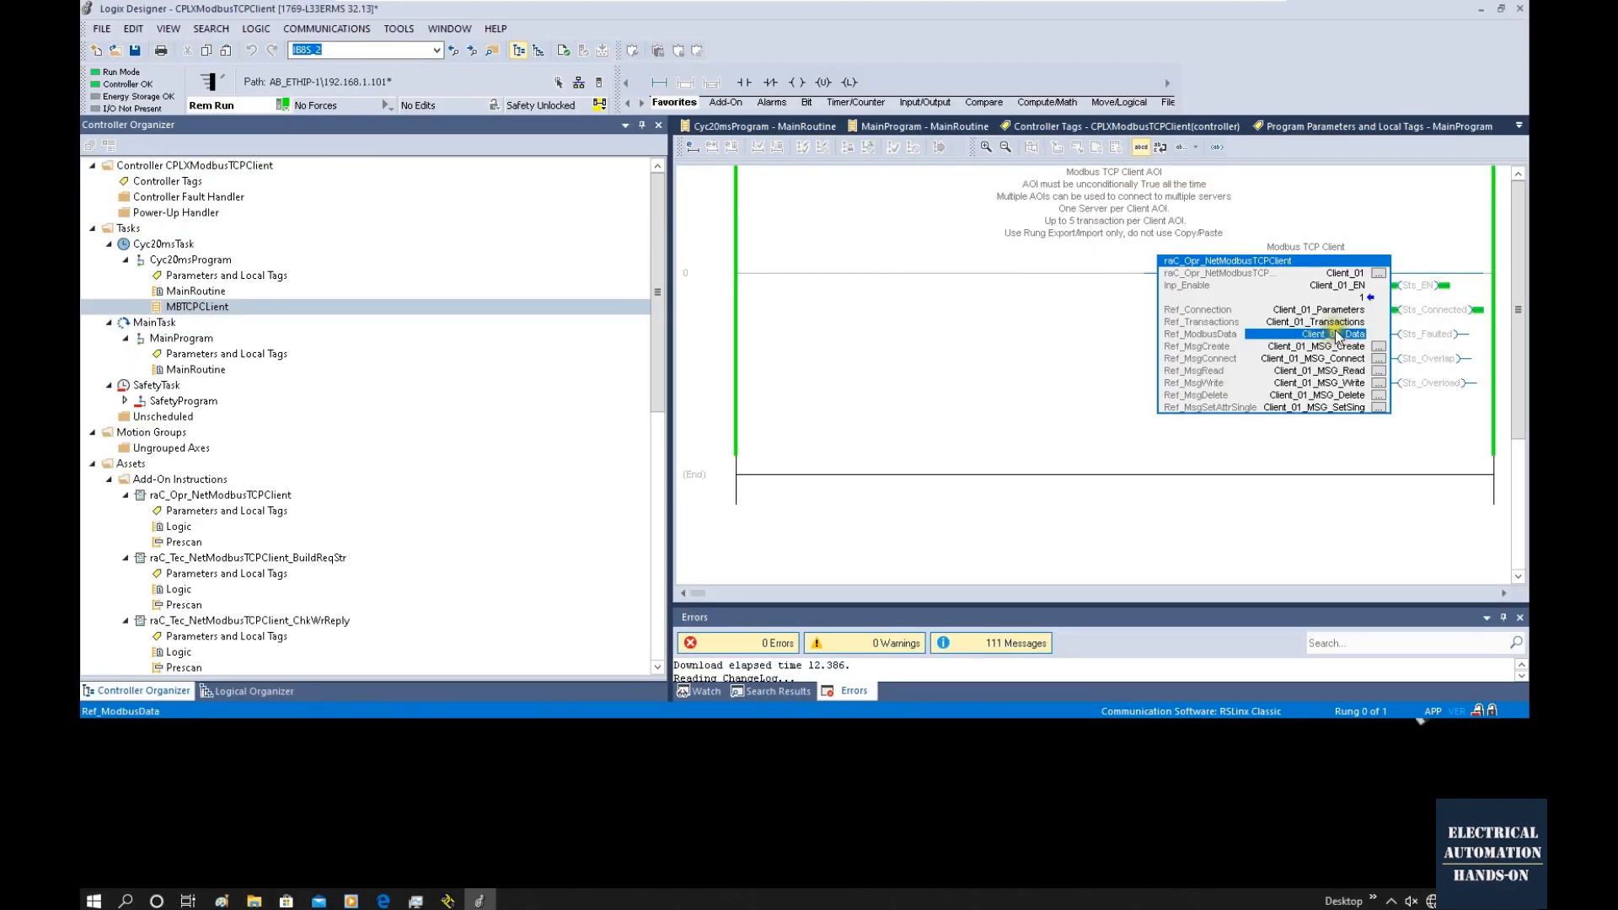
{"action": "left_click", "coordinate": [1332, 323]}
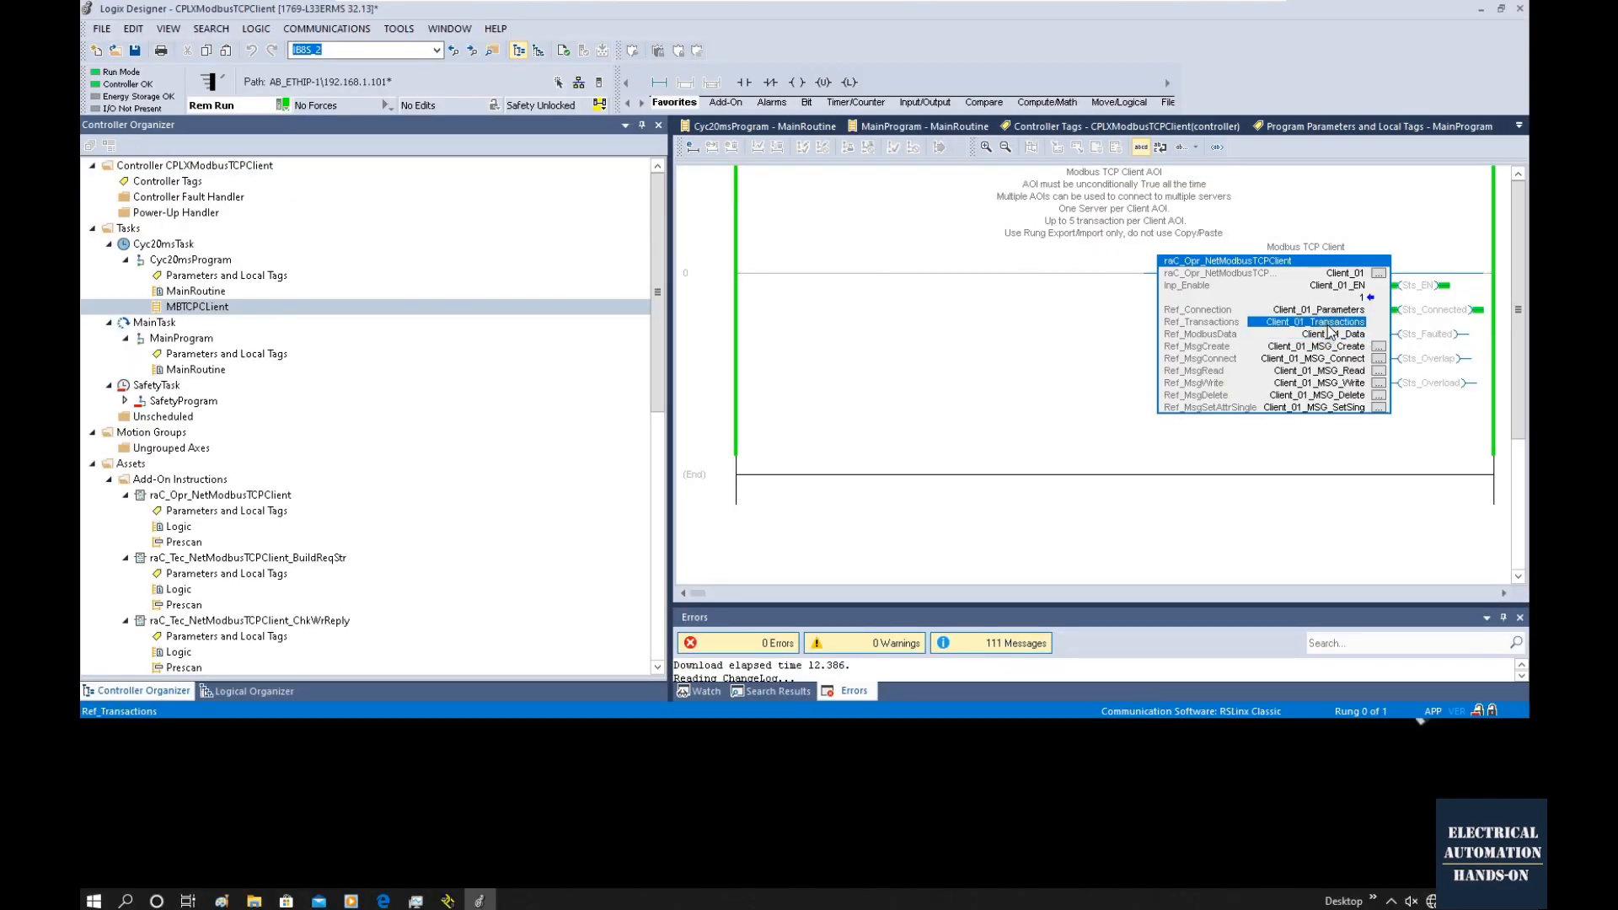
{"action": "right_click", "coordinate": [1334, 330]}
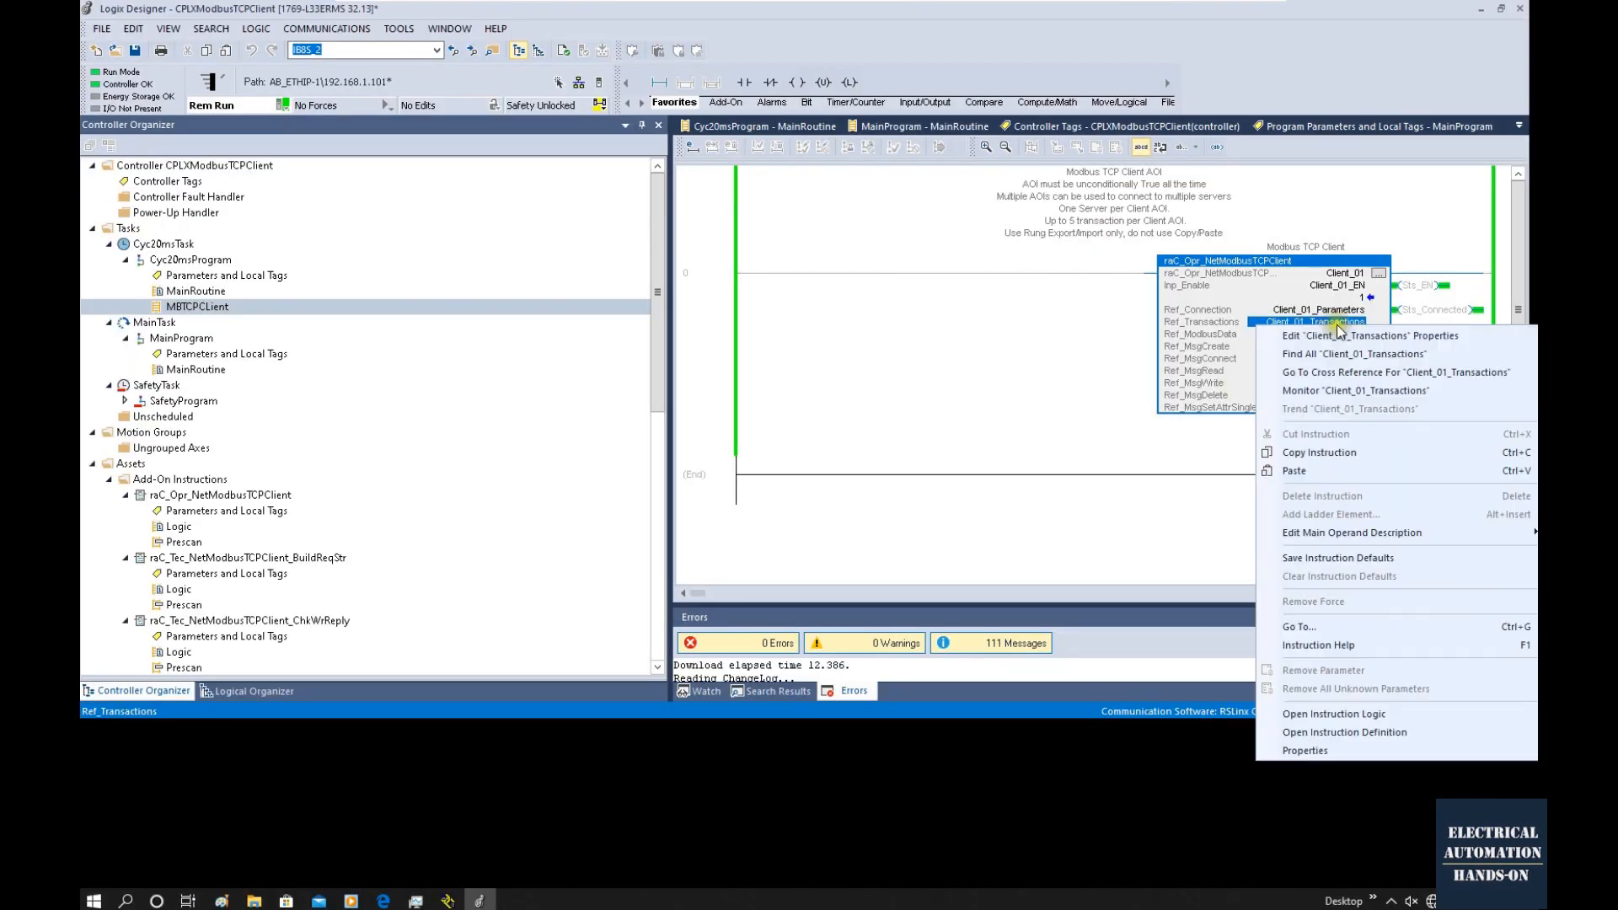
{"action": "left_click", "coordinate": [1391, 392]}
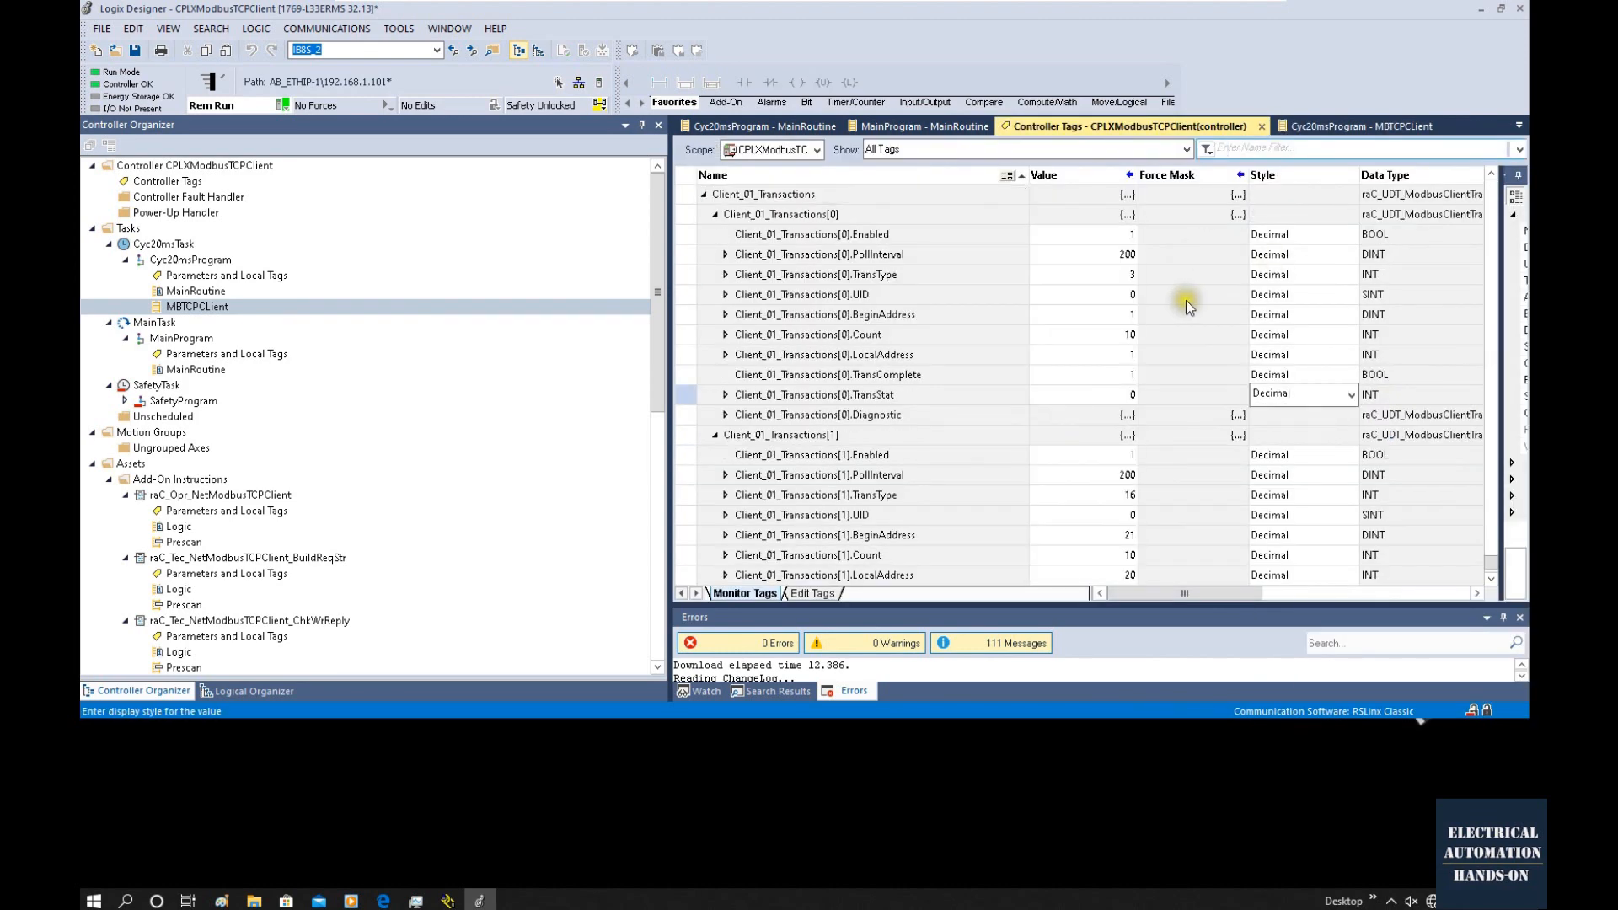
{"action": "left_click", "coordinate": [685, 315]}
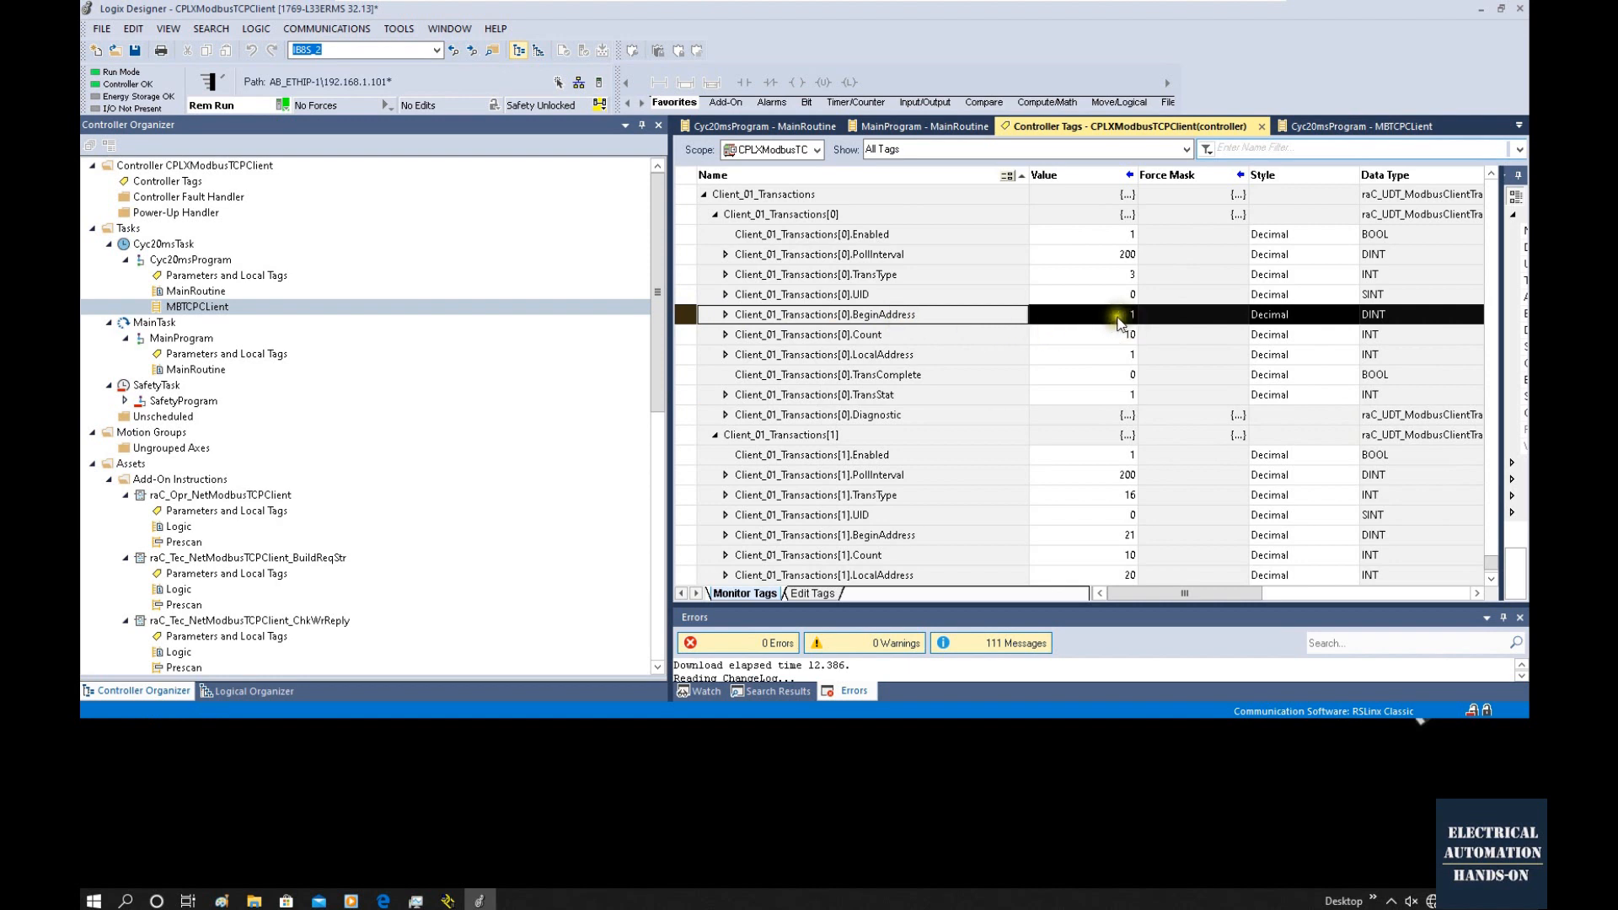
{"action": "left_click", "coordinate": [1105, 321]}
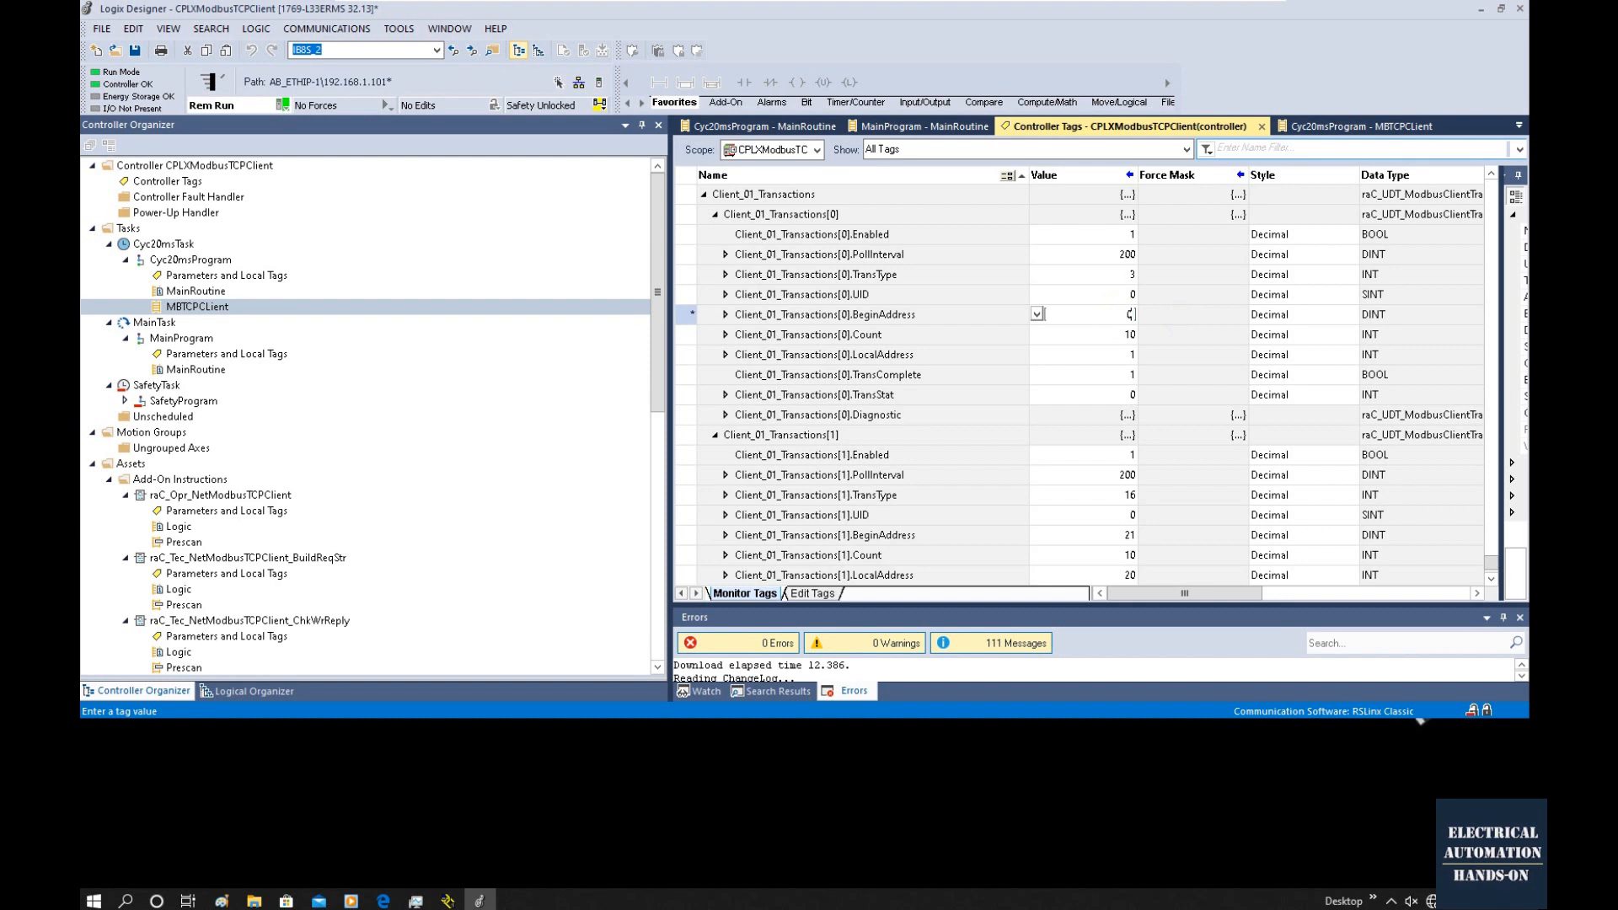
{"action": "key", "text": "Return"}
Set the BeginAddress of Client_01_Transactions[1] to 20.
{"action": "scroll", "coordinate": [1031, 426], "scroll_direction": "up", "scroll_amount": 3}
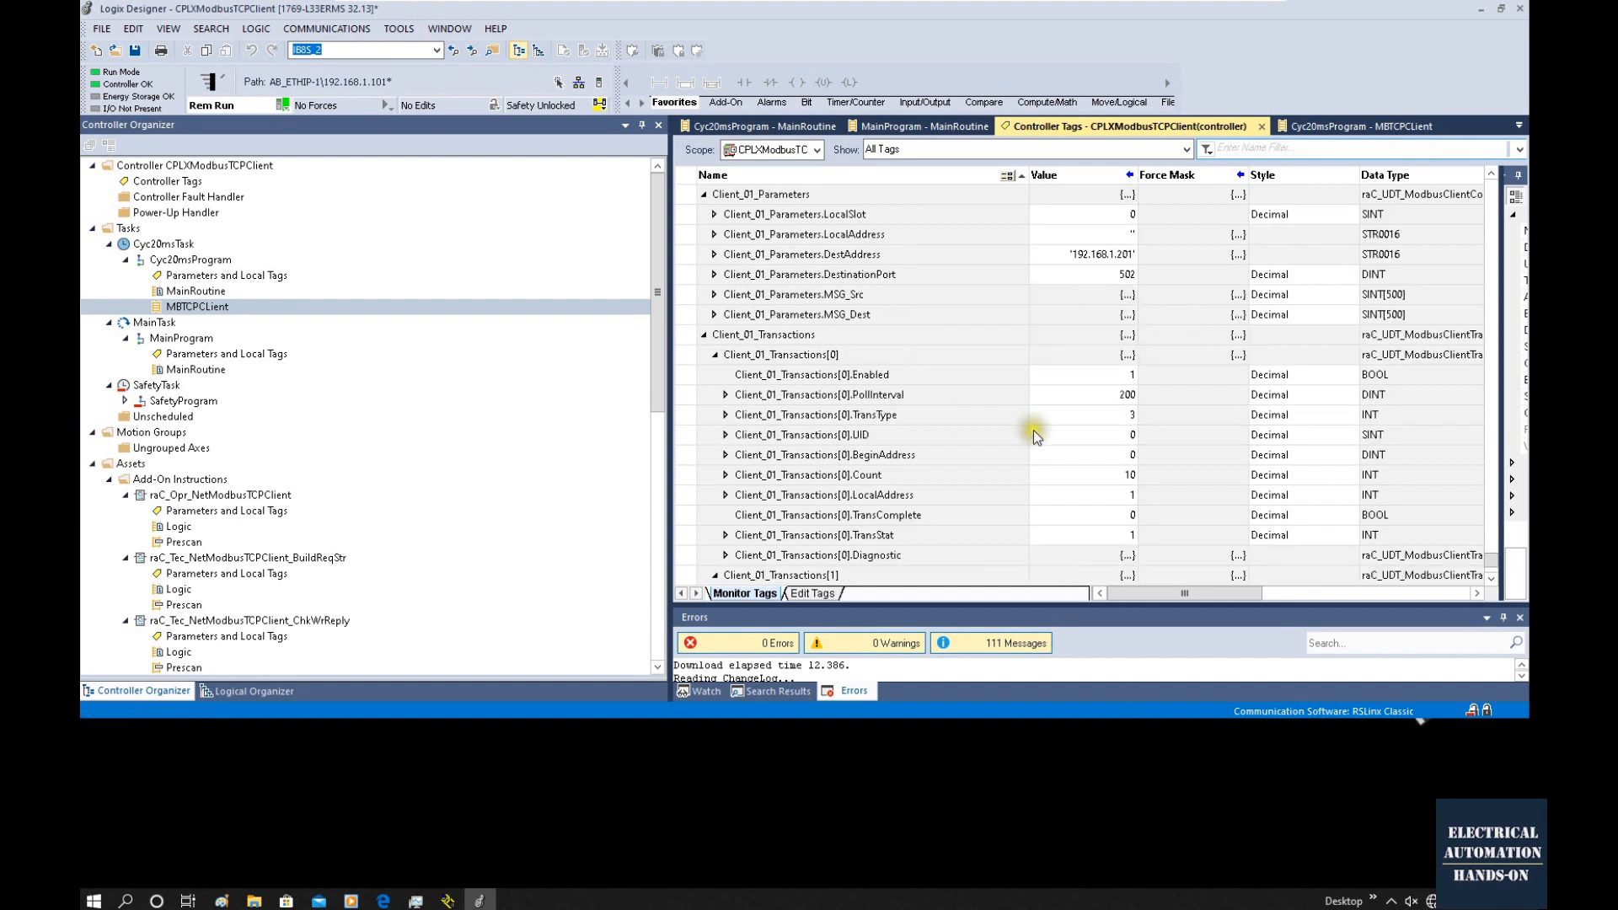
{"action": "scroll", "coordinate": [1036, 447], "scroll_direction": "down", "scroll_amount": 5}
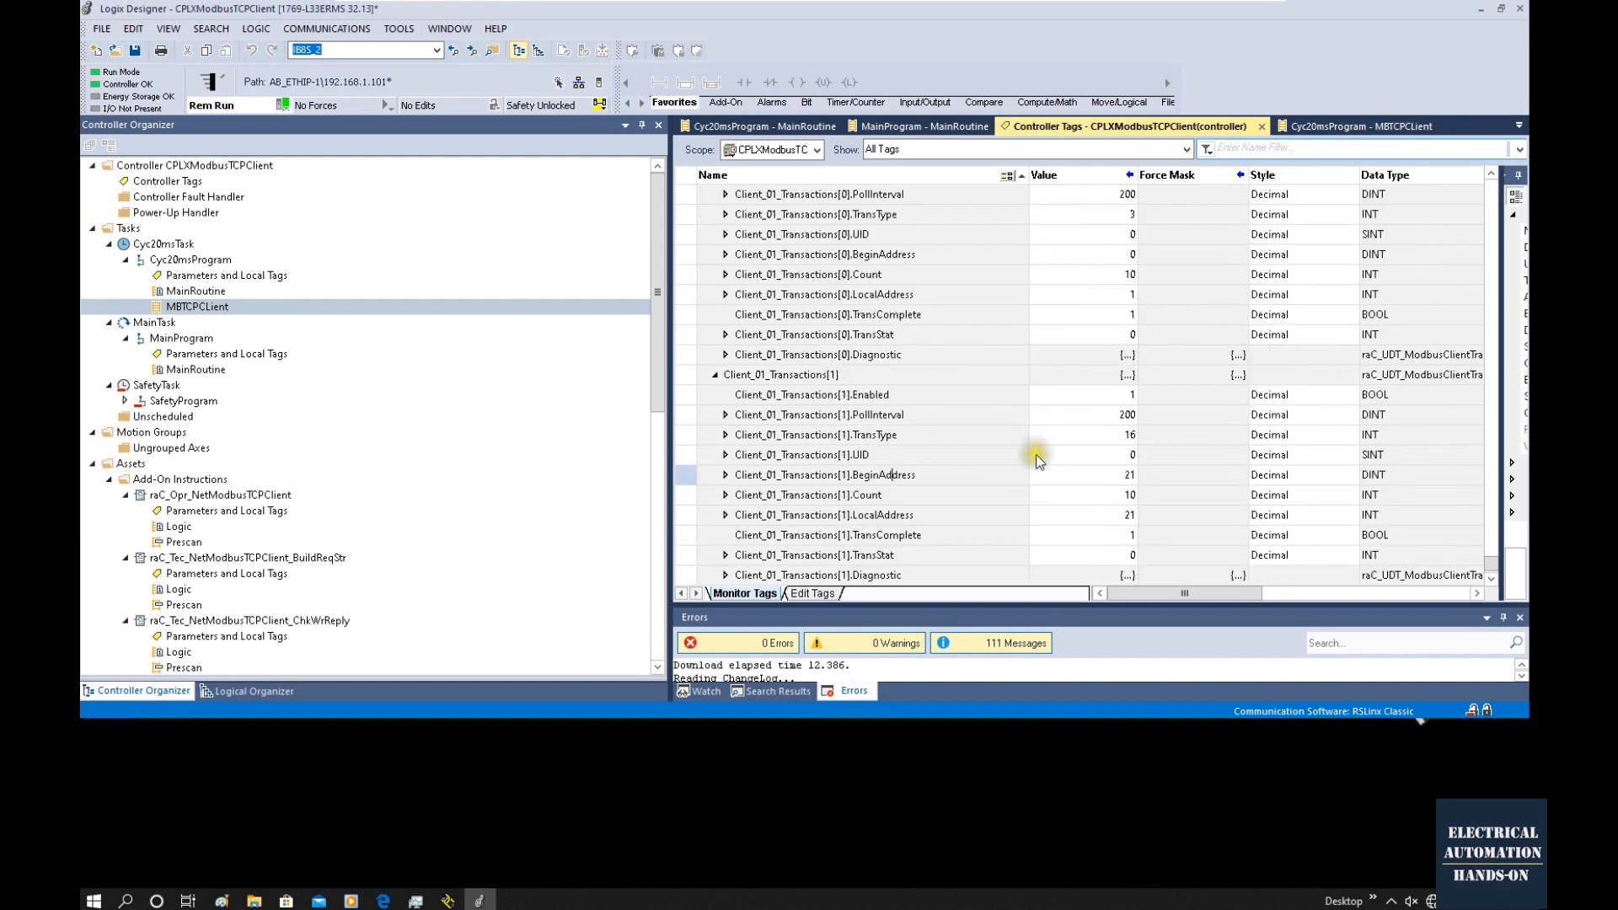
{"action": "left_click", "coordinate": [872, 417]}
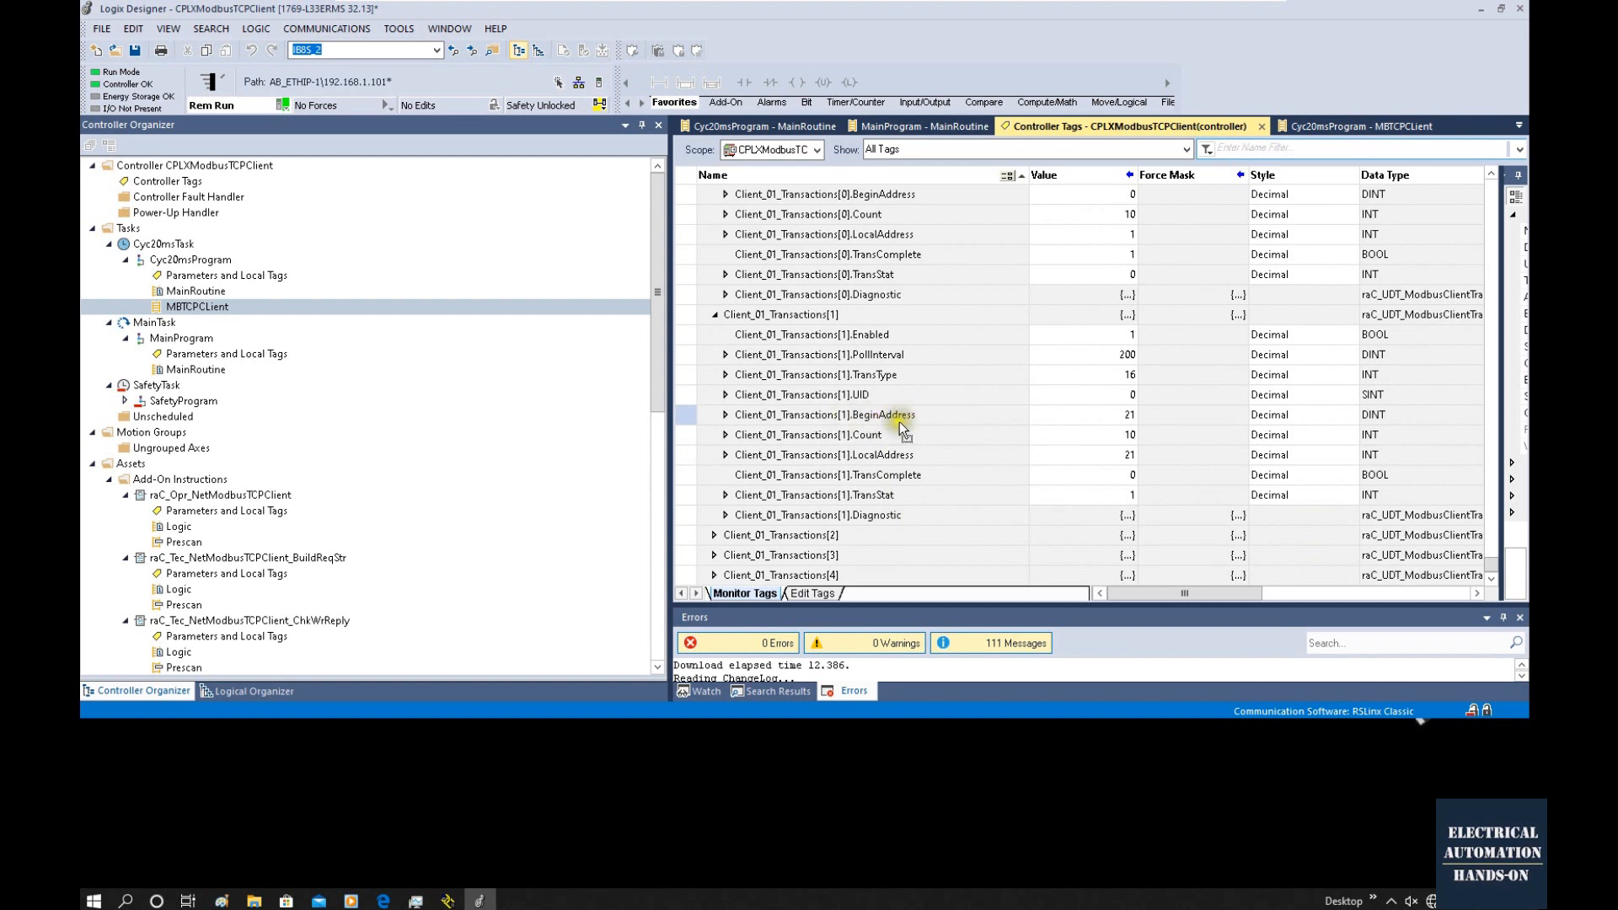
{"action": "left_click", "coordinate": [1096, 414]}
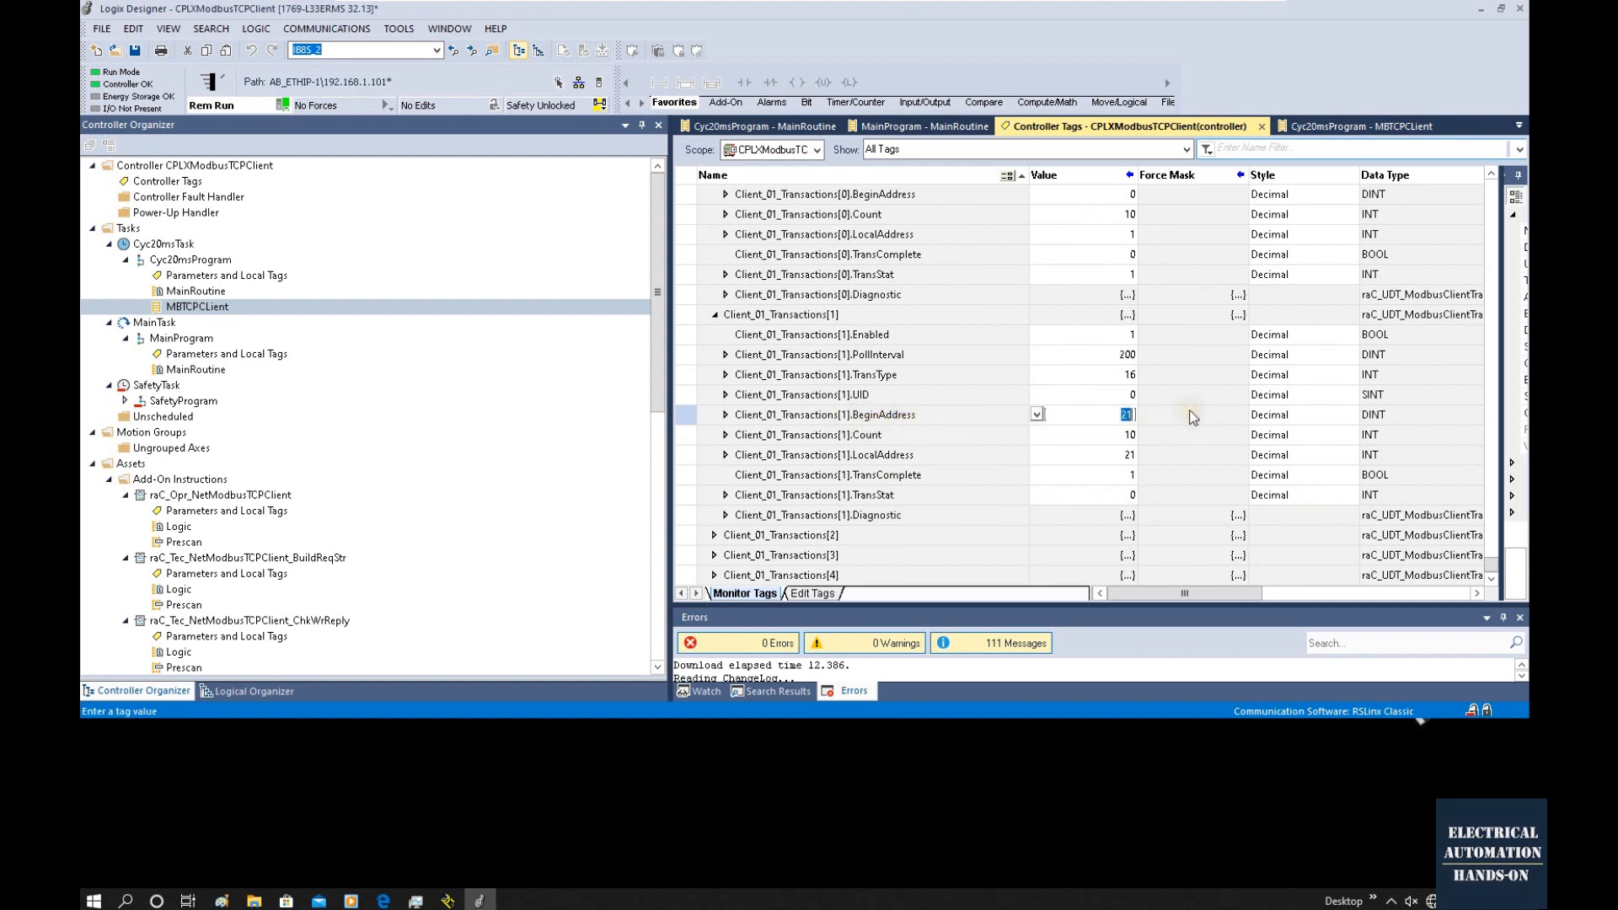
{"action": "key", "text": "Return"}
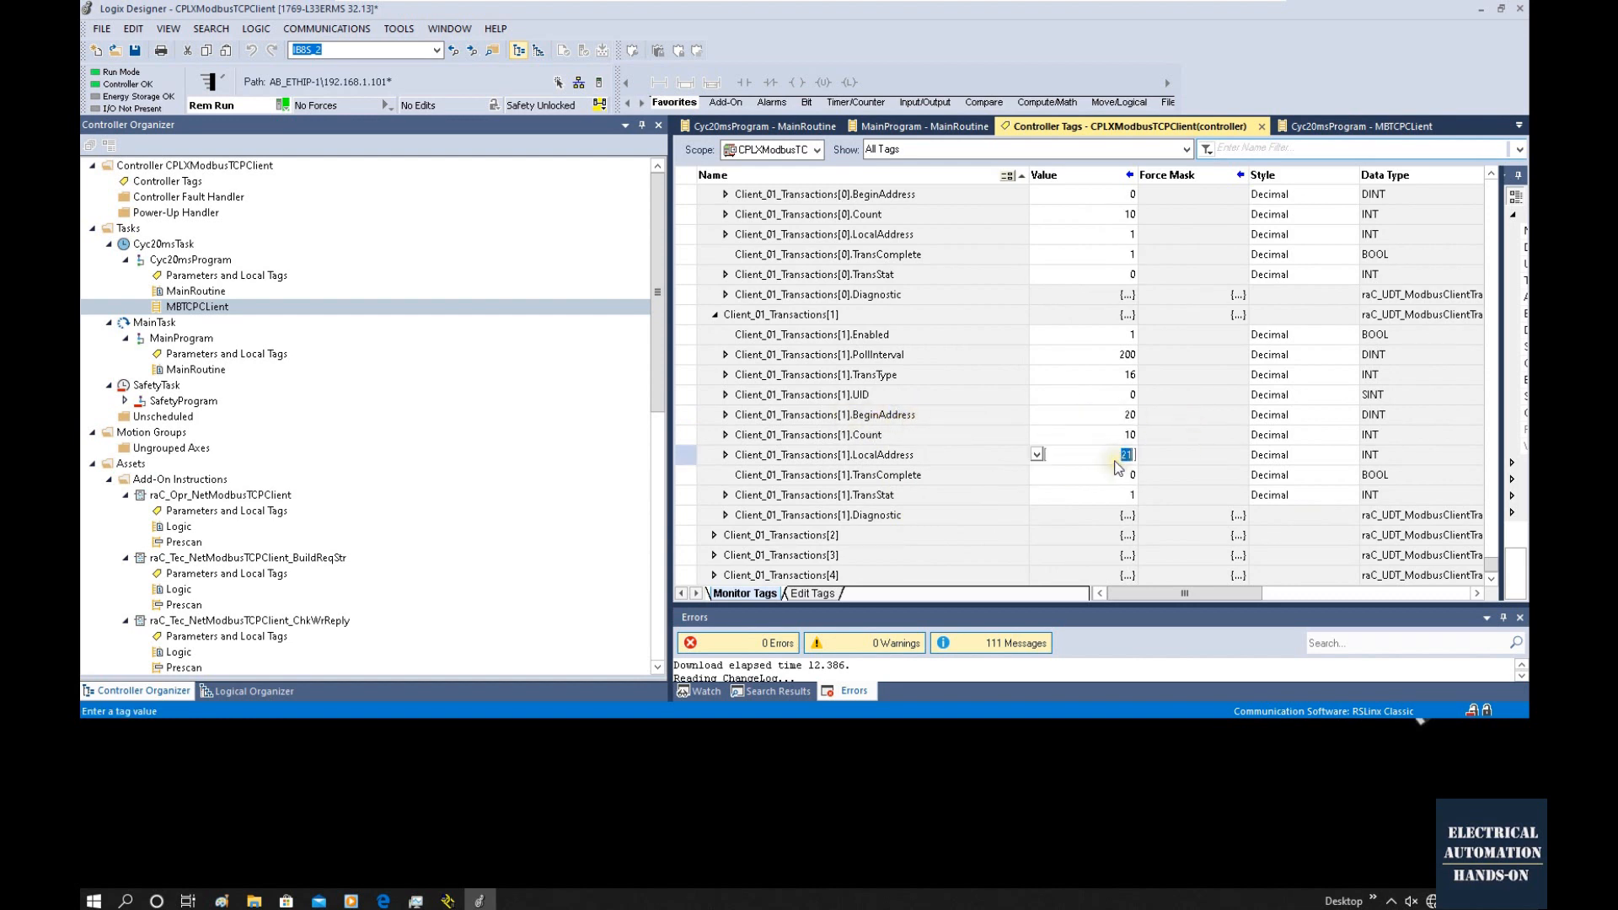
{"action": "left_click", "coordinate": [1185, 433]}
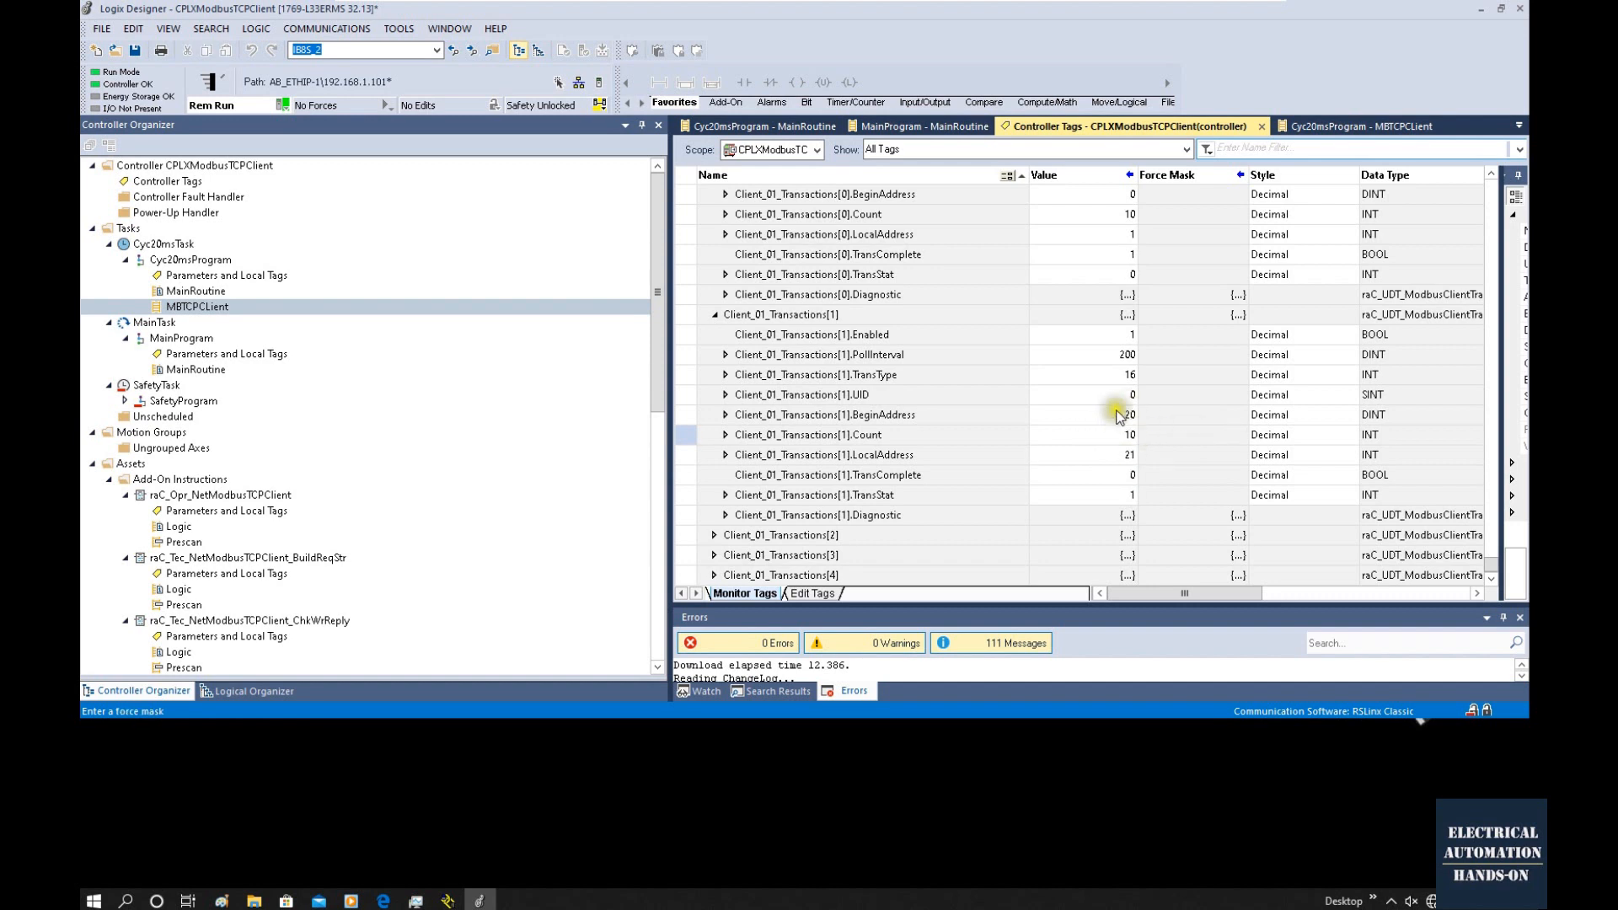
{"action": "scroll", "coordinate": [1186, 443], "scroll_direction": "up", "scroll_amount": 2}
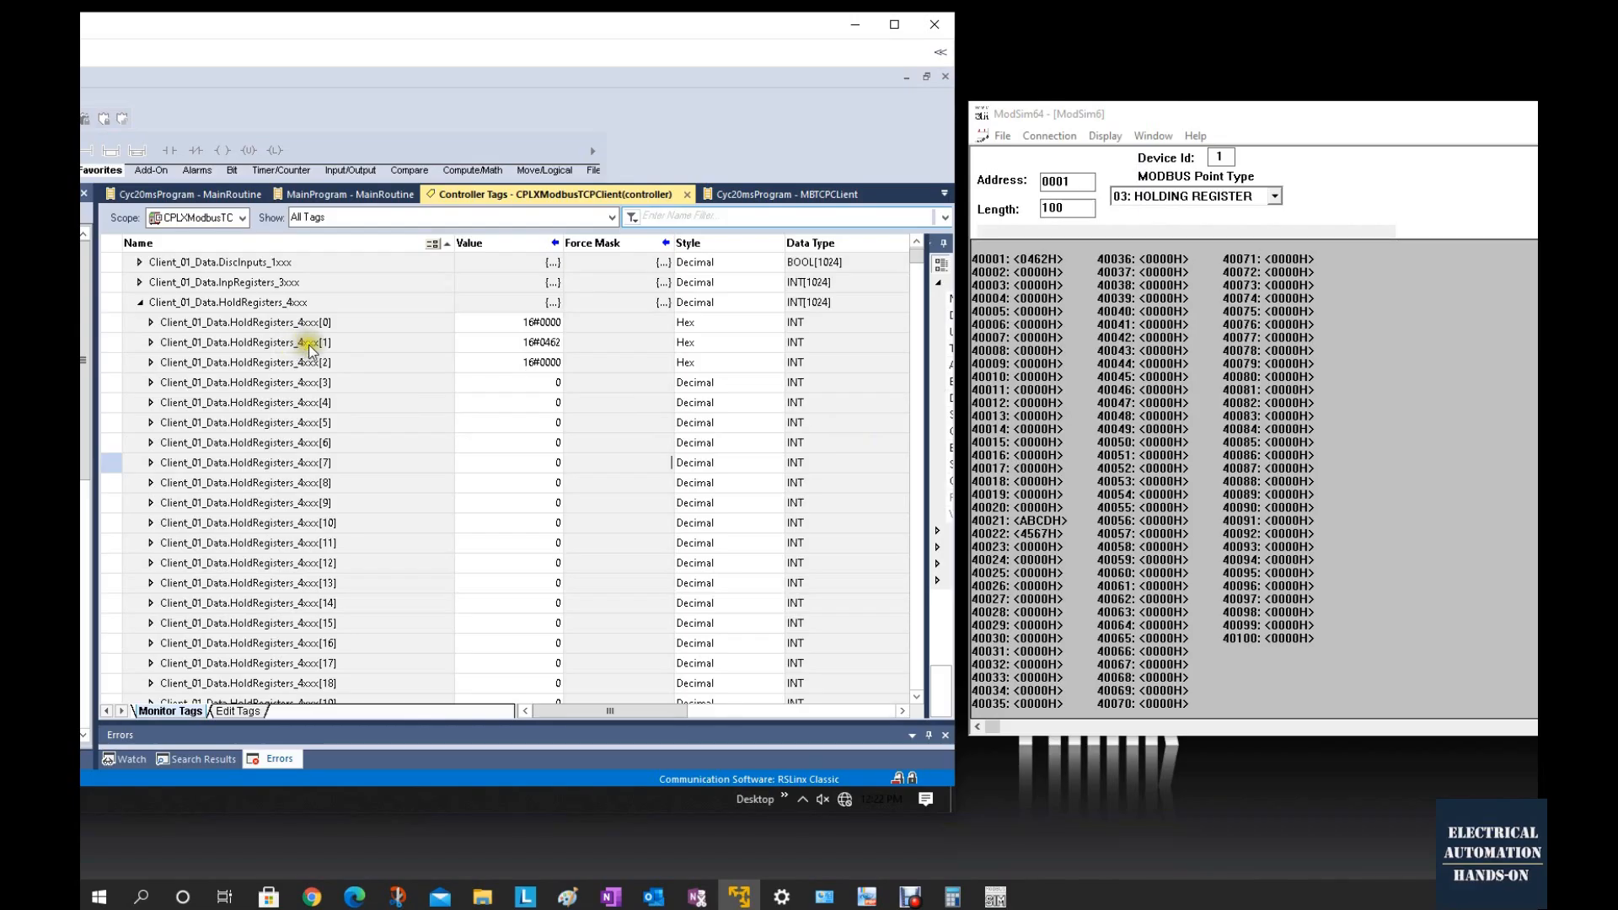
Check HoldRegisters_4xxx[1] against simulator register 40001, and write the hex value 7788 to 40001 in ModSim64.
{"action": "left_click", "coordinate": [318, 347]}
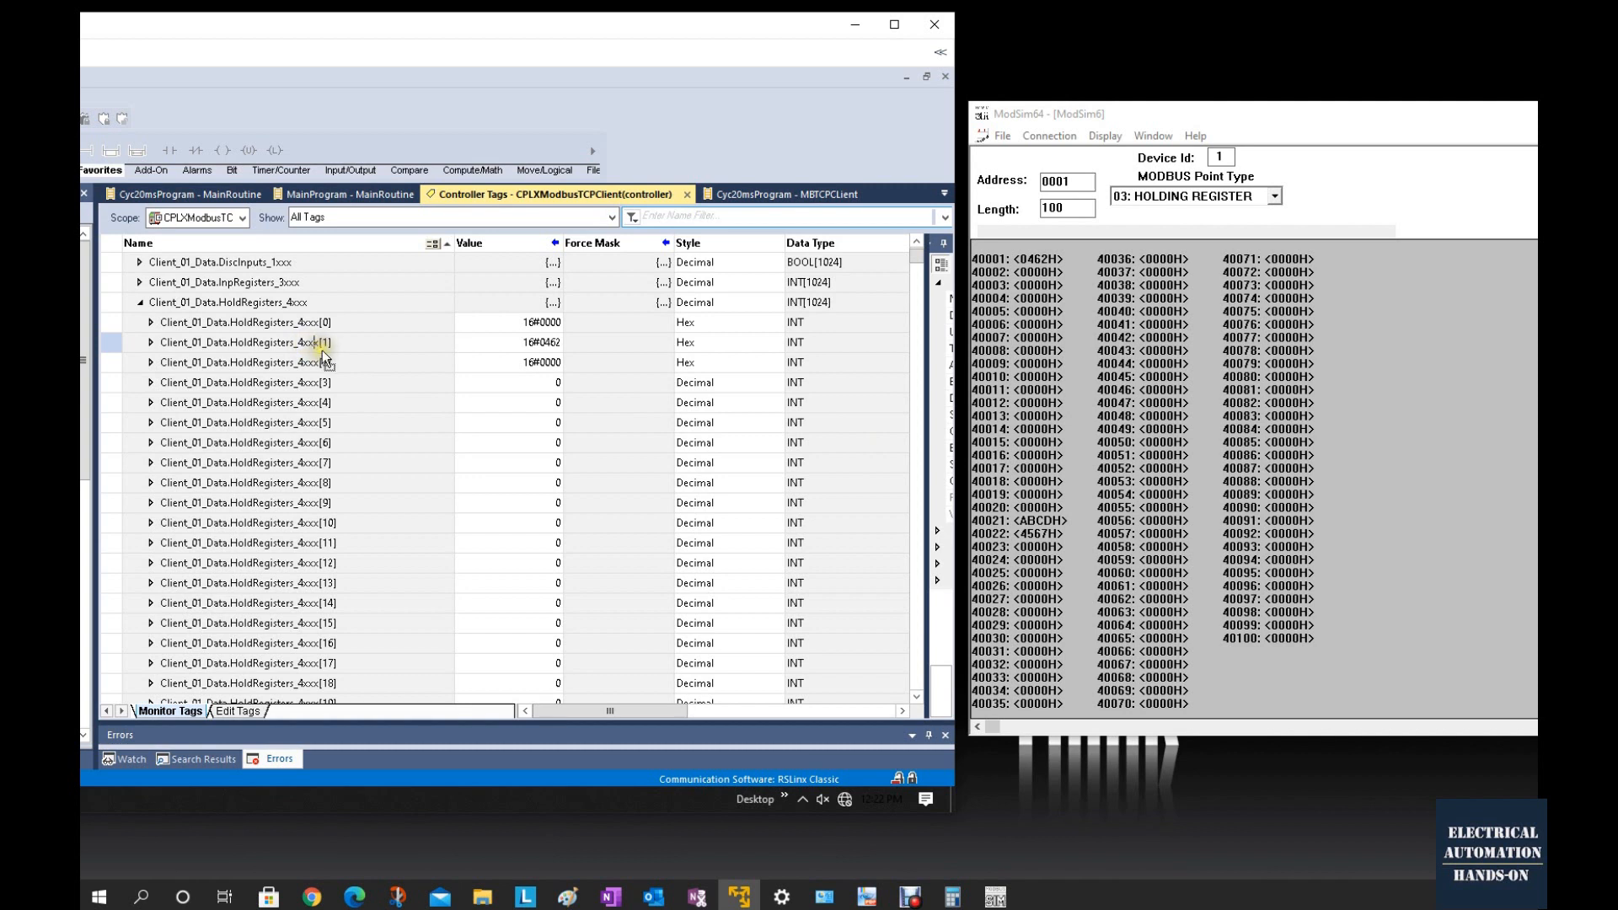
{"action": "left_click", "coordinate": [580, 378]}
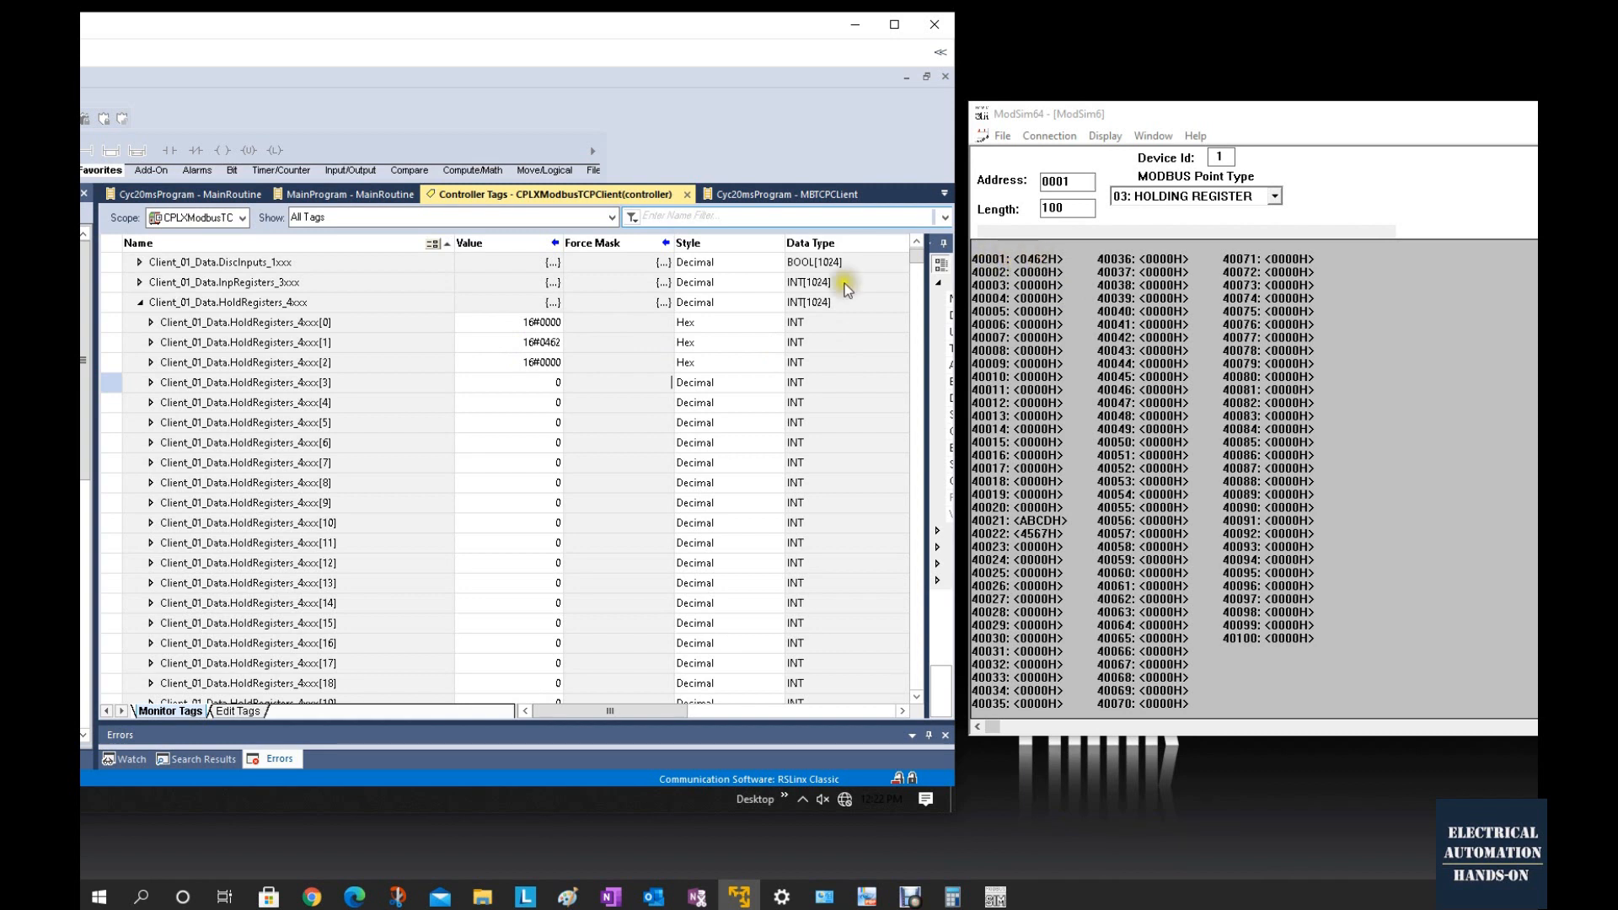
{"action": "left_click", "coordinate": [322, 342]}
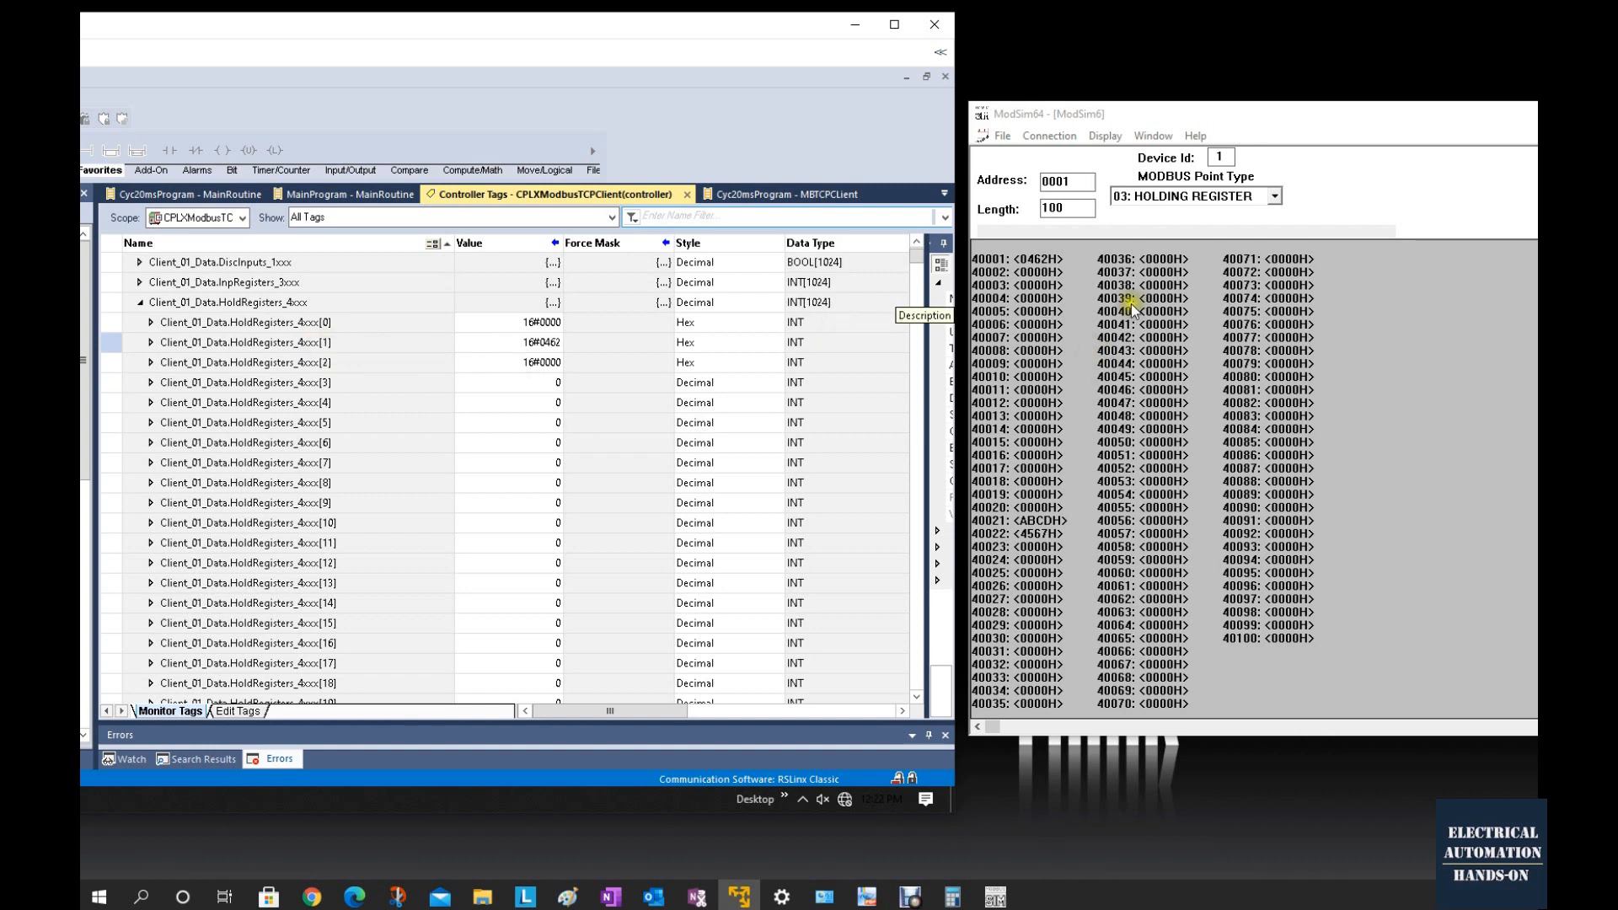
{"action": "left_click", "coordinate": [1043, 260]}
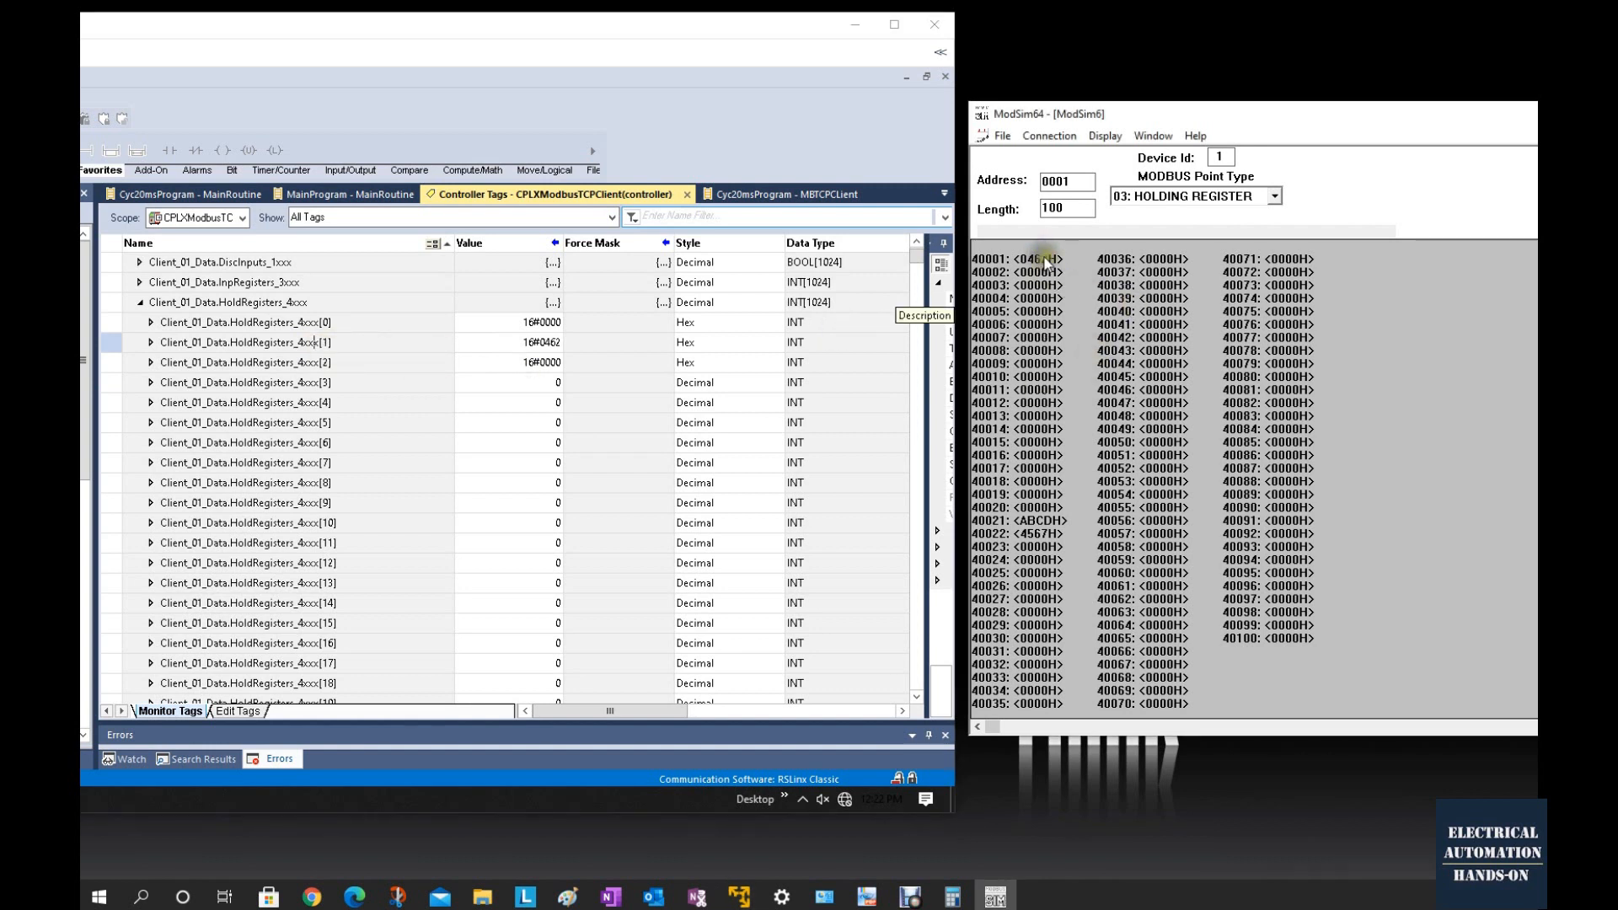
{"action": "double_click", "coordinate": [1043, 259]}
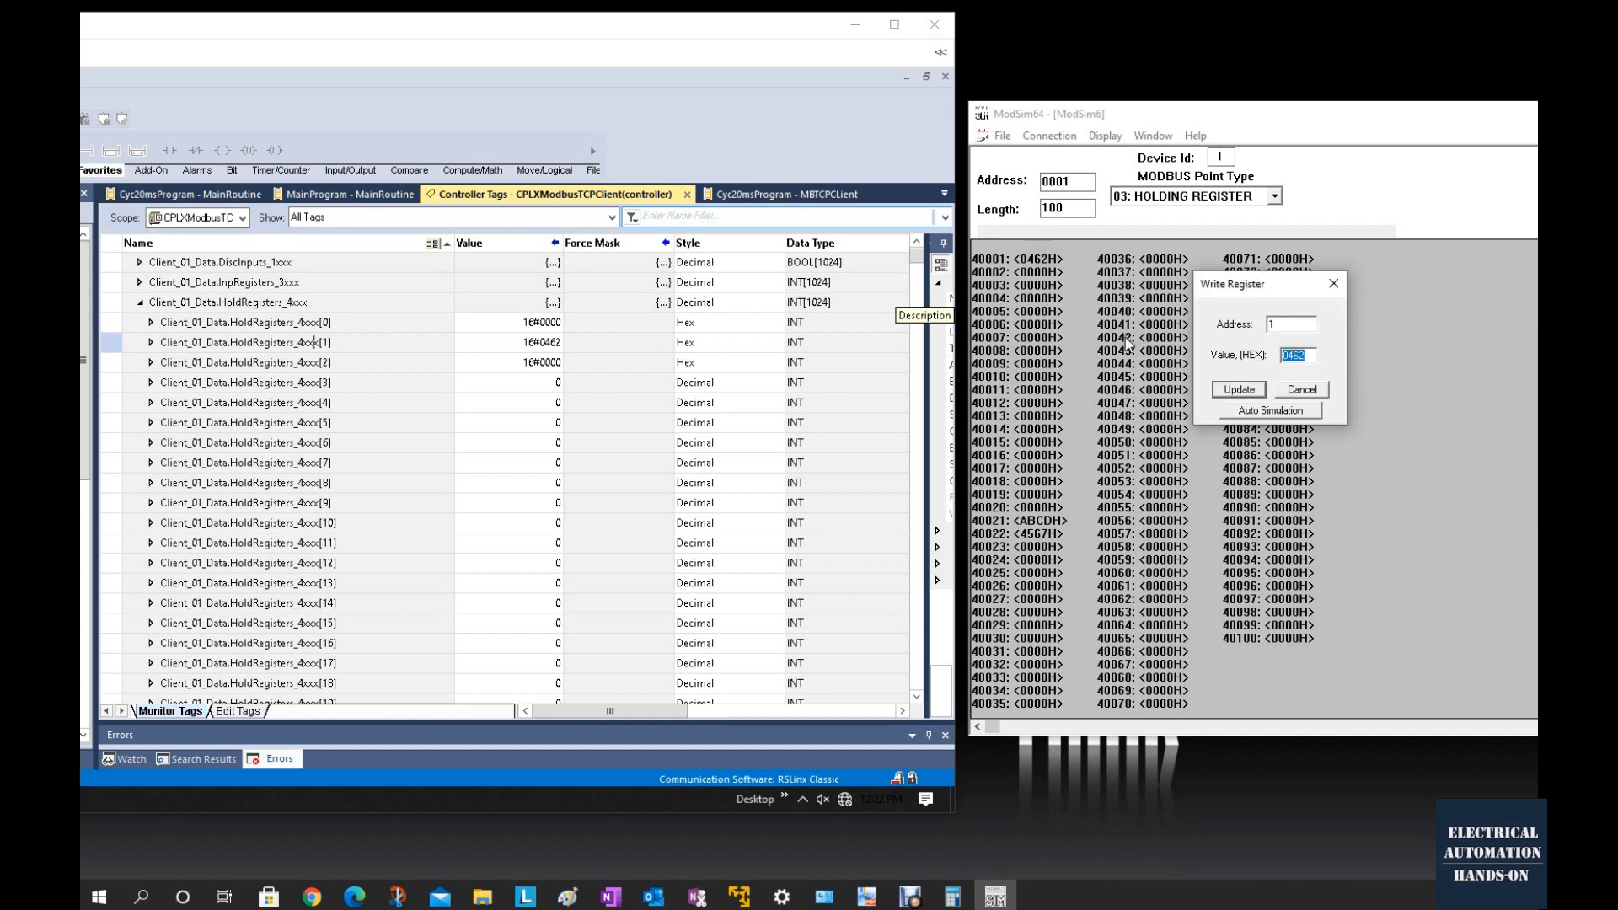
{"action": "type", "text": "7788"}
{"action": "key", "text": "Return"}
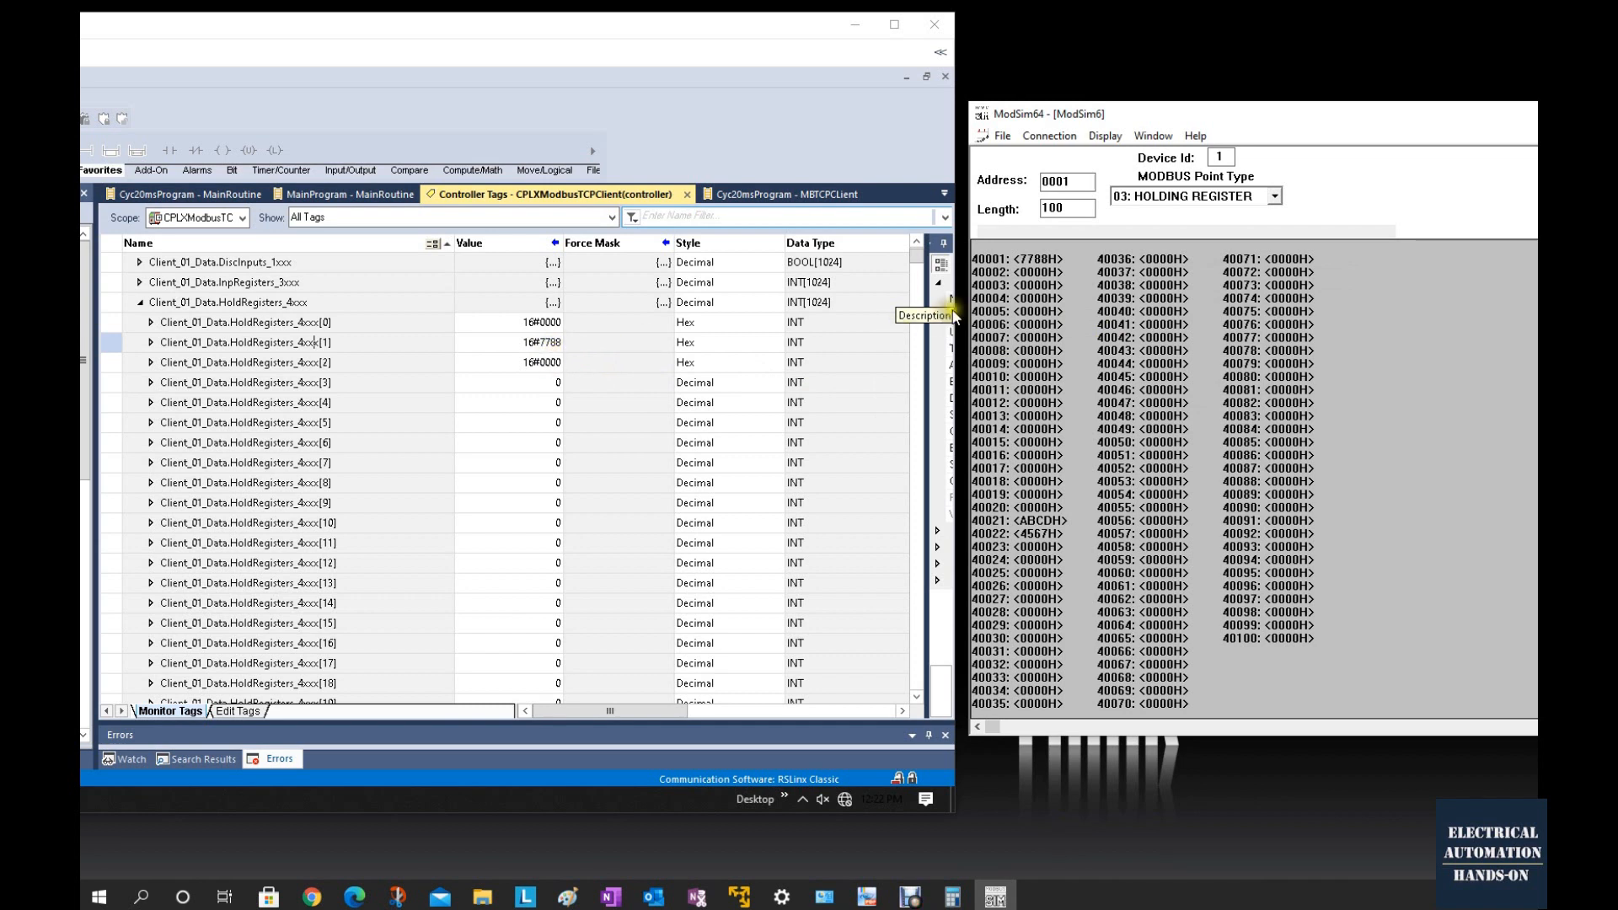
Dismiss the register 40002 write, replace the simulator document with a new one, and set its start address to 1.
{"action": "double_click", "coordinate": [1040, 272]}
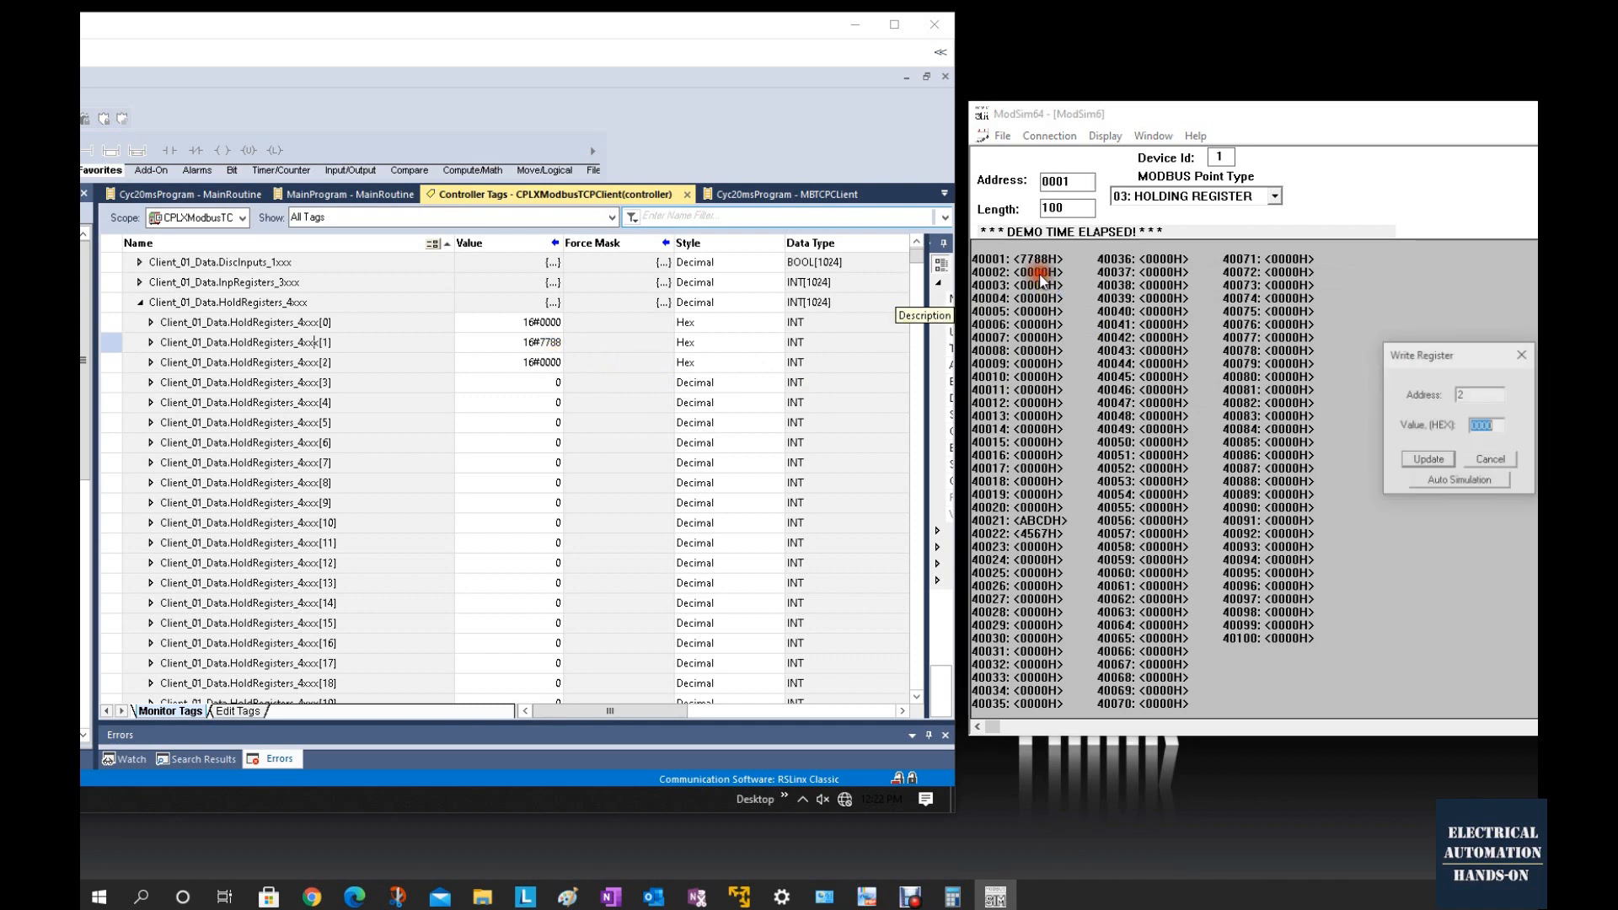
{"action": "left_click", "coordinate": [1523, 354]}
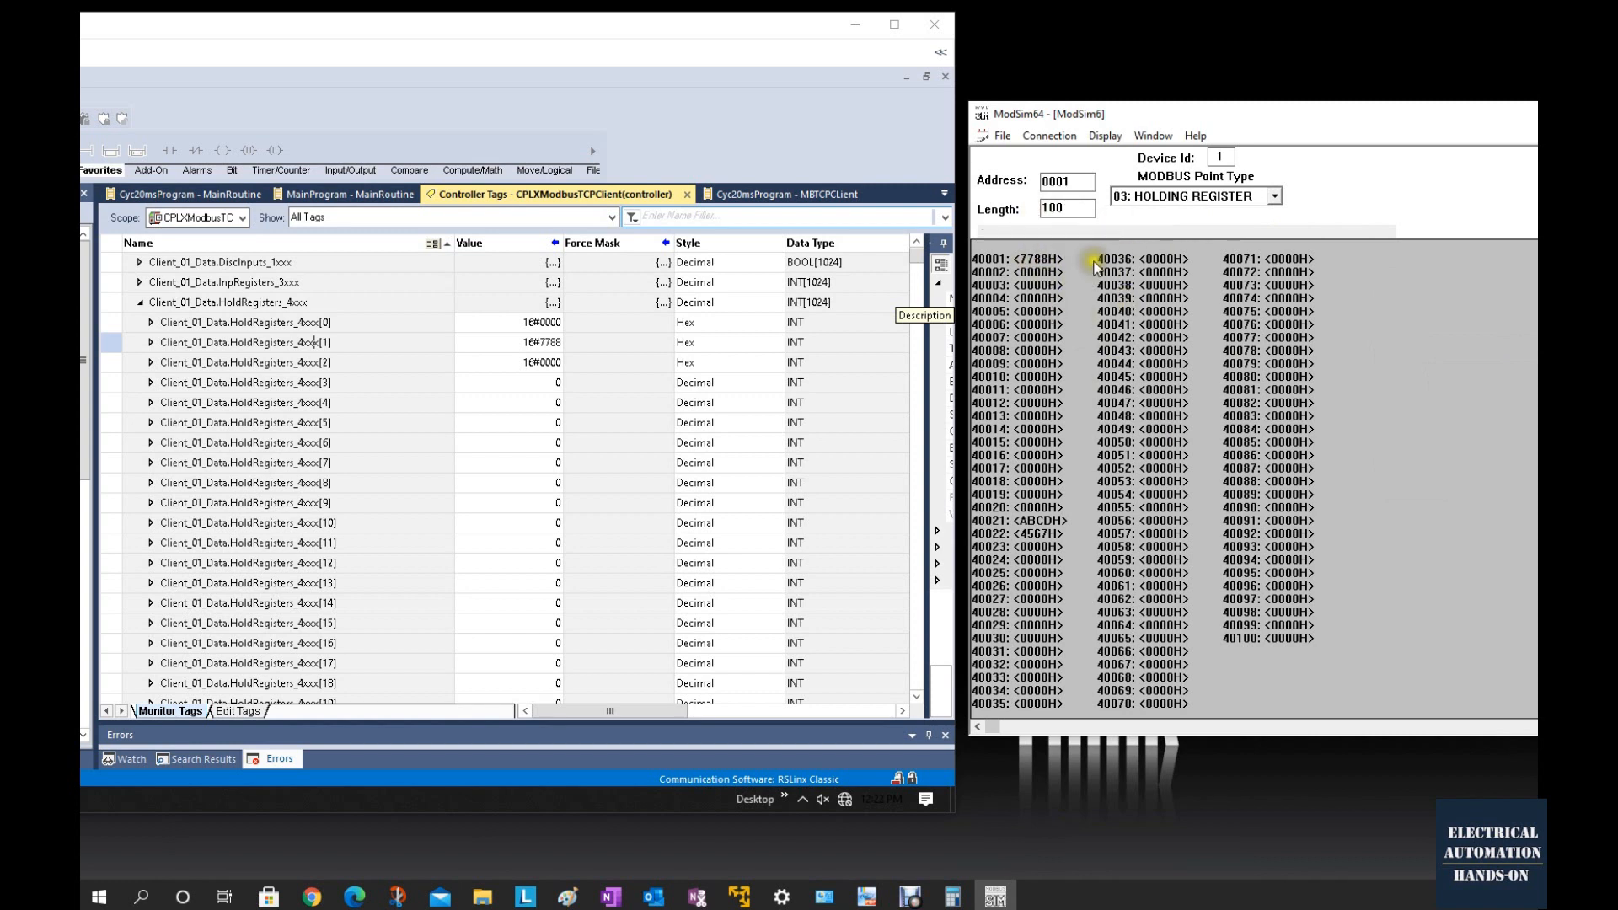
{"action": "left_click", "coordinate": [1002, 136]}
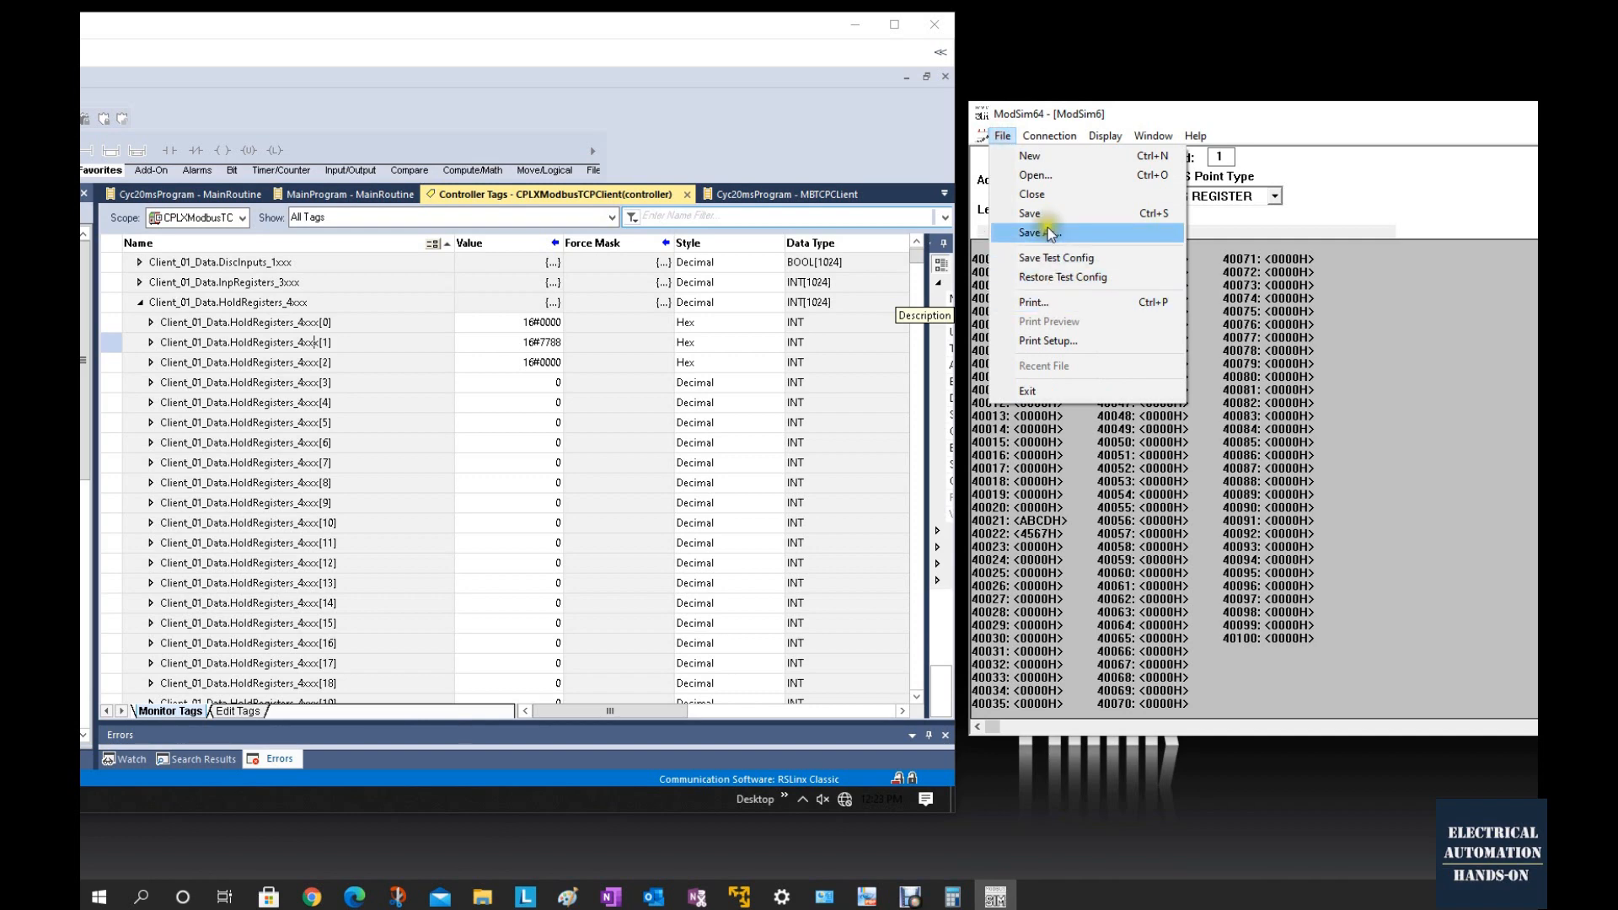
{"action": "left_click", "coordinate": [1032, 194]}
{"action": "left_click", "coordinate": [984, 136]}
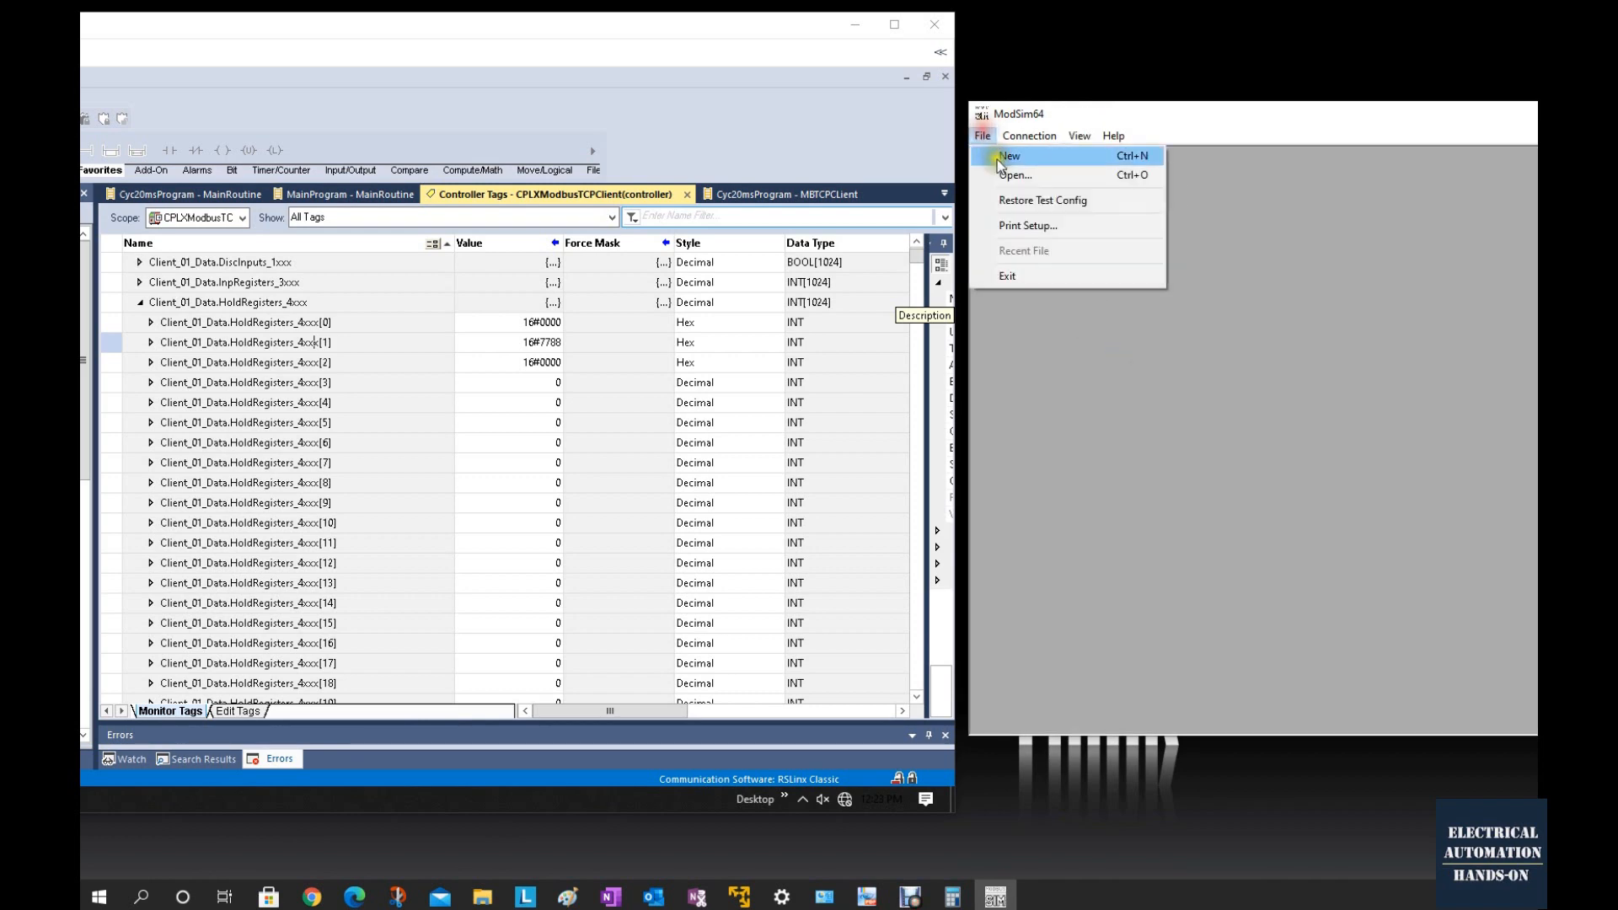
{"action": "left_click", "coordinate": [996, 152]}
{"action": "double_click", "coordinate": [1206, 309]}
{"action": "left_click", "coordinate": [1048, 136]}
{"action": "mouse_move", "coordinate": [1095, 156]}
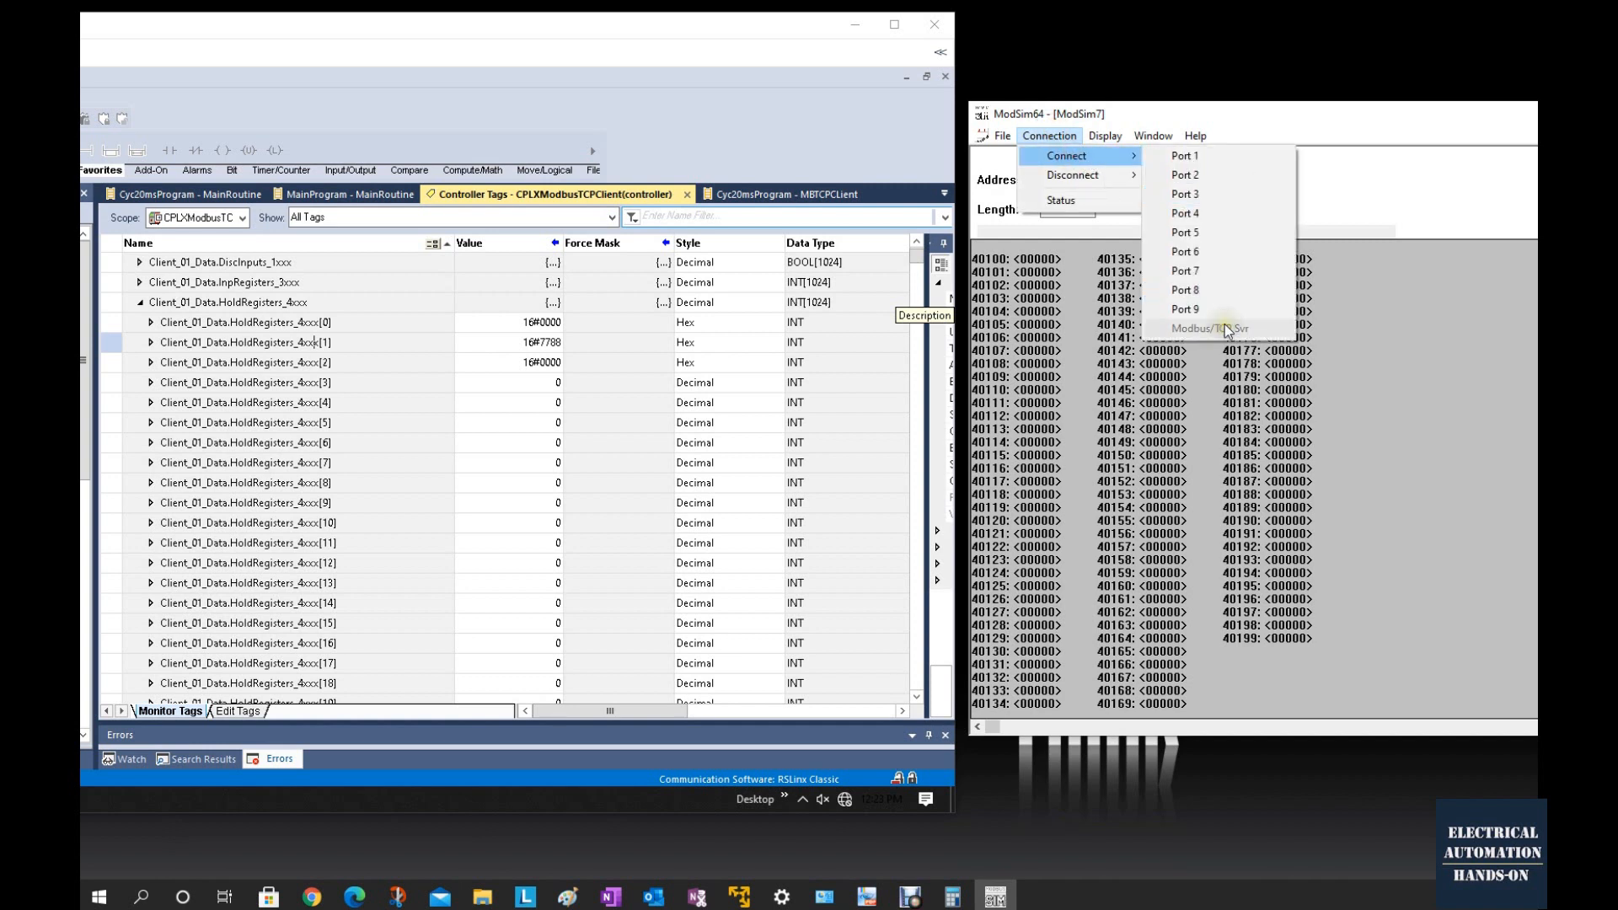
{"action": "left_click", "coordinate": [1402, 366]}
{"action": "left_click_drag", "start_coordinate": [1075, 183], "coordinate": [985, 172]}
{"action": "type", "text": "1"}
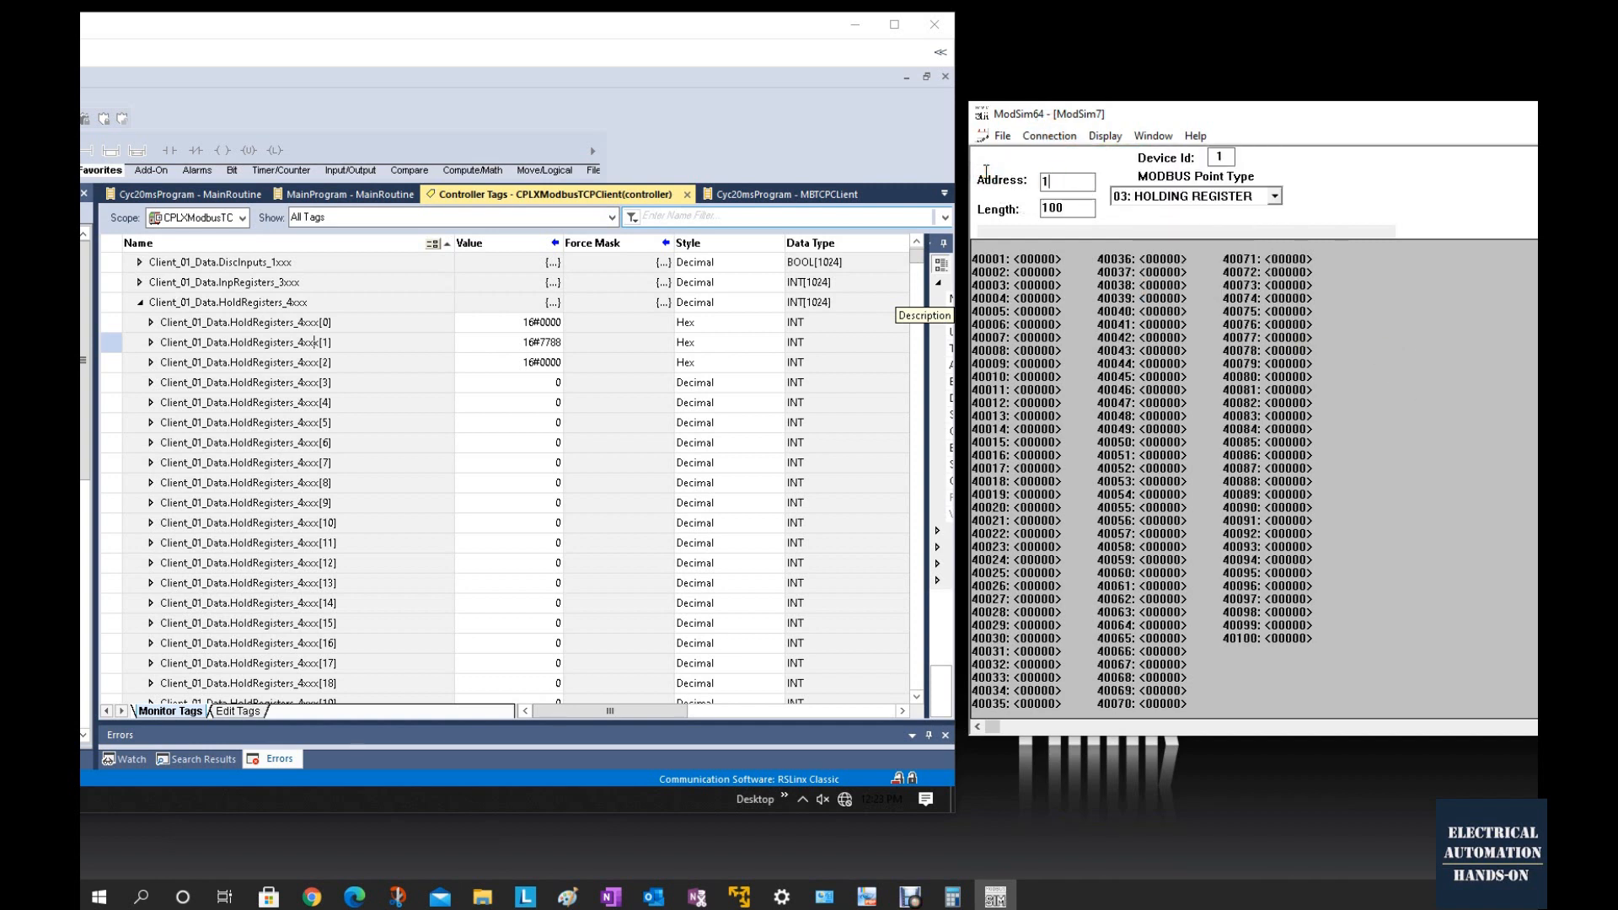
{"action": "left_click", "coordinate": [1227, 359]}
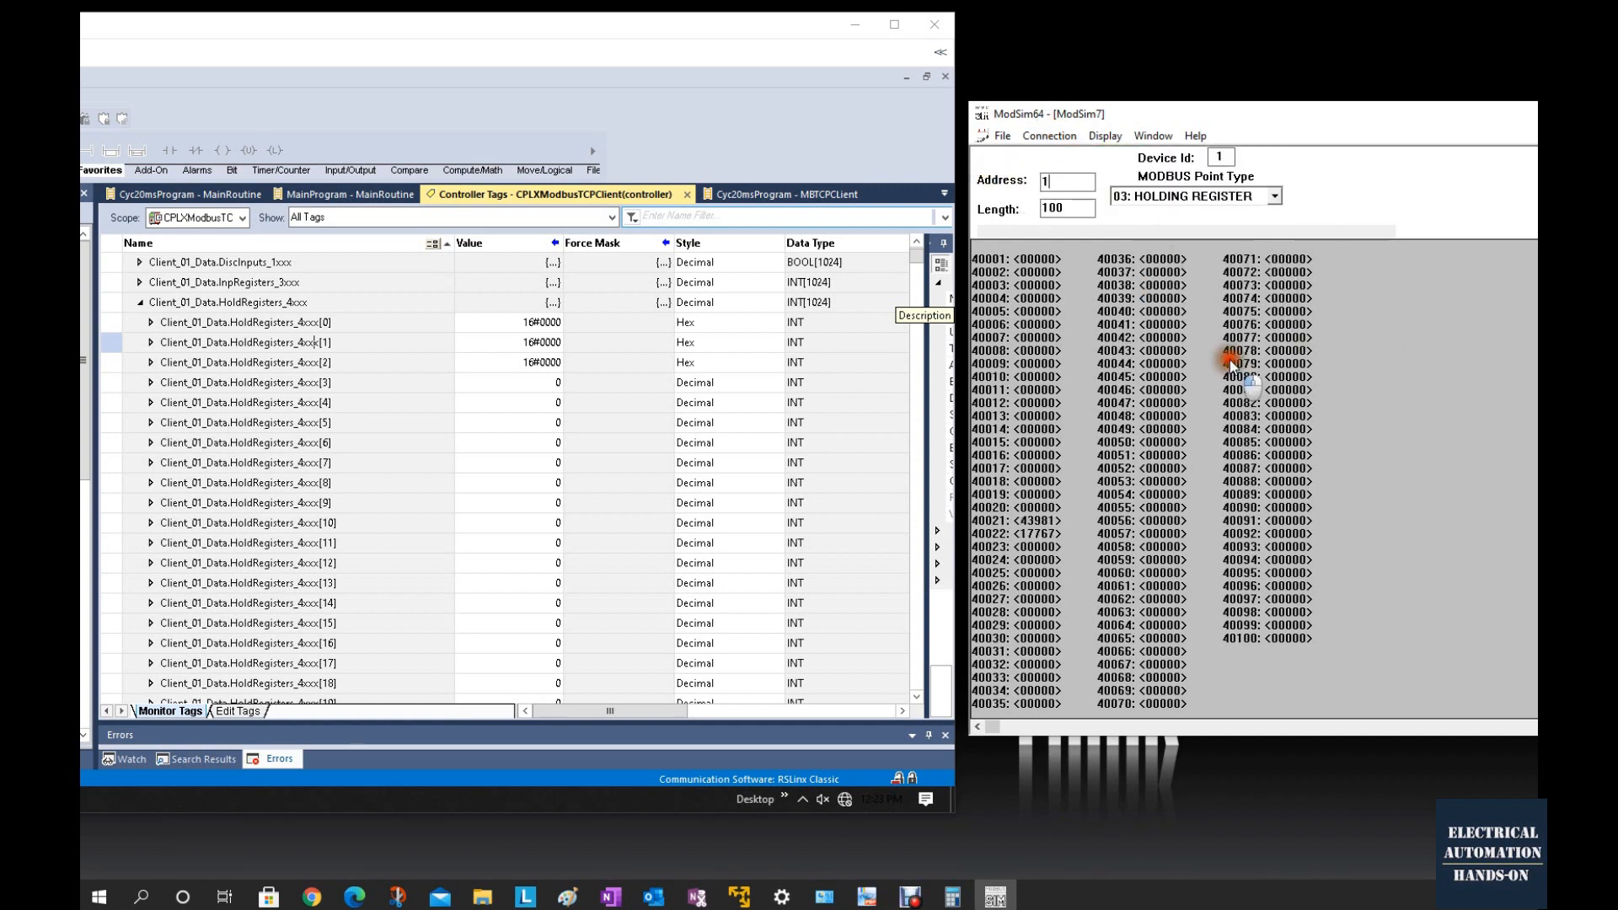
Write the decimal value 7788 to holding register 40001 in the new simulator document.
{"action": "double_click", "coordinate": [1034, 267]}
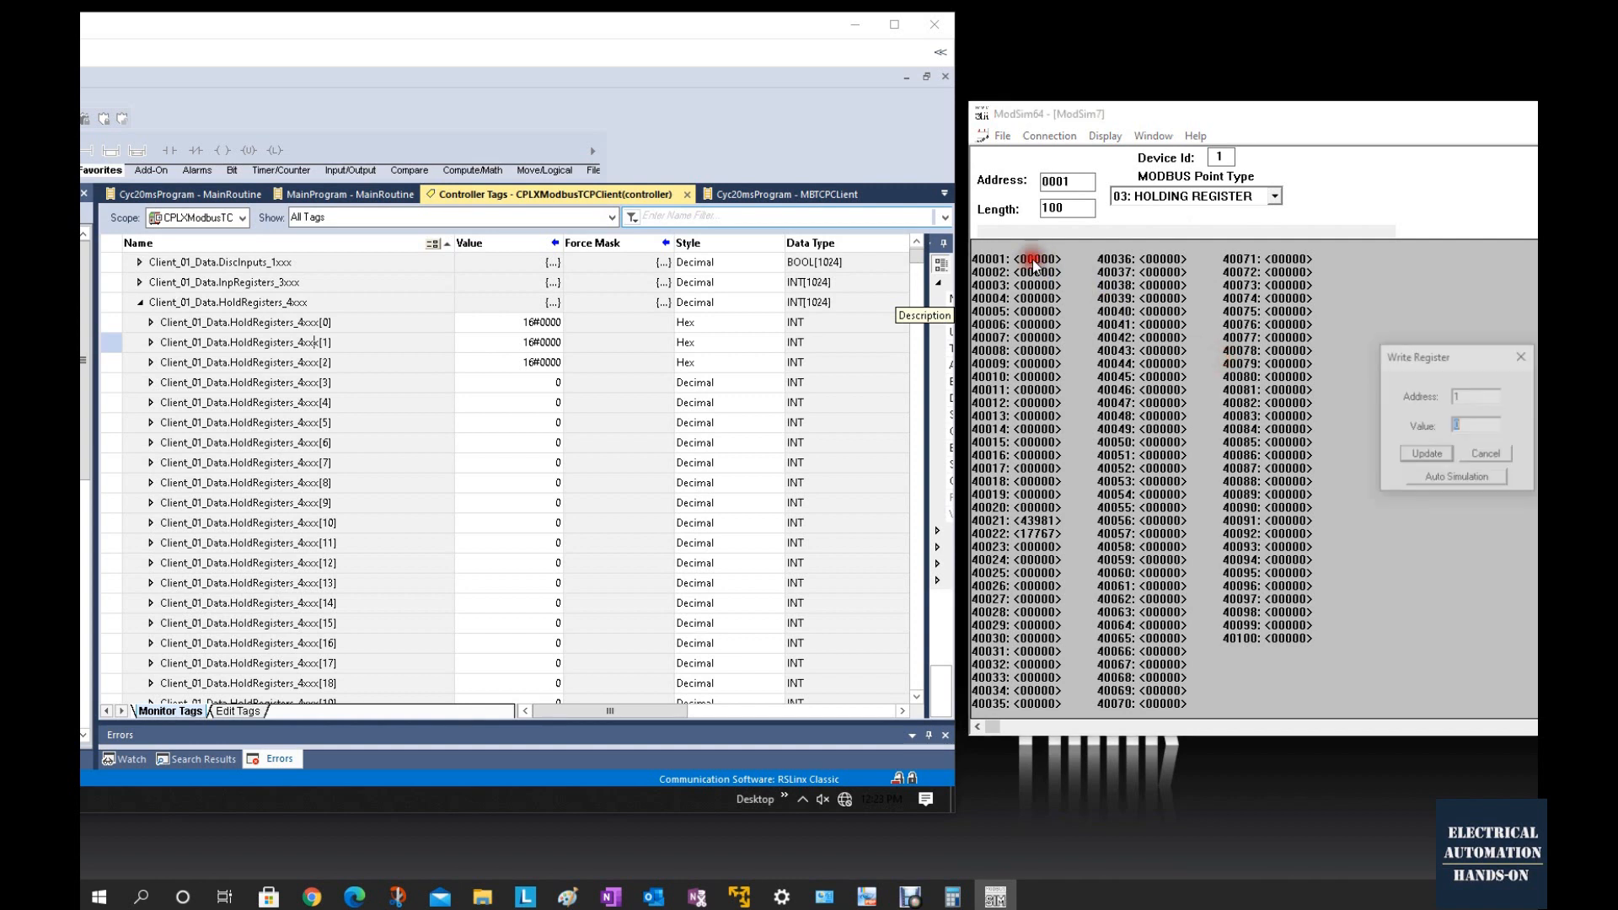
{"action": "left_click_drag", "start_coordinate": [1439, 360], "coordinate": [1386, 312]}
{"action": "type", "text": "7788"}
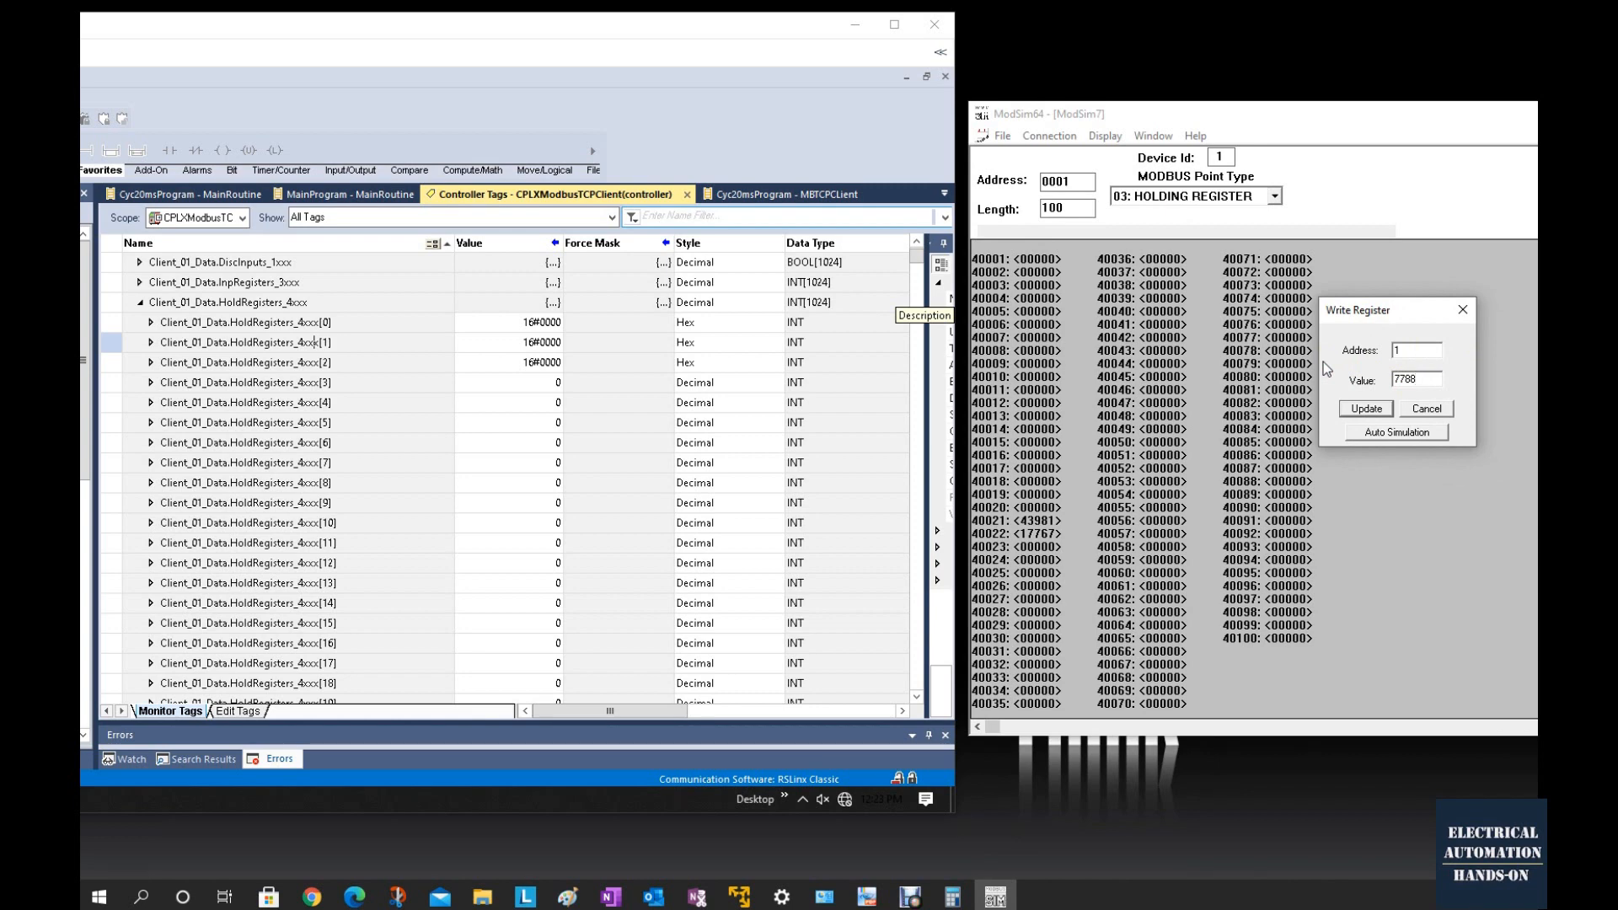
{"action": "key", "text": "Return"}
Switch the simulator's register display to Hex and write the hex value 7788 to holding register 40001.
{"action": "left_click", "coordinate": [1117, 139]}
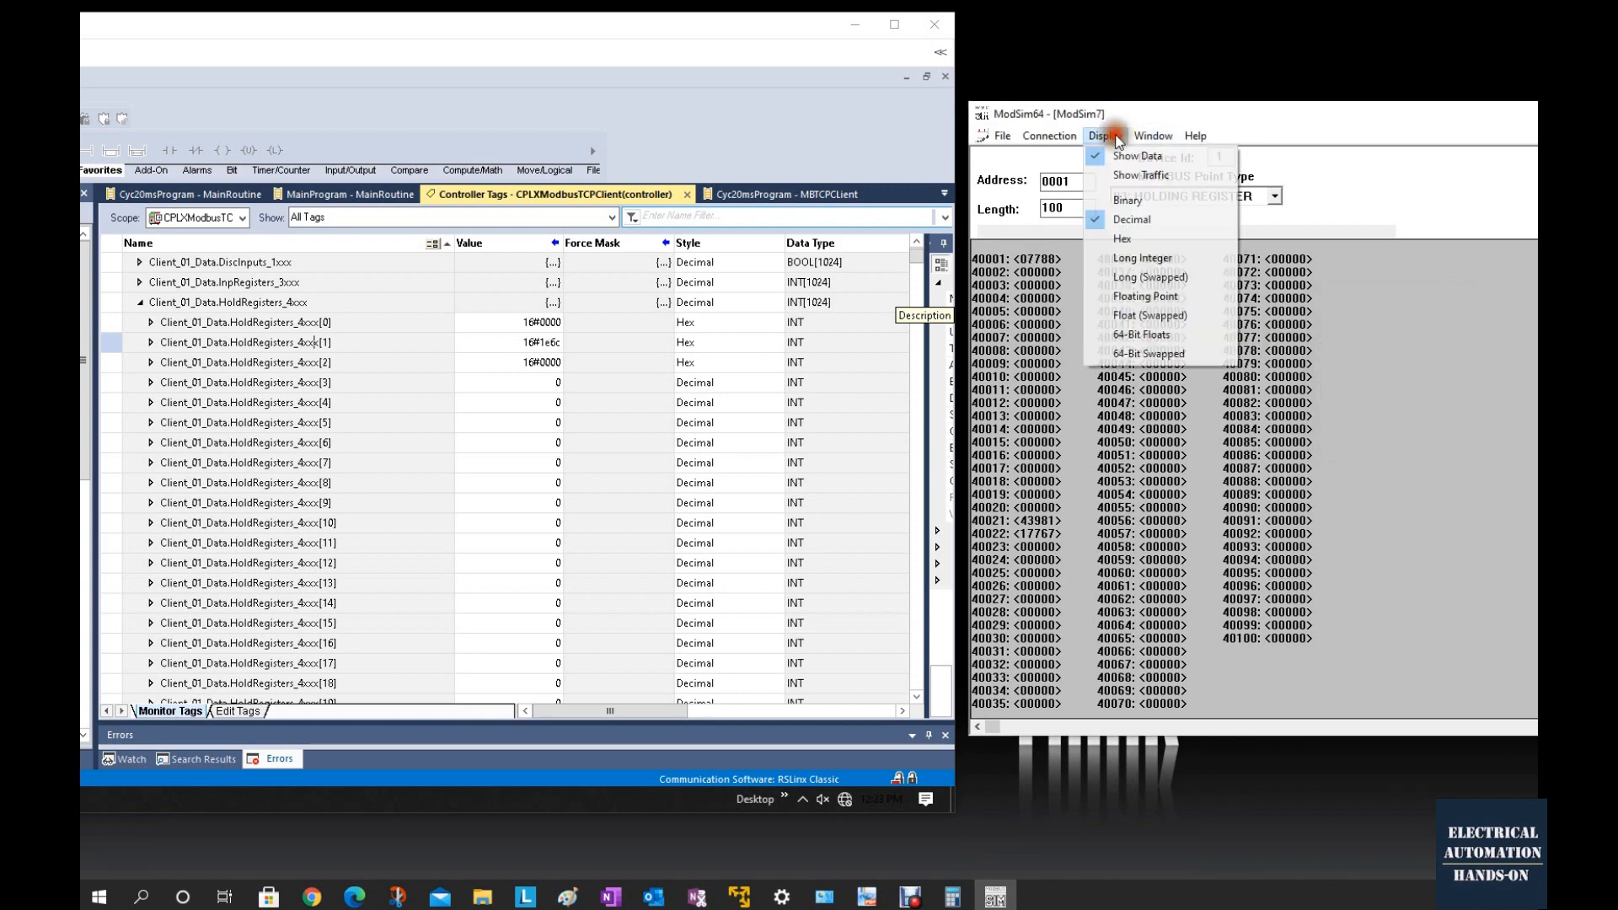
{"action": "left_click", "coordinate": [1124, 240]}
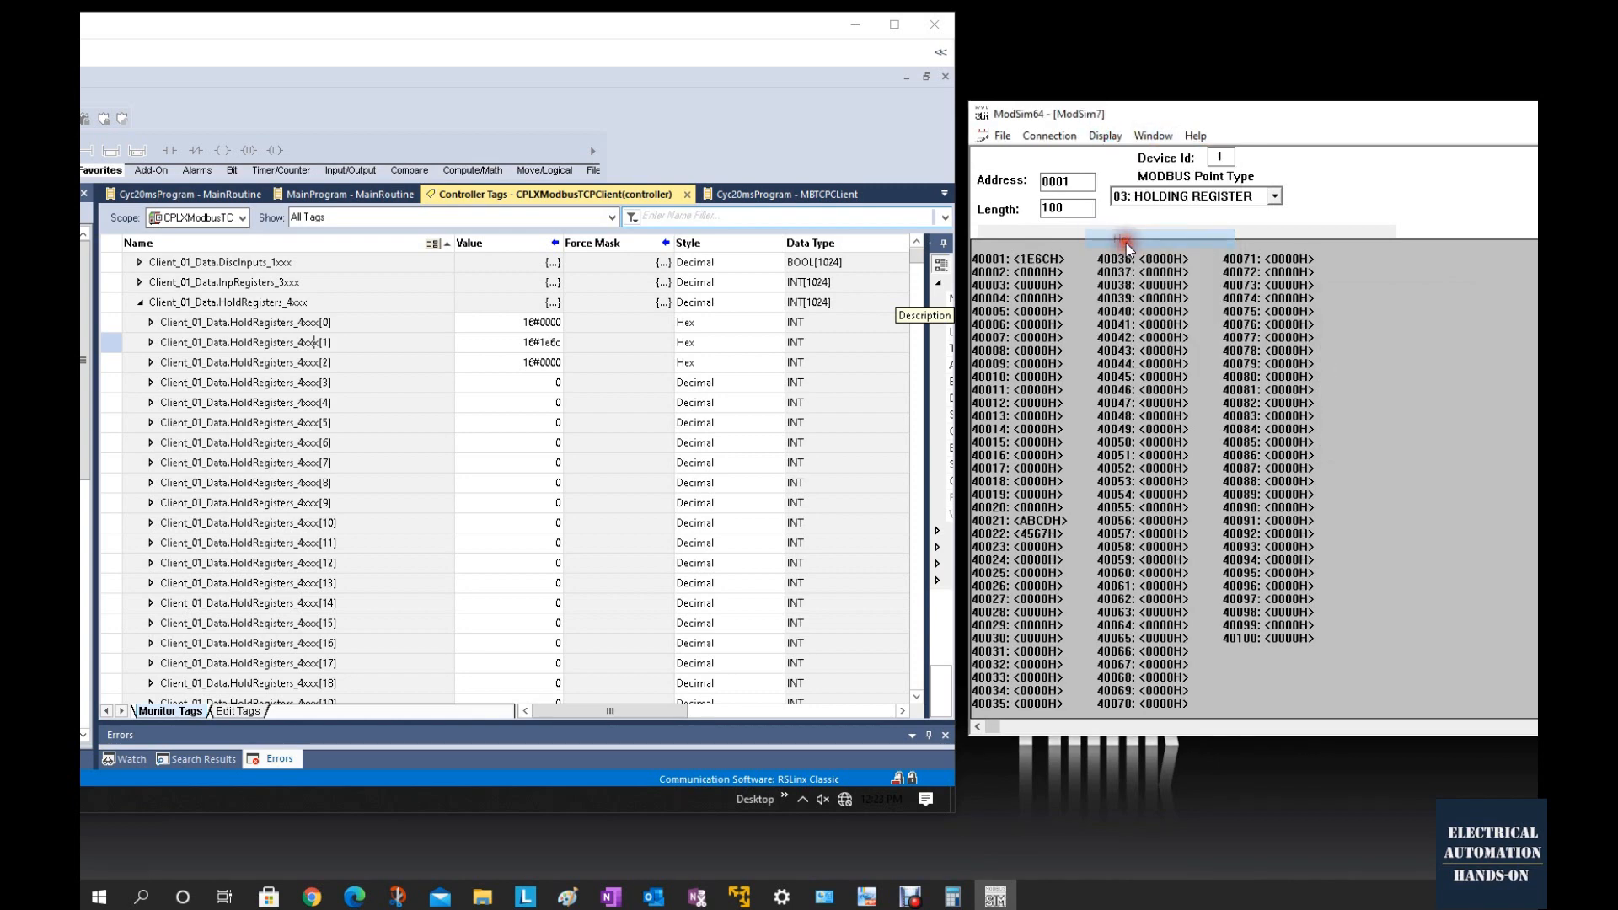
{"action": "double_click", "coordinate": [1022, 259]}
{"action": "type", "text": "7788"}
{"action": "key", "text": "Return"}
Write the hex values 3344 to holding register 40002 and 5566 to holding register 40003.
{"action": "double_click", "coordinate": [1029, 272]}
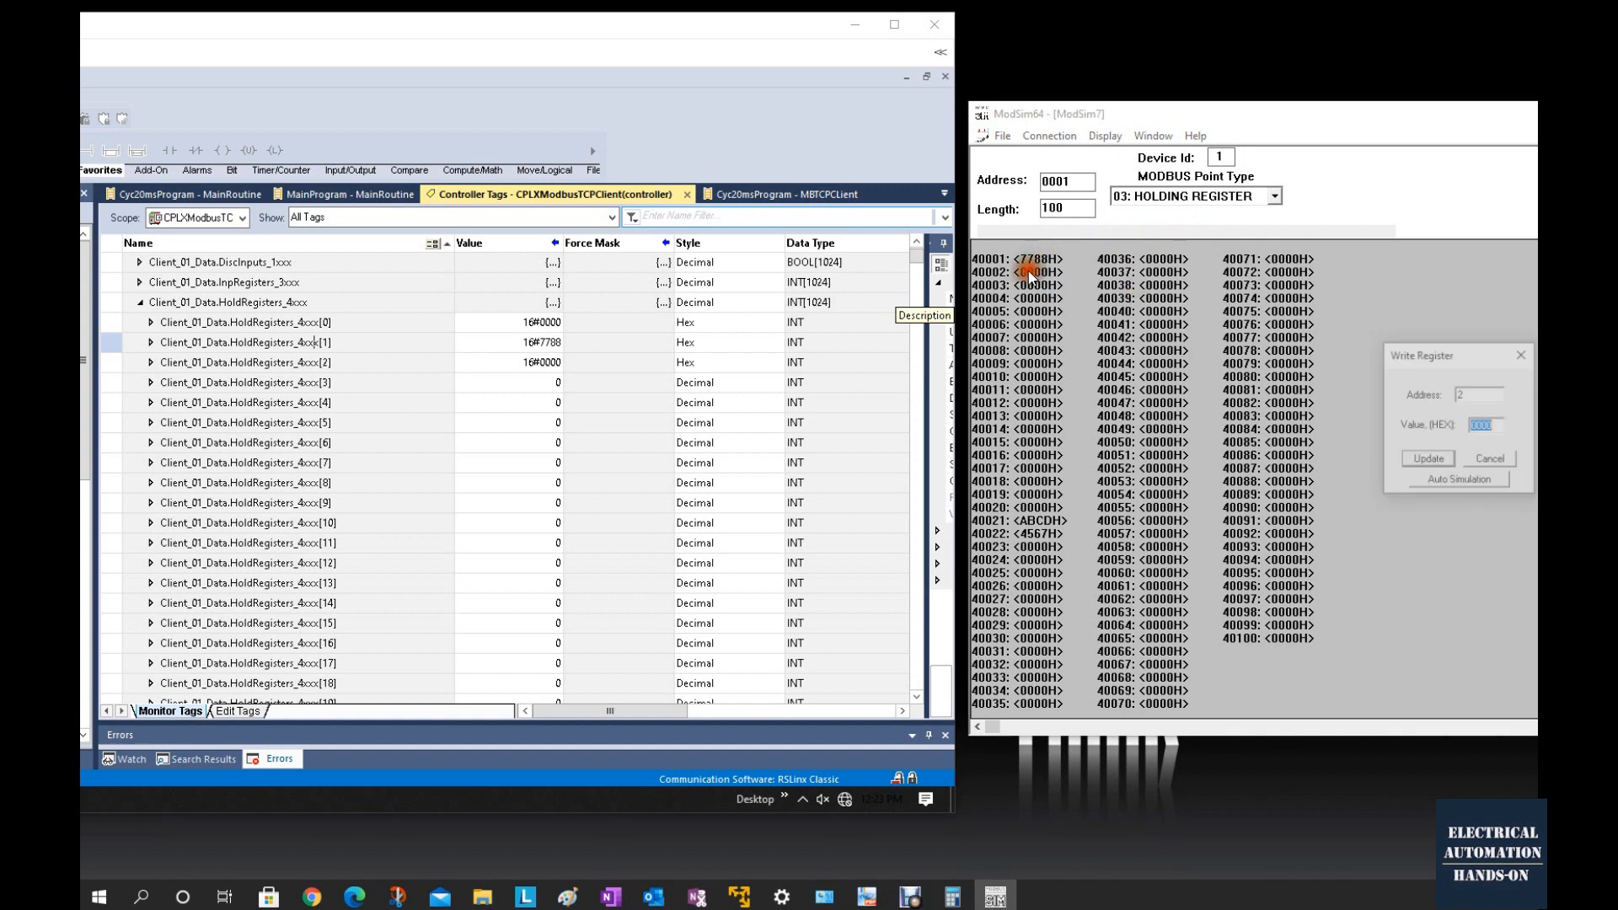
{"action": "type", "text": "3344"}
{"action": "key", "text": "Return"}
{"action": "double_click", "coordinate": [1023, 284]}
{"action": "type", "text": "556"}
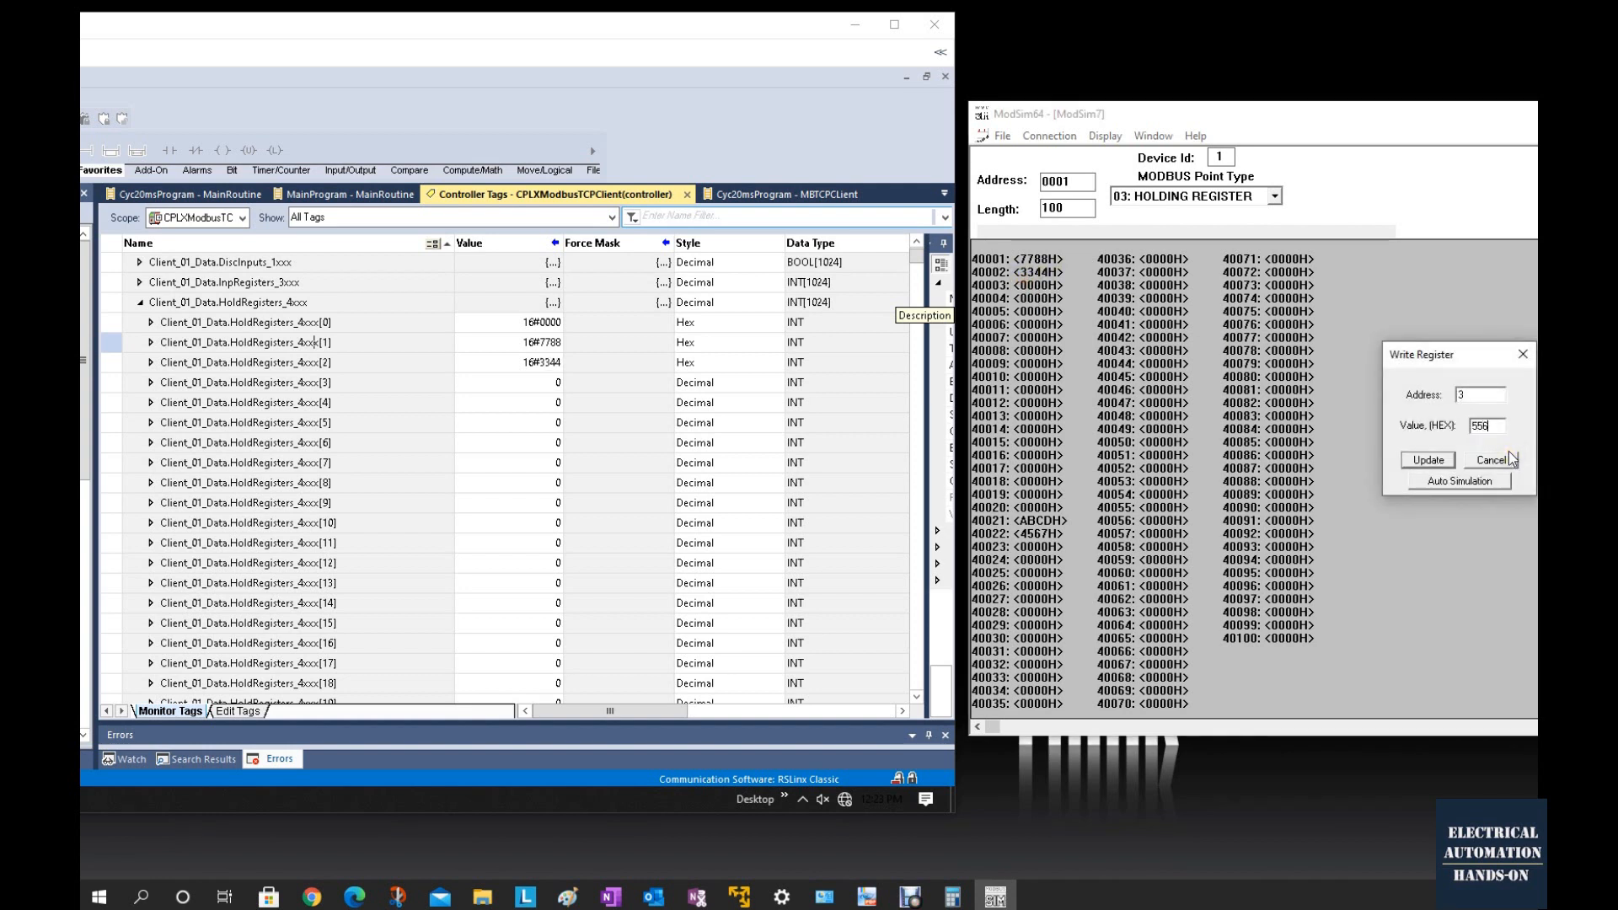
{"action": "type", "text": "6"}
{"action": "key", "text": "Return"}
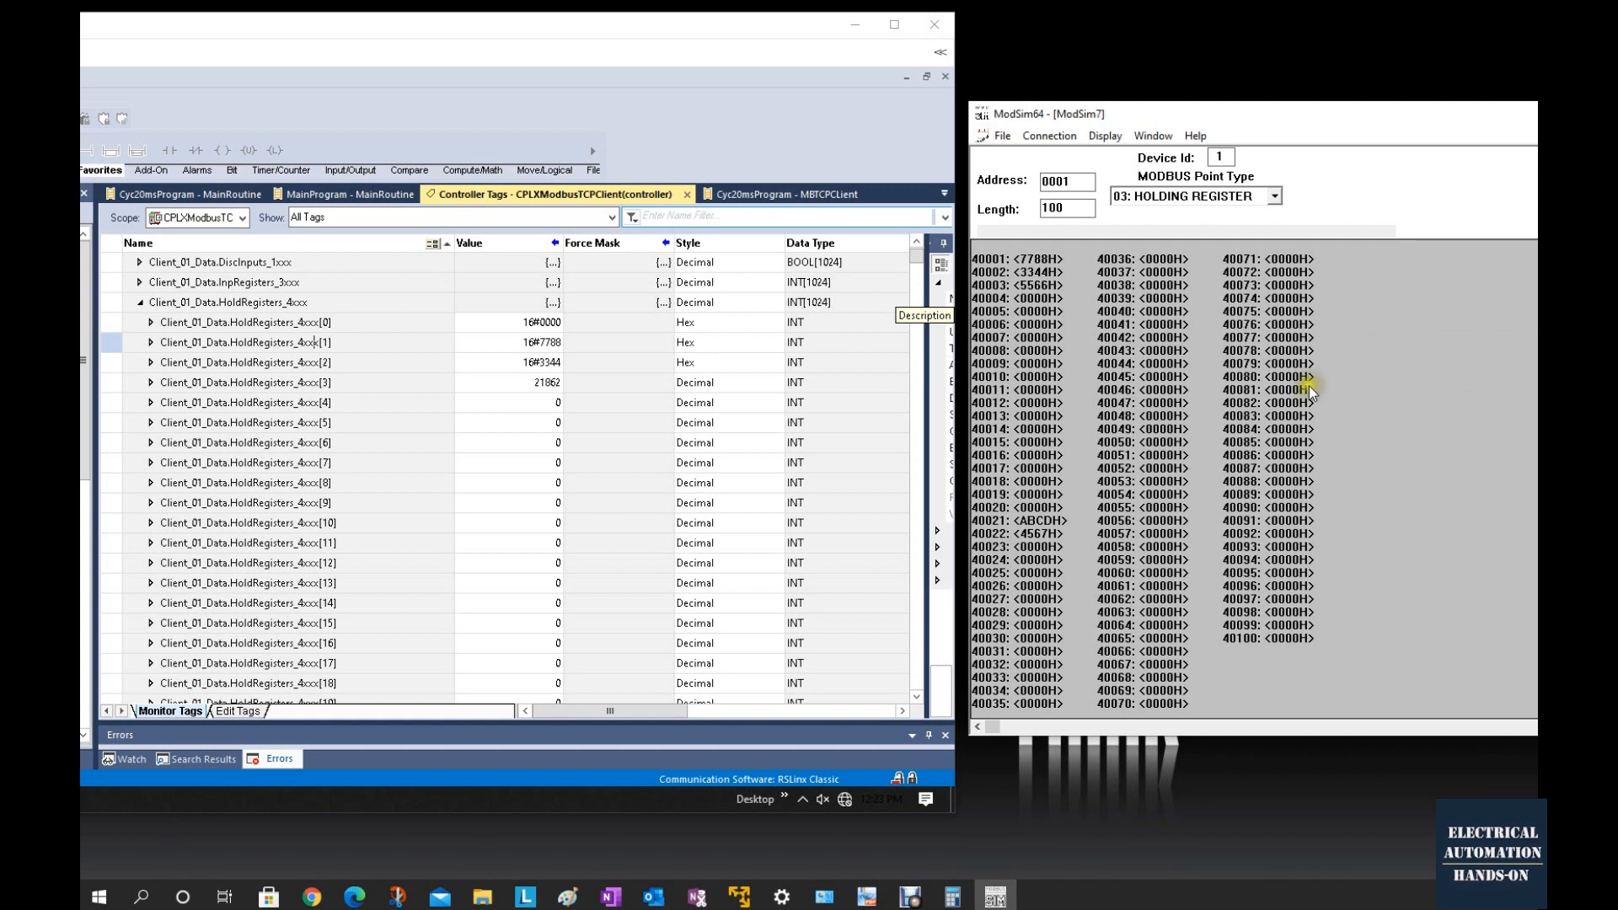
Display Client_01_Data.HoldRegisters_4xxx[3] in Hex style in Logix Designer and compare the client registers with the simulator's.
{"action": "left_click", "coordinate": [740, 381]}
{"action": "left_click", "coordinate": [740, 380]}
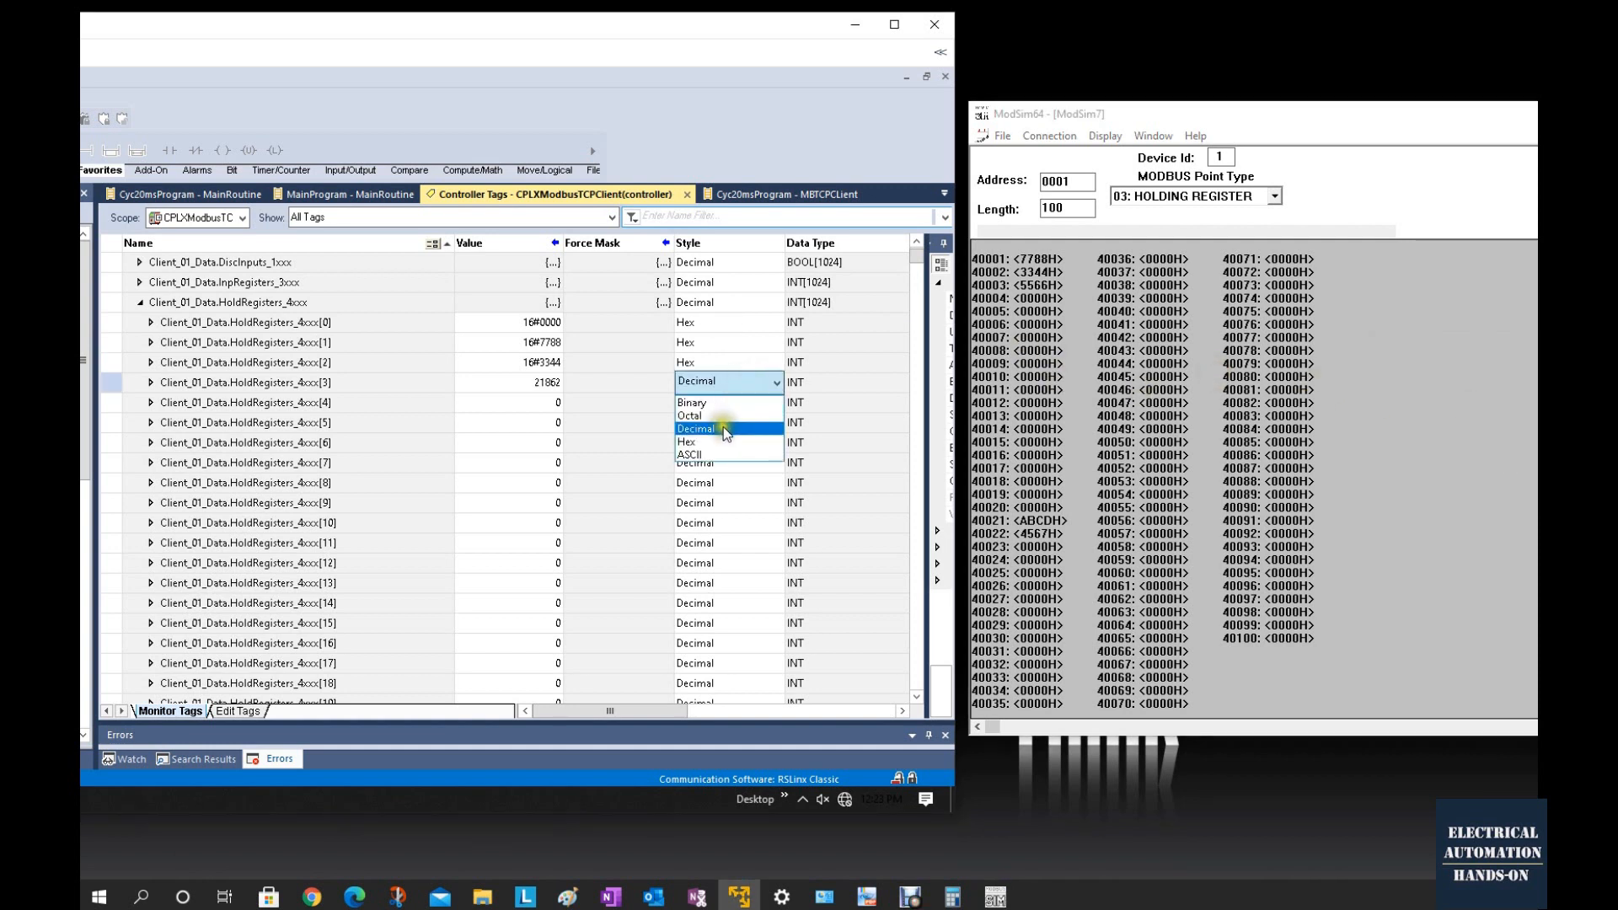
{"action": "left_click", "coordinate": [717, 442]}
{"action": "left_click", "coordinate": [1035, 271]}
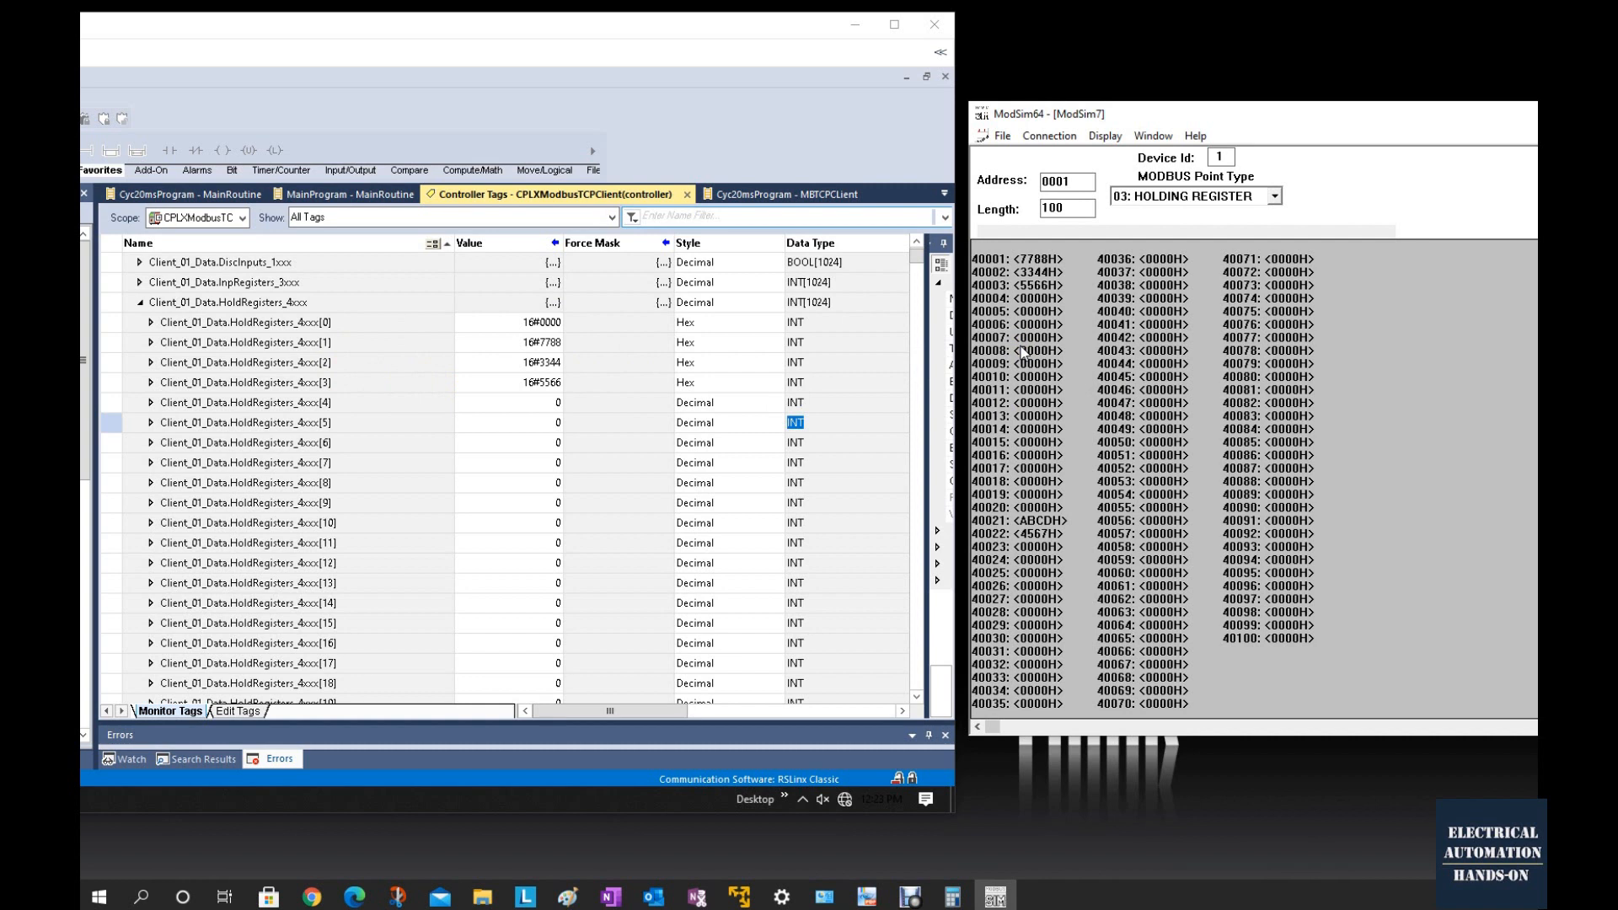
Compare the client's HoldRegisters_4xxx[21] and [22] with simulator registers 40021 and 40022.
{"action": "left_click", "coordinate": [648, 464]}
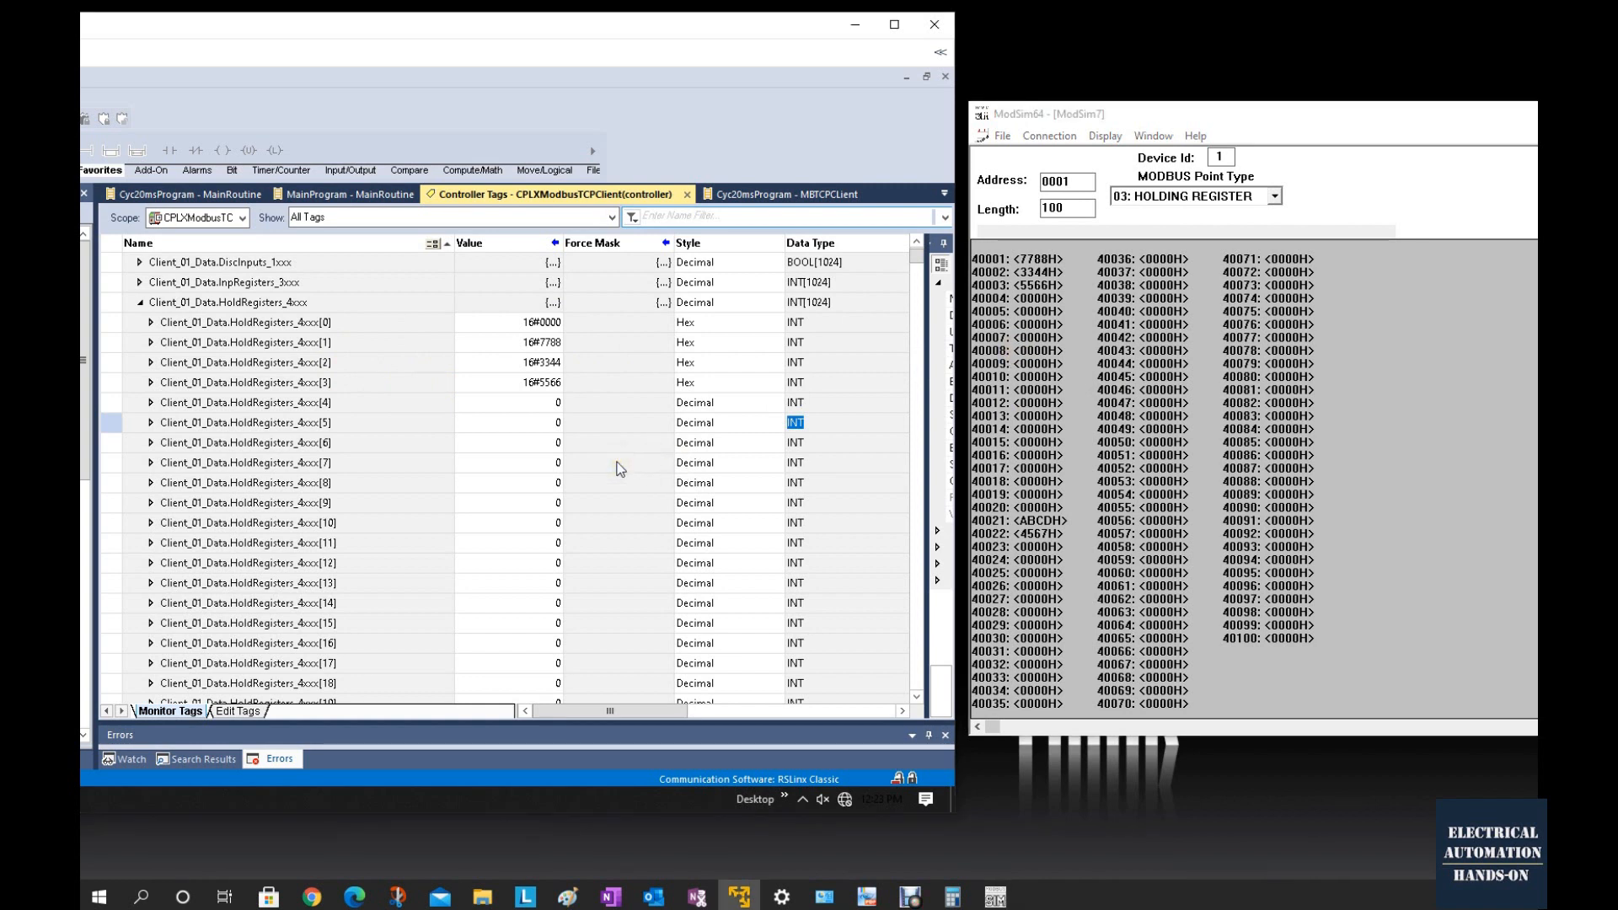
{"action": "scroll", "coordinate": [619, 468], "scroll_direction": "down", "scroll_amount": 4}
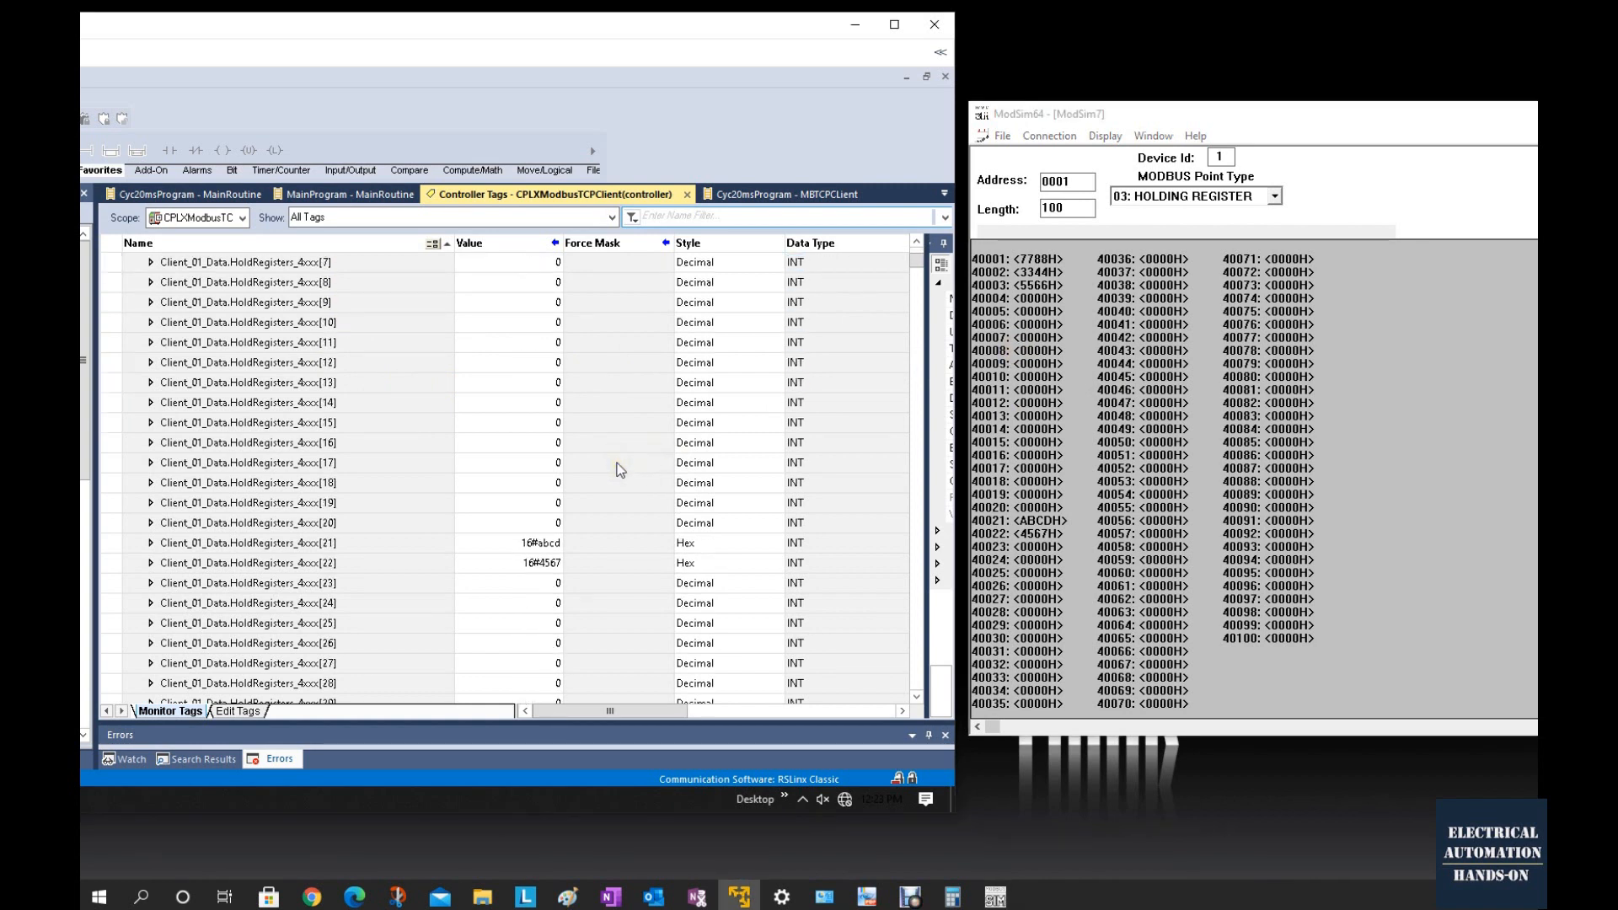
{"action": "left_click", "coordinate": [111, 502]}
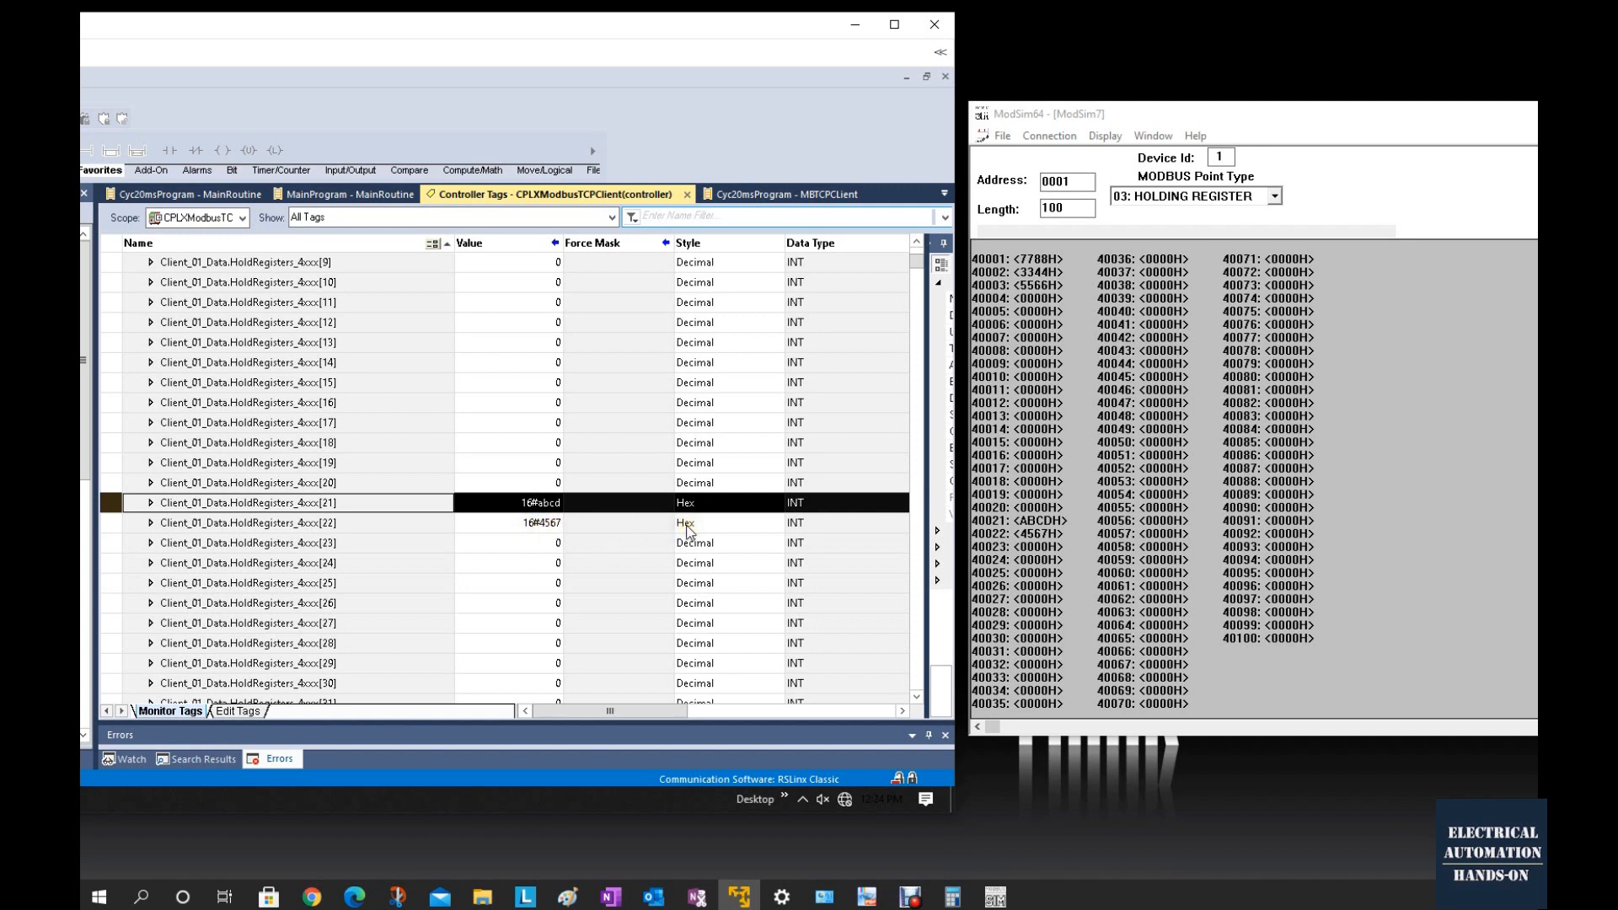
{"action": "left_click", "coordinate": [1066, 531]}
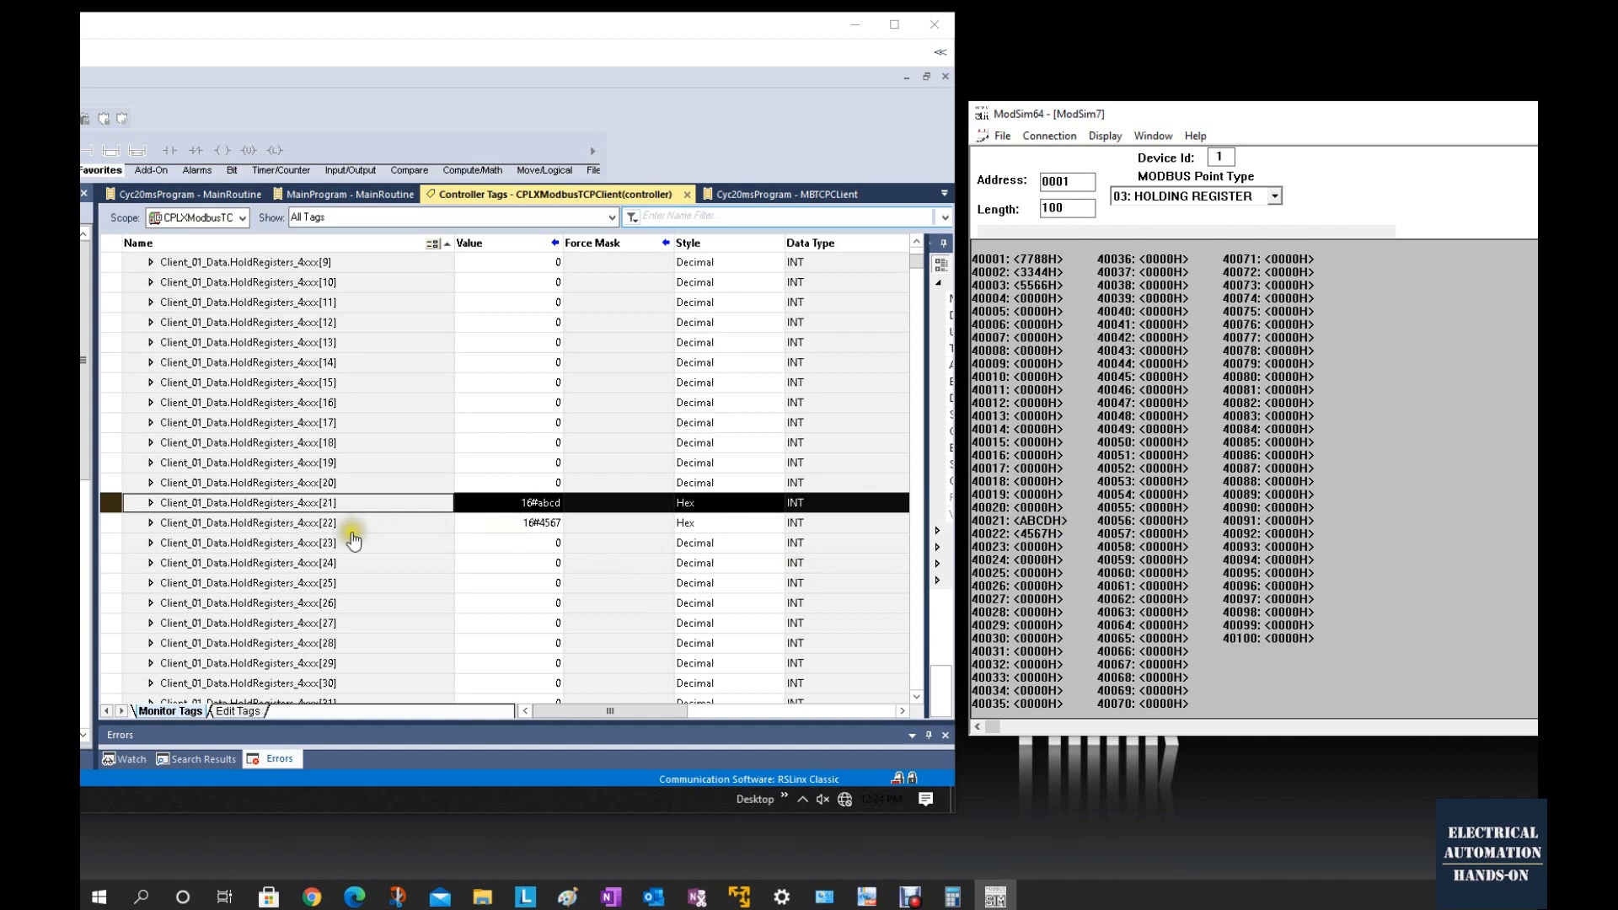
{"action": "left_click", "coordinate": [320, 508]}
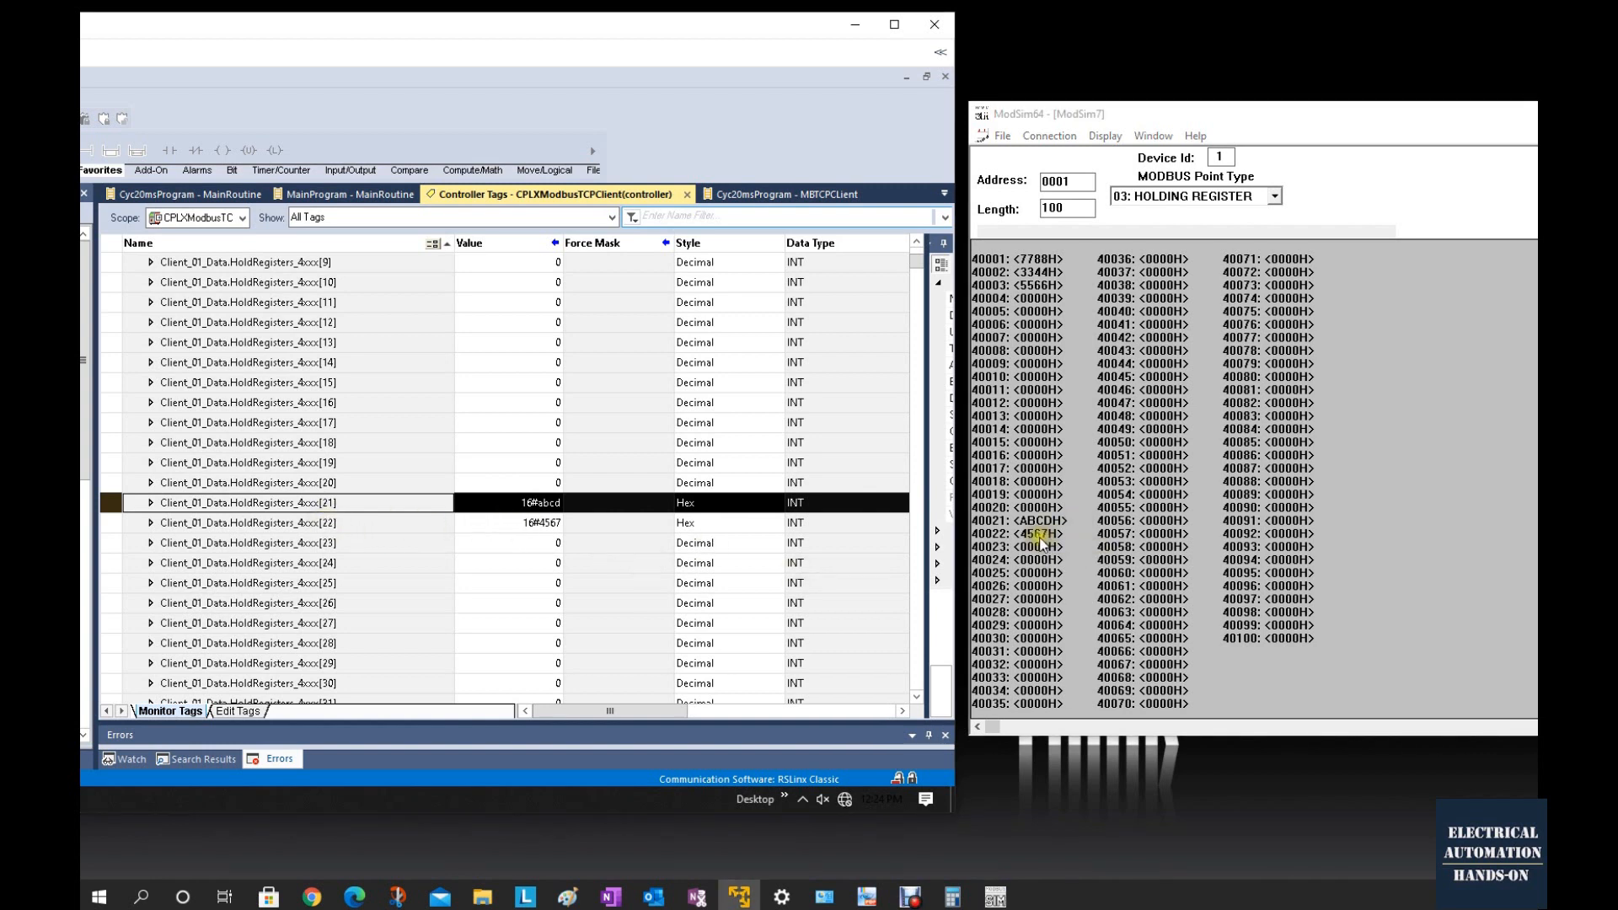
Set Client_01_Data.HoldRegisters_4xxx[23] to Hex style with the value 16#1234 and check simulator register 40023.
{"action": "left_click", "coordinate": [528, 542]}
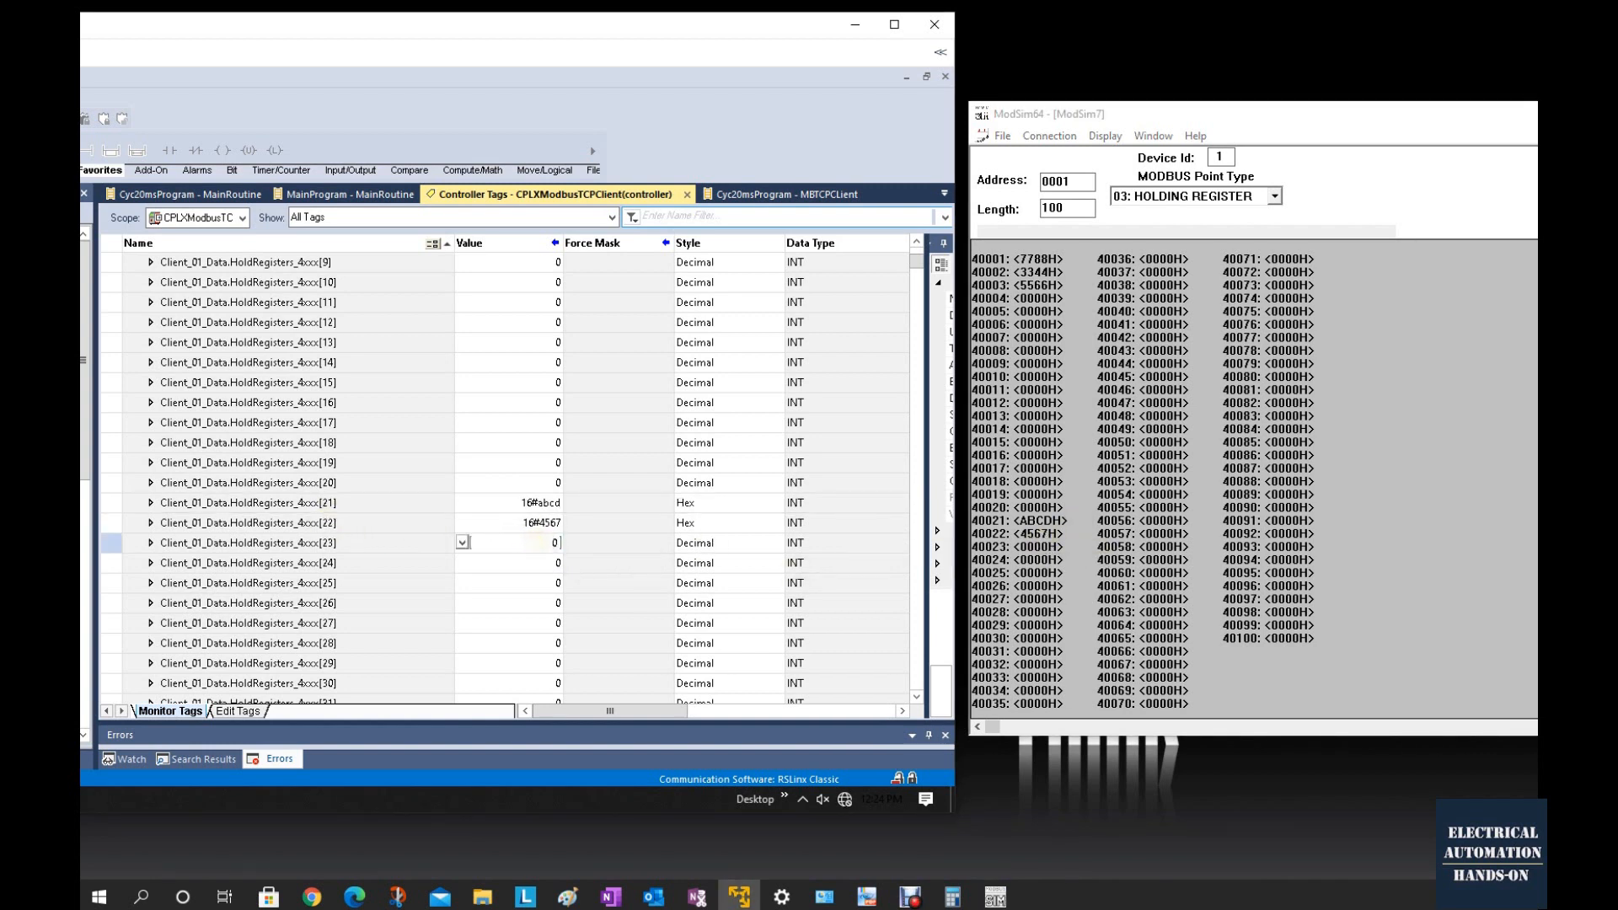
{"action": "left_click", "coordinate": [708, 543]}
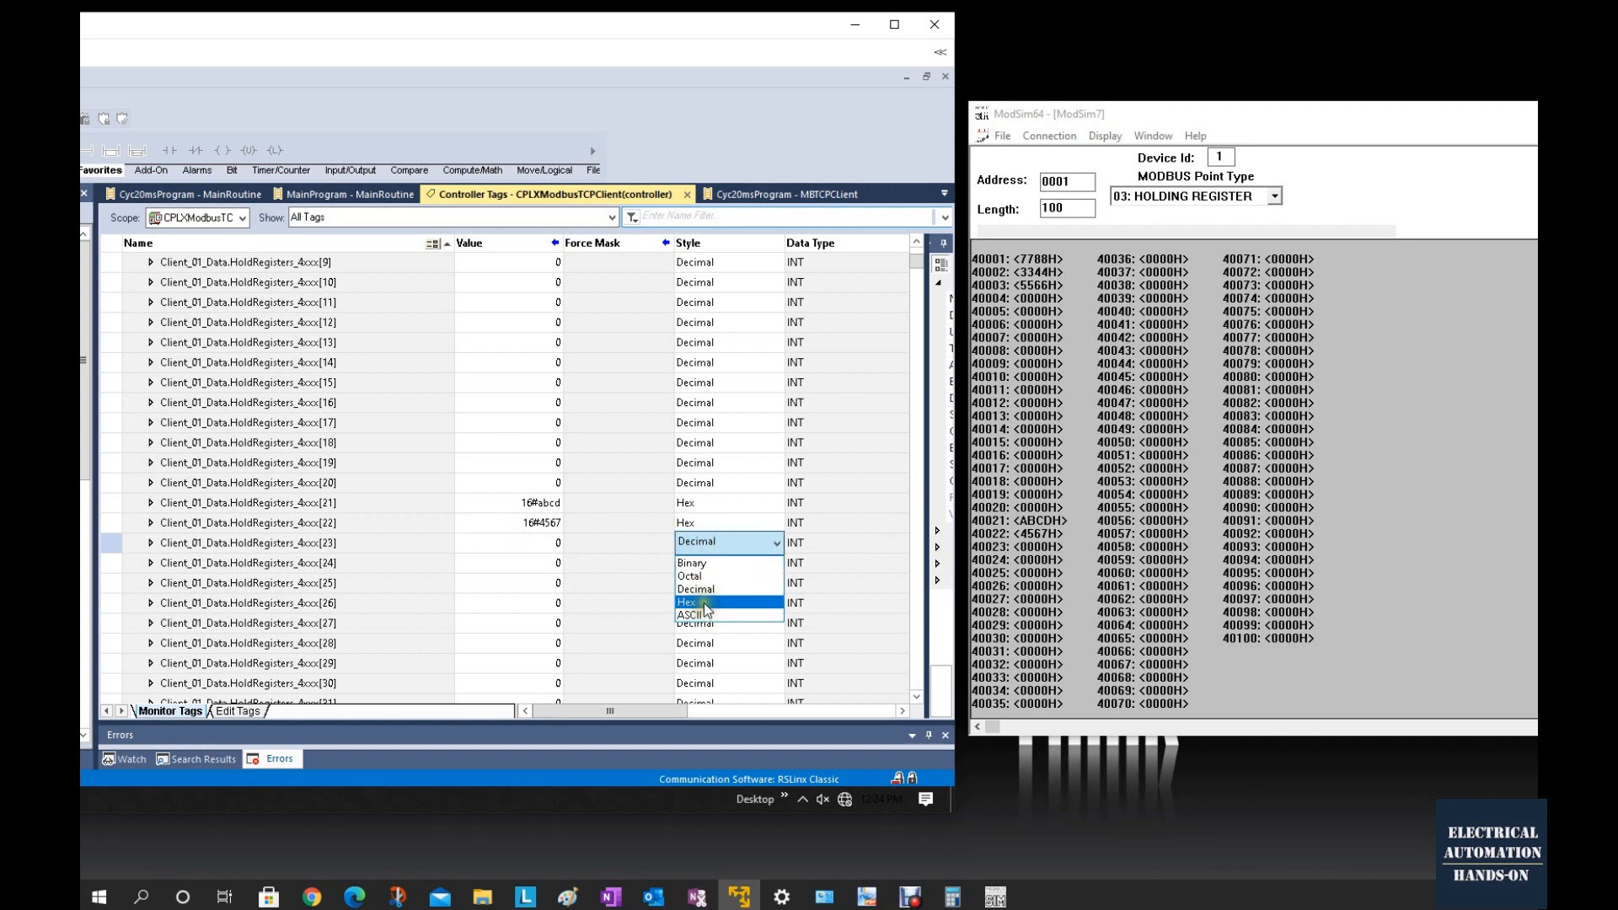
{"action": "left_click", "coordinate": [704, 603]}
{"action": "left_click", "coordinate": [558, 543]}
{"action": "type", "text": "16#12"}
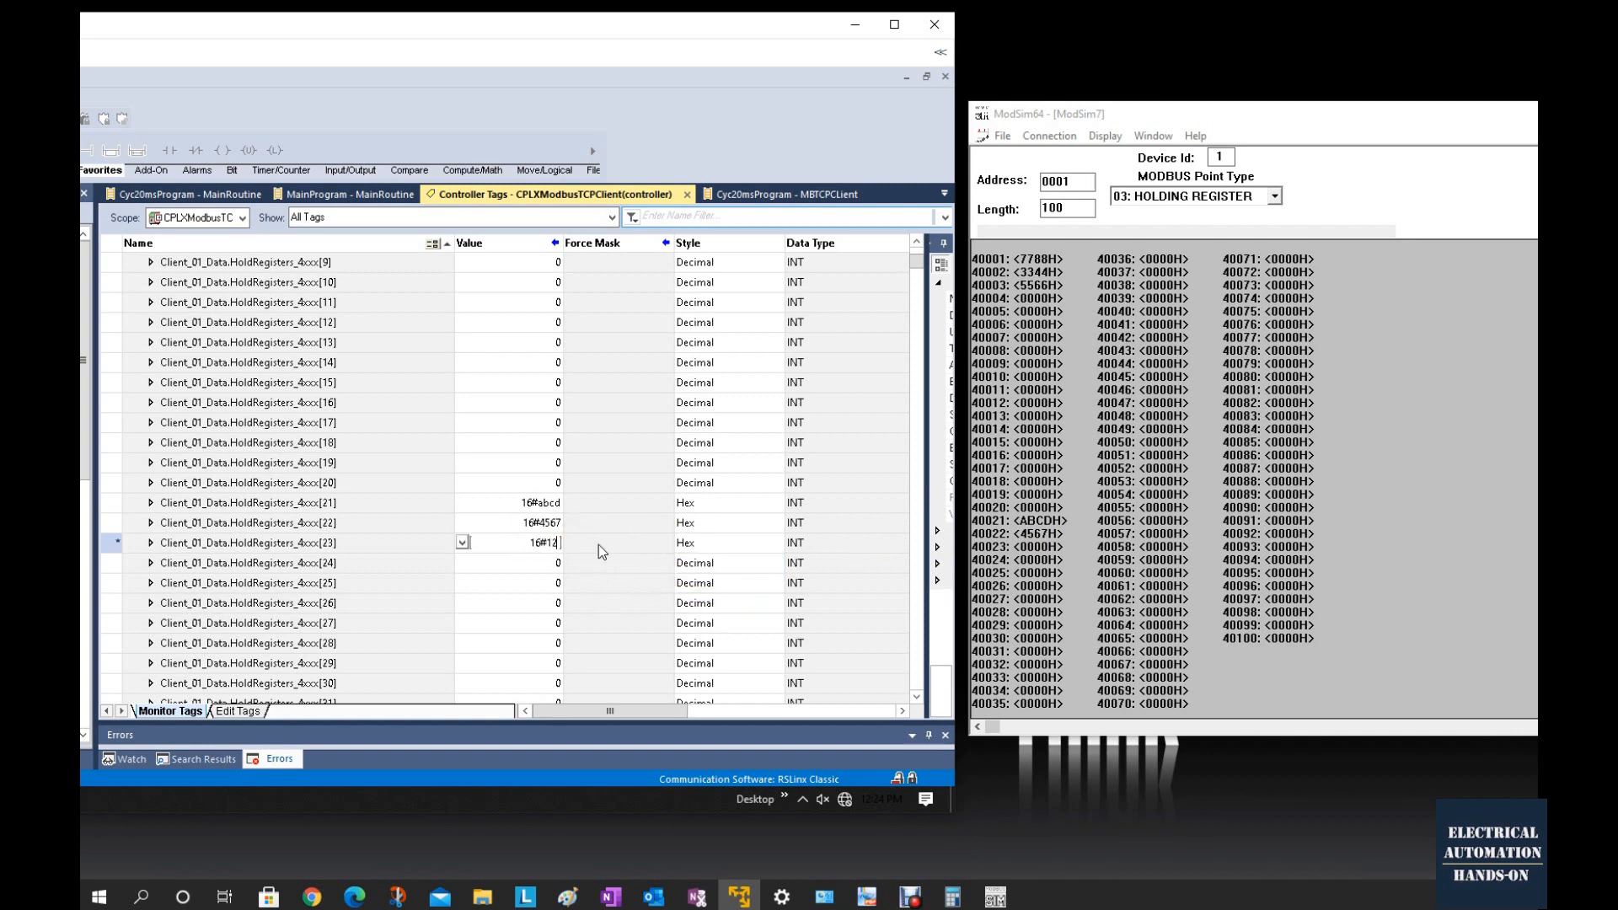
{"action": "type", "text": "34"}
{"action": "key", "text": "Return"}
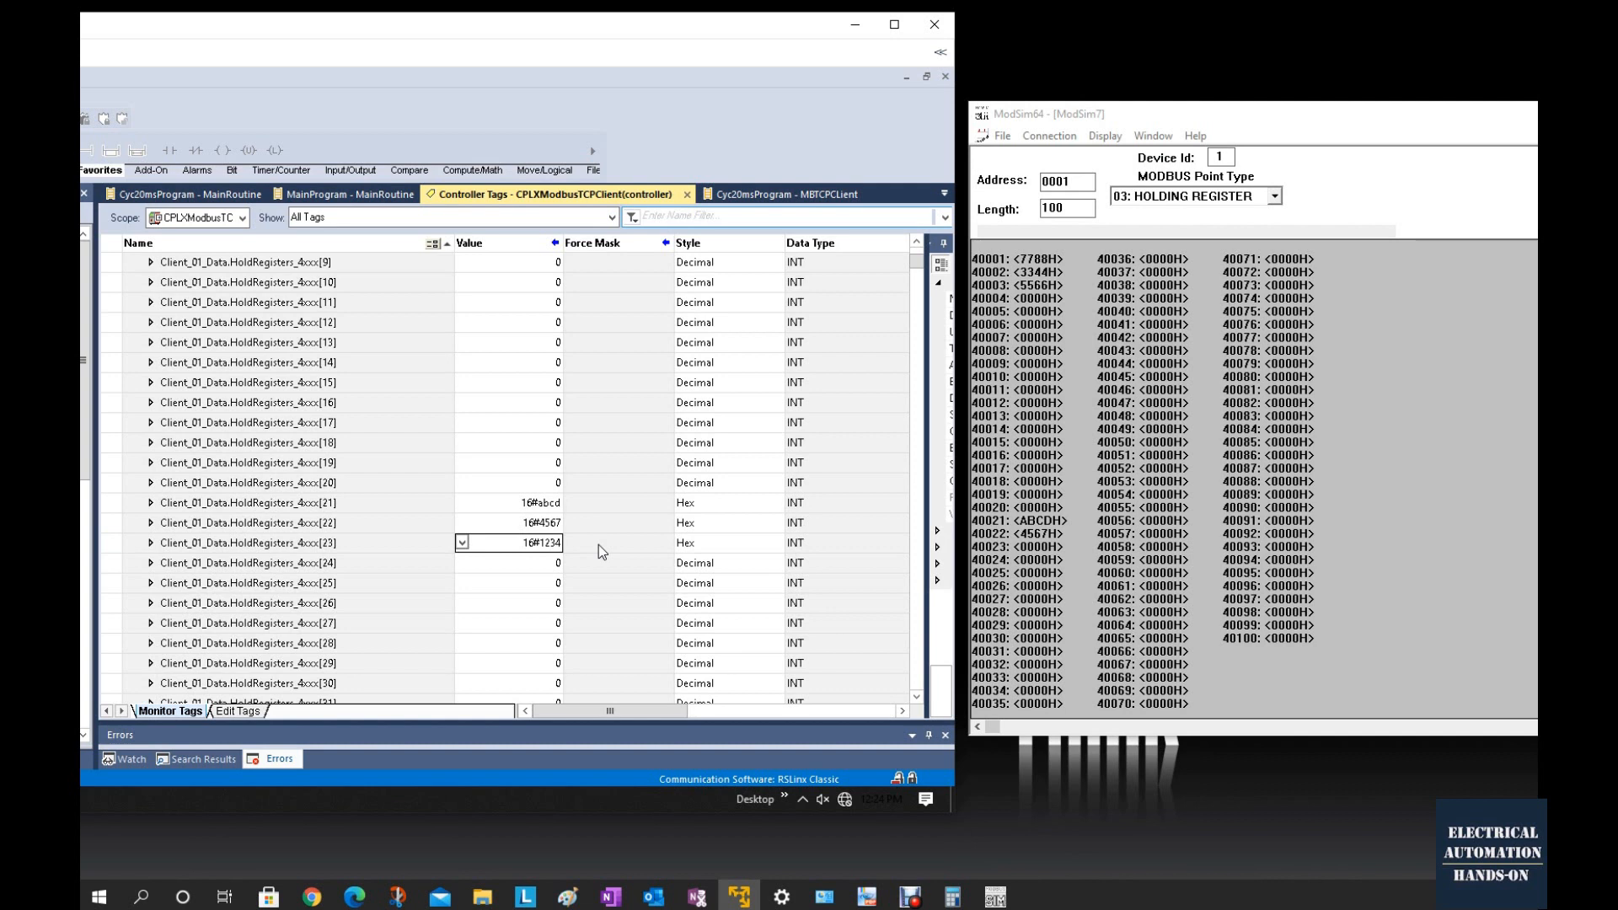
{"action": "left_click", "coordinate": [1078, 553]}
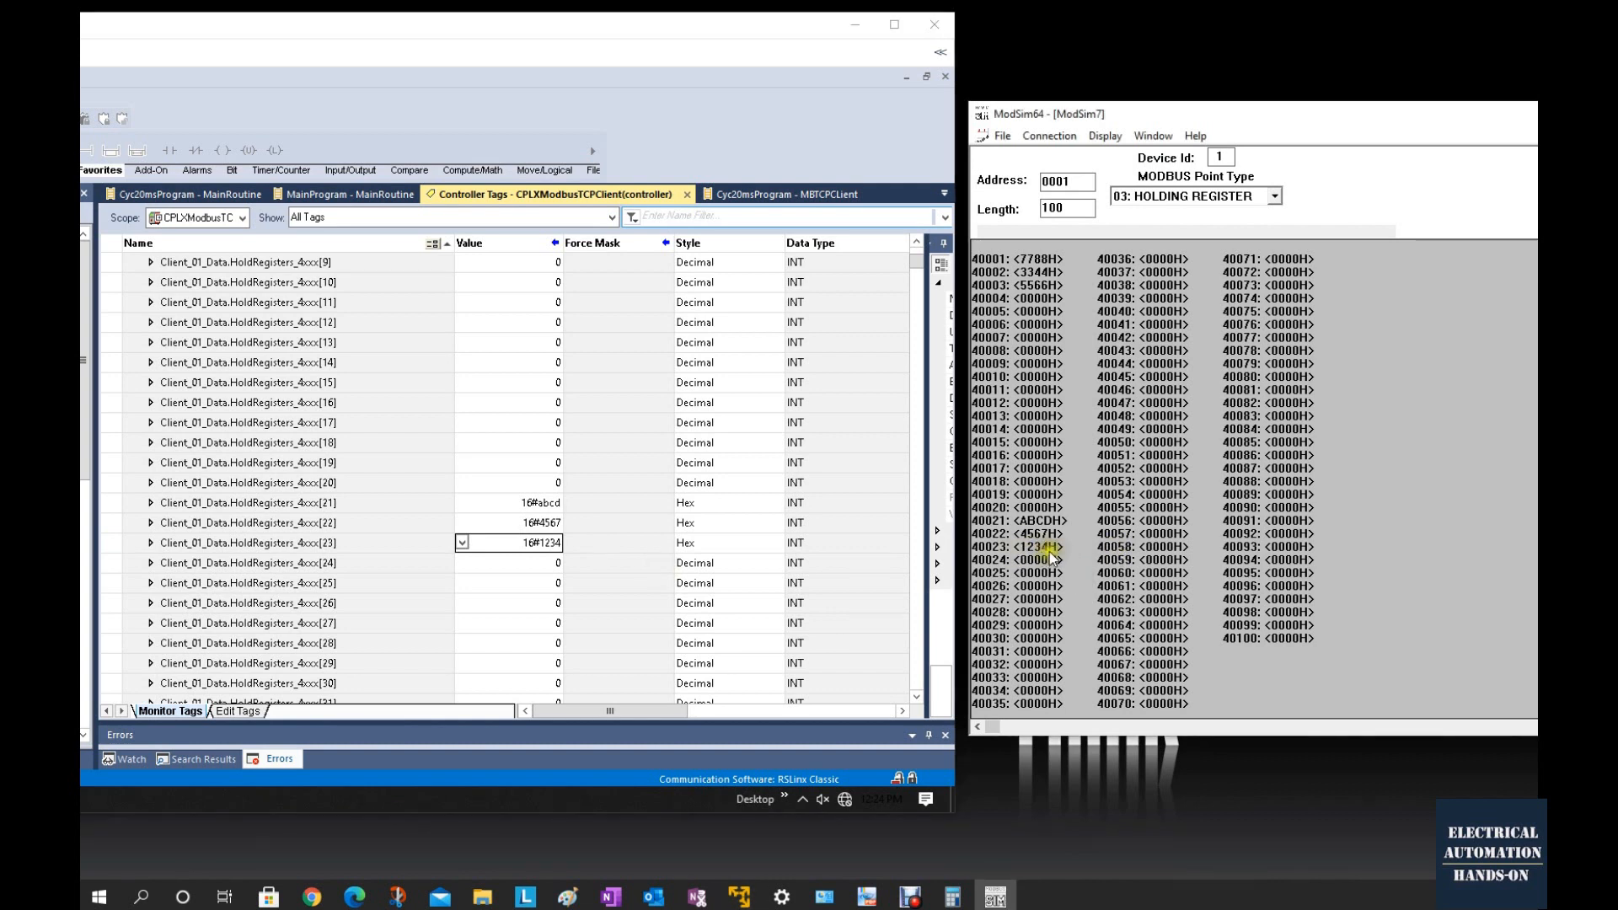
{"action": "left_click", "coordinate": [1050, 573]}
Switch the simulator's register display to Decimal and set Client_01_Data.HoldRegisters_4xxx[24] to 6789 in Logix Designer.
{"action": "left_click", "coordinate": [1104, 135]}
{"action": "left_click", "coordinate": [1139, 221]}
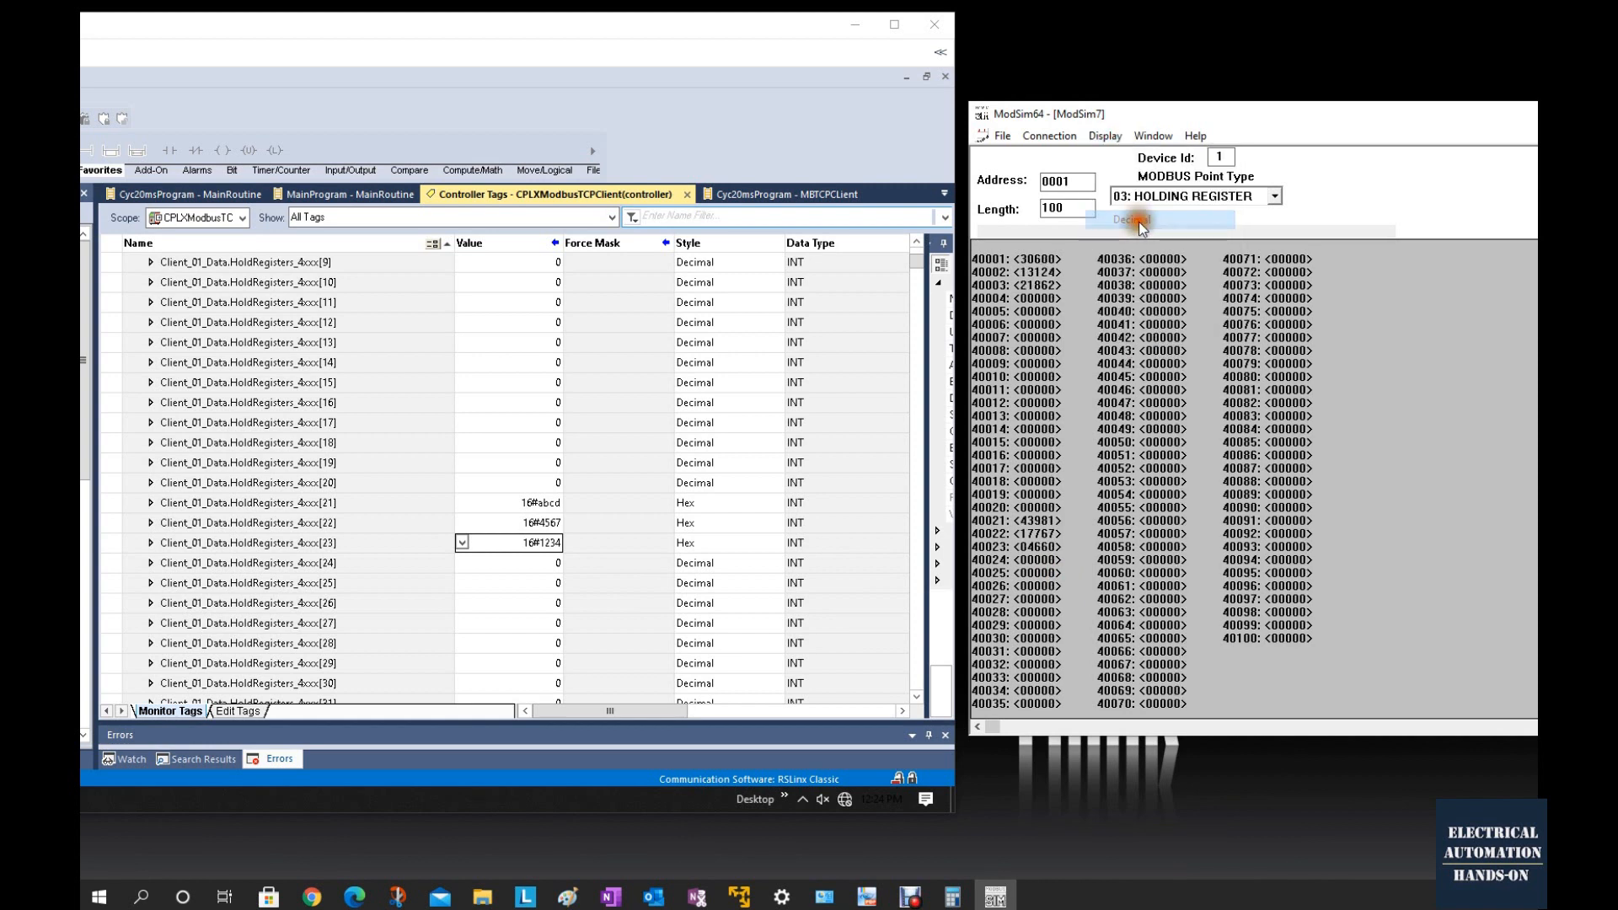
{"action": "double_click", "coordinate": [543, 561]}
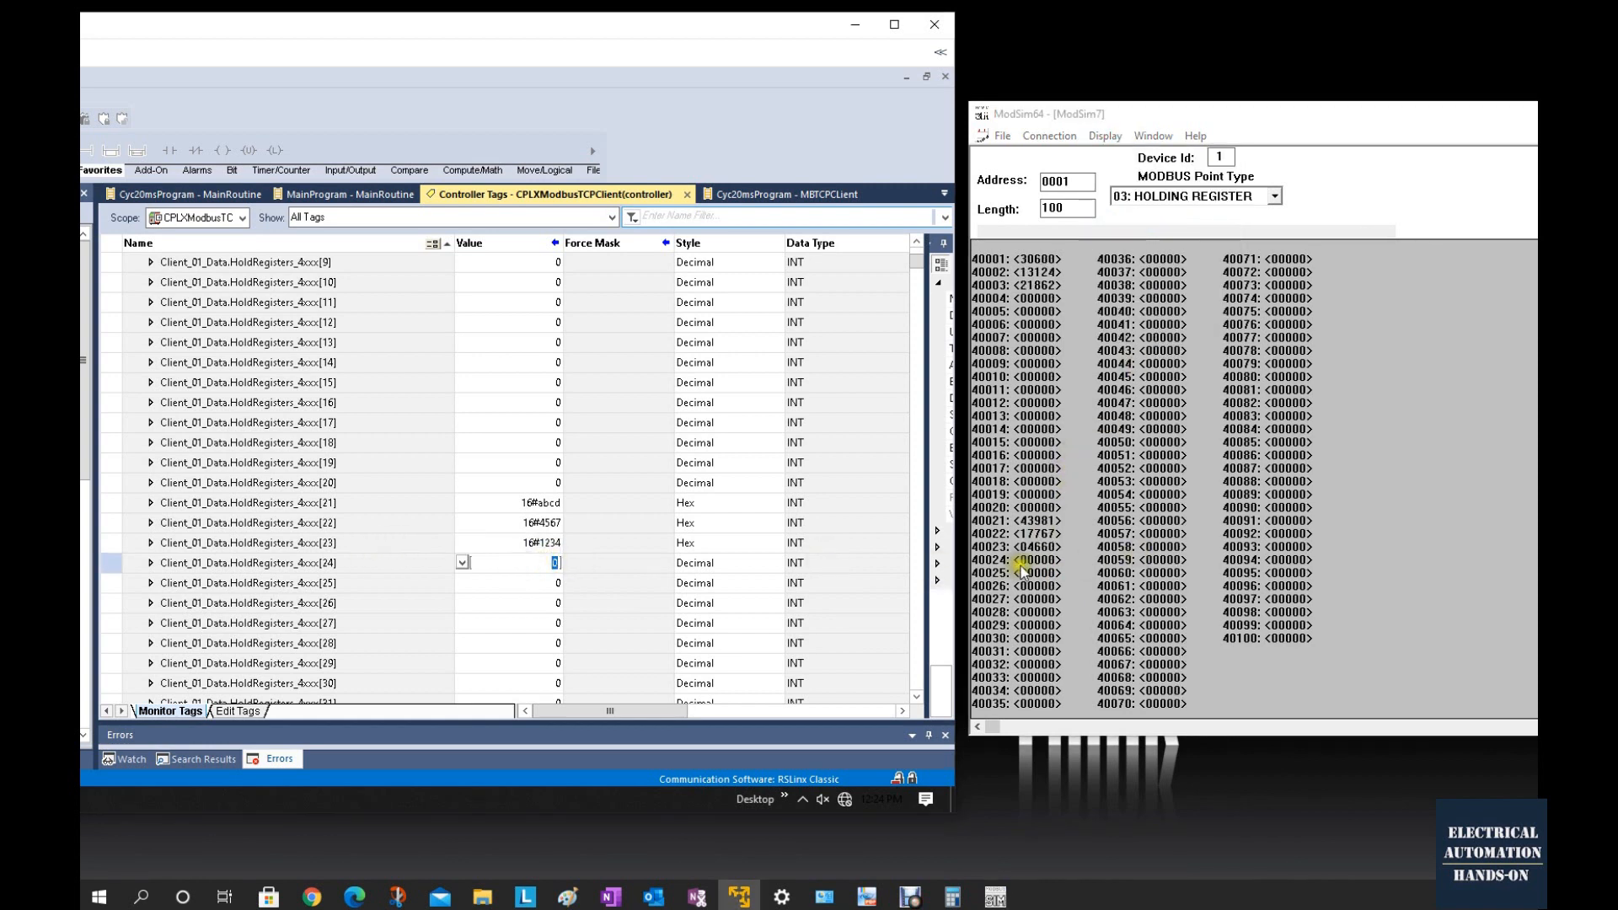
{"action": "key", "text": "BackSpace"}
{"action": "type", "text": "6789"}
{"action": "key", "text": "Return"}
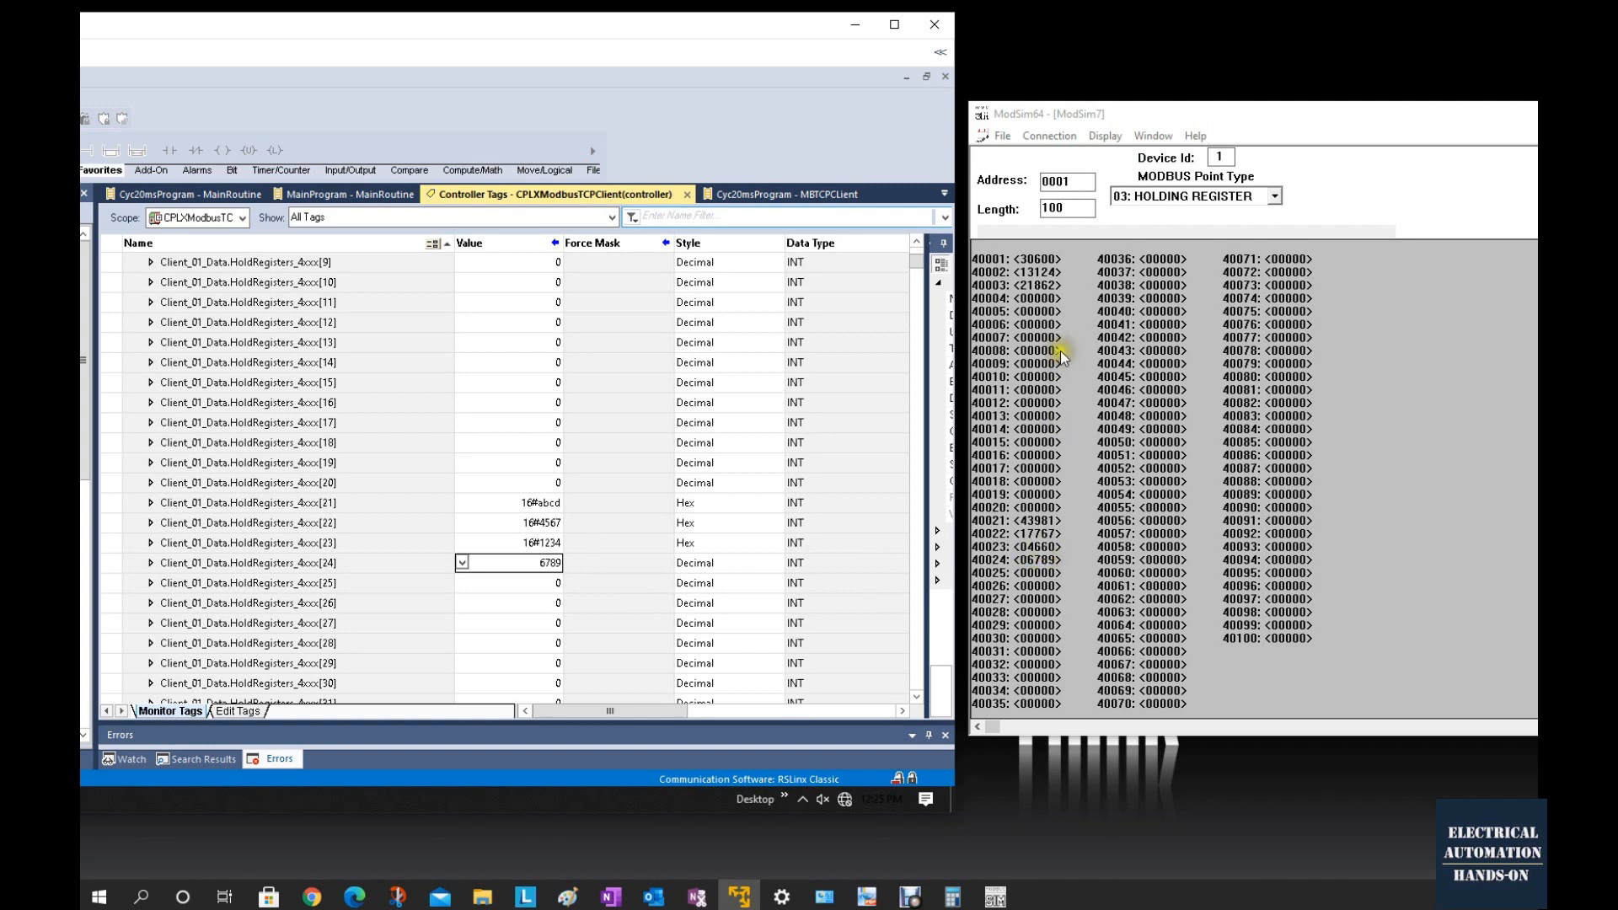
Write the decimal value 1234 to holding register 40004 in the simulator.
{"action": "left_click", "coordinate": [1035, 300]}
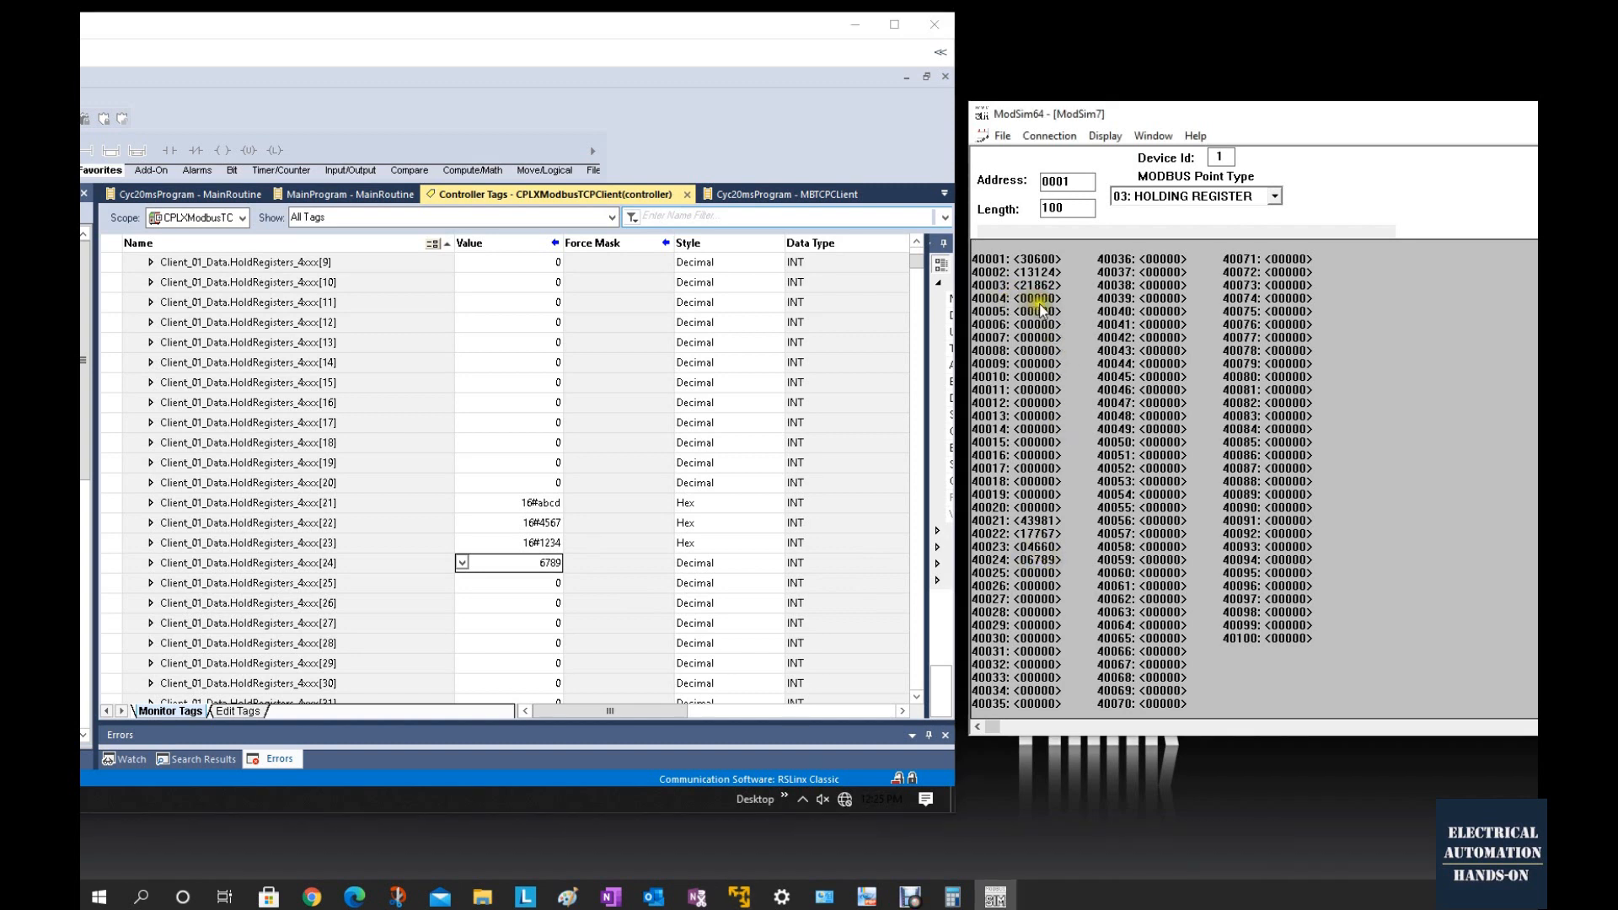
{"action": "double_click", "coordinate": [1041, 300]}
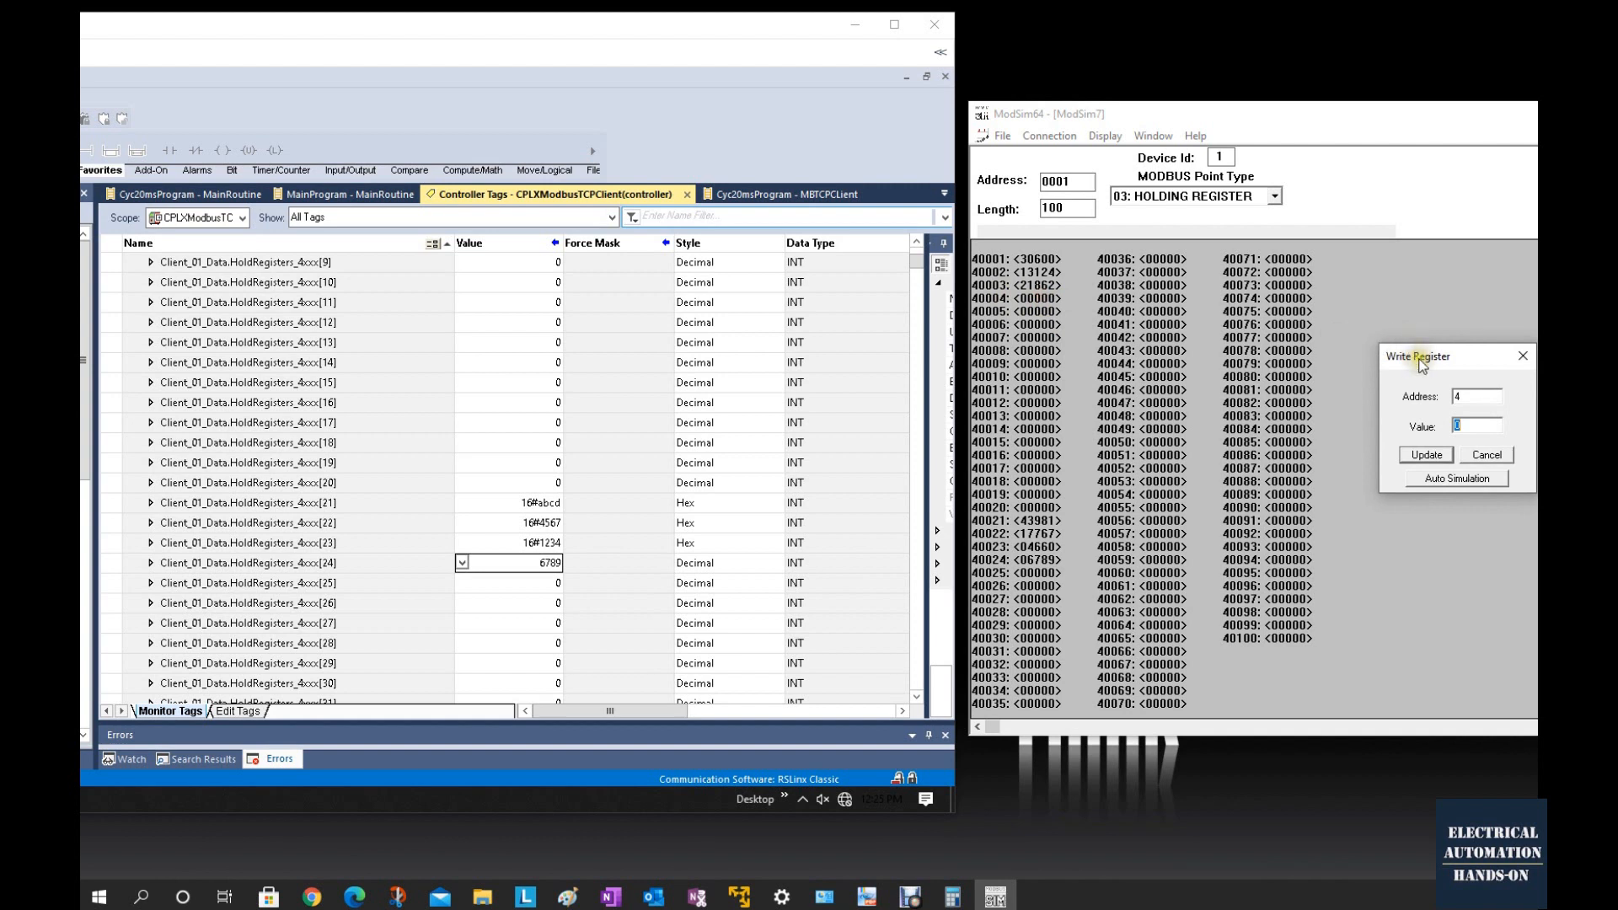
{"action": "left_click_drag", "start_coordinate": [1409, 351], "coordinate": [1329, 317]}
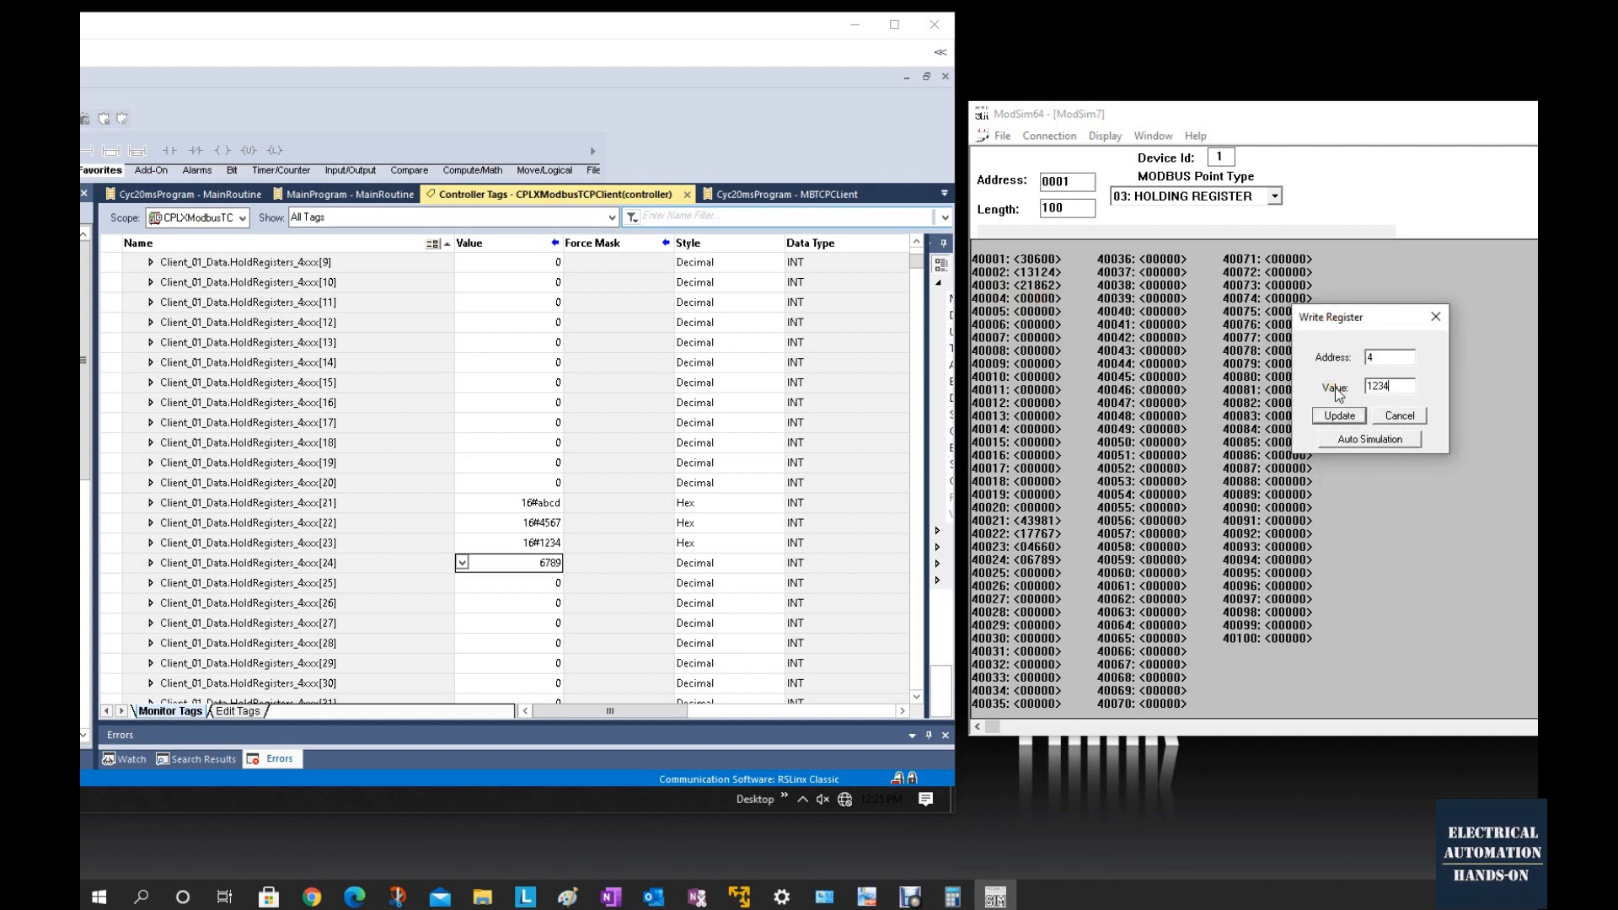
{"action": "key", "text": "Return"}
{"action": "left_click", "coordinate": [1052, 303]}
Compare the client's HoldRegisters_4xxx[4] in Logix Designer with simulator register 40004.
{"action": "scroll", "coordinate": [552, 474], "scroll_direction": "up", "scroll_amount": 5}
{"action": "left_click", "coordinate": [552, 445]}
{"action": "left_click", "coordinate": [730, 445]}
{"action": "left_click", "coordinate": [320, 445]}
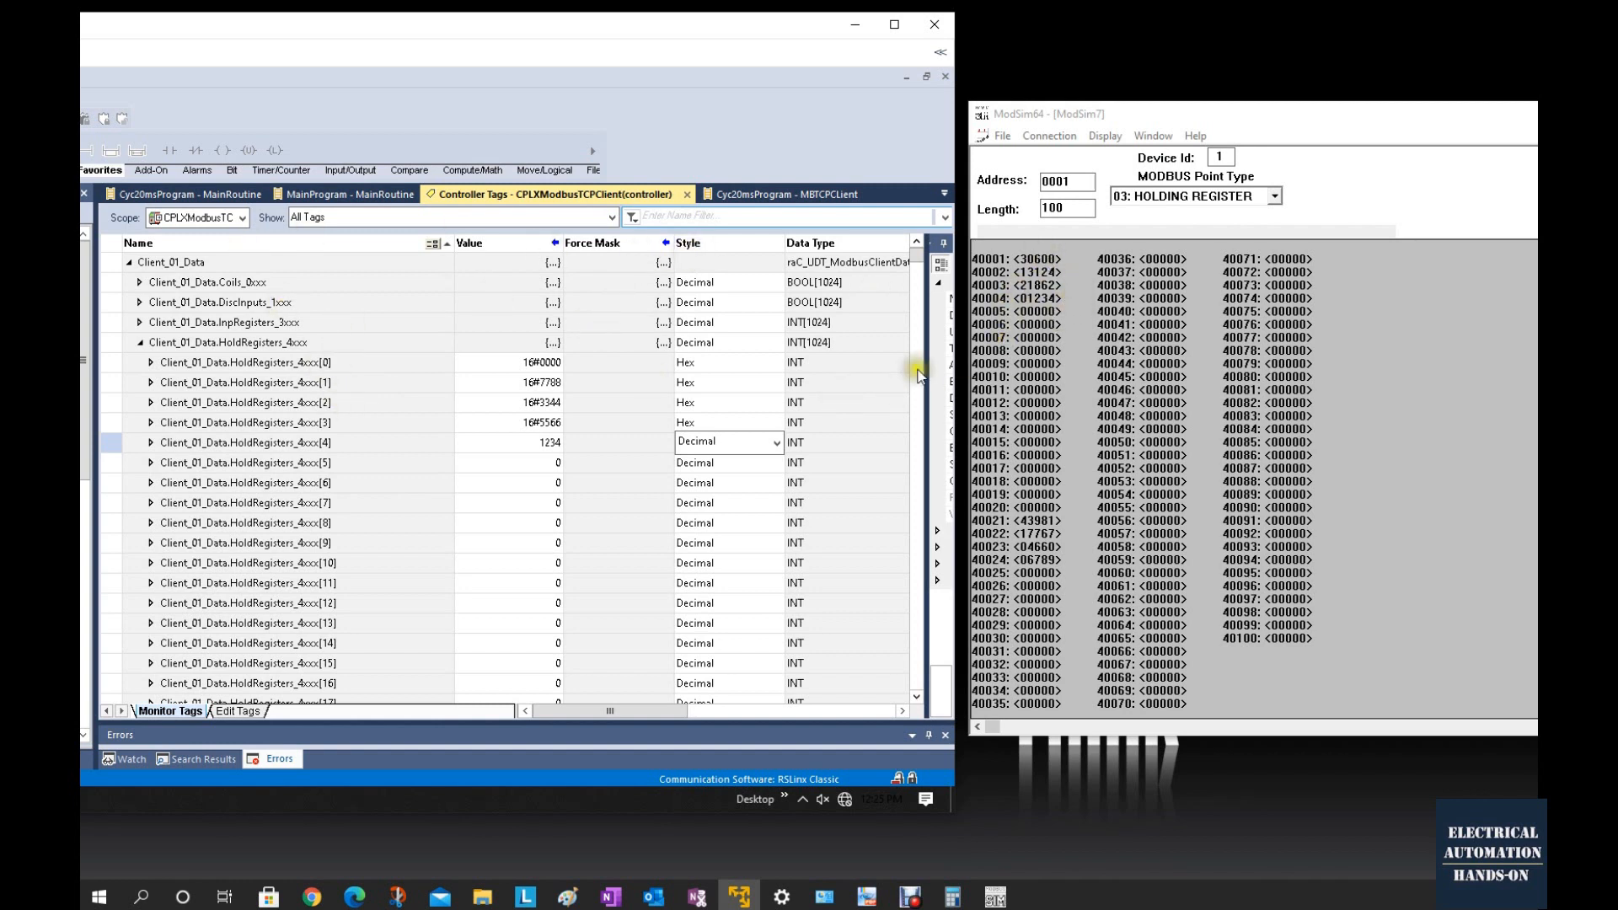
Review the BeginAddress and LocalAddress settings of Client_01_Transactions[0] in the controller tags.
{"action": "left_click_drag", "start_coordinate": [918, 263], "coordinate": [947, 686]}
{"action": "left_click", "coordinate": [488, 543]}
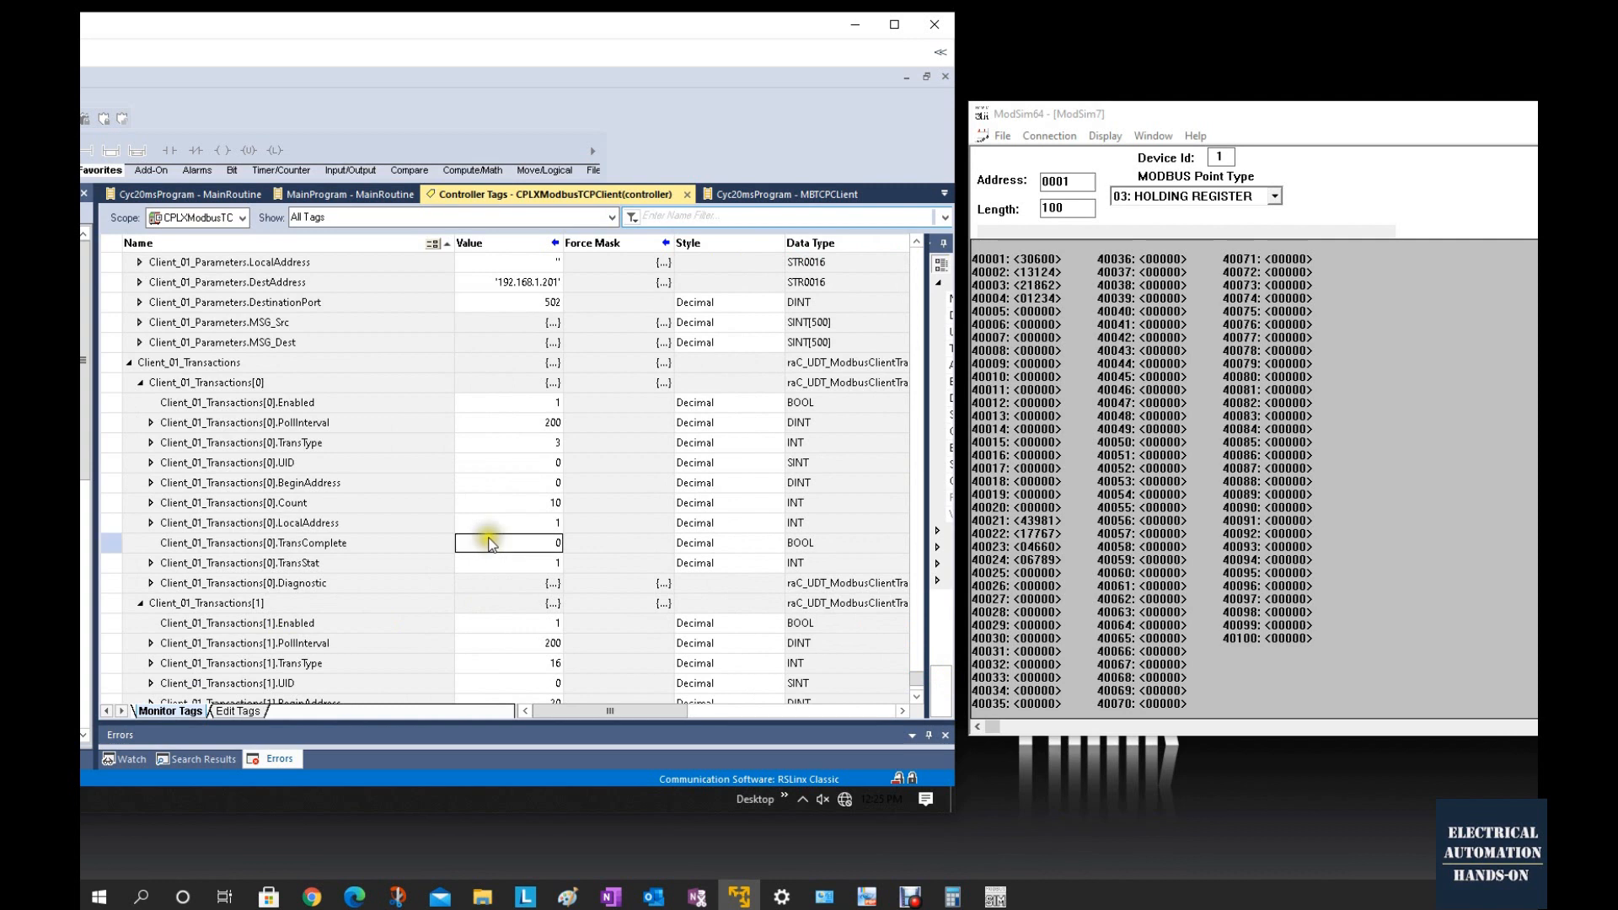
{"action": "left_click", "coordinate": [370, 483]}
{"action": "left_click", "coordinate": [111, 502]}
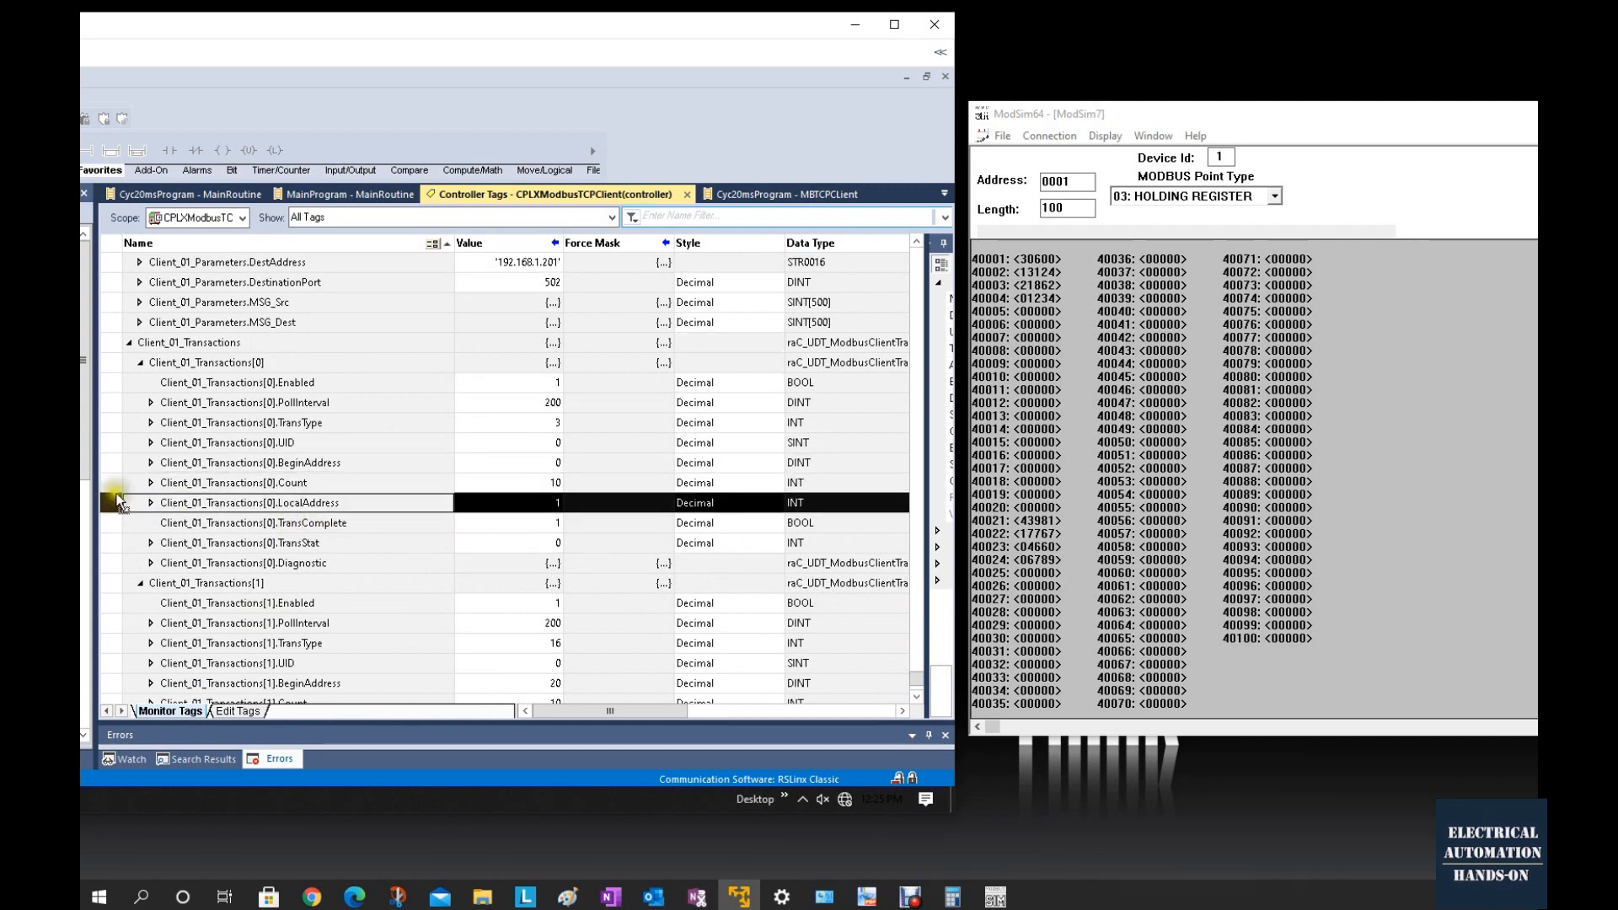
{"action": "left_click", "coordinate": [110, 463]}
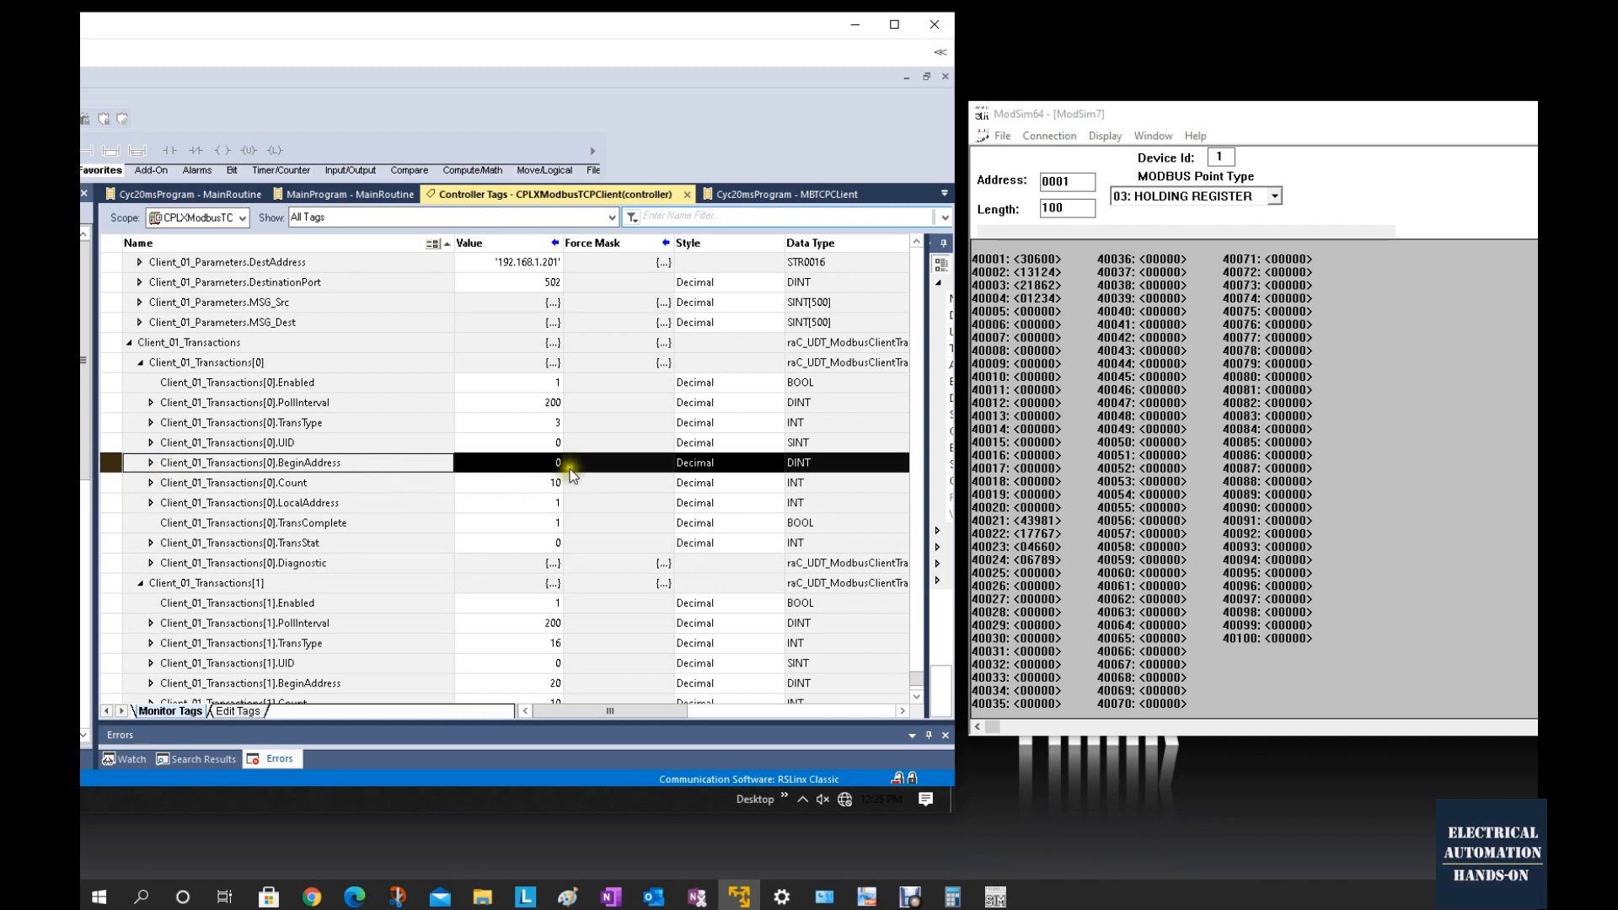
{"action": "left_click", "coordinate": [556, 503]}
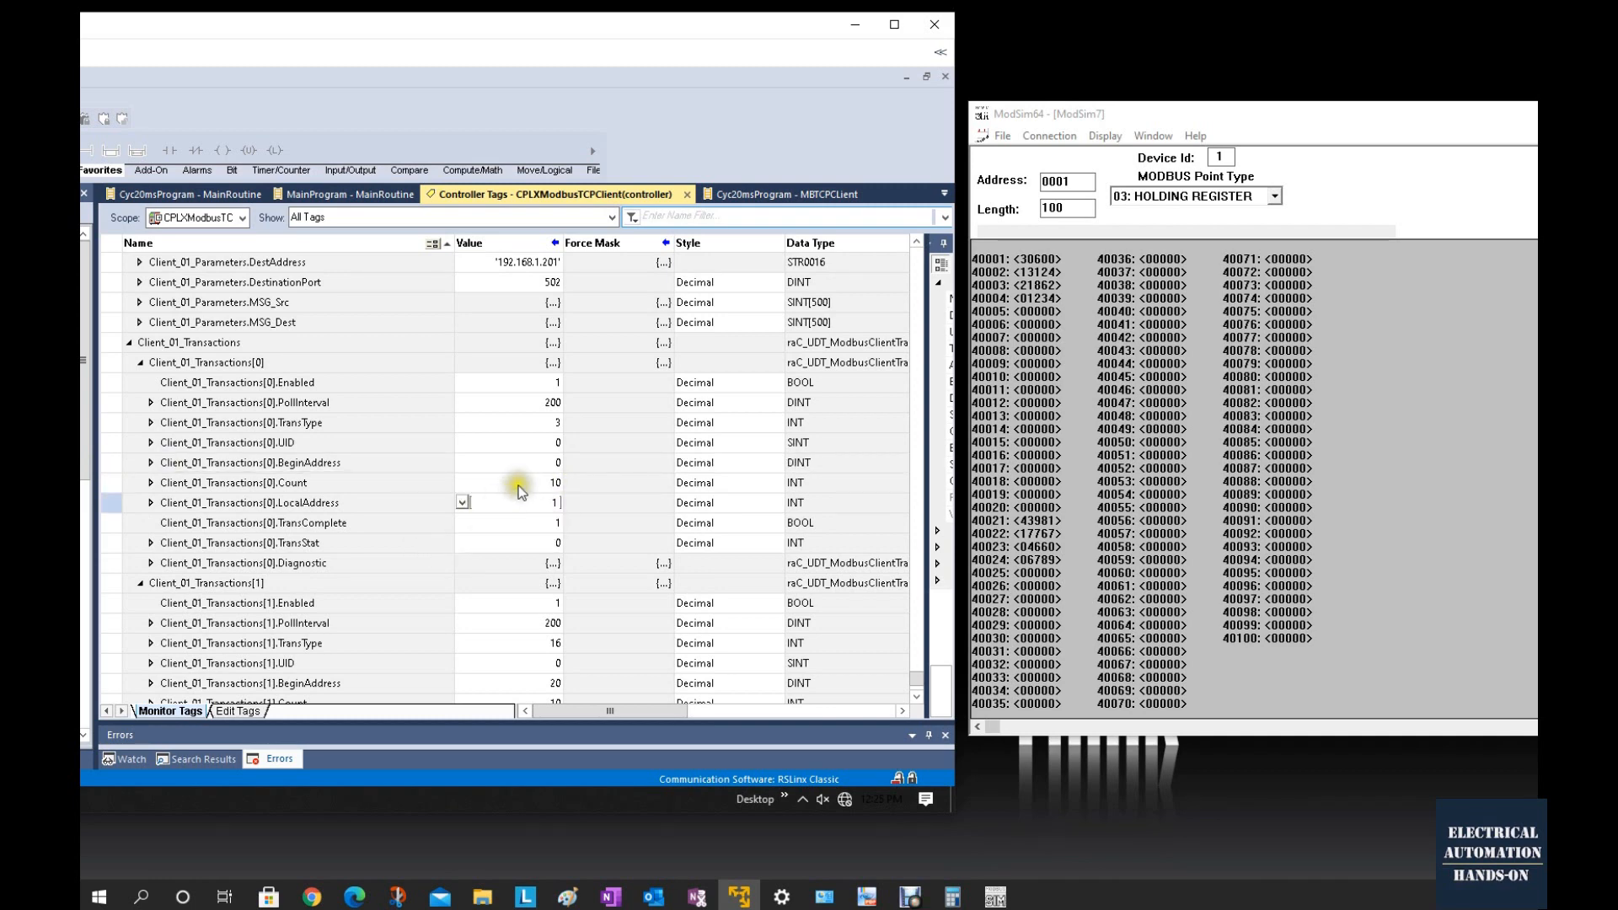
{"action": "left_click", "coordinate": [539, 463]}
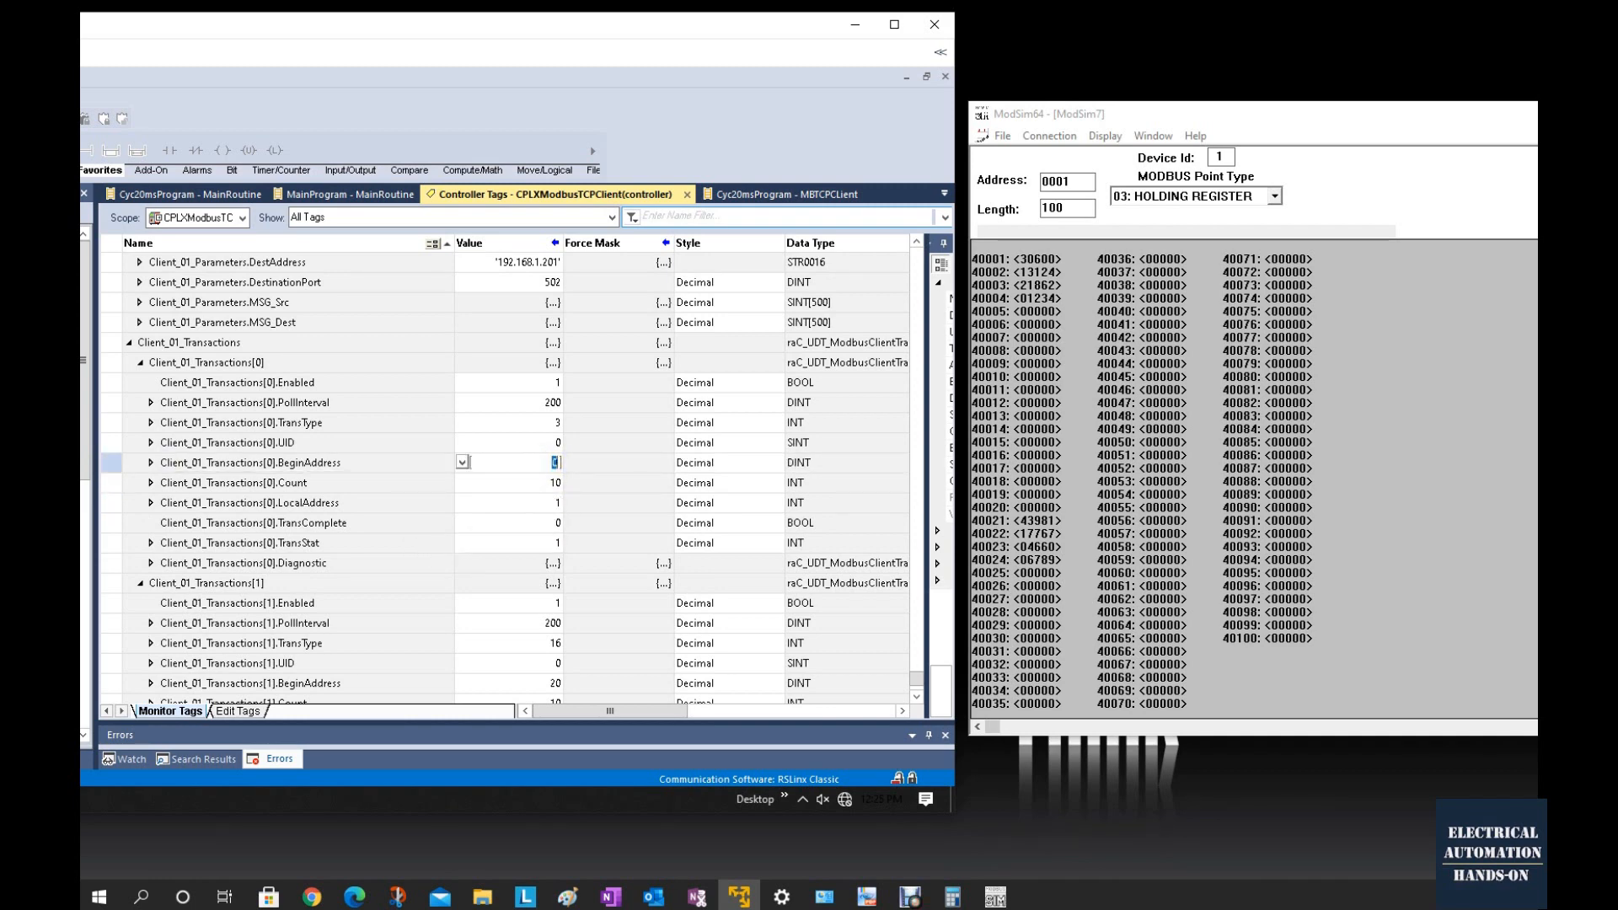
{"action": "key", "text": "Return"}
Review the LocalAddress and BeginAddress settings of Client_01_Transactions[1].
{"action": "scroll", "coordinate": [560, 491], "scroll_direction": "down", "scroll_amount": 3}
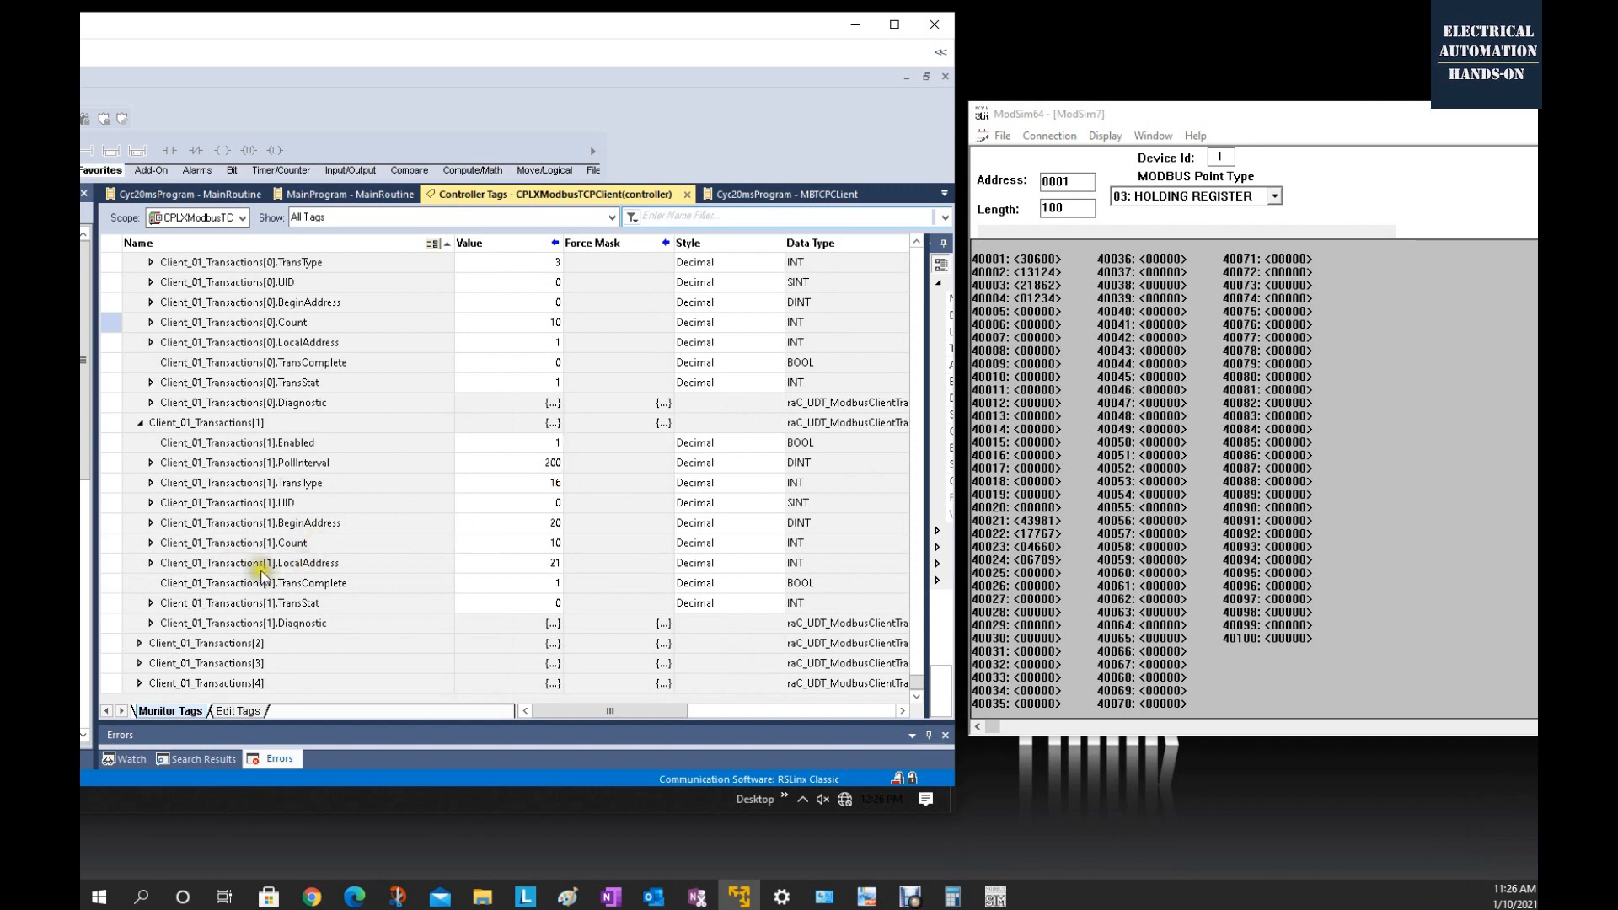
{"action": "left_click", "coordinate": [112, 562]}
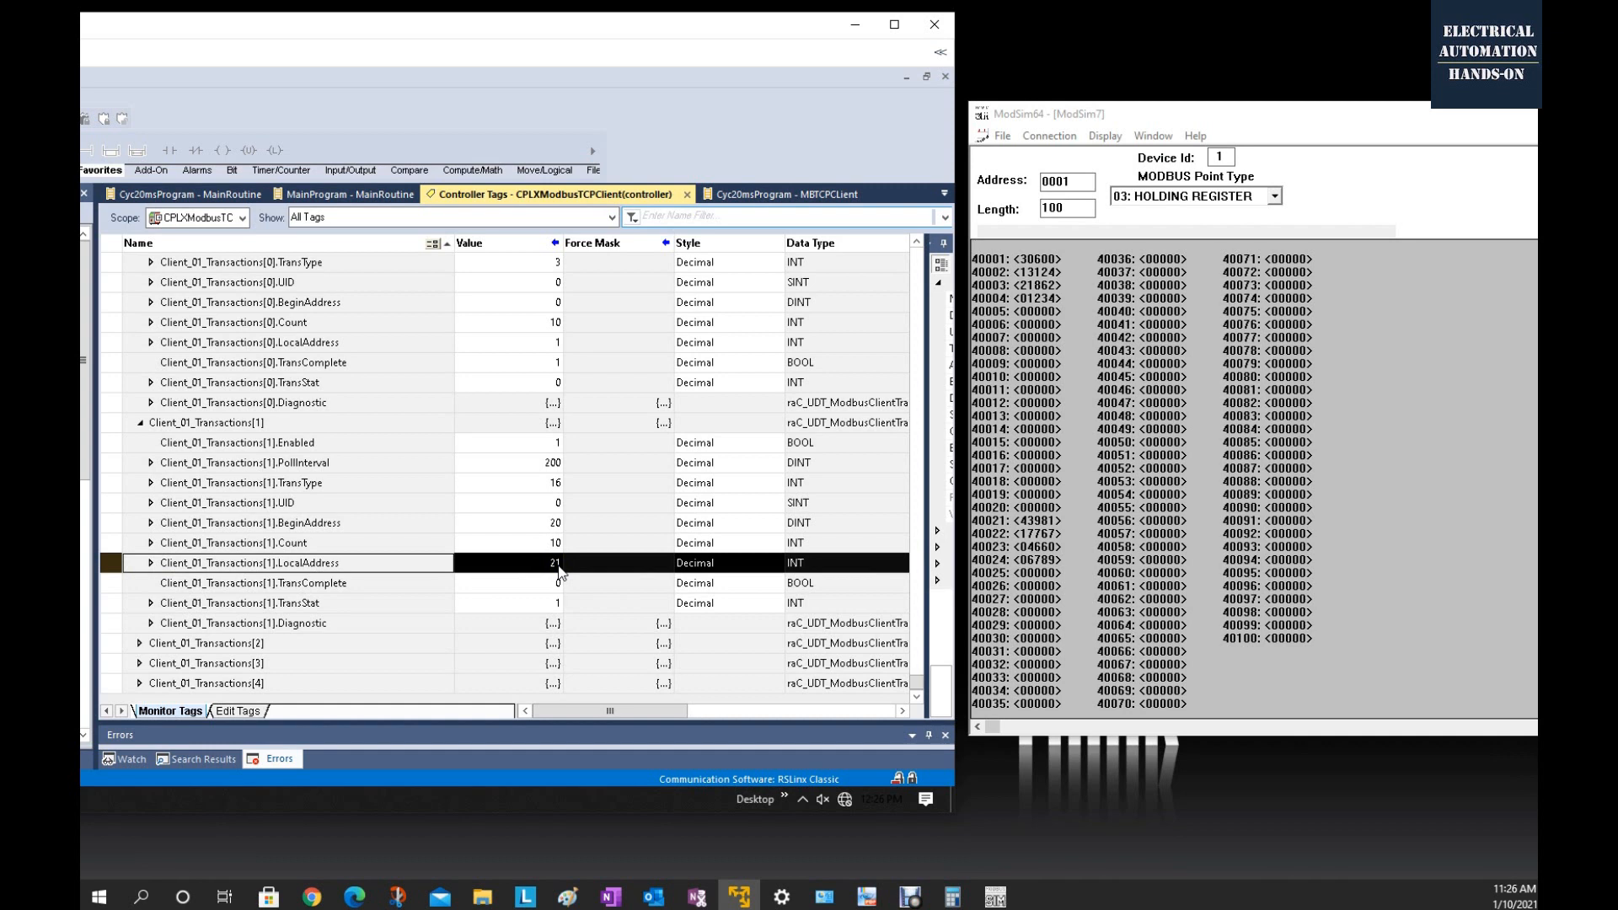
{"action": "left_click", "coordinate": [263, 522]}
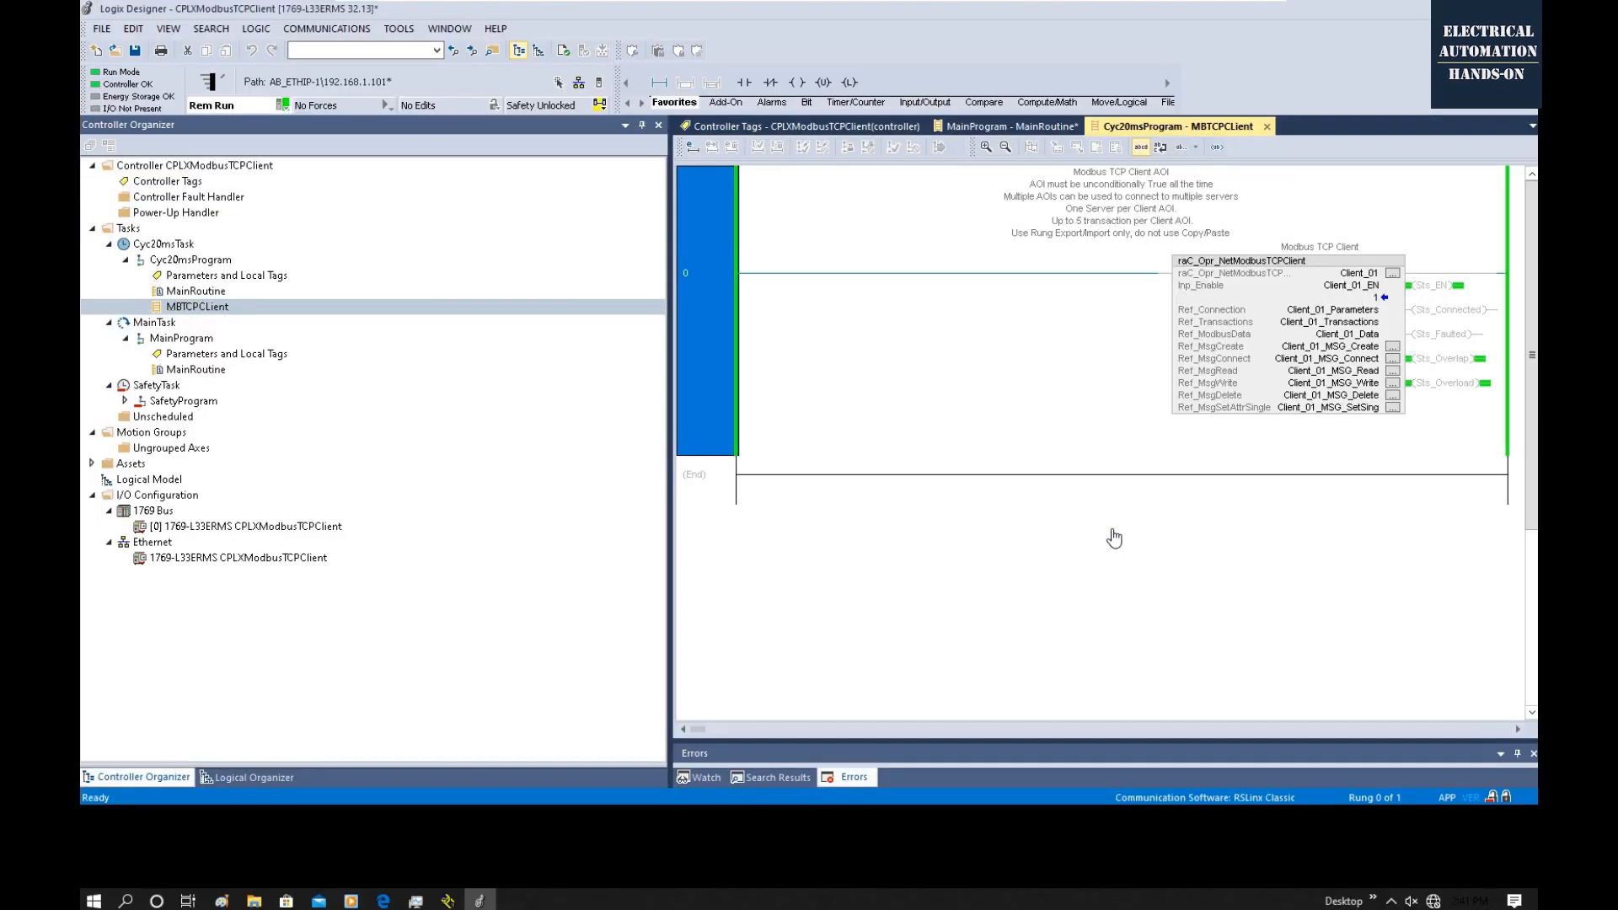
Inspect the memory capacity in the controller properties and the monitor data in the Cyc20msTask properties.
{"action": "left_click", "coordinate": [599, 82]}
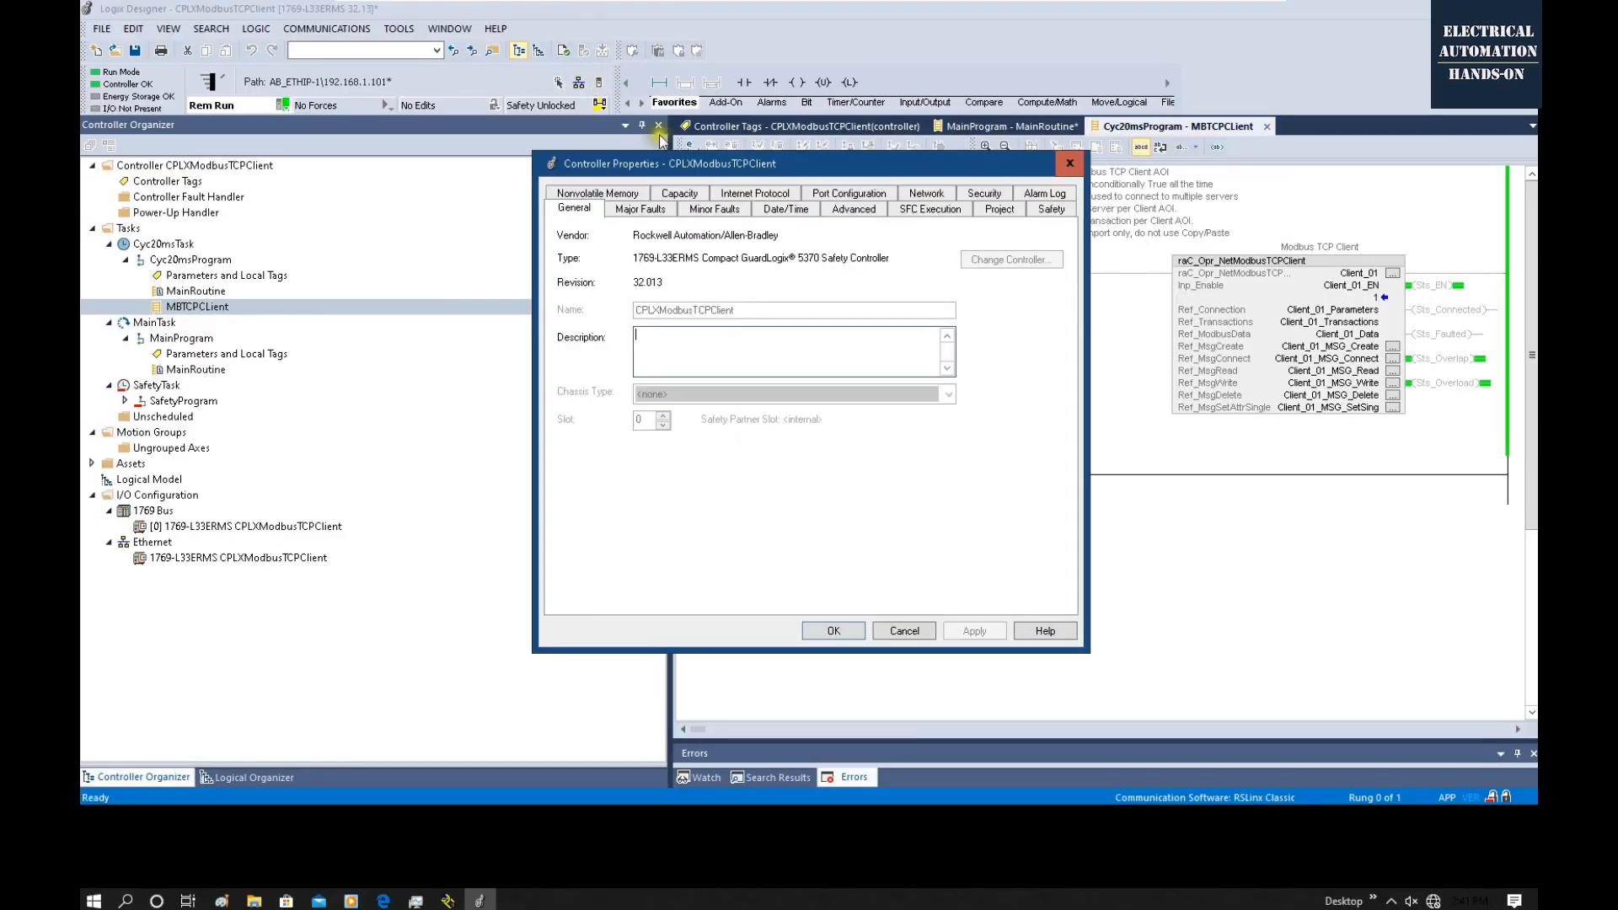
{"action": "left_click", "coordinate": [695, 196]}
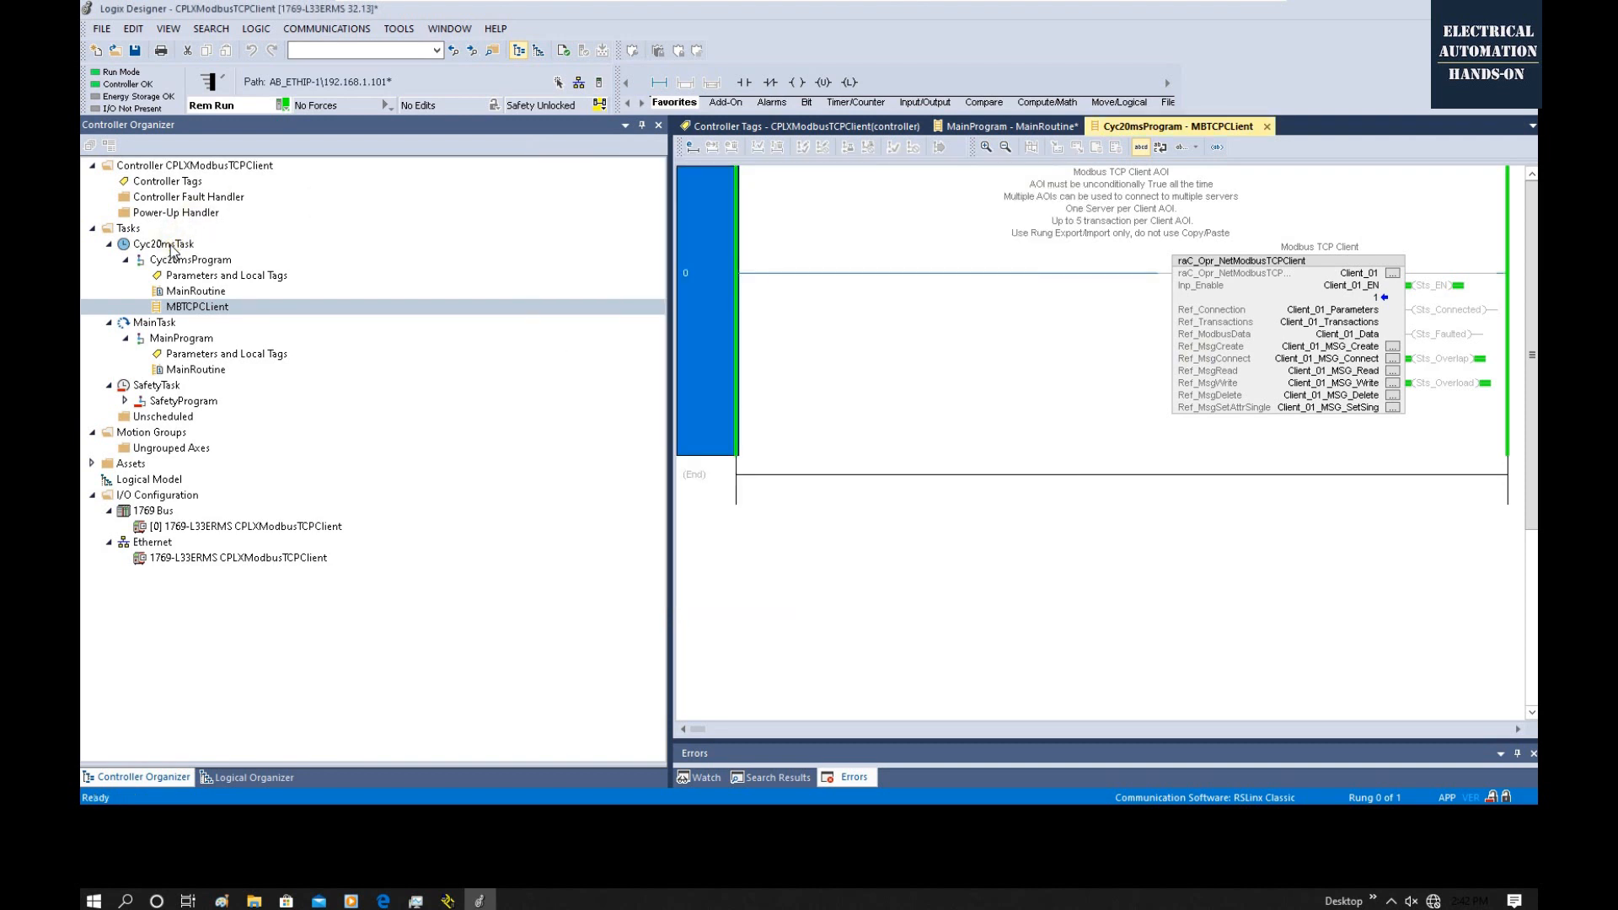
{"action": "double_click", "coordinate": [169, 244]}
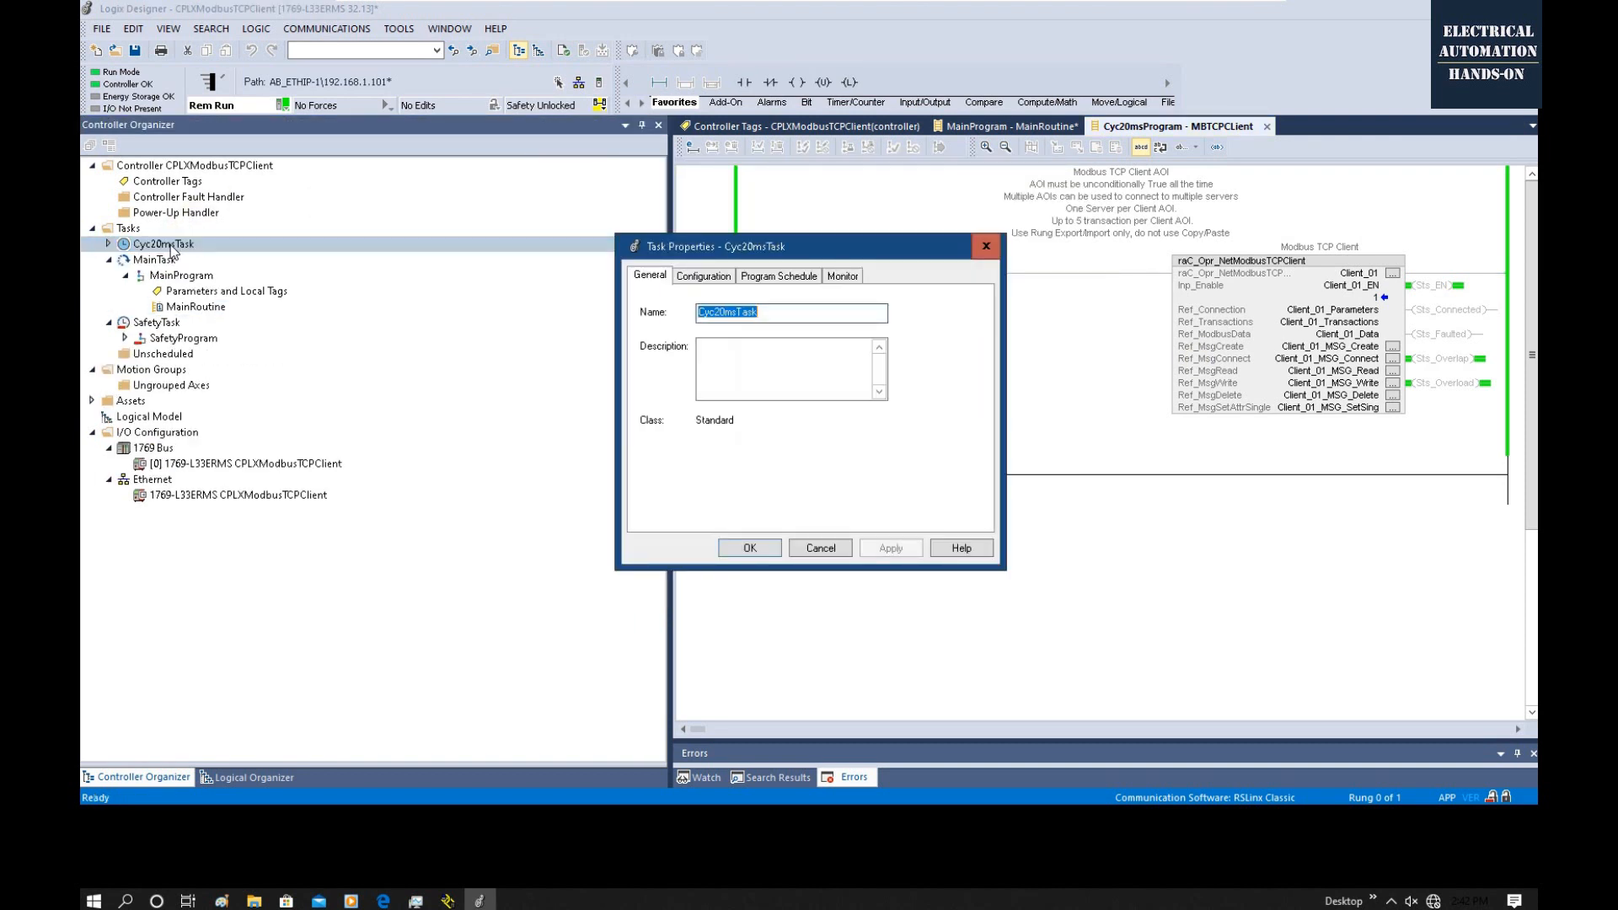
{"action": "left_click", "coordinate": [845, 277]}
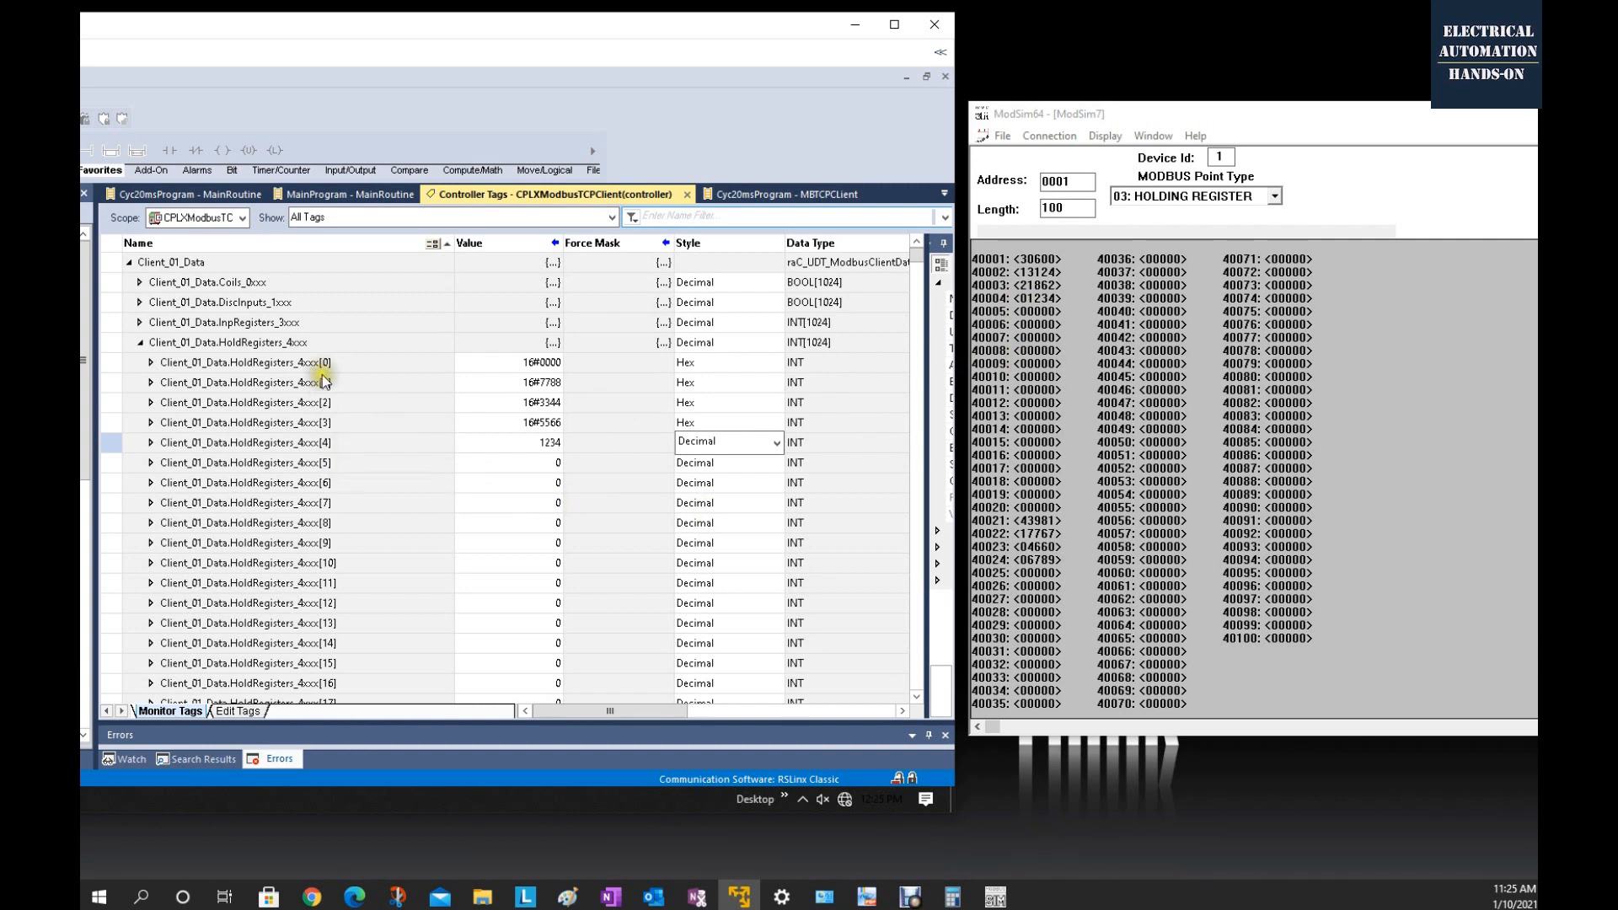
Return to the controller tags and inspect the TransComplete and Diagnostic members of Client_01_Transactions[0].
{"action": "left_click_drag", "start_coordinate": [917, 255], "coordinate": [946, 680]}
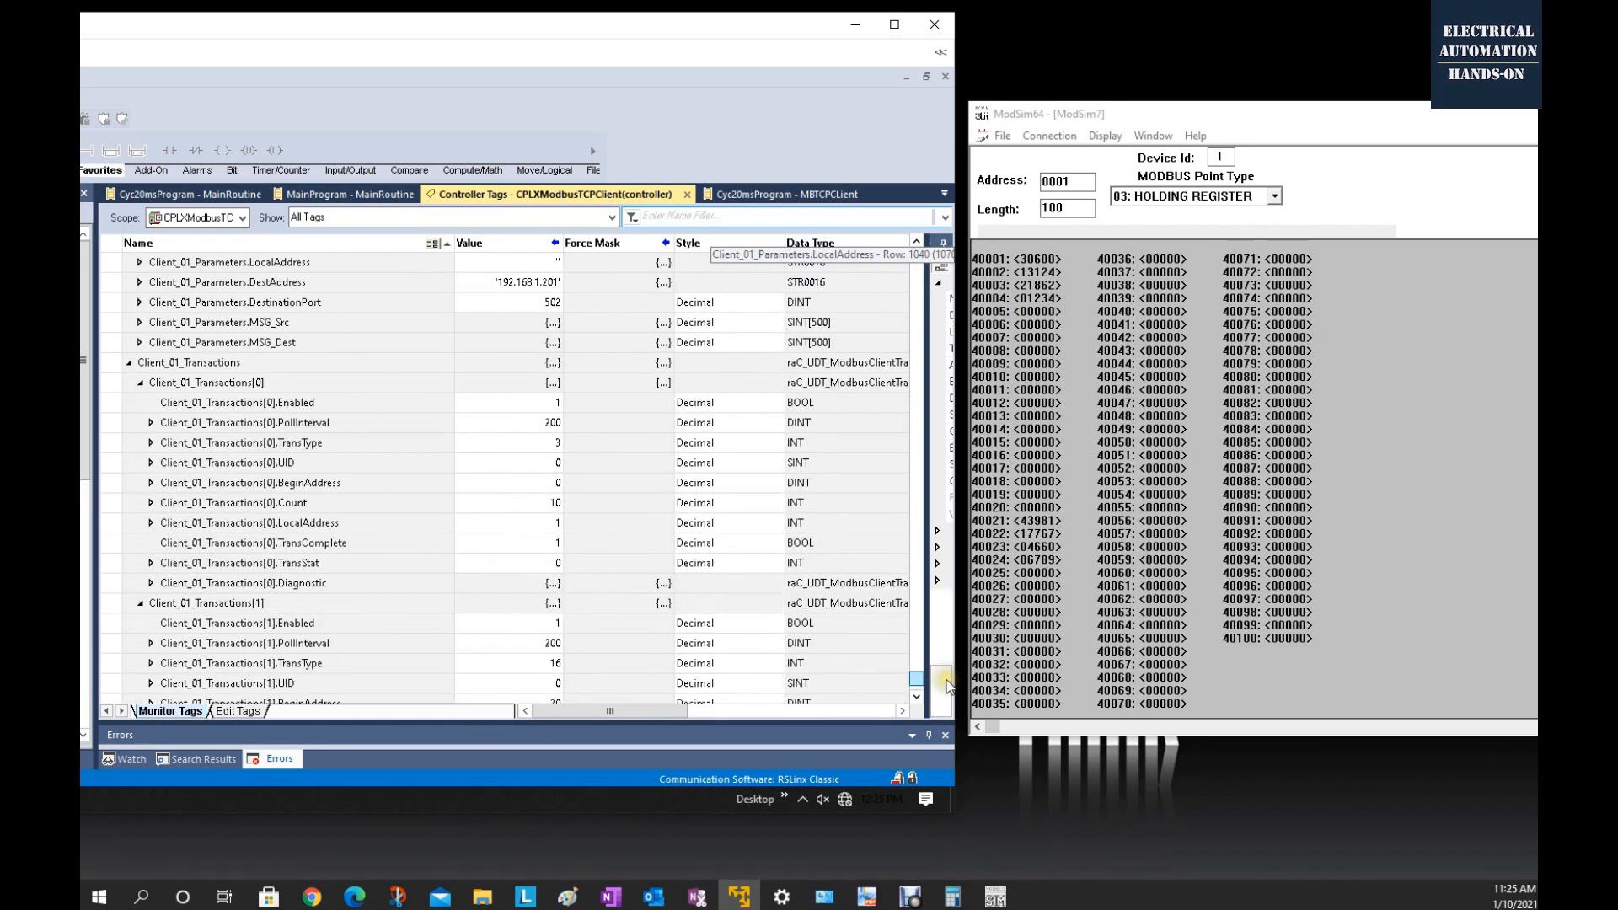
{"action": "double_click", "coordinate": [486, 545]}
{"action": "left_click", "coordinate": [354, 590]}
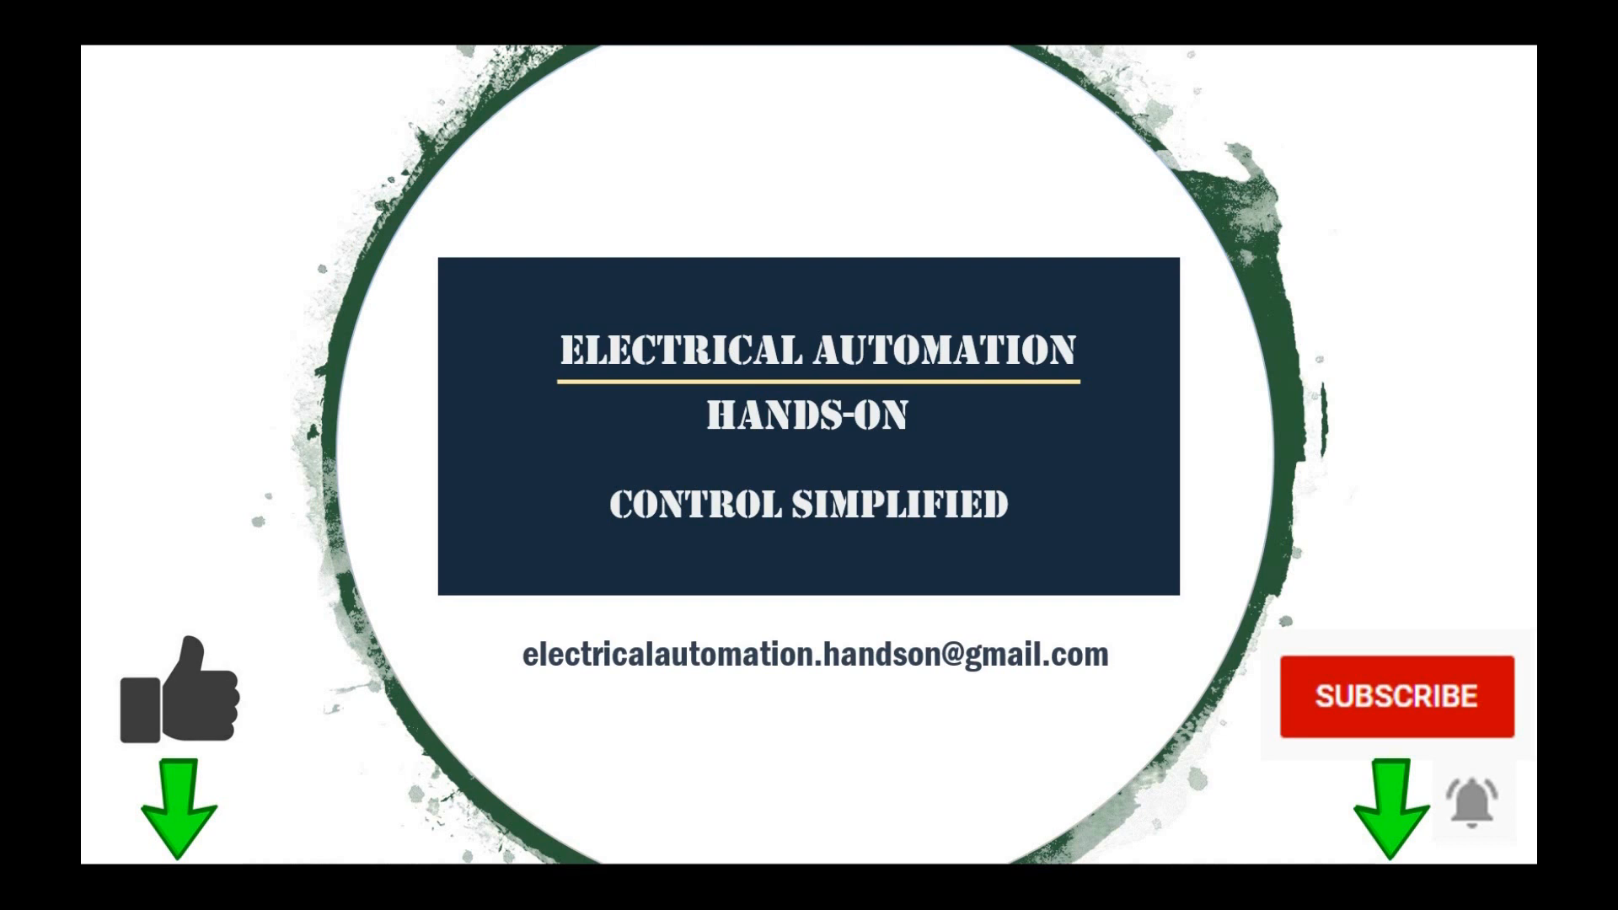